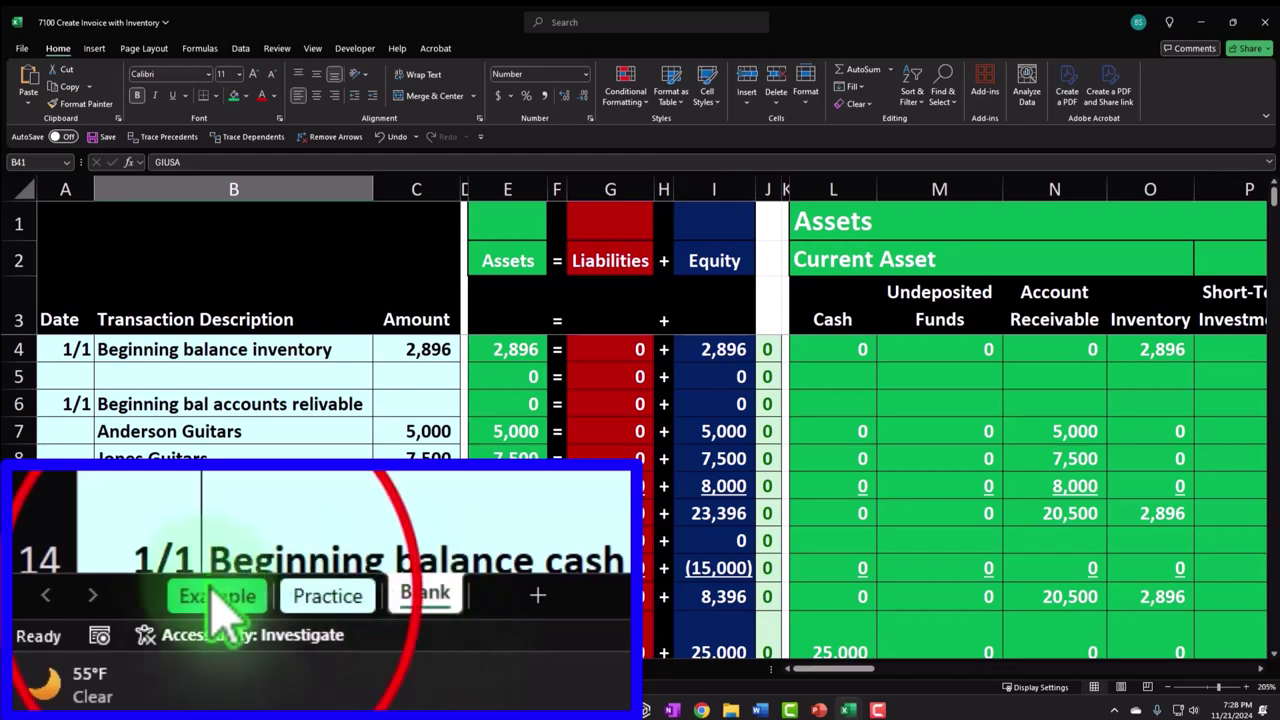
Review the recorded transactions on the Example sheet, from the beginning balances down to the Anderson Guitars inventory invoice
click(101, 668)
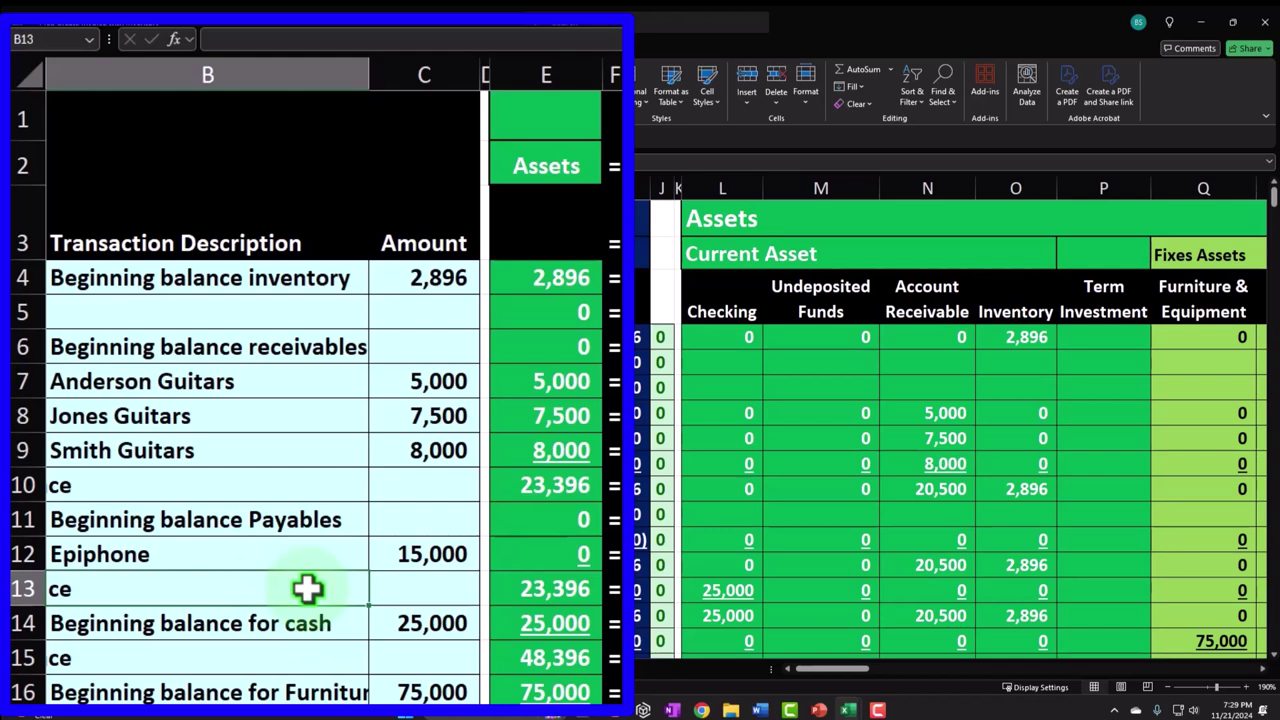
click(307, 589)
scroll(307, 589, down, 5)
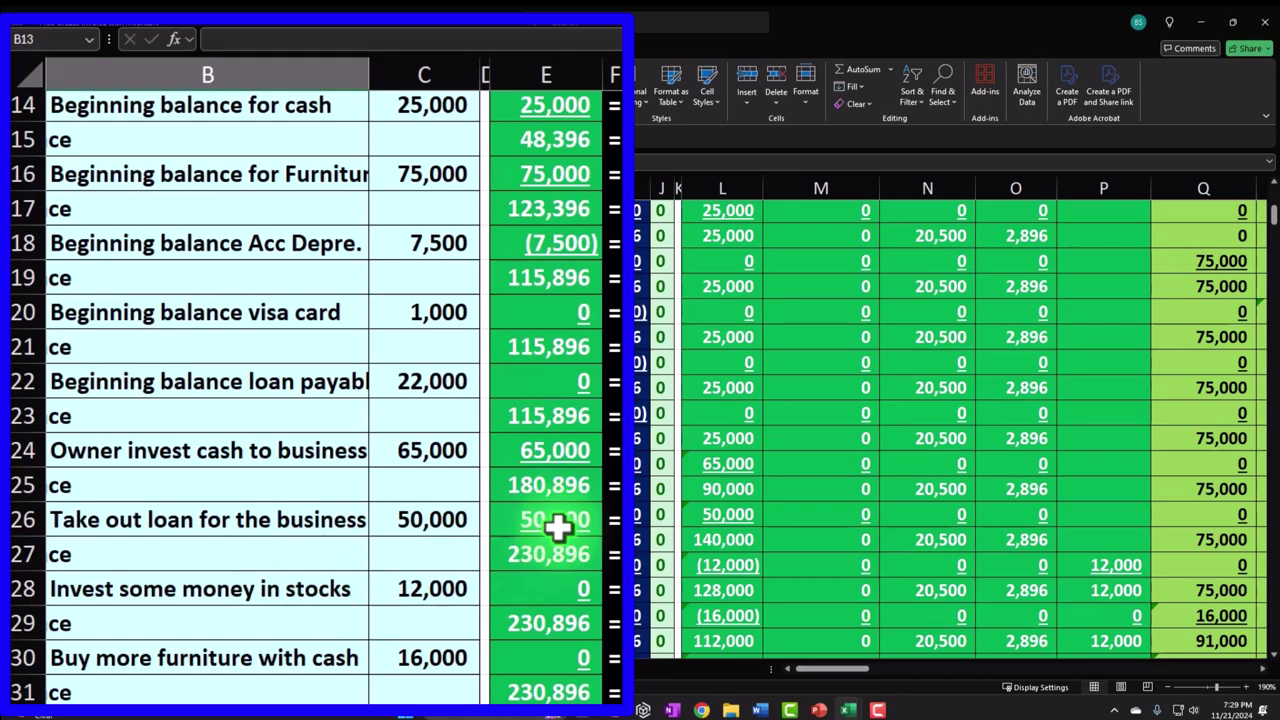
scroll(557, 527, down, 3)
scroll(557, 527, down, 2)
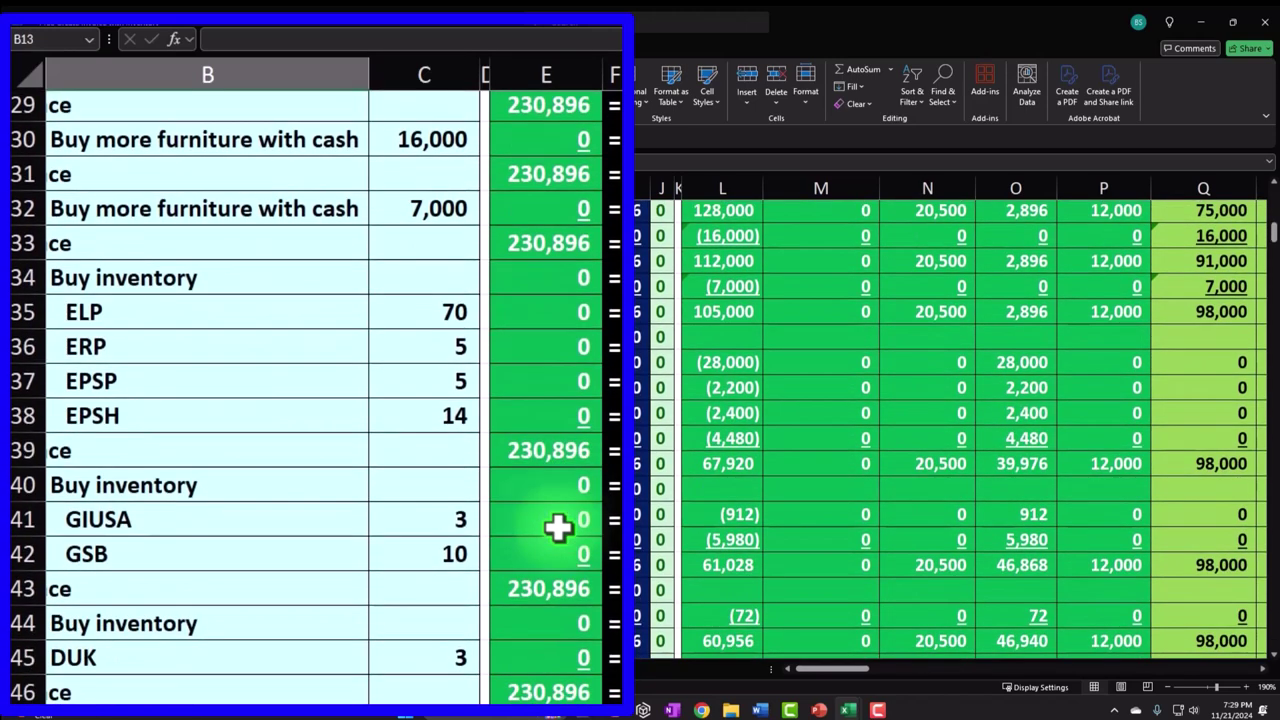
scroll(557, 527, down, 1)
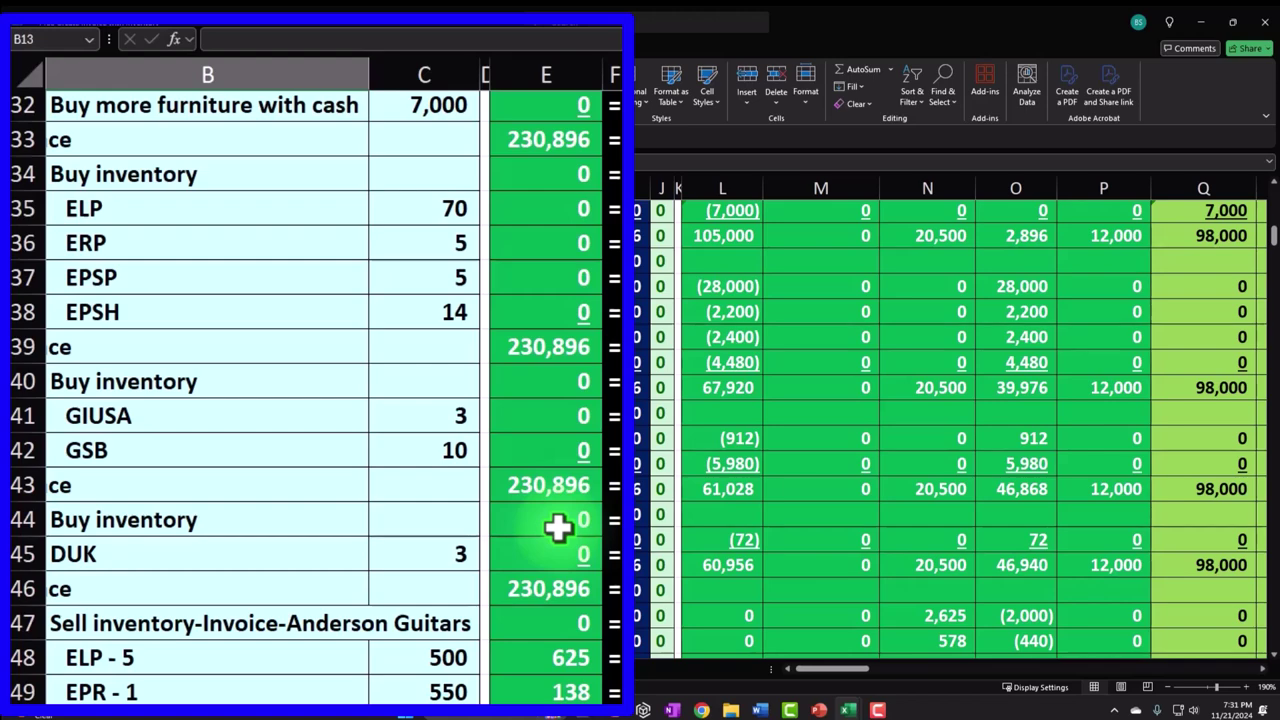
click(728, 490)
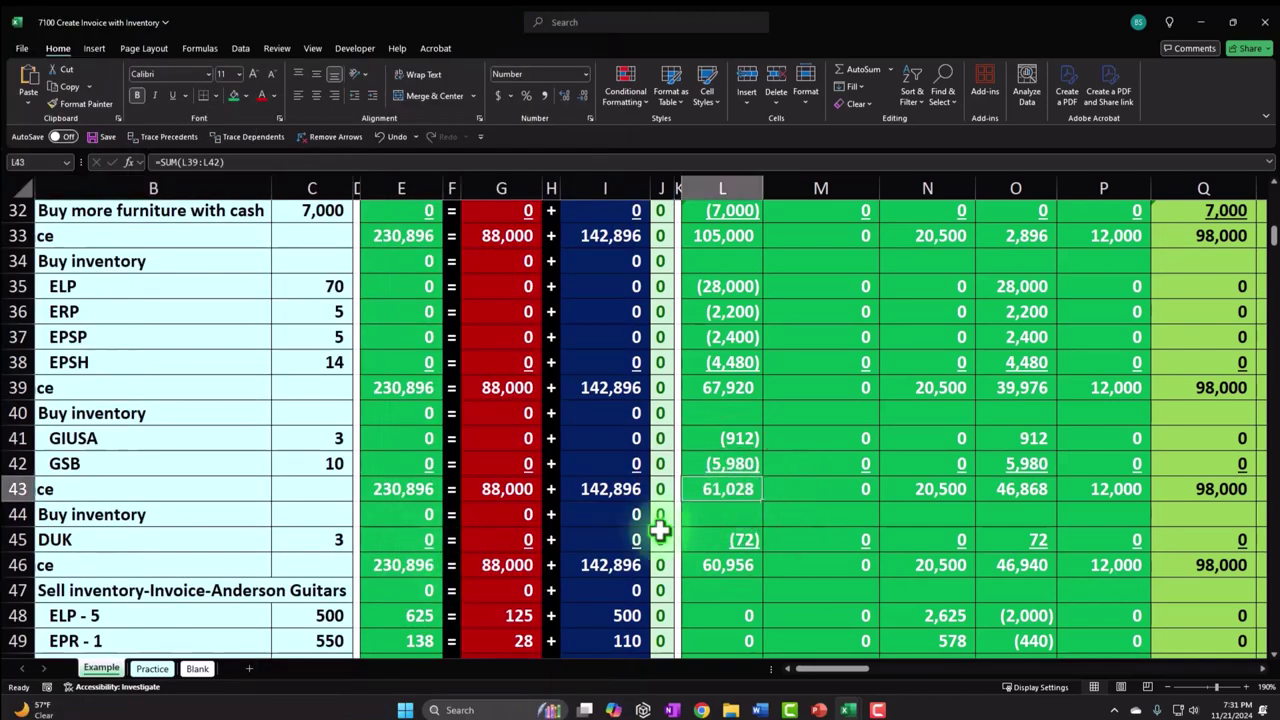
scroll(731, 571, down, 4)
scroll(733, 569, up, 4)
Examine the ELP purchases, cost of goods sold and ending inventory in the Example sheet's inventory subsidiary ledger
drag(822, 667, 1013, 692)
scroll(986, 554, up, 10)
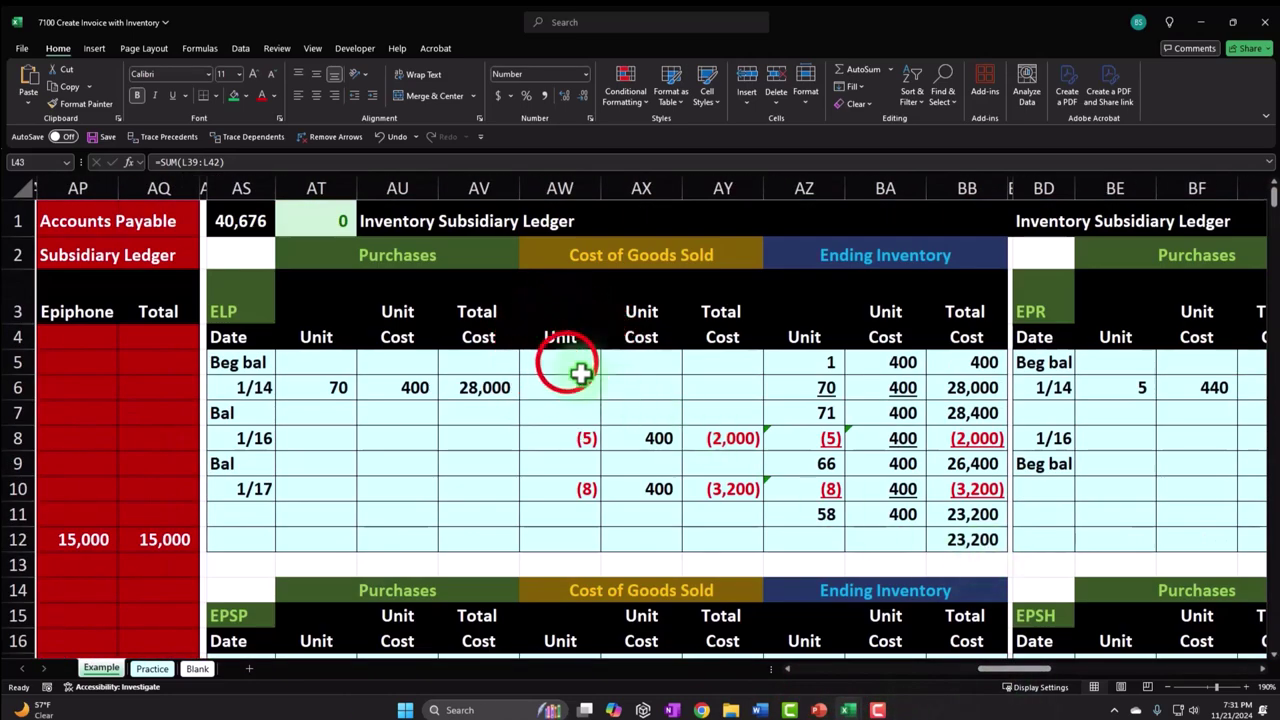
click(567, 365)
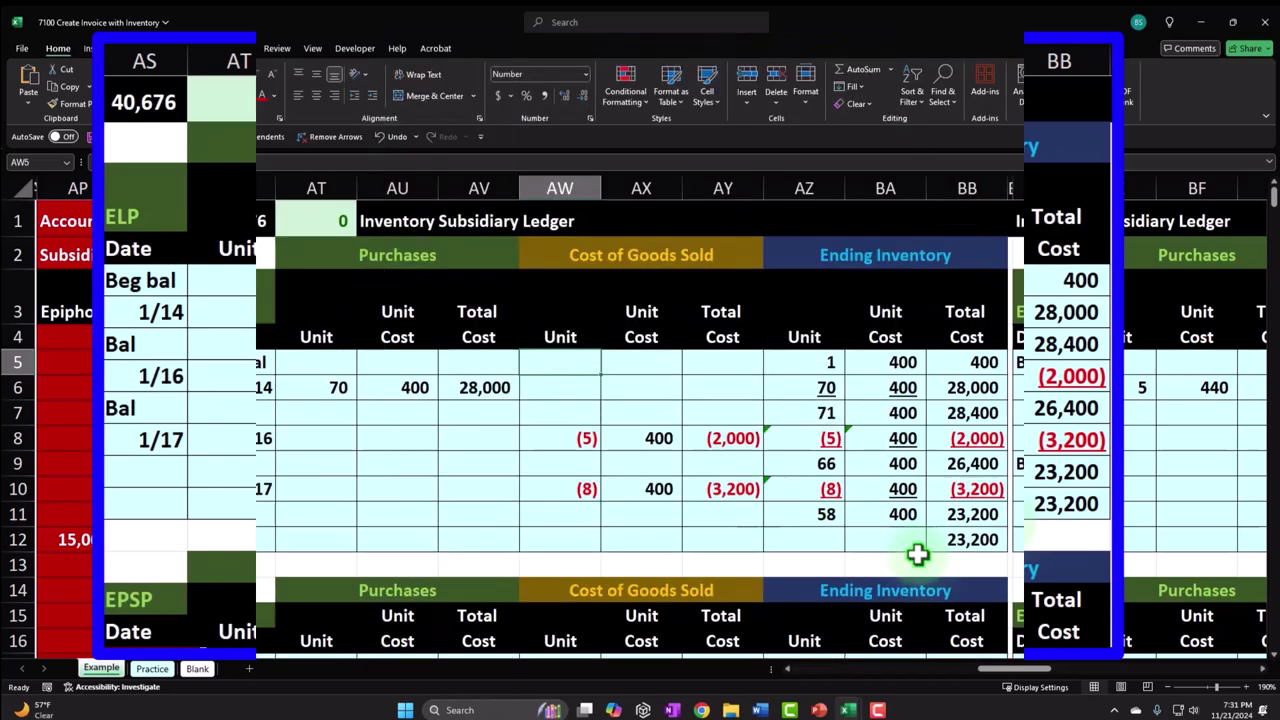
drag(1008, 670, 800, 675)
scroll(640, 420, down, 3)
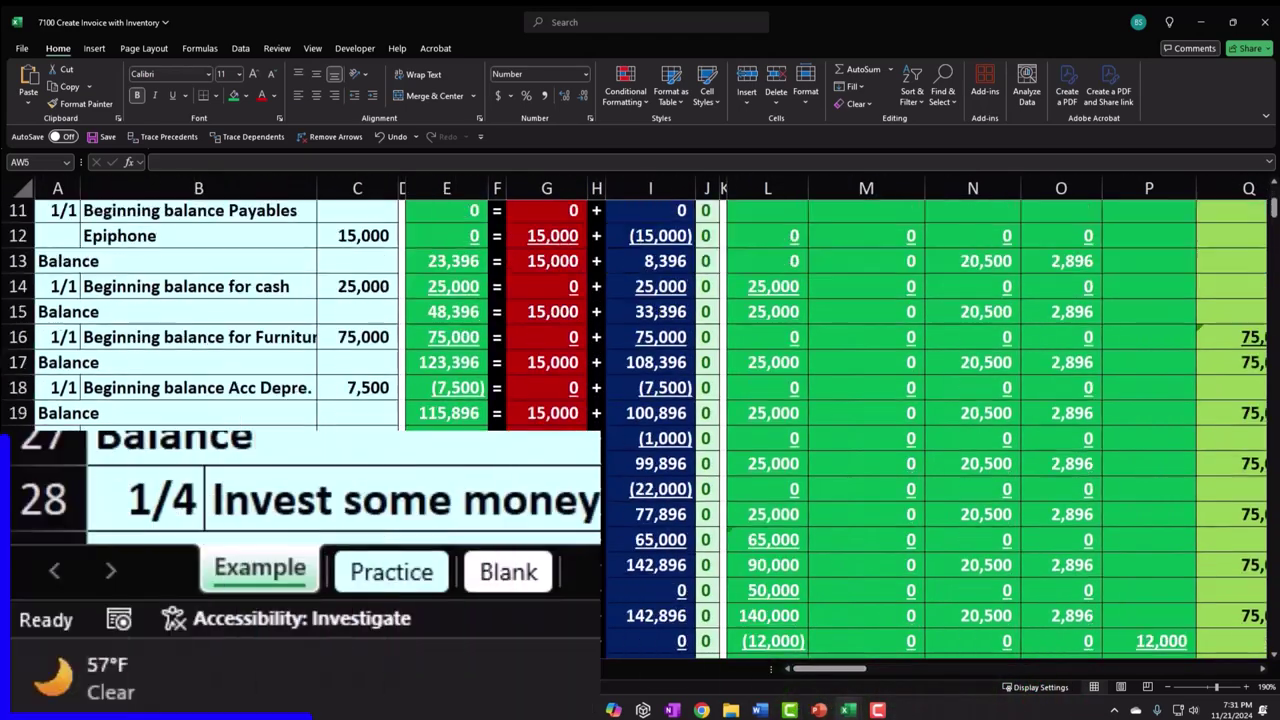
On the Blank sheet, enter the date 1/16 in A47, the first empty row below the last balance
click(198, 669)
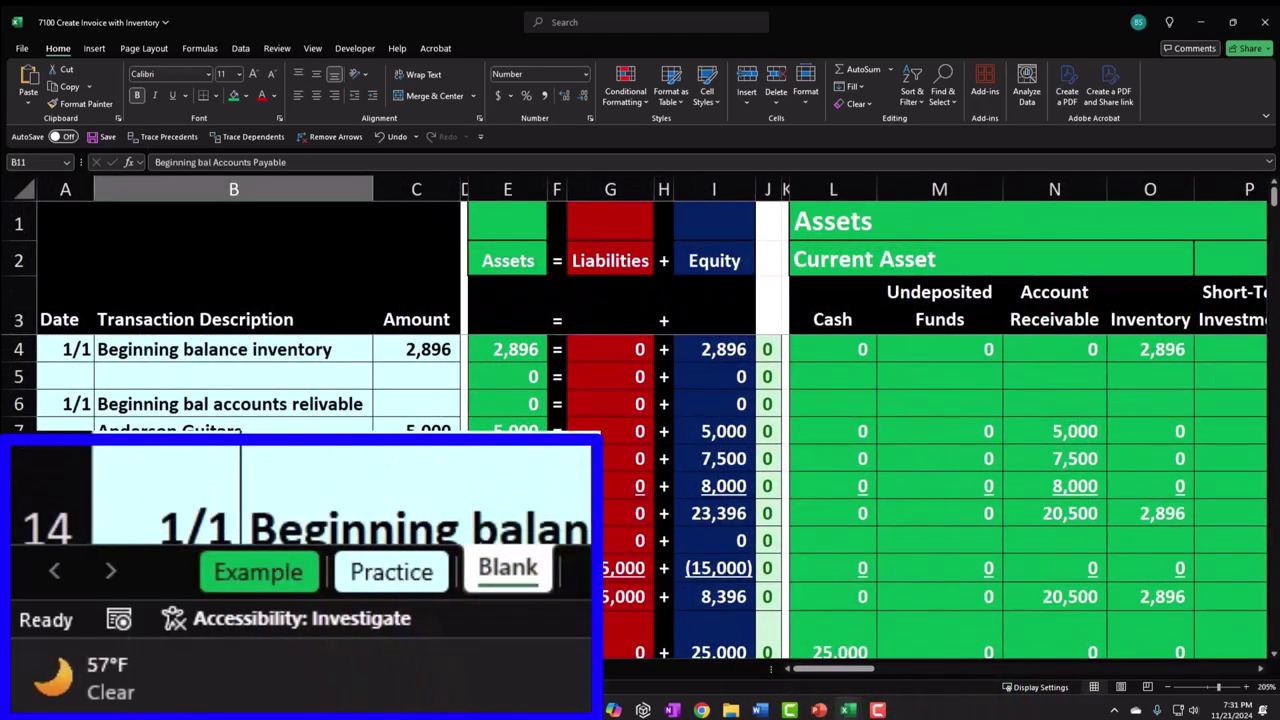
scroll(640, 500, down, 3)
scroll(257, 446, down, 8)
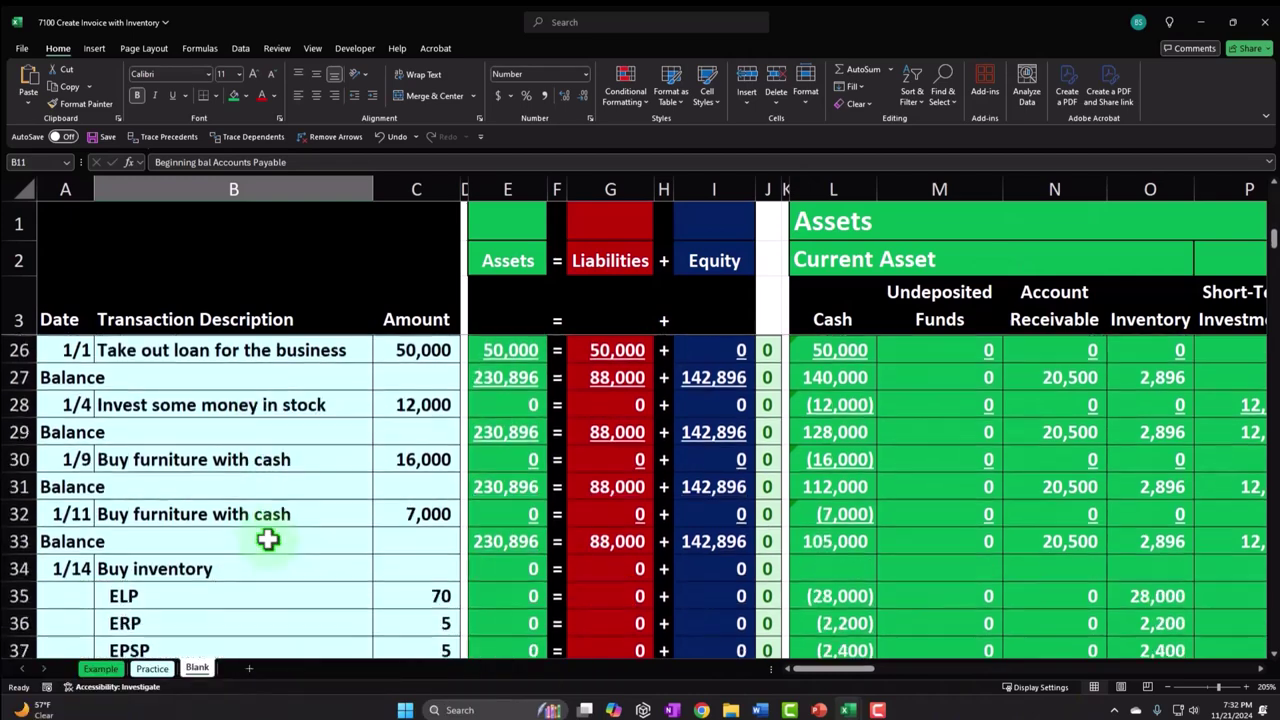
scroll(361, 553, down, 3)
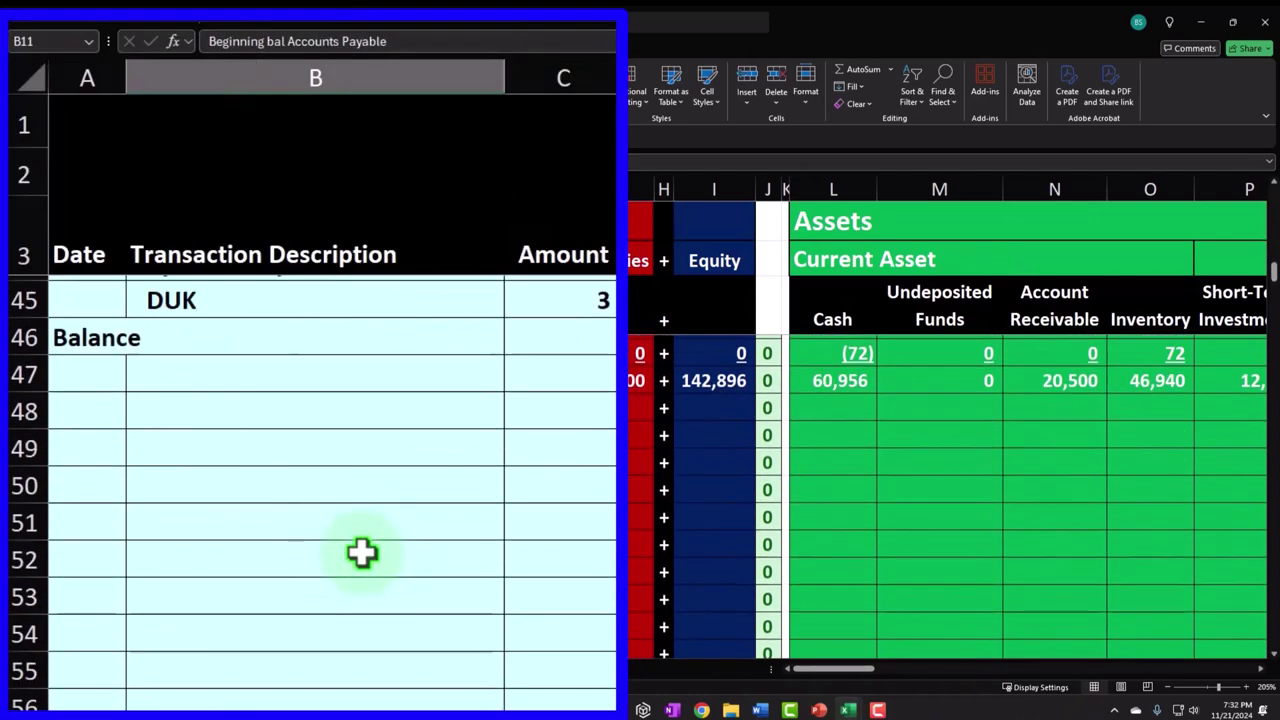
click(113, 372)
text(1/16)
key(Return)
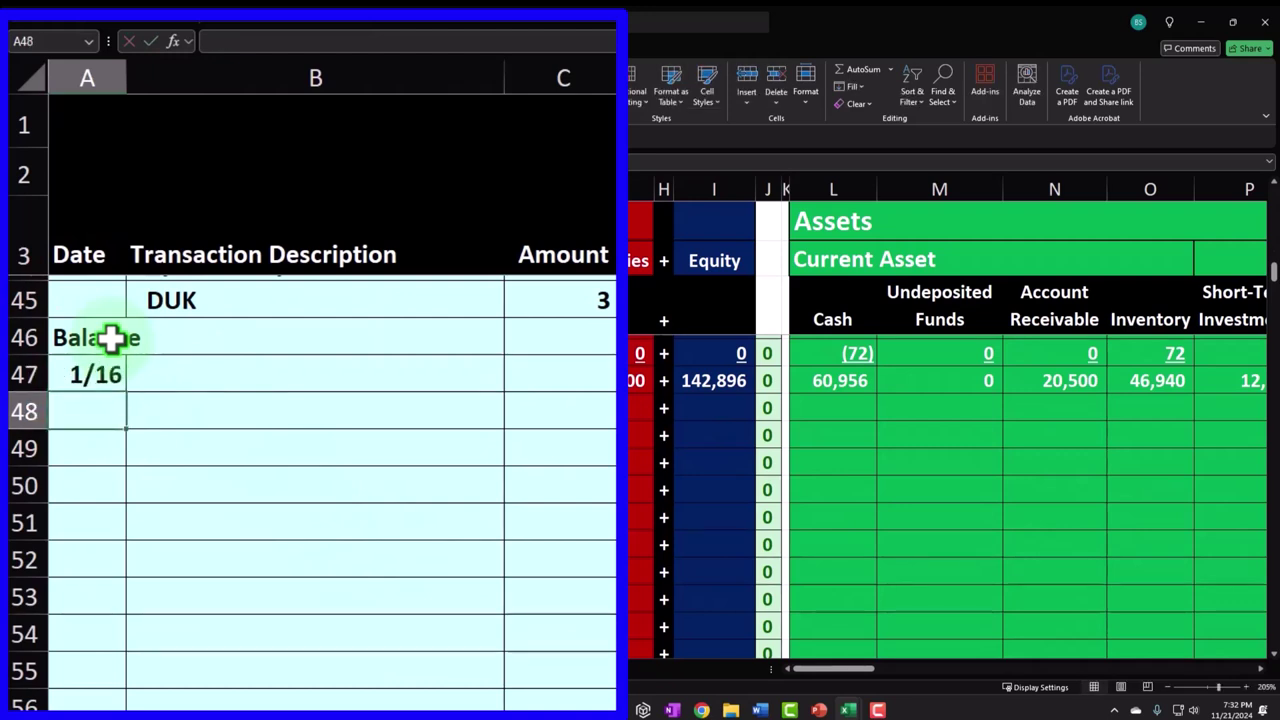
Enter the transaction description "Sell inventory-Invoice-Anderson Guitars" in B47
click(300, 400)
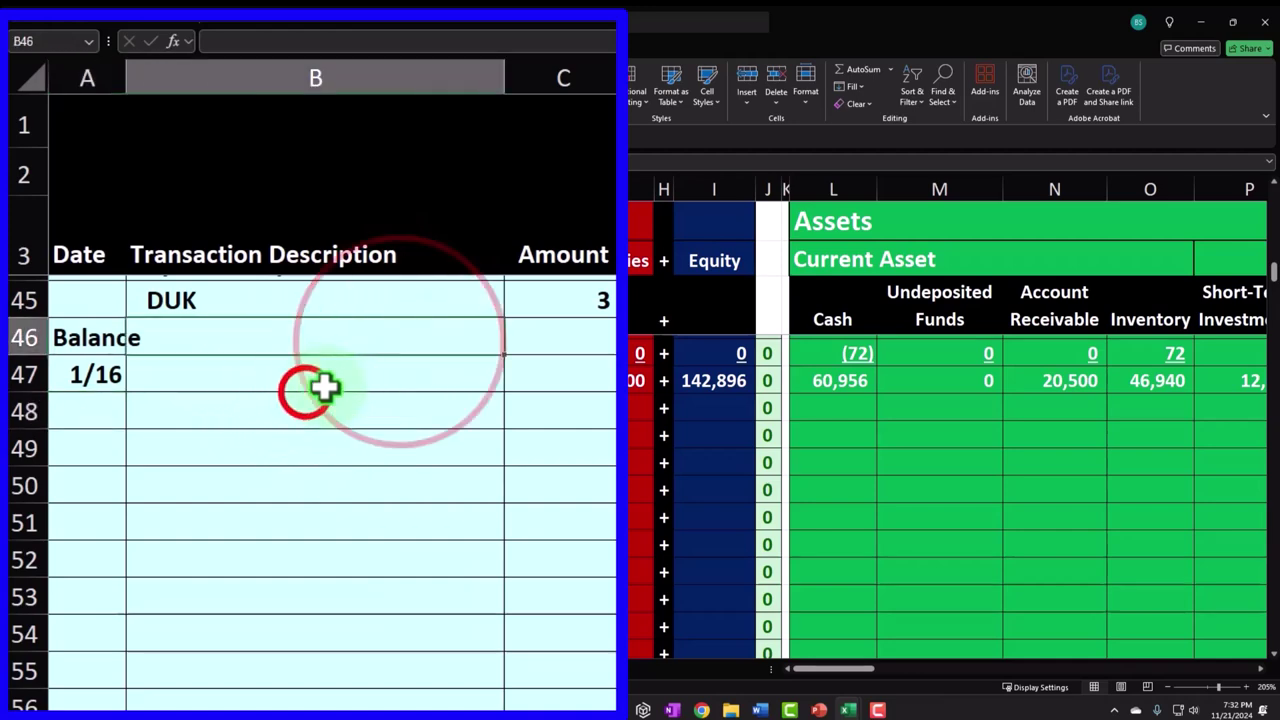
click(298, 377)
text(Se)
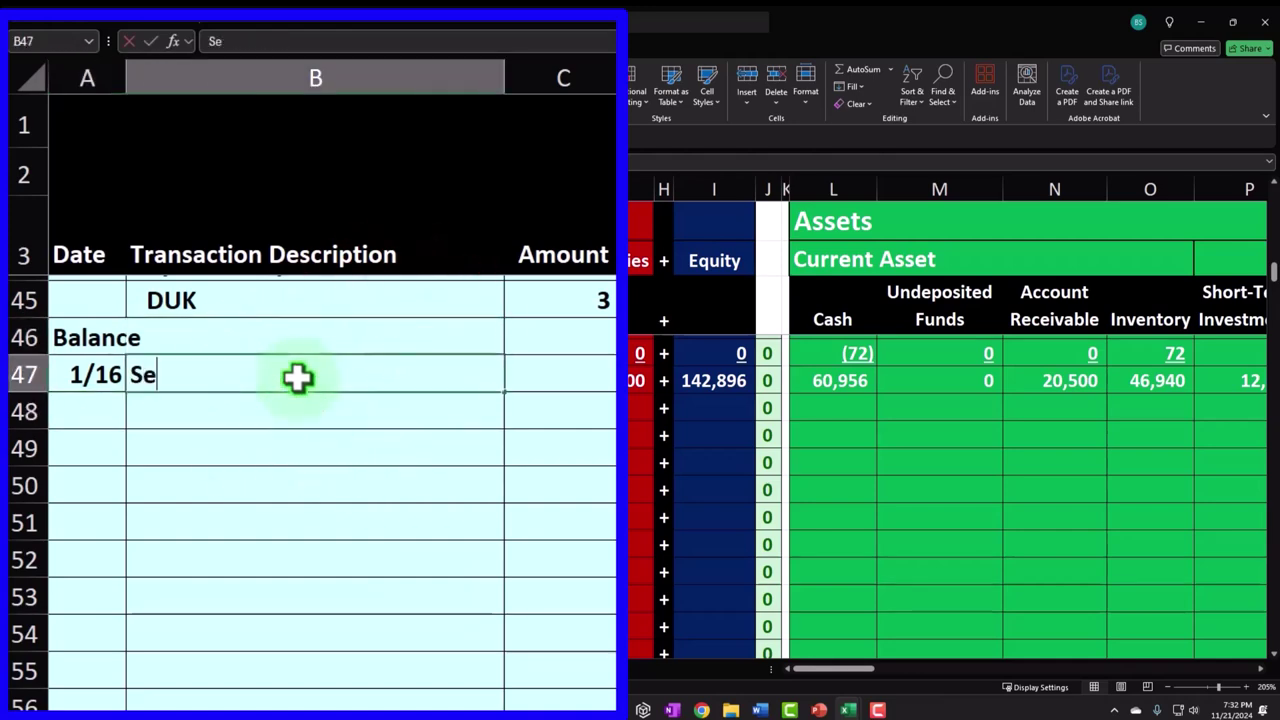
text(ll inventor)
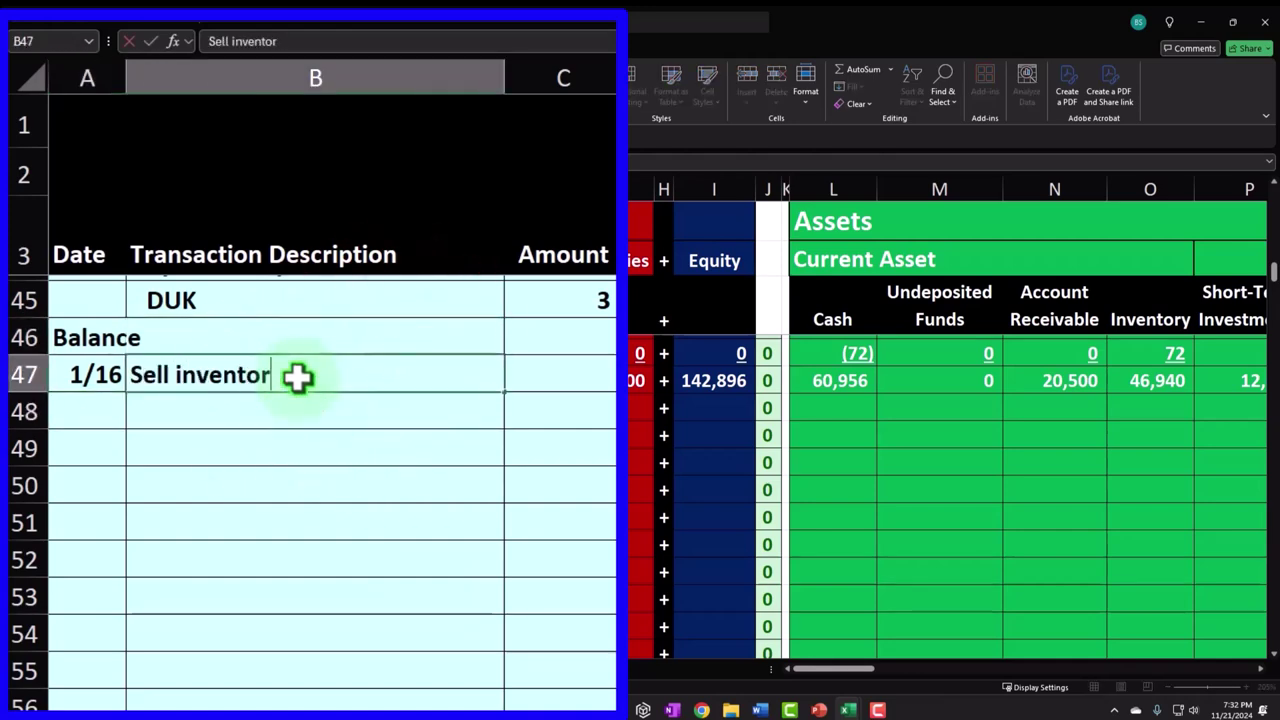
text(y-)
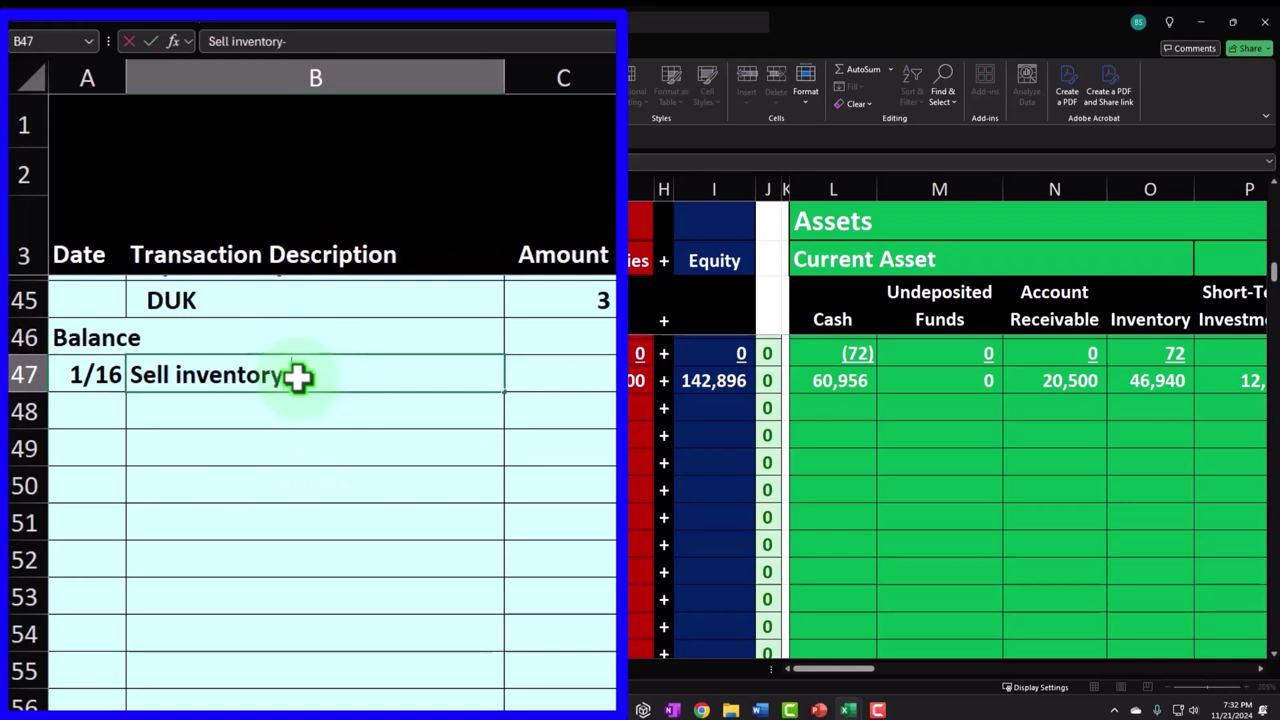
text(Invoice)
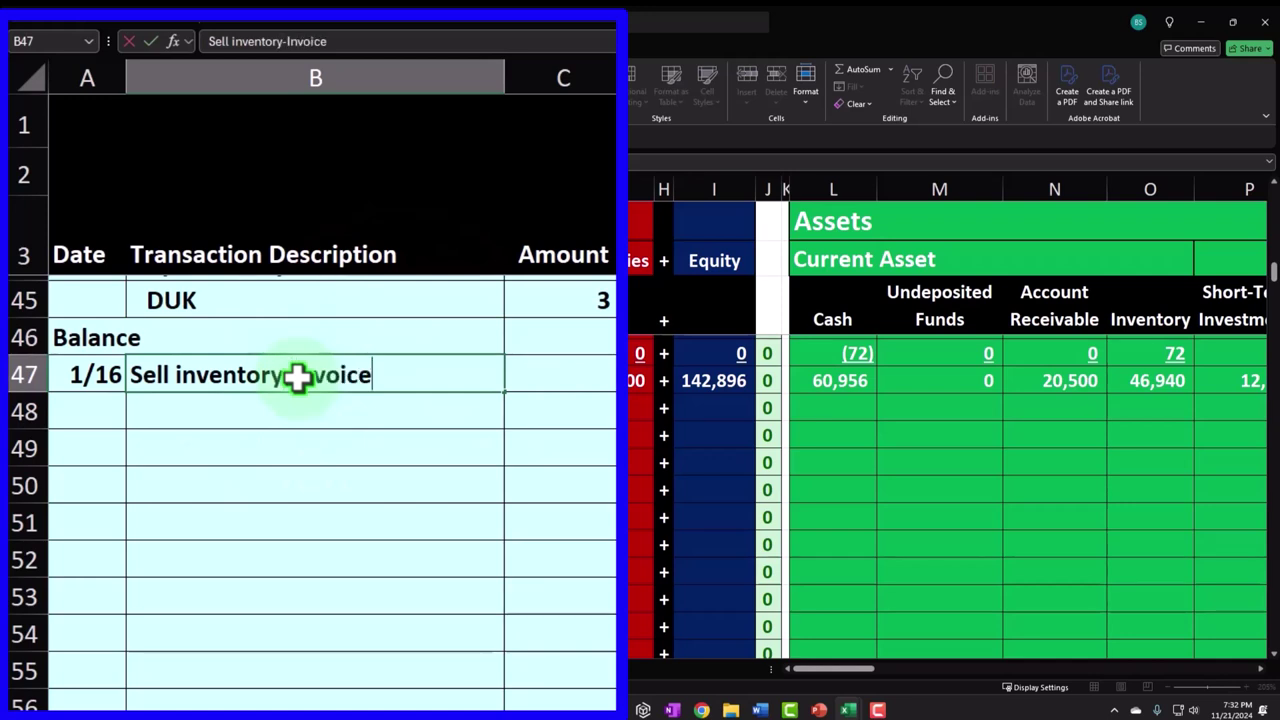
text(-A)
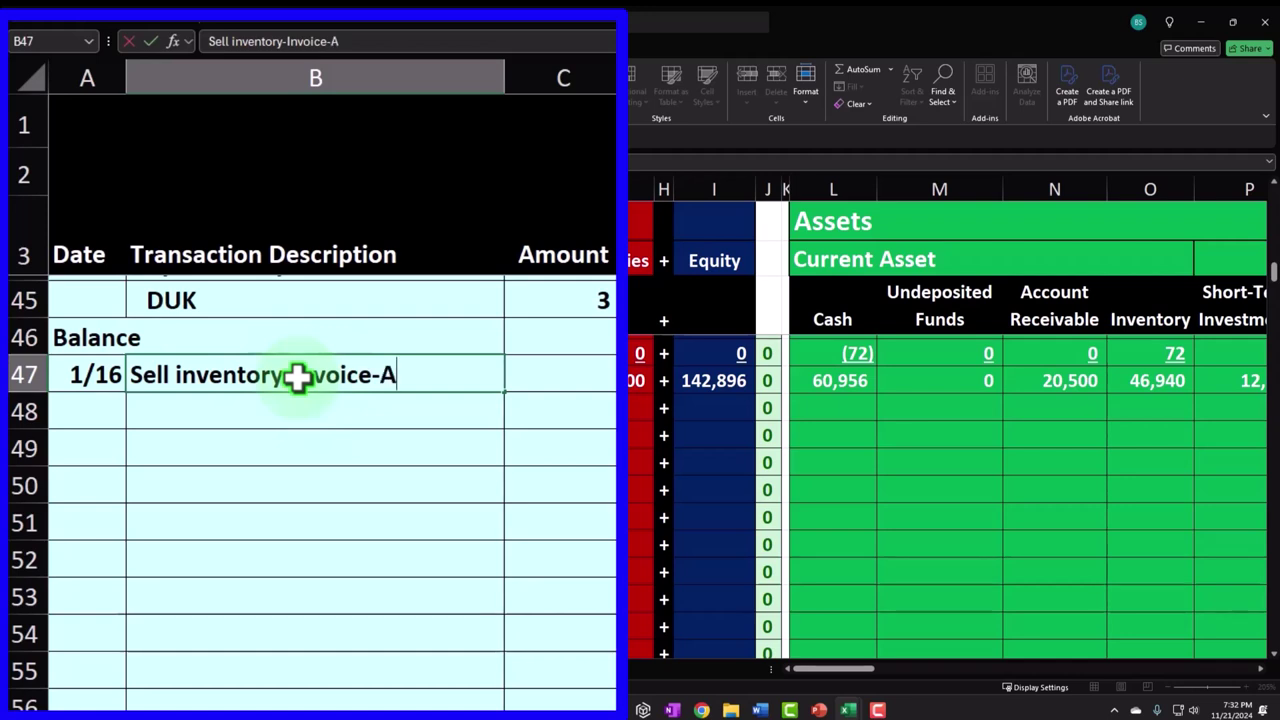
text(nderson Guitars)
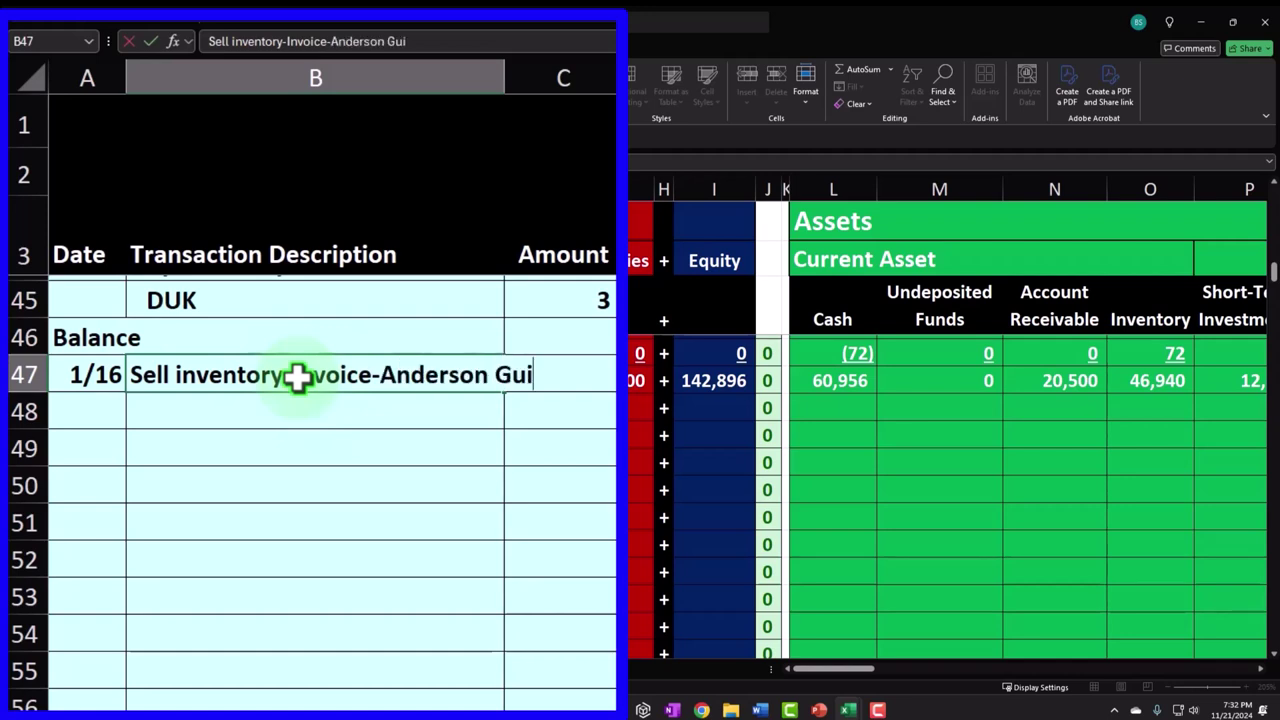
key(Return)
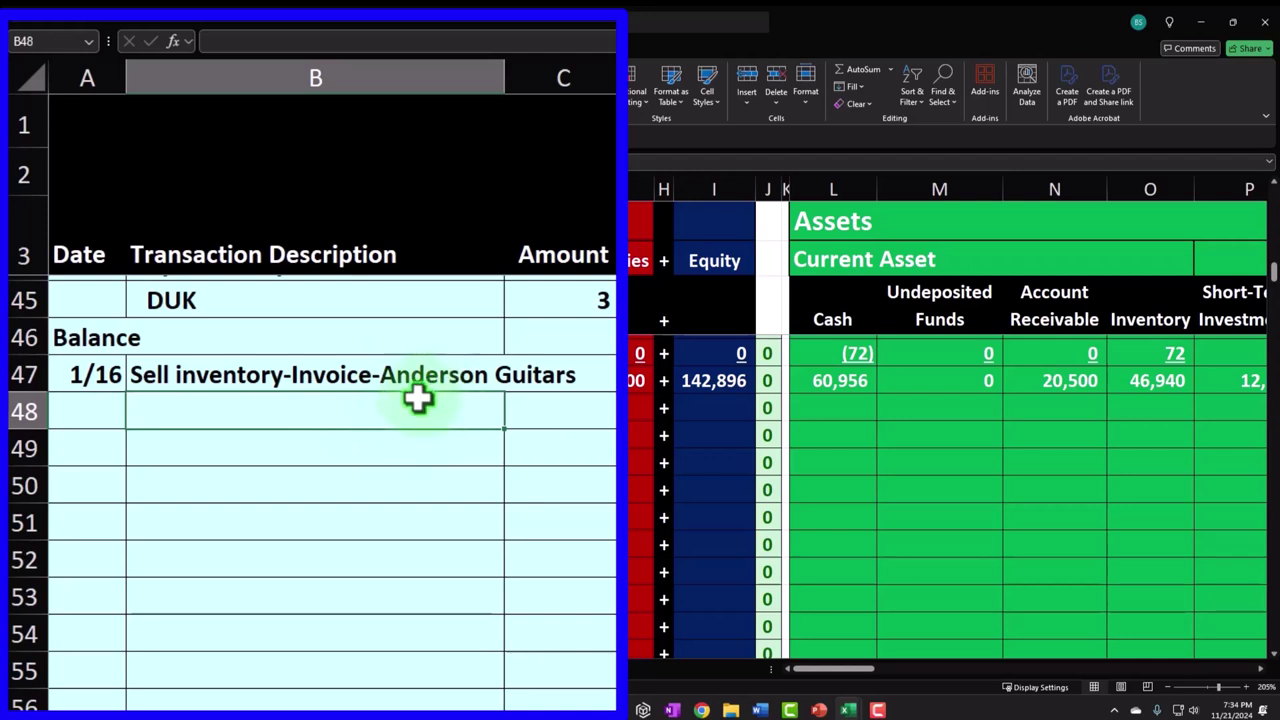
List the sold items under the invoice description as "ELP- 5", "EPR- 1" and "EPSH- 1" in B48:B50
text(ELP)
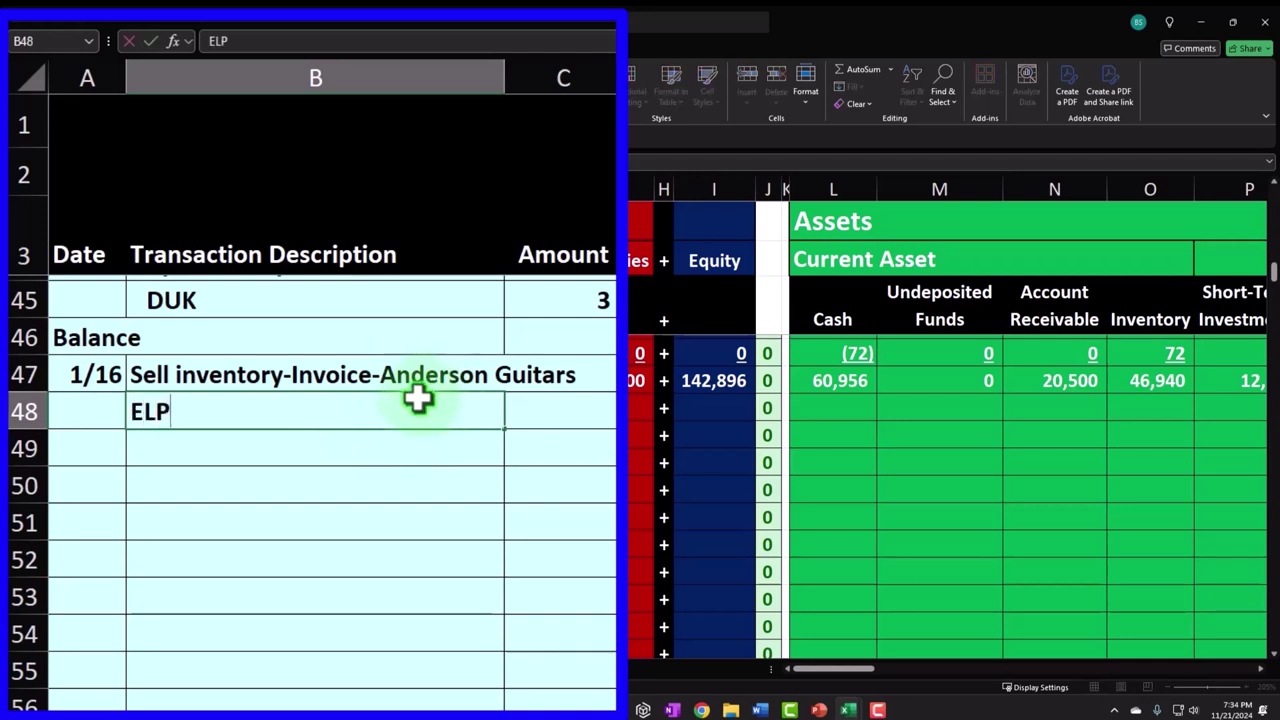
text(- 5)
key(Return)
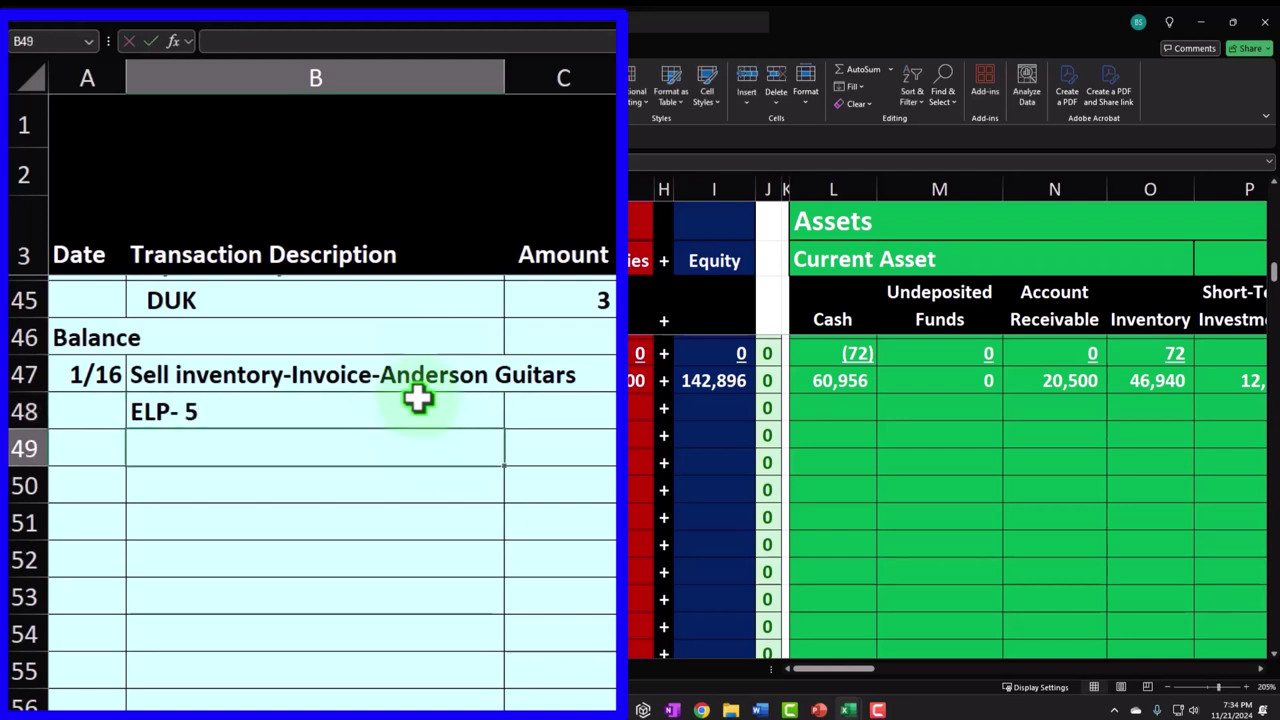
text(Ep)
key(BackSpace)
text(PR-)
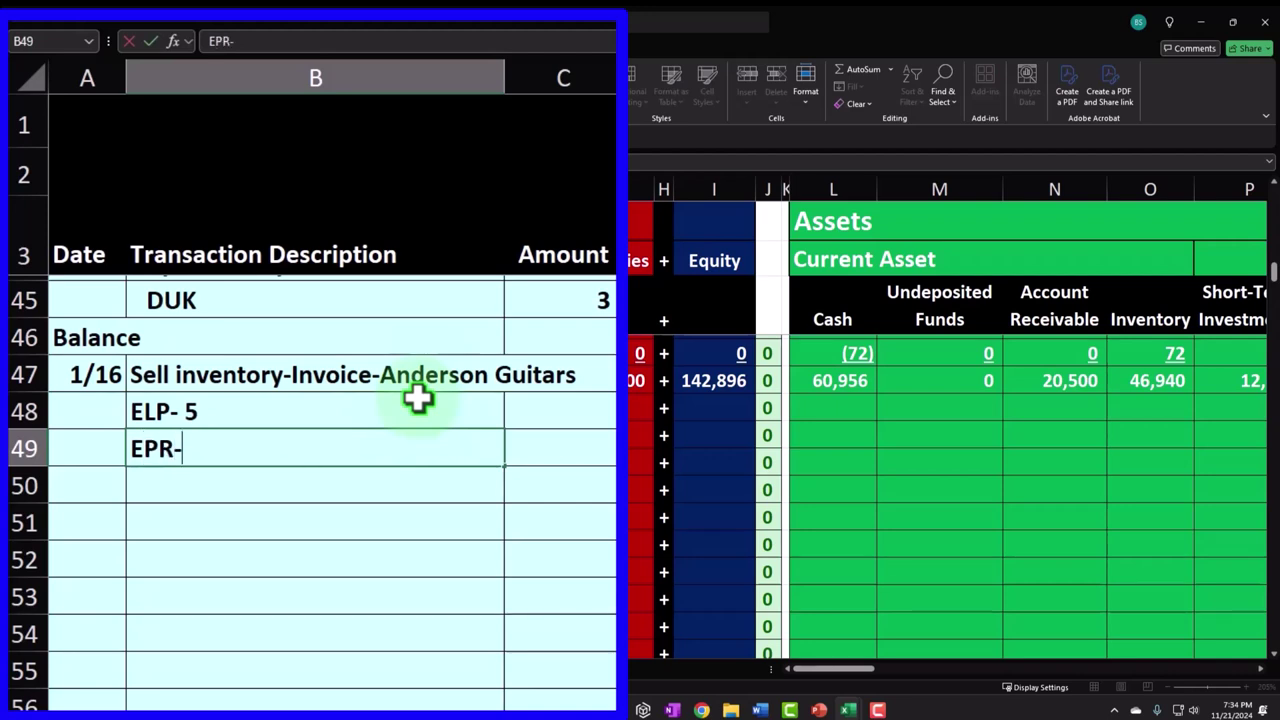
text( 1)
key(Return)
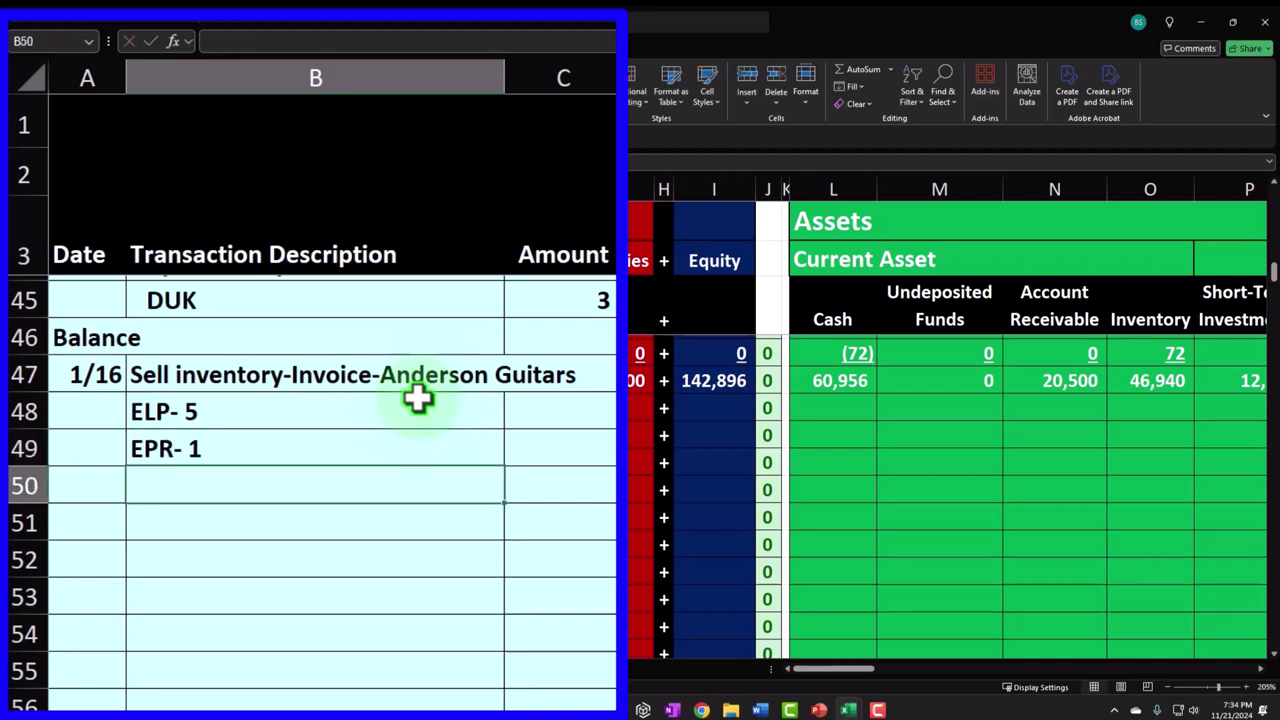
text(EPSH)
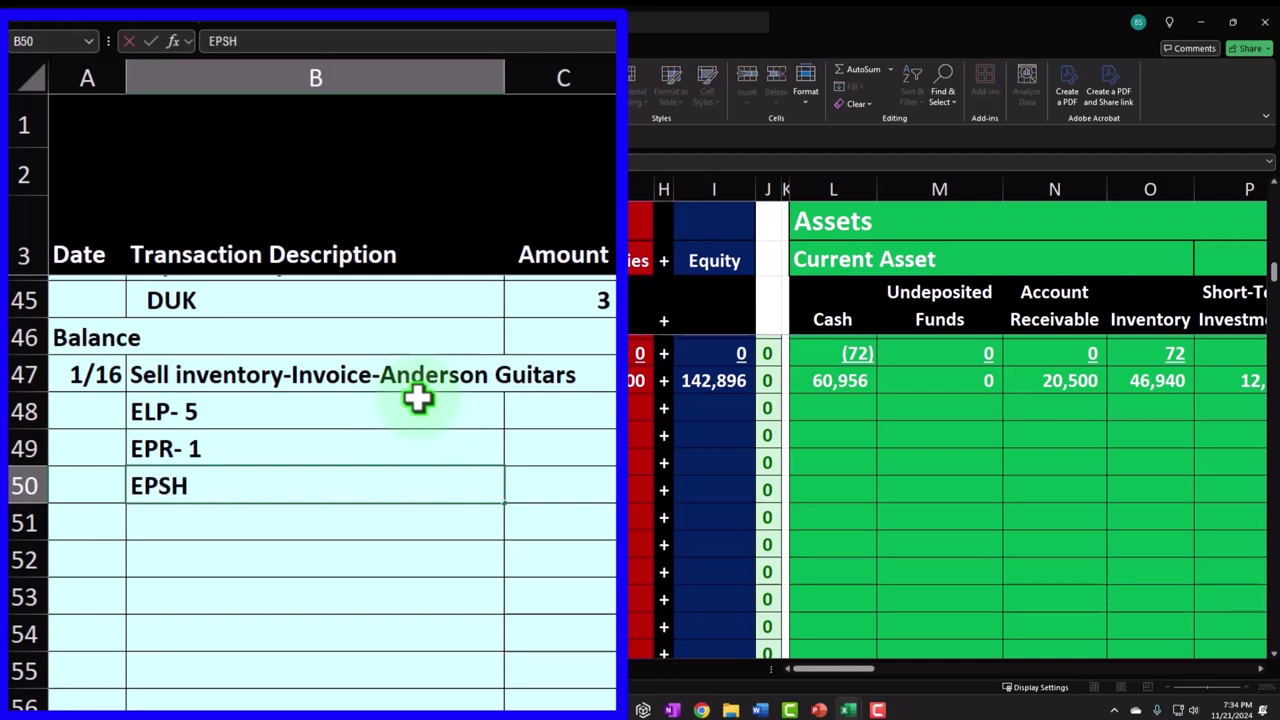
text(- 1)
key(Return)
Enter the item sales prices in the Amount column: 500 for ELP, 550 for EPR and 400 for EPSH
key(Right)
key(Up)
key(Up)
key(Up)
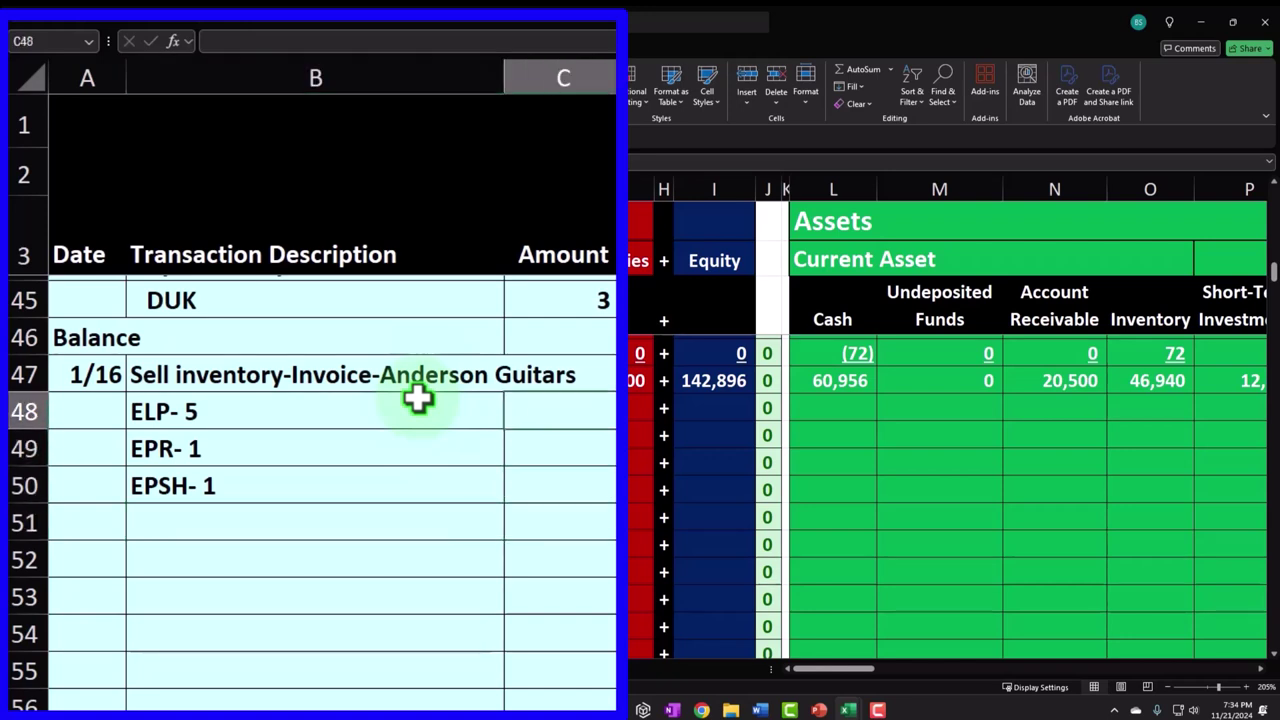
text(500)
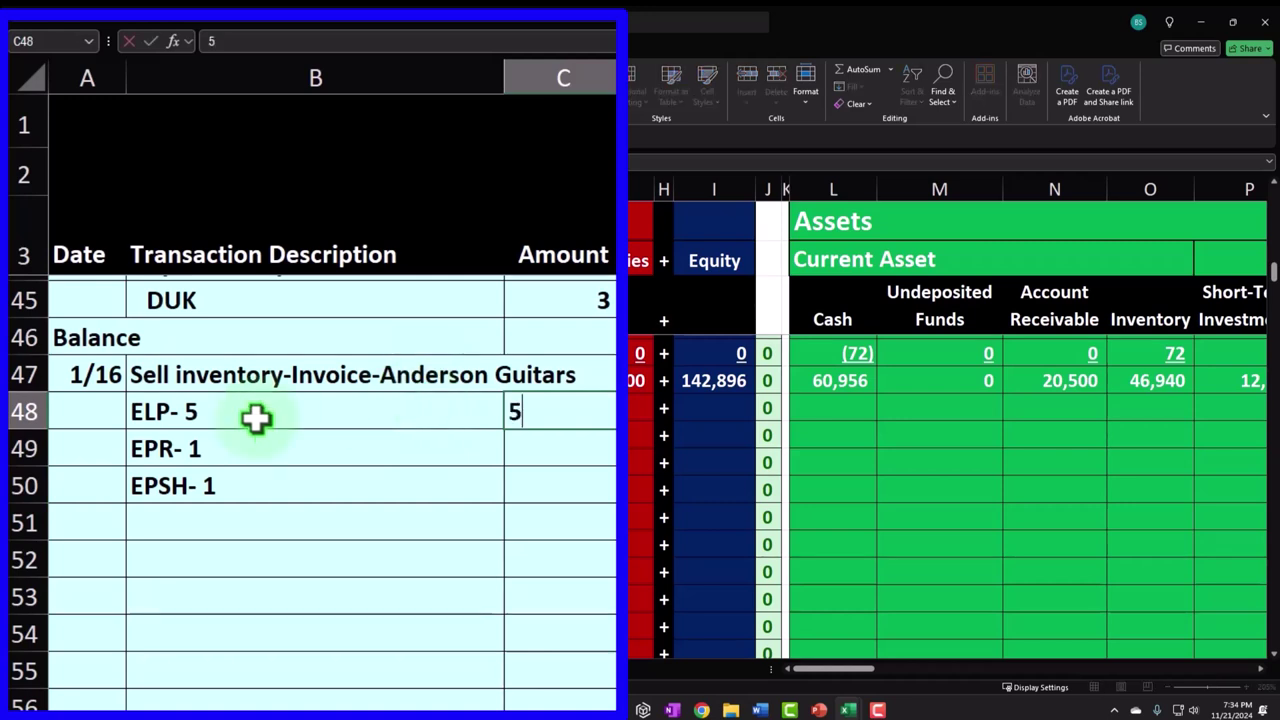
key(Return)
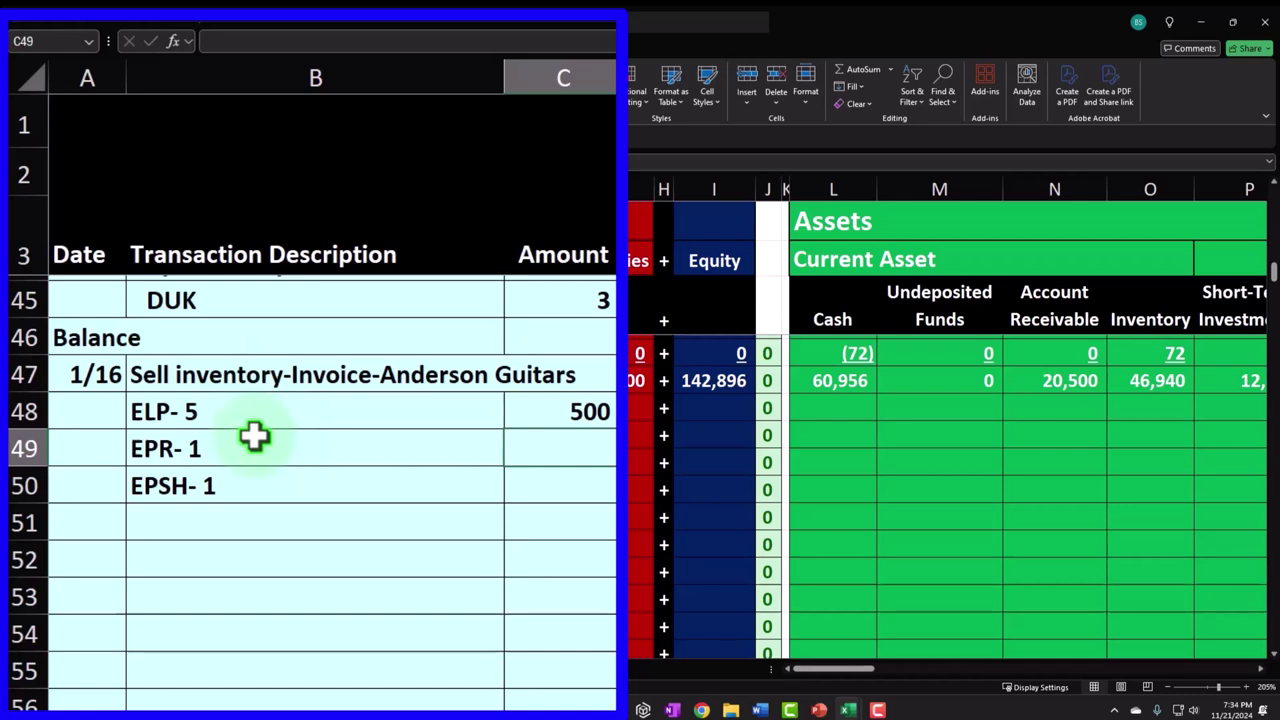
text(550)
key(Return)
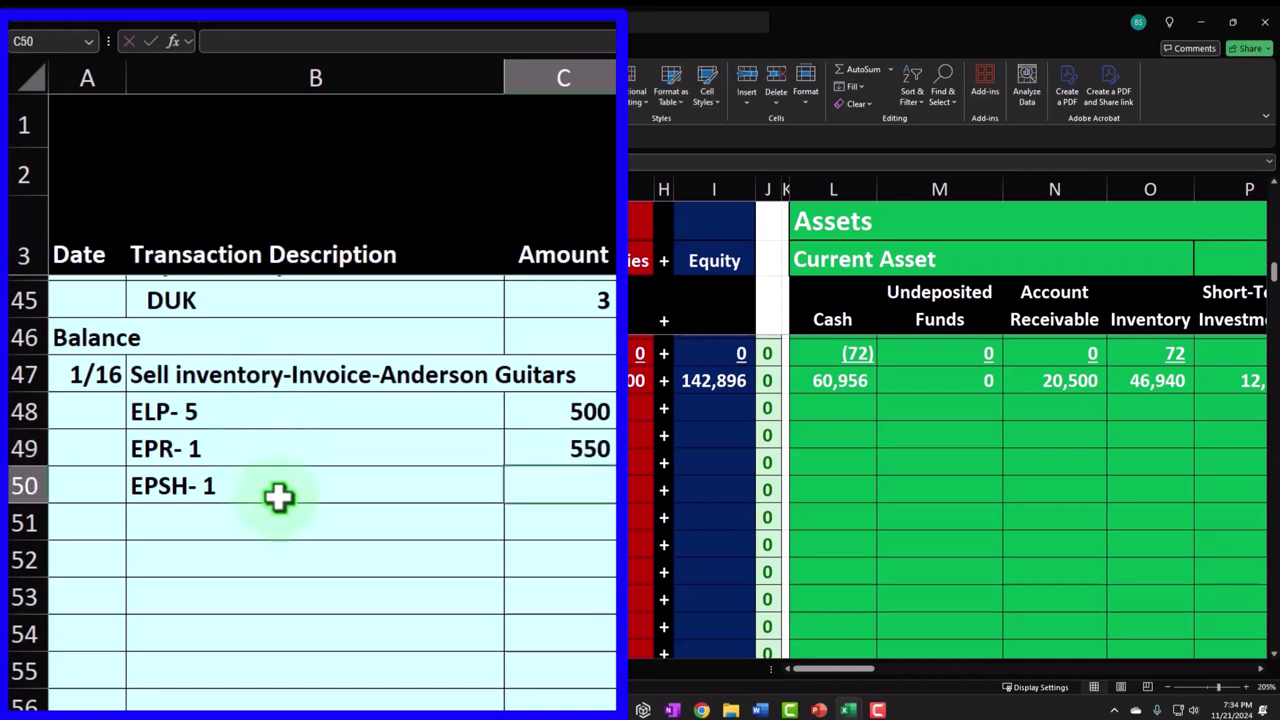
text(400)
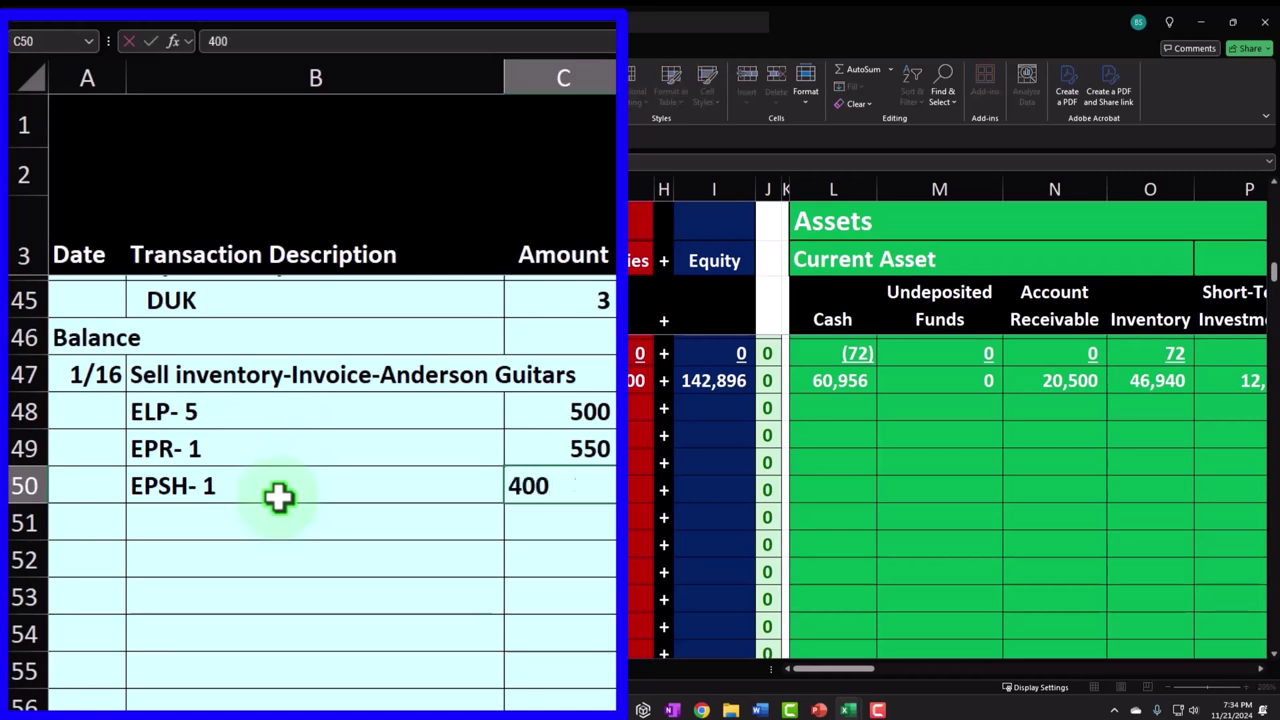
key(Return)
Add a "Sales tax" line in row 51 with a rate of .05 in C51, formatted as a percentage
key(Left)
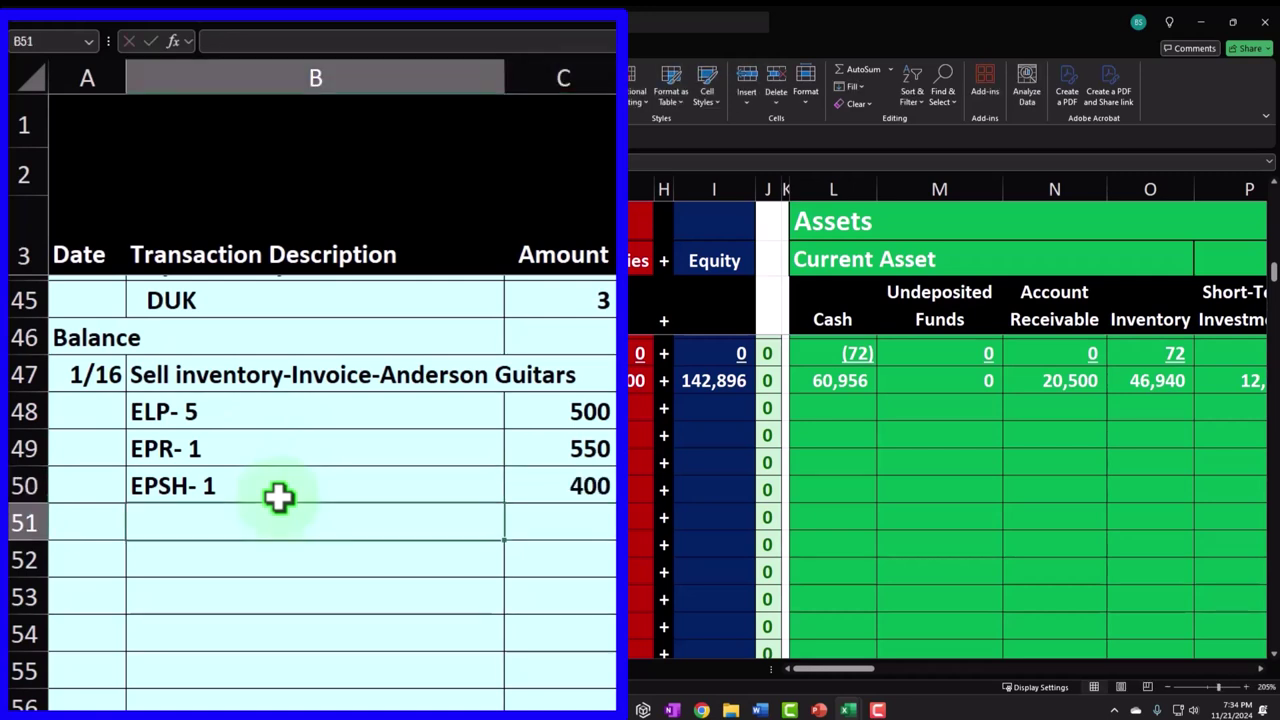
text(Sales tax)
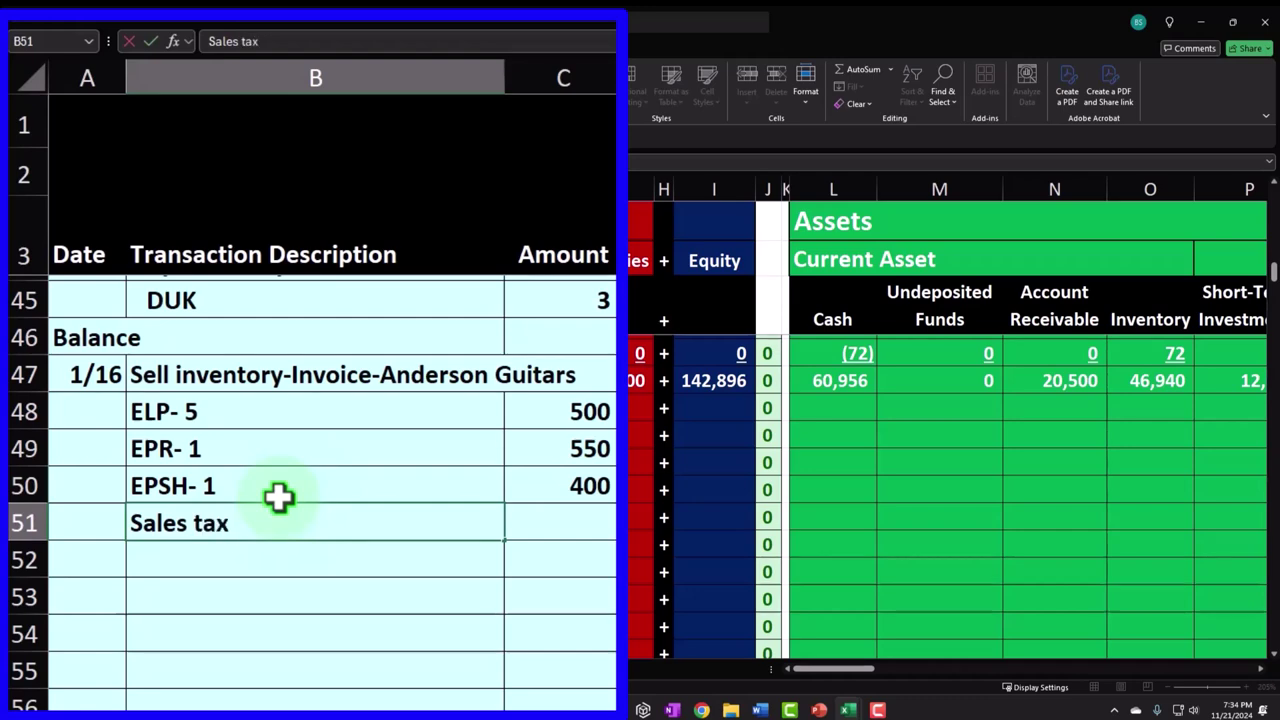
key(Tab)
text(.05)
key(ctrl+Return)
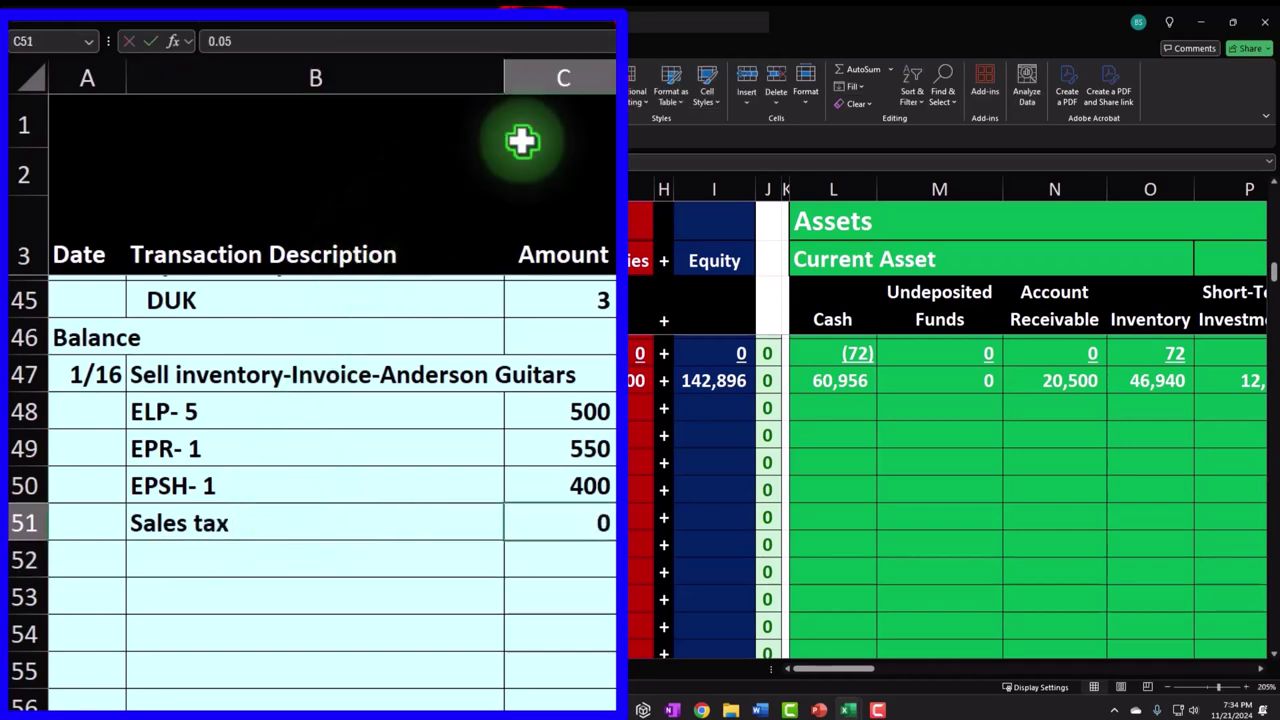
key(ctrl+shift+5)
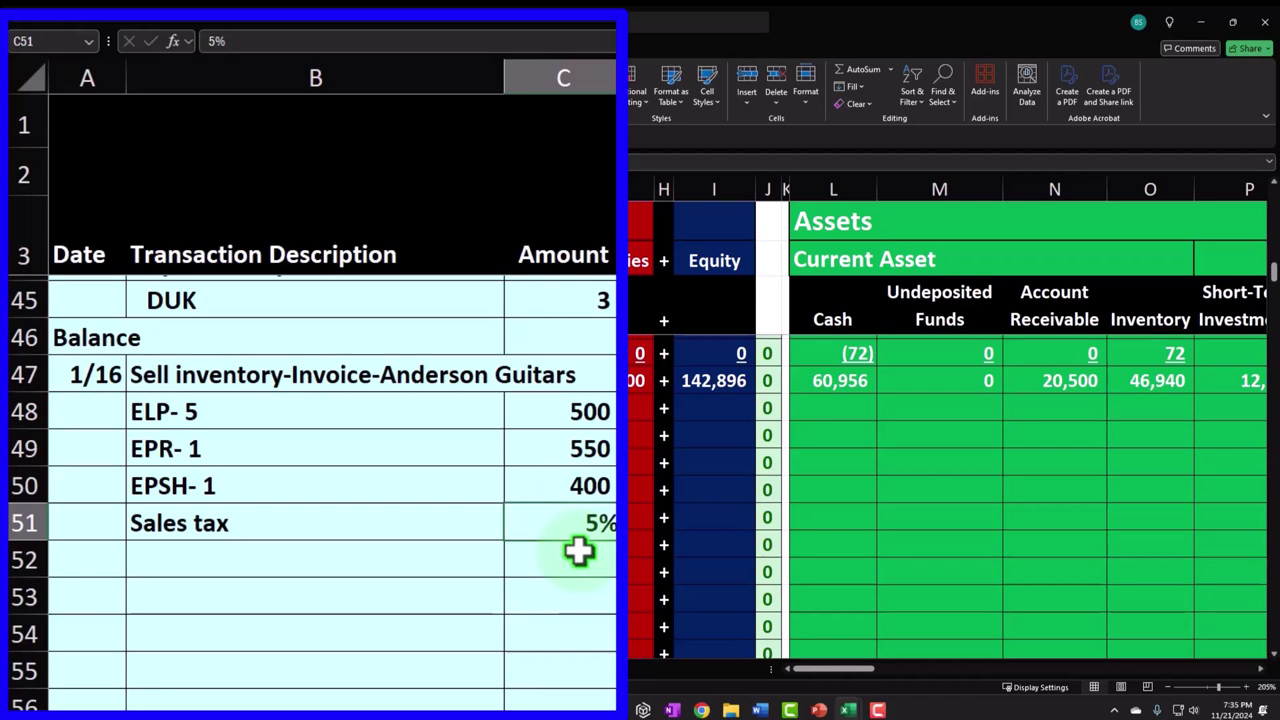
key(Up)
key(Up)
key(Up)
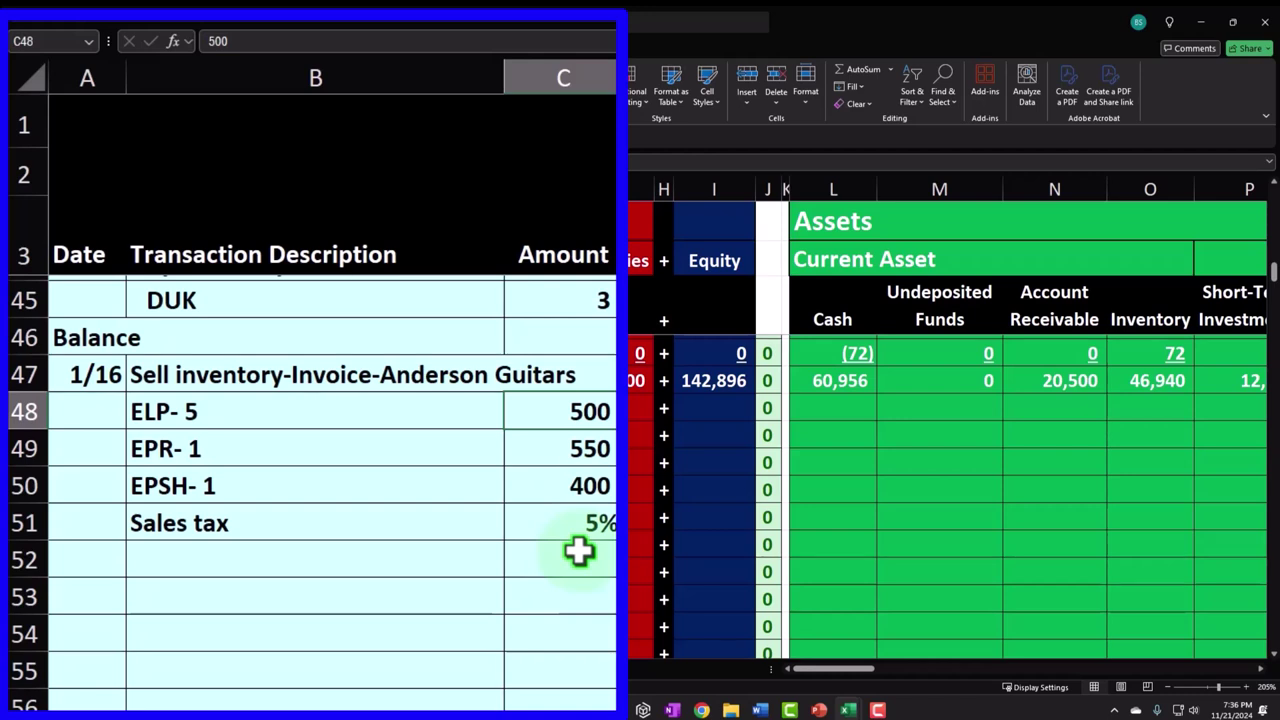
Enter the ELP invoice amount in Account Receivable cell N48 with the formula =C48*5
key(Right)
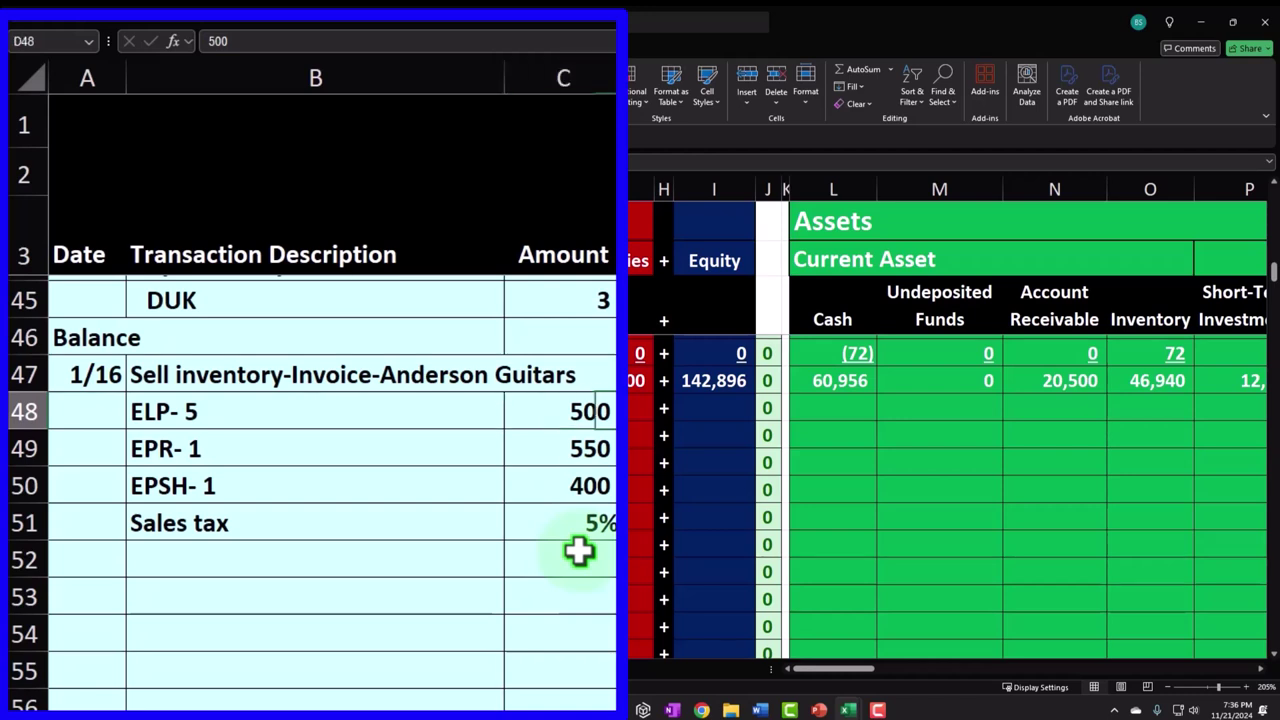
key(Right)
key(Right)
key(Right)
key(Right)
key(Right)
key(Right)
key(Right)
key(Right)
key(Right)
key(Right)
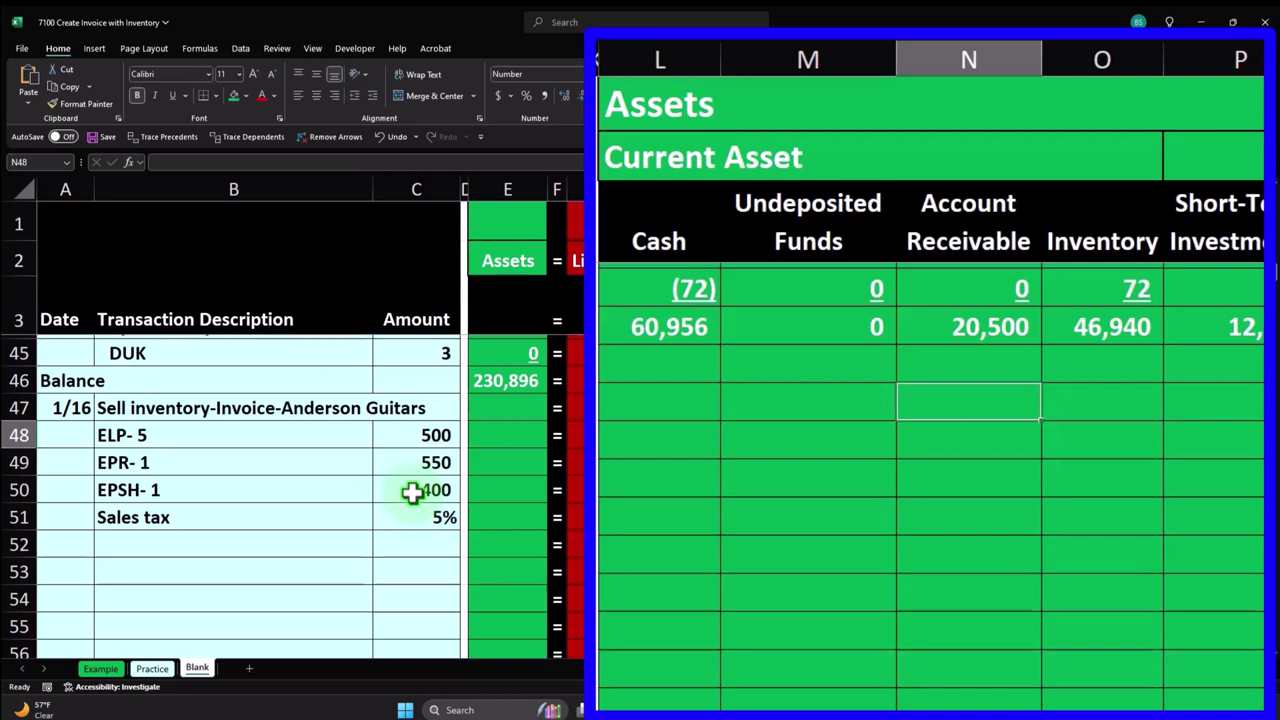
text(=)
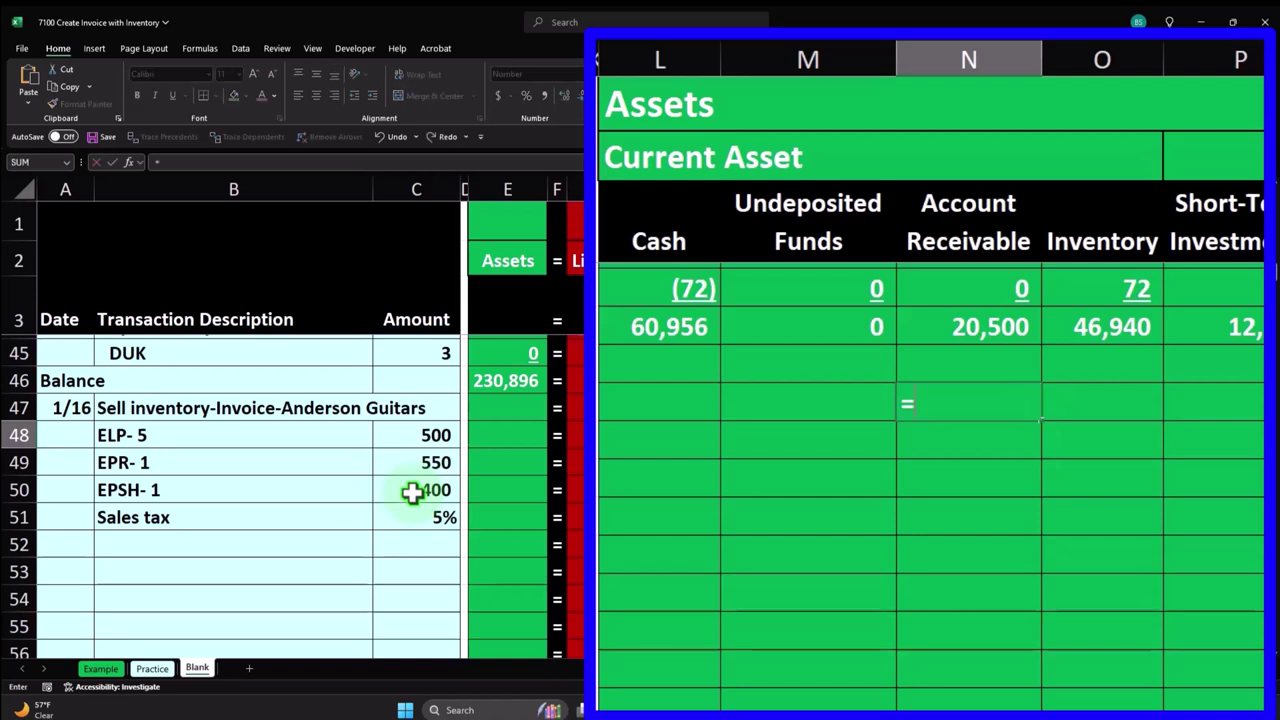
key(Left)
key(Left)
key(Left)
key(Left)
key(Left)
key(Left)
key(Left)
key(Left)
key(Left)
key(Left)
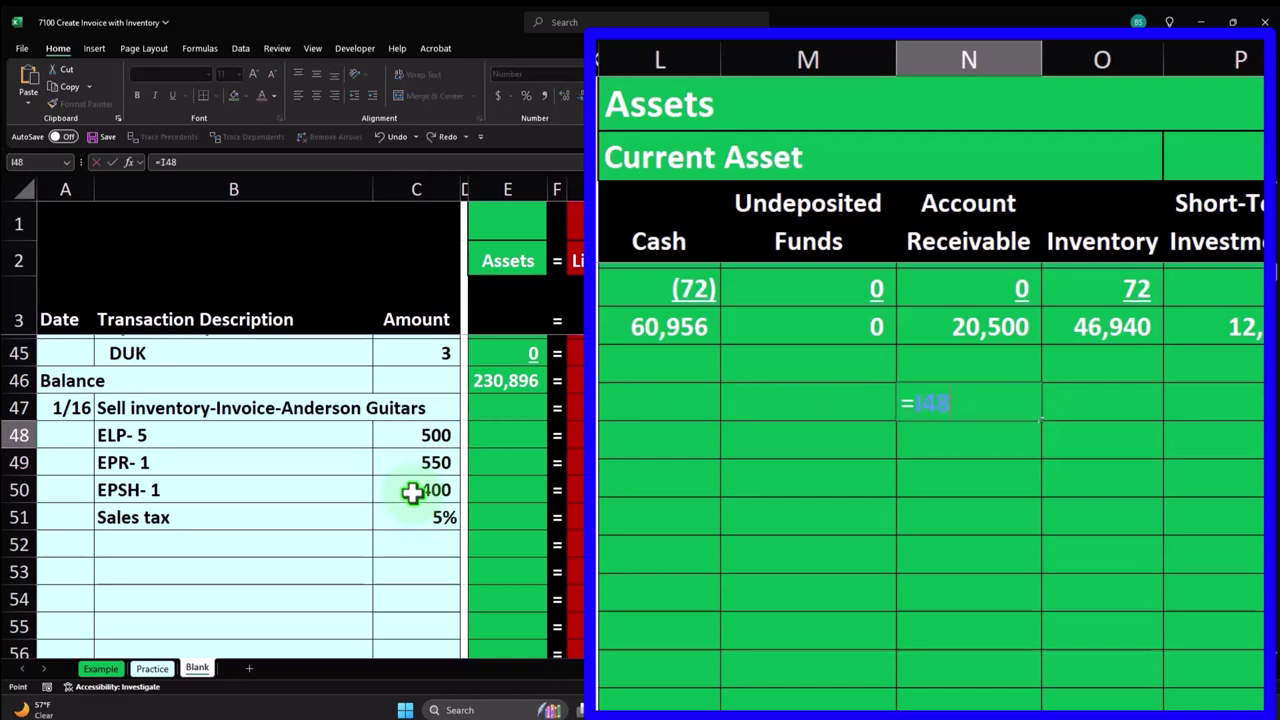
key(Left)
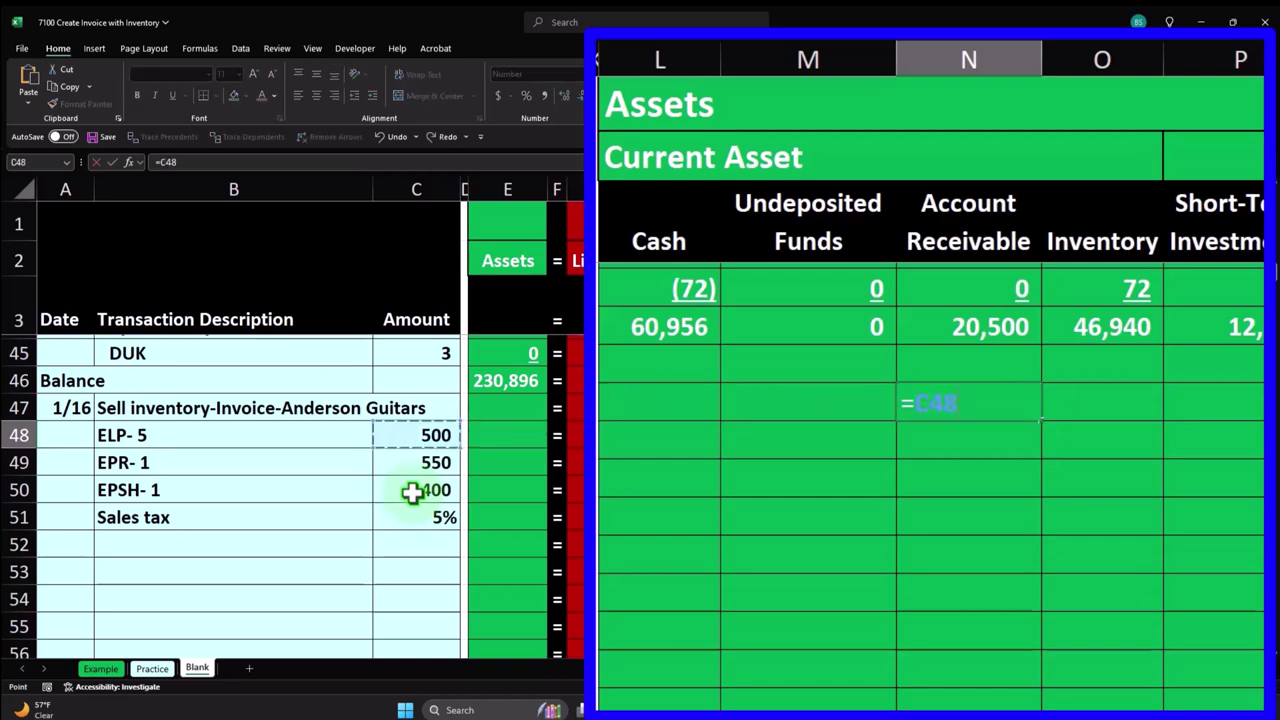
text(*5)
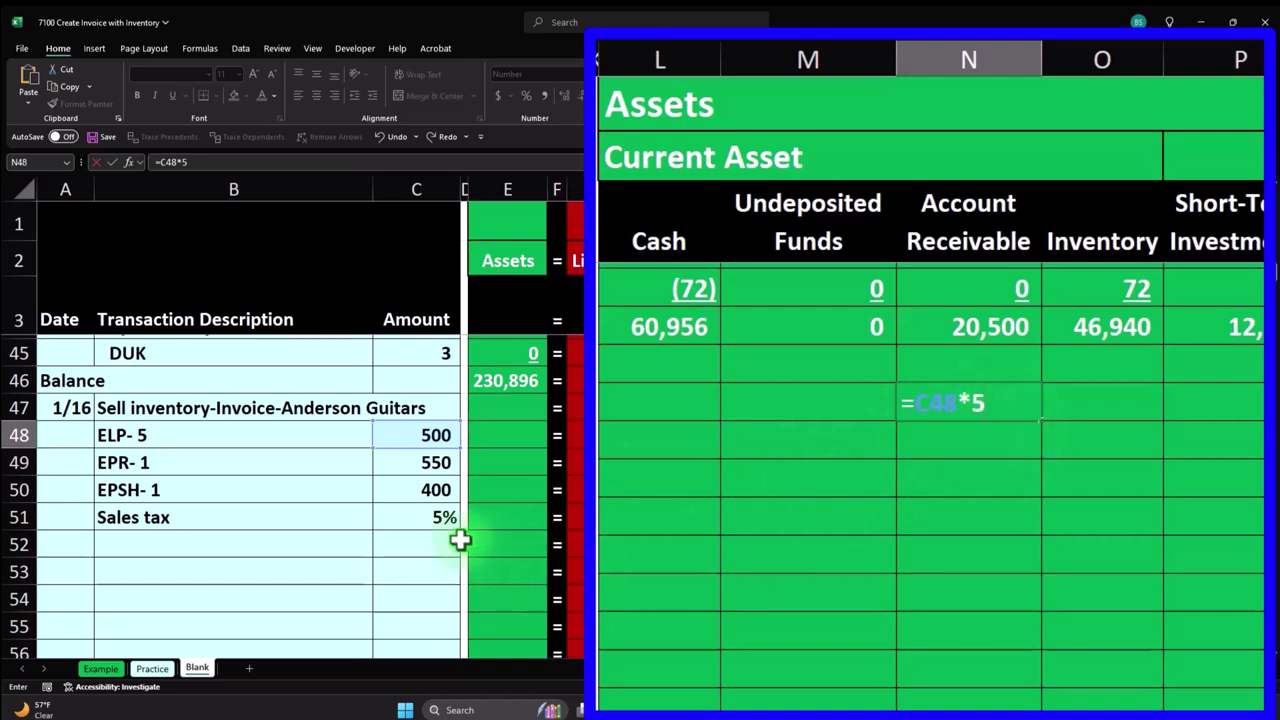
key(Return)
key(Up)
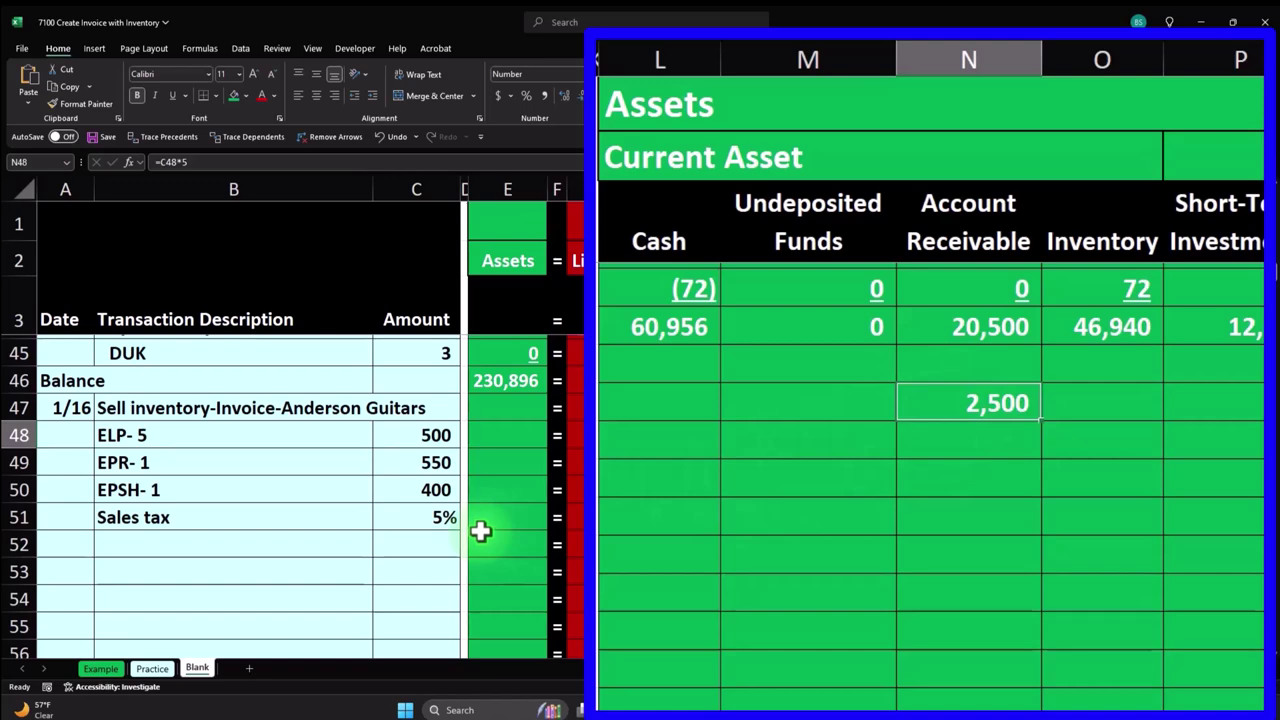
Add the sales tax to the ELP receivable in N48 by extending its formula to =C48*5*1.05
double_click(951, 403)
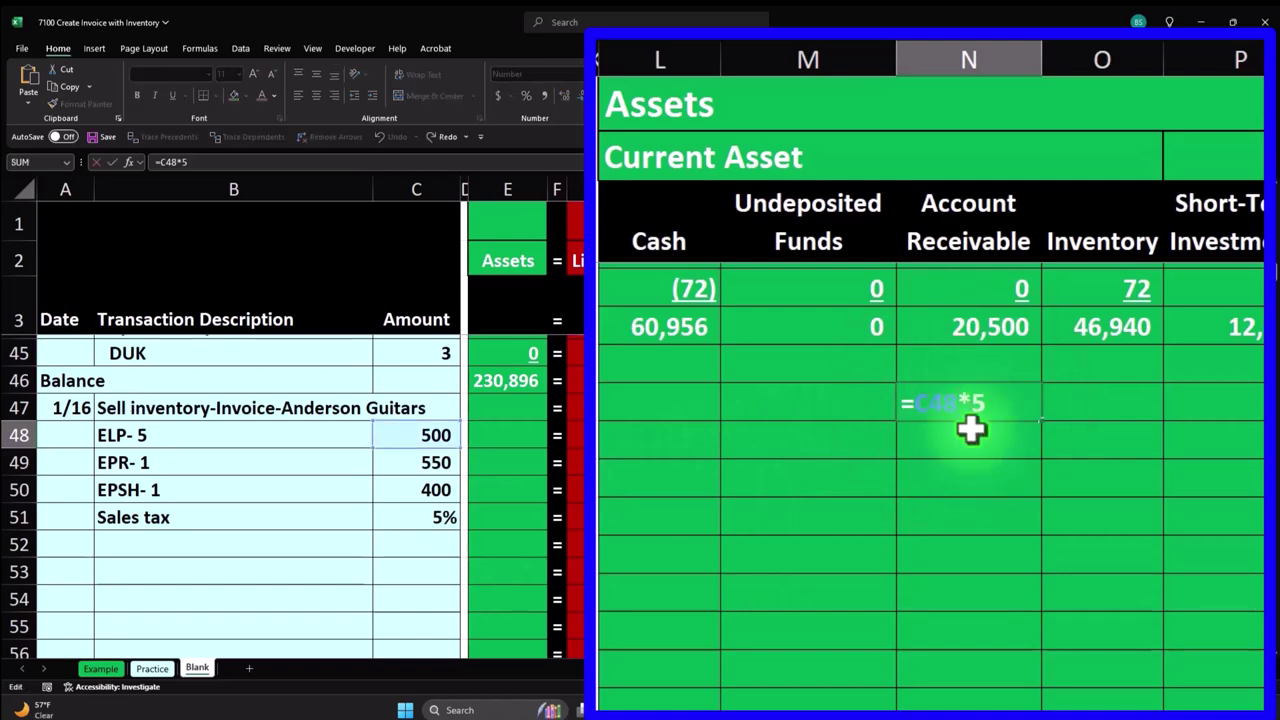
text(*1.05)
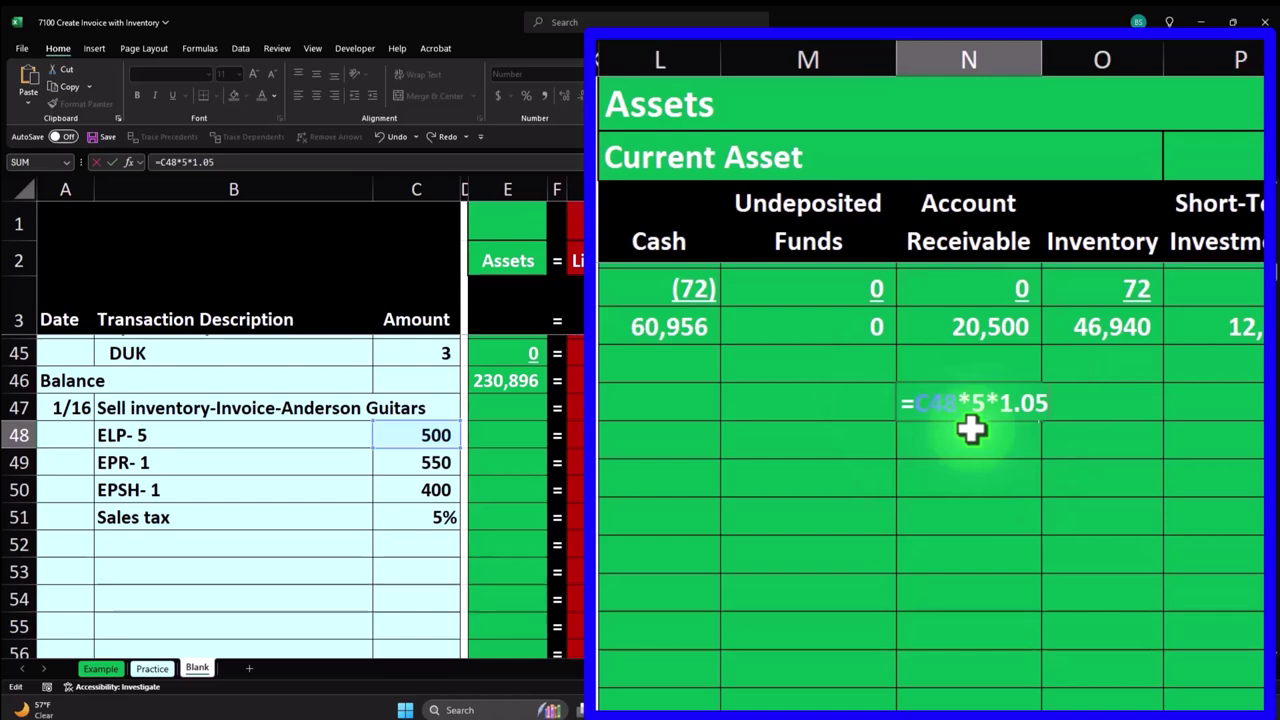
key(Return)
key(Up)
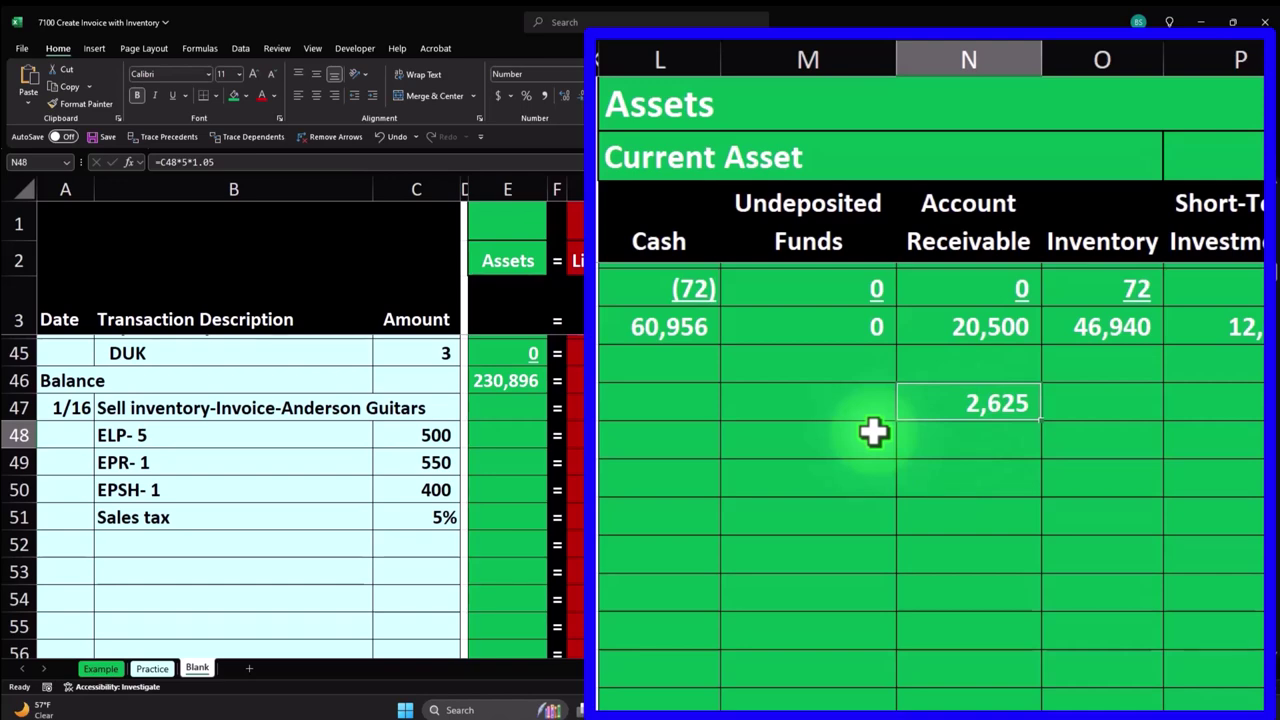
Enter the ELP revenue before tax in row 48 of the Sales column with the formula =C48*5
key(Right)
key(Right)
key(Right)
key(Right)
key(Right)
key(Right)
key(Right)
key(Right)
key(Right)
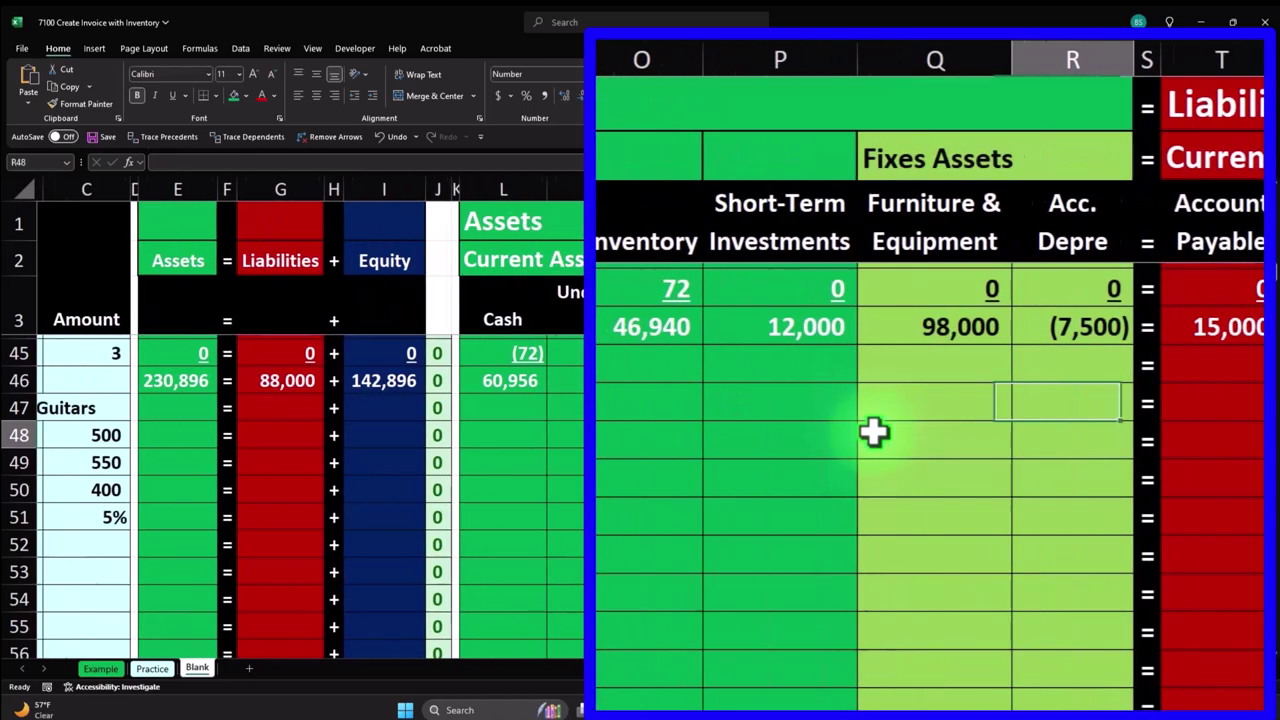
key(Right)
key(Right)
key(Right)
key(Right)
key(Right)
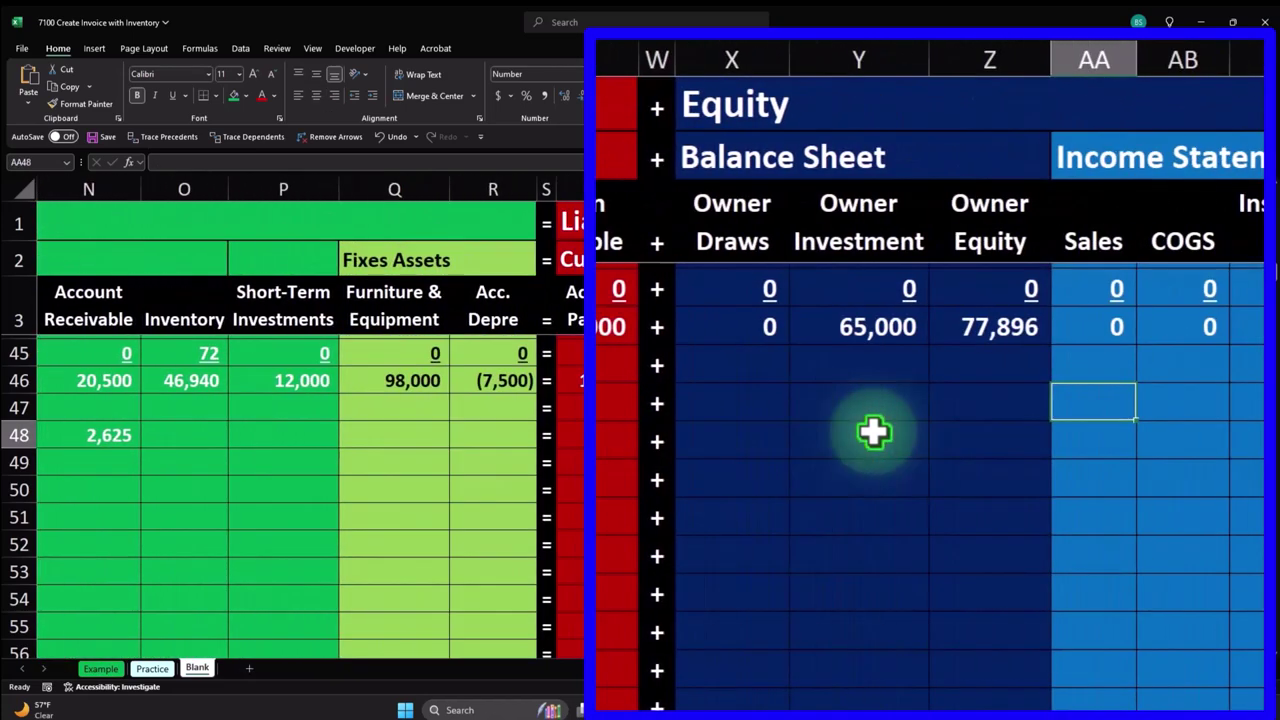
key(Left)
text(=)
key(Left)
key(Left)
key(Left)
key(Left)
key(Left)
key(Left)
key(Left)
key(Left)
key(Left)
key(Left)
key(Left)
key(Left)
key(Left)
key(Left)
key(Left)
key(Left)
key(Left)
key(Left)
key(Left)
key(Left)
key(Left)
key(Left)
key(Left)
key(Left)
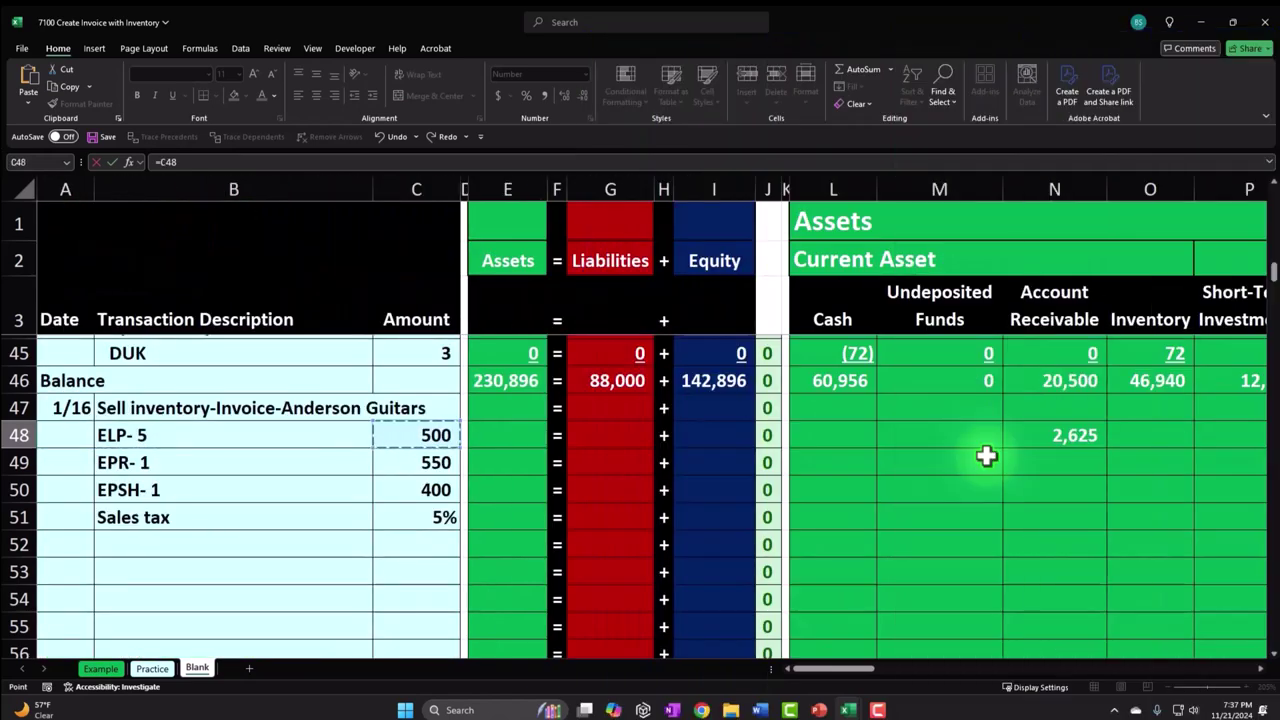
text(*5)
key(Return)
key(Right)
key(Right)
double_click(956, 390)
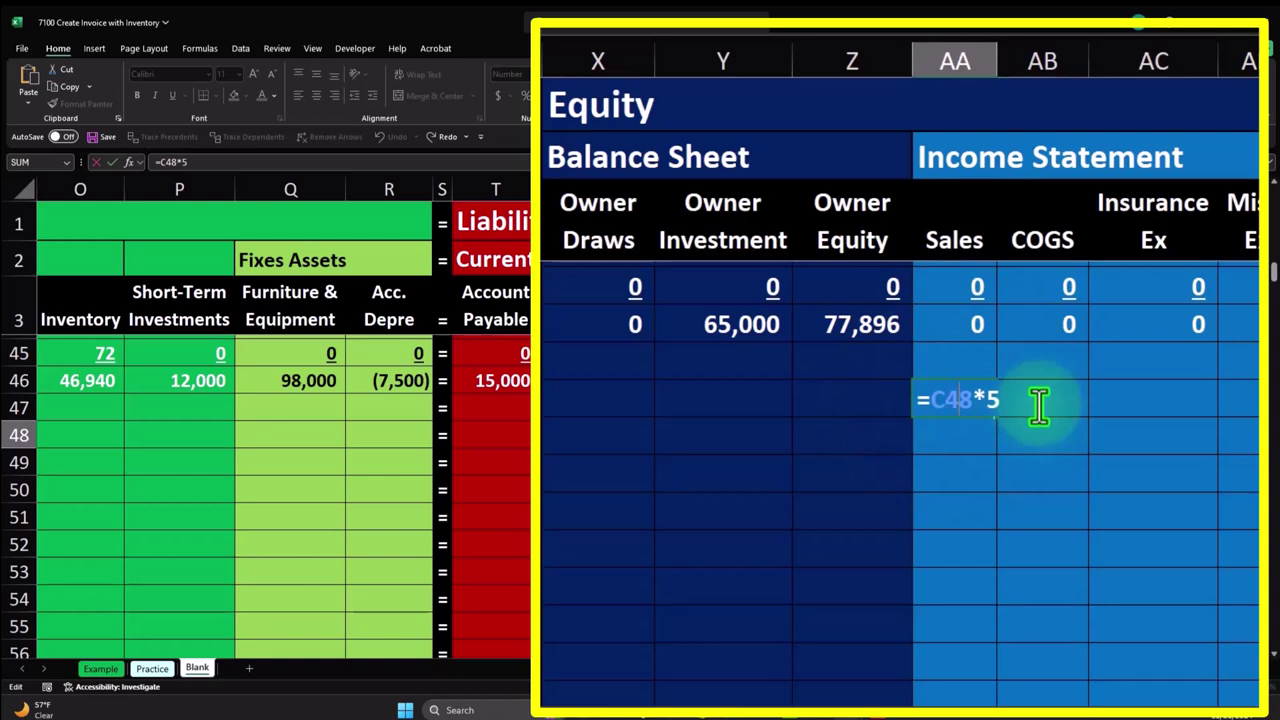
key(Return)
key(Up)
key(Right)
key(Right)
key(Right)
key(Right)
key(Right)
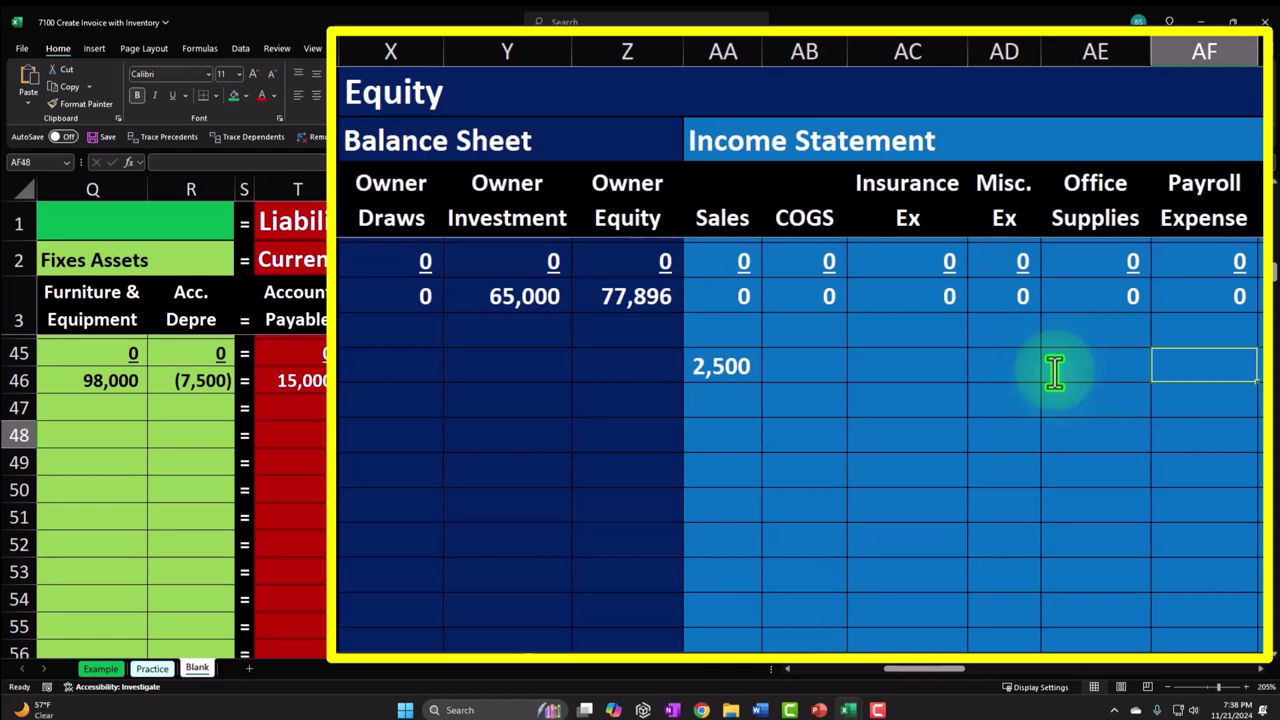
key(Left)
key(Left)
key(Left)
key(Left)
key(Left)
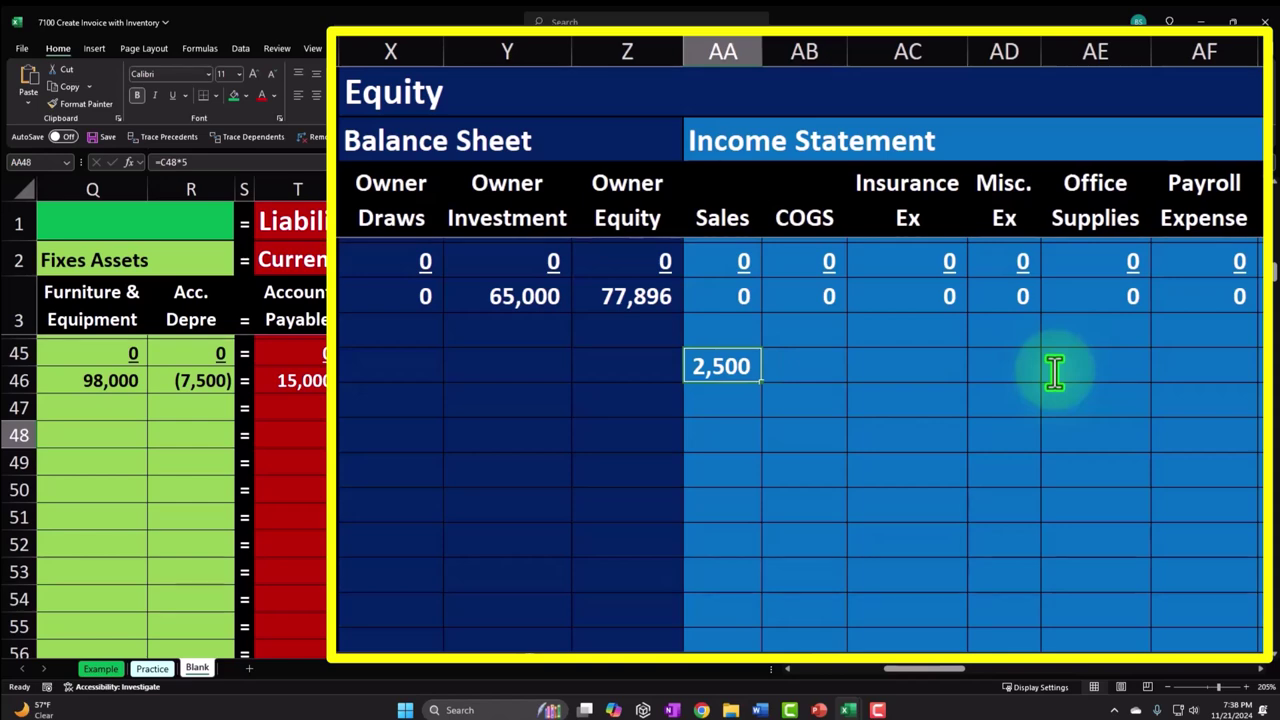
key(Left)
key(Left)
key(Left)
key(Left)
key(Left)
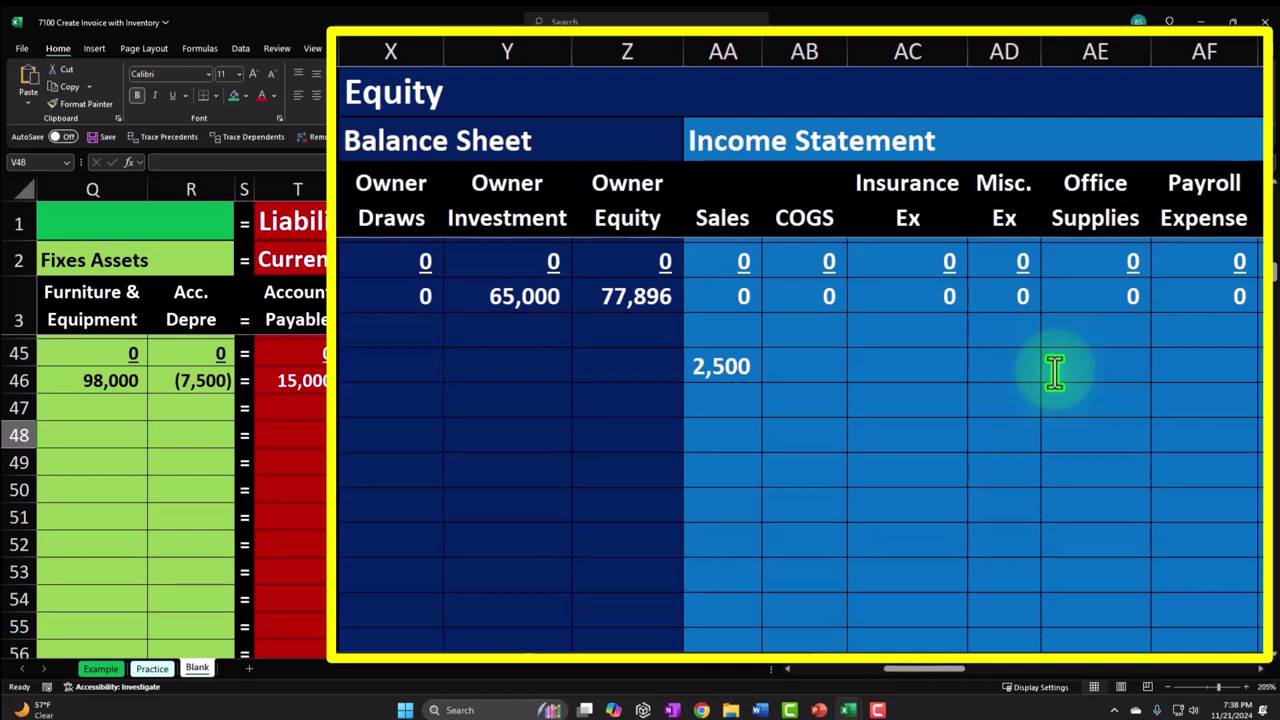
text(=)
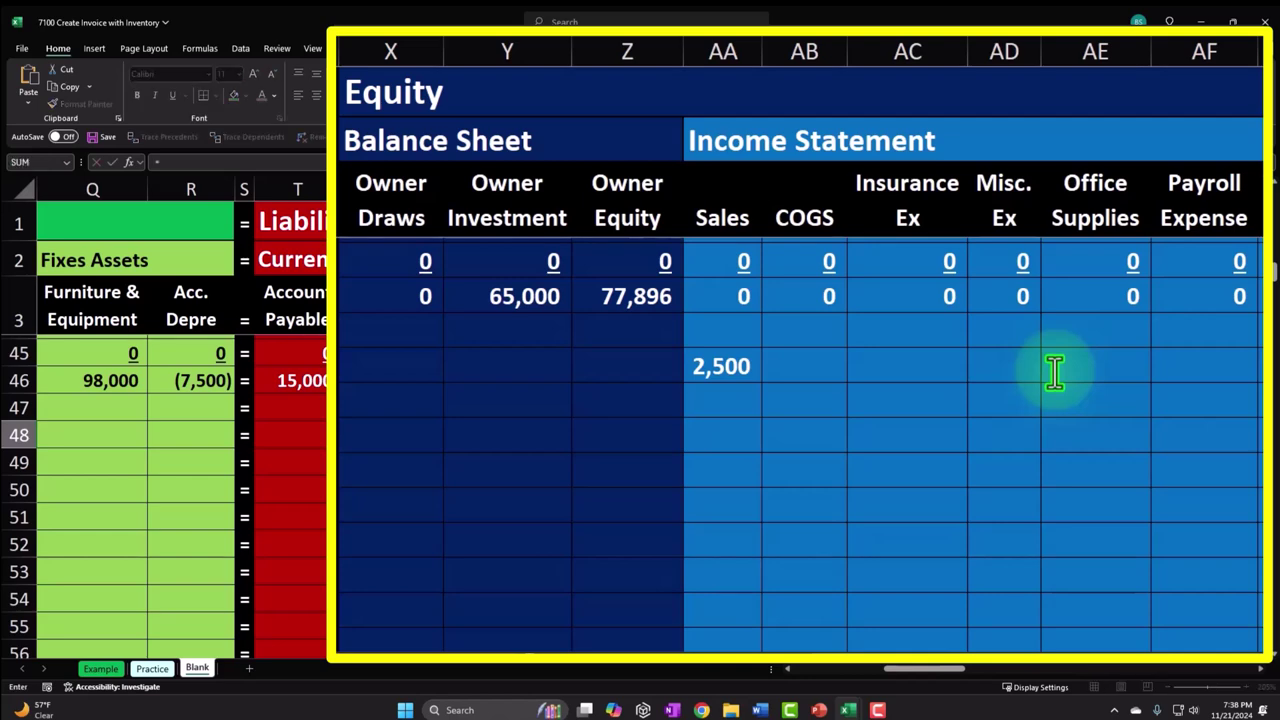
key(Escape)
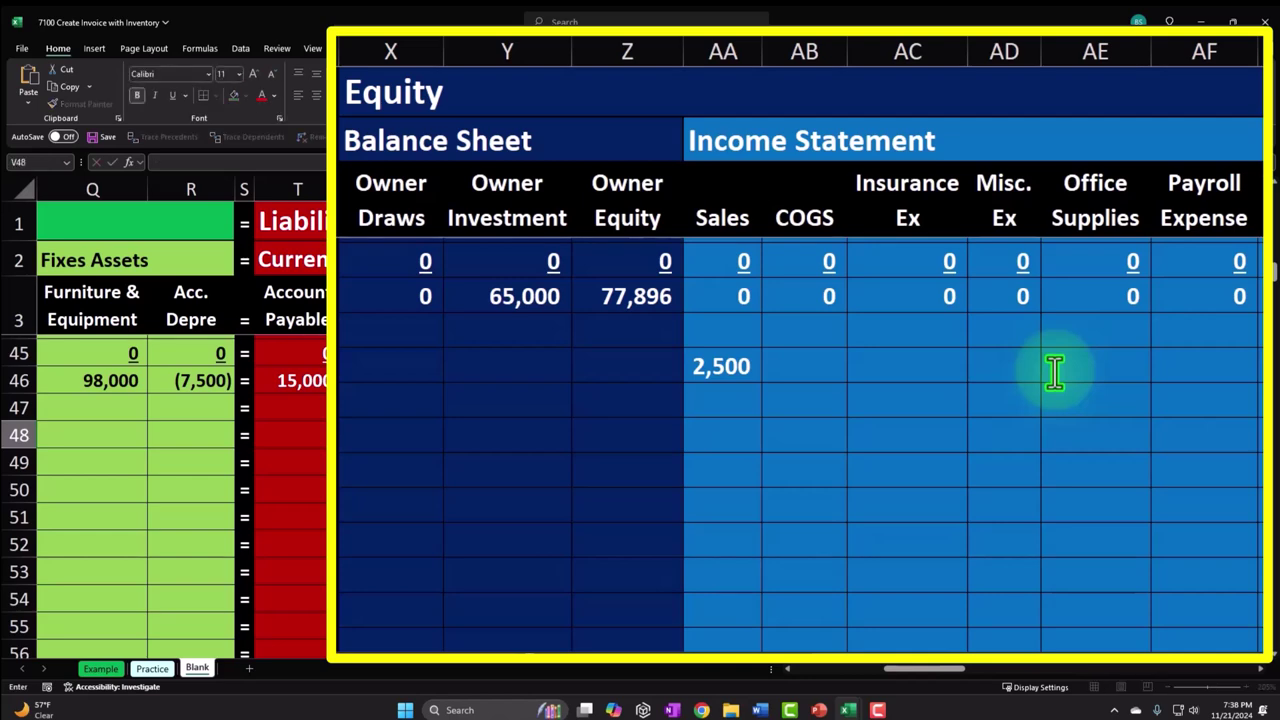
key(Return)
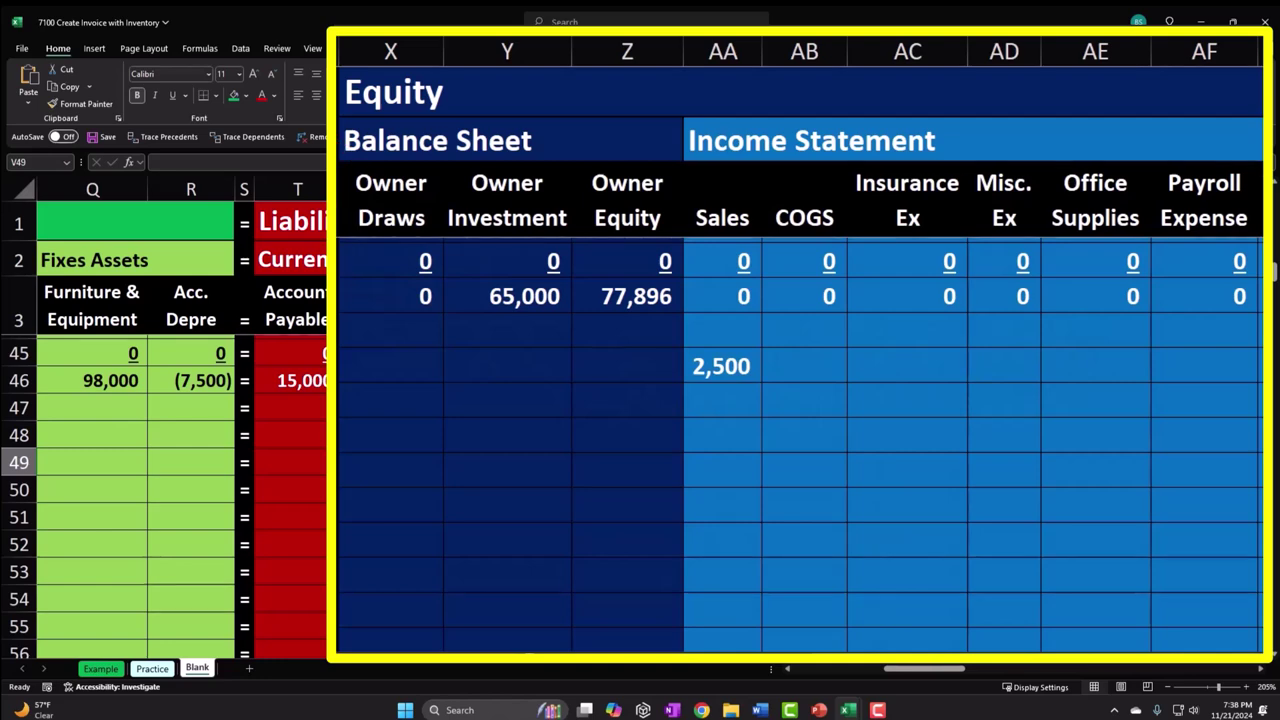
Insert a new column V before Loan Payable in the Current Liabilities section
click(339, 205)
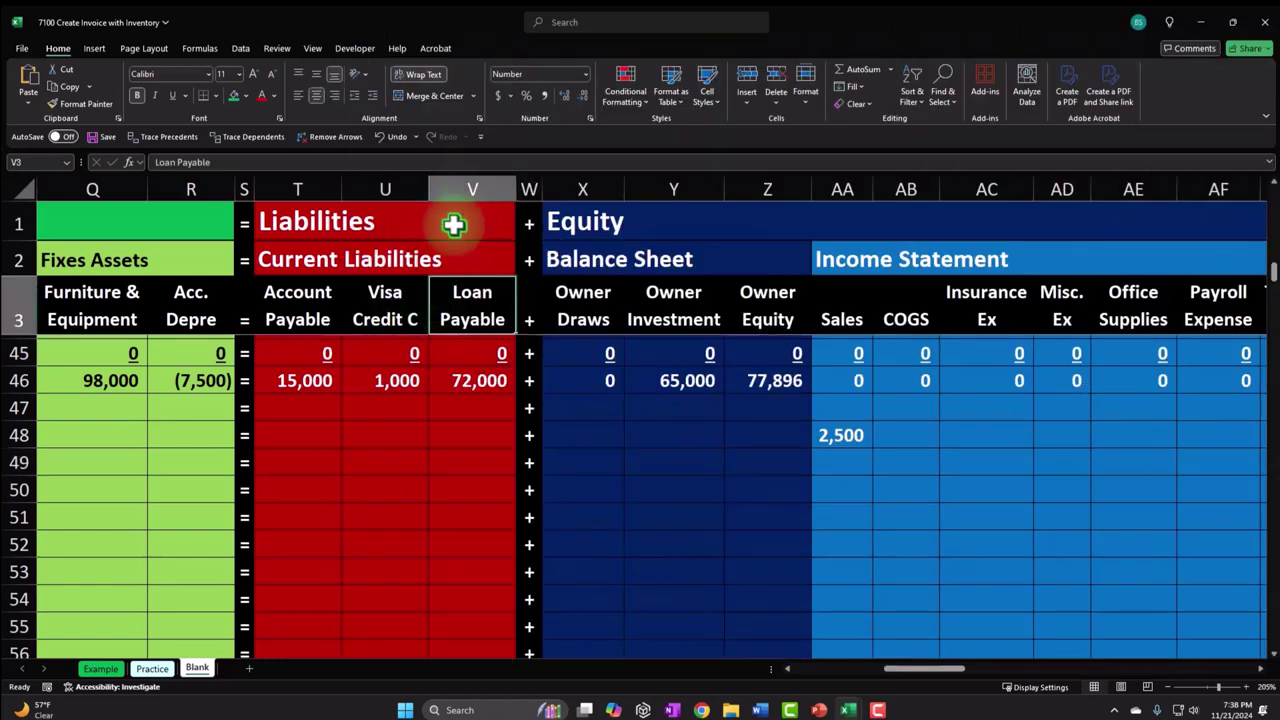
click(475, 189)
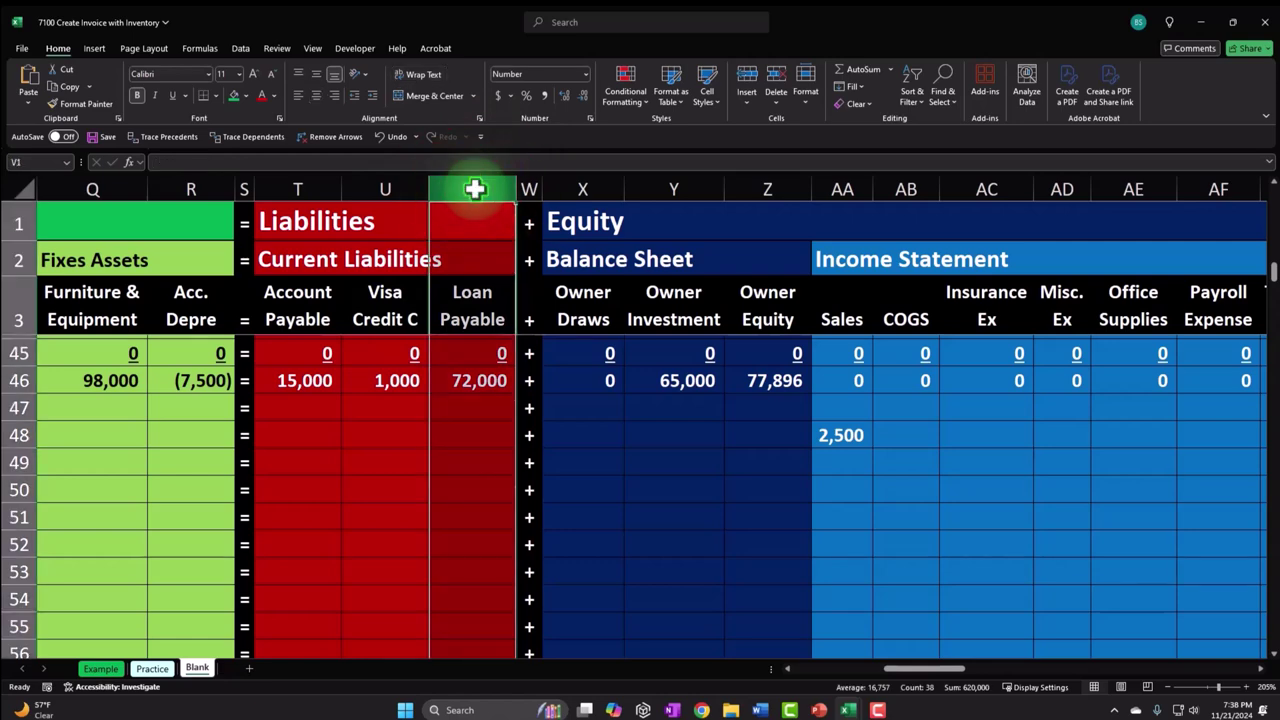
right_click(474, 449)
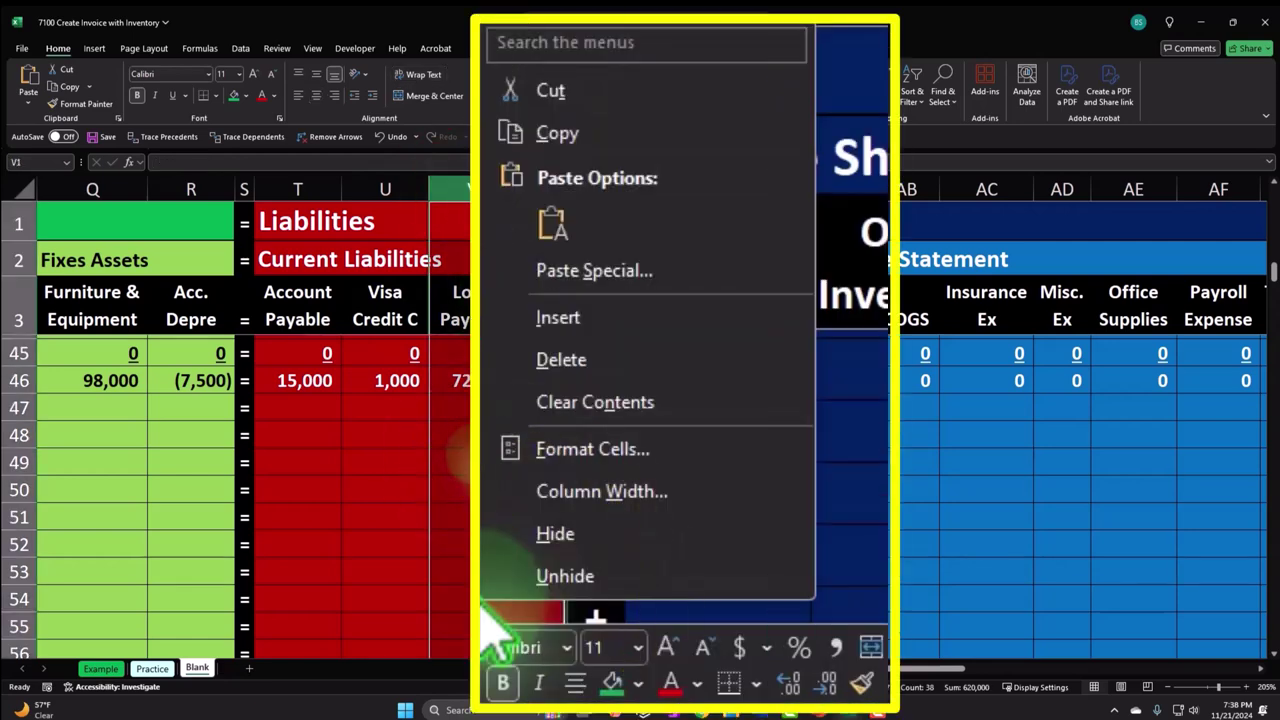
click(525, 322)
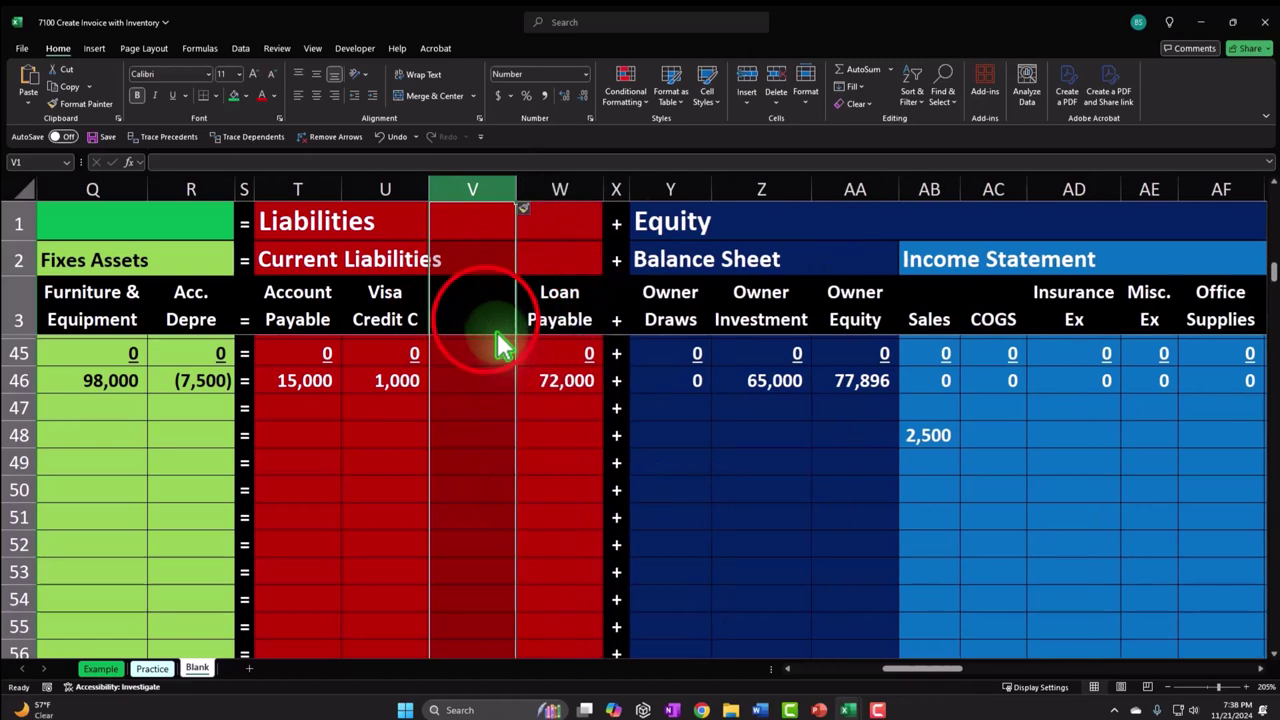
Head the new liabilities column in V3 as "Sales Tax Payable"
click(478, 318)
text(Sale)
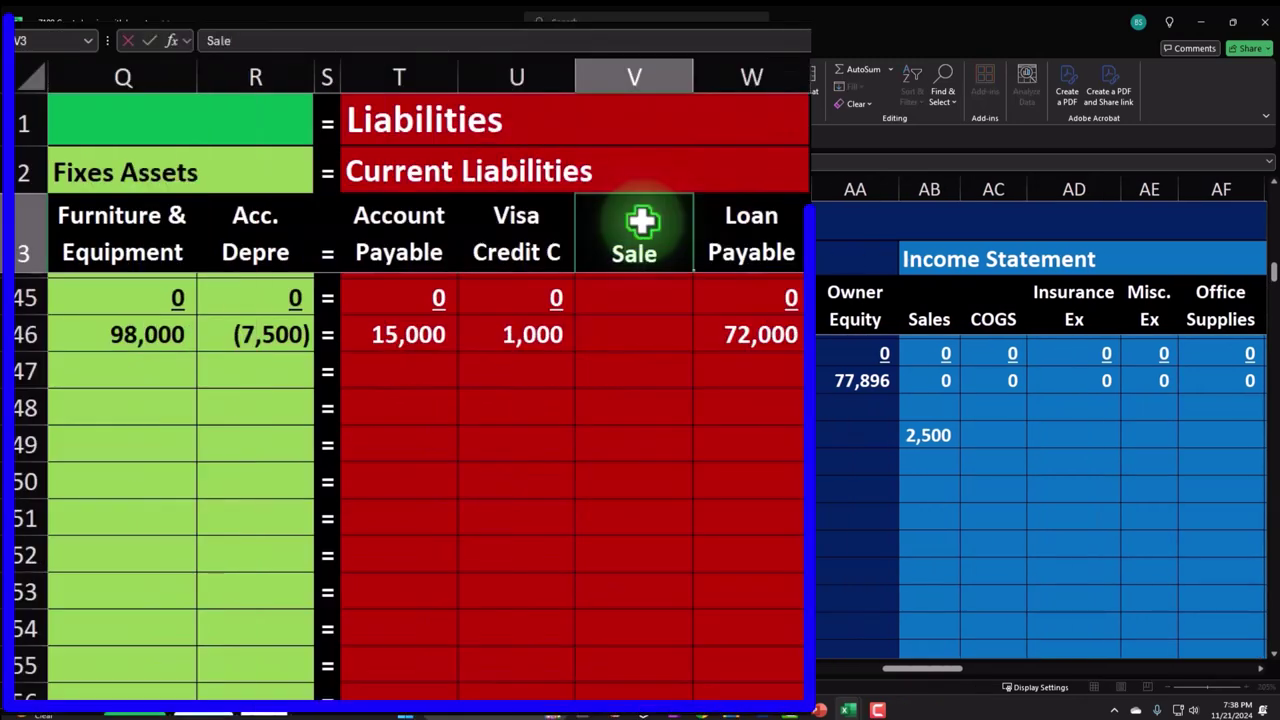
text(s Pa)
key(BackSpace)
key(BackSpace)
text(Tax Paya)
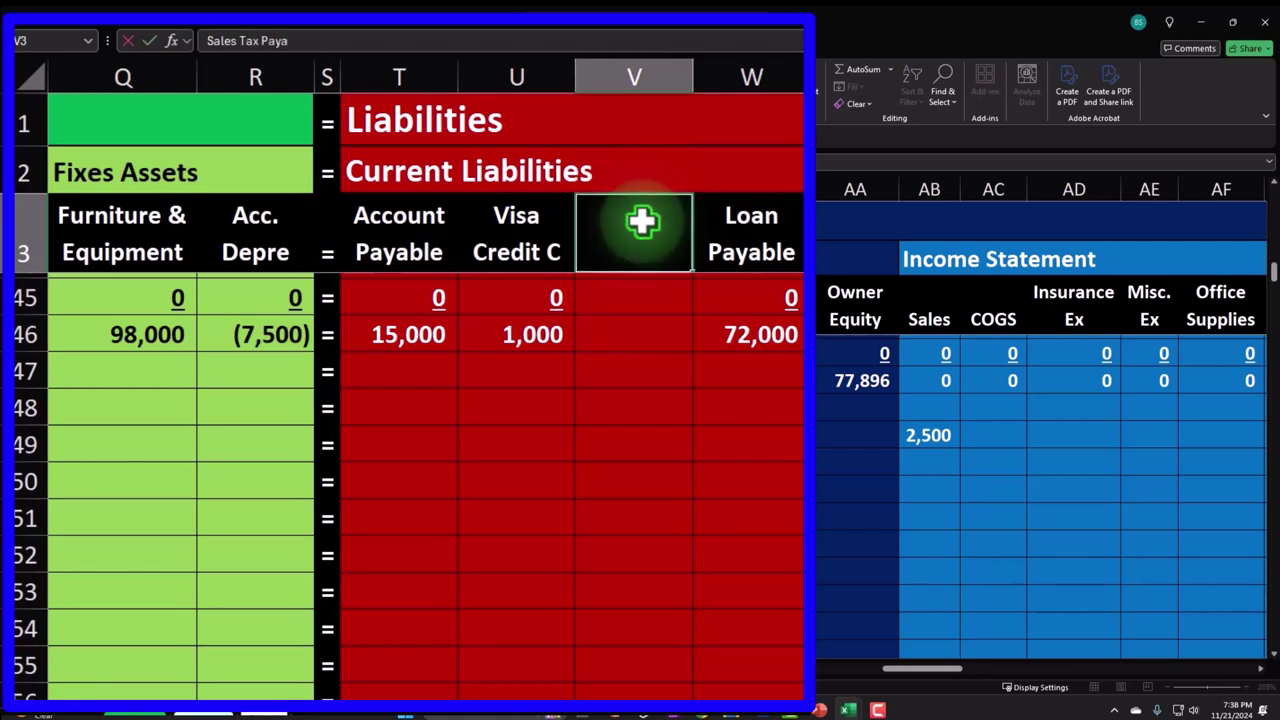
text(ble)
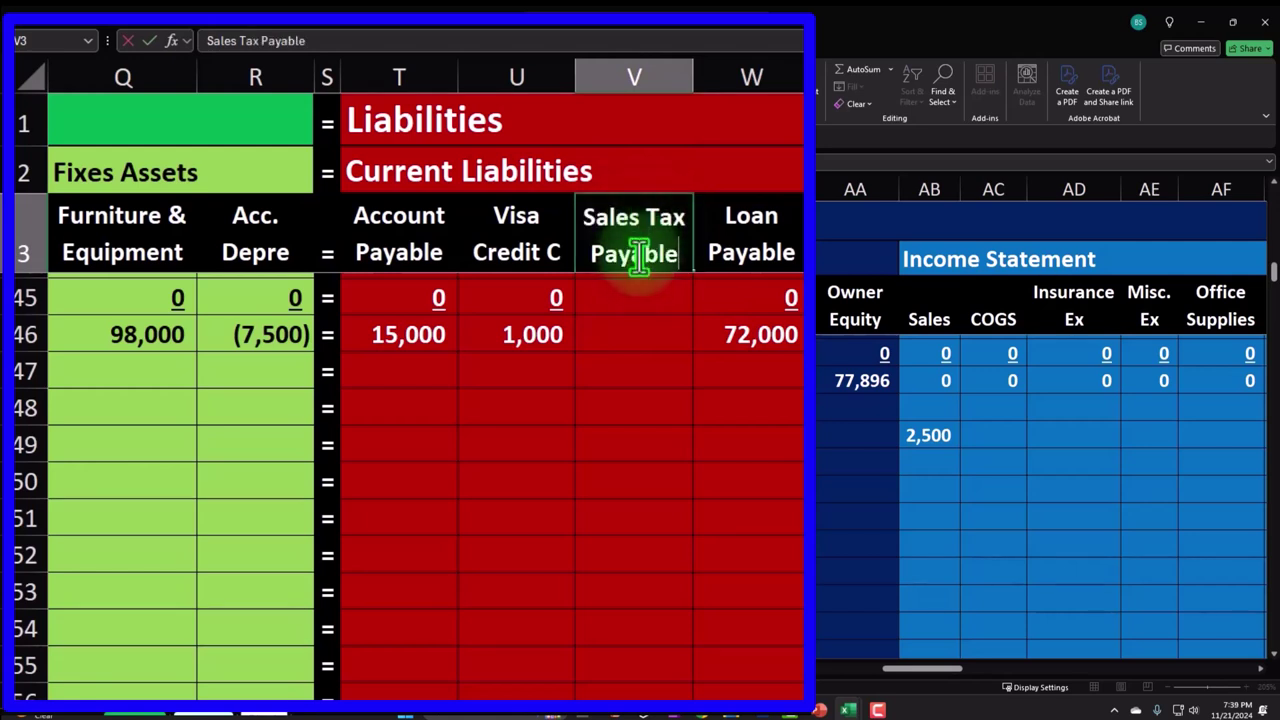
Enter the formula =C48*5 in cell V46 of the Sales Tax Payable column
click(656, 334)
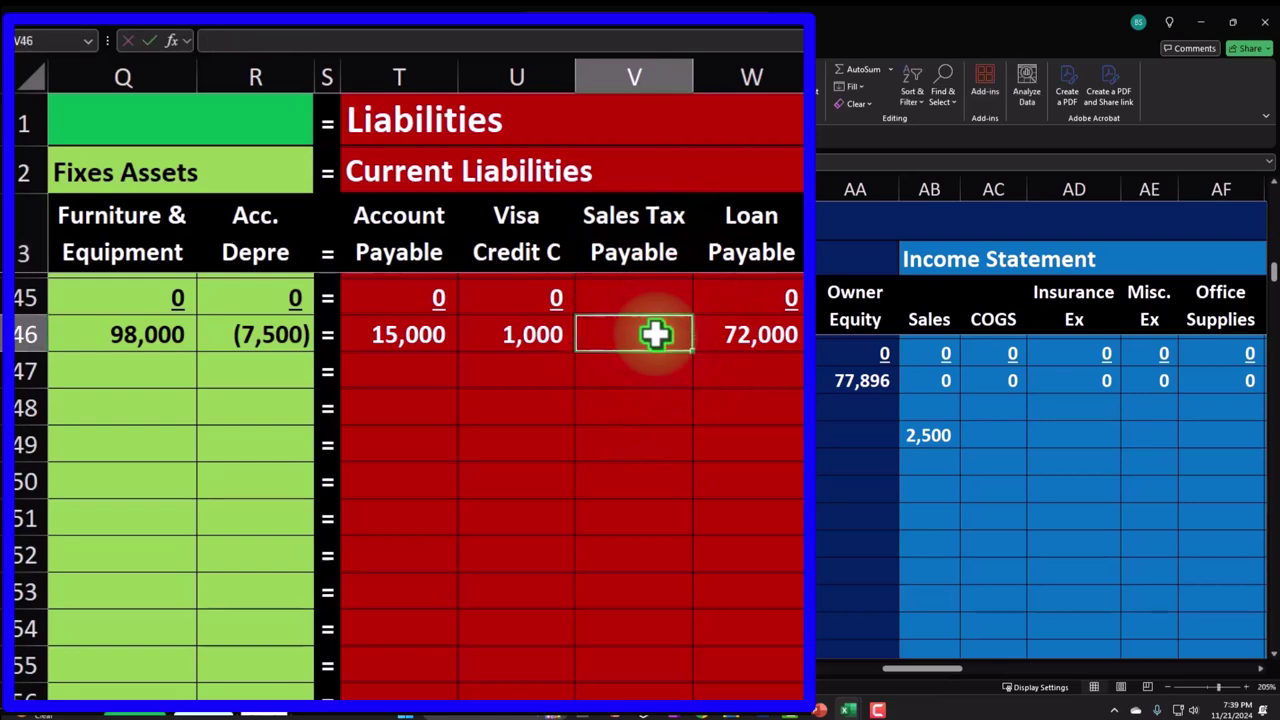
text(=)
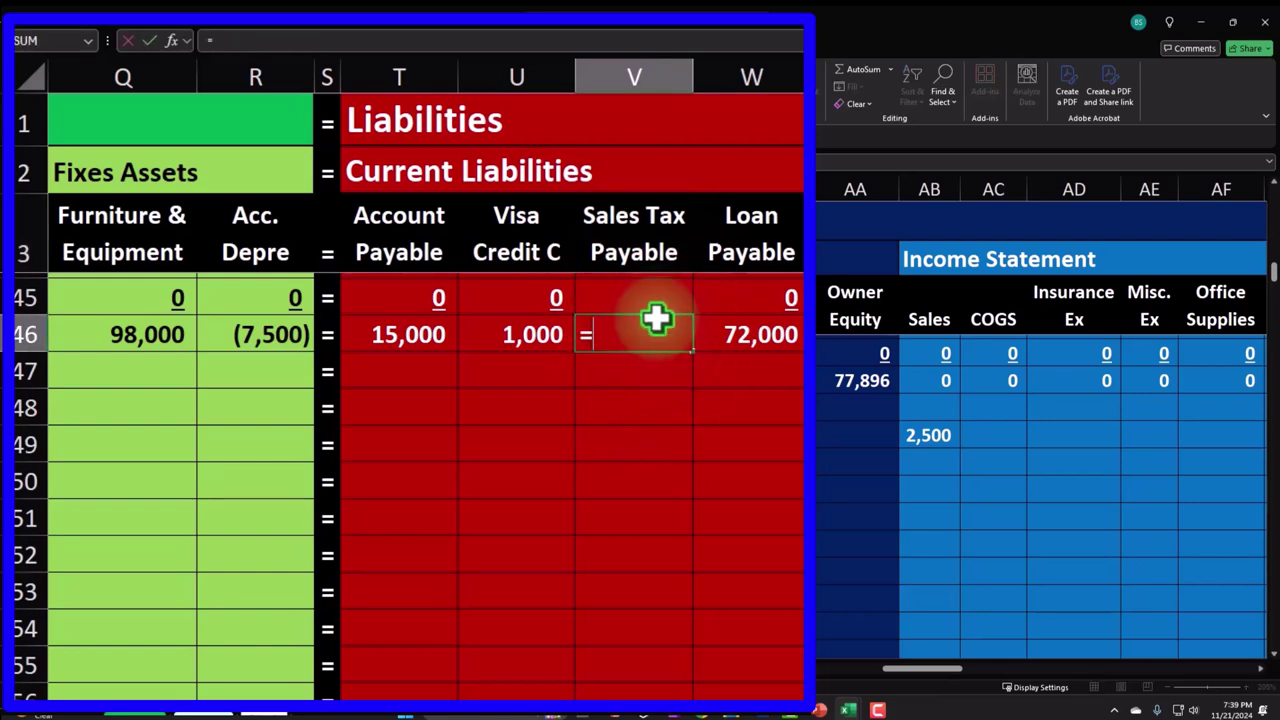
key(Left)
key(Left)
key(Left)
key(Left)
key(Left)
key(Left)
key(Left)
key(Left)
key(Left)
key(Left)
key(Left)
key(Left)
key(Left)
key(Left)
key(Left)
key(Left)
key(Left)
key(Left)
key(Left)
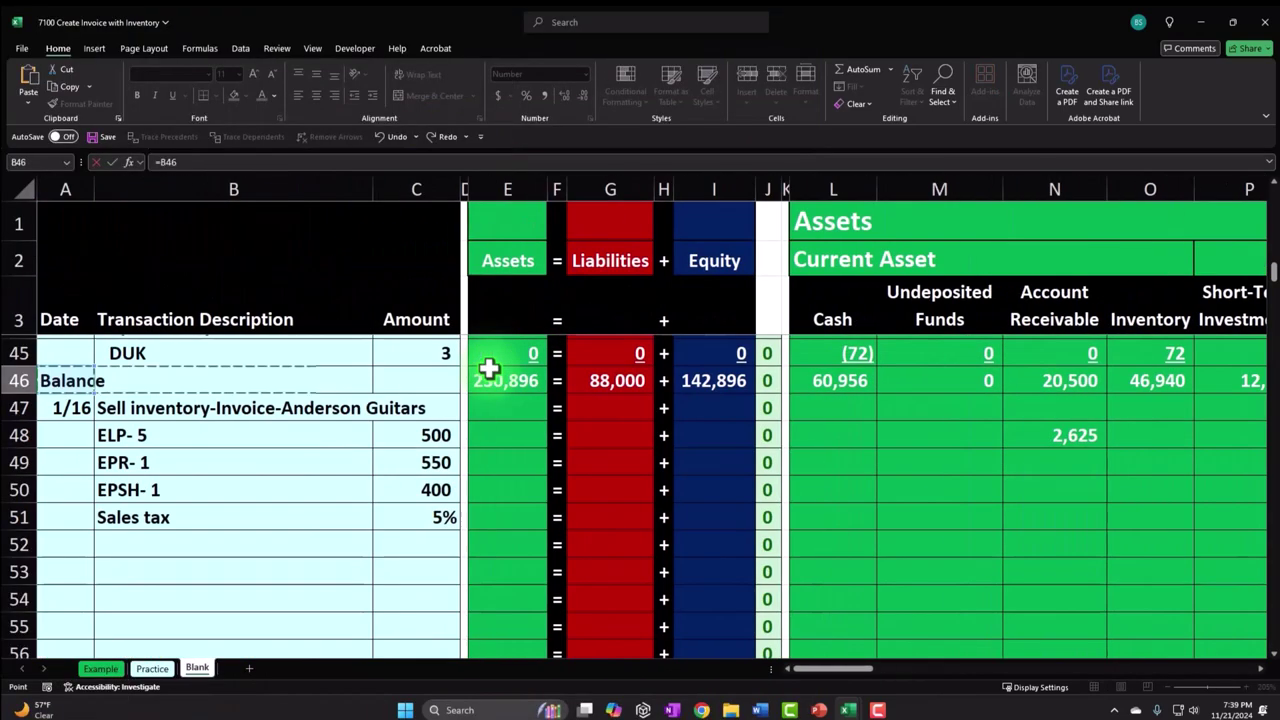
key(Down)
key(Down)
text(*5)
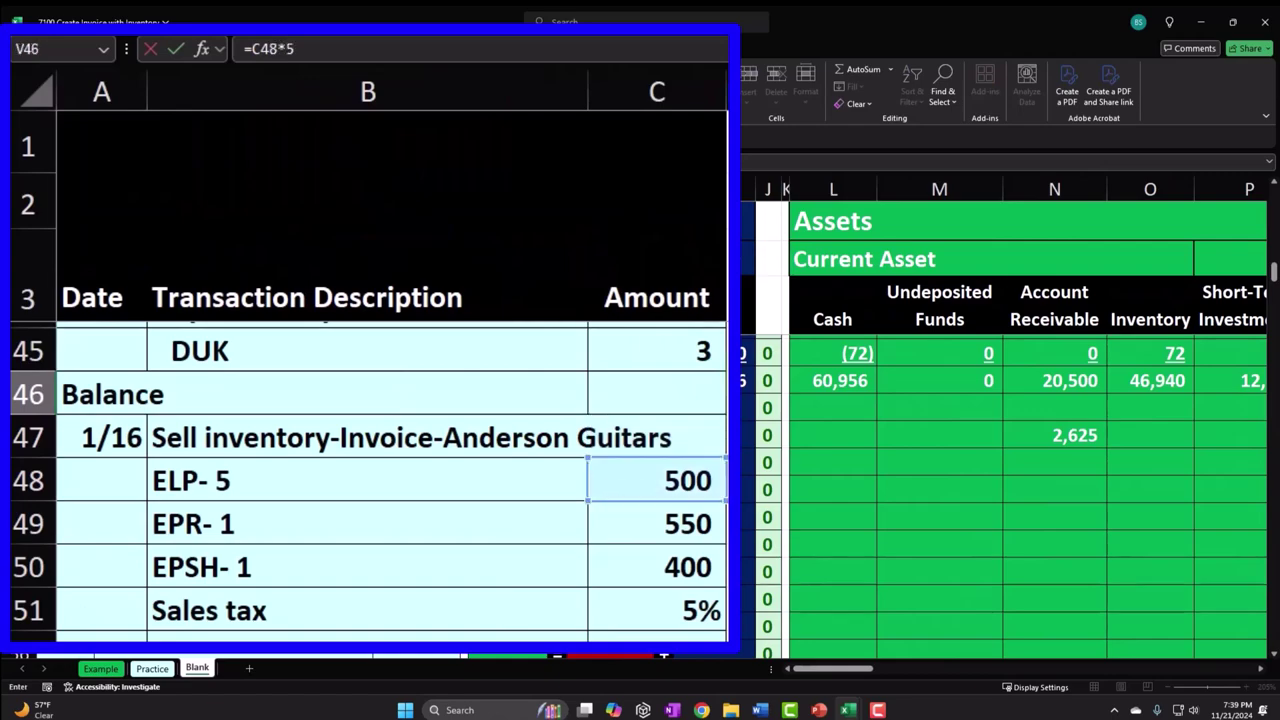
drag(860, 668, 950, 668)
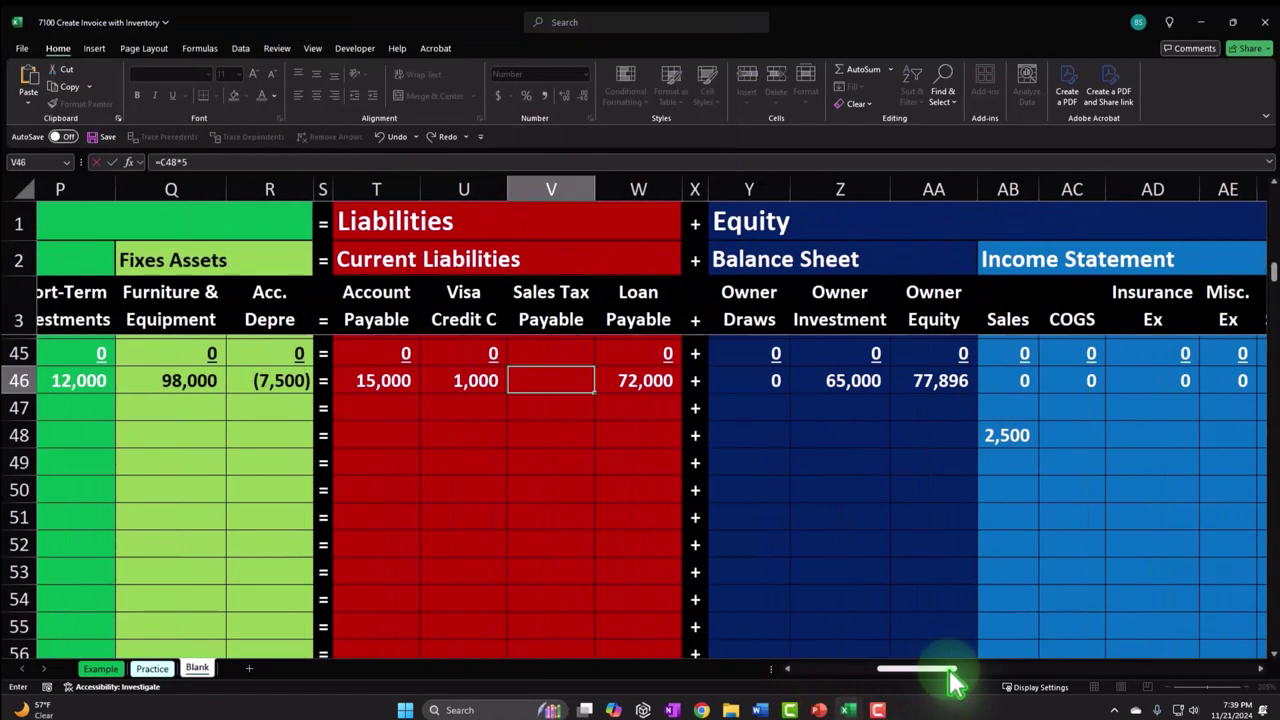
key(ctrl+Return)
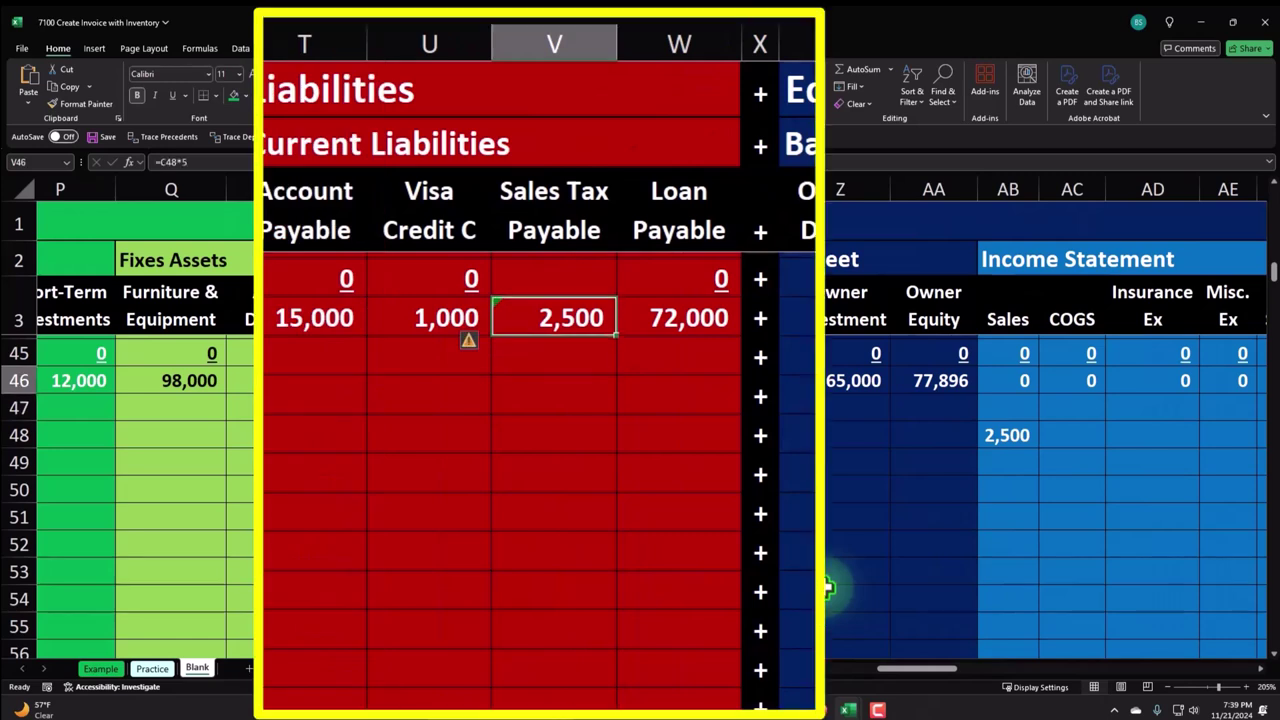
click(586, 309)
key(BackSpace)
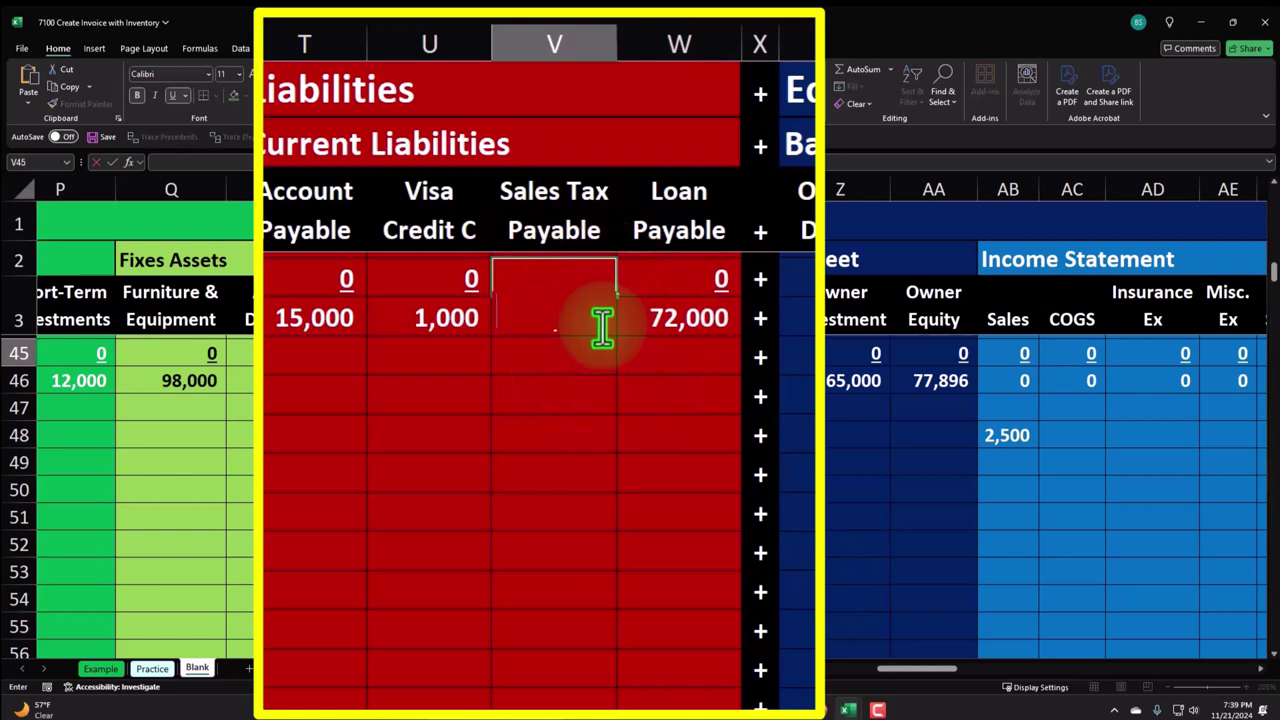
click(518, 288)
click(543, 285)
key(BackSpace)
key(Escape)
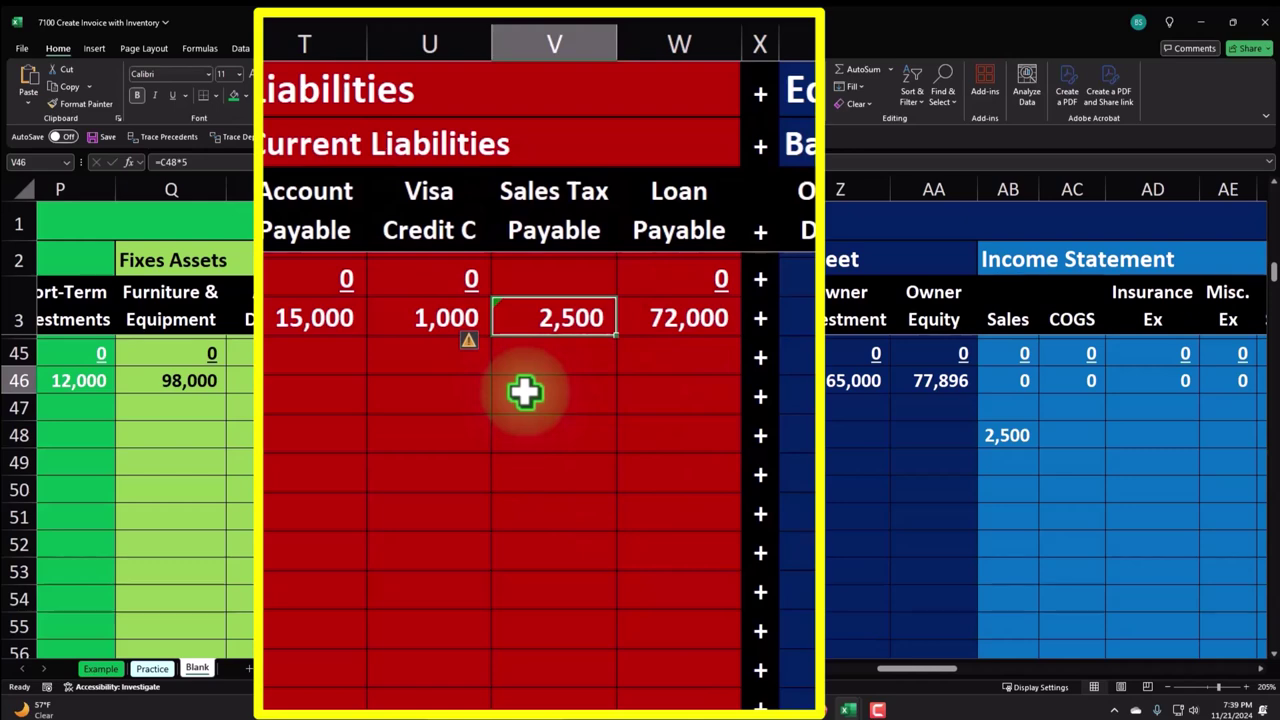
Extend the formula in V46 of the Sales Tax Payable column to =C48*5*.05
click(538, 400)
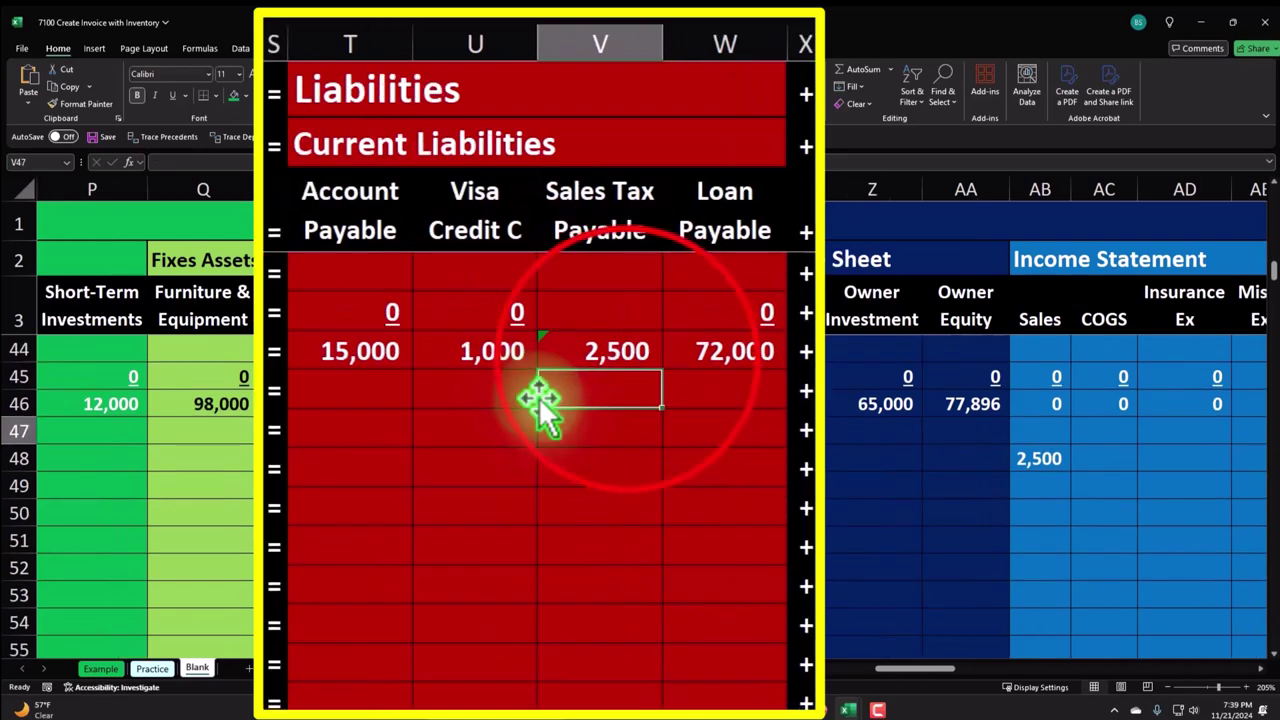
double_click(623, 357)
text(*)
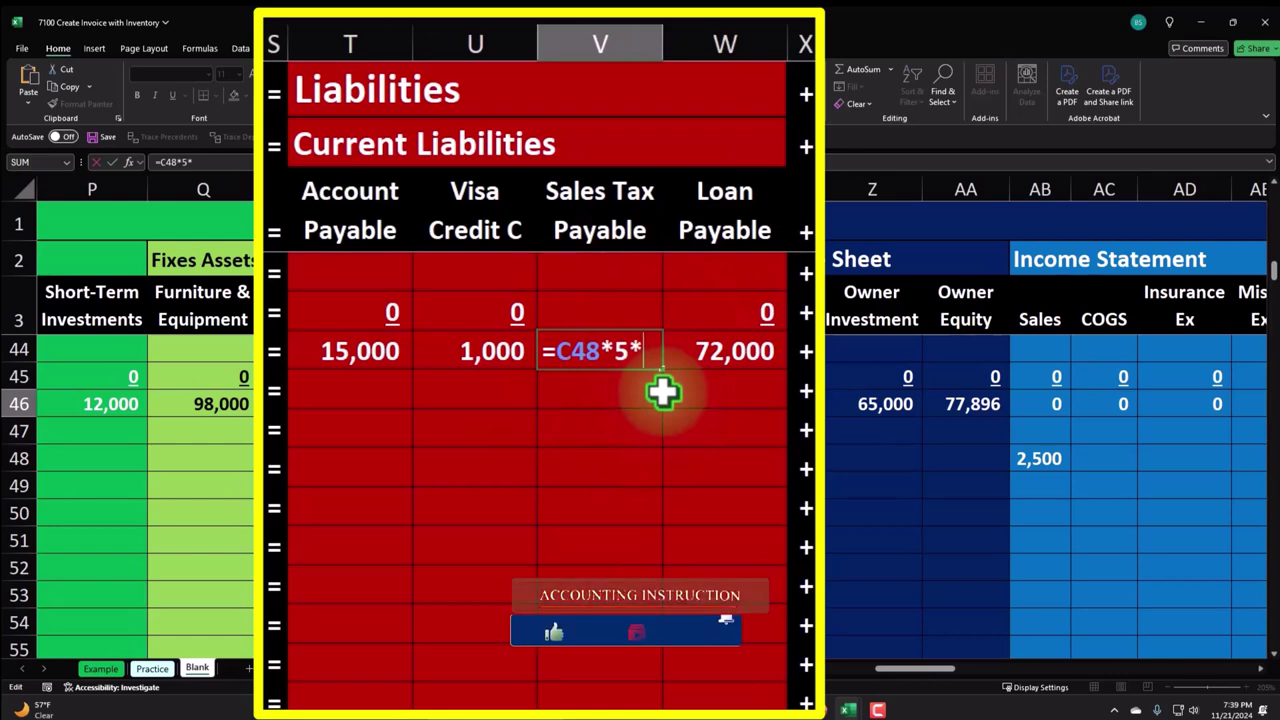
text(.05)
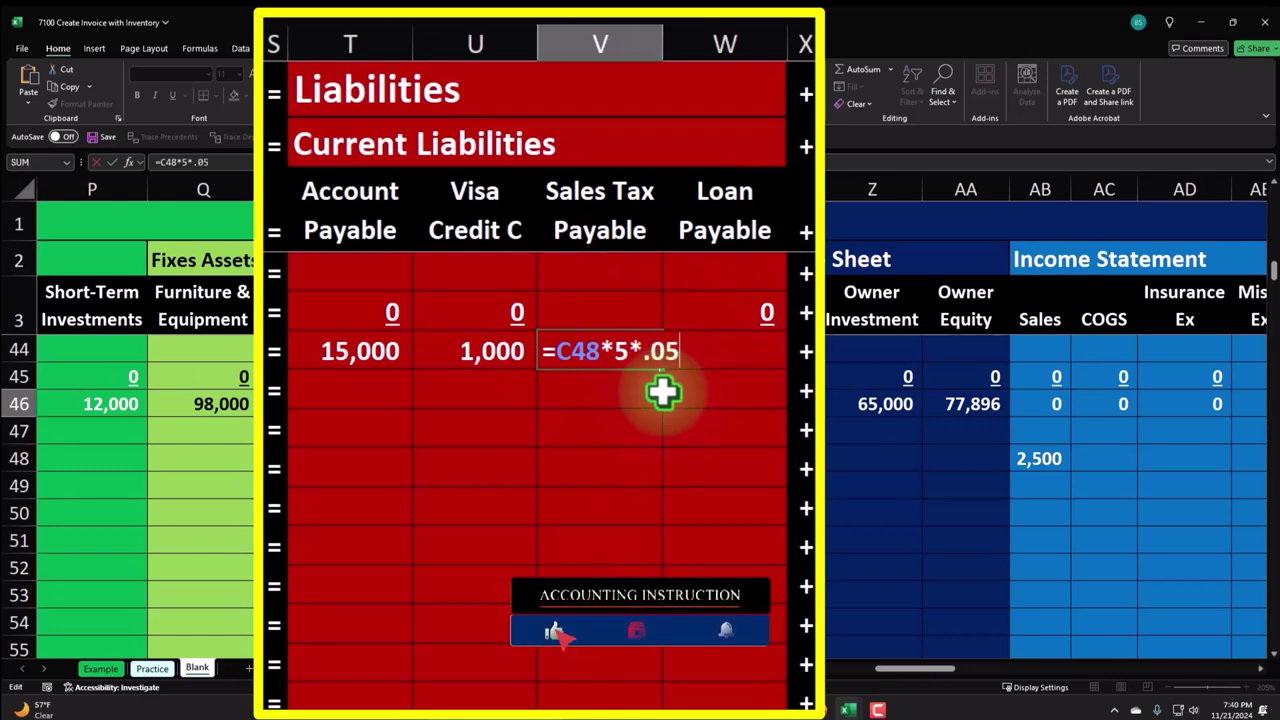
key(Return)
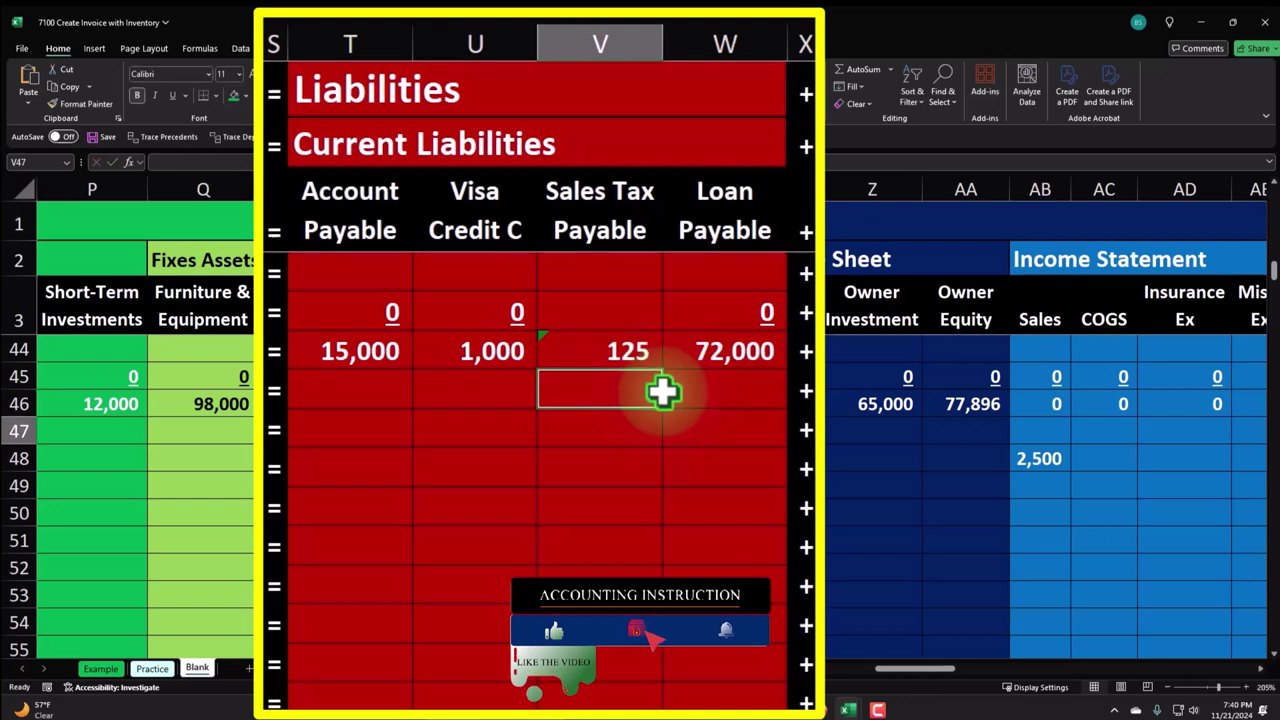
Clear the misplaced sales tax formula from V46 in the Sales Tax Payable column
key(Up)
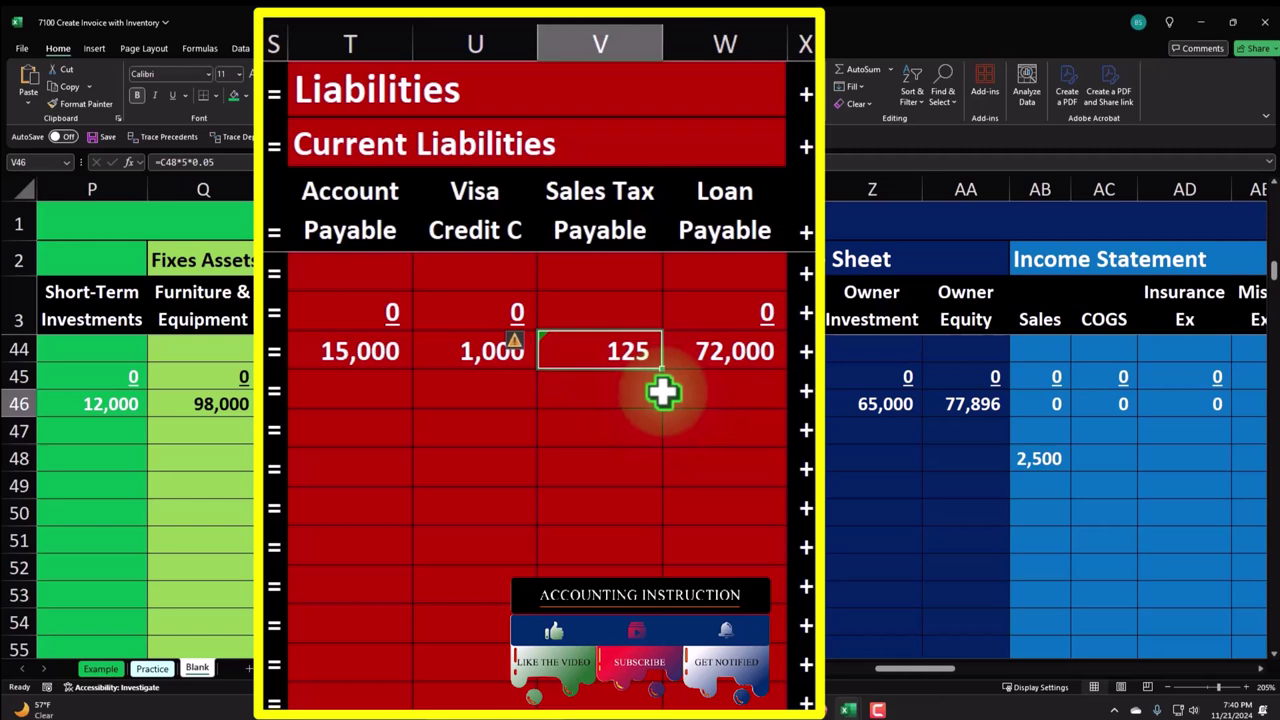
key(Delete)
key(Down)
key(Down)
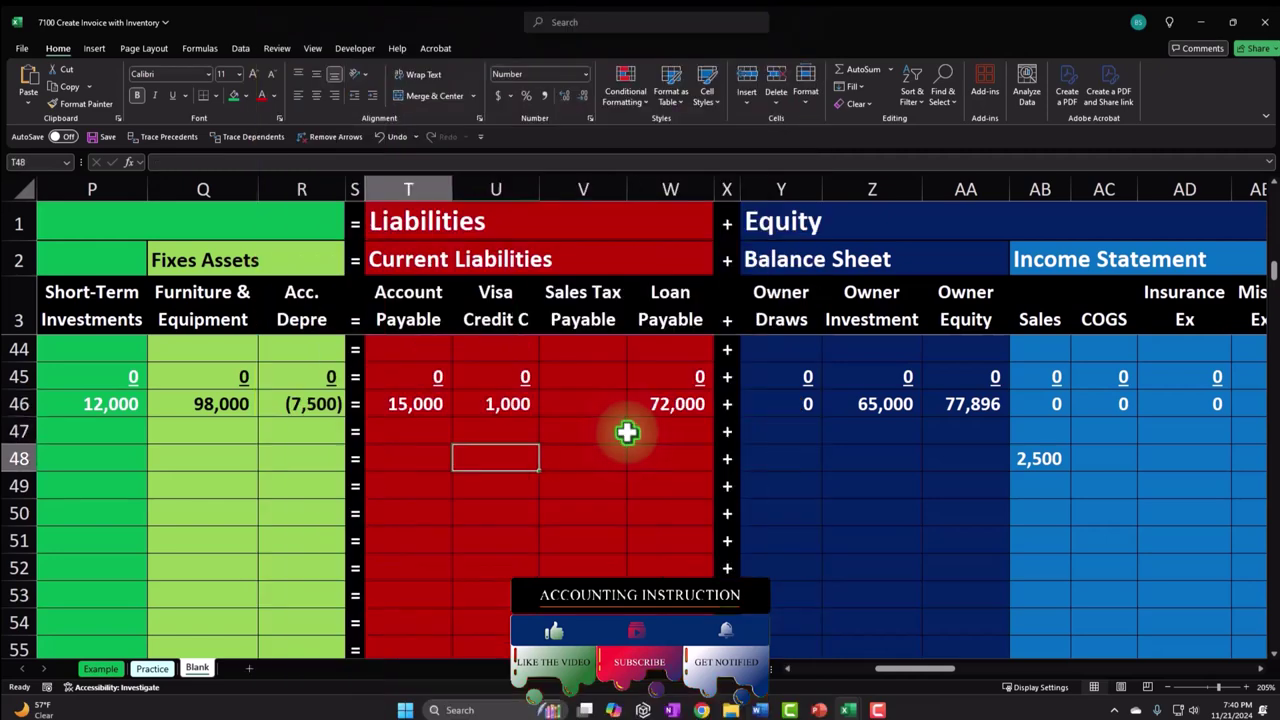
Enter the ELP sales tax in V48 of the Sales Tax Payable column with the formula =C48*5*0.05
key(ctrl+Left)
key(ctrl+Left)
key(ctrl+Left)
key(Right)
key(Right)
key(Right)
key(Right)
key(Right)
key(Right)
key(Right)
key(Right)
key(Right)
key(Right)
key(Right)
key(Right)
key(Right)
key(Right)
key(Right)
key(Right)
key(Right)
key(Right)
key(Right)
key(Right)
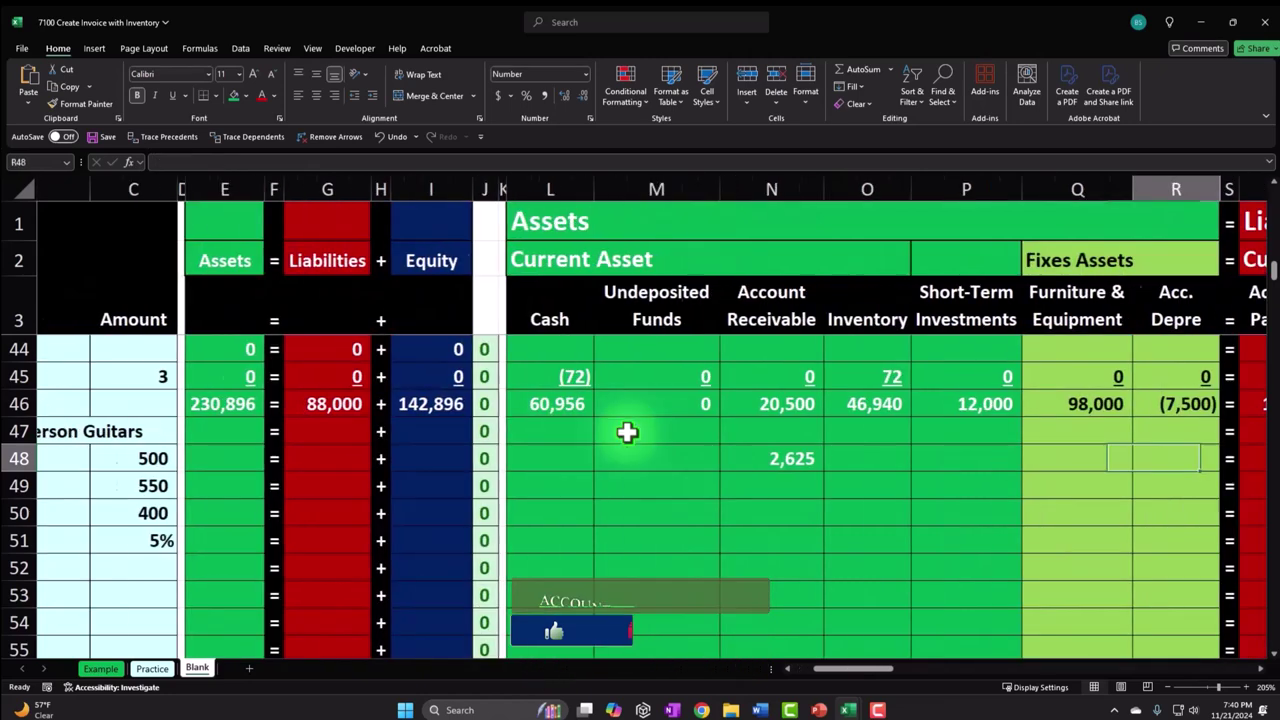
key(Right)
key(Right)
key(Right)
key(Right)
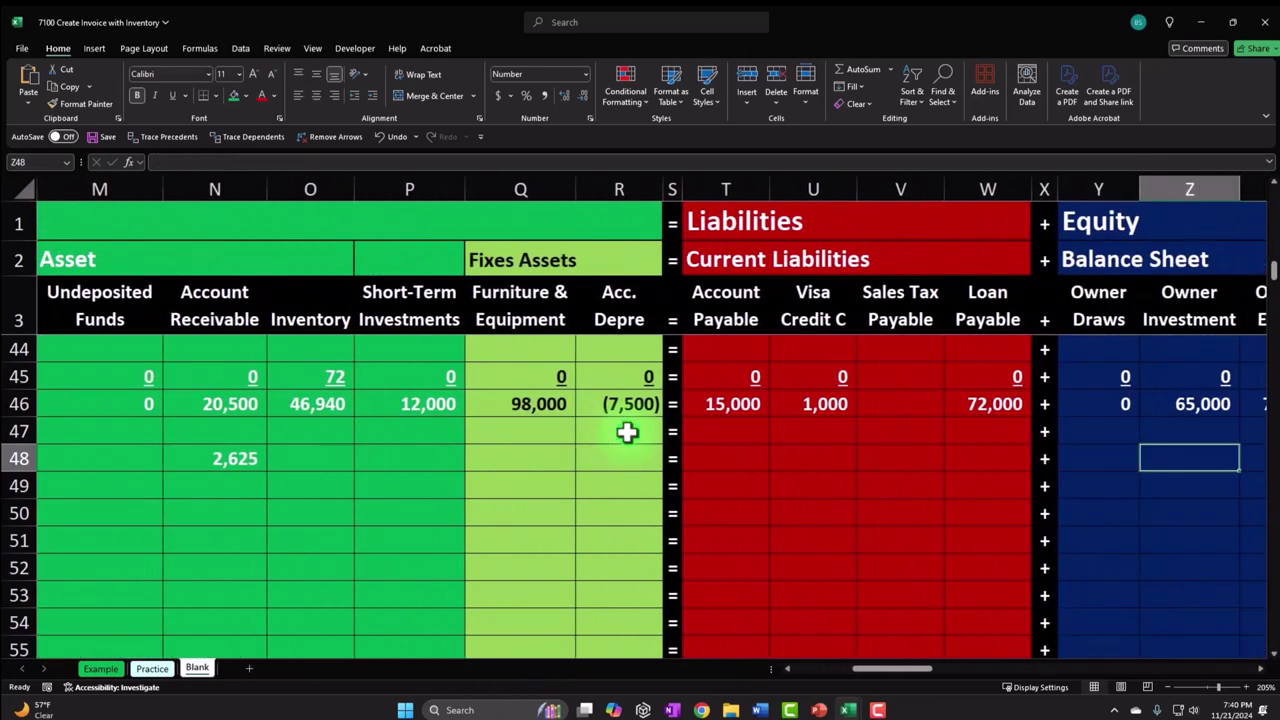
key(Left)
key(Left)
key(Left)
key(Left)
key(Left)
text(=)
key(Left)
key(Left)
key(Left)
key(Left)
key(Left)
key(Left)
key(Left)
key(Left)
key(Left)
key(Left)
key(Left)
key(Left)
key(Left)
key(Left)
key(Left)
key(Left)
key(Left)
key(Left)
key(Left)
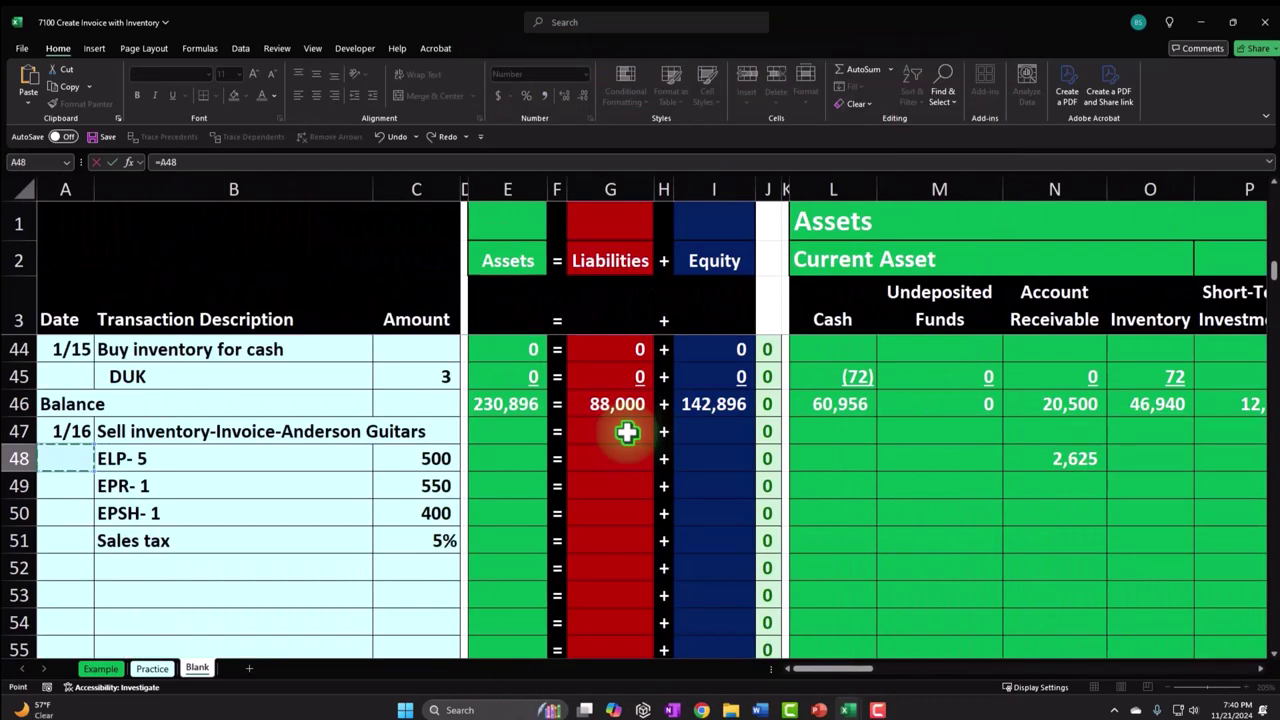
text(*)
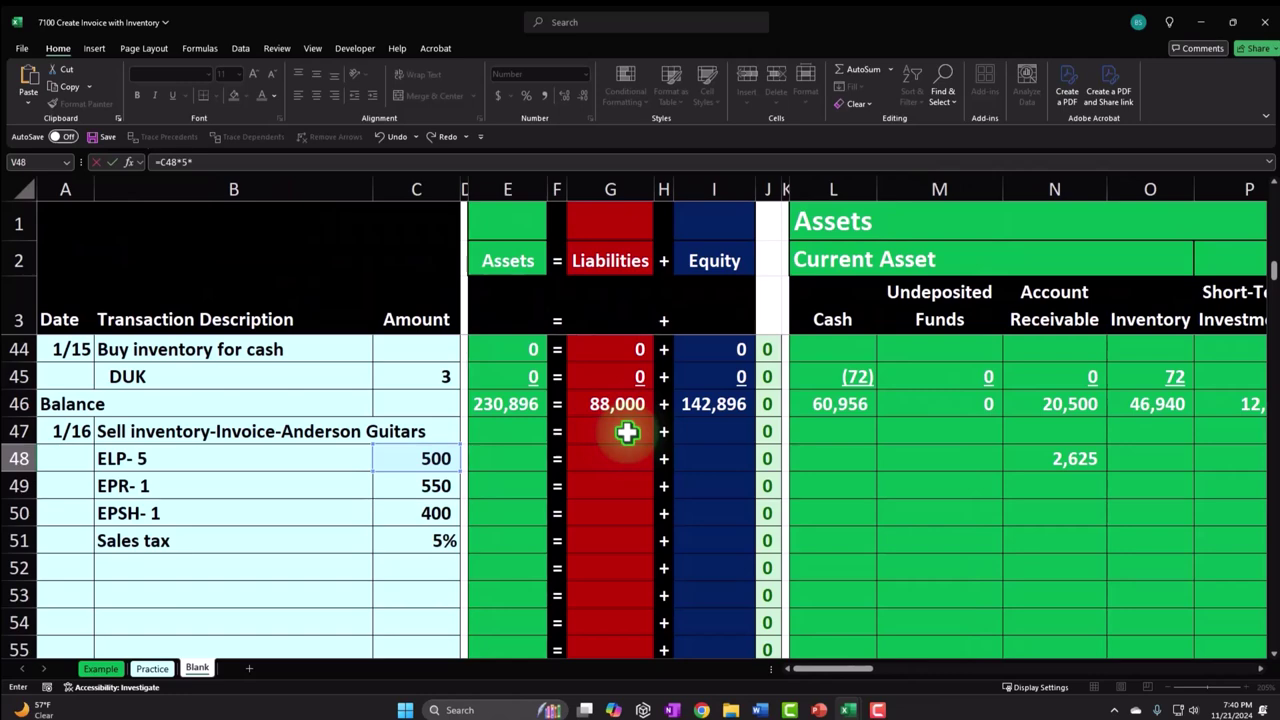
key(Return)
key(Right)
double_click(1046, 457)
text(*0.05)
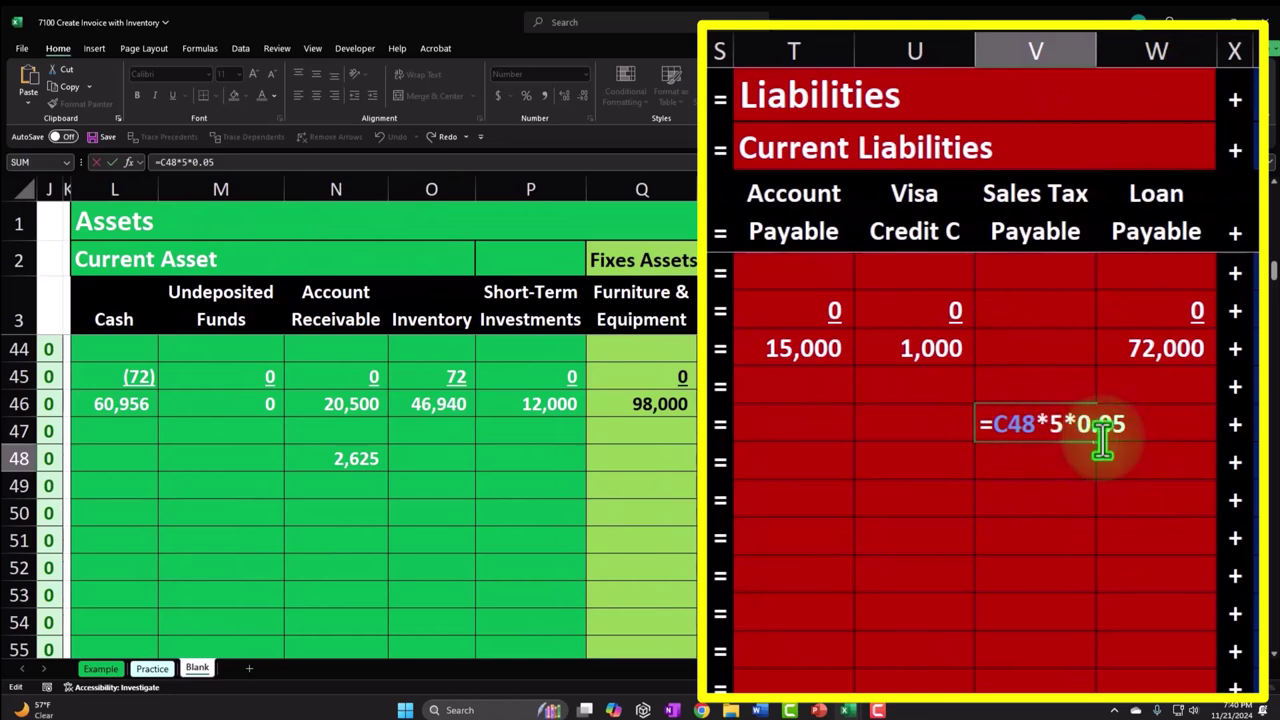
key(Return)
Compare the Sales Tax Payable, Sales and Account Receivable entries for the ELP line in row 48
click(1086, 412)
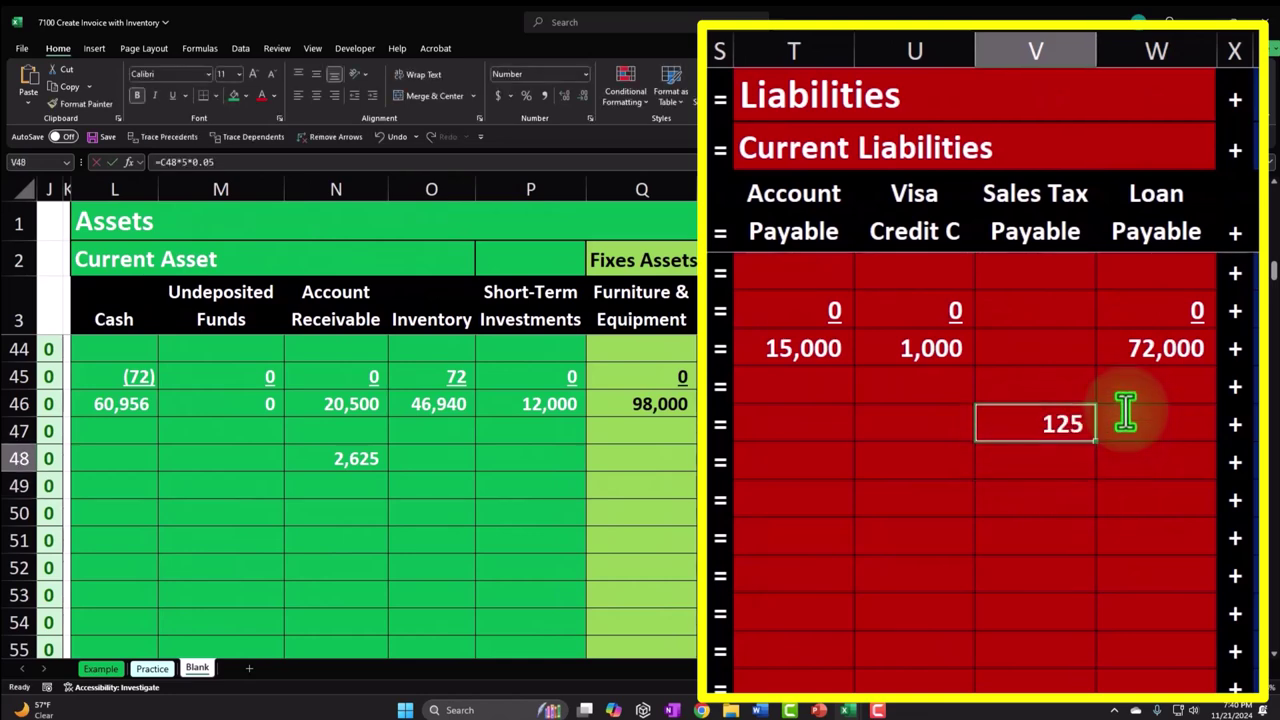
key(Right)
key(Right)
key(Right)
key(Right)
key(Right)
key(Right)
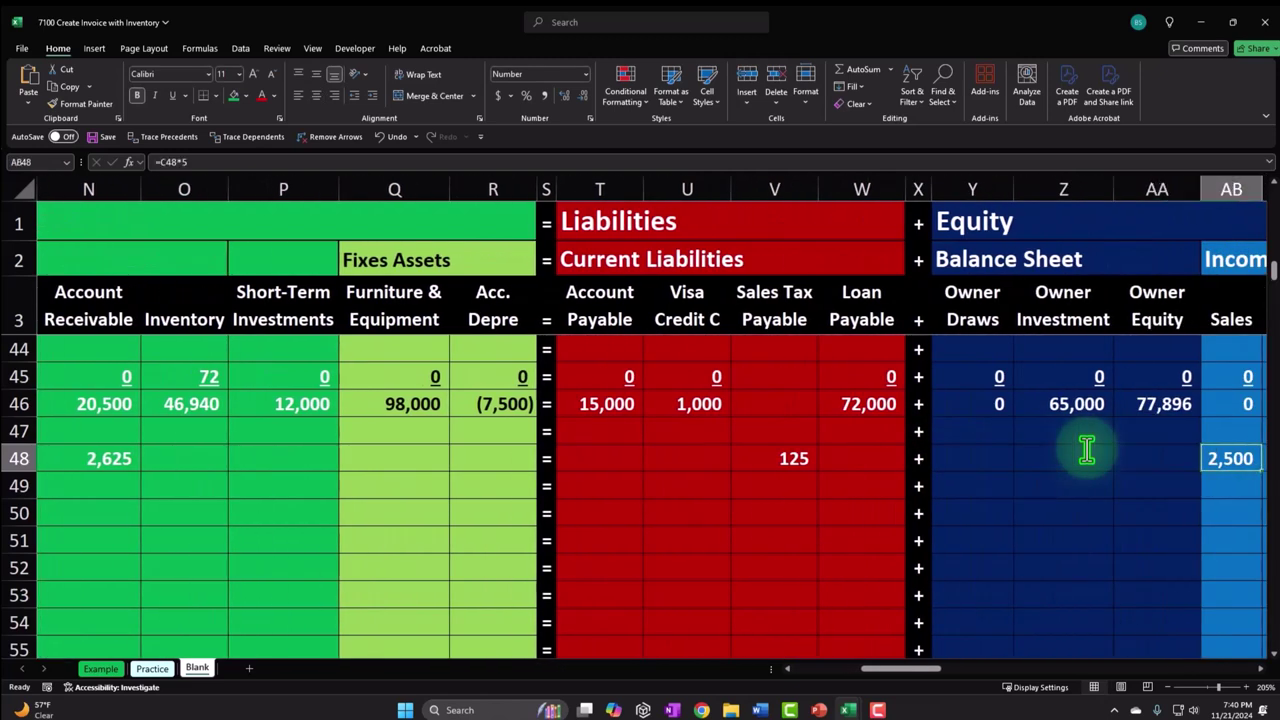
key(Left)
key(Left)
key(Left)
key(Left)
key(Left)
key(Left)
key(Left)
key(Left)
key(Left)
key(Left)
key(Left)
key(Left)
key(Left)
key(Left)
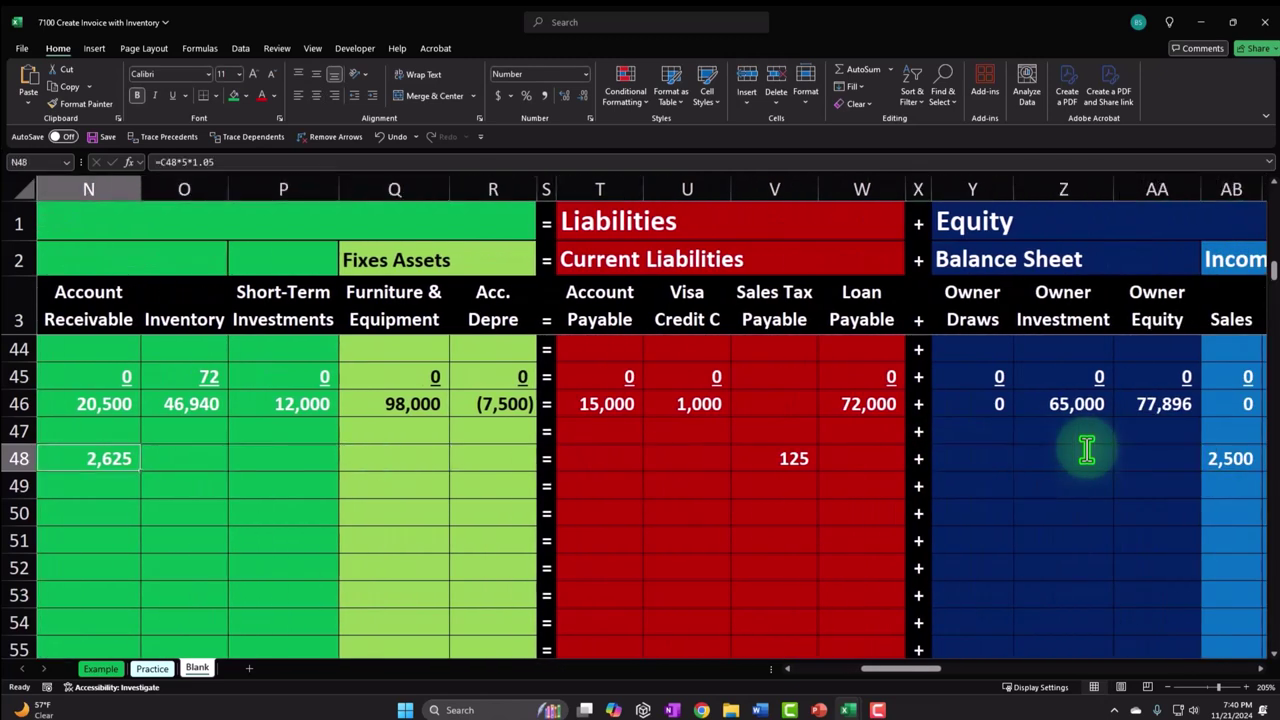
Copy the Assets, Liabilities and Equity sum formulas from row 46 down through row 48
key(Home)
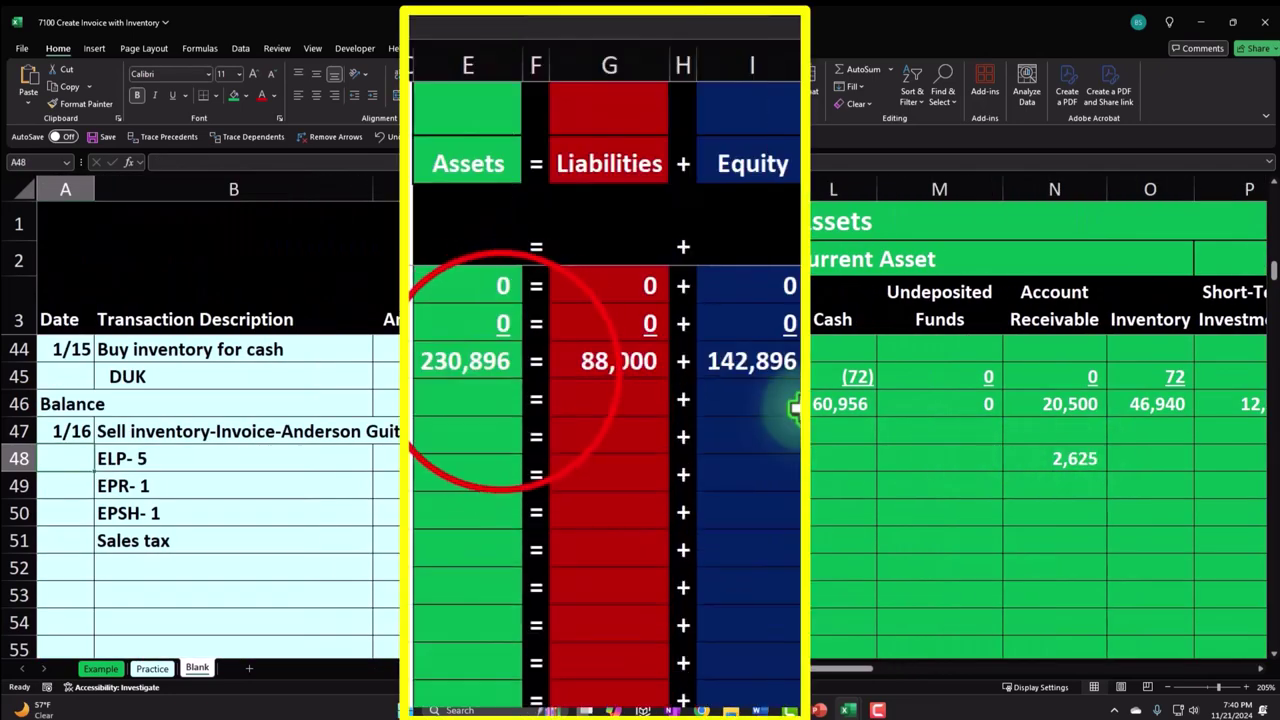
click(503, 368)
drag(516, 380, 507, 444)
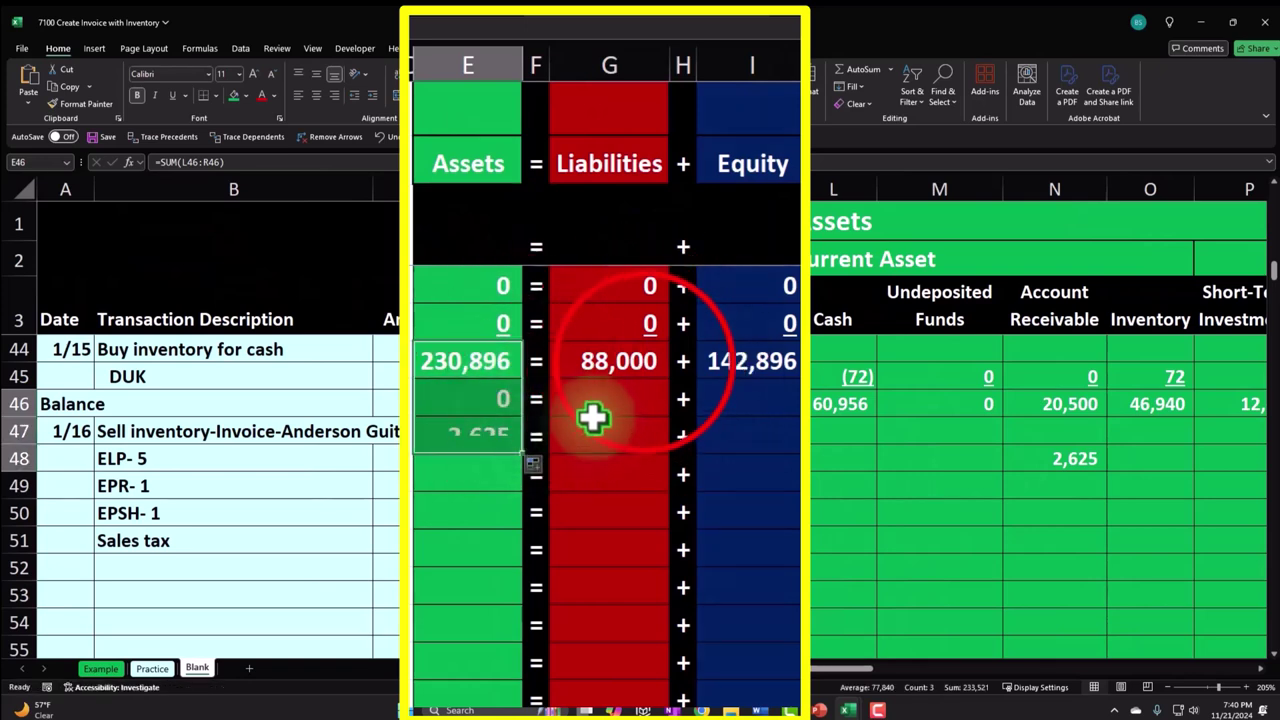
click(646, 363)
drag(671, 376, 676, 458)
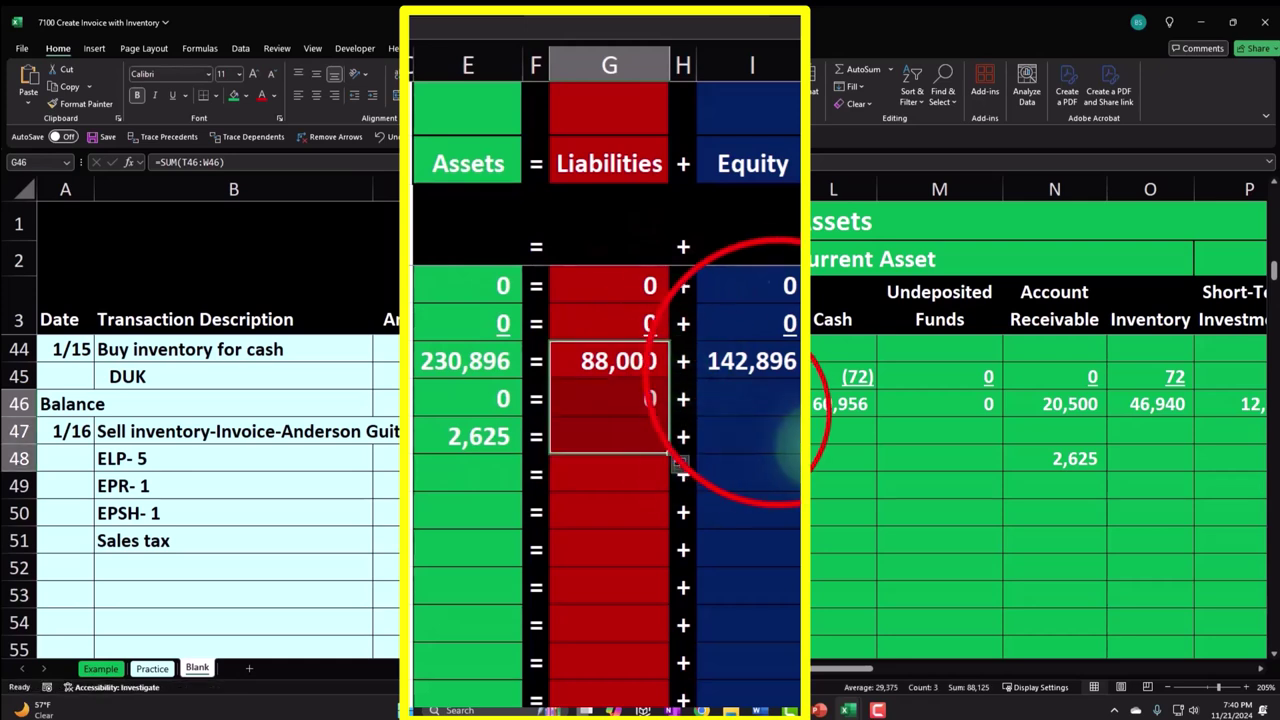
click(790, 365)
drag(797, 380, 797, 450)
click(757, 496)
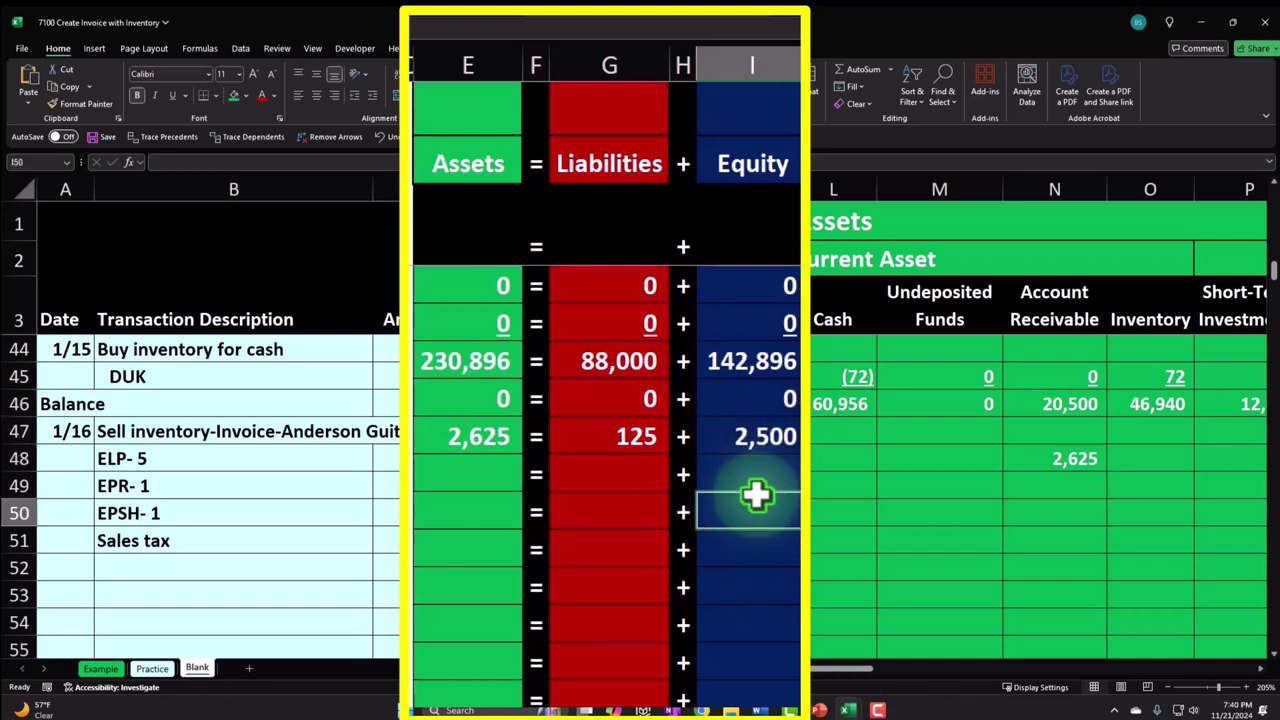
Review the Anderson Guitars invoice lines and the accounting equation totals for the ELP line in row 48
click(427, 484)
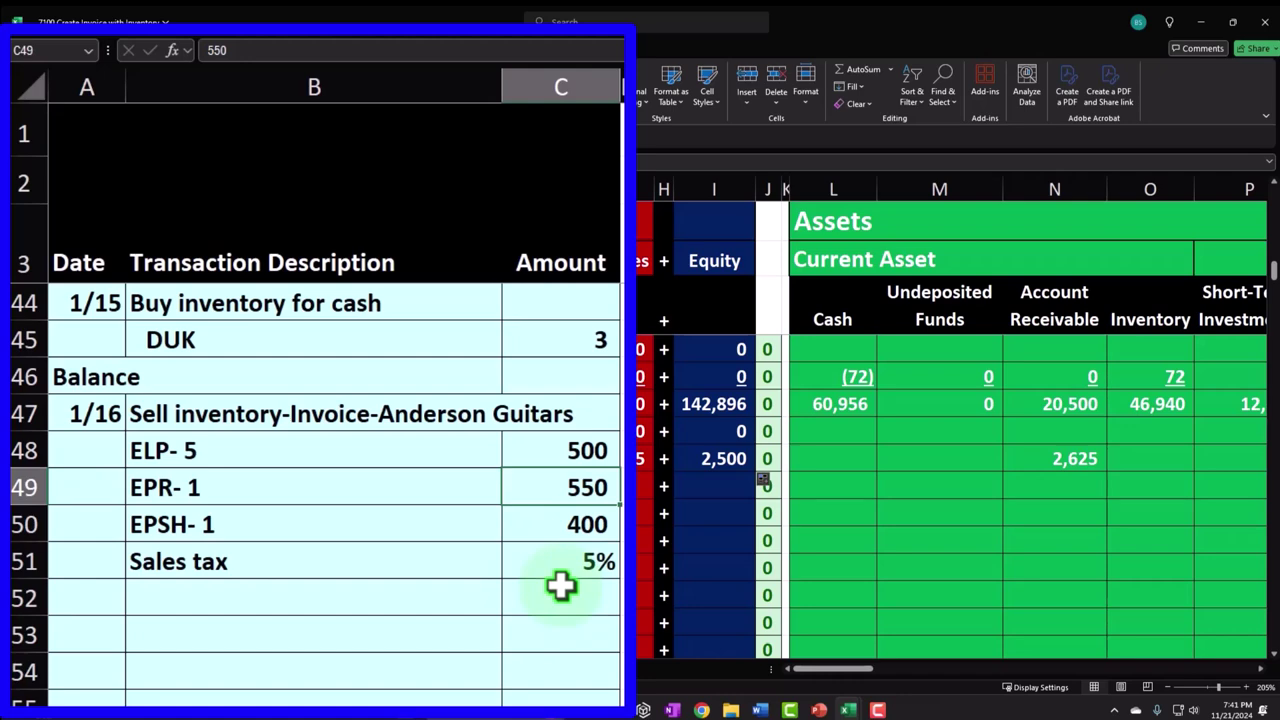
key(Up)
key(Left)
key(Up)
key(Down)
key(Right)
key(Right)
key(Right)
key(Right)
key(Right)
key(Right)
key(Right)
key(Right)
key(Right)
key(Right)
key(Right)
key(Right)
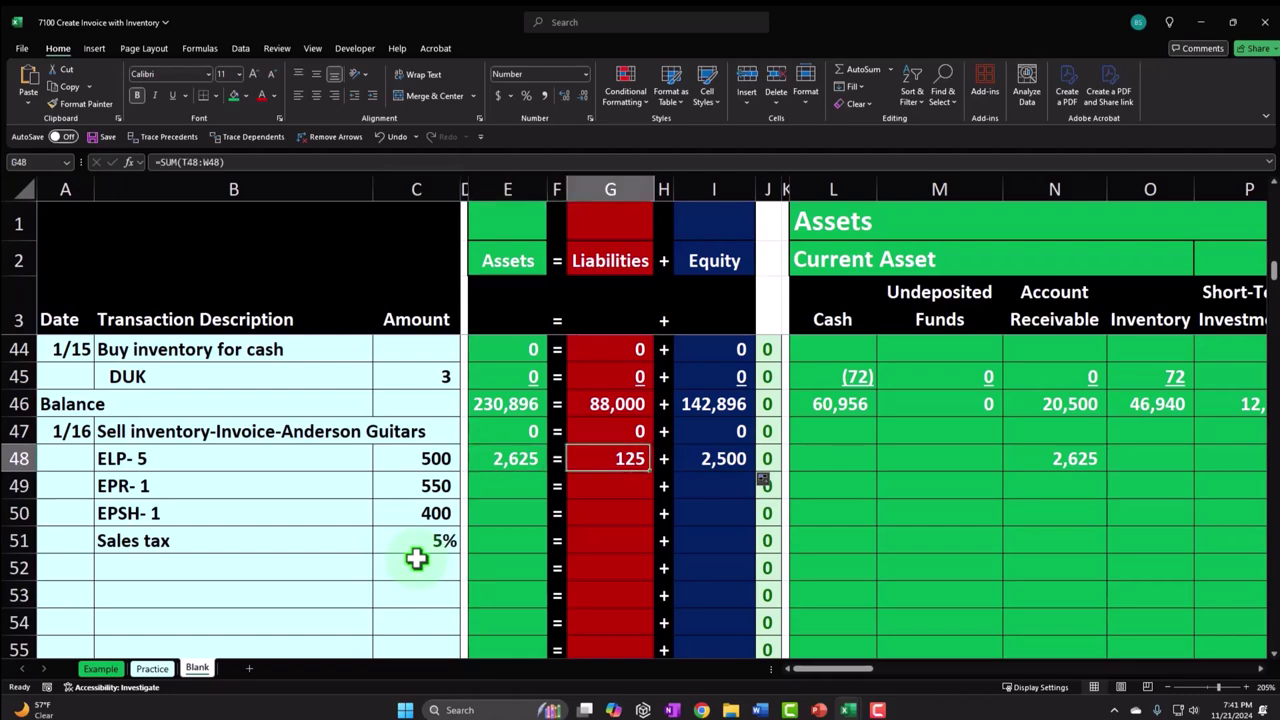
Examine row 48 across the asset, liability, equity and income statement accounts and the subsidiary ledgers
key(Right)
key(Right)
key(Right)
key(Right)
key(Right)
key(Right)
key(Right)
key(Right)
key(Right)
key(Right)
key(Right)
key(Right)
key(Right)
key(Right)
key(Right)
key(Right)
key(Right)
key(Right)
key(Right)
key(Right)
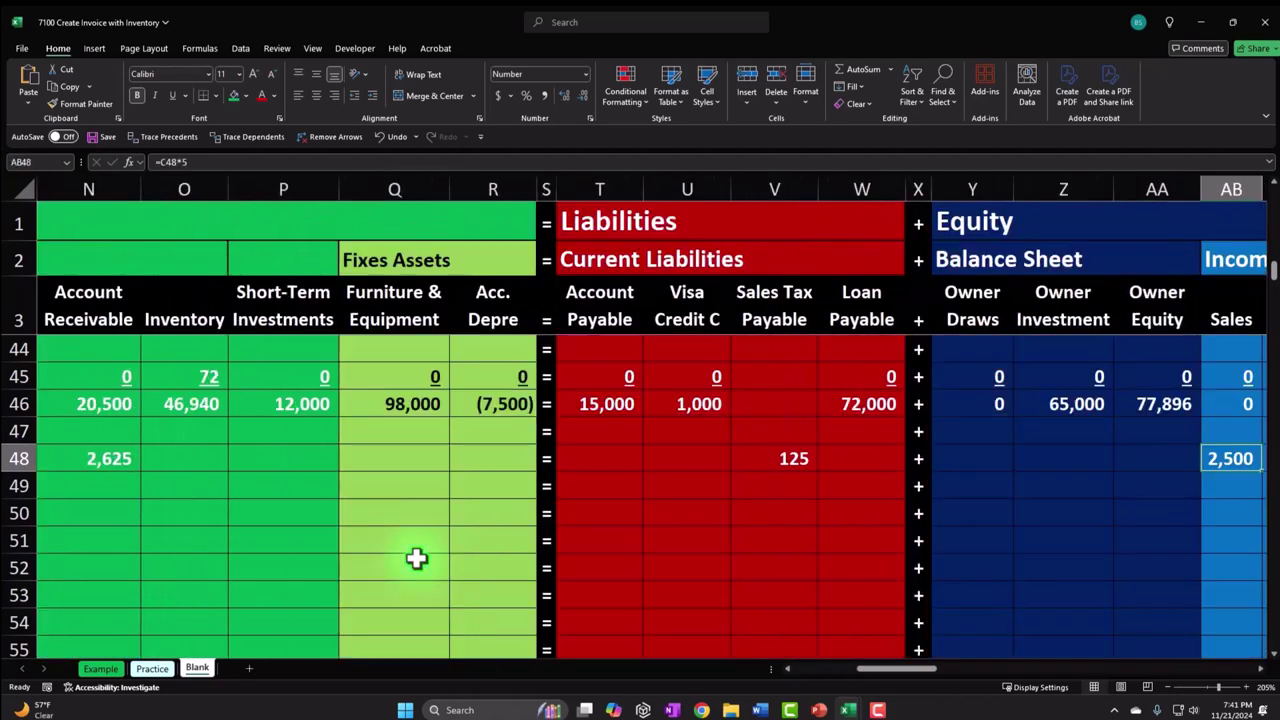
key(Right)
key(Right)
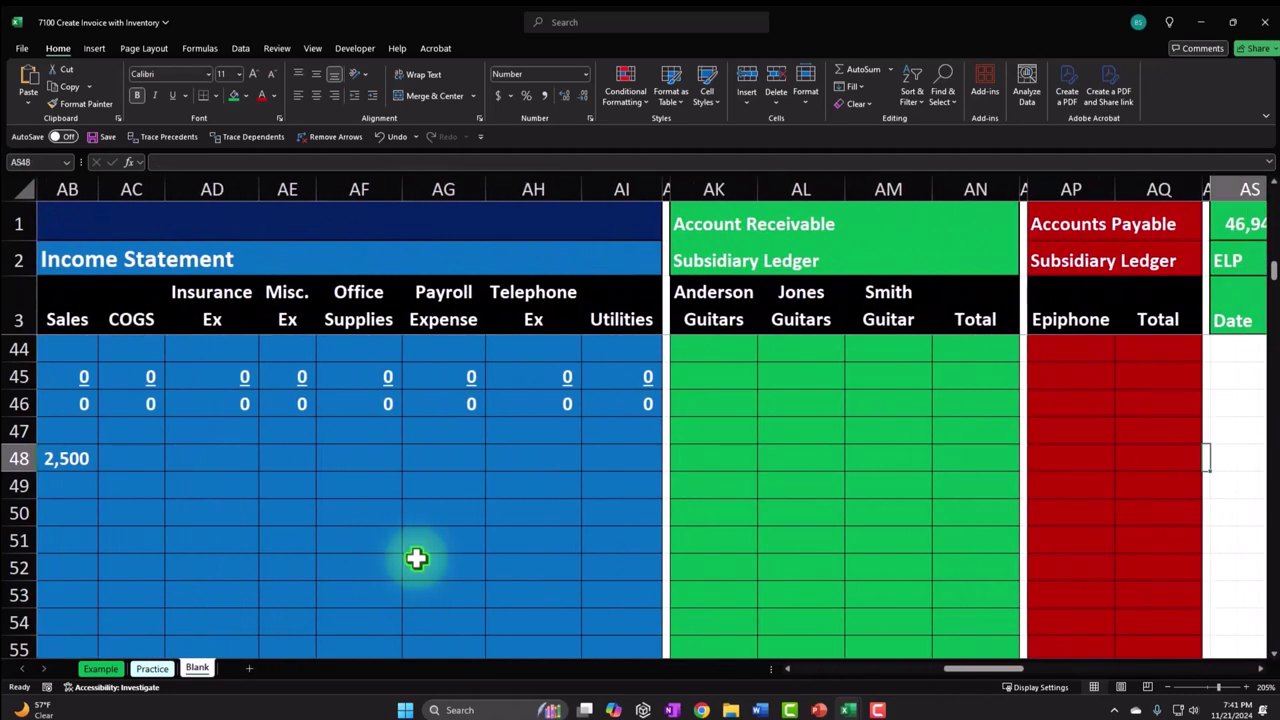
key(Left)
key(Left)
key(Left)
key(Left)
key(Left)
key(Left)
key(Left)
key(Left)
key(Left)
key(Left)
key(Left)
key(Left)
key(Left)
key(Left)
key(Left)
key(Left)
key(Left)
key(Left)
key(Left)
key(Left)
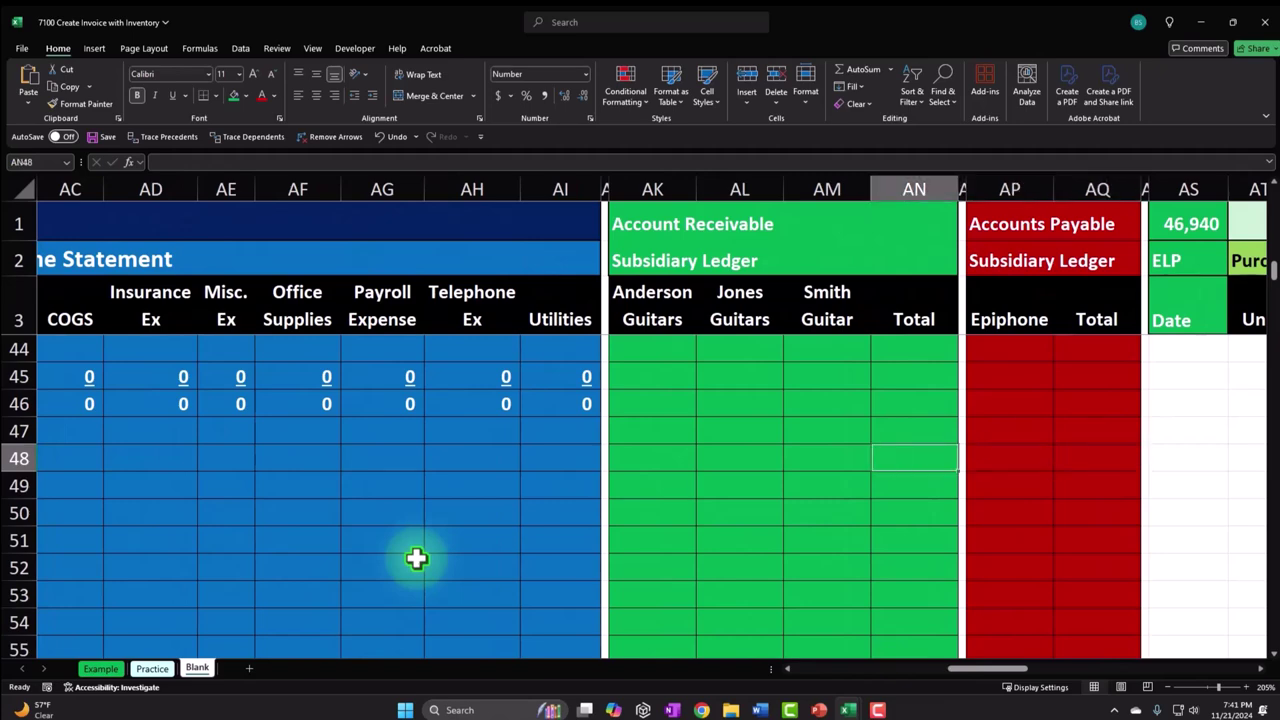
key(Left)
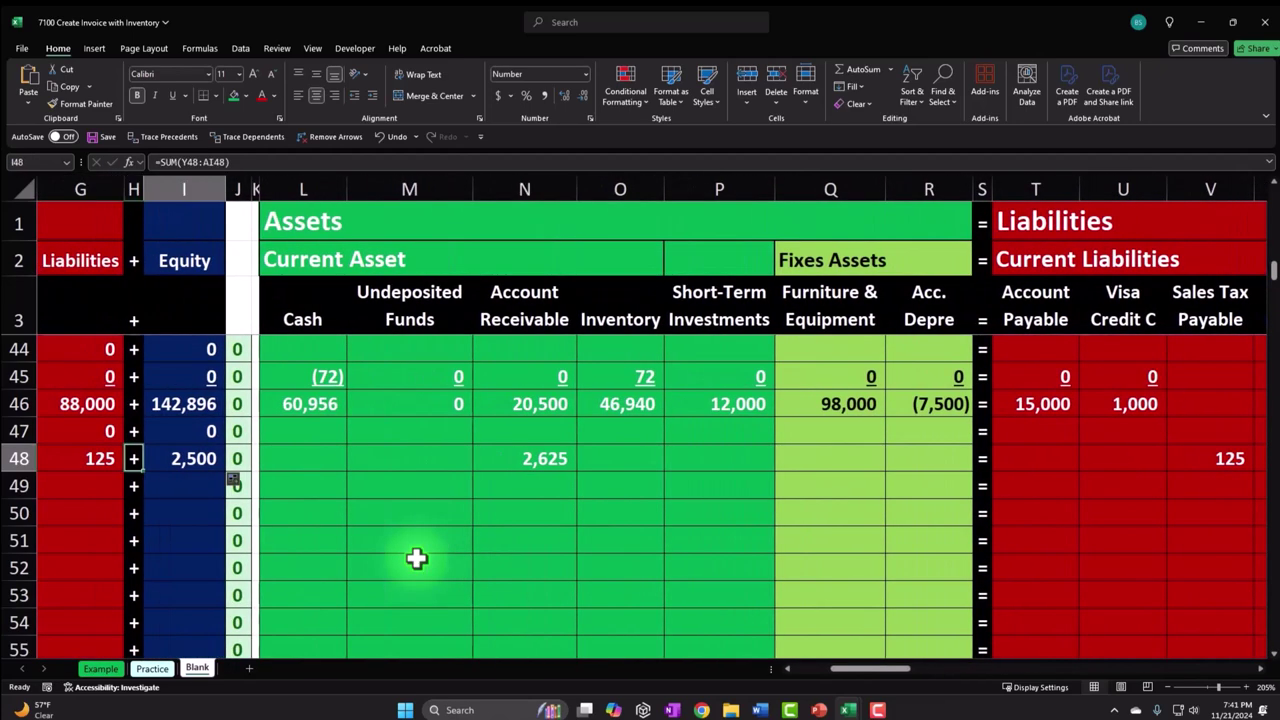
Enter 0 in row 48 for Cash, Undeposited Funds, Inventory, Short-Term Investments, Furniture & Equipment and Acc. Depre
key(Right)
key(Right)
key(Right)
key(Right)
key(Right)
text(0)
key(Right)
text(0)
key(Right)
key(Right)
text(0)
key(Right)
text(0)
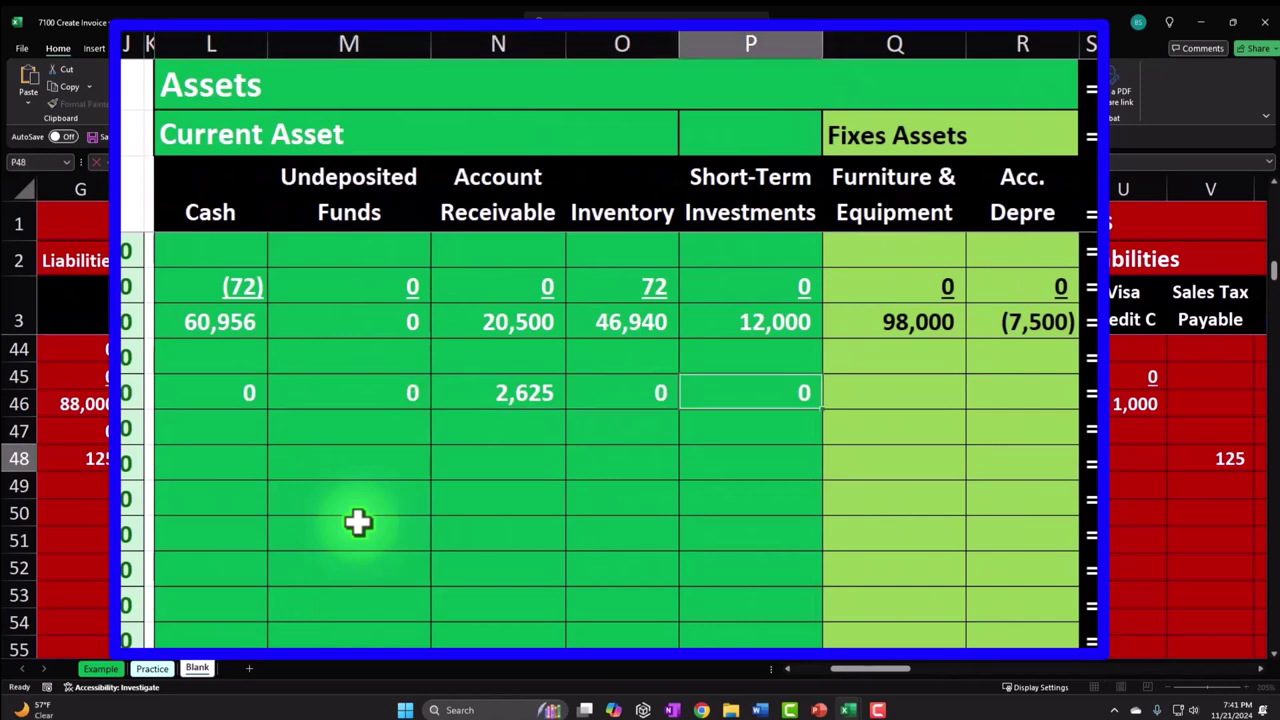
key(Right)
text(0)
key(Right)
text(0)
Enter 0 in row 48 for the Account Payable, Visa Credit C and Loan Payable liability accounts
key(Right)
key(Right)
text(0)
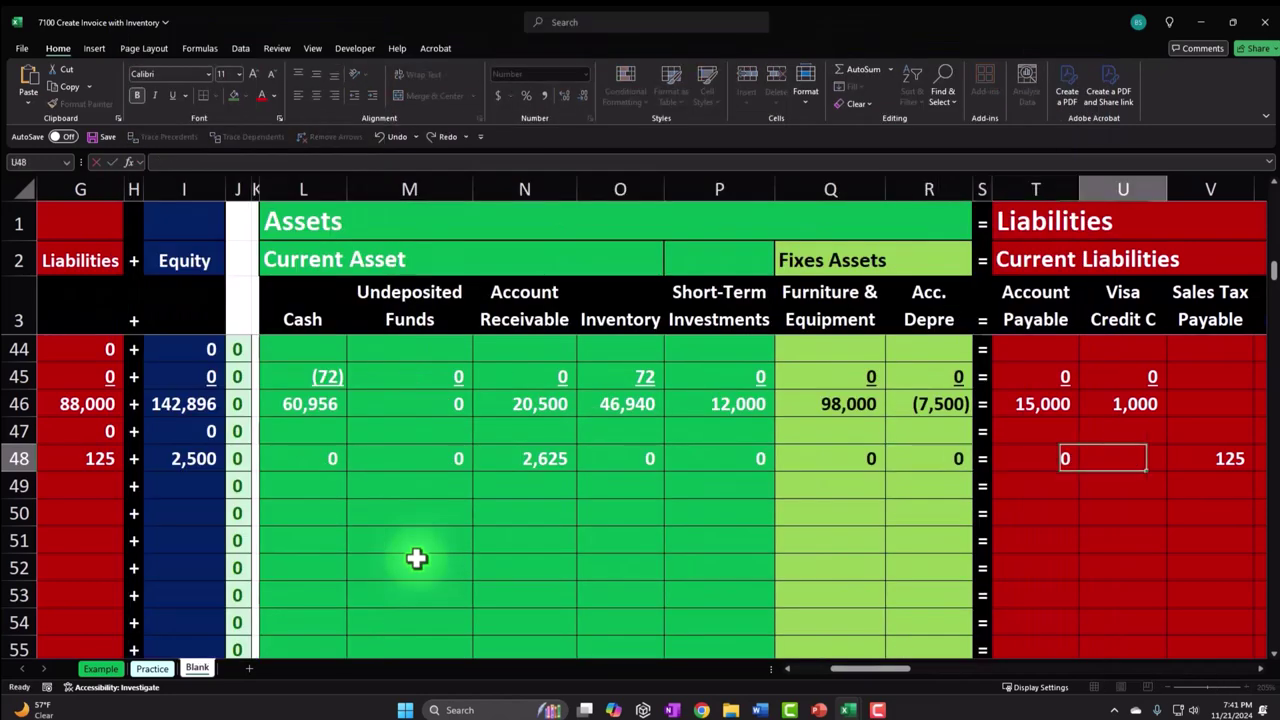
key(Right)
text(0)
key(Right)
key(Right)
text(0)
key(Right)
Enter 0 in row 48 for Owner Draws, Owner Investment and Owner Equity
key(Right)
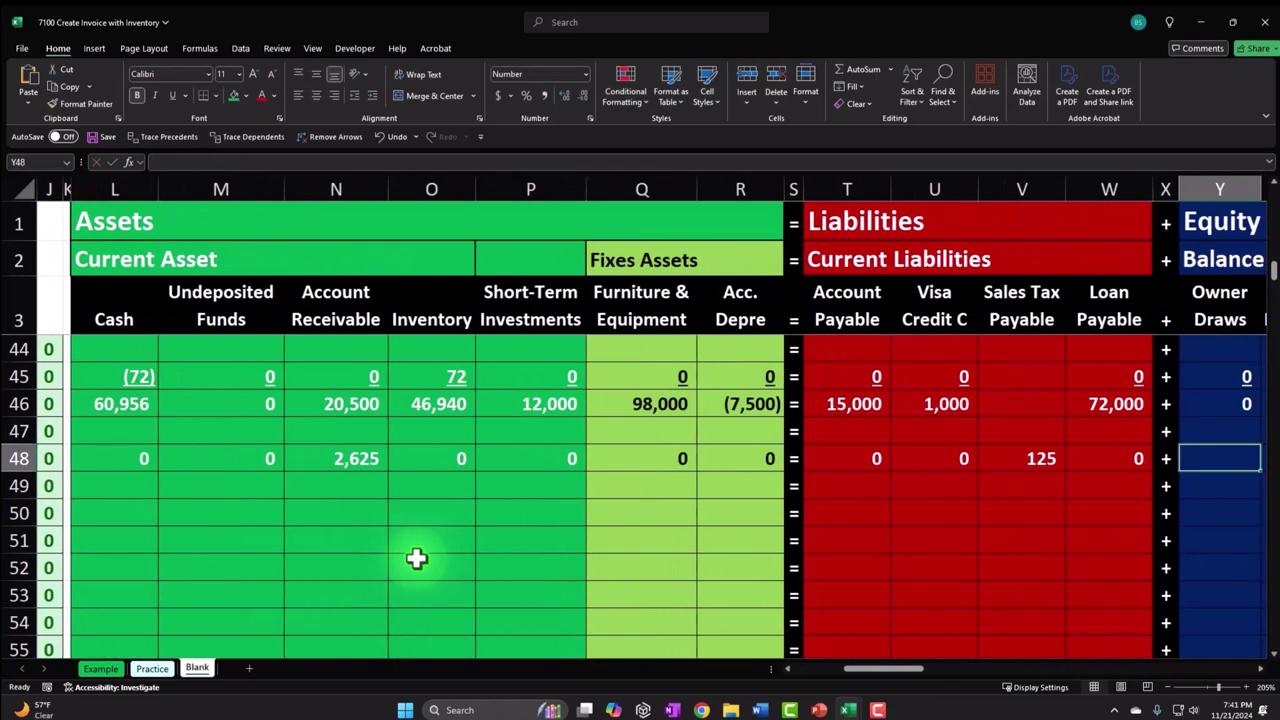
text(0)
key(Right)
text(0)
key(Right)
text(0)
key(Right)
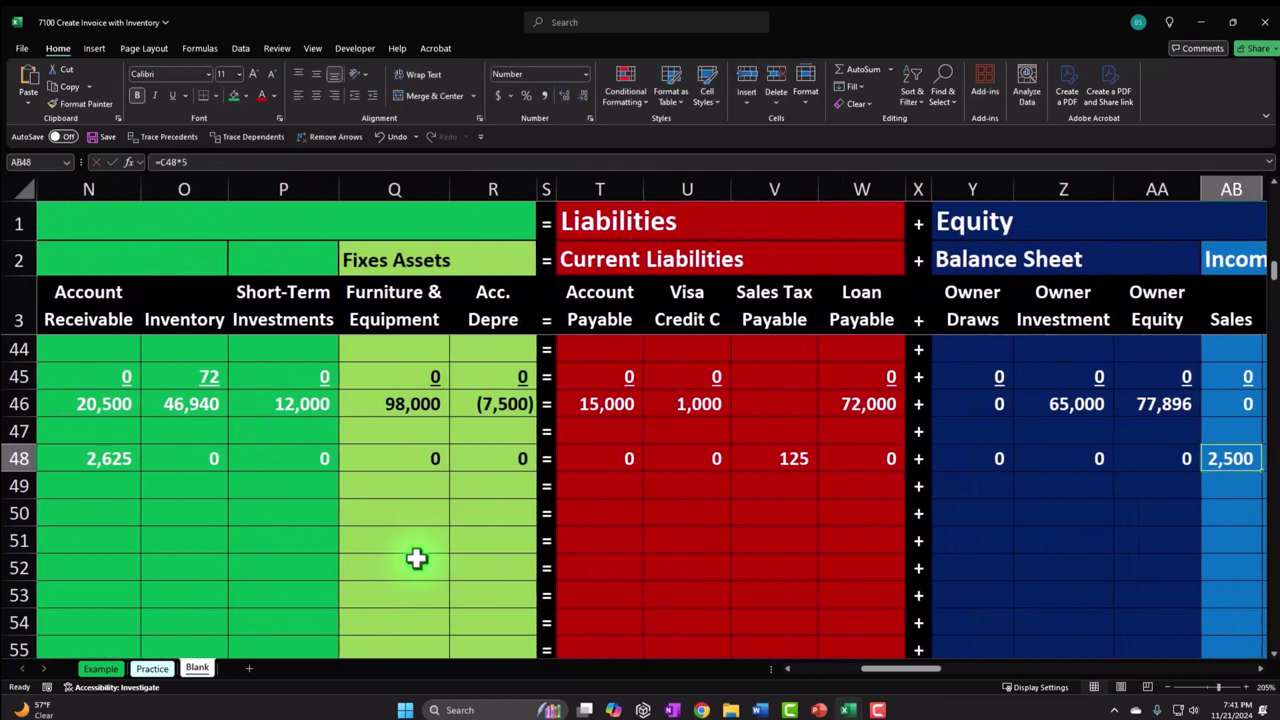
Enter 0 in row 48 for every income statement account from COGS through Utilities
key(Right)
text(0)
key(Right)
text(0)
key(Right)
text(0)
key(Right)
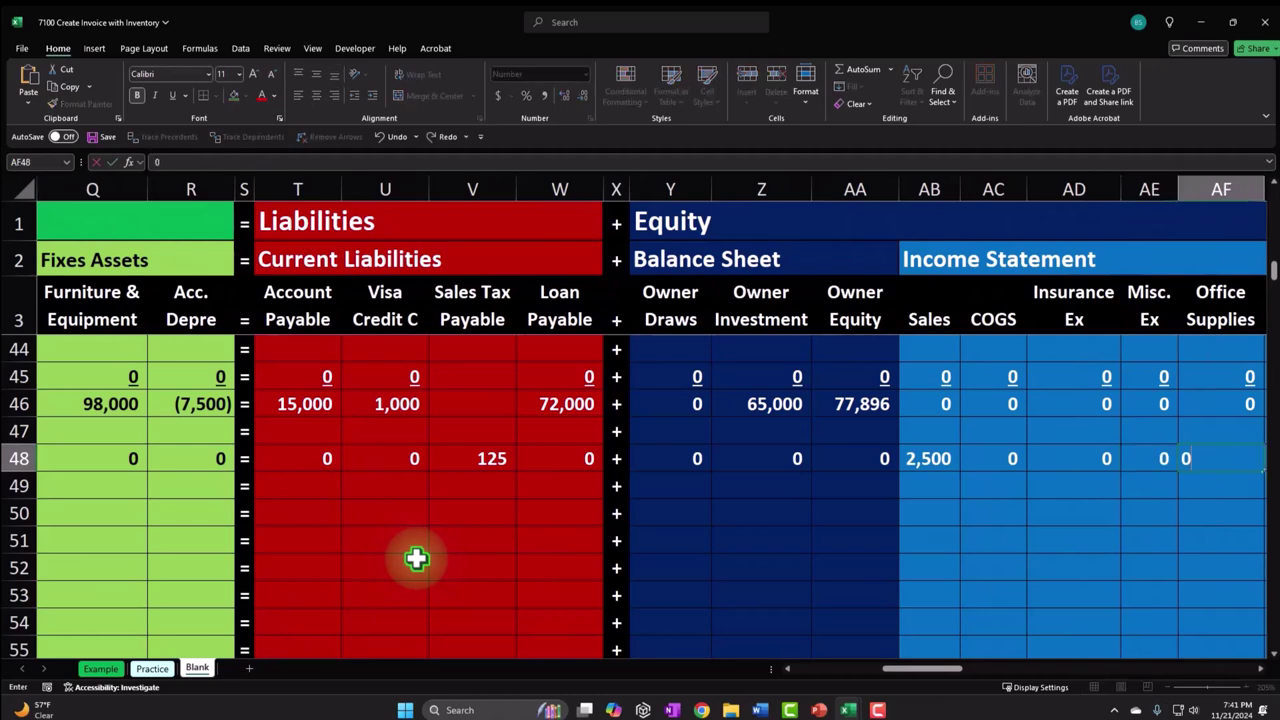
text(0)
key(Right)
text(0)
key(Right)
text(0)
key(Right)
text(0)
Examine the earlier Anderson, Jones and Smith entries and running totals in the Account Receivable subsidiary ledger
key(Right)
key(Right)
key(Right)
key(Right)
key(Right)
key(Right)
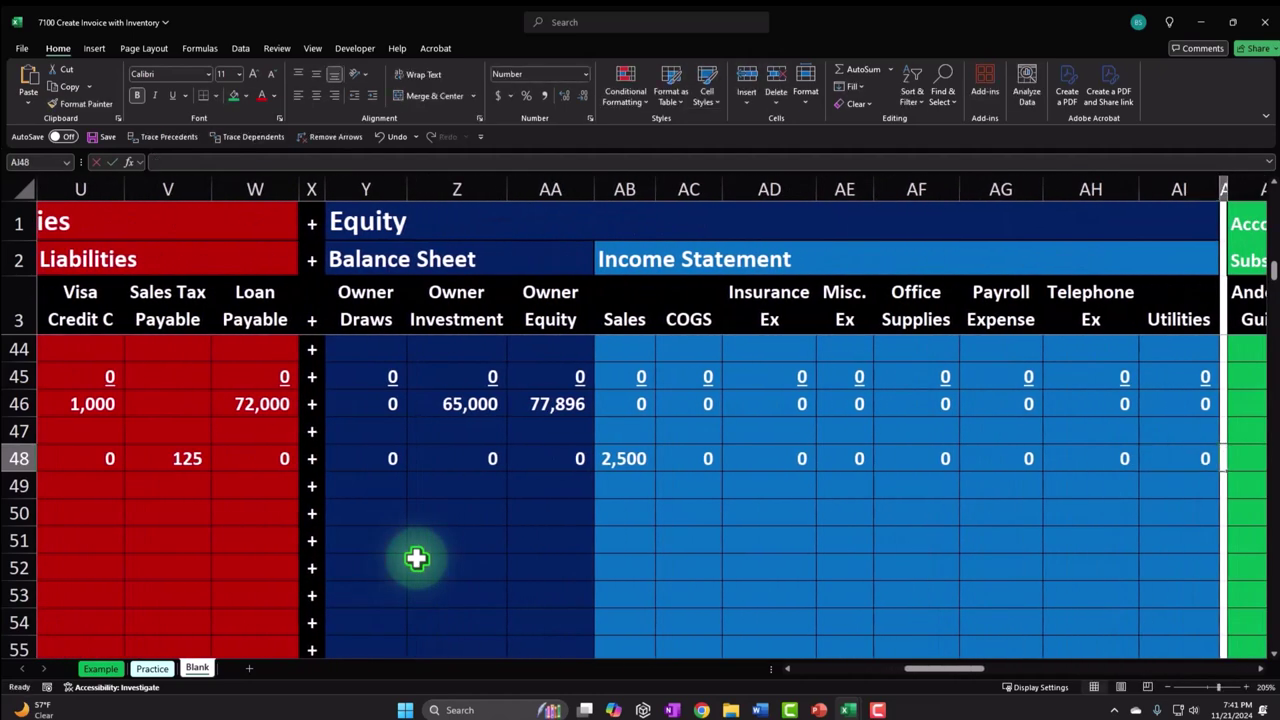
key(Left)
key(Left)
key(Left)
key(Left)
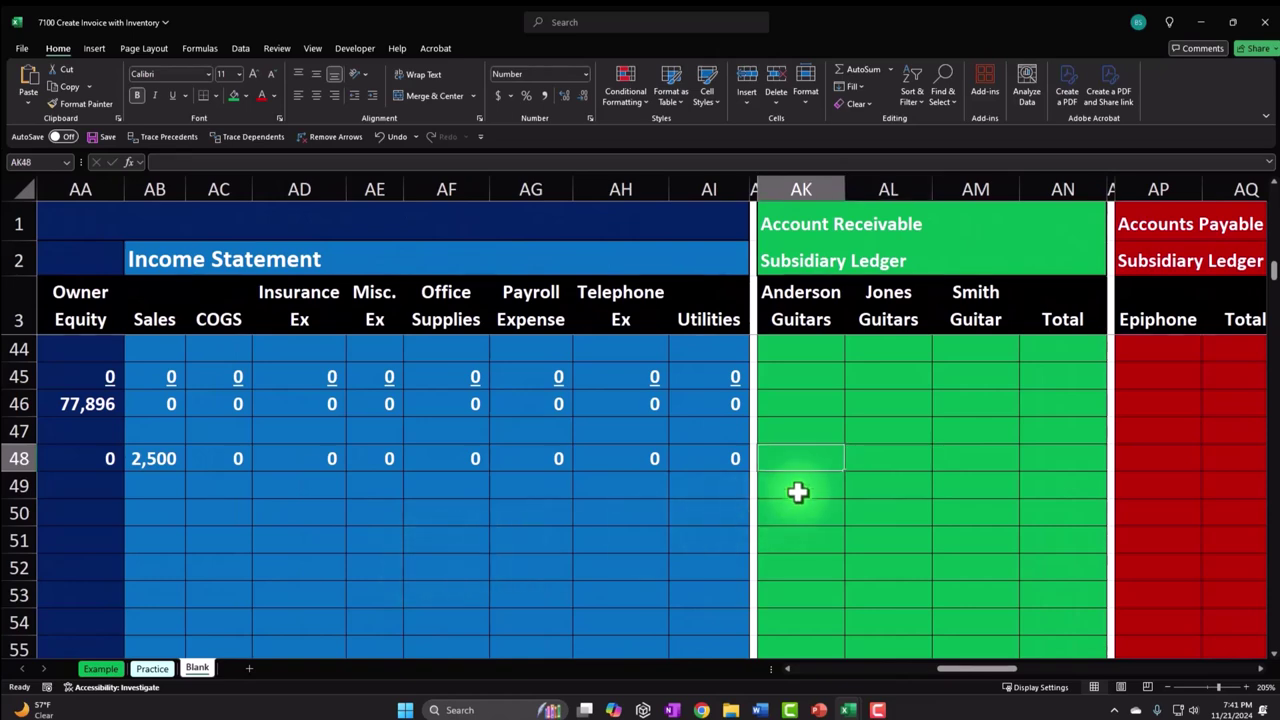
scroll(791, 497, up, 9)
scroll(820, 340, up, 4)
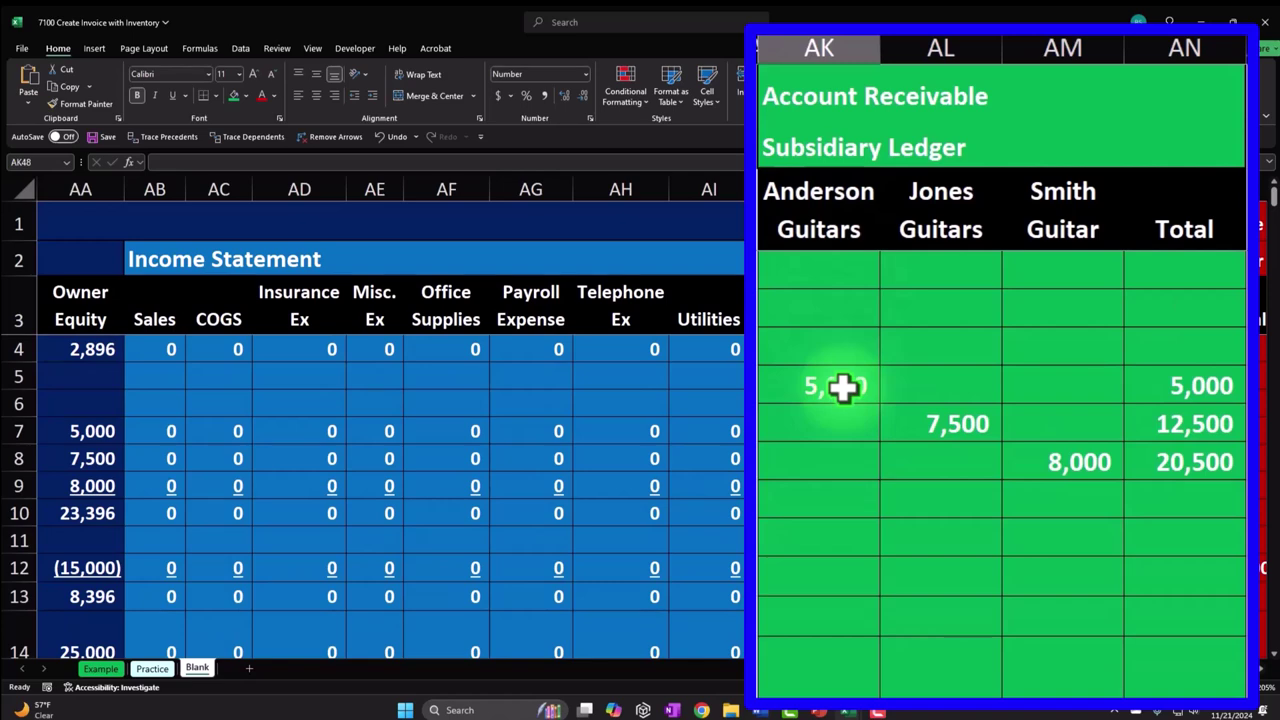
scroll(843, 388, down, 9)
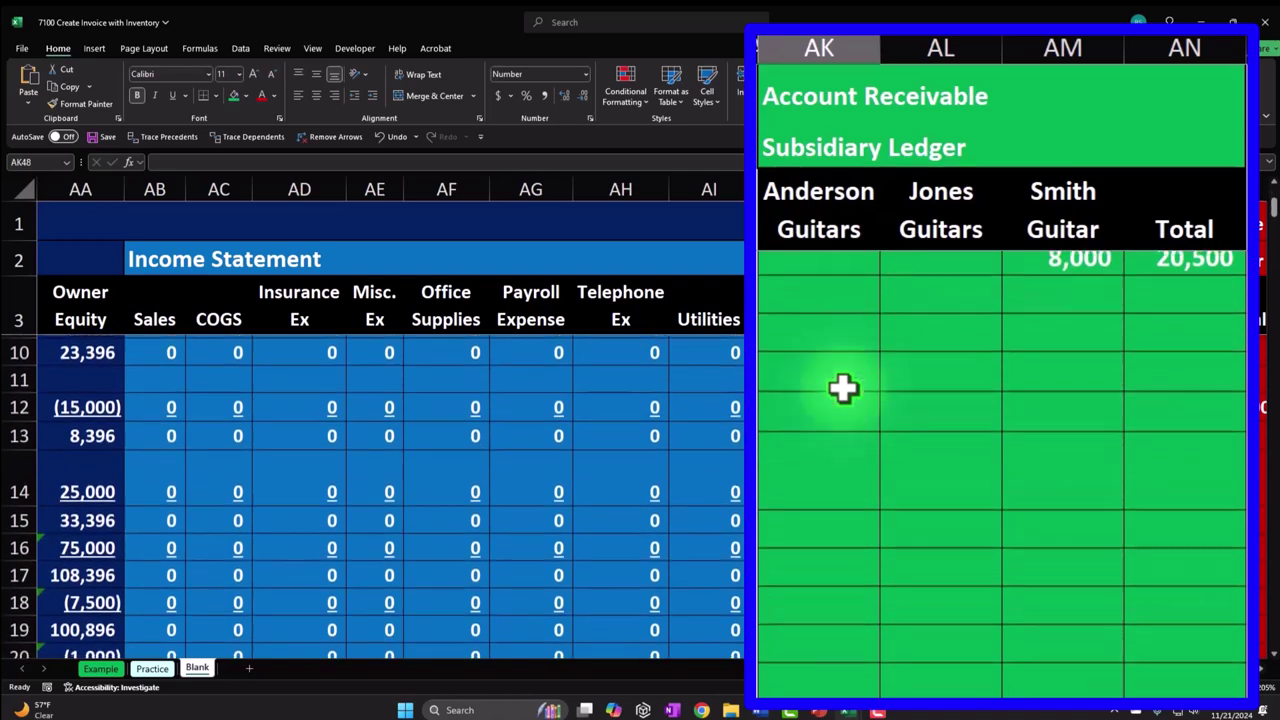
scroll(843, 388, down, 5)
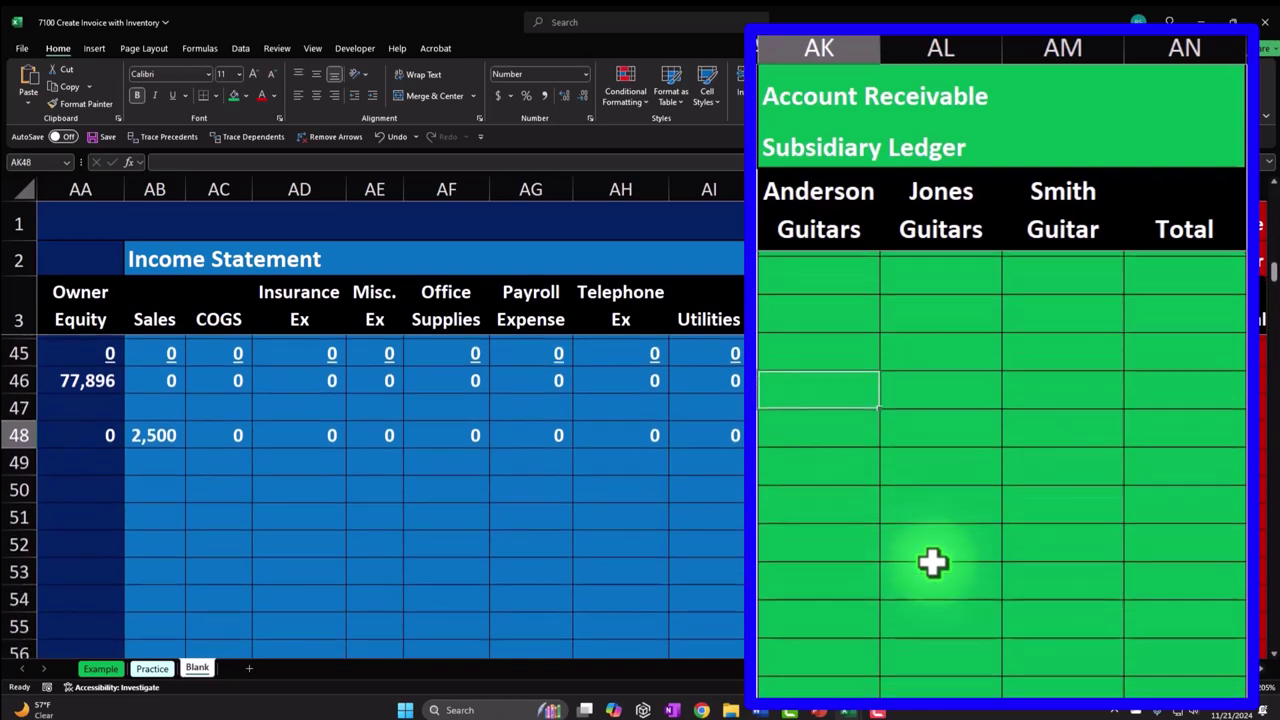
Post the ELP sale to Anderson Guitars in the receivable subsidiary ledger by linking AK48 to Account Receivable cell N48
text(=)
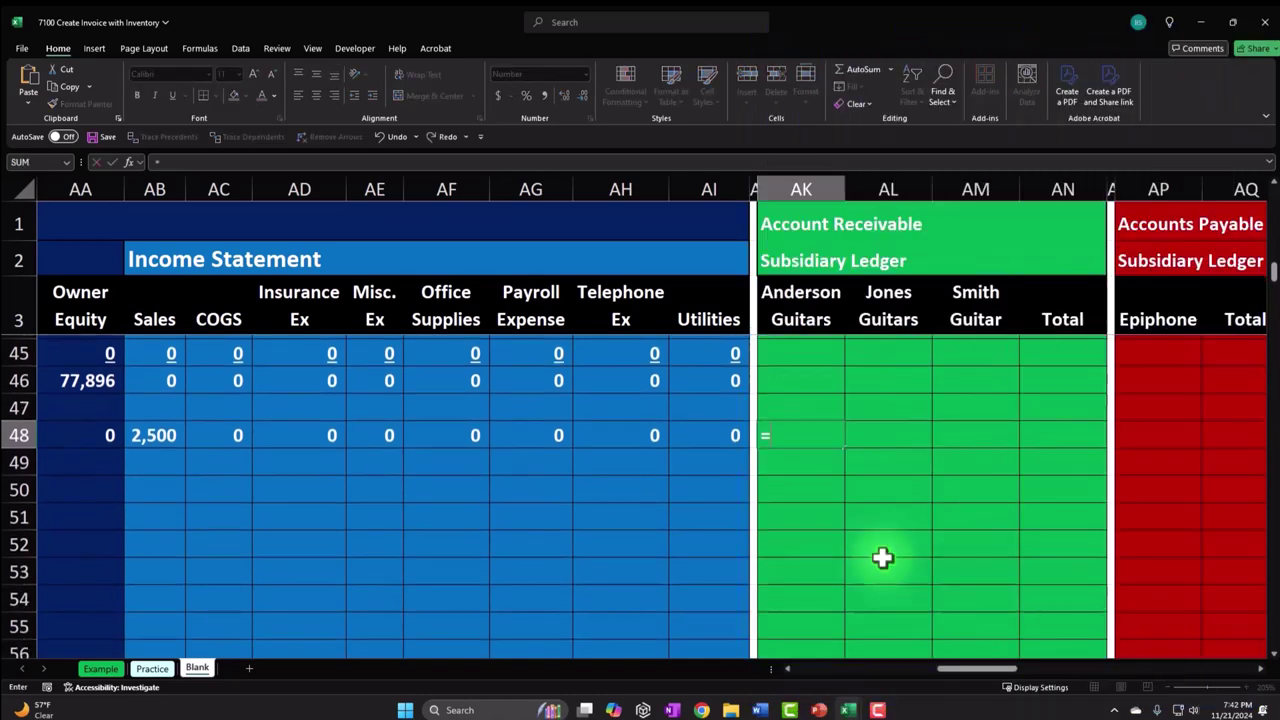
key(Left)
key(Left)
key(Left)
key(Left)
key(Left)
key(Left)
key(Left)
key(Left)
key(Left)
key(Left)
key(Left)
key(Left)
key(Left)
key(Left)
key(Left)
key(Left)
key(Left)
key(Left)
key(Left)
key(Left)
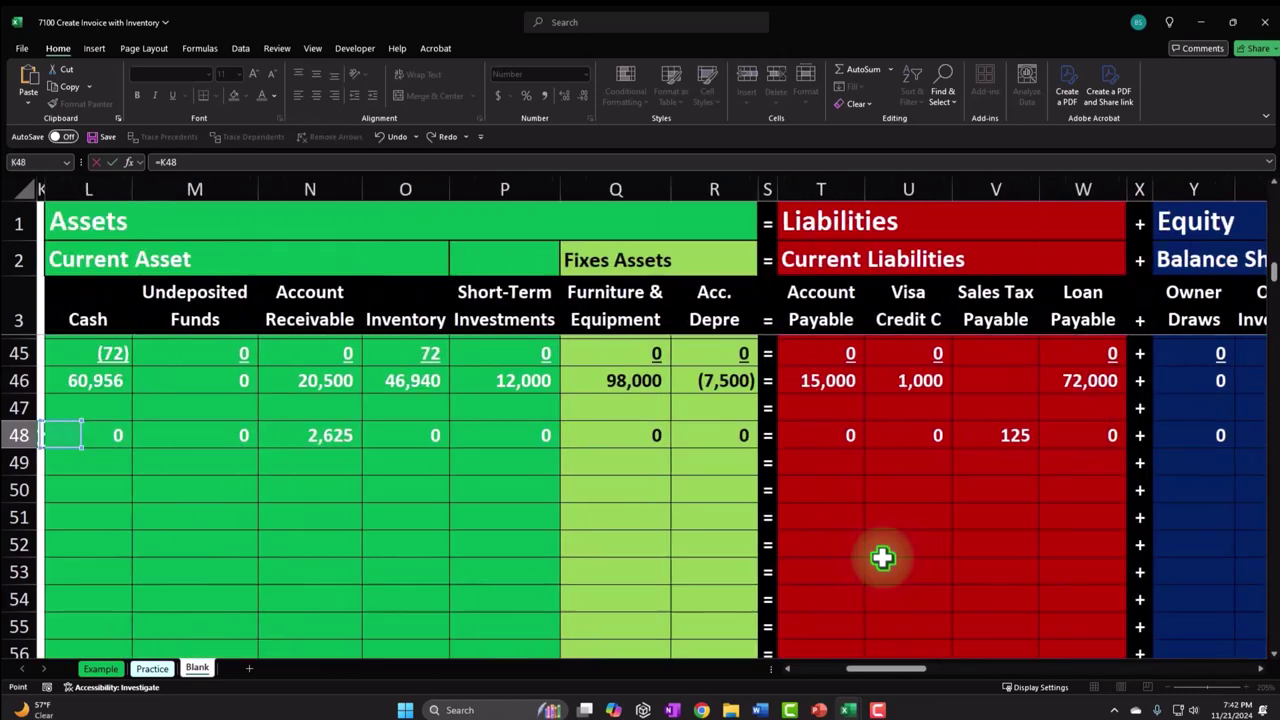
key(Right)
key(Right)
key(Right)
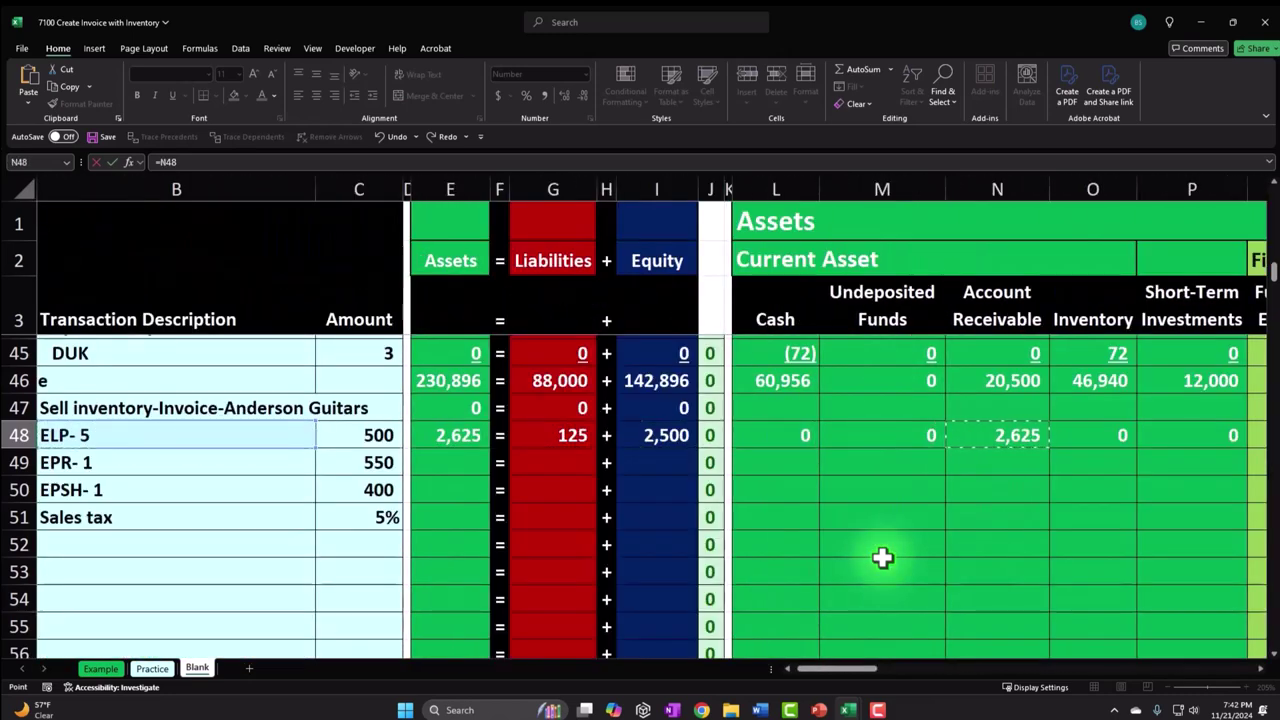
key(Return)
Copy the running Total formula in the Account Receivable subsidiary ledger from AN9 down through row 48
key(Right)
key(Right)
key(Right)
key(Right)
key(Right)
key(Right)
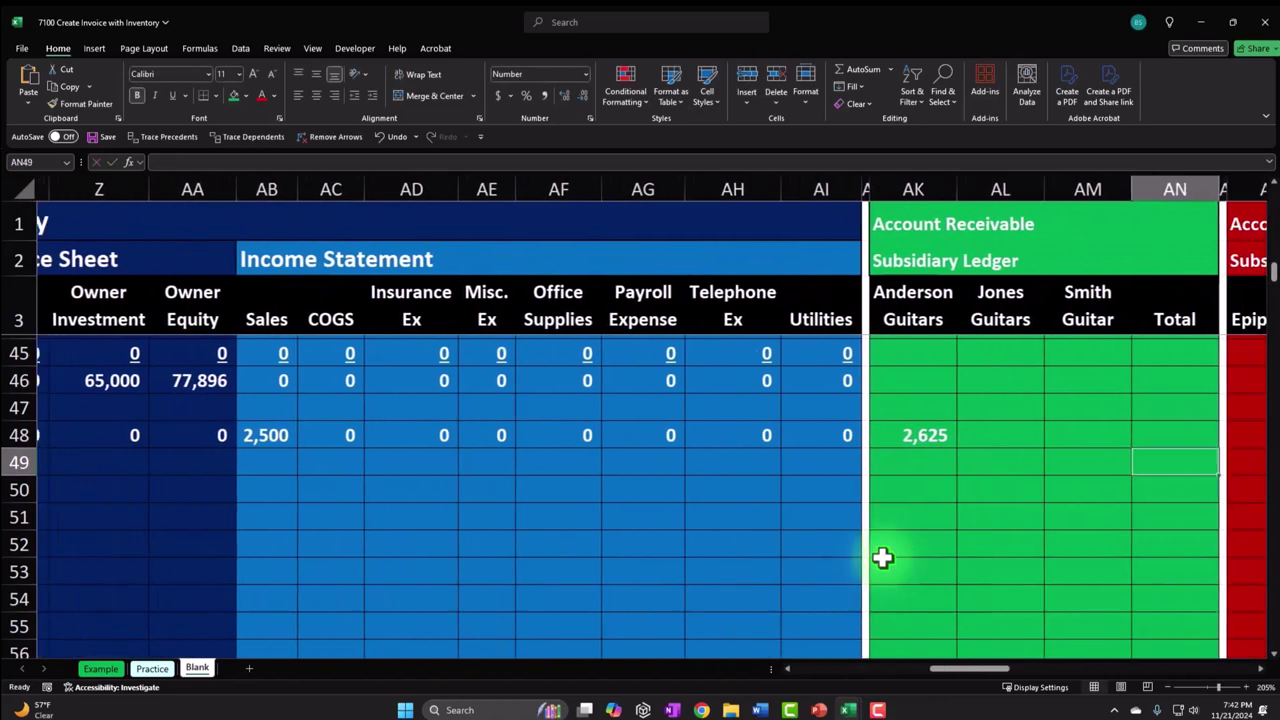
key(Right)
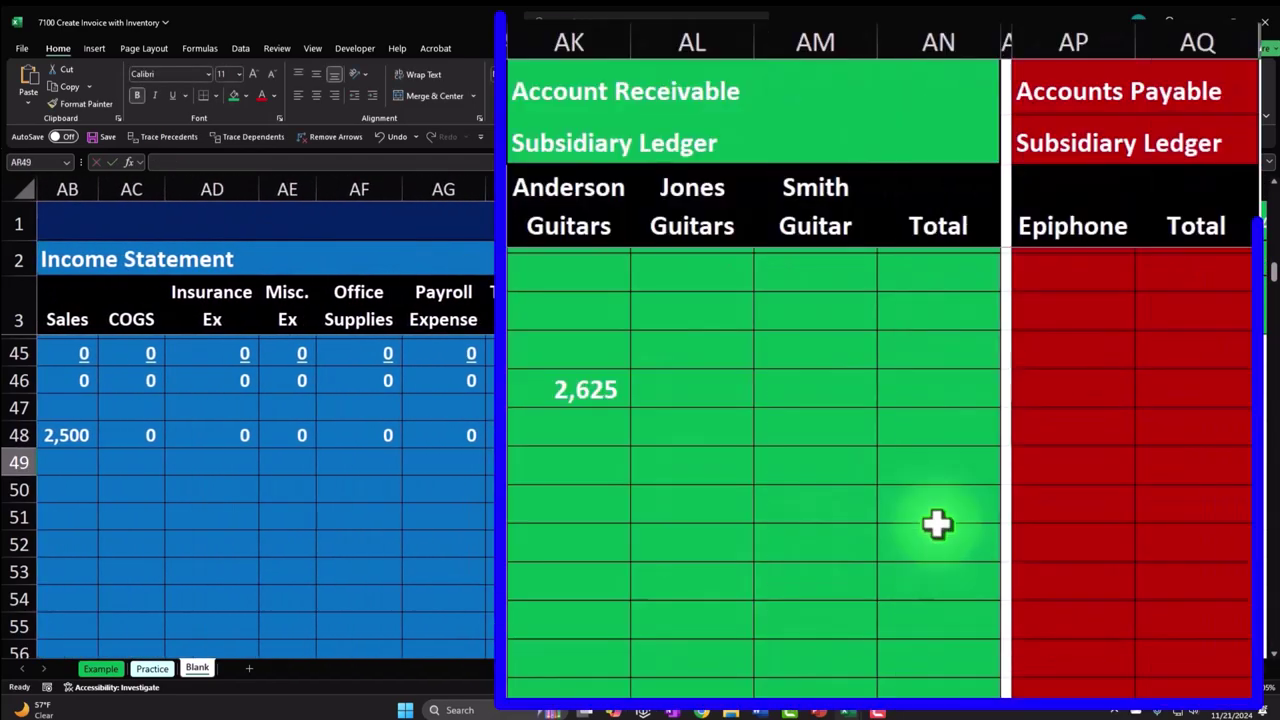
scroll(883, 557, up, 10)
scroll(940, 517, up, 4)
click(943, 497)
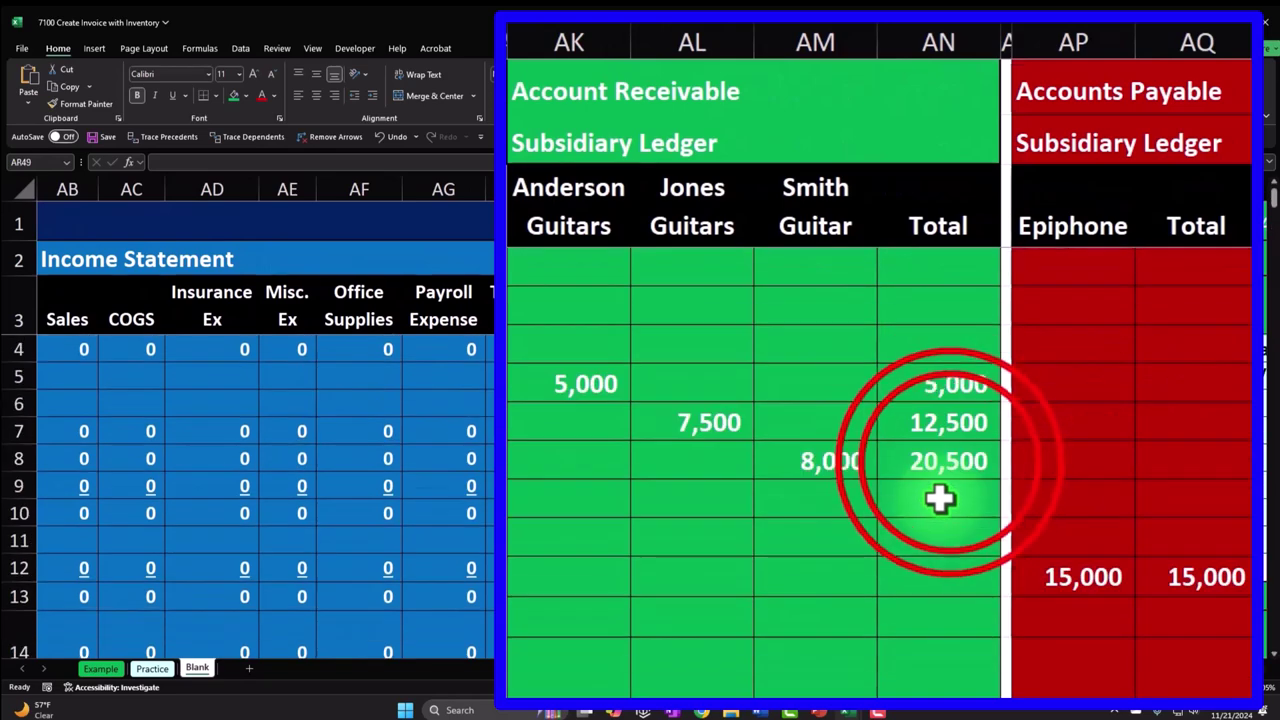
double_click(946, 463)
key(Return)
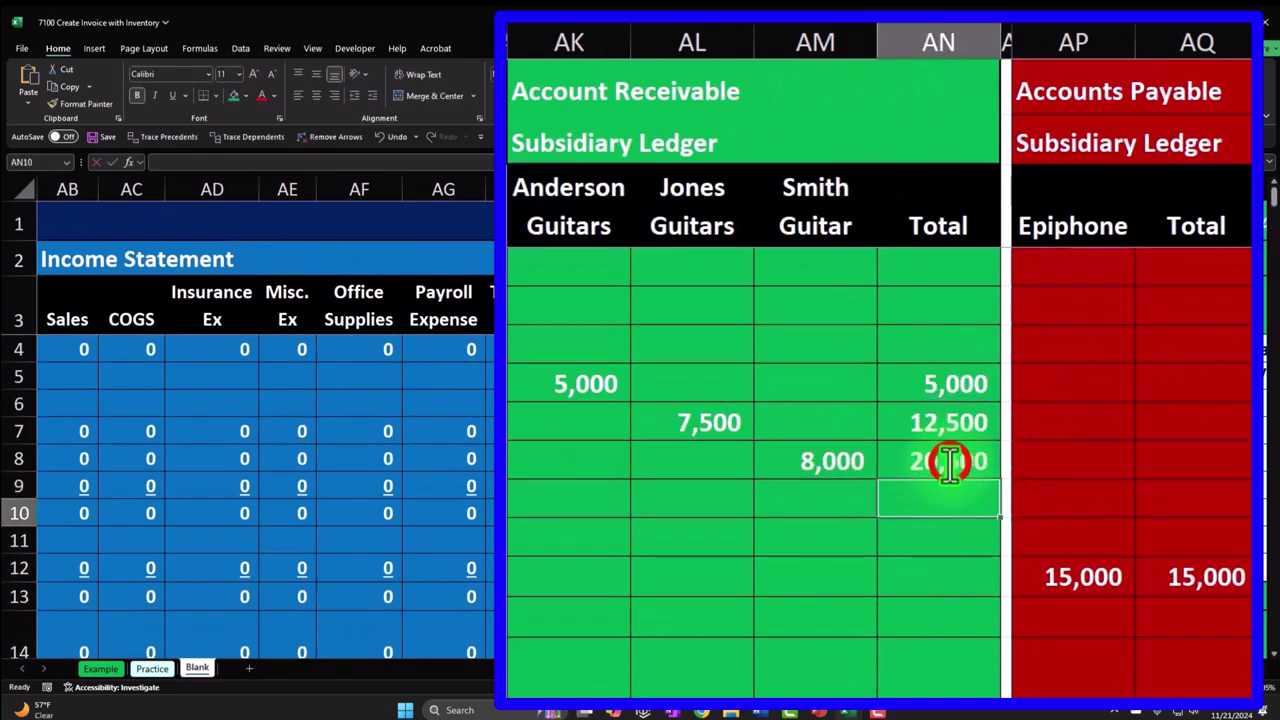
click(996, 482)
drag(1001, 483, 929, 331)
click(850, 470)
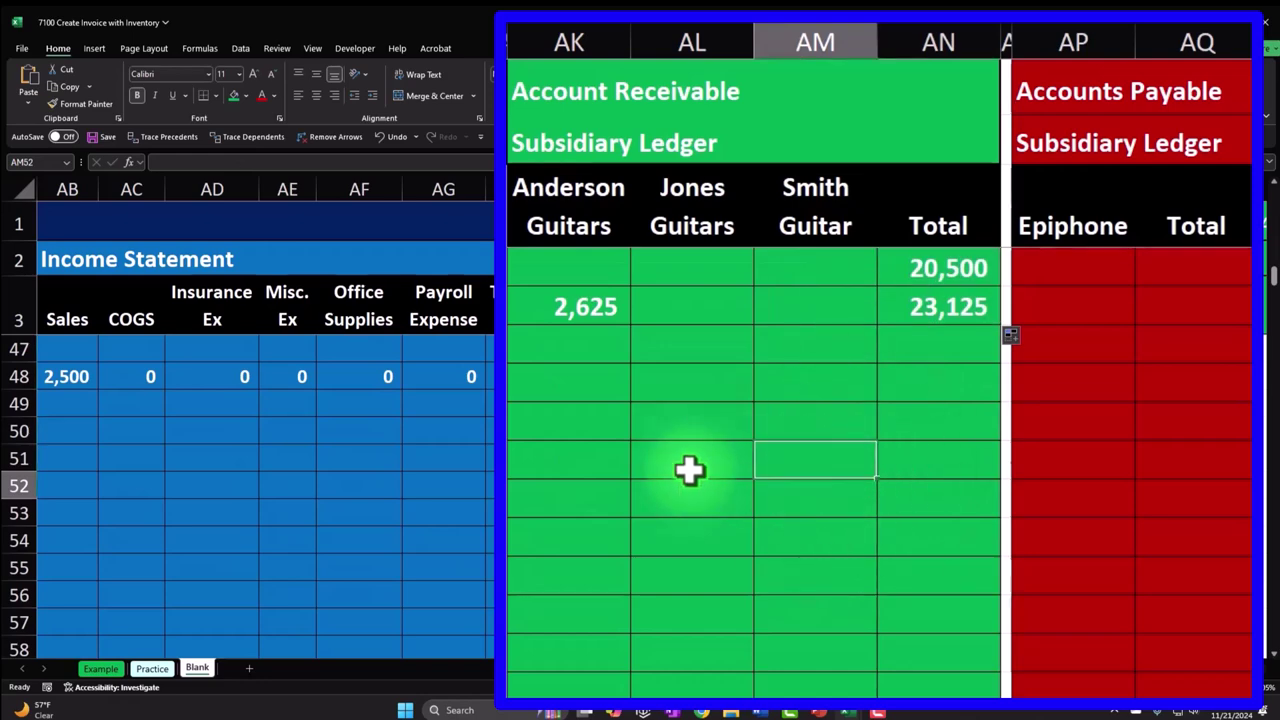
Check the sum of the Anderson Guitars column and the subsidiary ledger Total formula in row 48
drag(581, 306, 581, 258)
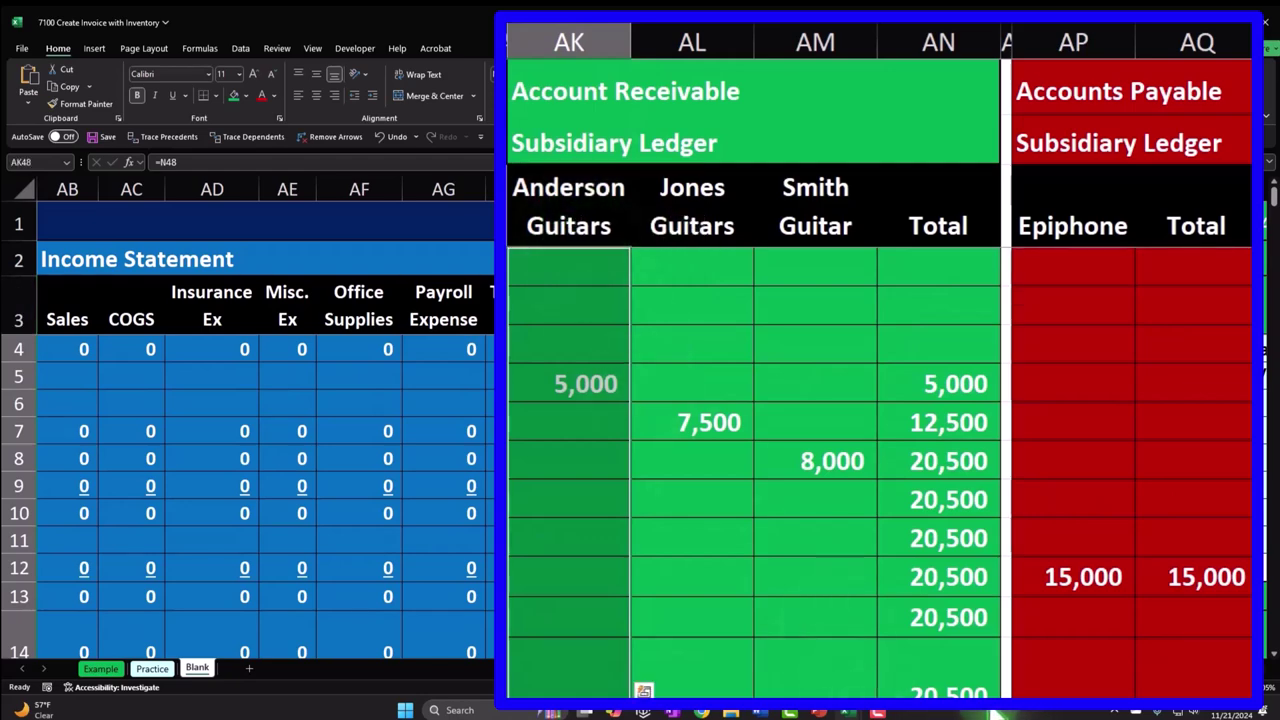
click(810, 565)
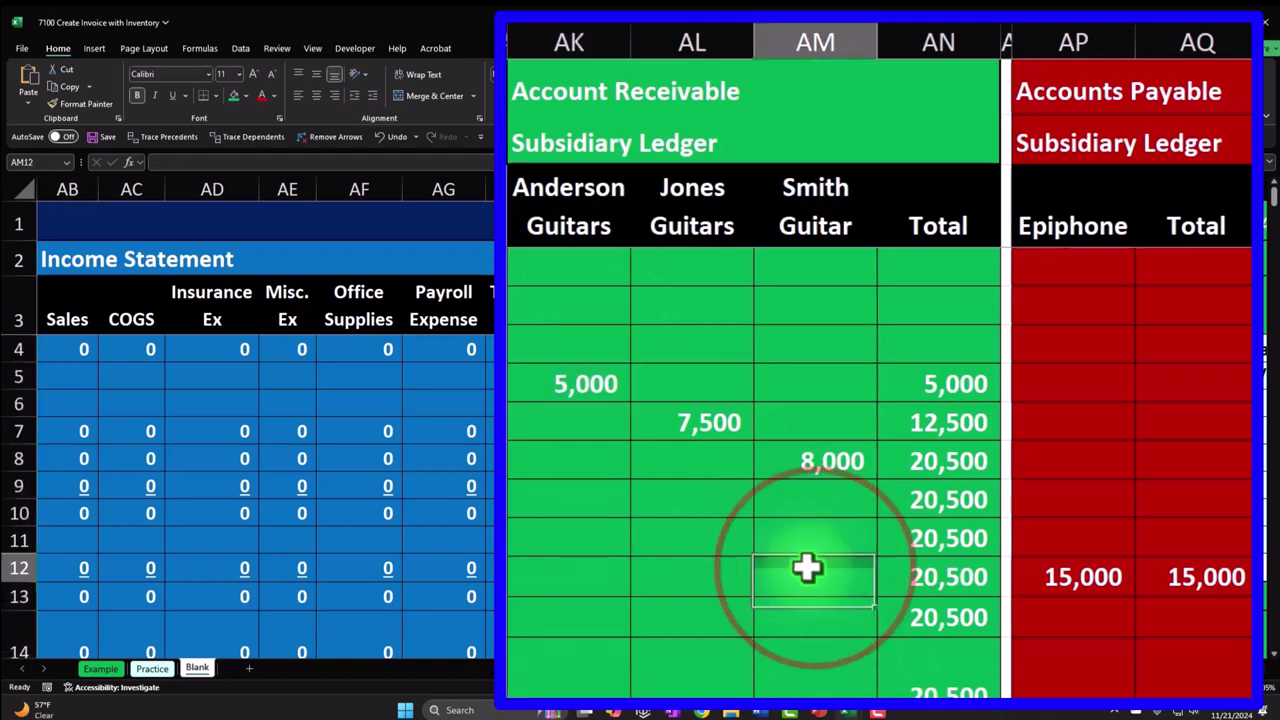
scroll(805, 567, down, 4)
scroll(805, 567, down, 9)
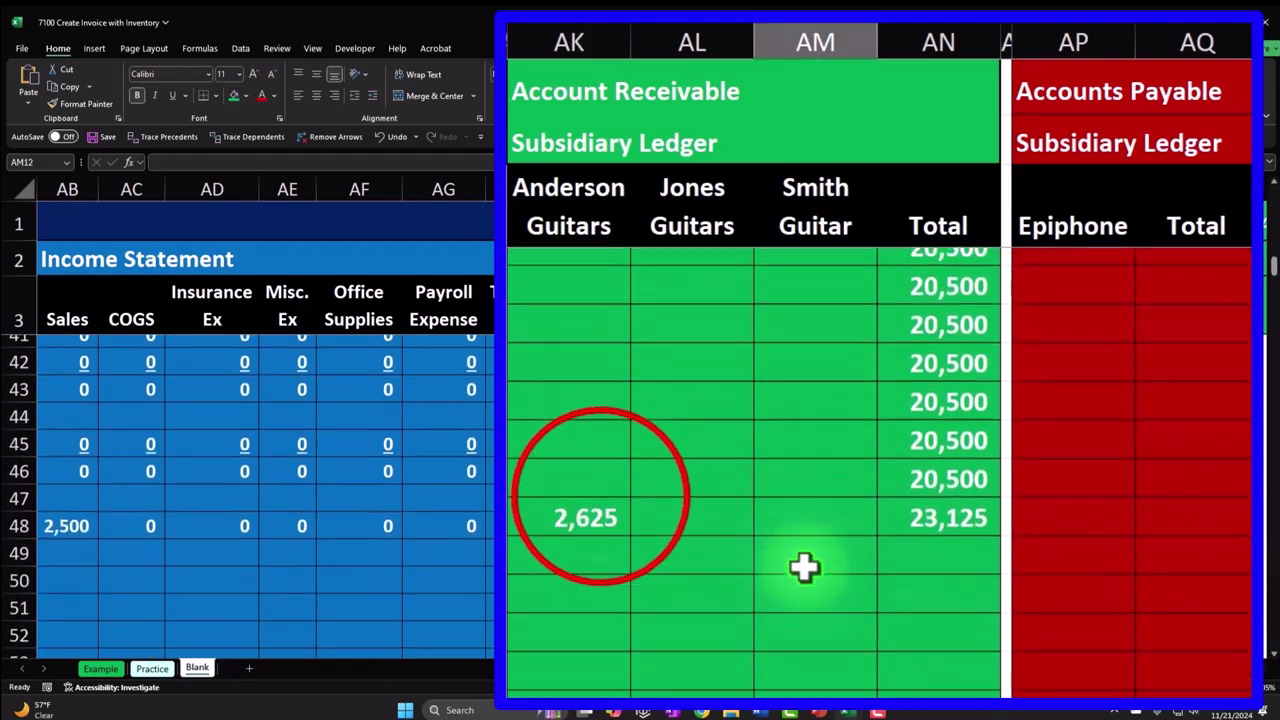
click(900, 510)
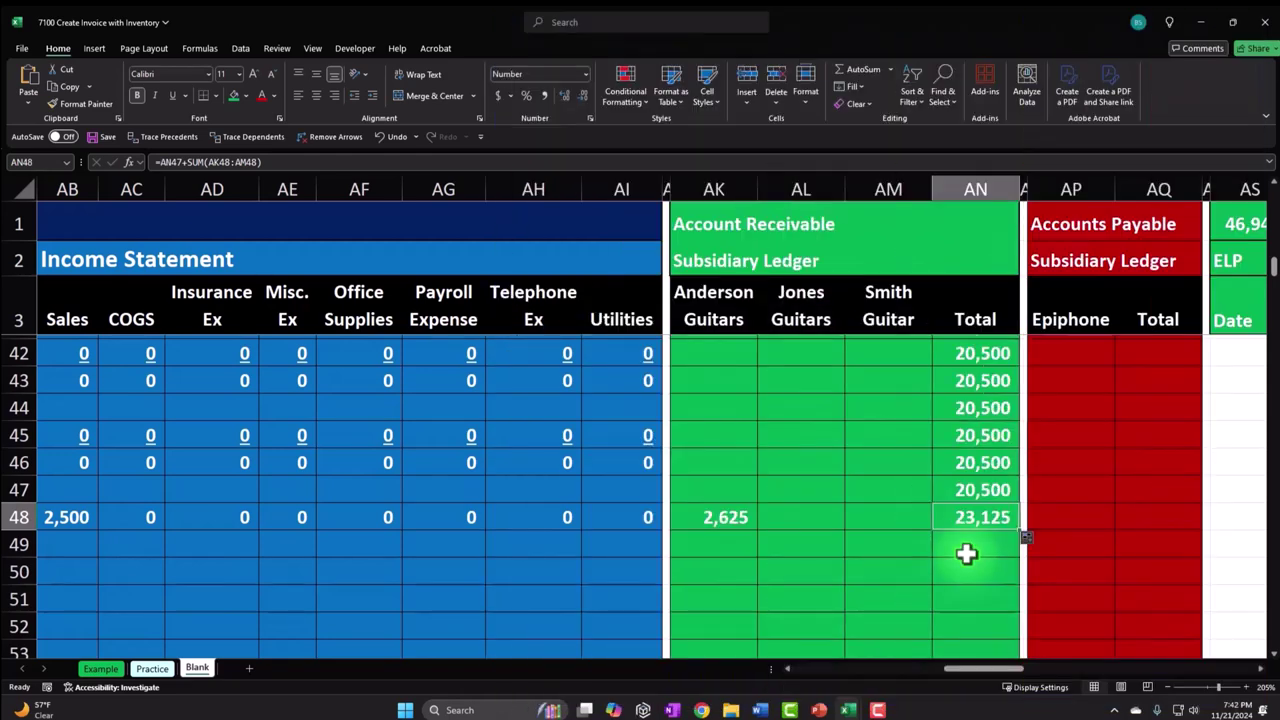
Check the Account Receivable balance across N46 through N48 against the subsidiary ledger total
key(Left)
key(Left)
key(Left)
key(Left)
key(Left)
key(Left)
key(Left)
key(Left)
key(Left)
key(Left)
key(Left)
key(Left)
key(Left)
key(Left)
key(Left)
key(Left)
key(Left)
key(Left)
key(Left)
key(Left)
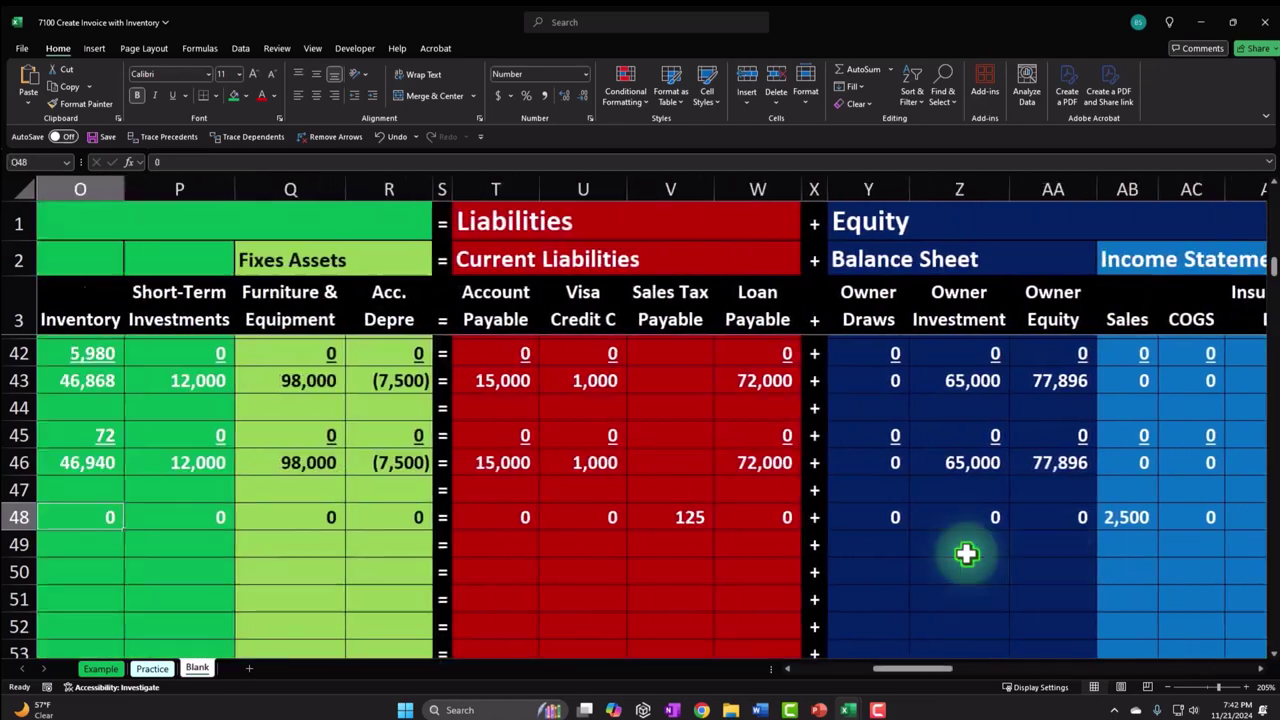
key(Left)
key(Right)
key(Right)
key(Right)
key(Right)
key(Right)
key(Right)
key(Right)
key(Right)
key(Right)
key(Right)
key(Right)
key(Right)
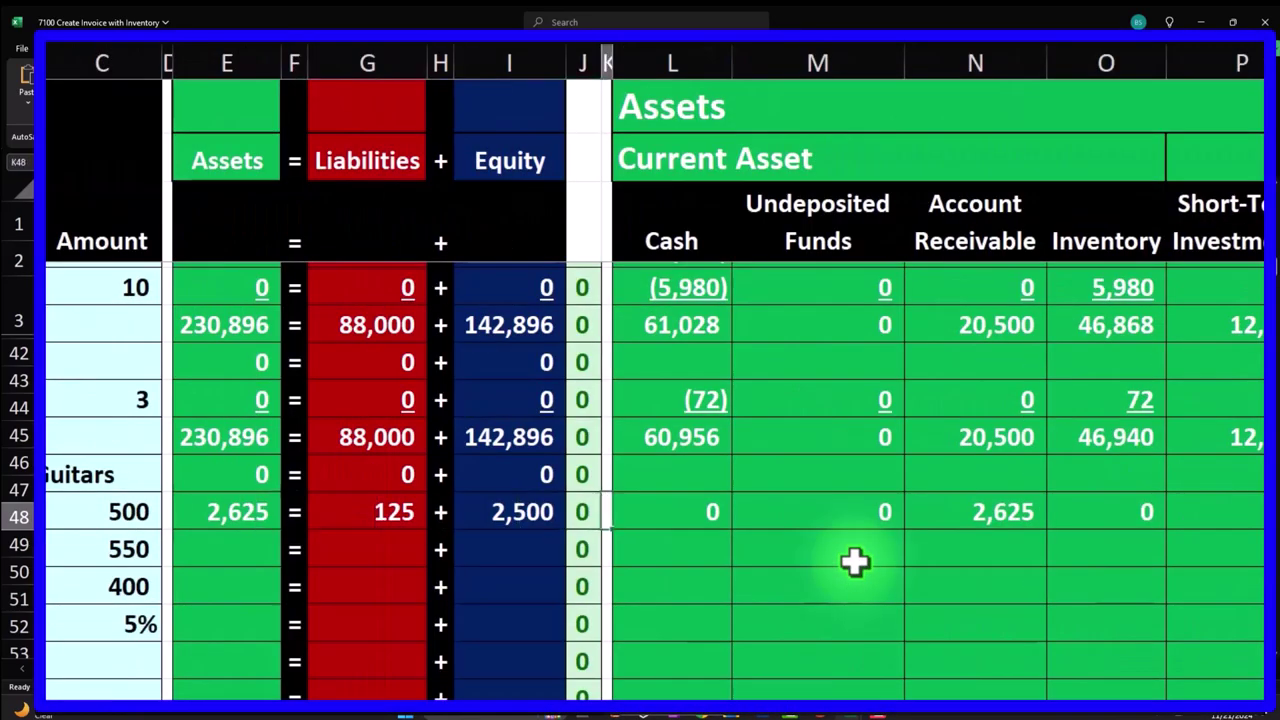
key(Left)
key(Left)
key(Left)
key(Left)
key(Left)
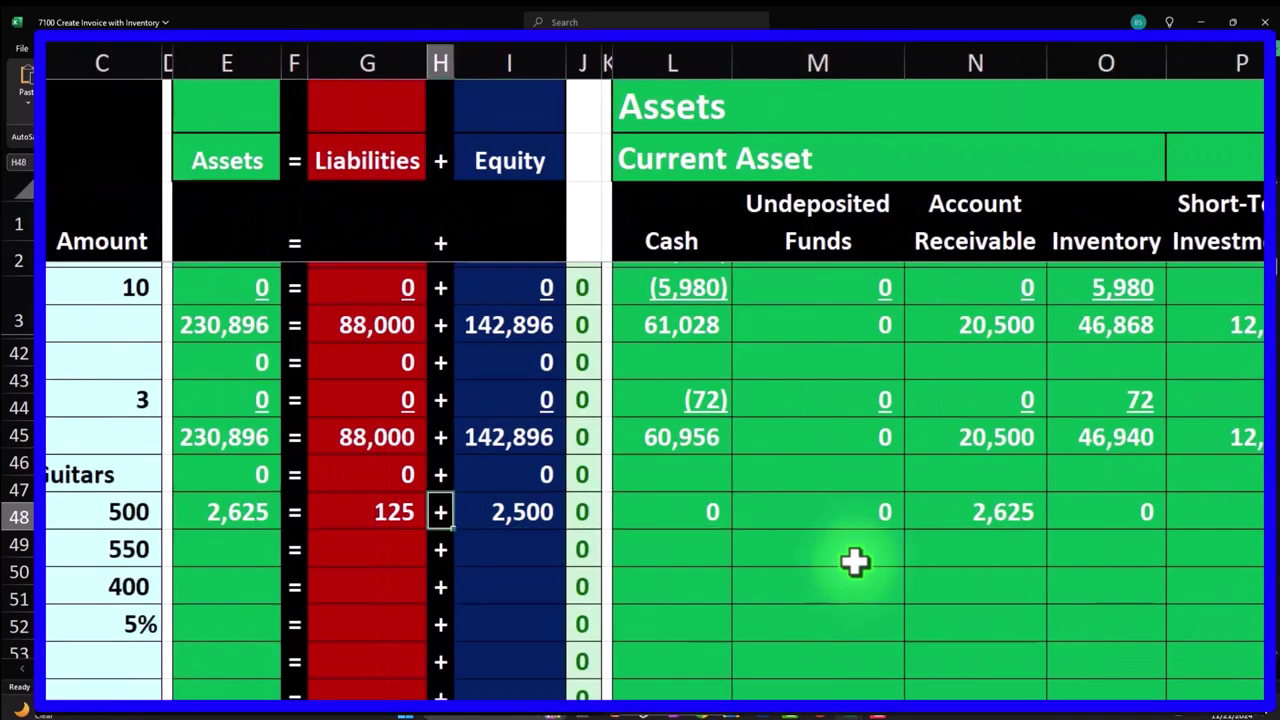
drag(986, 423, 983, 517)
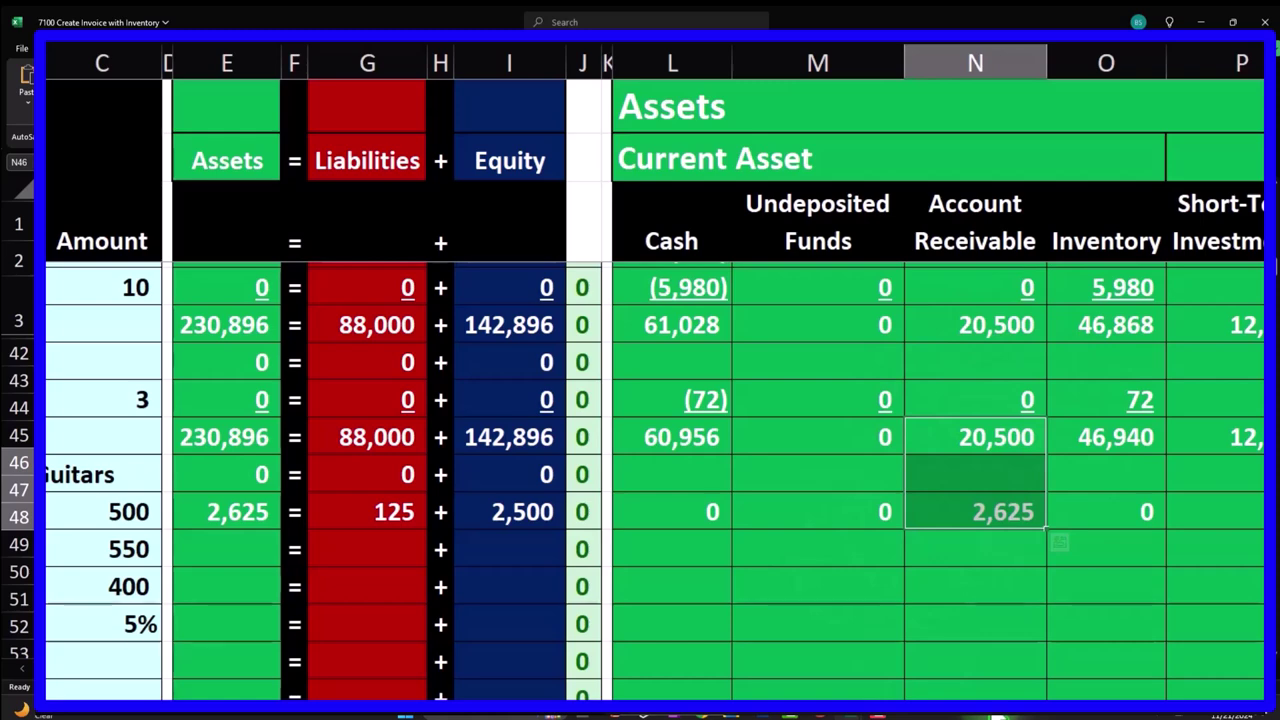
click(857, 625)
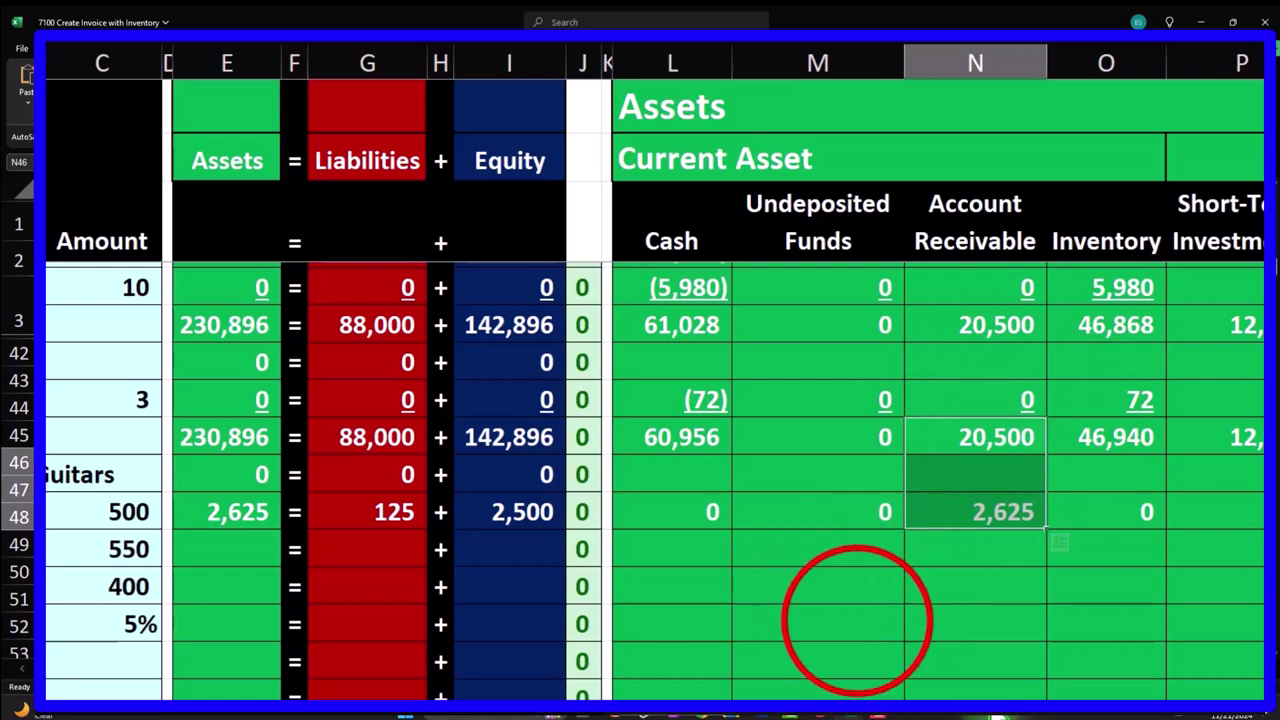
Record the EPR line's receivable including sales tax in N49 with the formula =C49*1*1.05
click(966, 545)
text(=)
key(Left)
key(Left)
key(Left)
key(Left)
key(Left)
key(Left)
key(Left)
key(Left)
key(Left)
key(Left)
key(Left)
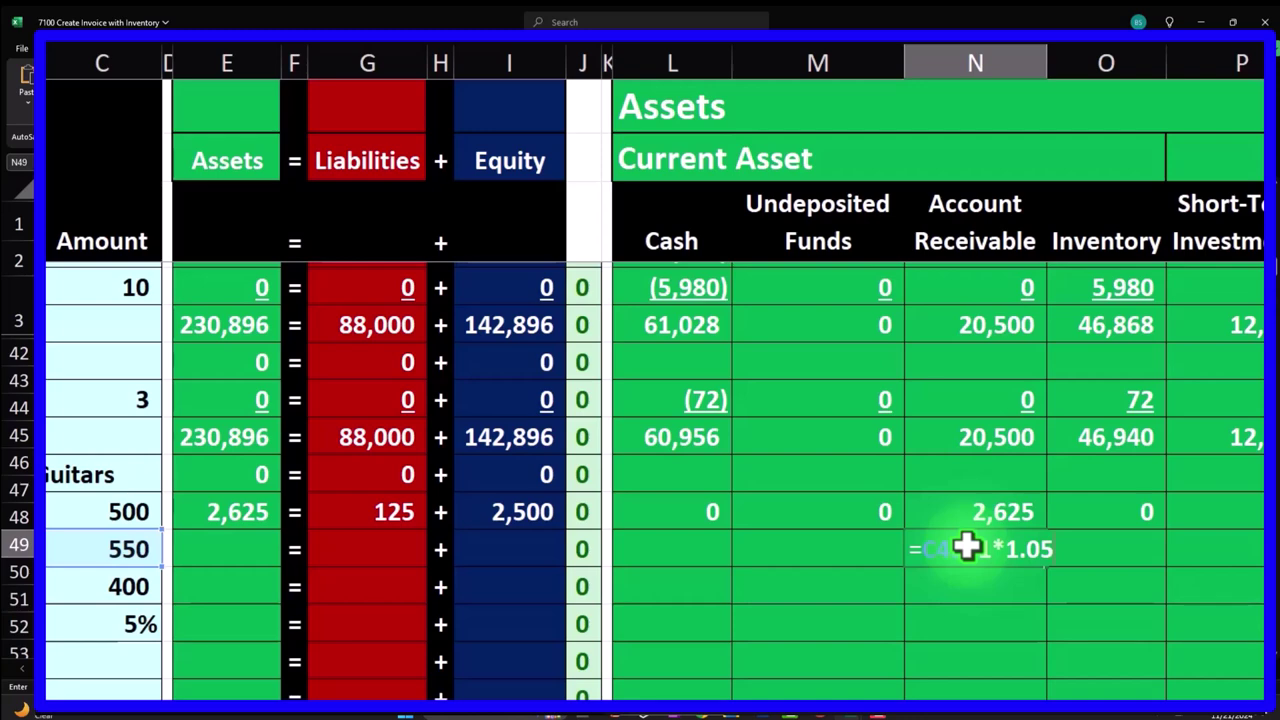
key(ctrl+Return)
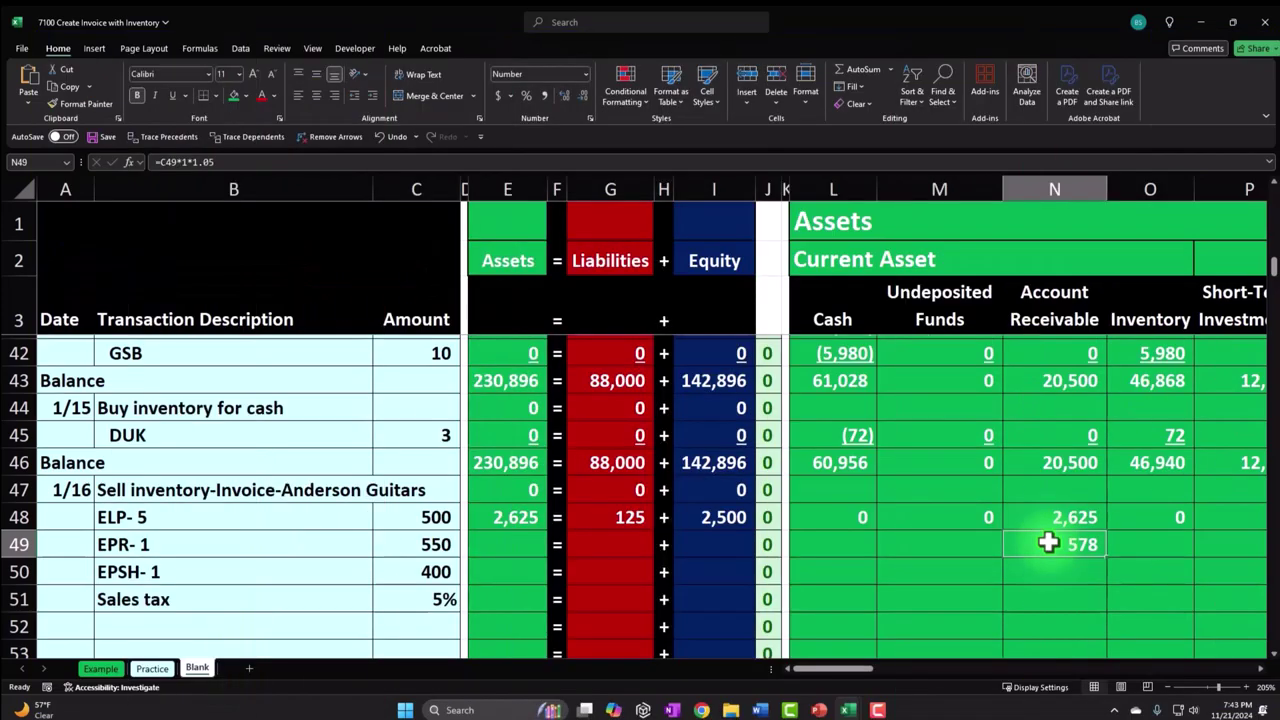
Record the EPR line's sales amount in AB49 of the Sales column with the formula =C49*1
key(Right)
key(Right)
key(Right)
key(Right)
key(Right)
key(Right)
key(Right)
key(Right)
key(Right)
key(Right)
key(Right)
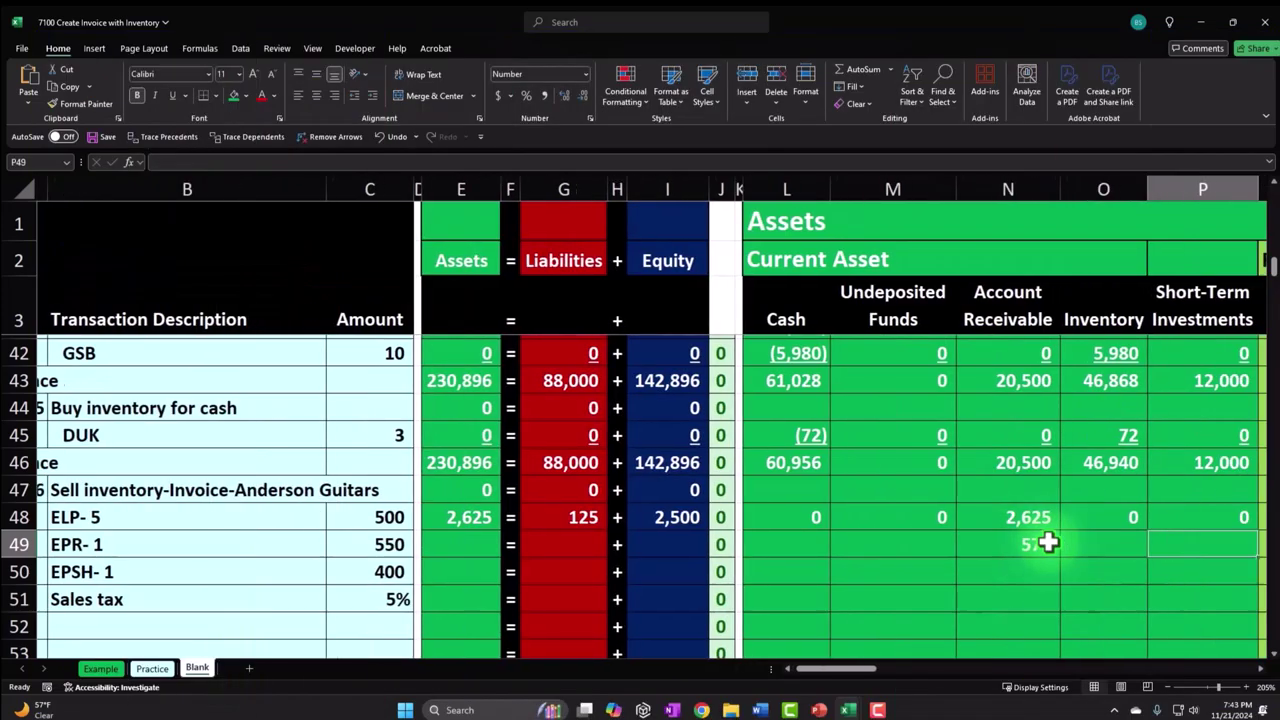
key(Right)
key(Right)
key(Right)
key(Right)
key(Right)
key(Right)
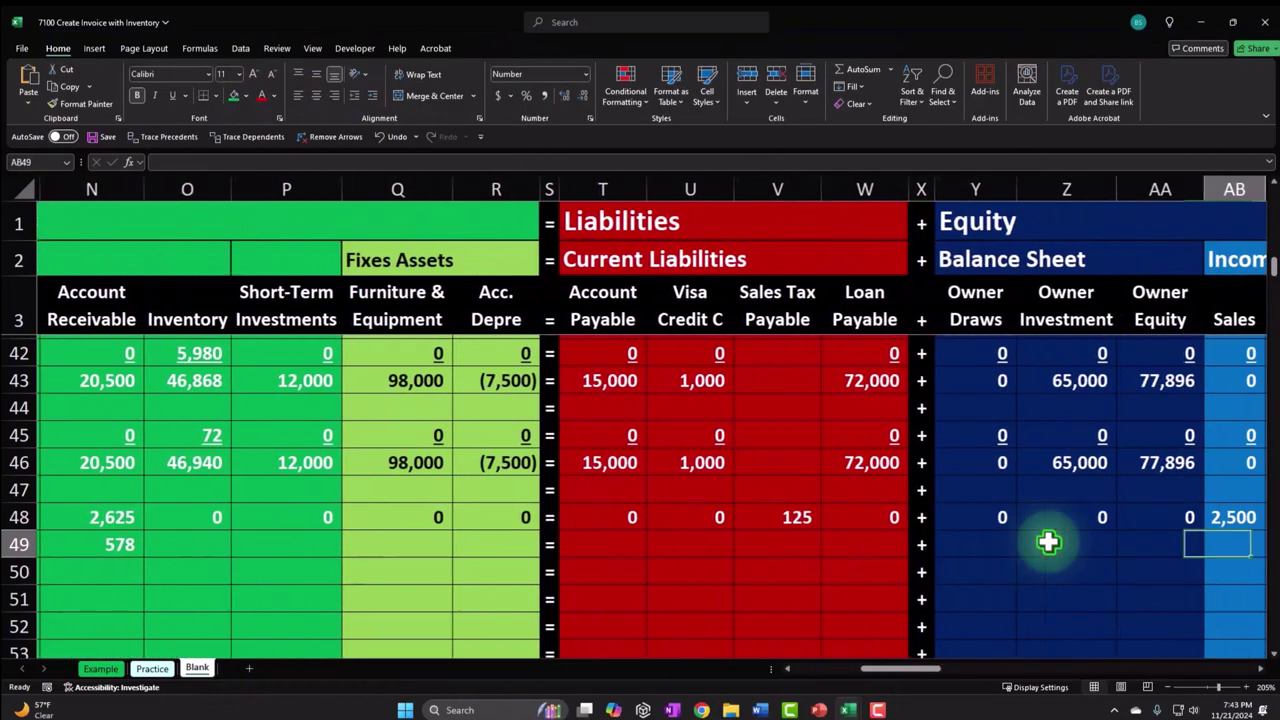
key(Left)
key(Left)
key(Left)
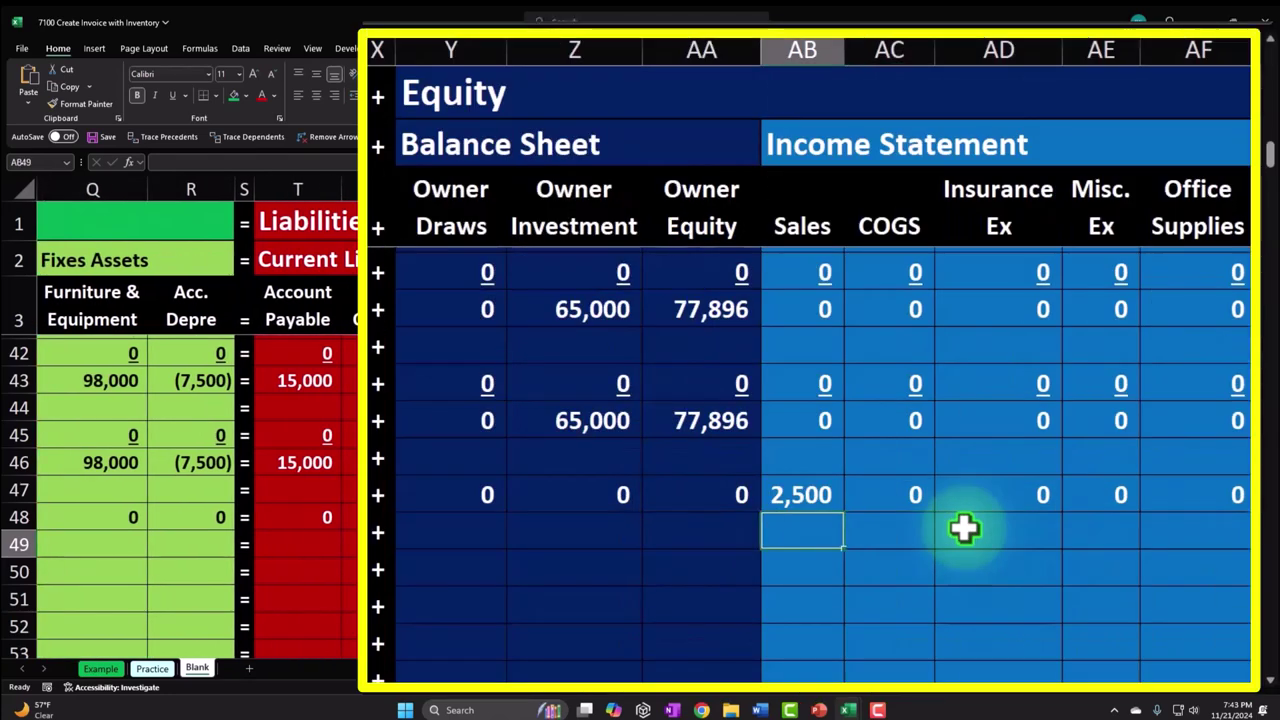
text(=)
key(Left)
key(Left)
key(Left)
key(Left)
key(Left)
key(Left)
key(Left)
key(Left)
key(Left)
key(Left)
key(Left)
key(Left)
key(Left)
key(Left)
key(Left)
key(Left)
key(Left)
key(Left)
key(Left)
key(Left)
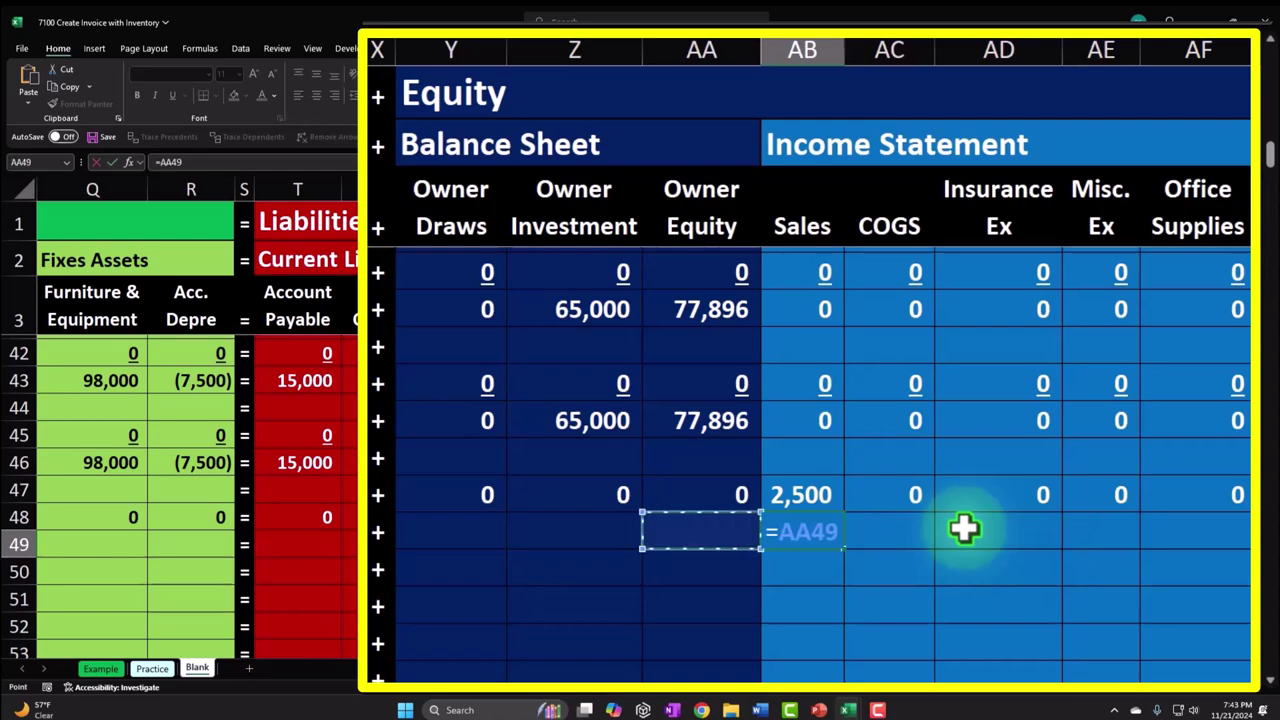
key(Left)
key(Left)
key(Left)
key(Left)
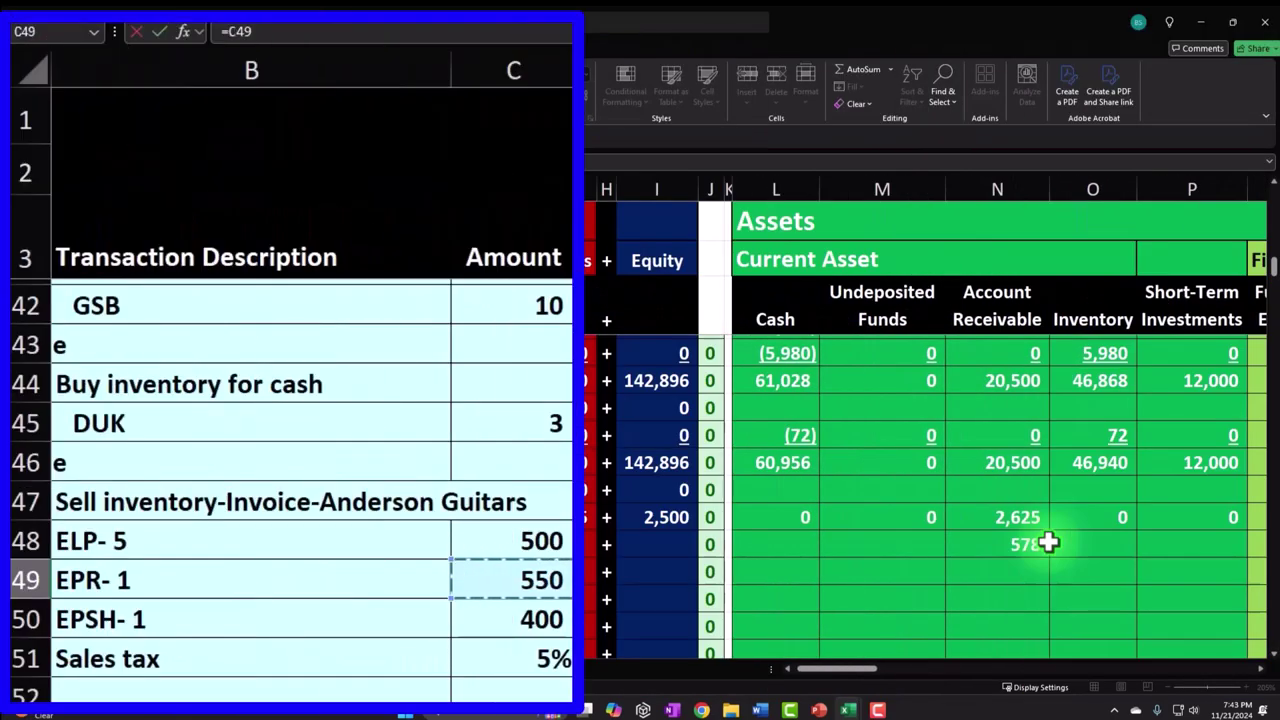
key(Tab)
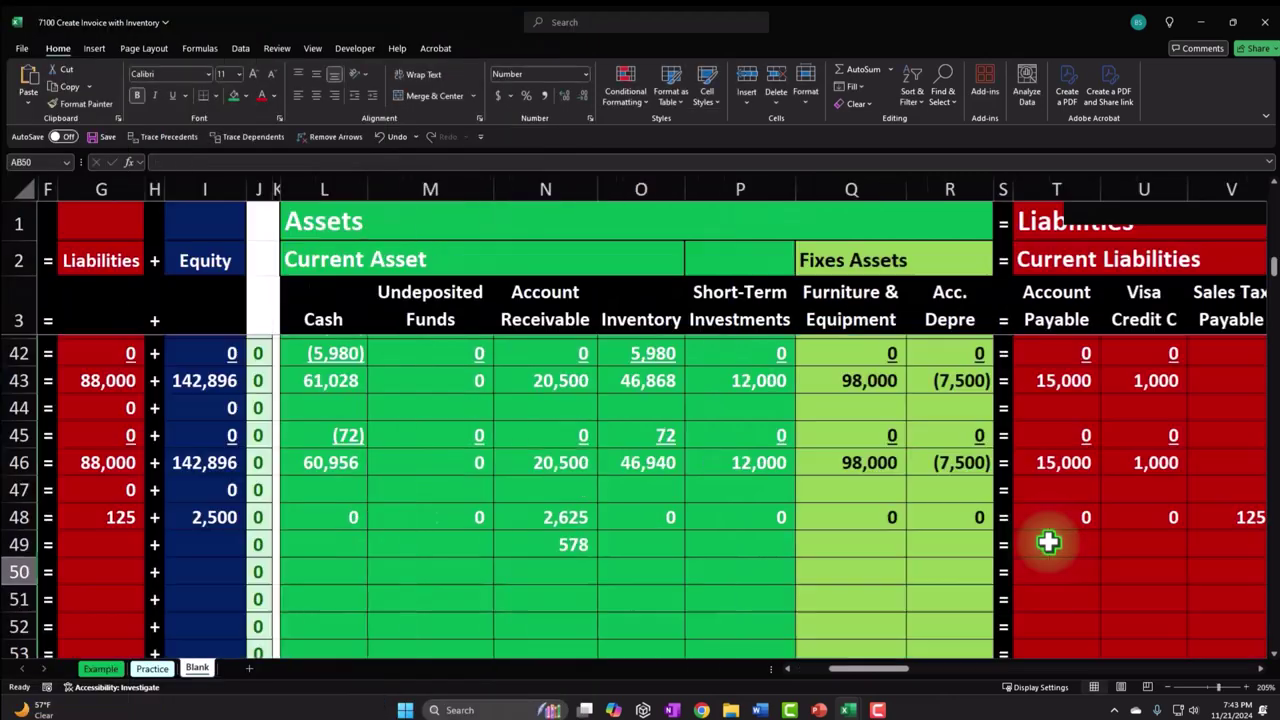
Record the EPR line's sales tax in V49 of the Sales Tax Payable column with the formula =C49*1*0.05
key(Left)
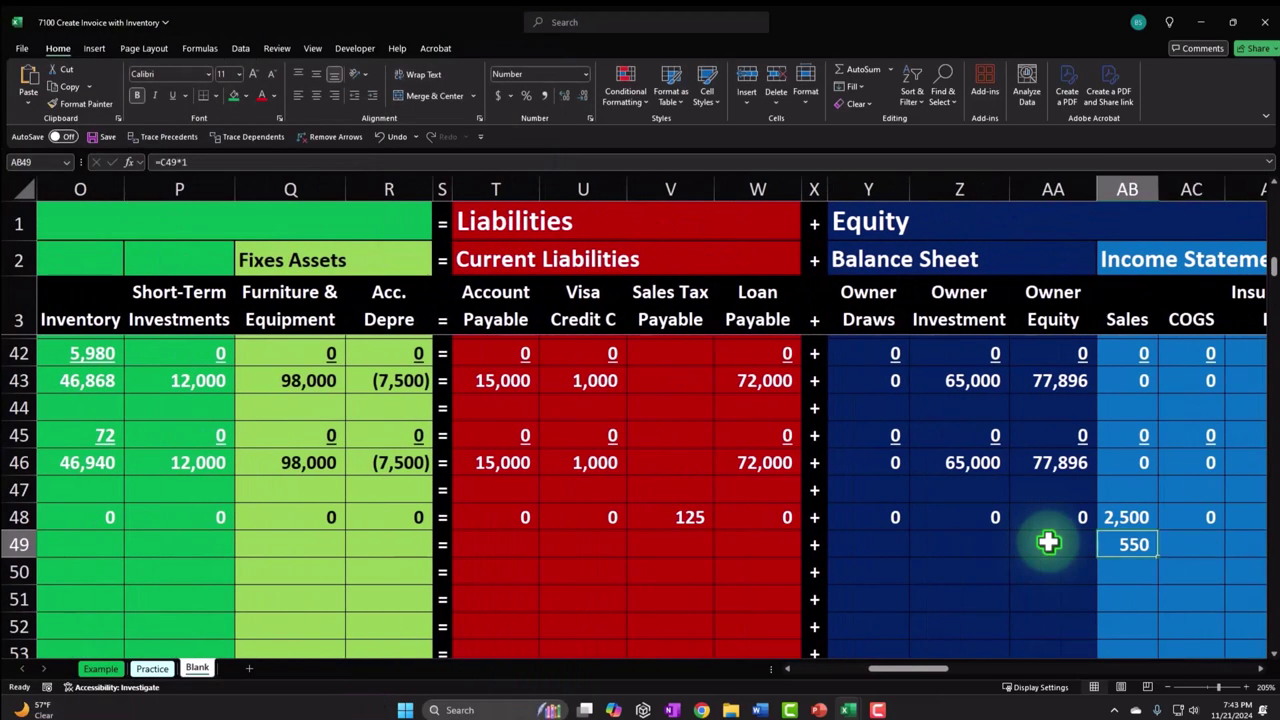
key(Left)
key(Left)
key(Left)
key(Left)
key(Left)
key(Left)
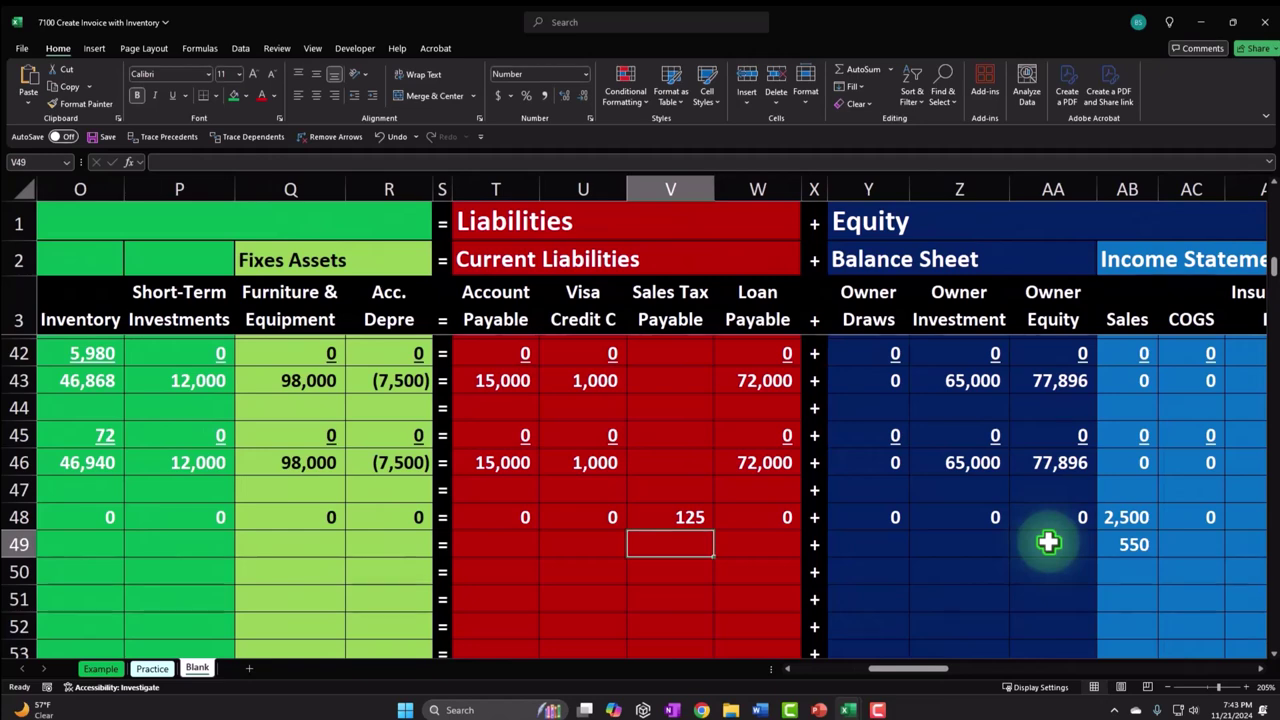
text(=)
key(Left)
key(Left)
key(Left)
key(Left)
key(Left)
key(Left)
key(Left)
key(Left)
key(Left)
key(Left)
key(Left)
key(Left)
key(Left)
key(Left)
key(Left)
key(Left)
key(Left)
key(Left)
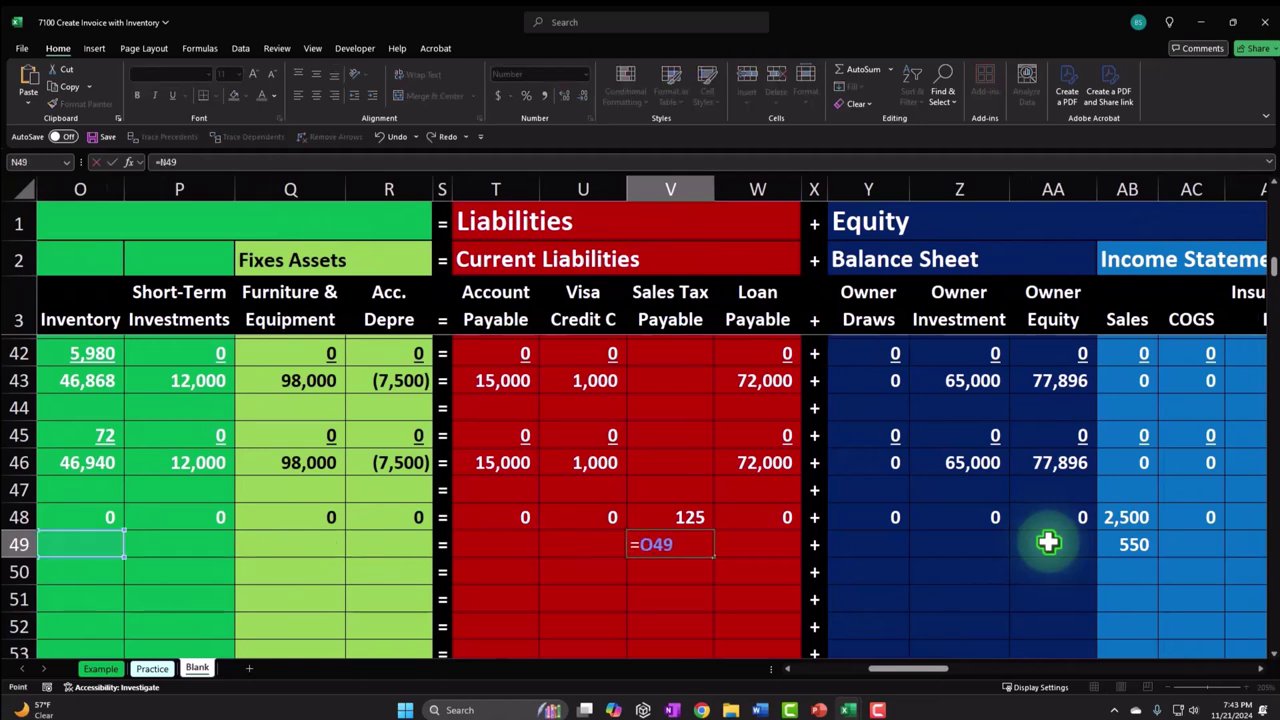
key(Left)
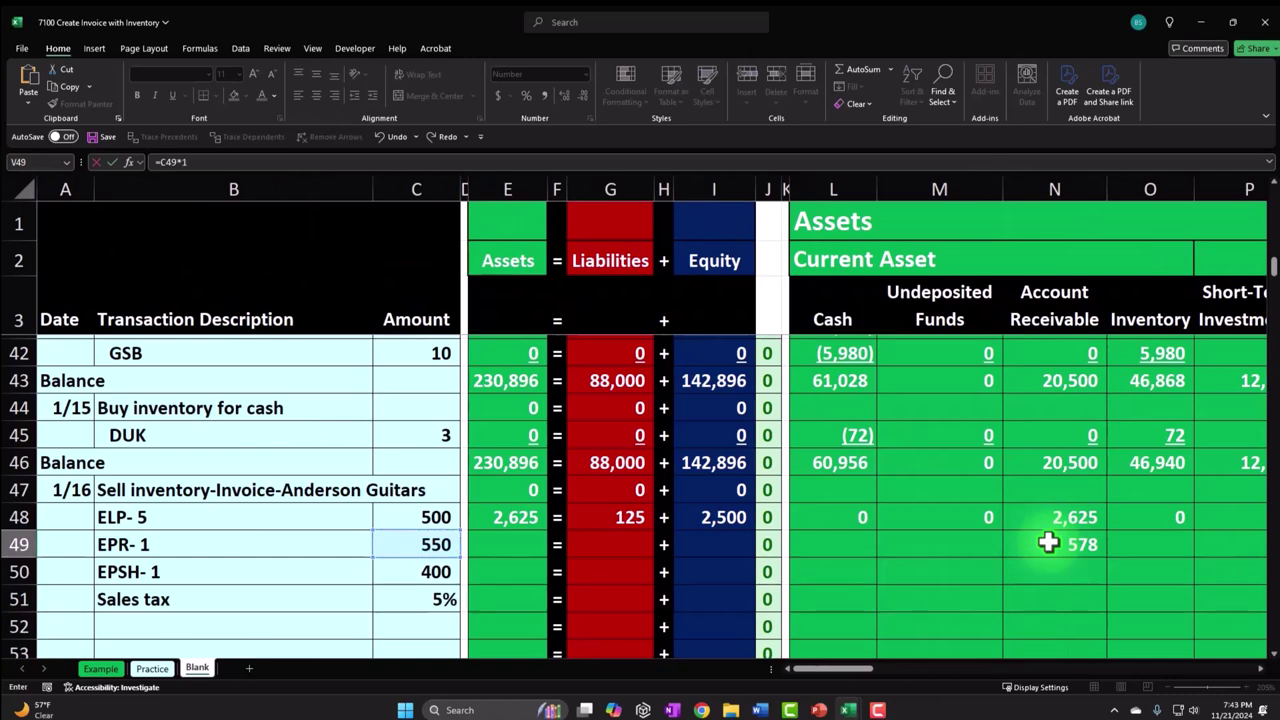
key(Return)
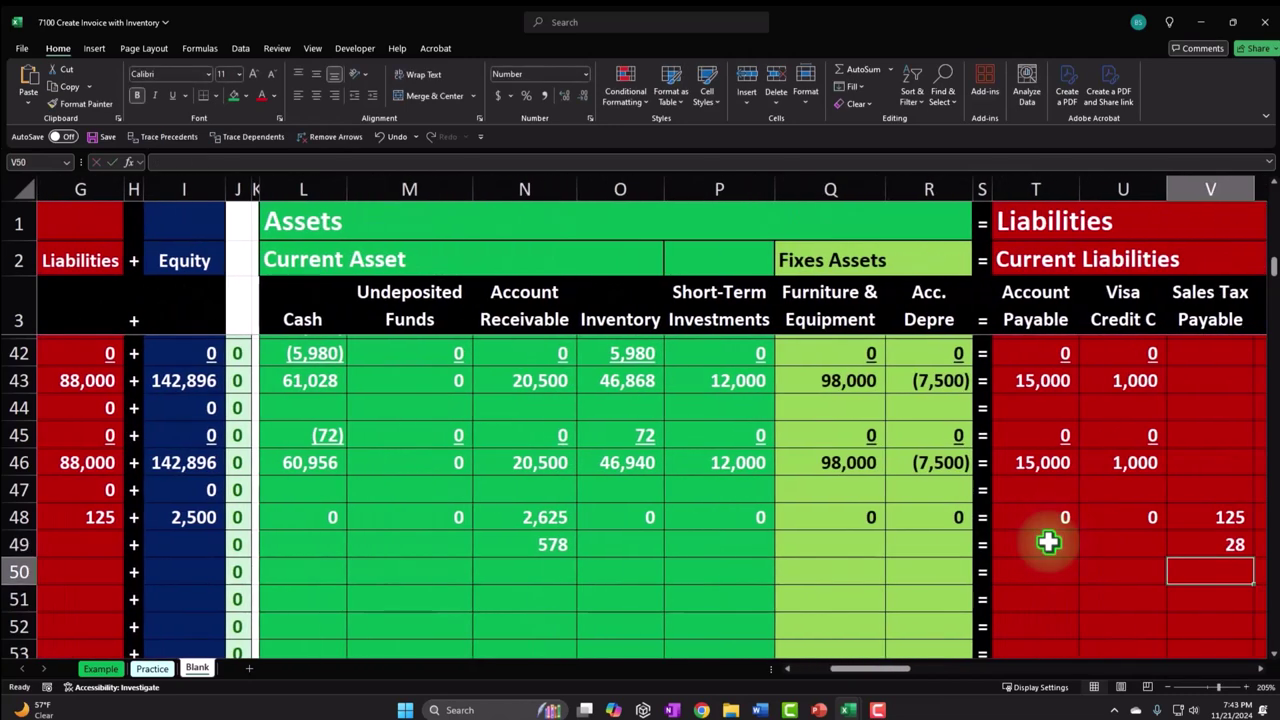
Check the EPR line's sales tax formula in V49
key(Right)
key(Right)
key(Right)
key(Right)
click(926, 545)
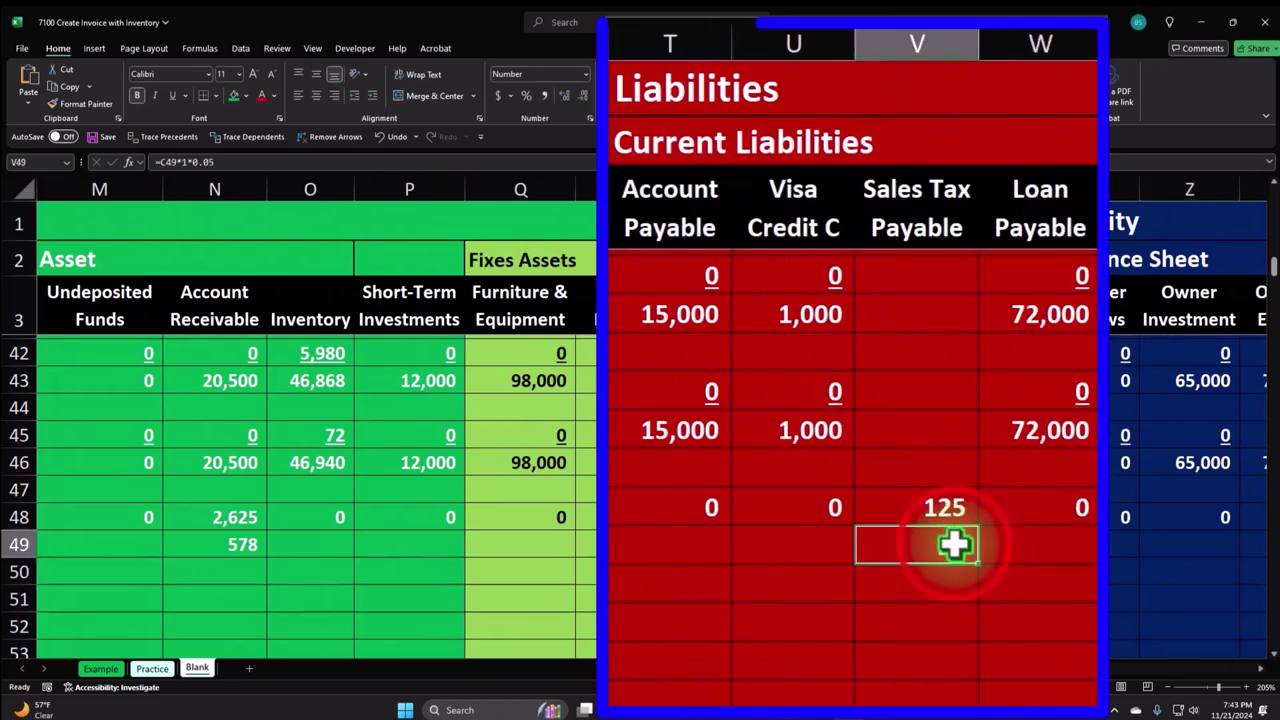
double_click(926, 545)
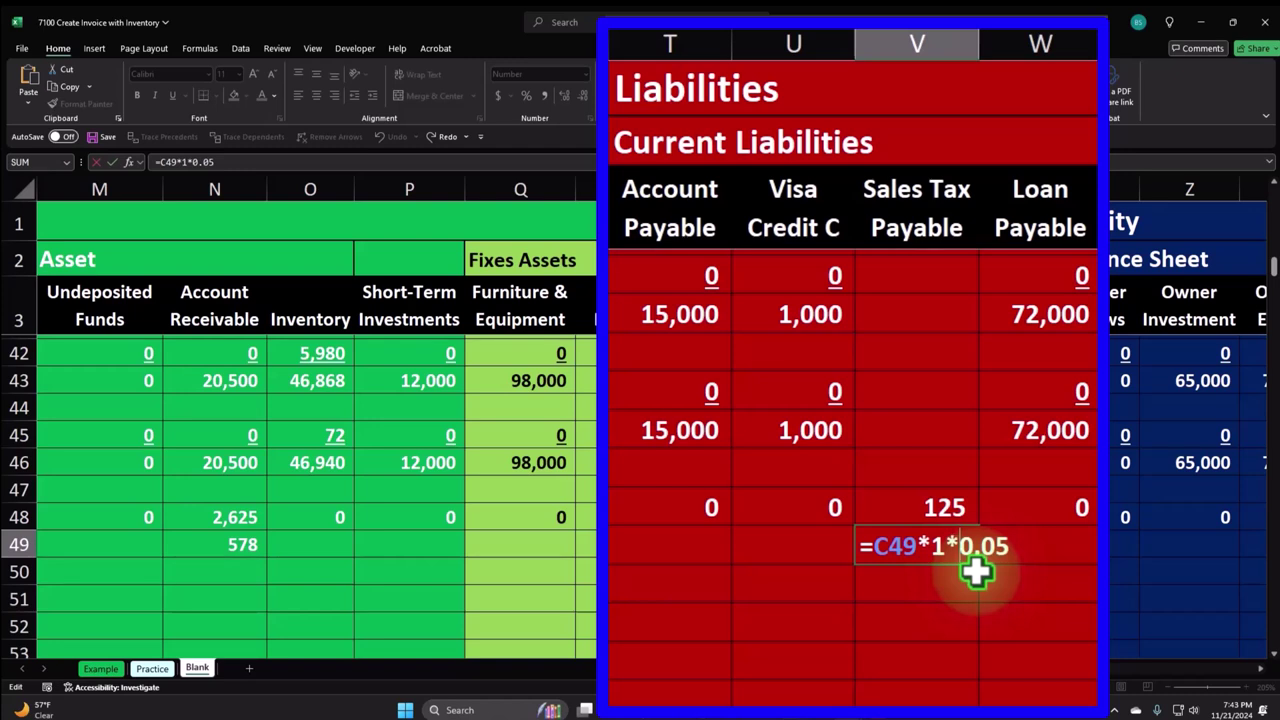
key(Return)
Compare the EPR line's Sales, Sales Tax Payable and Account Receivable amounts across row 49
key(Right)
key(Right)
key(Right)
key(Right)
key(Right)
key(Right)
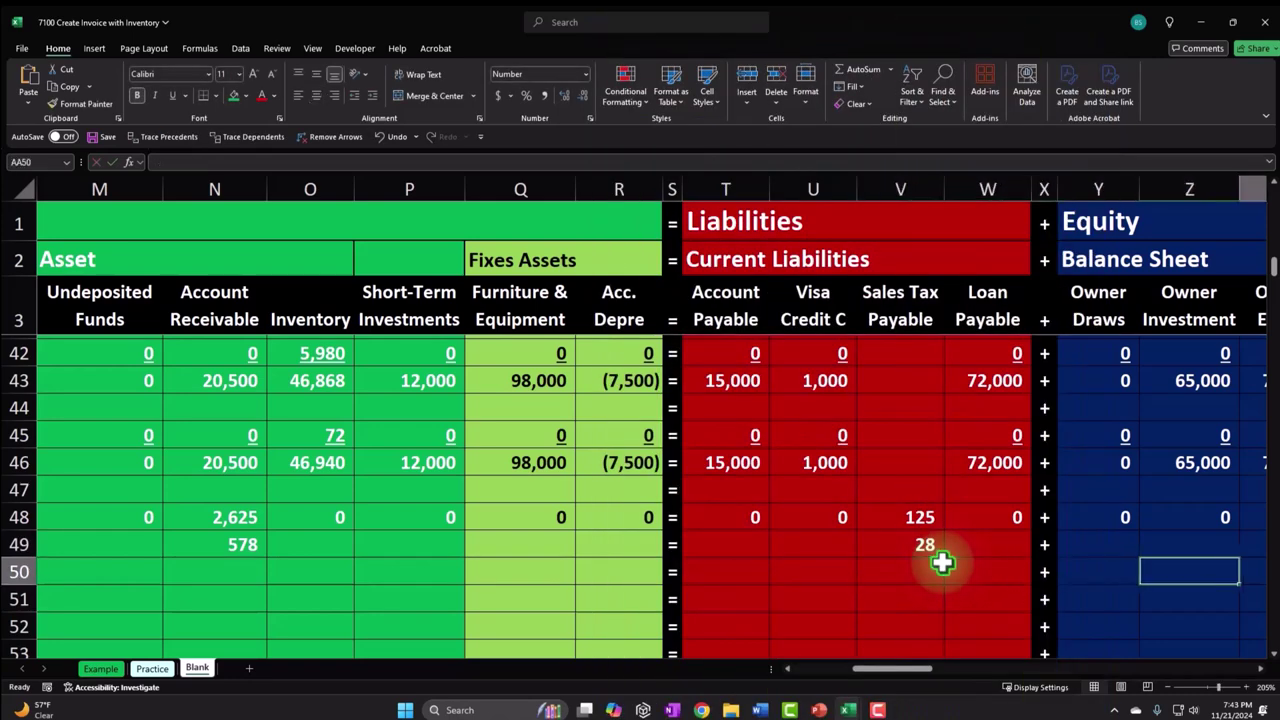
key(Up)
key(Left)
key(Left)
key(Left)
key(Left)
key(Left)
key(Left)
key(Left)
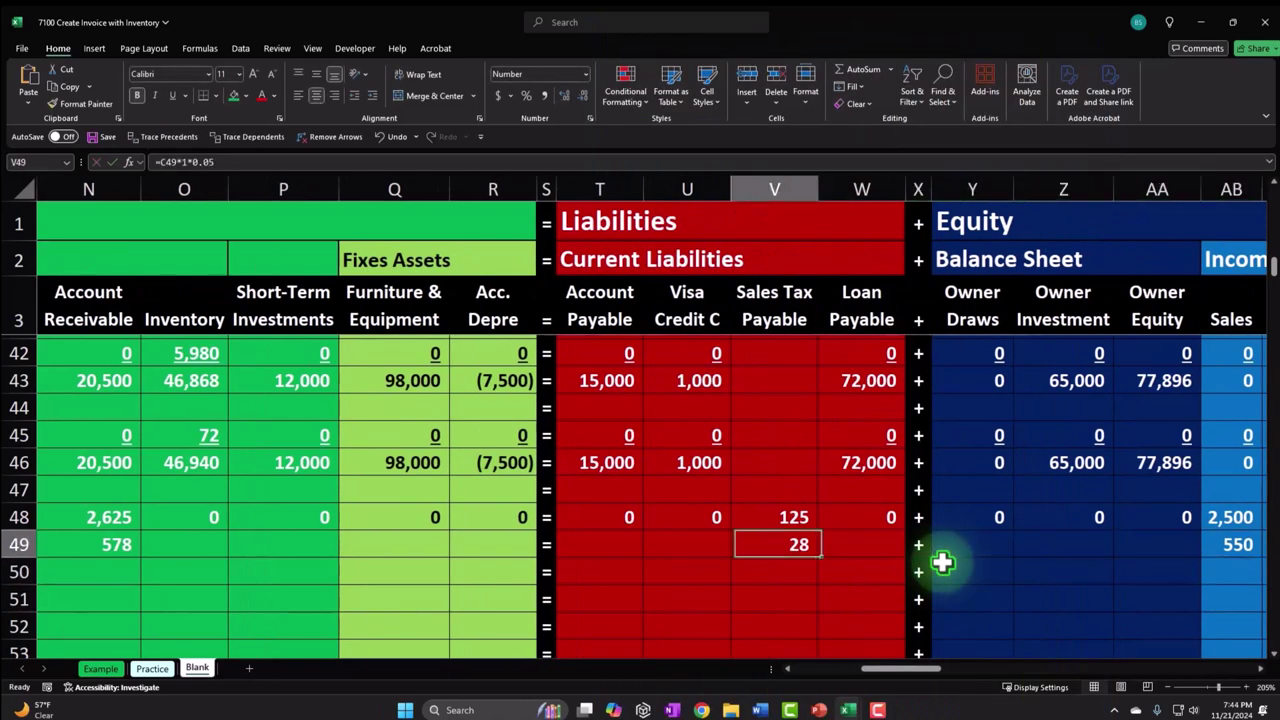
key(Left)
key(Left)
key(Left)
key(Left)
key(Left)
key(Left)
key(Left)
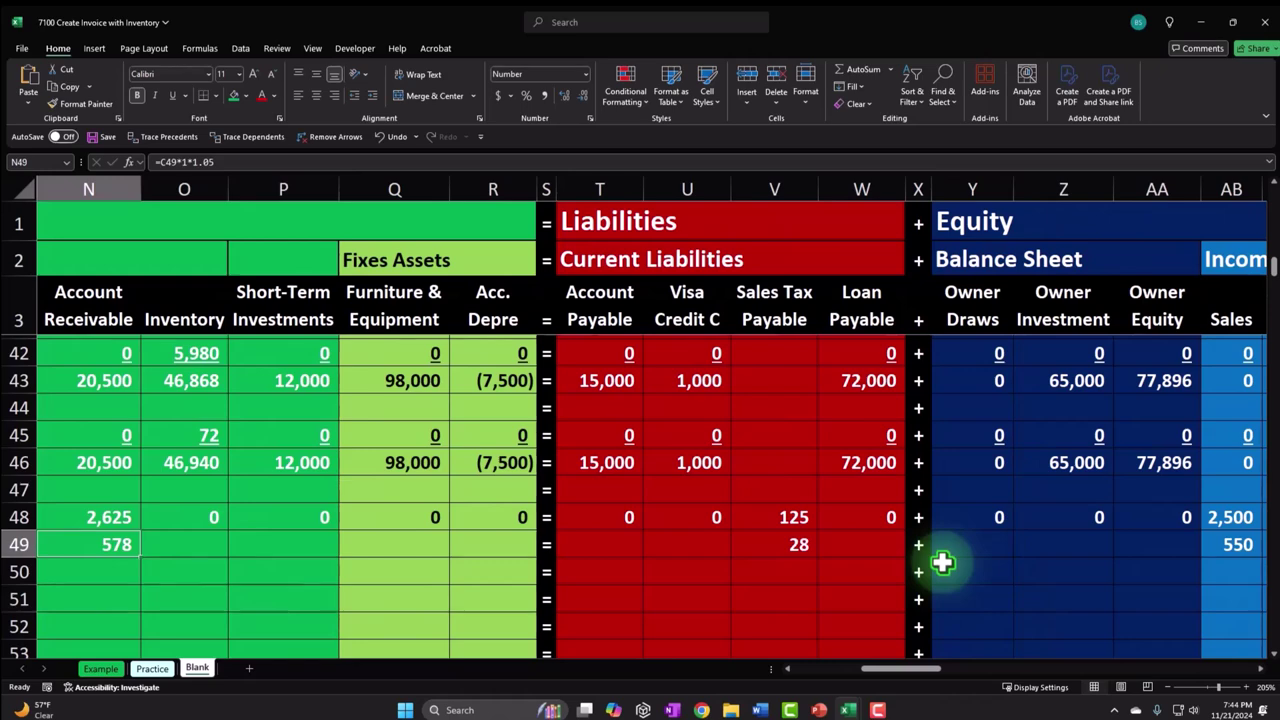
Copy the Assets, Liabilities and Equity summary formulas in E48, G48 and I48 down to row 49
key(Left)
key(Left)
key(Left)
key(Left)
key(Left)
key(Left)
key(Left)
key(Left)
key(Left)
key(Left)
key(Left)
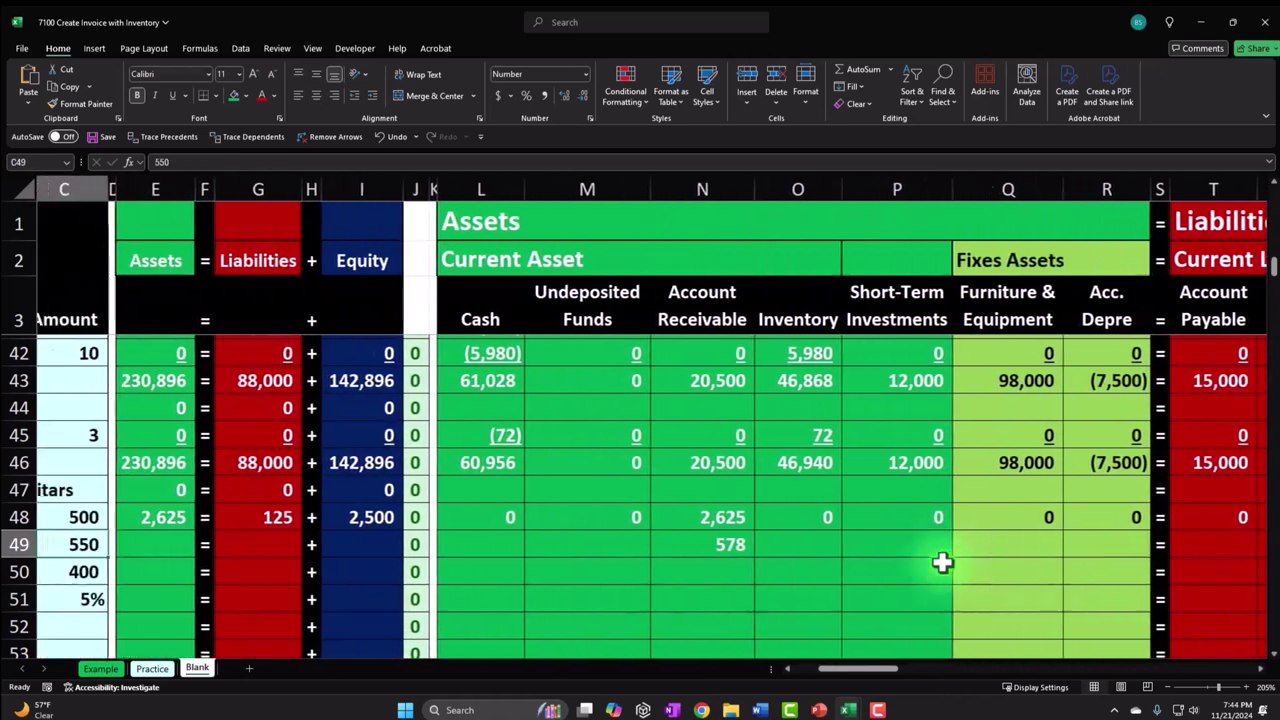
key(Left)
key(Left)
click(525, 516)
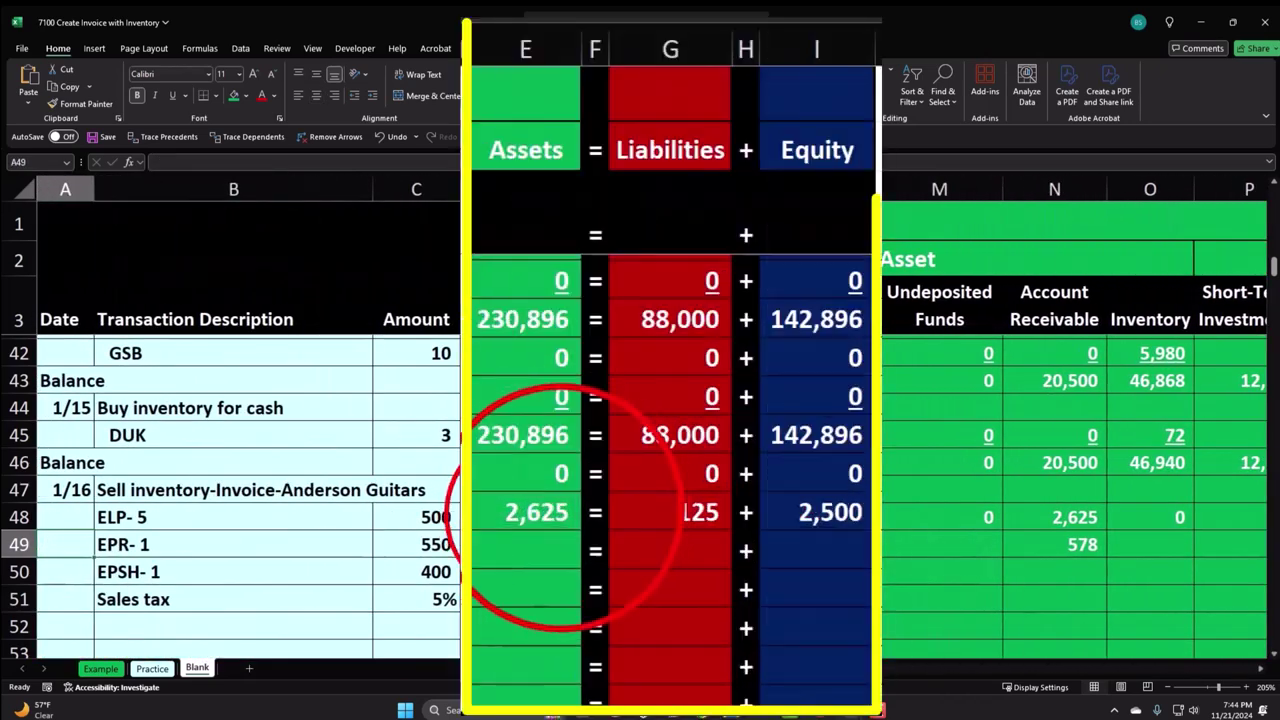
click(582, 525)
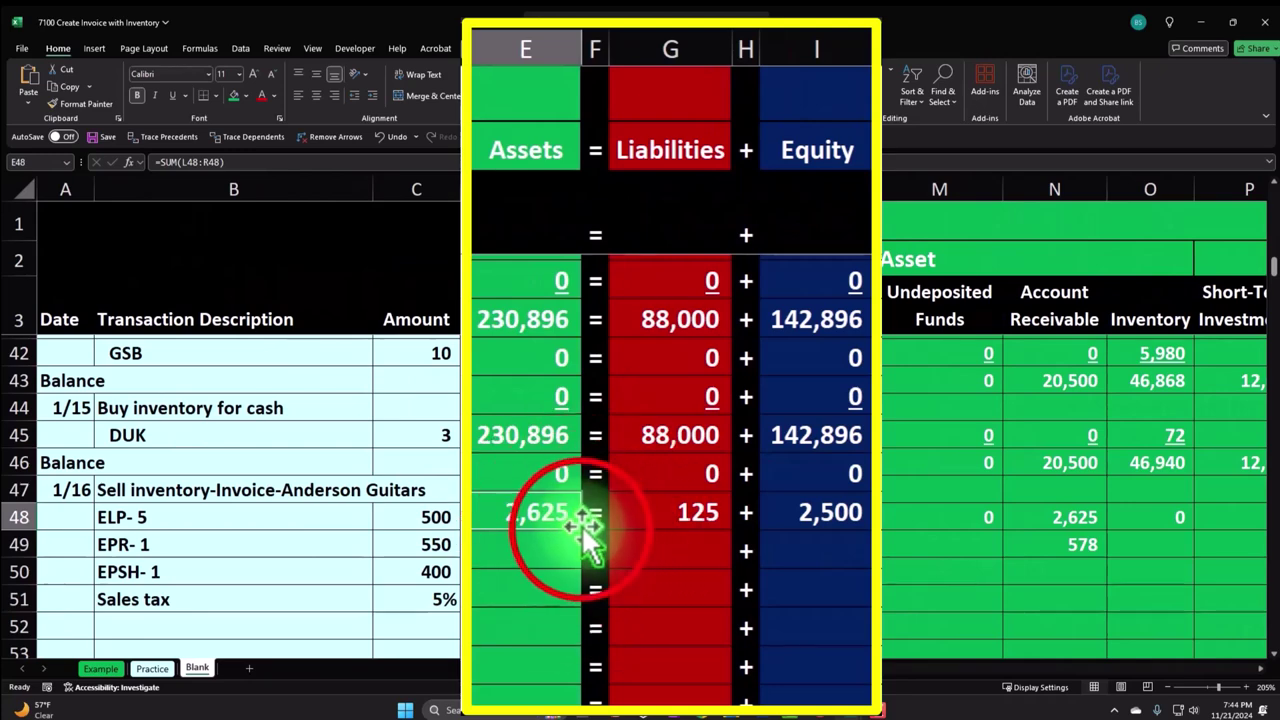
drag(586, 528, 586, 552)
click(700, 514)
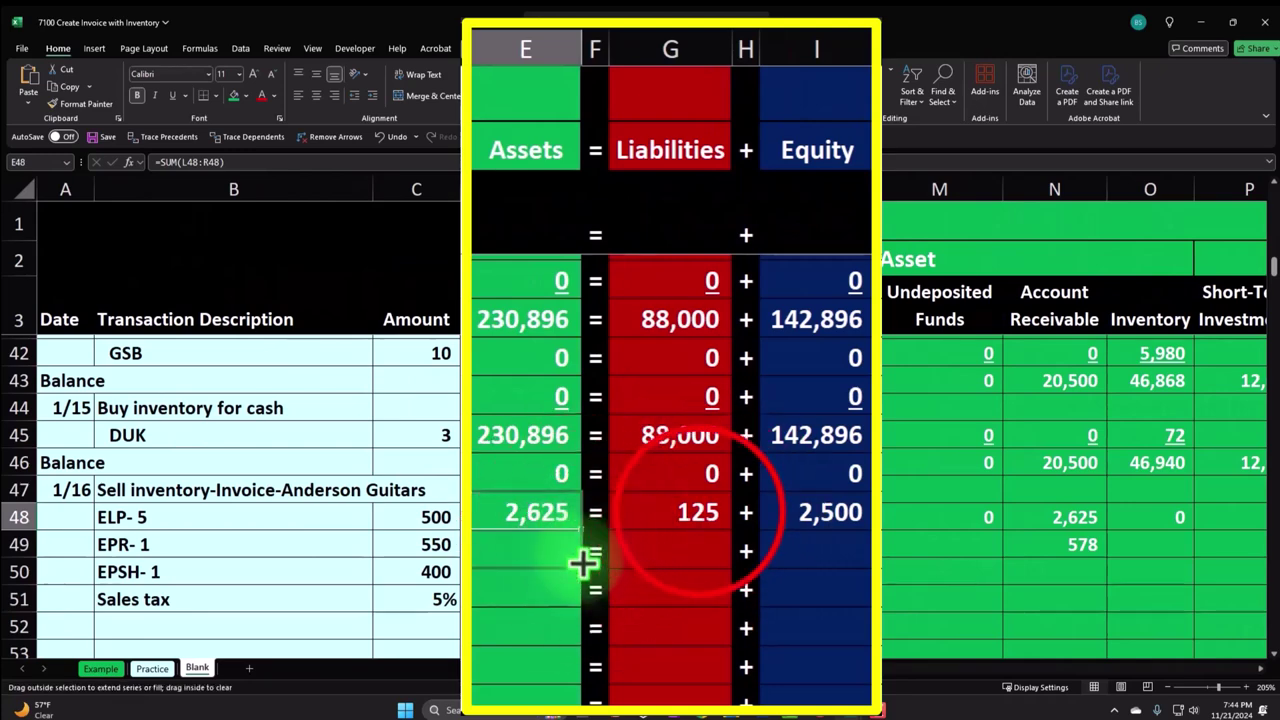
click(729, 523)
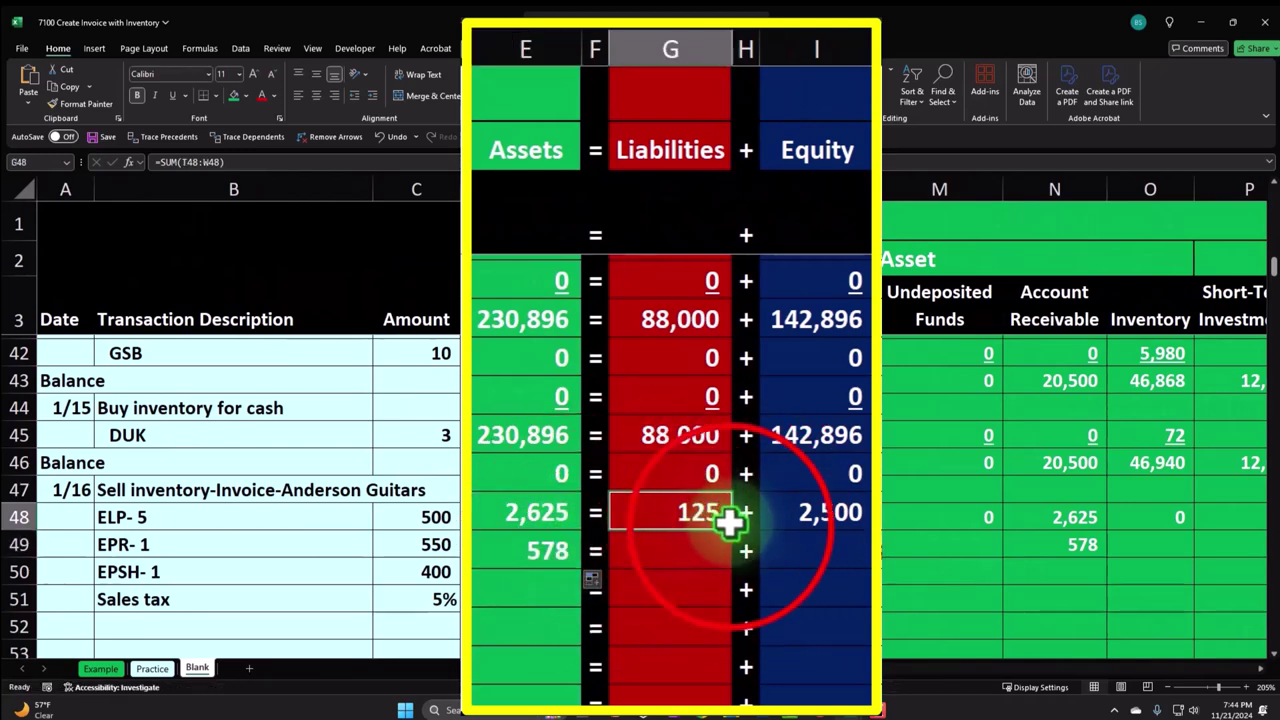
click(836, 518)
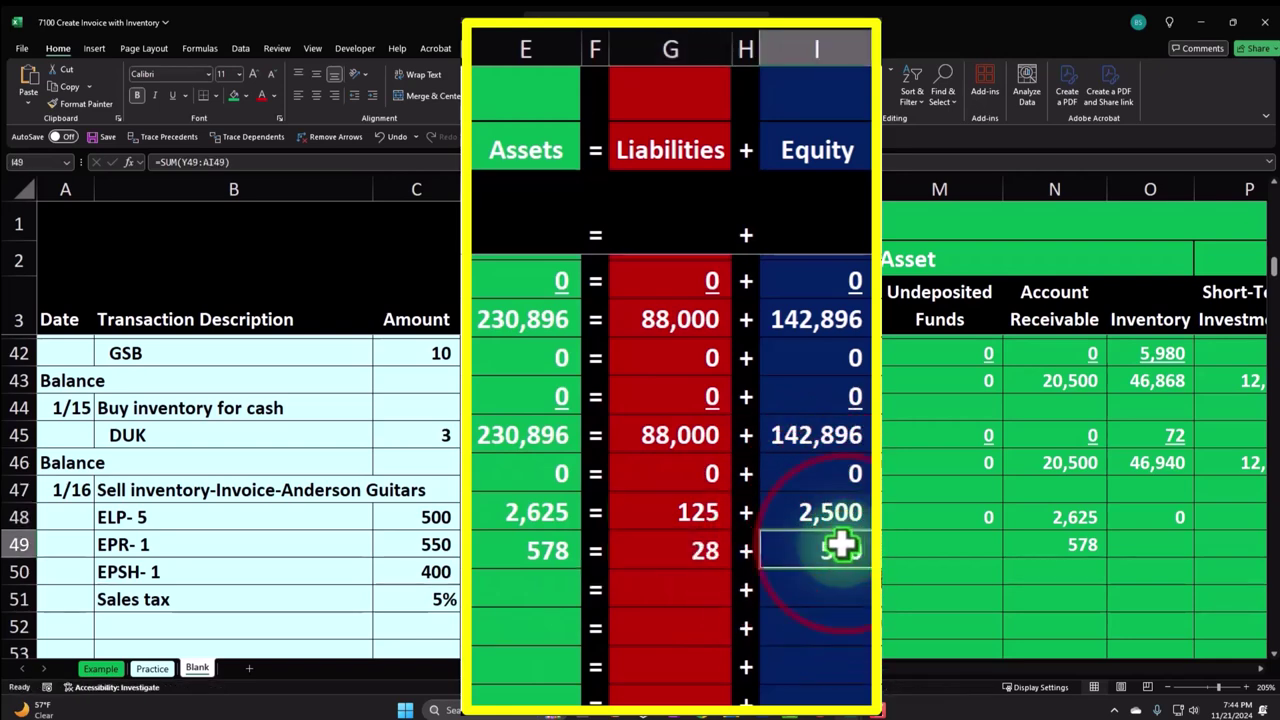
Enter 0 in row 49 for every asset column except Account Receivable, from Cash through Acc. Depre
key(Right)
key(Right)
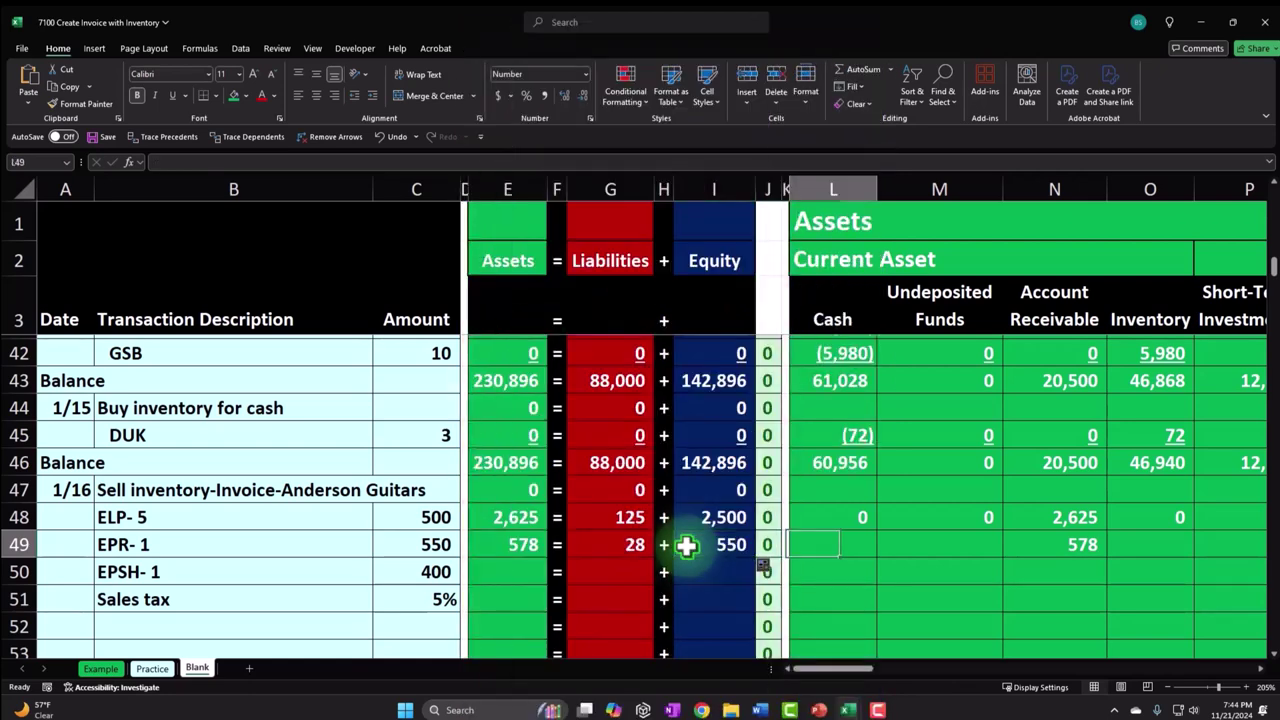
text(0)
key(Right)
text(0)
key(Right)
key(Right)
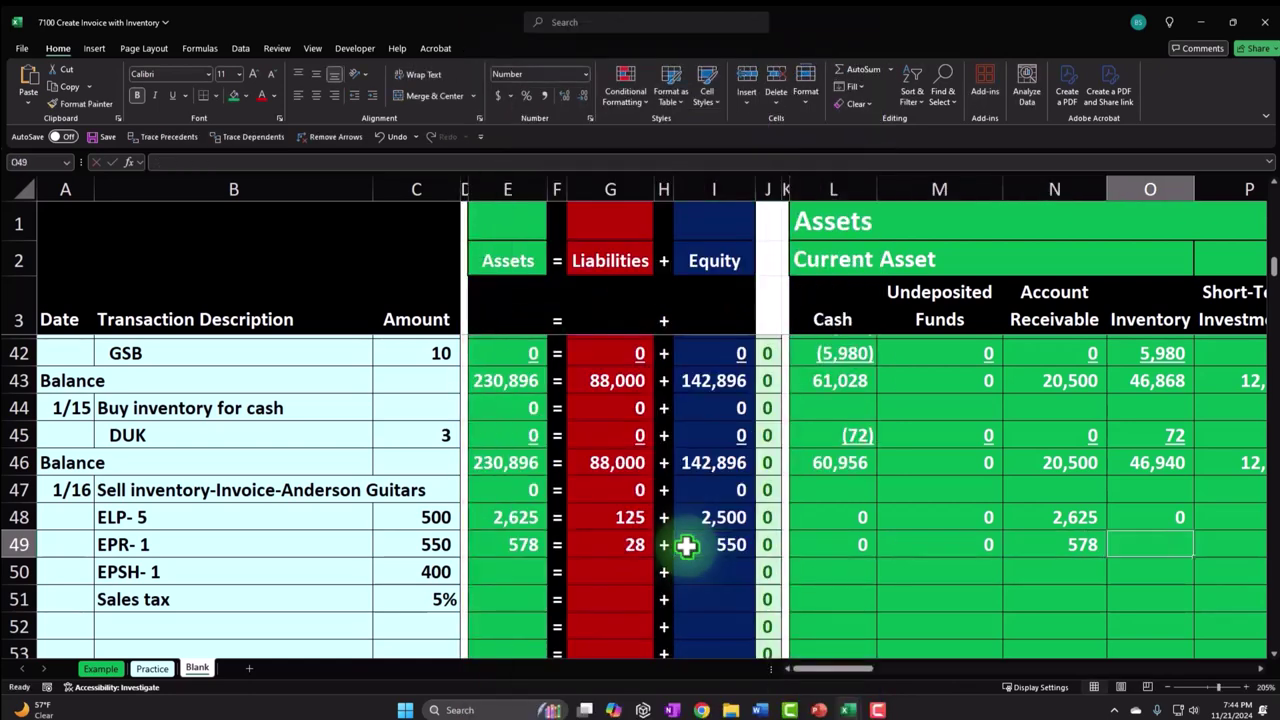
text(0)
key(Right)
text(0)
key(Right)
text(0)
key(Right)
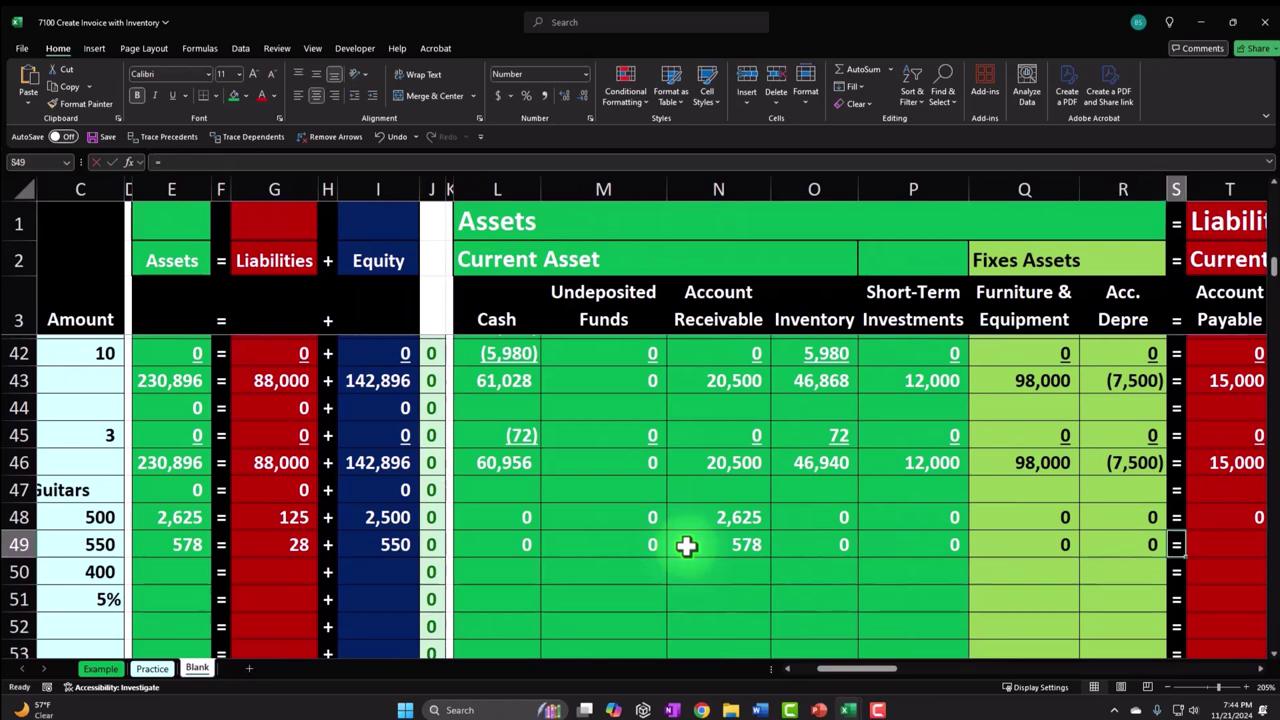
Enter 0 in row 49 for Account Payable, Visa Credit C and Loan Payable
key(Right)
text(0)
key(Right)
text(0)
key(Right)
text(28)
key(Right)
text(0)
key(Right)
Enter 0 in row 49 for Owner Draws, Owner Investment and Owner Equity
key(Right)
text(0)
key(Right)
text(0)
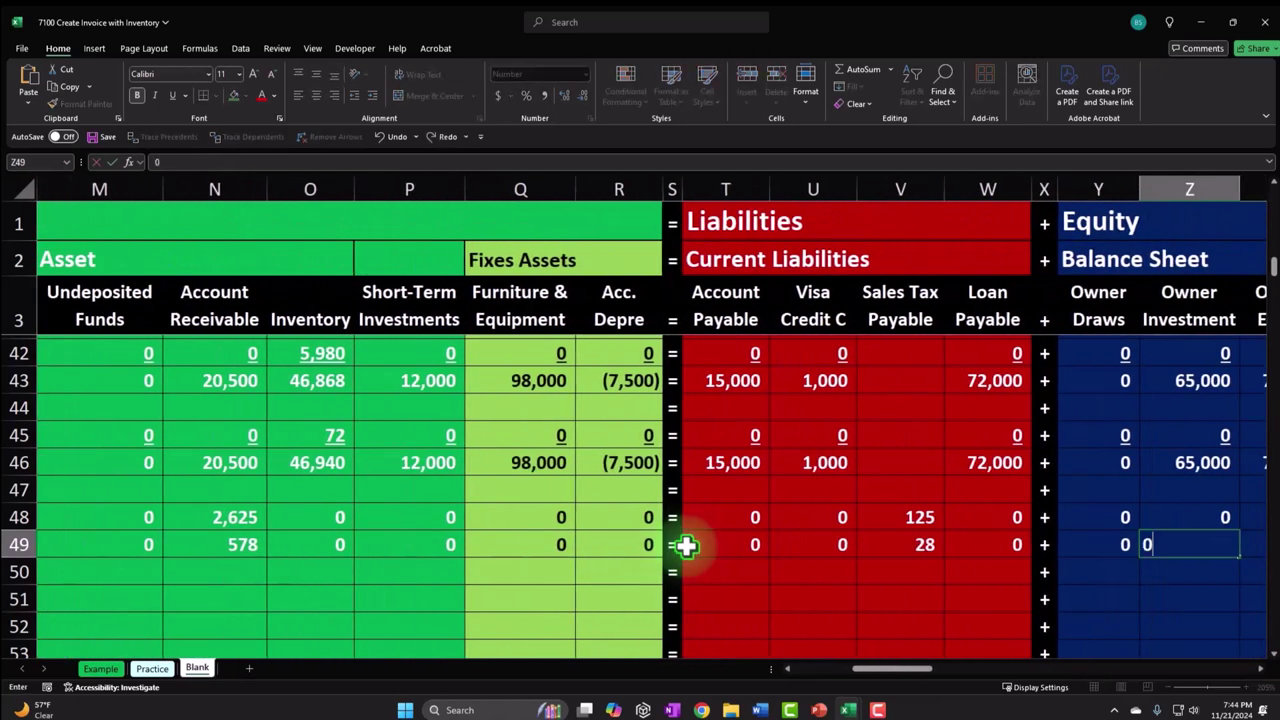
key(Right)
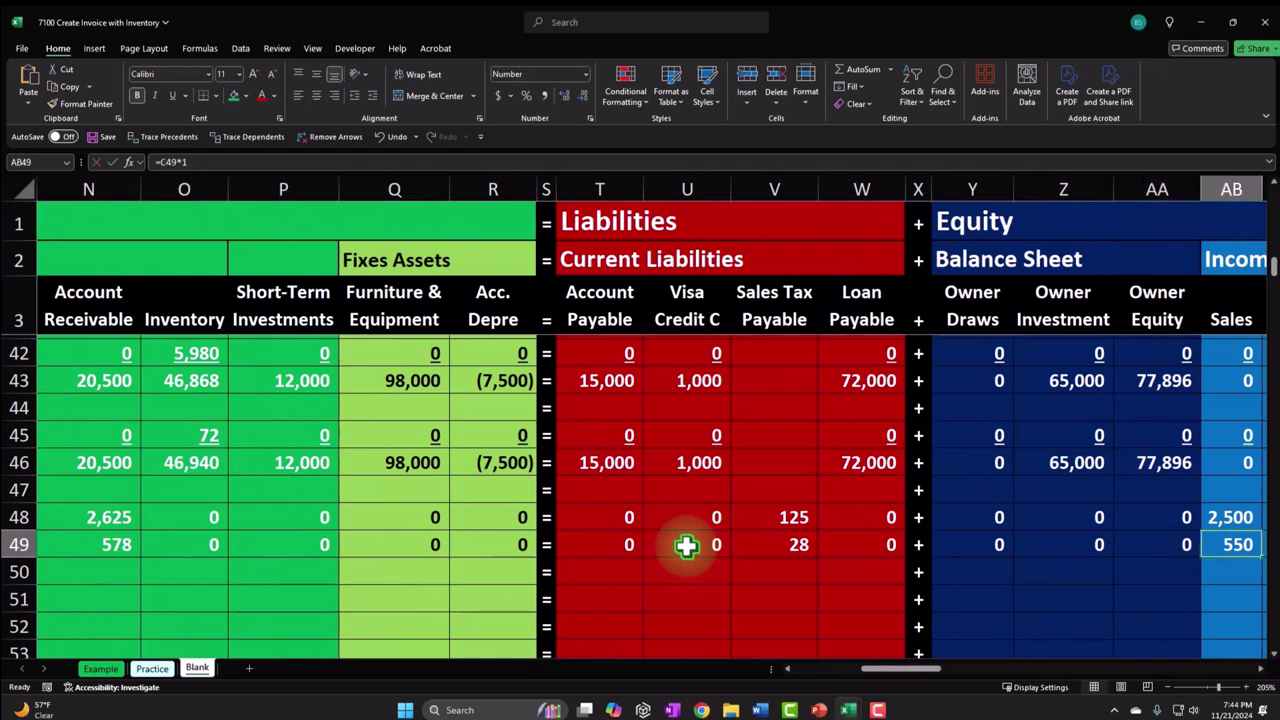
Enter 0 in row 49 for every income statement column after Sales, from COGS through Utilities
key(Right)
text(0)
key(Right)
text(0)
key(Right)
text(0)
key(Right)
text(0)
key(Right)
text(0)
key(Right)
text(0)
key(Right)
text(0)
key(Right)
key(Right)
key(Right)
key(Right)
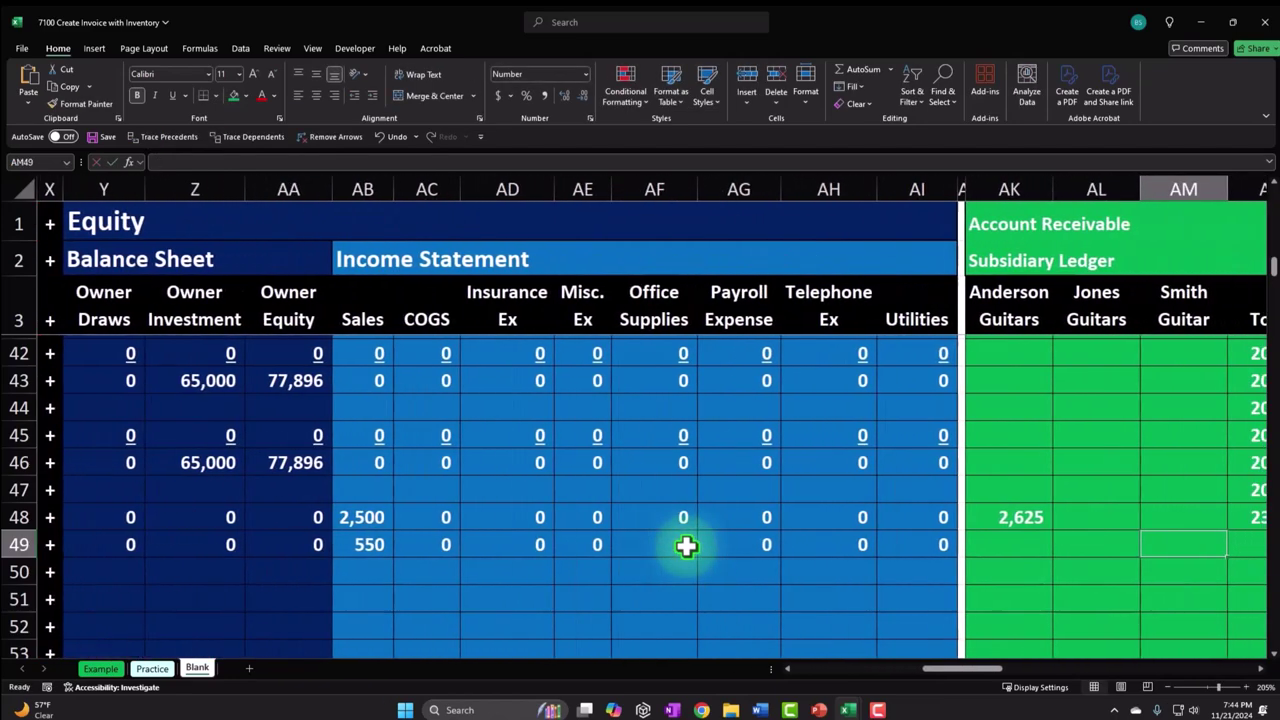
Check that Assets equal Liabilities plus Equity in the row 49 summary columns
key(Left)
key(Left)
key(Left)
key(Left)
key(Left)
key(Left)
key(Left)
key(Left)
key(Left)
key(Left)
key(Left)
key(Left)
key(Left)
key(Left)
key(Left)
key(Left)
key(Left)
key(Left)
key(Left)
key(Left)
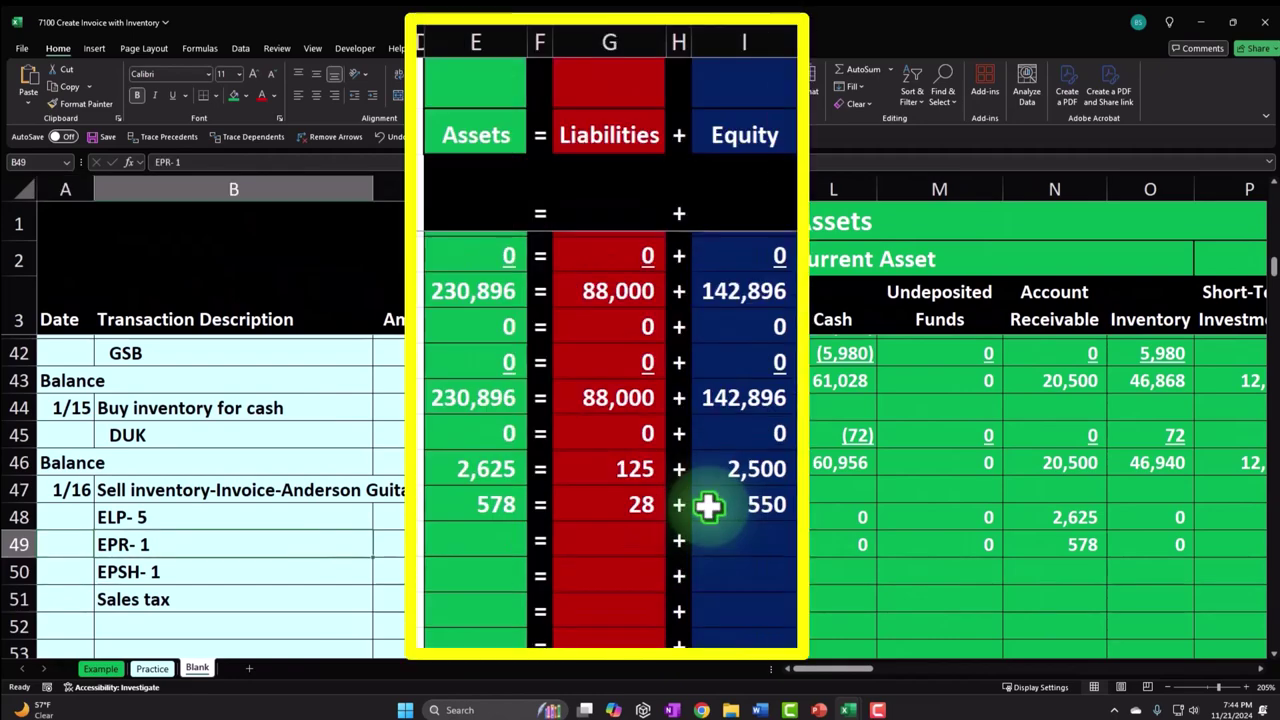
key(Right)
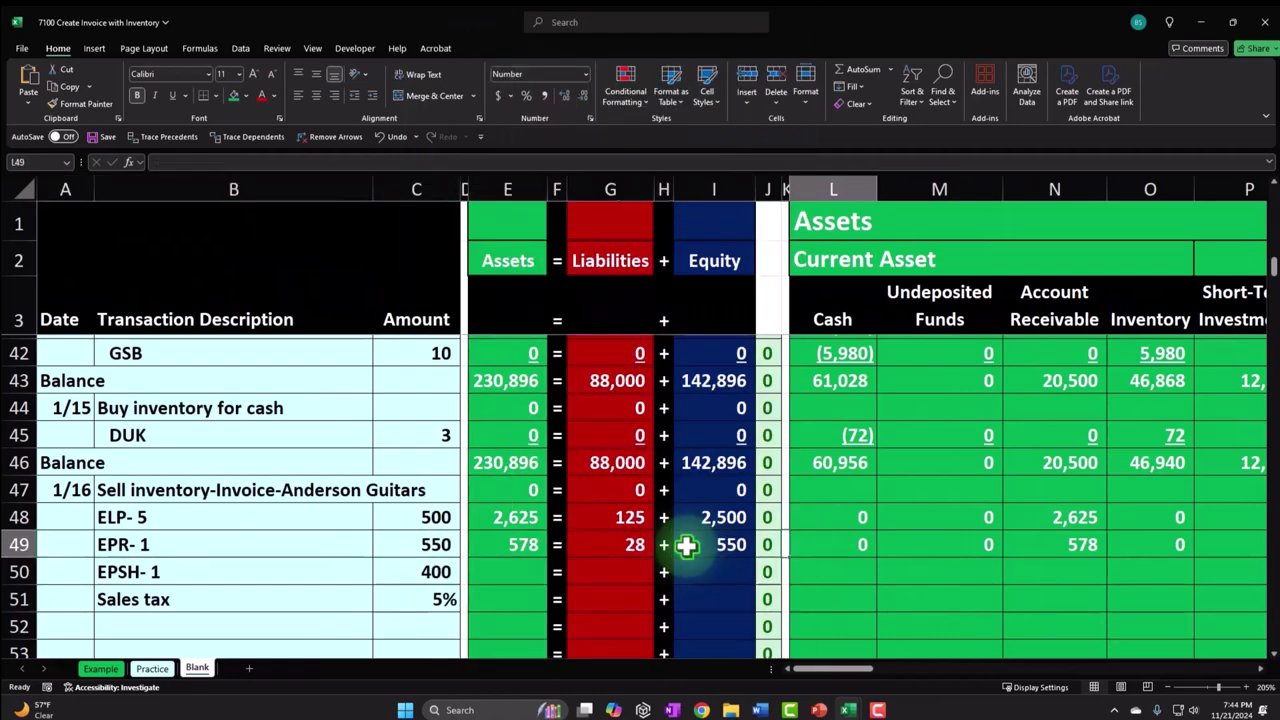
Post the EPR- 1 receivable to Anderson Guitars in the subsidiary ledger by linking AK49 to N49
key(Right)
key(Right)
key(Right)
key(Right)
key(Right)
key(Right)
key(Right)
key(Right)
key(Right)
key(Right)
key(Right)
key(Right)
key(Right)
key(Right)
key(Right)
key(Right)
key(Right)
key(Right)
key(Right)
key(Right)
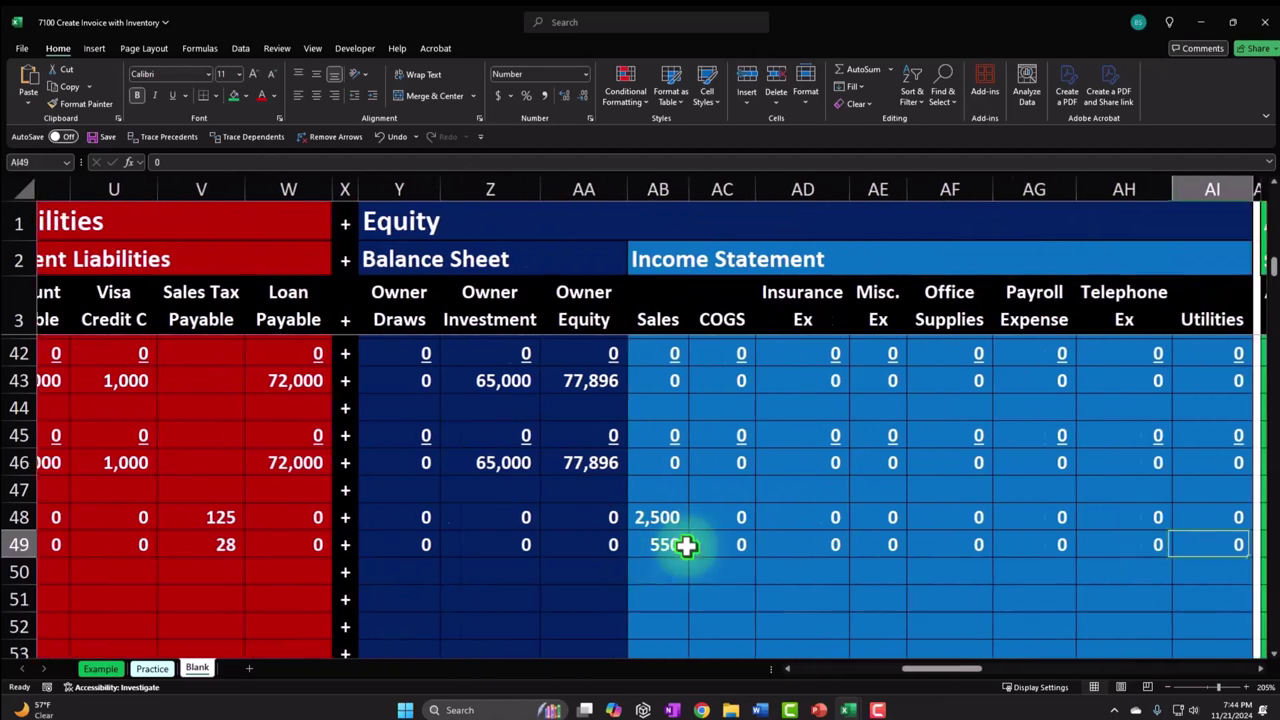
key(Right)
key(Right)
key(Right)
key(Right)
key(Right)
key(Right)
key(Right)
key(Right)
key(Right)
key(Right)
key(Right)
key(Left)
key(Left)
key(Left)
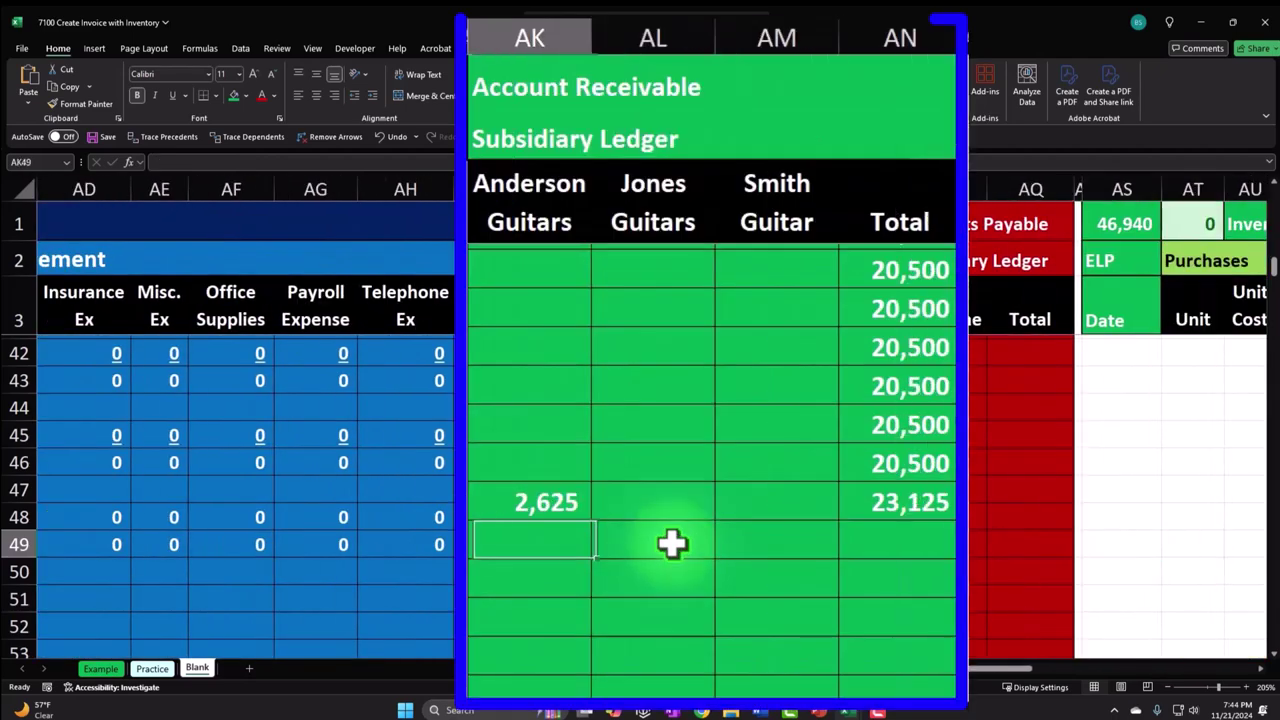
text(=)
key(Left)
key(Left)
key(Left)
key(Left)
key(Left)
key(Left)
key(Left)
key(Left)
key(Left)
key(Left)
key(Left)
key(Left)
key(Left)
key(Left)
key(Left)
key(Left)
key(Left)
key(Left)
key(Left)
key(Left)
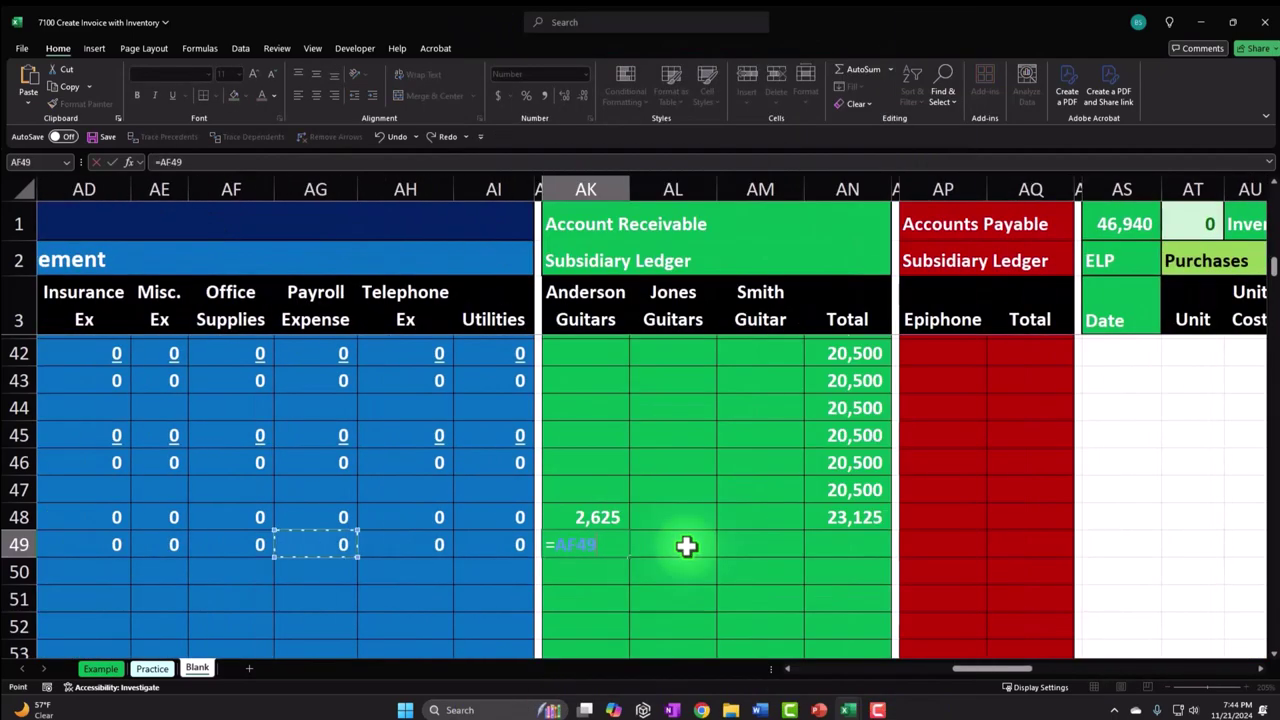
key(Right)
key(Right)
key(Right)
key(Right)
key(Right)
key(Right)
key(Right)
key(Right)
key(Right)
key(Right)
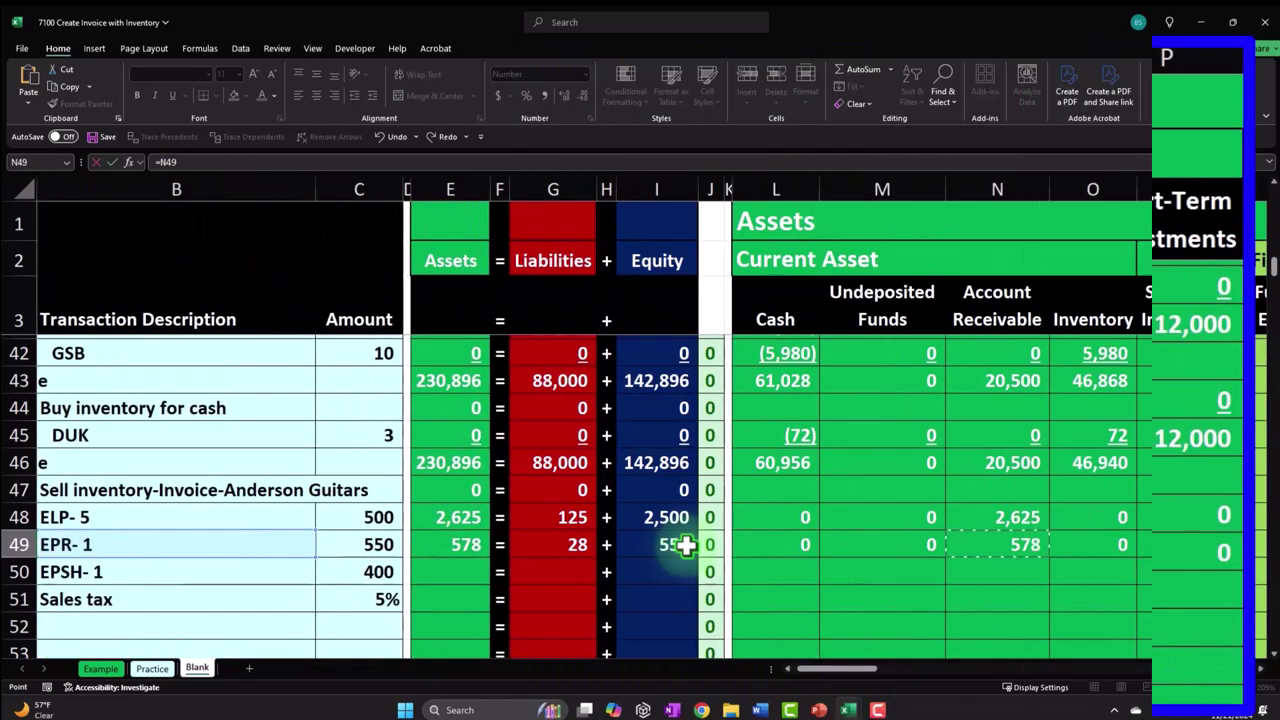
key(Return)
Copy the Account Receivable subsidiary ledger's running Total formula from AN48 down to AN49
key(Right)
key(Right)
key(Right)
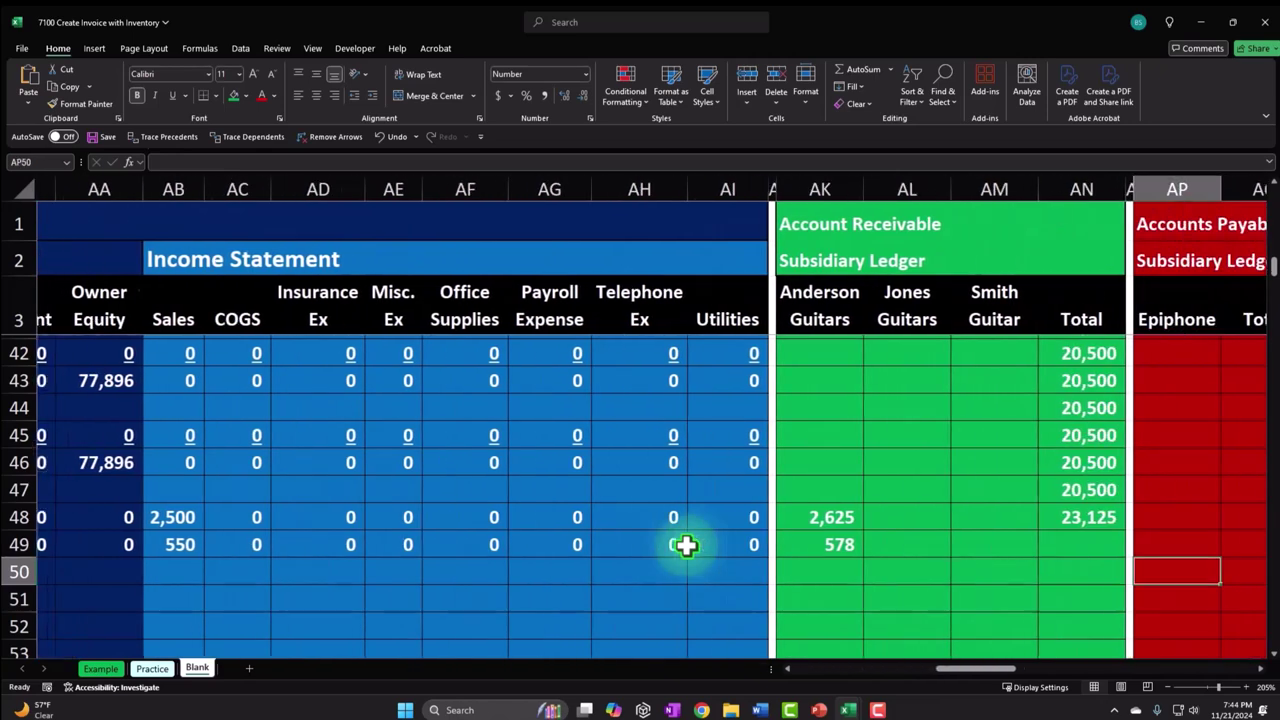
click(1221, 513)
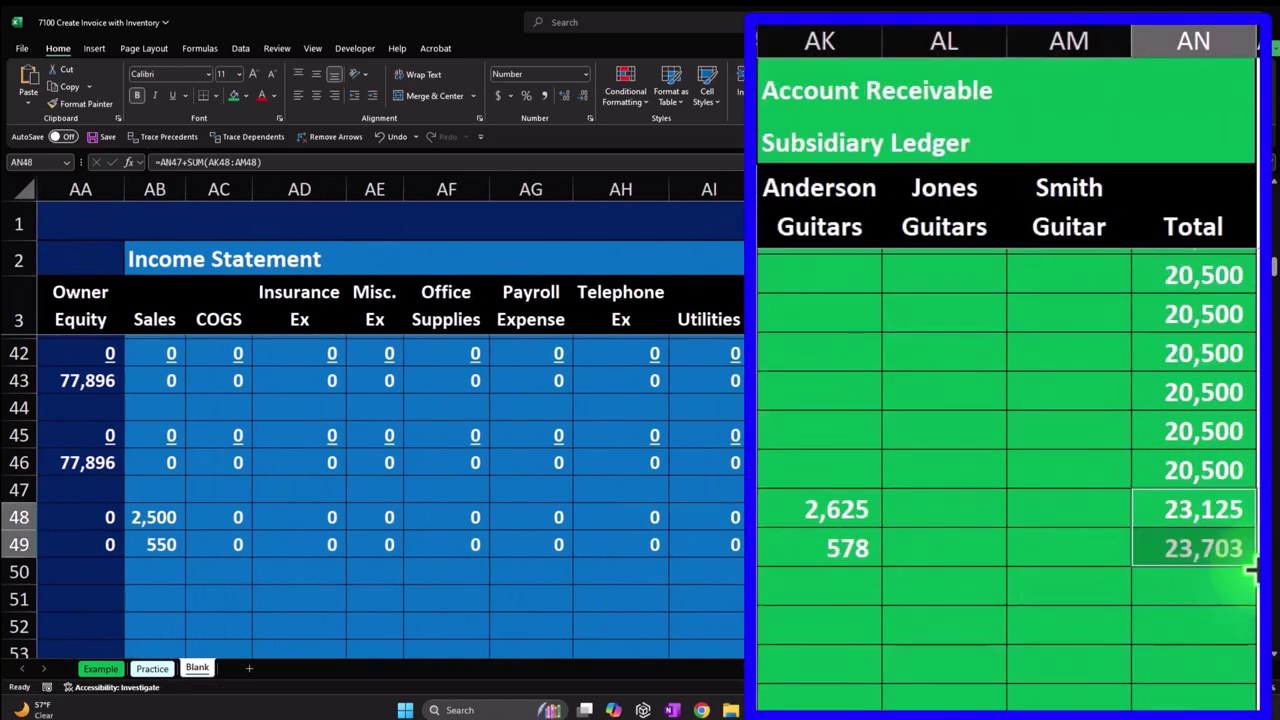
click(1200, 547)
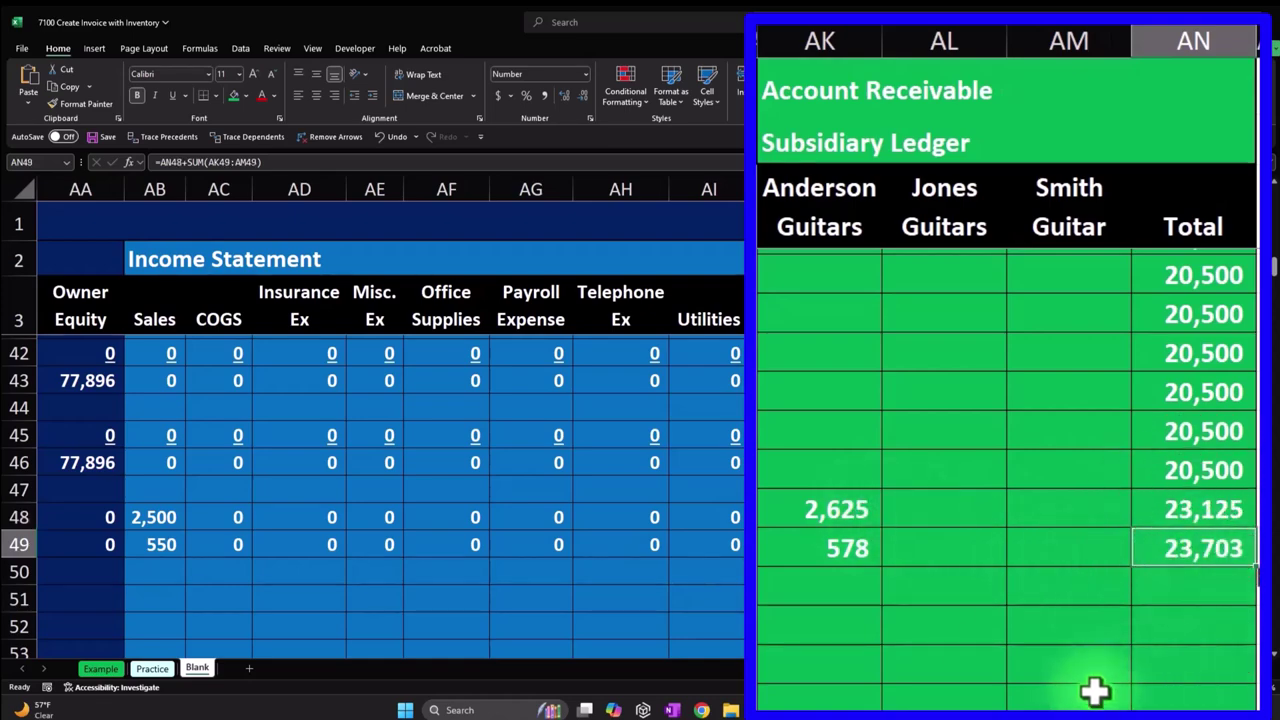
Check the sum of Account Receivable cells N46 to N49 against the subsidiary ledger total
drag(945, 668, 865, 668)
drag(626, 457, 620, 544)
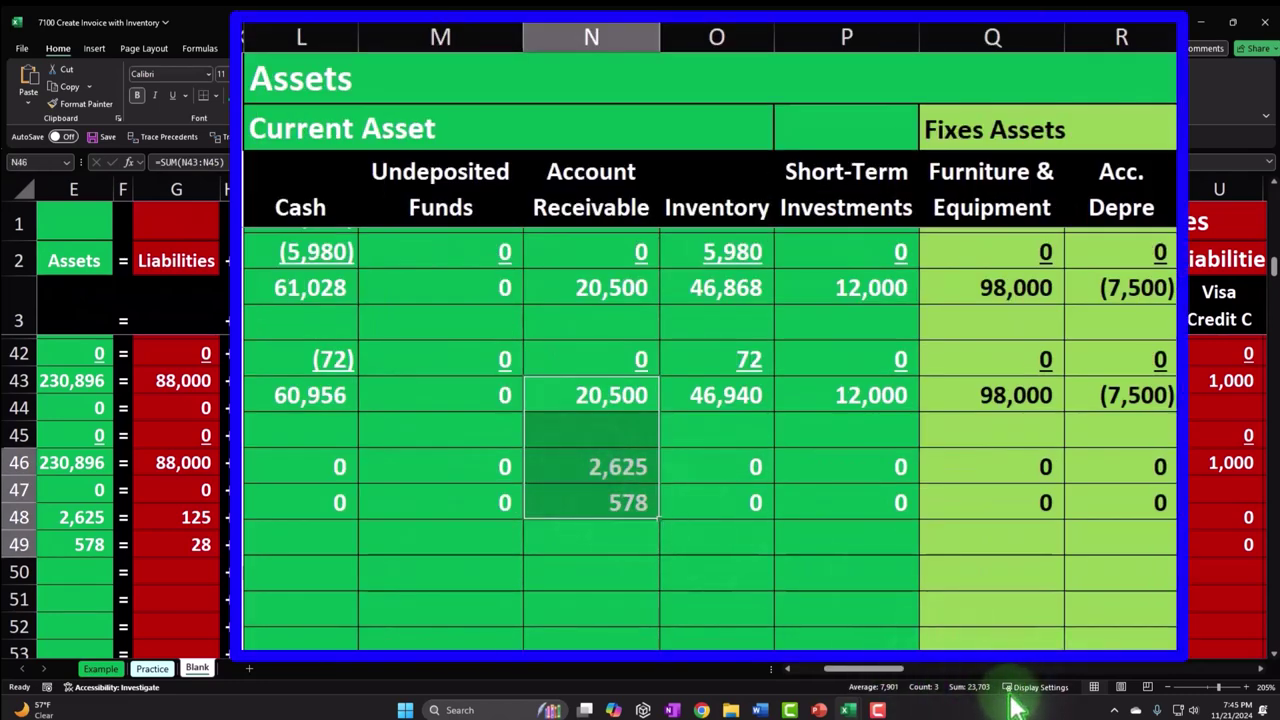
click(607, 502)
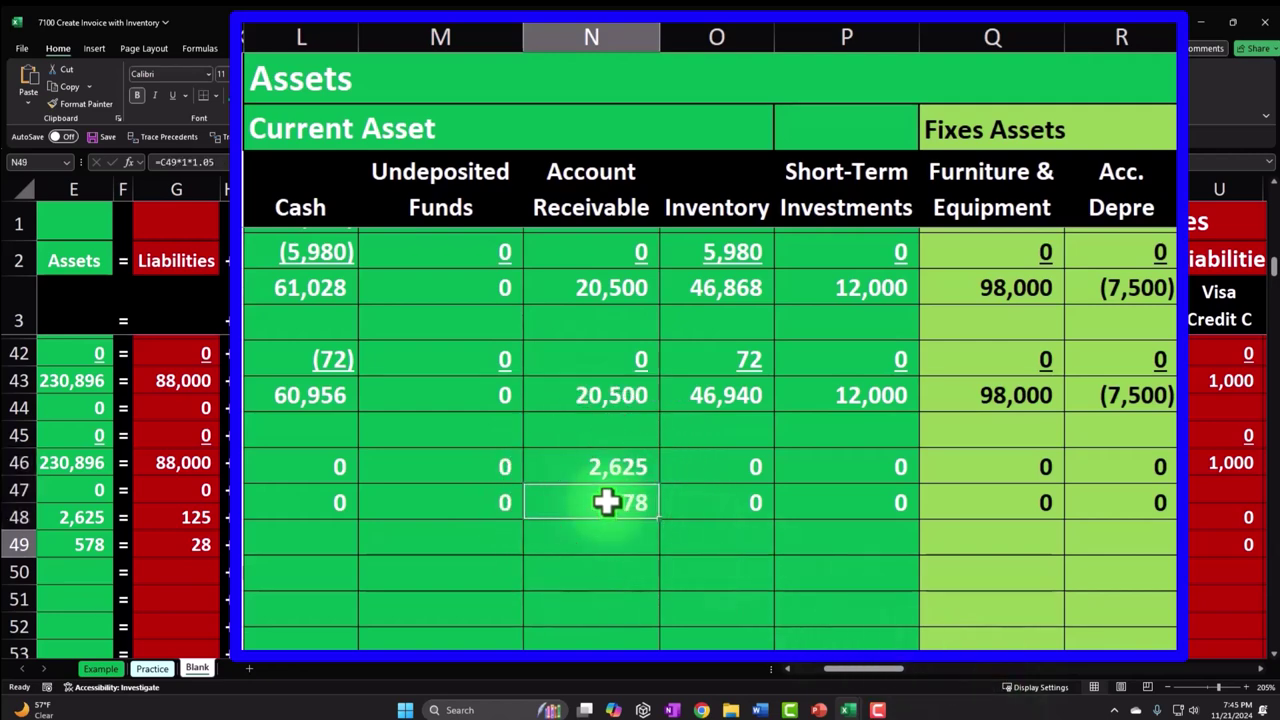
Record the EPSH- 1 receivable including sales tax in N50 with the formula =C50*1*1.05
key(ctrl+bracketleft)
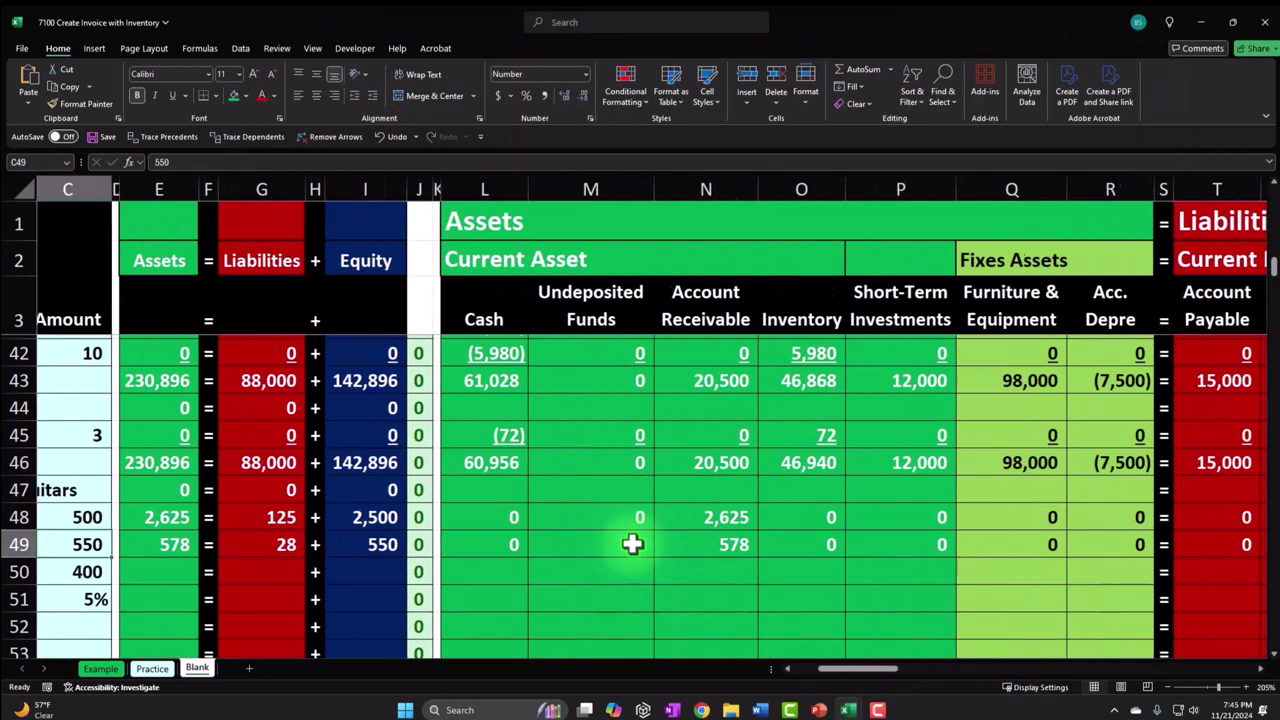
key(Left)
key(Down)
key(Right)
key(Right)
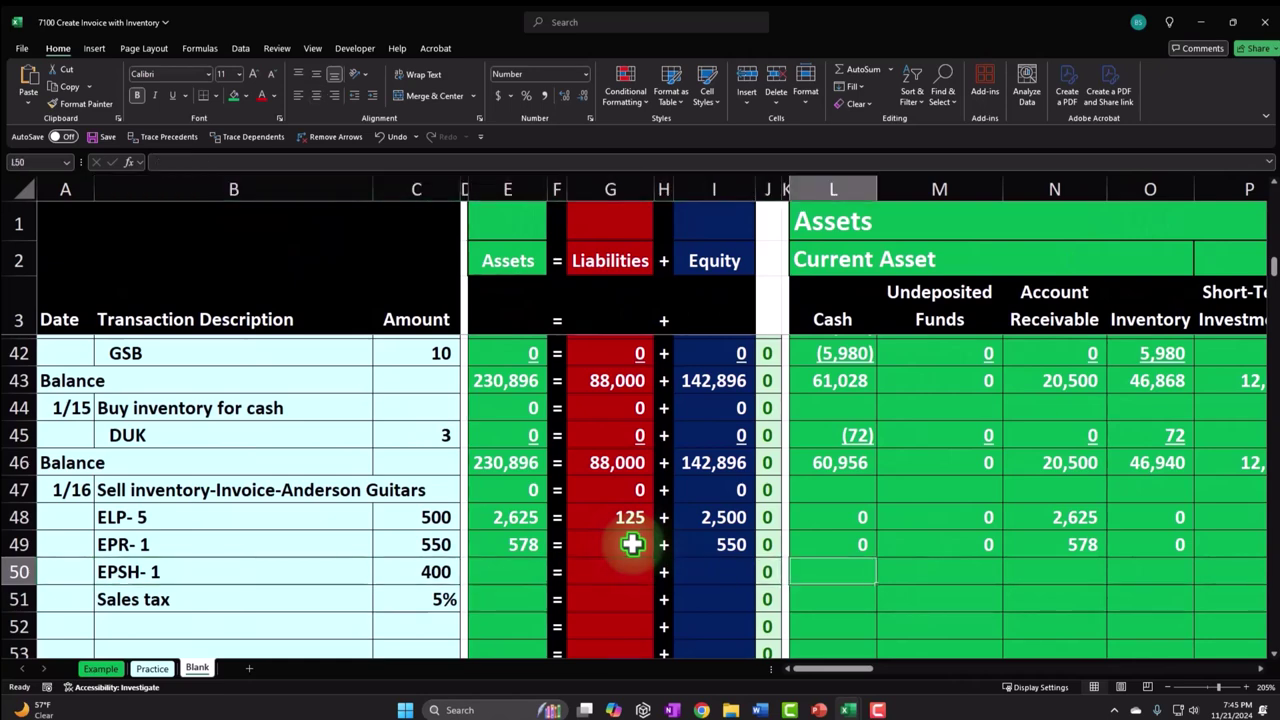
key(Right)
key(Right)
text(=)
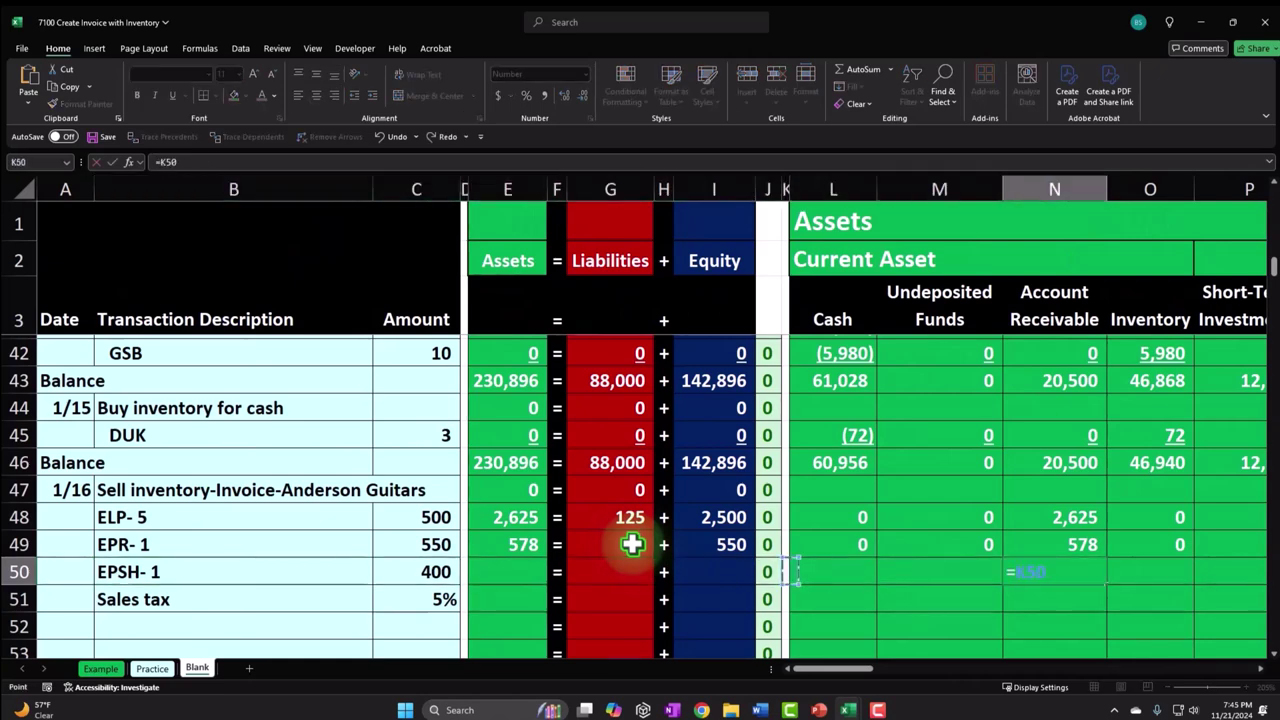
key(Left)
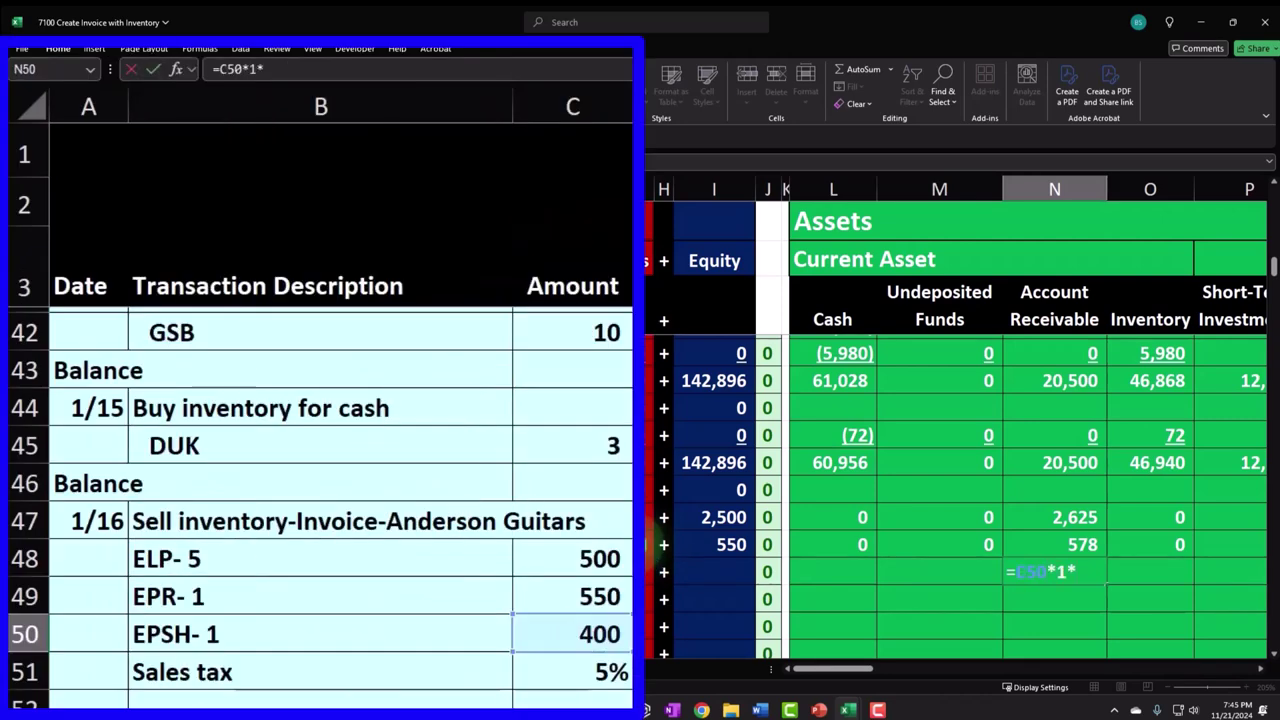
text(*1*1.05)
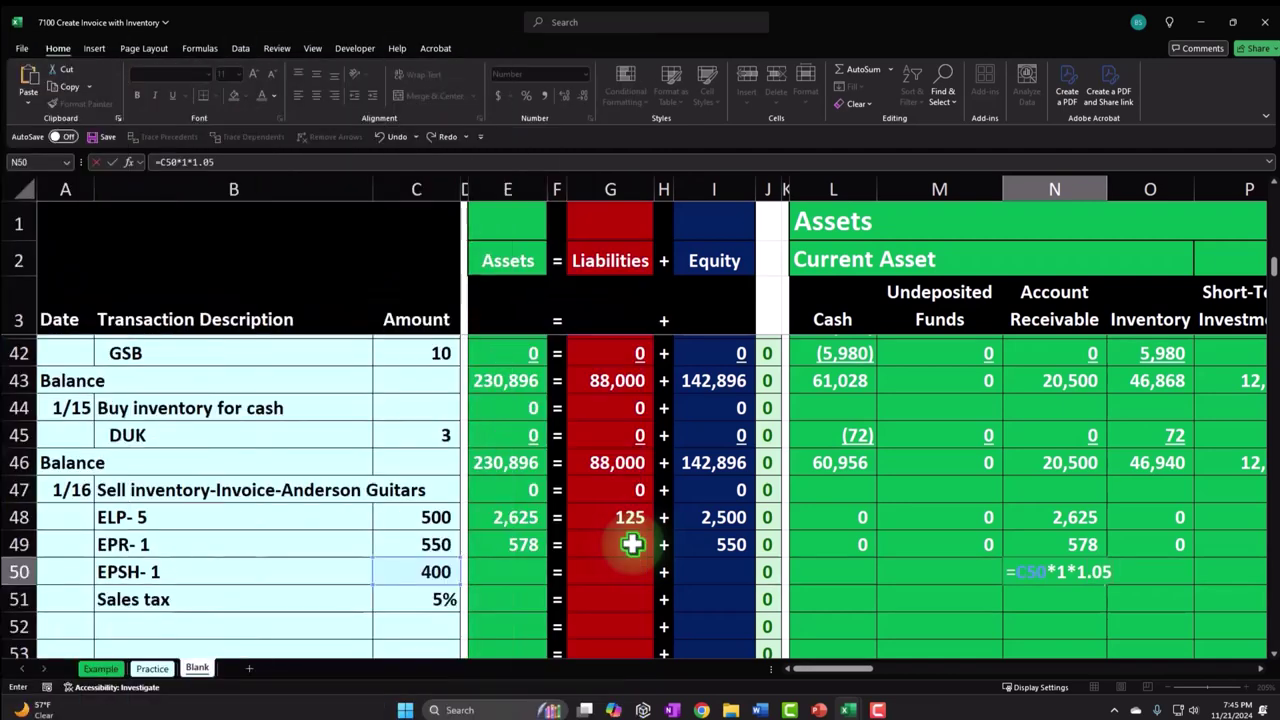
key(Return)
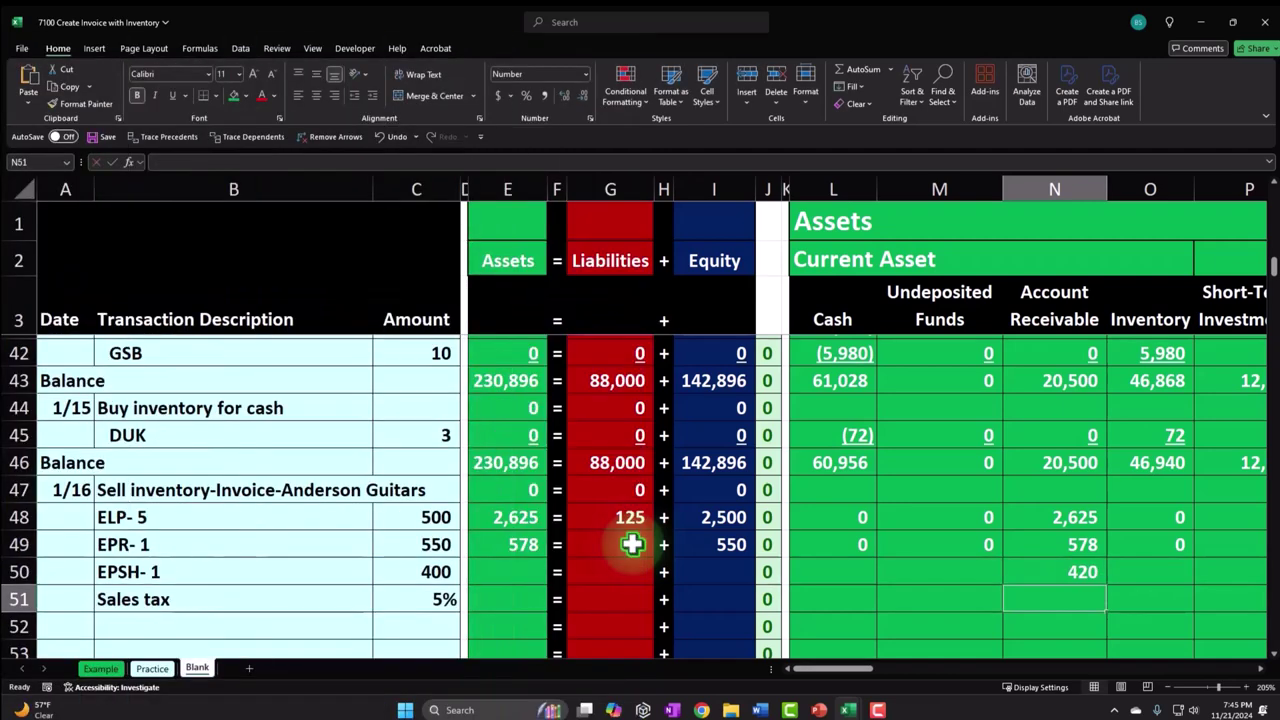
Record the EPSH- 1 sale in Sales cell AB50 with a formula based on the amount in C50
key(Up)
key(Right)
key(Right)
key(Right)
key(Right)
key(Right)
key(Right)
key(Right)
key(Right)
key(Right)
key(Right)
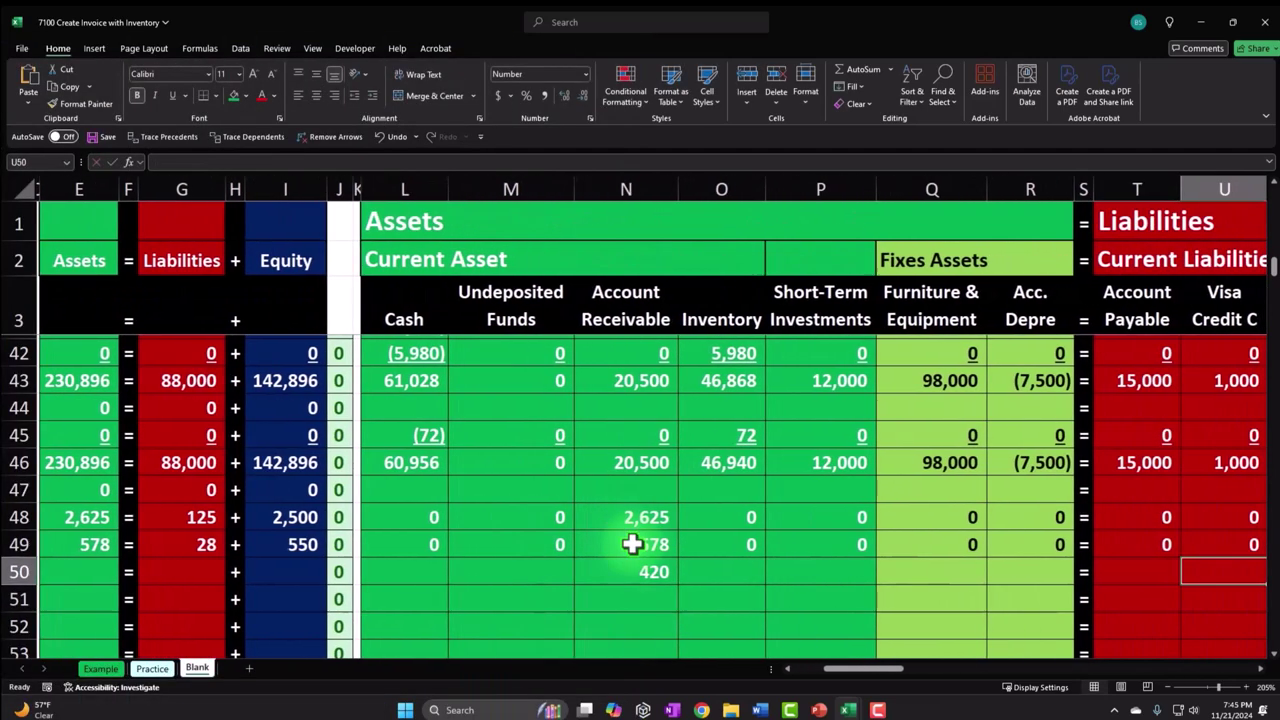
key(Right)
key(Right)
key(Right)
key(Right)
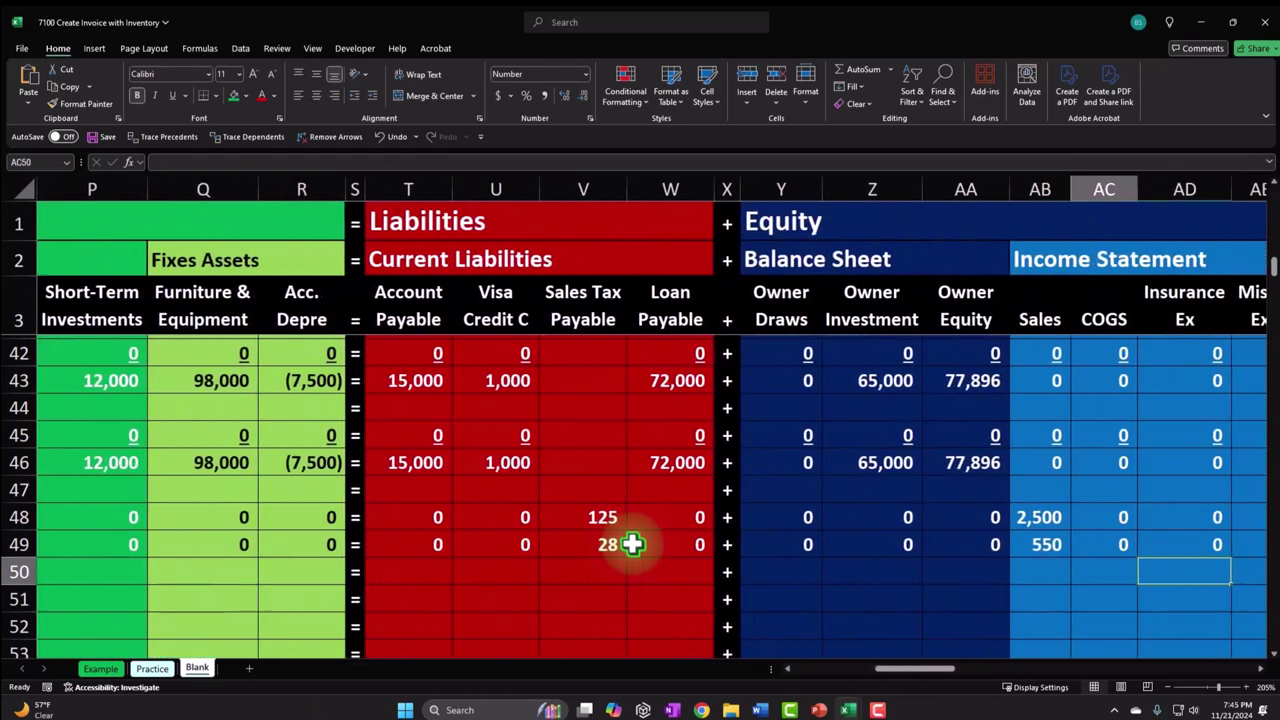
text(=)
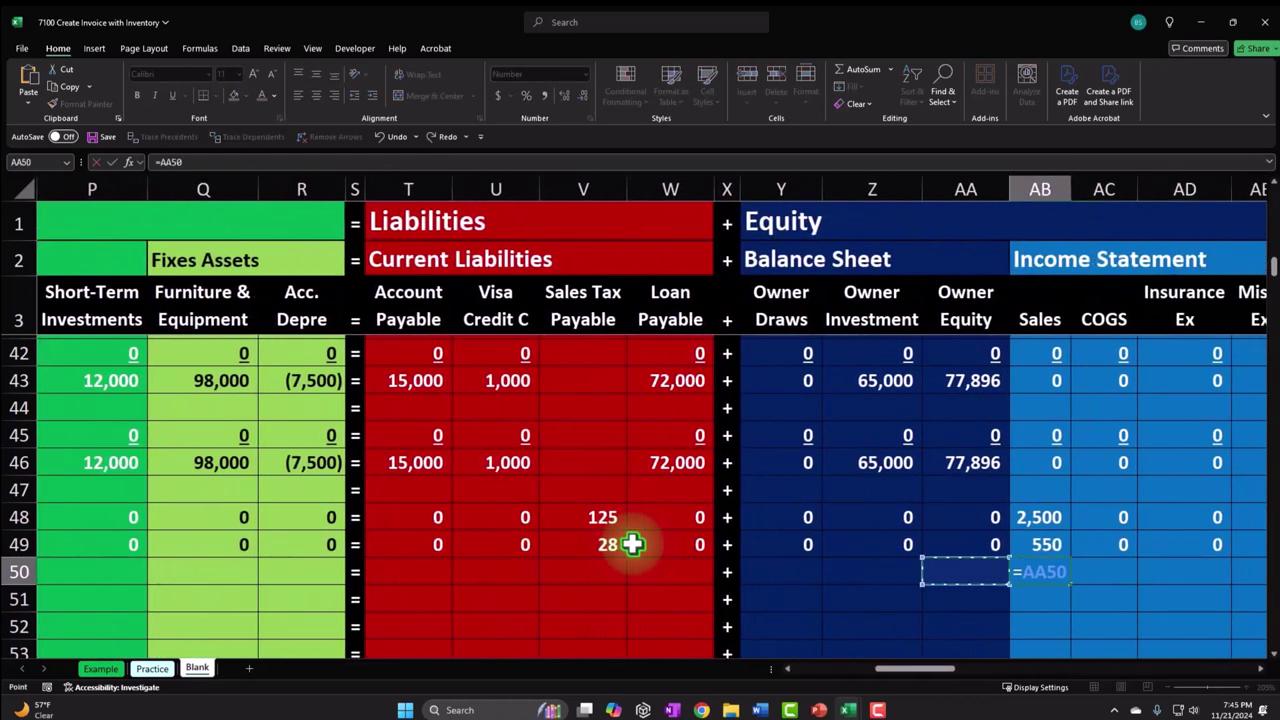
key(Left)
key(Left)
key(Left)
key(Left)
key(Left)
key(Left)
key(Left)
key(Left)
key(Left)
key(Left)
key(Left)
key(Left)
key(Left)
key(Left)
key(Left)
key(Left)
key(Left)
key(Left)
key(Left)
key(Left)
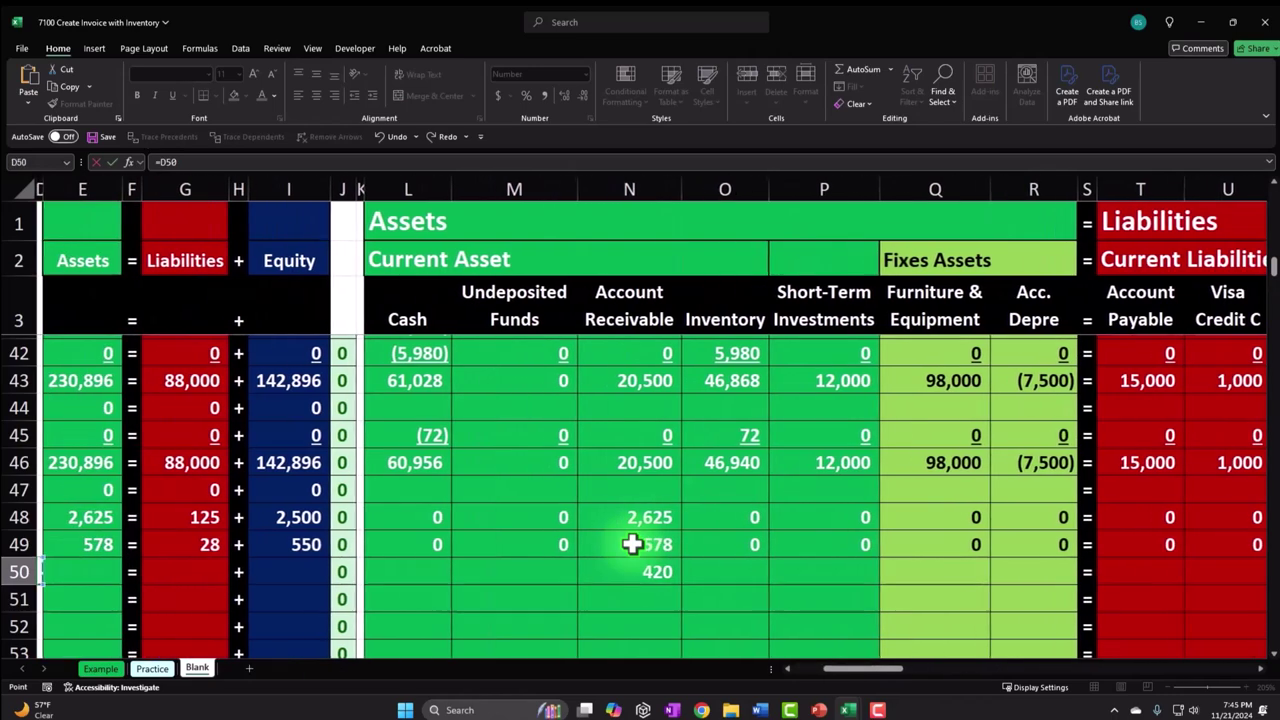
key(Left)
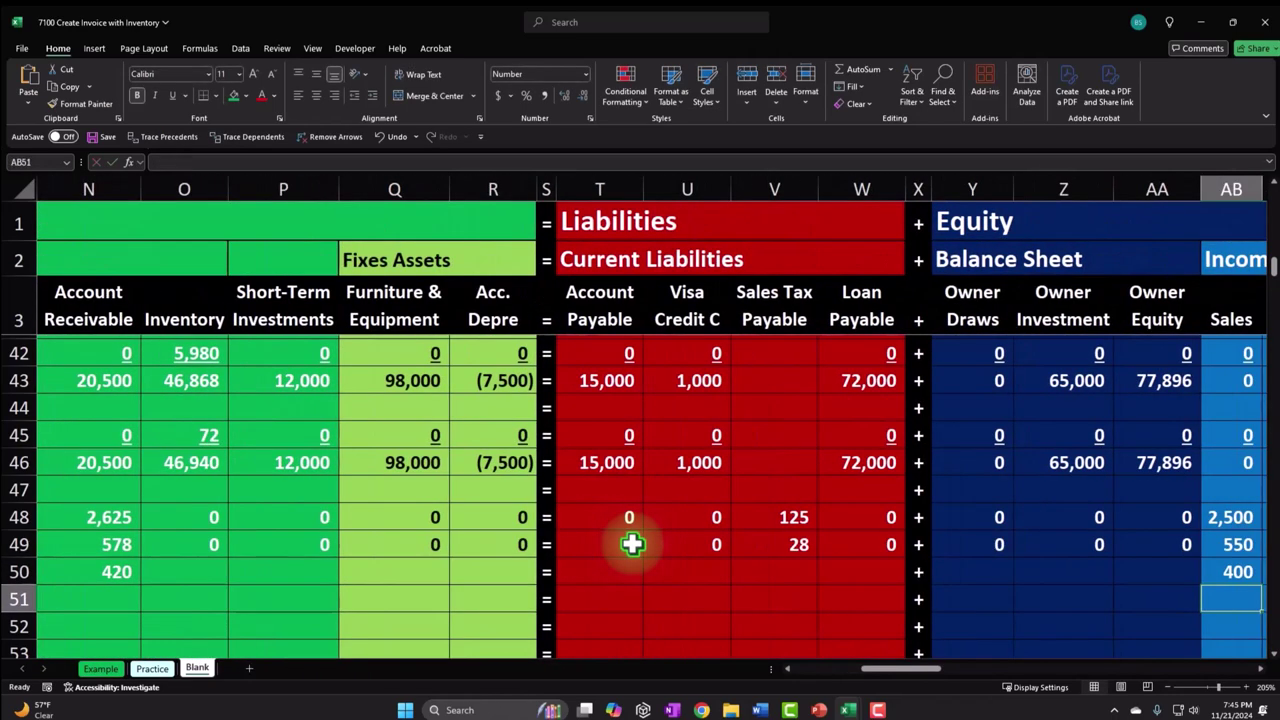
Record the 5% sales tax on EPSH- 1 in Sales Tax Payable cell V50 with the formula =C50*1*.05
key(Up)
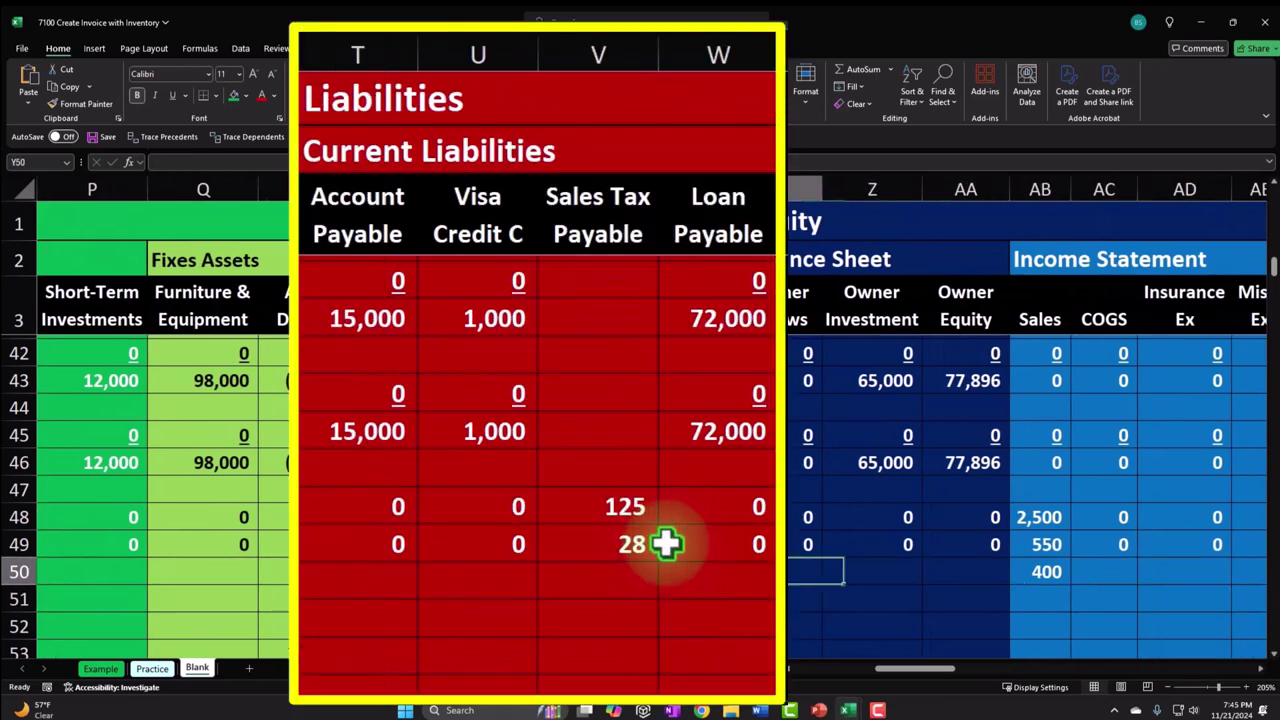
key(Left)
text(=)
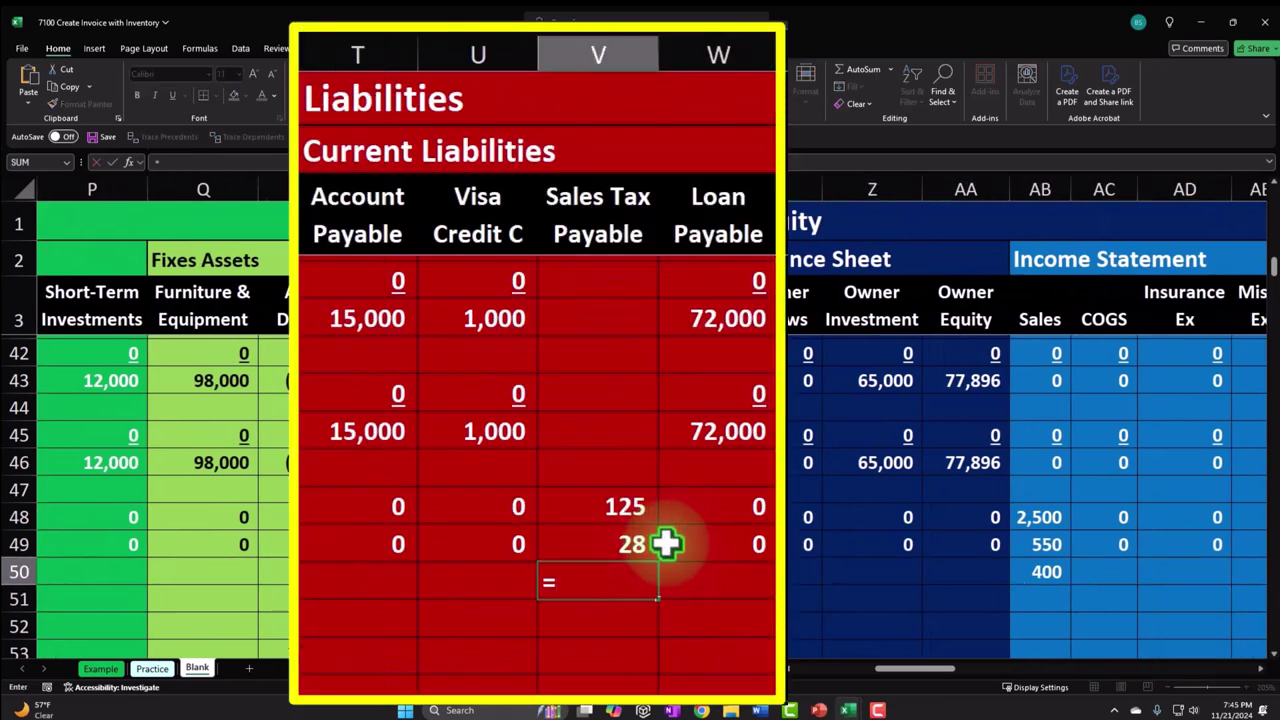
key(Left)
key(Left)
key(Left)
key(Left)
key(Left)
key(Left)
key(Left)
key(Left)
key(Left)
key(Left)
key(Left)
key(Left)
key(Left)
key(Left)
key(Left)
key(Left)
key(Left)
key(Left)
key(Left)
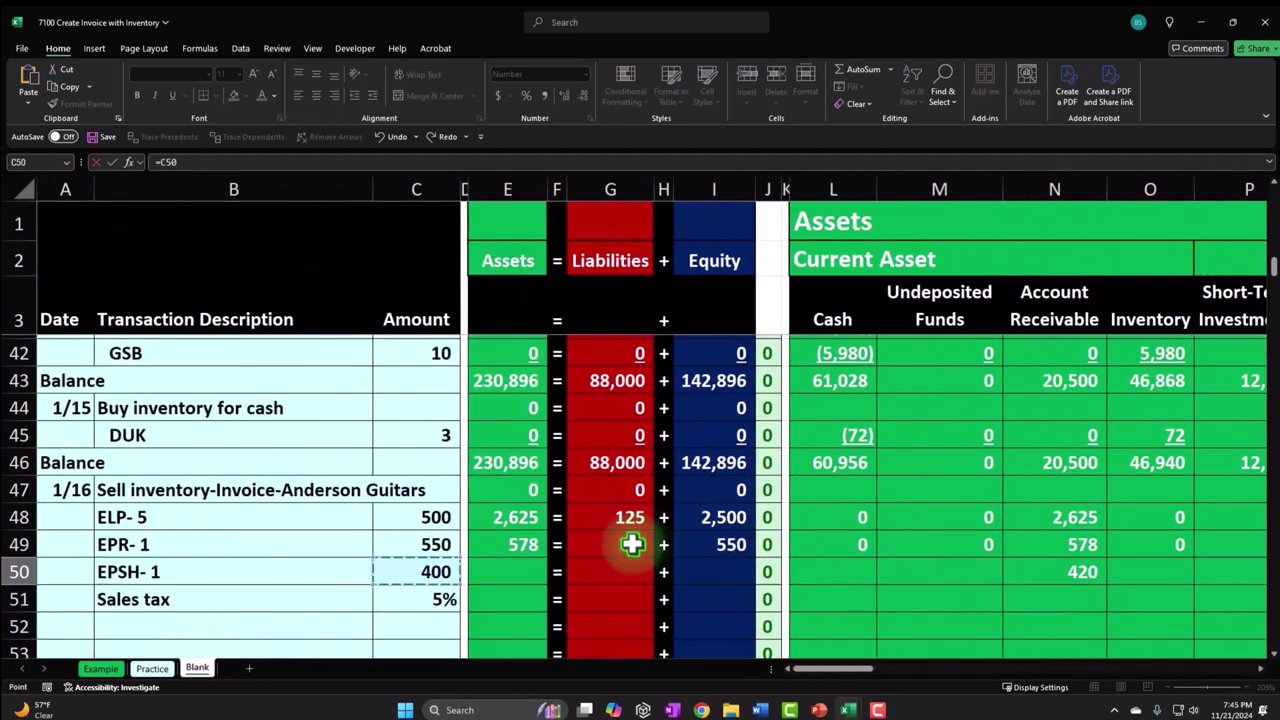
text(*1)
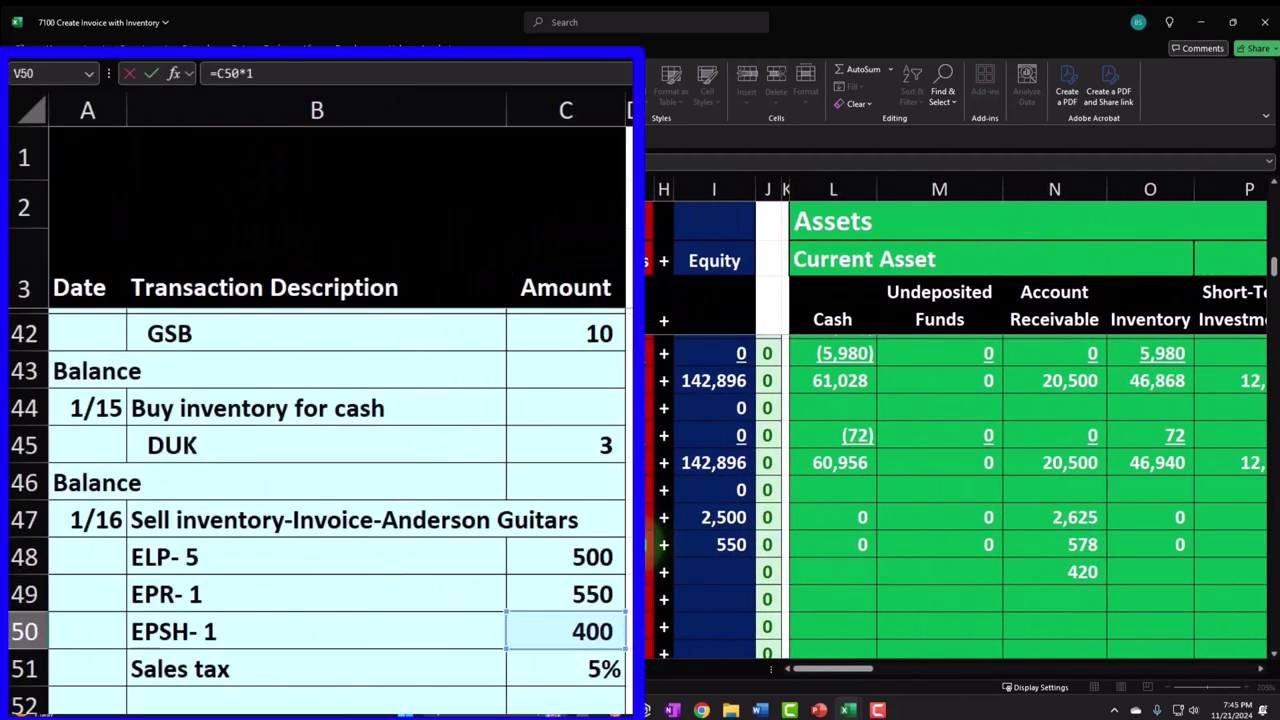
text(*.05)
key(Return)
Review the EPSH- 1 entries in row 50 across Account Receivable, Sales Tax Payable and Sales
key(Right)
key(Right)
key(Right)
key(Right)
key(Right)
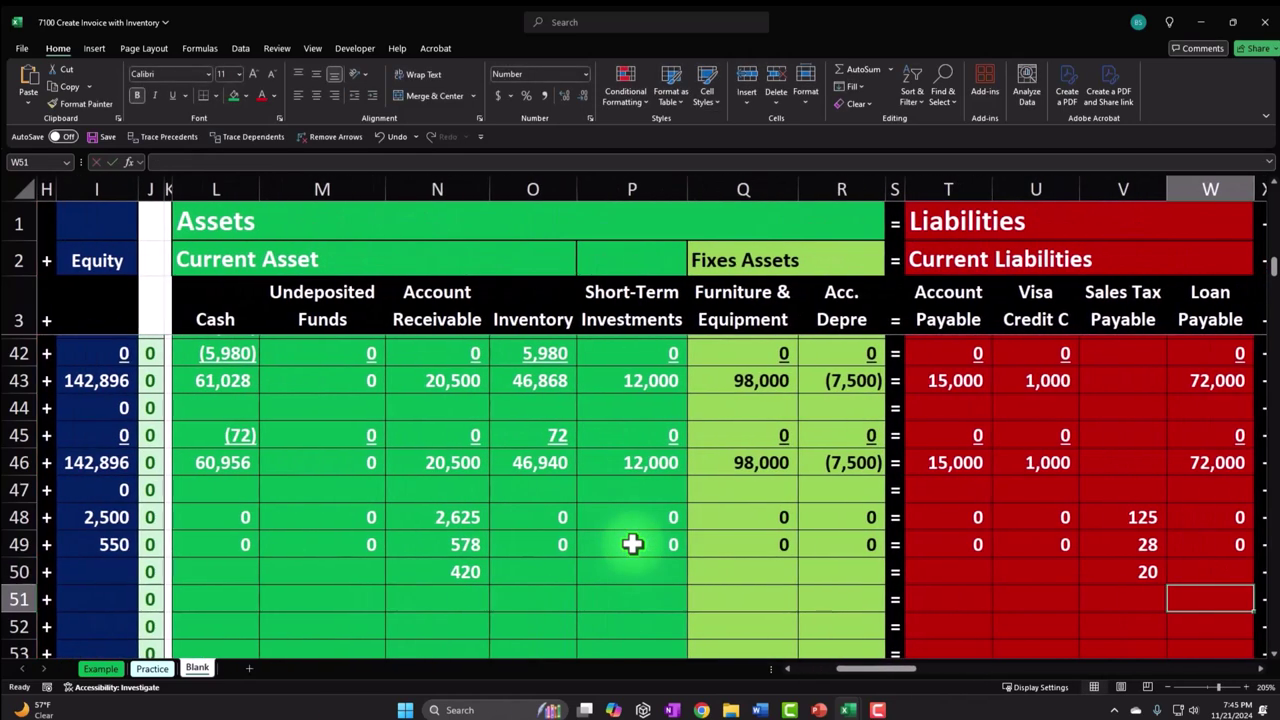
key(Right)
key(Left)
key(Left)
key(Left)
key(Left)
key(Left)
key(Left)
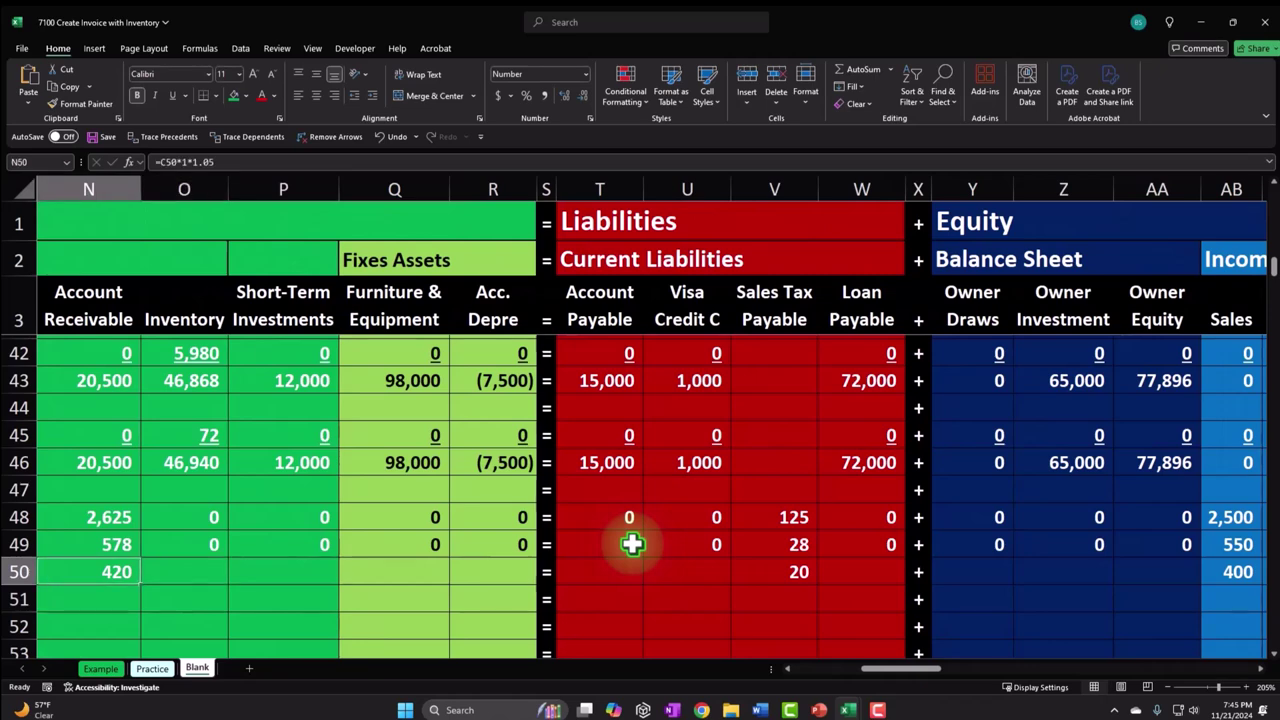
key(Left)
key(Home)
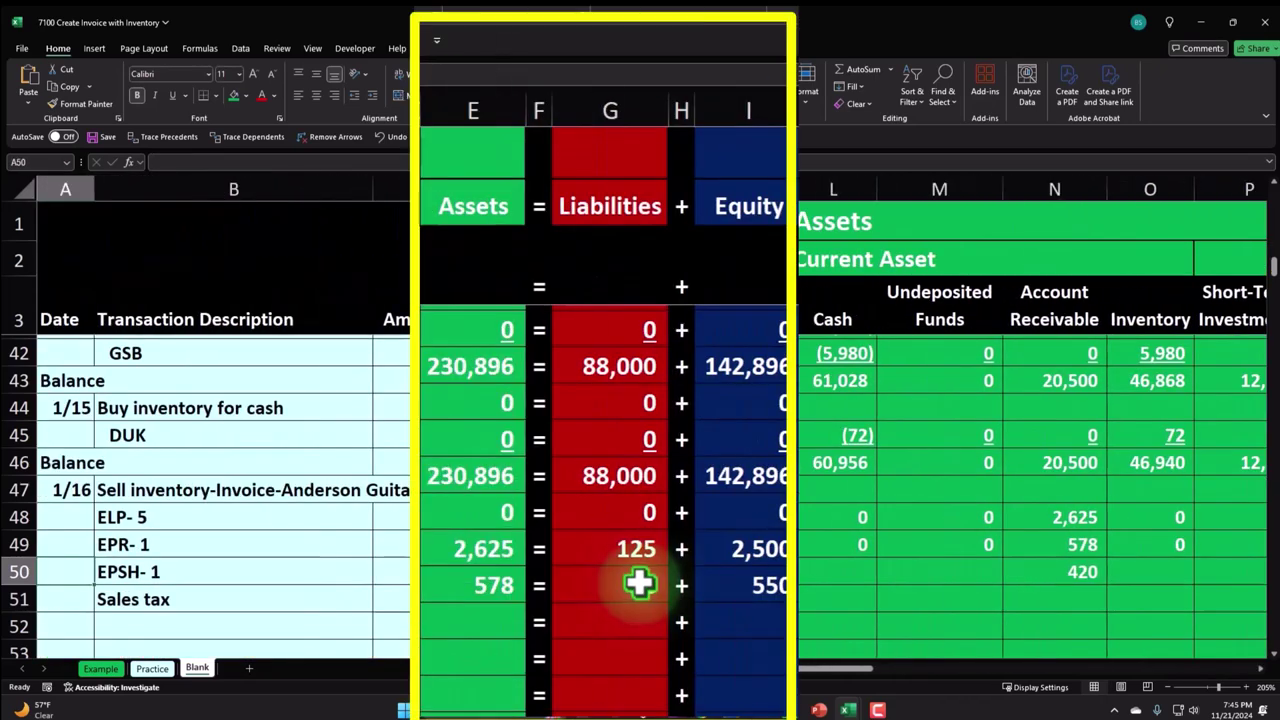
Copy the Assets, Liabilities and Equity sum formulas in E49, G49 and I49 down to row 50
click(490, 592)
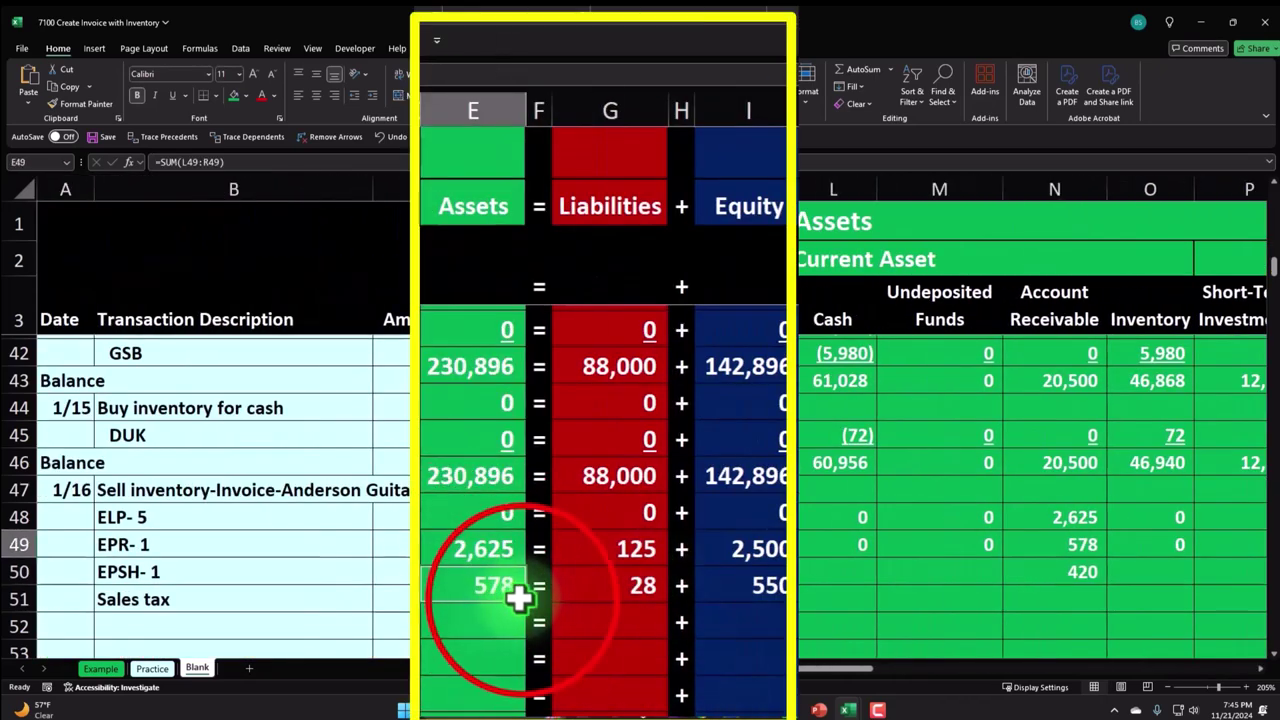
drag(525, 600, 523, 630)
click(629, 595)
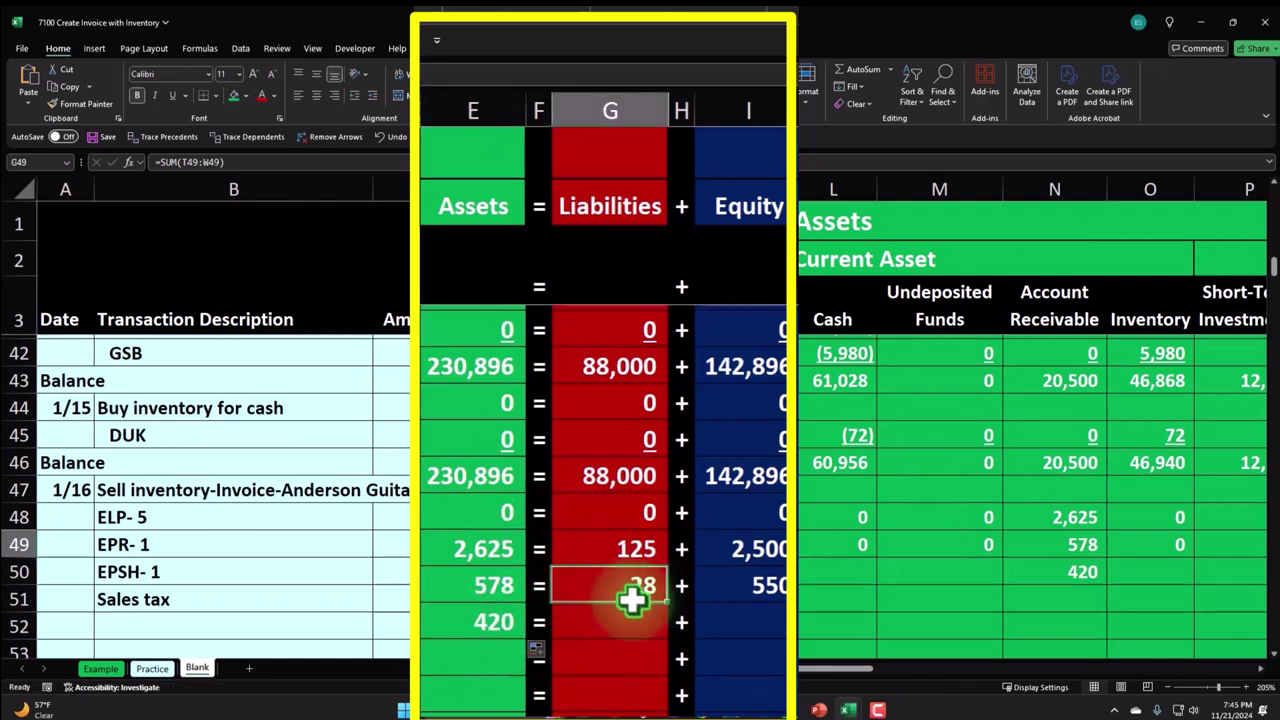
drag(663, 600, 666, 632)
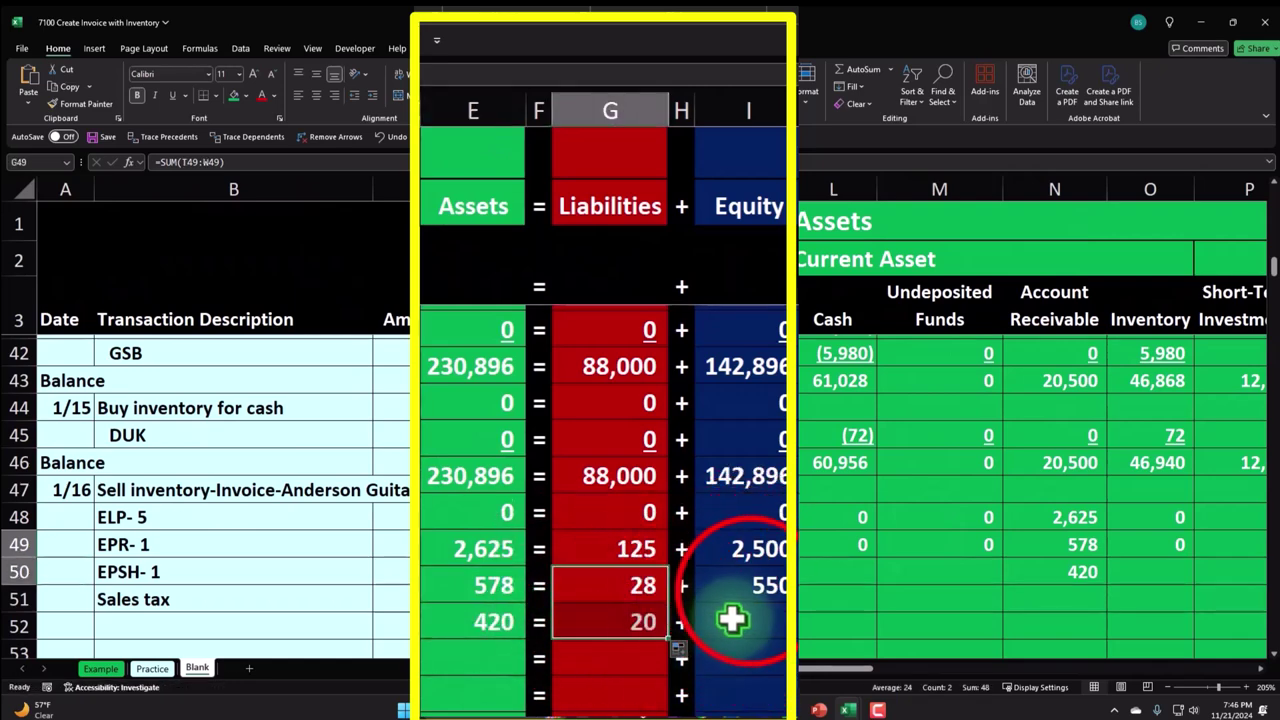
click(750, 590)
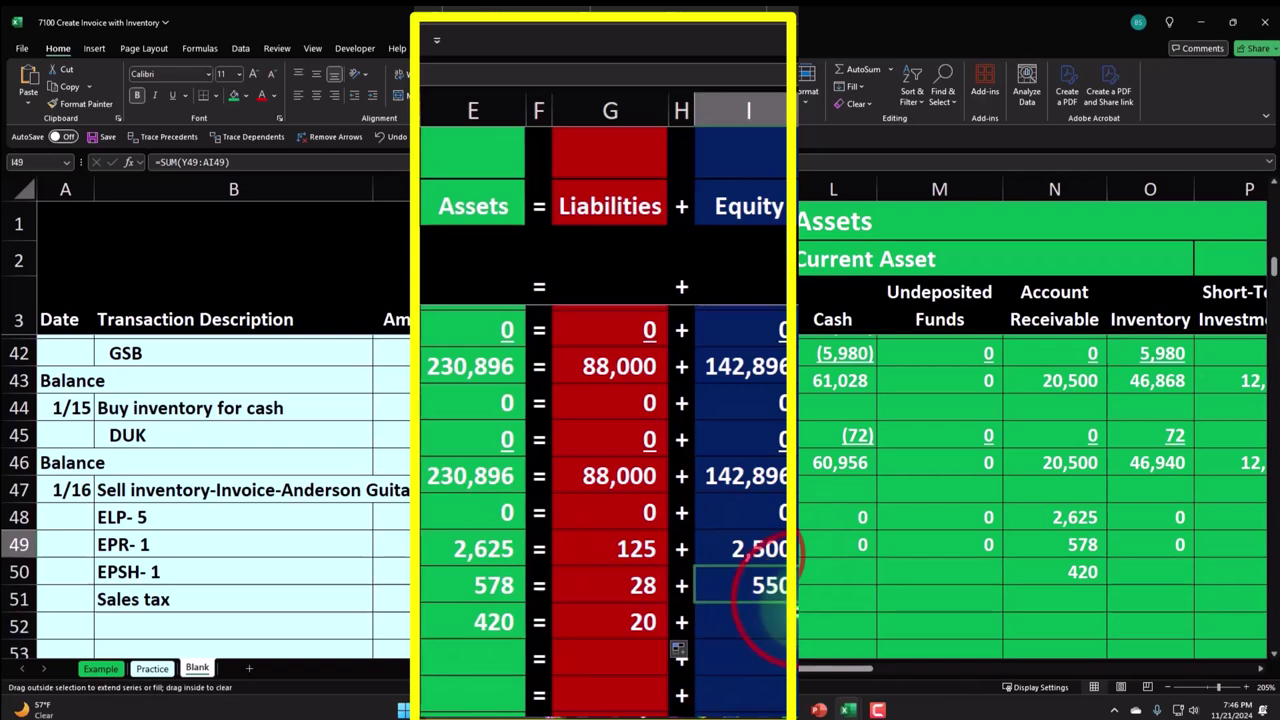
drag(770, 600, 770, 628)
Fill the unaffected asset accounts in row 50 with 0: Cash, Undeposited Funds, Inventory, Short-Term Investments, Furniture & Equipment and Acc. Depre
click(847, 571)
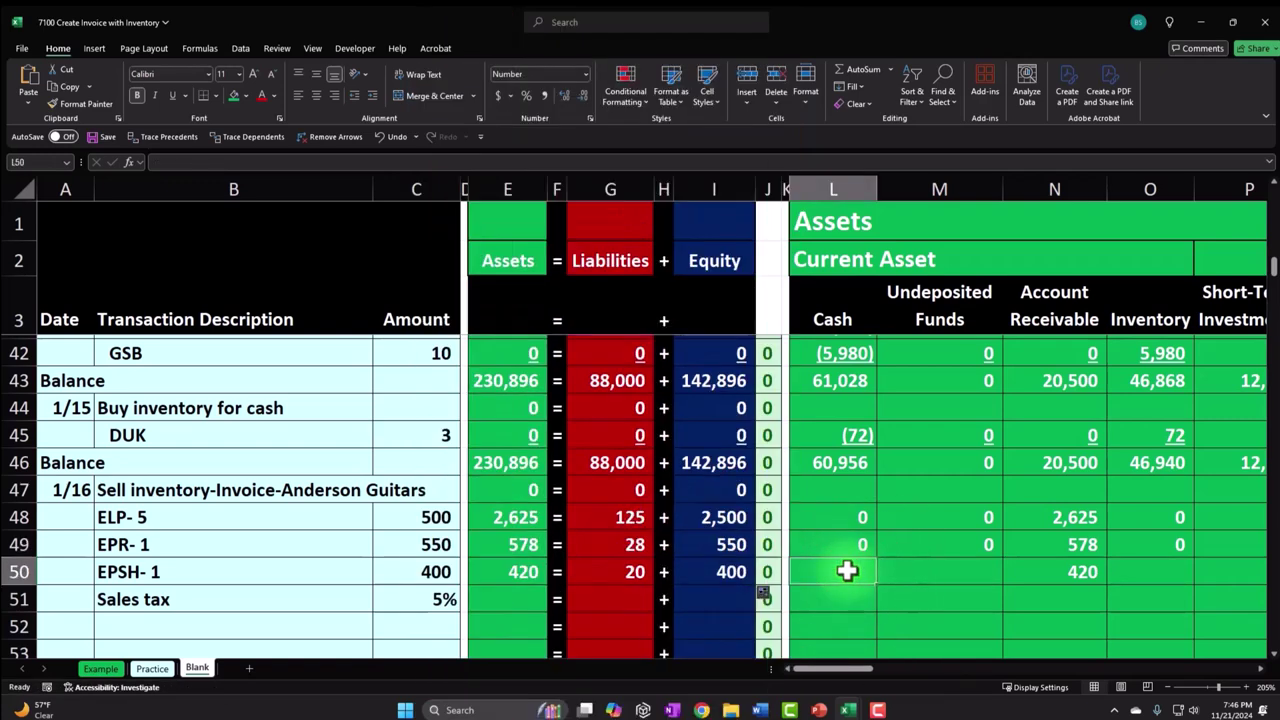
key(ctrl+d)
key(Right)
key(ctrl+d)
key(Right)
key(ctrl+d)
key(Right)
key(ctrl+d)
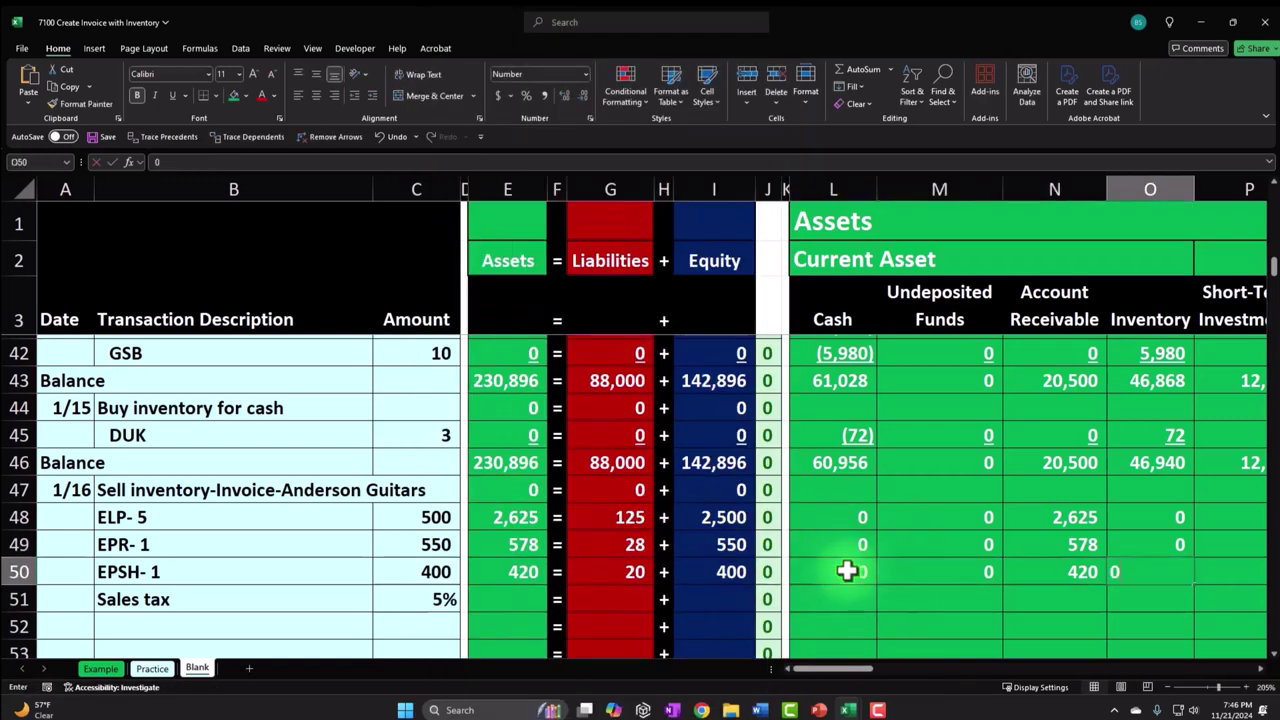
key(Right)
key(ctrl+d)
key(Right)
key(ctrl+d)
key(Right)
key(ctrl+d)
key(Right)
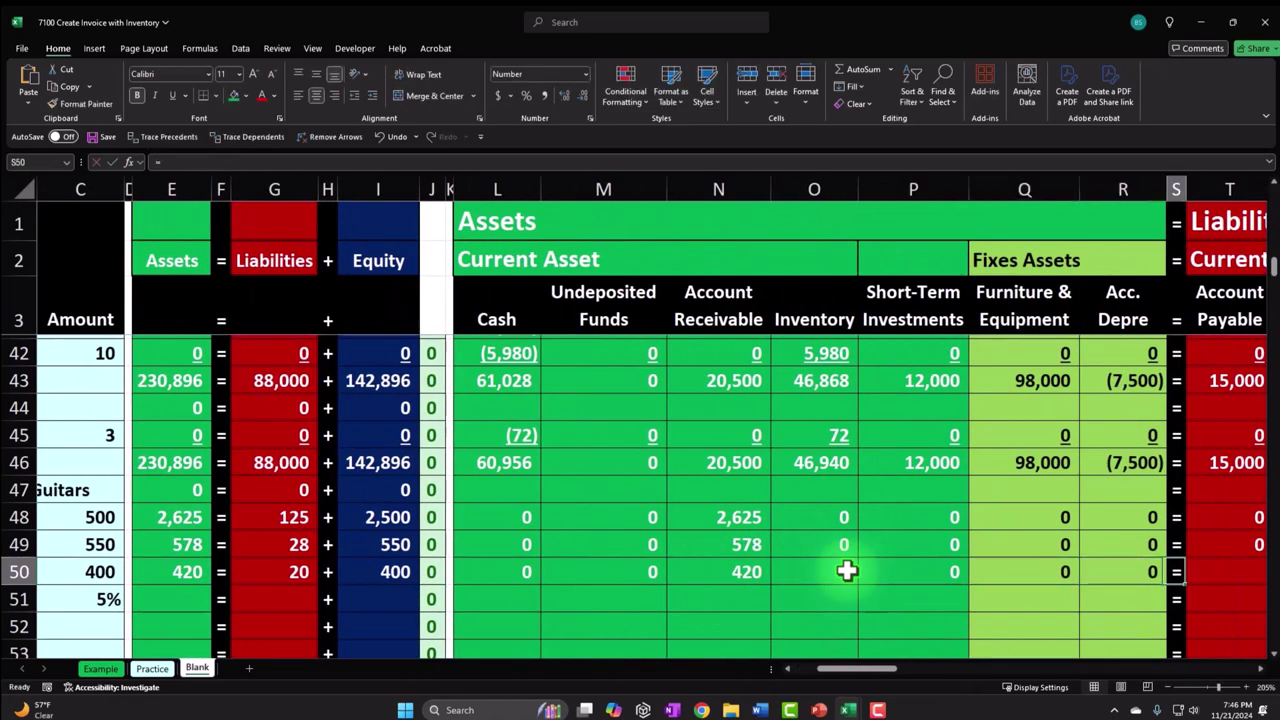
Enter 0 in row 50 for Account Payable, Visa Credit C, Loan Payable and Owner Draws
key(ctrl+d)
key(Right)
key(ctrl+d)
key(Right)
key(ctrl+d)
key(Right)
key(ctrl+d)
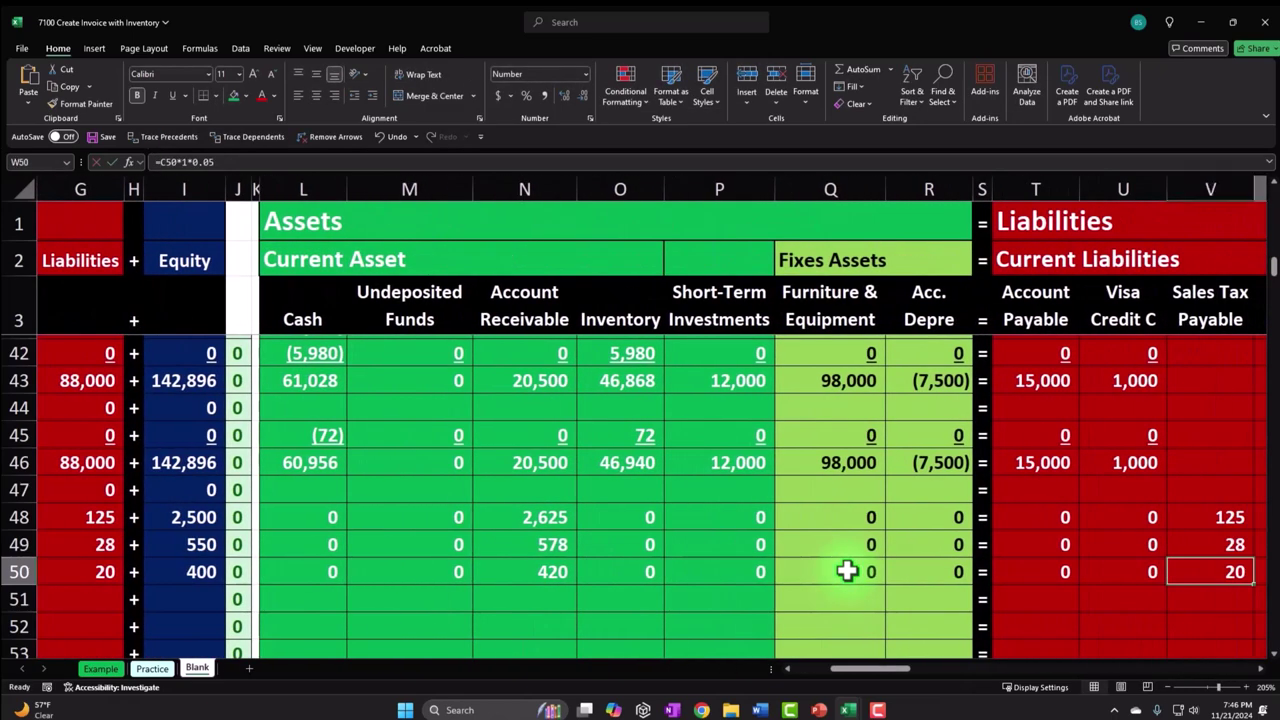
key(Right)
key(ctrl+d)
key(Right)
key(ctrl+d)
key(Right)
key(ctrl+d)
key(Right)
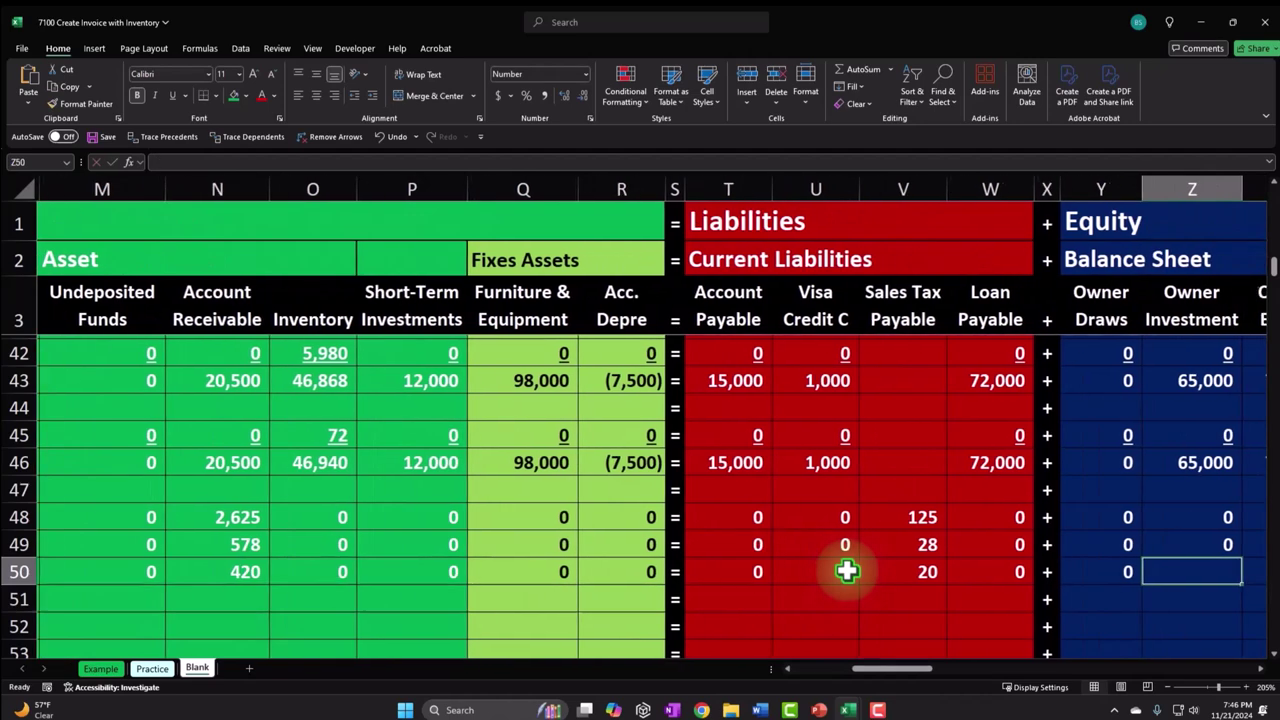
Enter 0 in row 50 for Owner Investment, Owner Equity, COGS and every expense account through Utilities
key(ctrl+d)
key(Right)
key(ctrl+d)
key(Right)
key(Right)
key(ctrl+d)
key(Right)
key(ctrl+d)
key(Right)
key(ctrl+d)
key(Right)
key(ctrl+d)
key(Right)
key(ctrl+d)
key(Right)
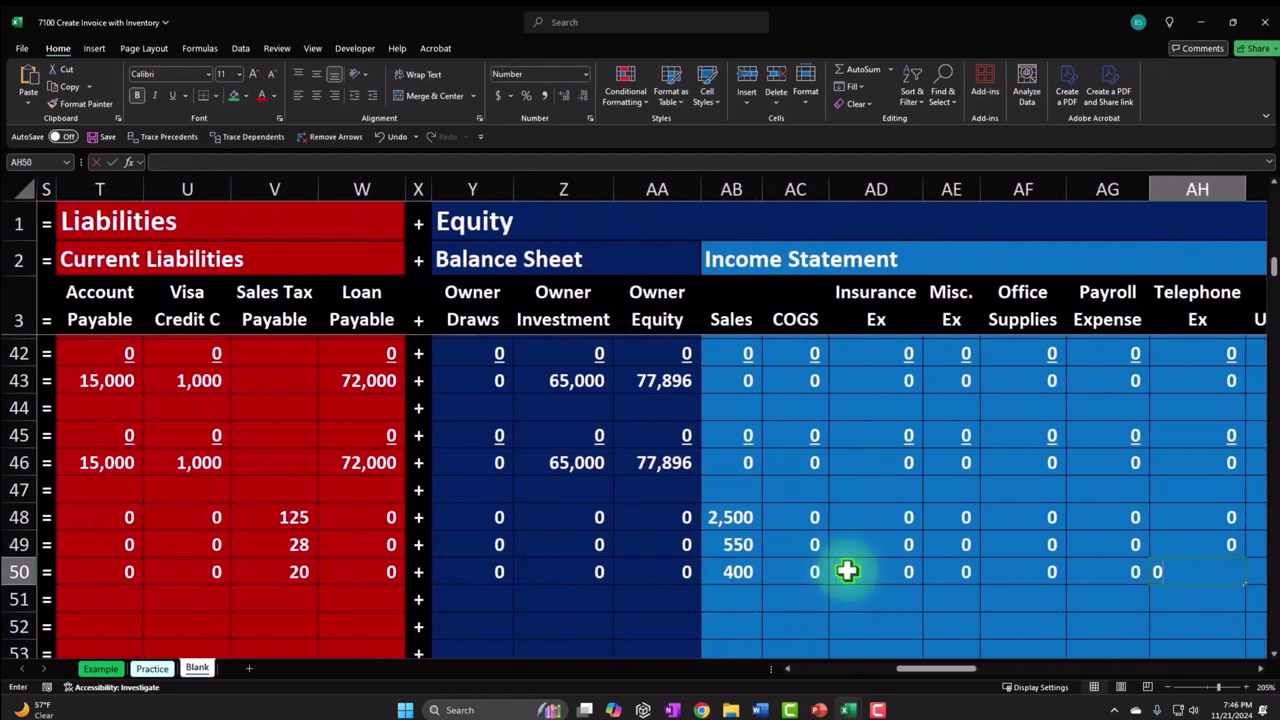
key(ctrl+d)
key(Right)
text(0)
key(Right)
key(Right)
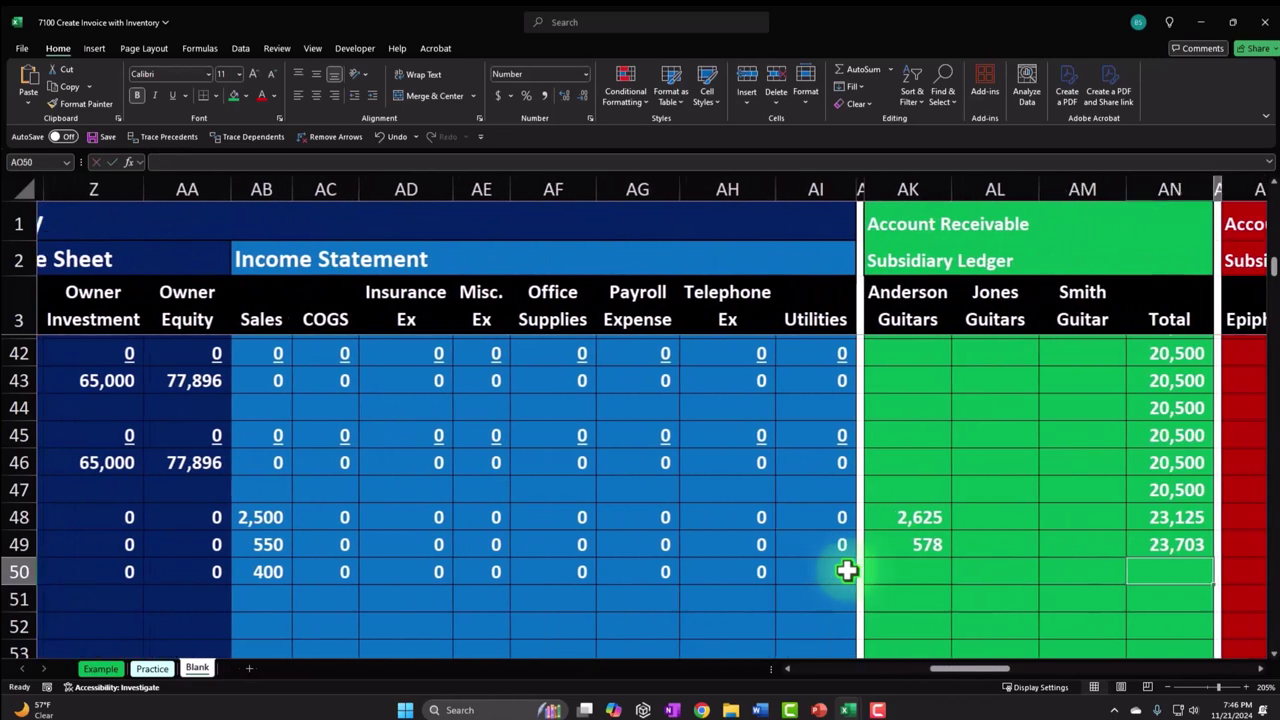
Post the EPSH- 1 receivable to Anderson Guitars in the subsidiary ledger by linking AK50 to N50
text(=)
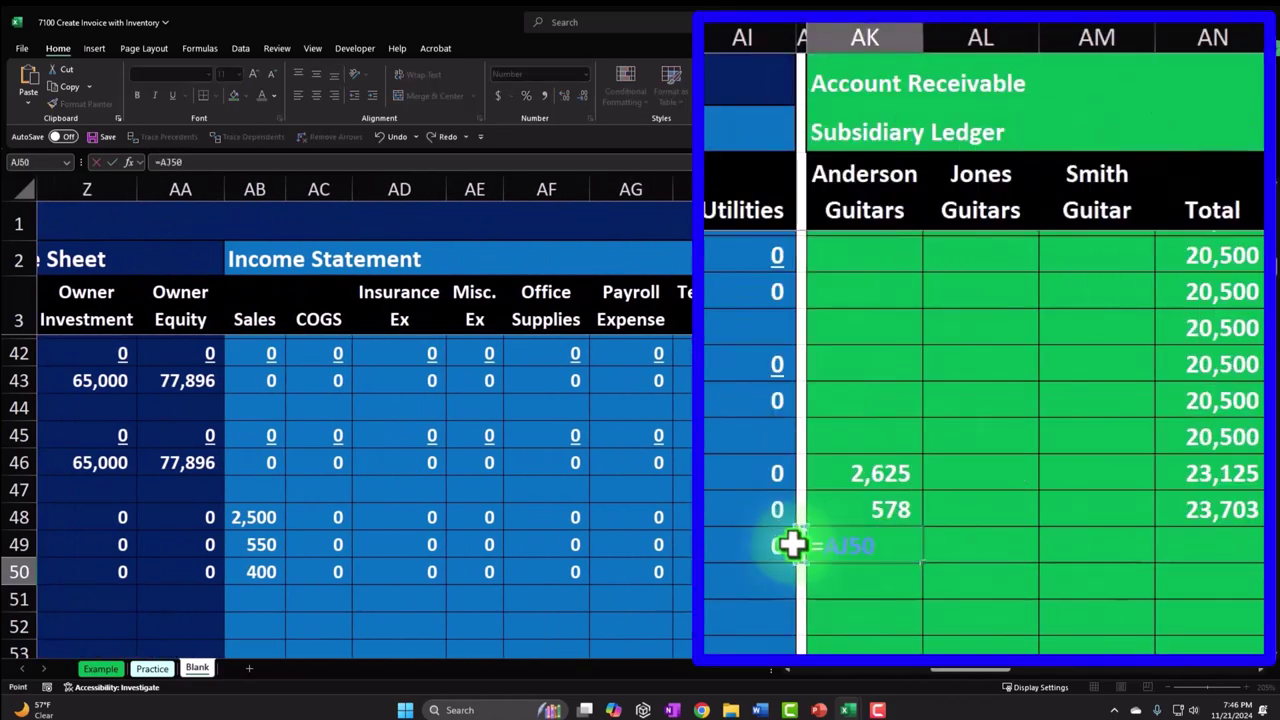
key(Left)
key(Left)
key(Left)
key(Left)
key(Left)
key(Left)
key(Left)
key(Left)
key(Left)
key(Left)
key(Left)
key(Left)
key(Left)
key(Left)
key(Left)
key(Left)
key(Left)
key(Left)
key(Left)
key(Left)
key(Left)
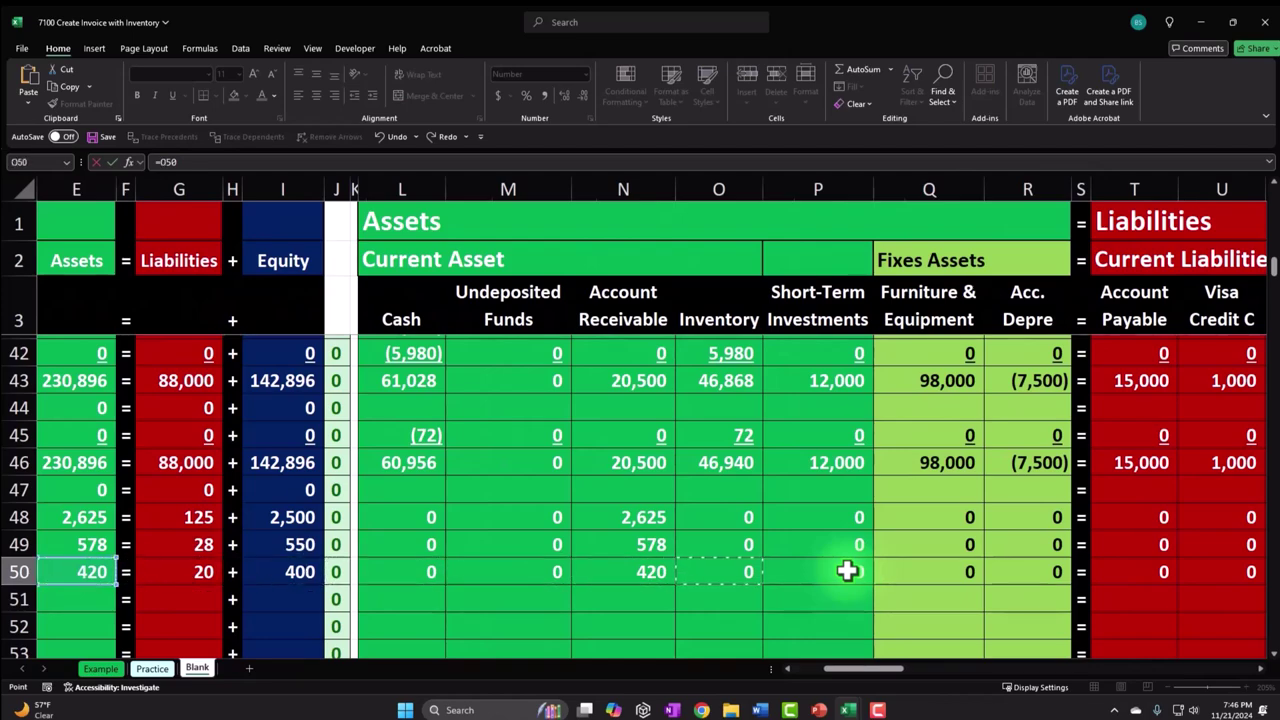
key(Return)
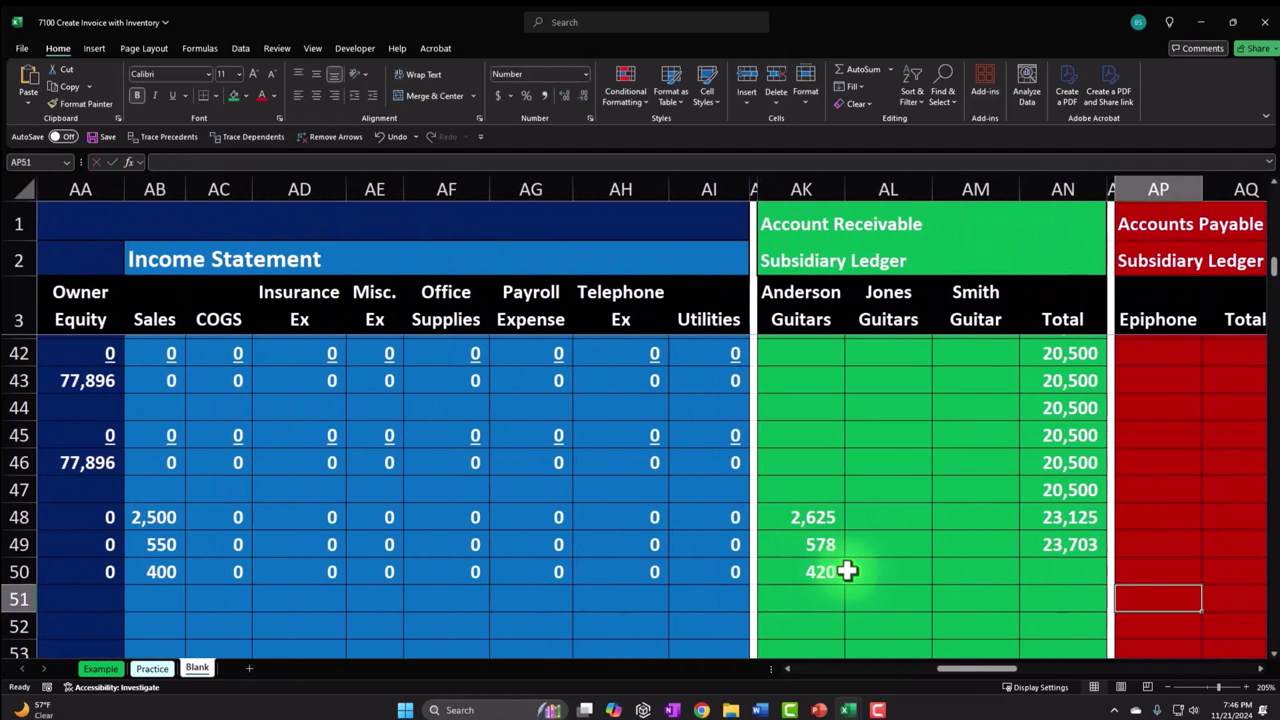
Copy the Account Receivable subsidiary ledger's running Total formula from AN49 down to AN50
click(1103, 545)
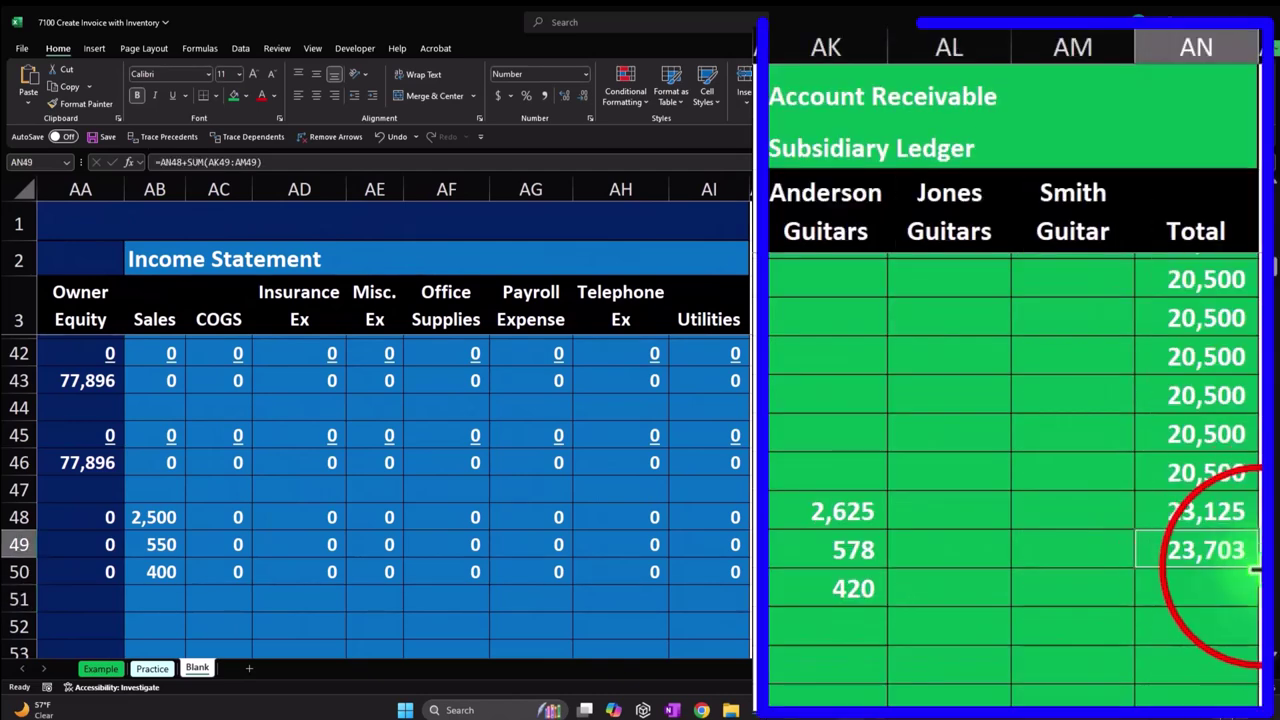
click(1250, 555)
click(1252, 560)
drag(1252, 560, 1225, 598)
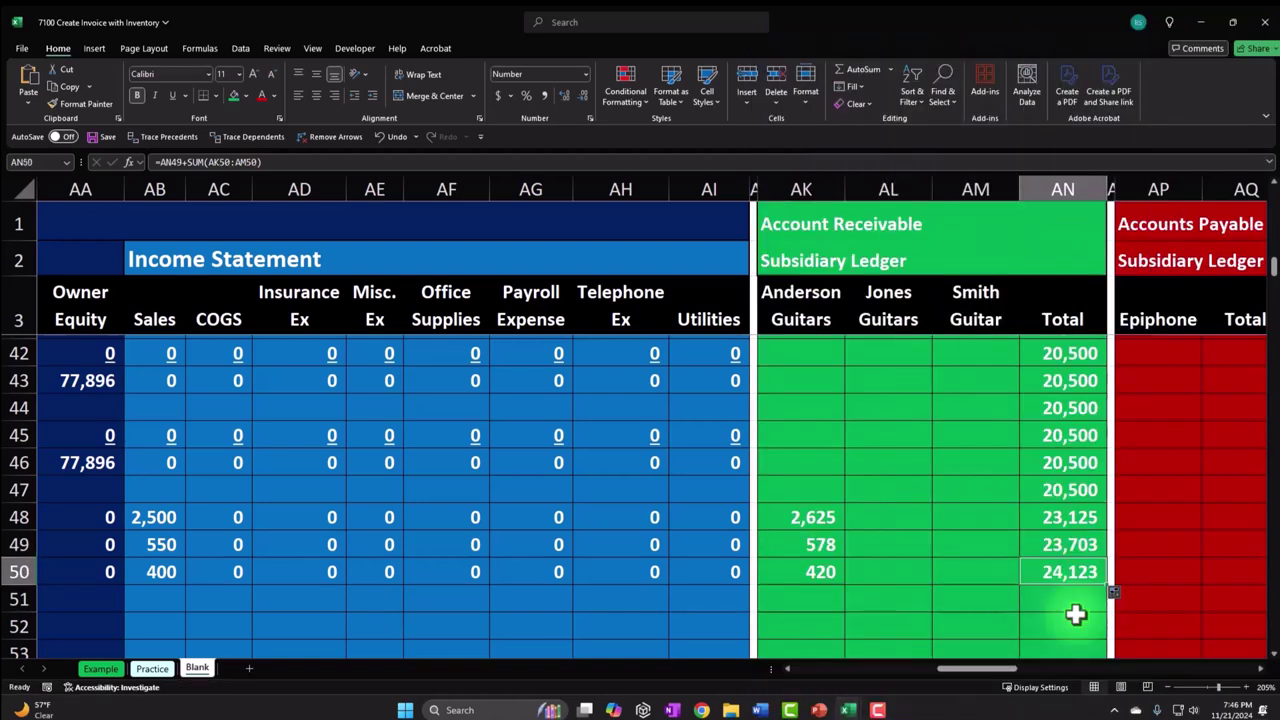
Review the Account Receivable balance and the three invoice postings in N46:N50, and the accounting equation columns
key(Left)
key(Left)
key(Left)
key(Left)
key(Left)
key(Left)
key(Left)
key(Left)
key(Left)
key(Left)
key(Left)
key(Left)
key(Left)
key(Left)
key(Left)
key(Left)
key(Left)
key(Left)
key(Left)
key(Left)
key(Left)
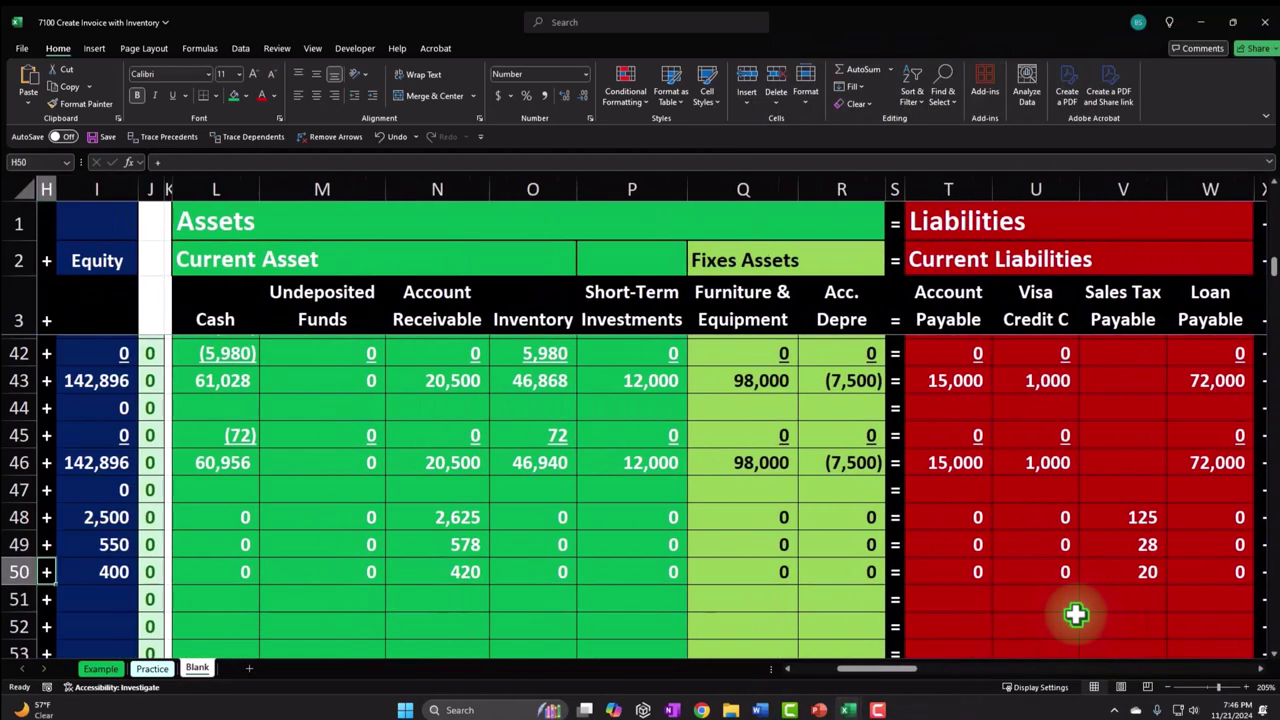
drag(524, 462, 522, 571)
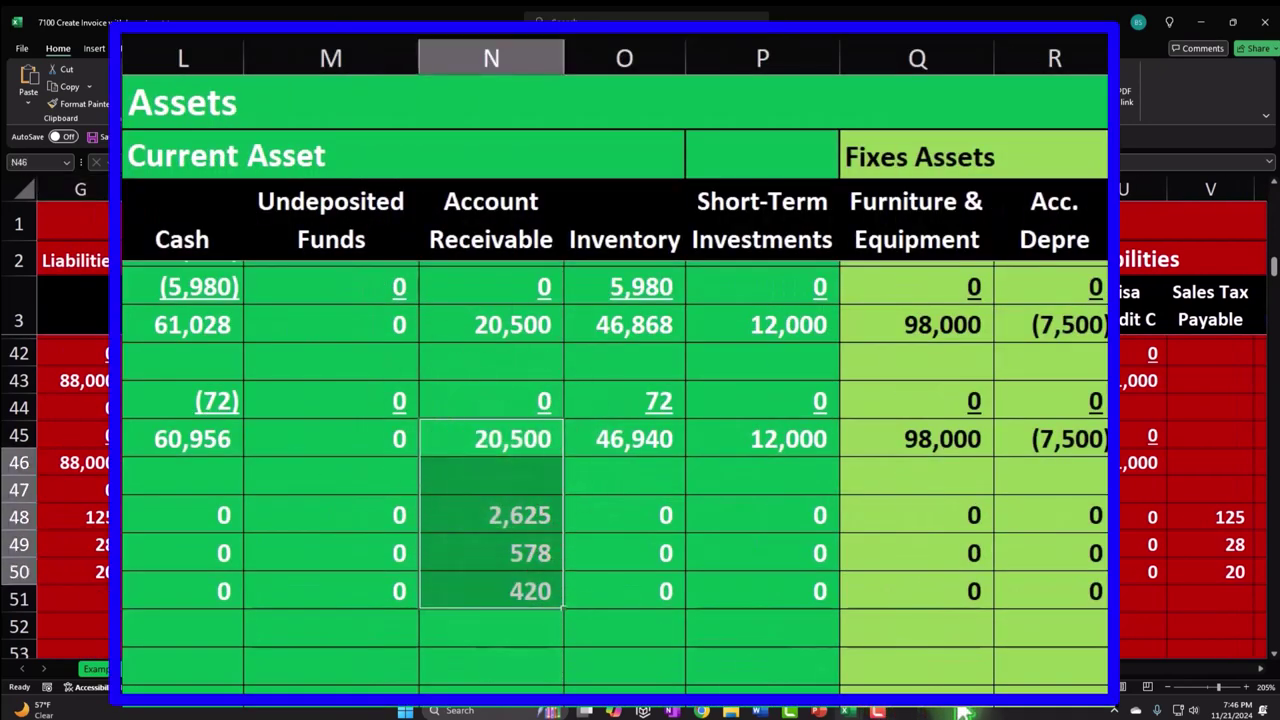
click(503, 590)
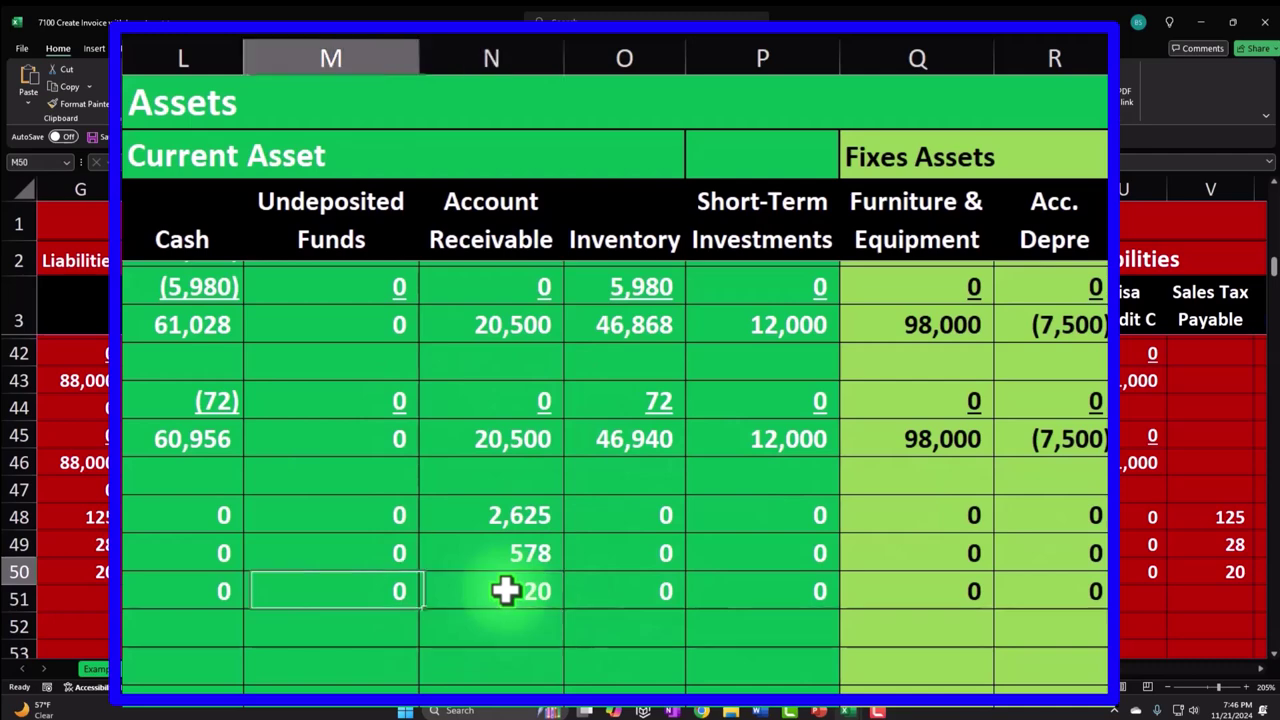
key(Home)
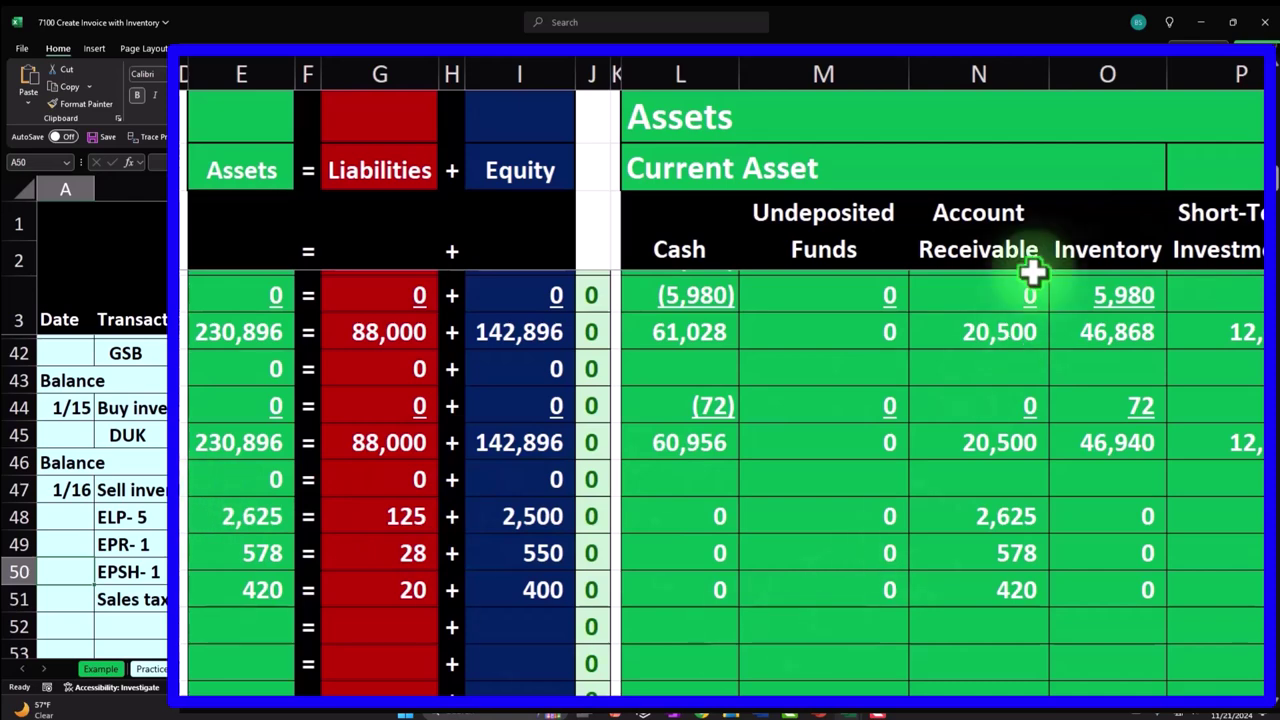
scroll(1275, 195, up, 1)
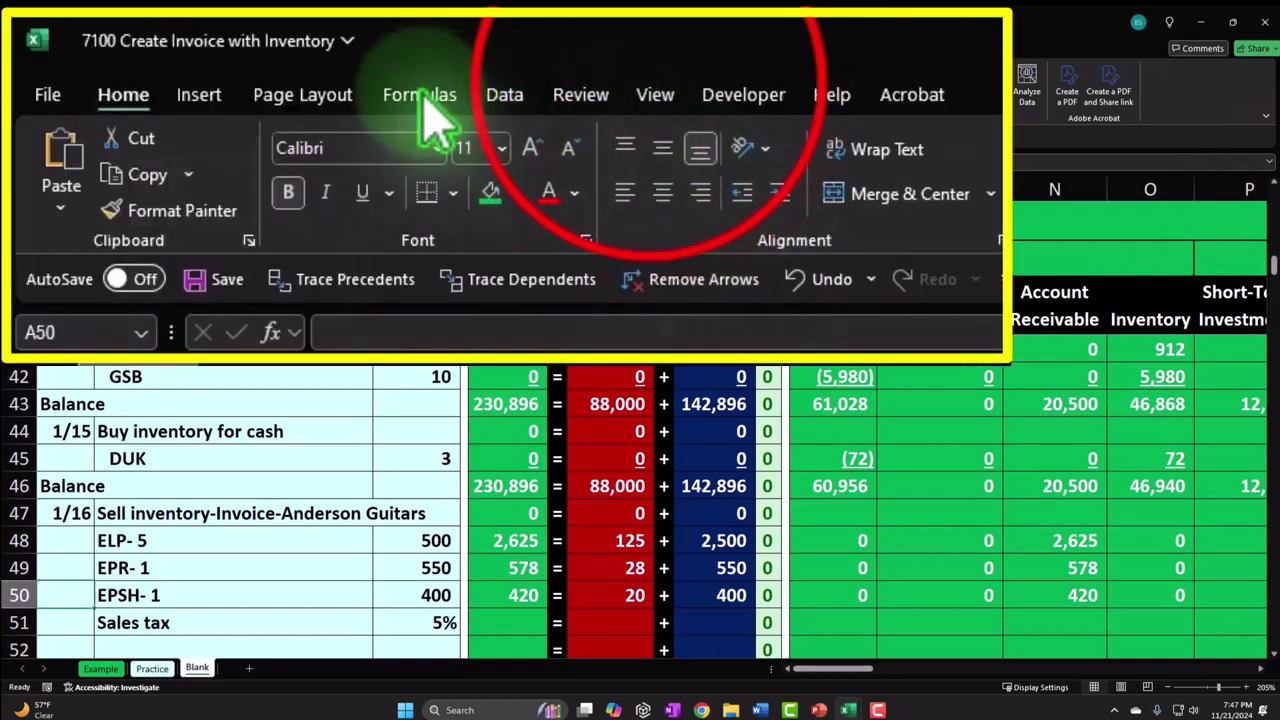
Unfreeze the worksheet's panes so all rows and columns scroll freely
click(313, 49)
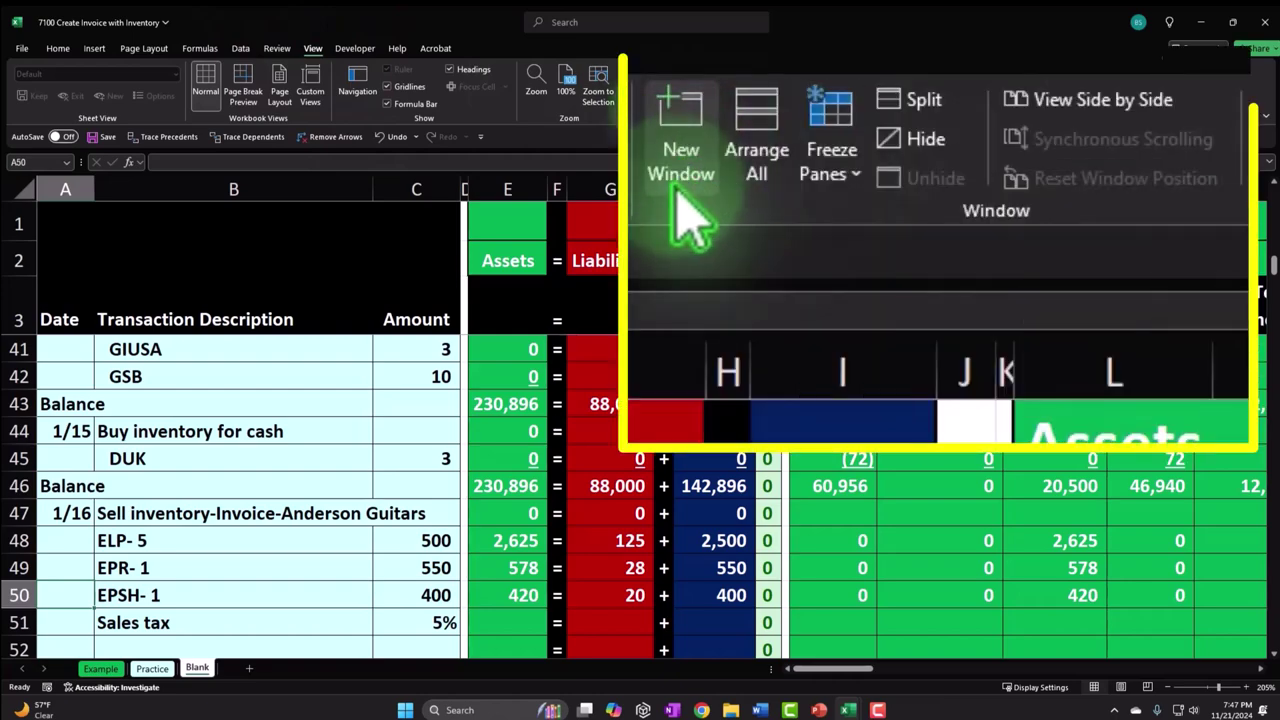
click(708, 90)
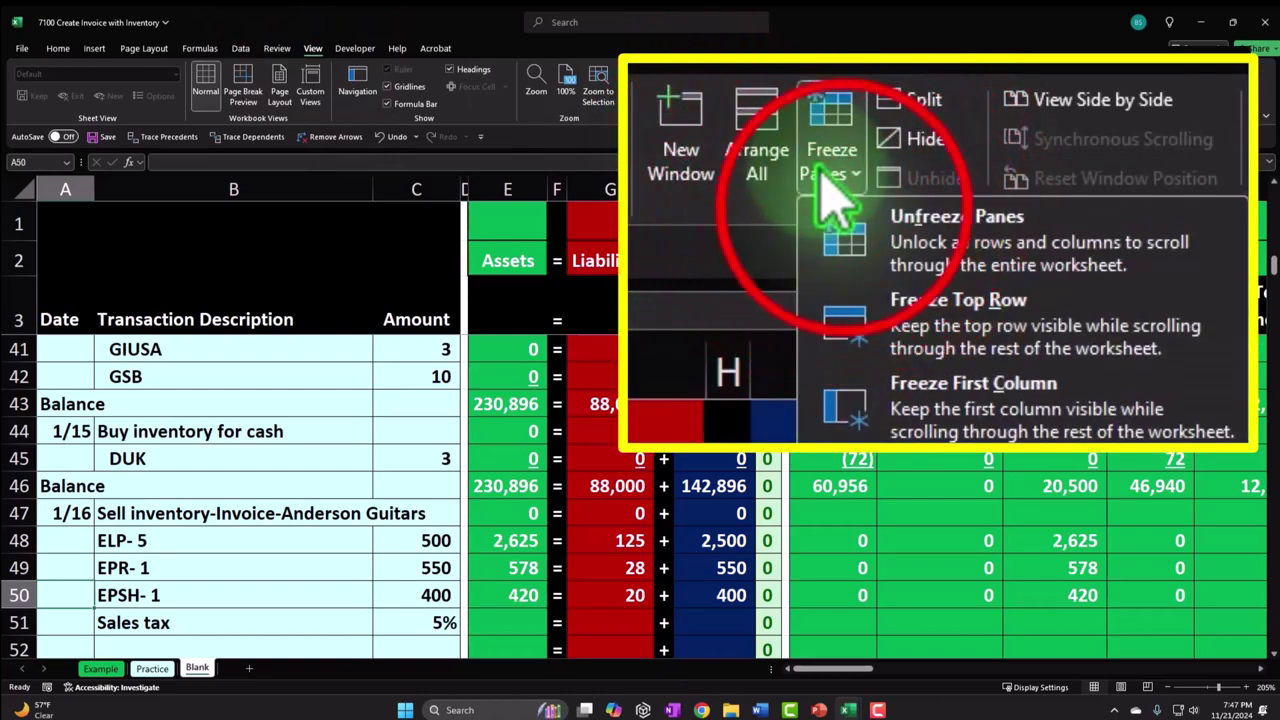
click(745, 130)
scroll(572, 433, down, 1)
scroll(572, 433, down, 7)
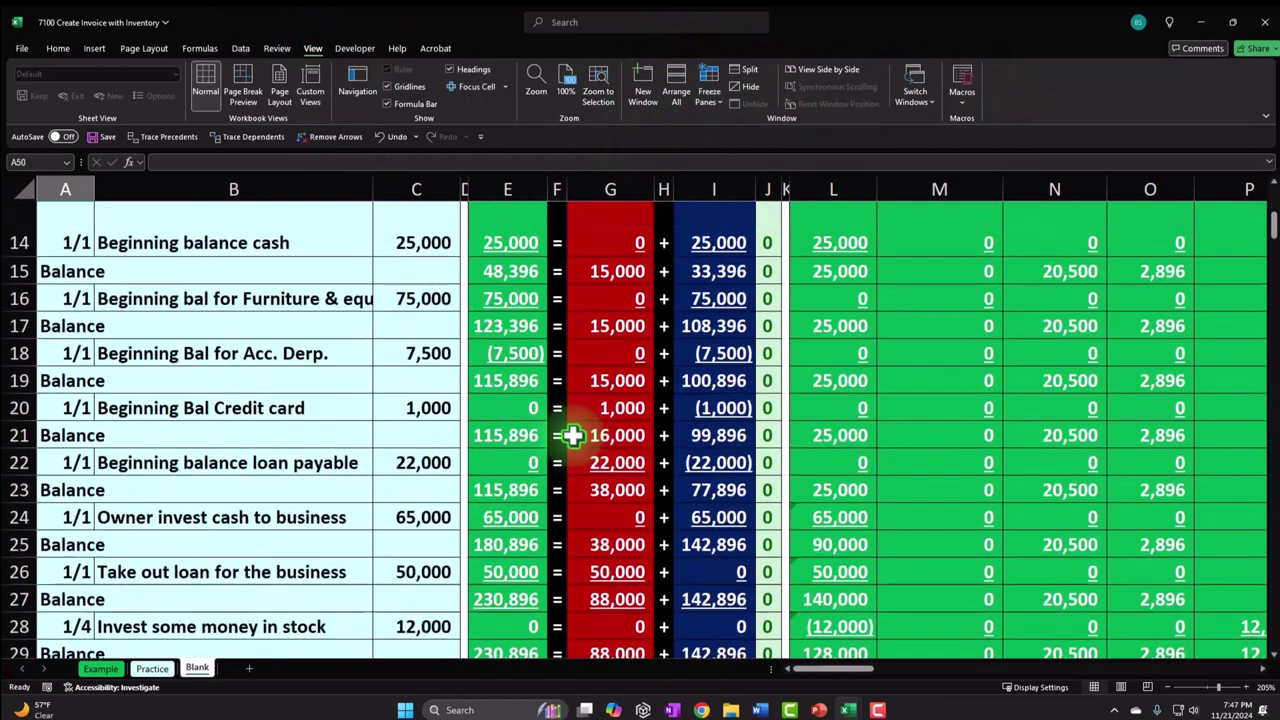
scroll(572, 435, down, 4)
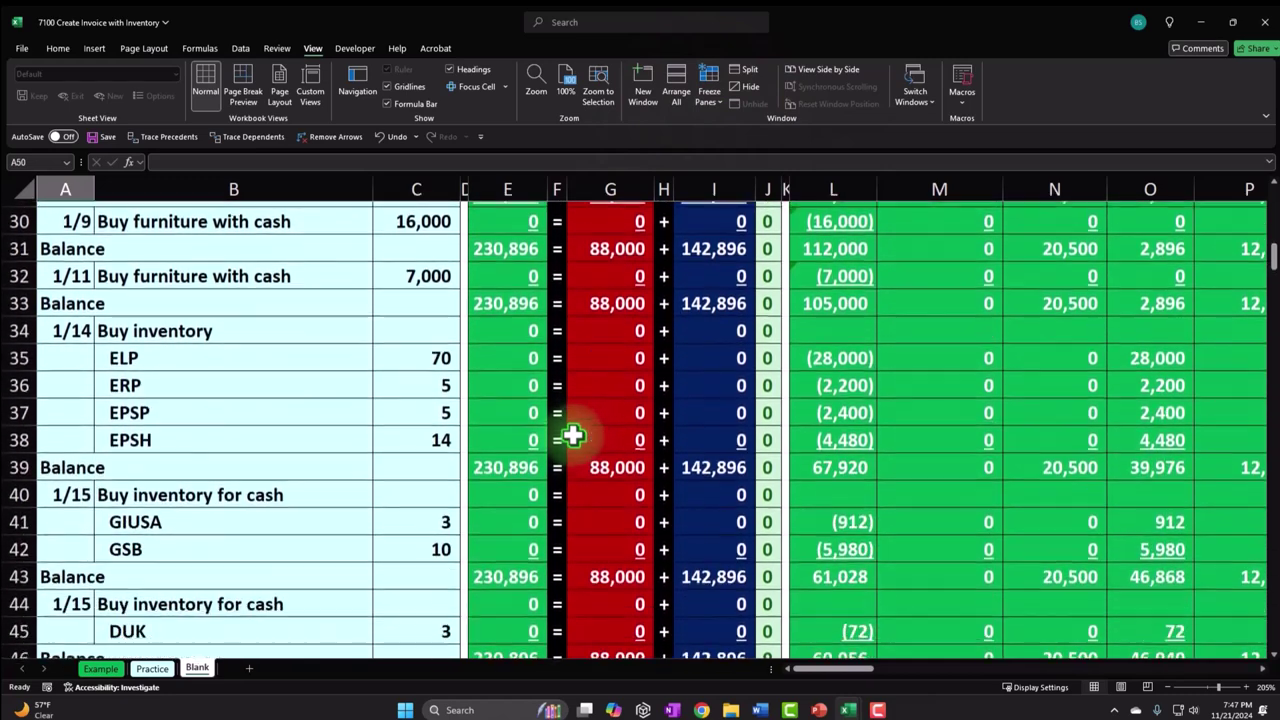
scroll(572, 435, down, 1)
scroll(572, 435, up, 1)
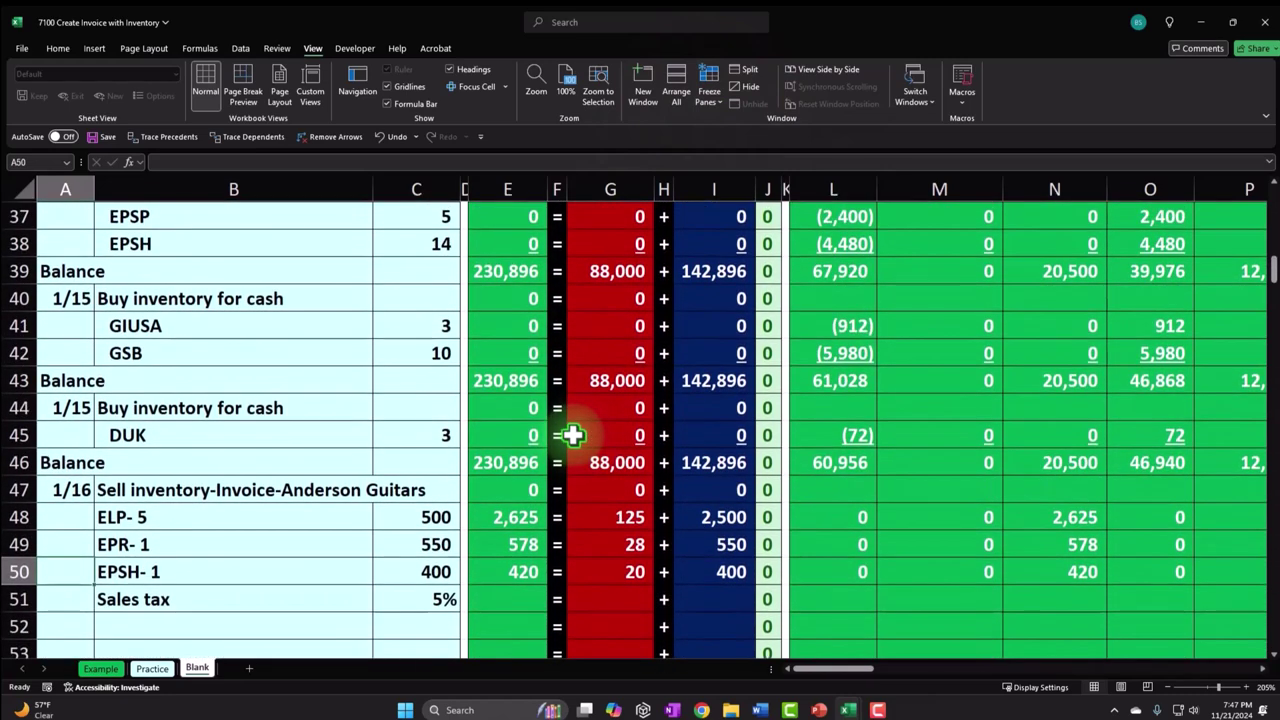
click(1274, 186)
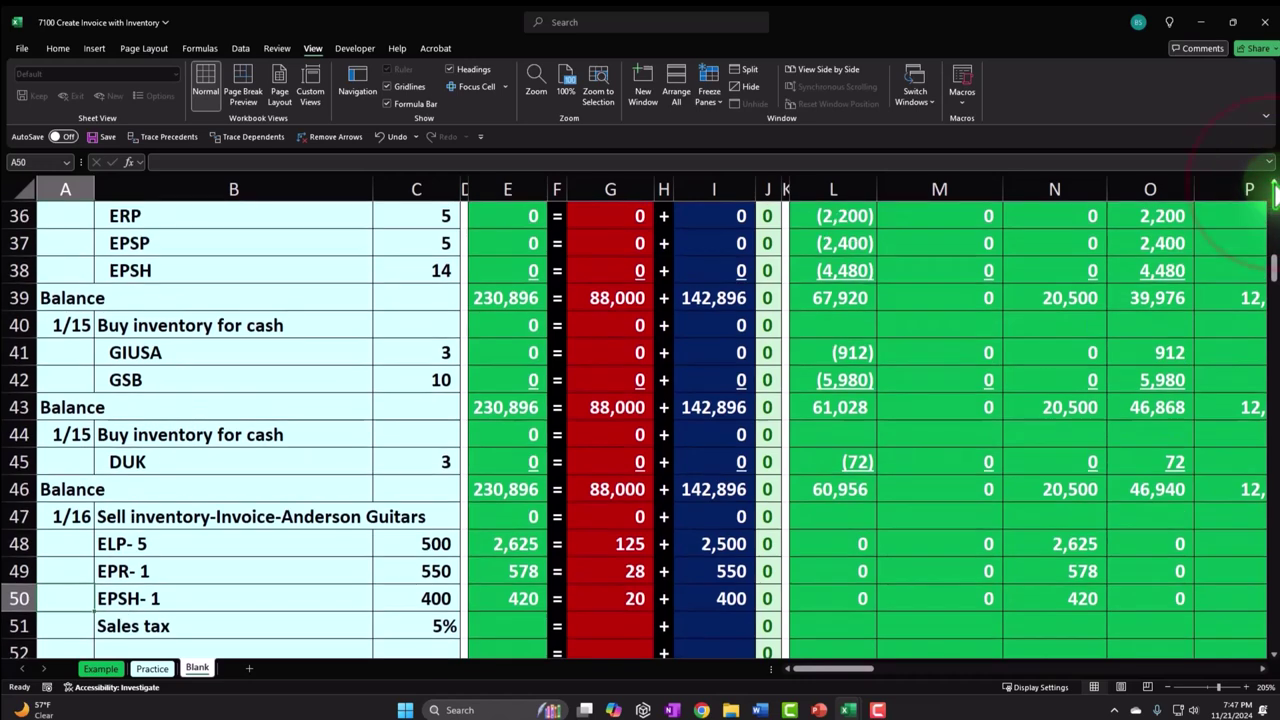
Split the worksheet window at cell D47, above the 1/16 invoice row and beside the Amount column
click(465, 516)
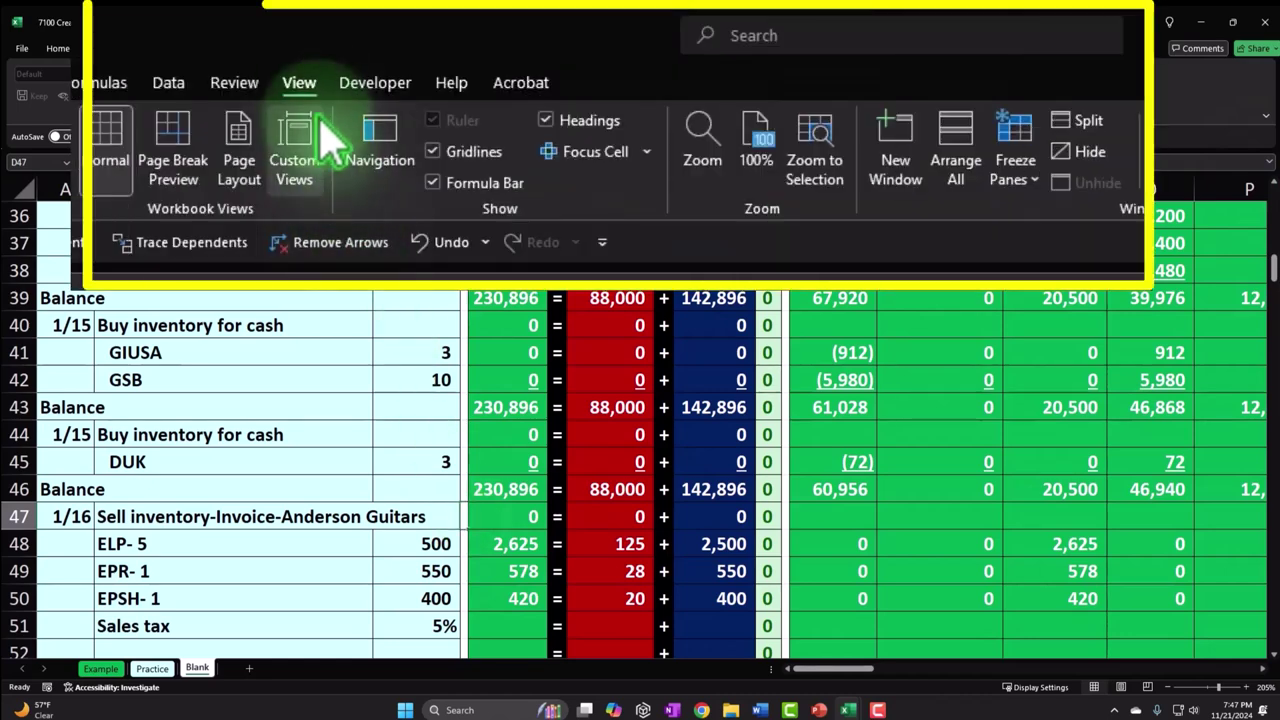
click(1070, 150)
click(368, 543)
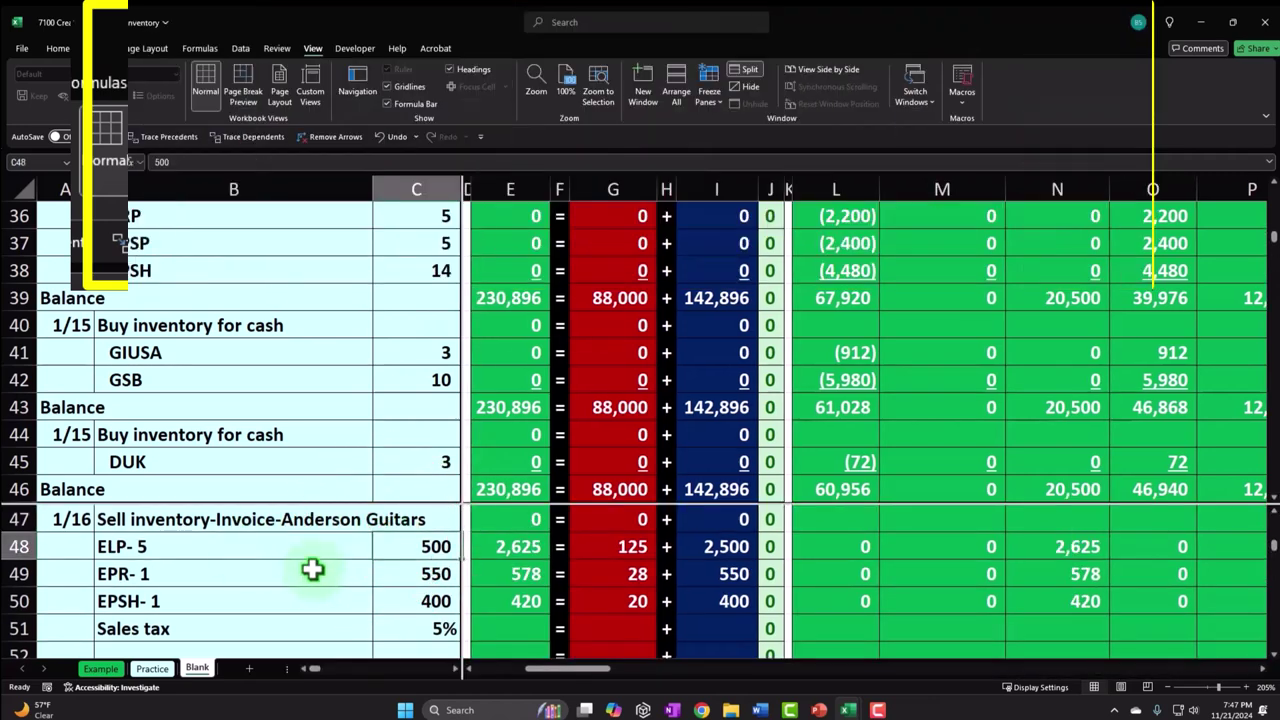
Enter the label Bal in AS6, the date column of the ELP inventory subsidiary ledger
click(835, 407)
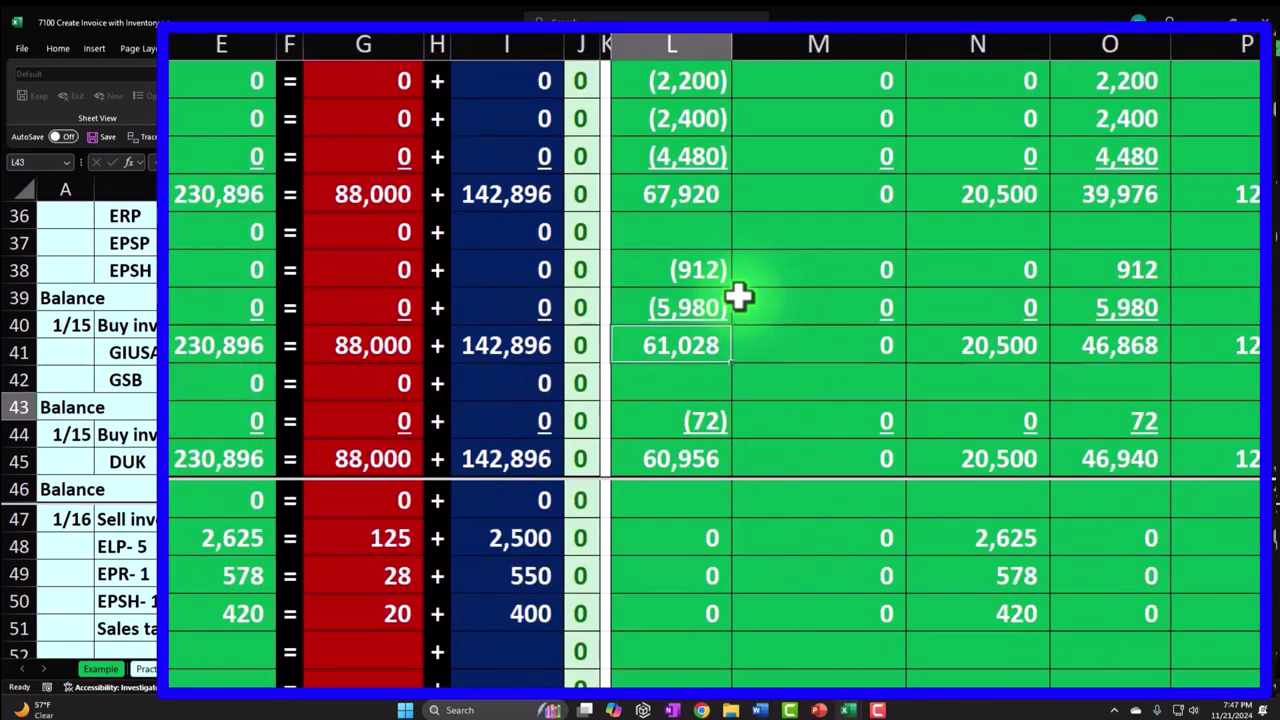
key(ctrl+Up)
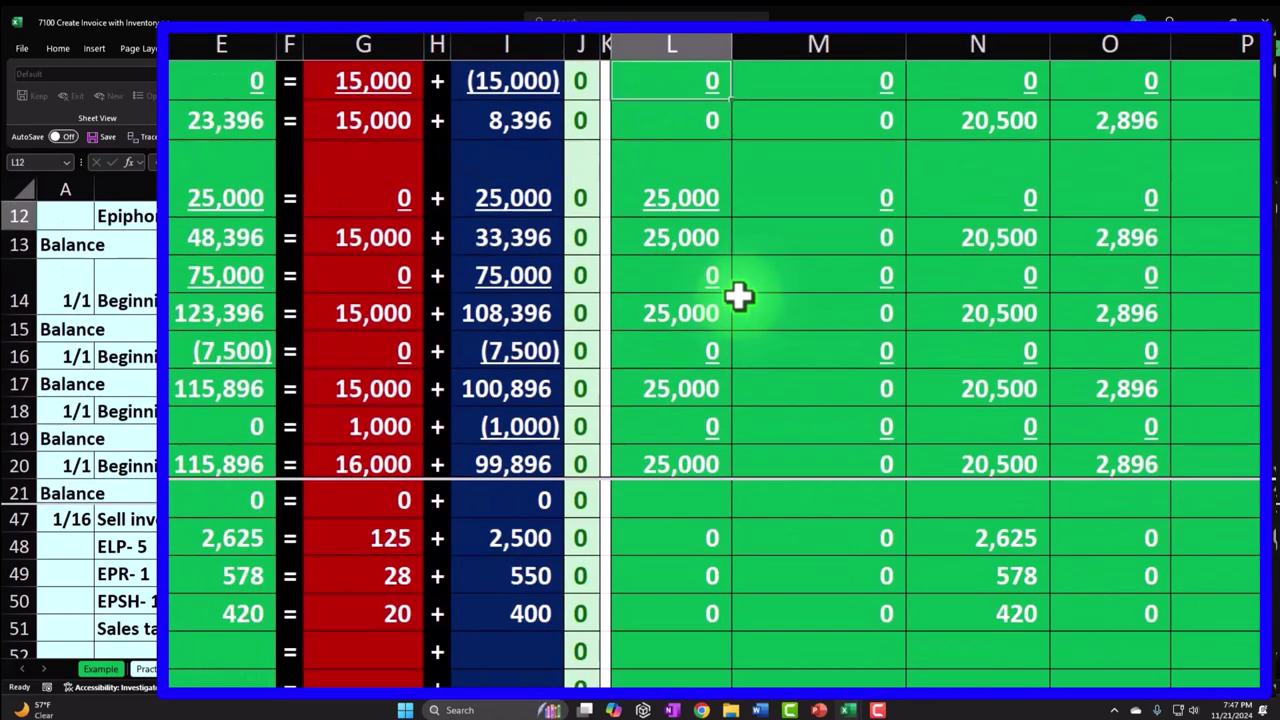
key(ctrl+Right)
key(ctrl+Right)
key(ctrl+Right)
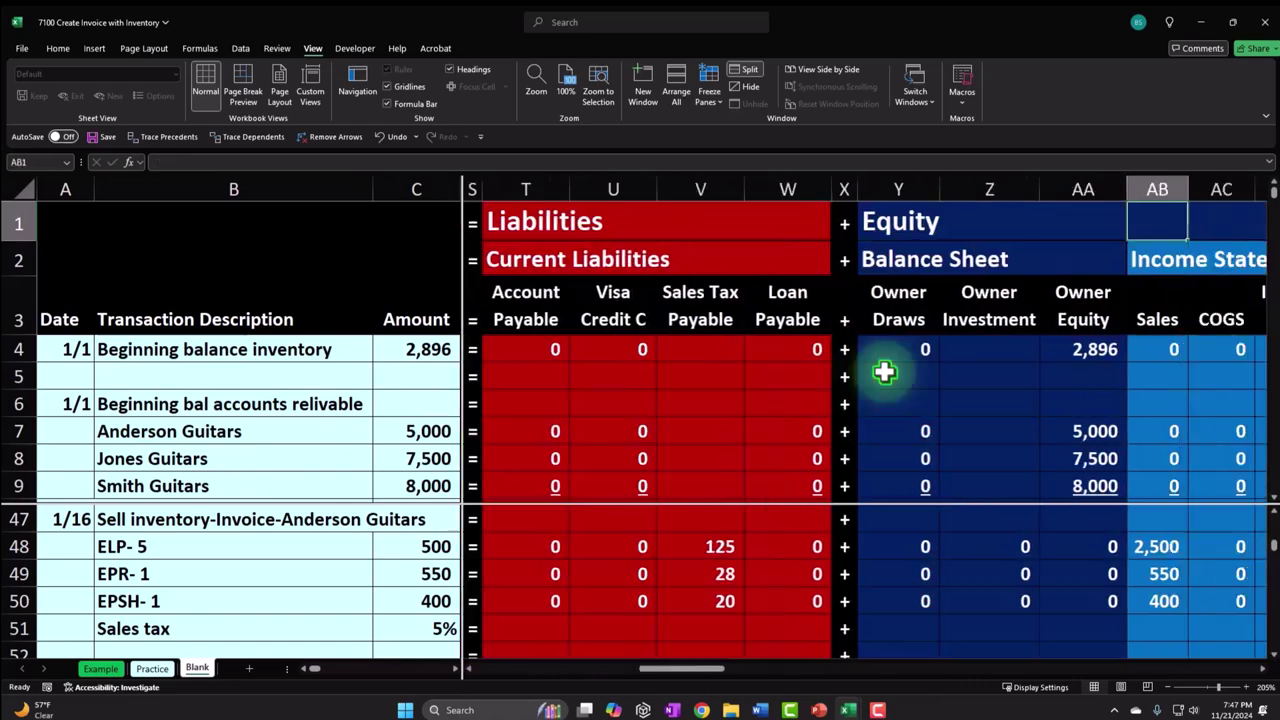
key(ctrl+Right)
key(ctrl+Right)
key(ctrl+Right)
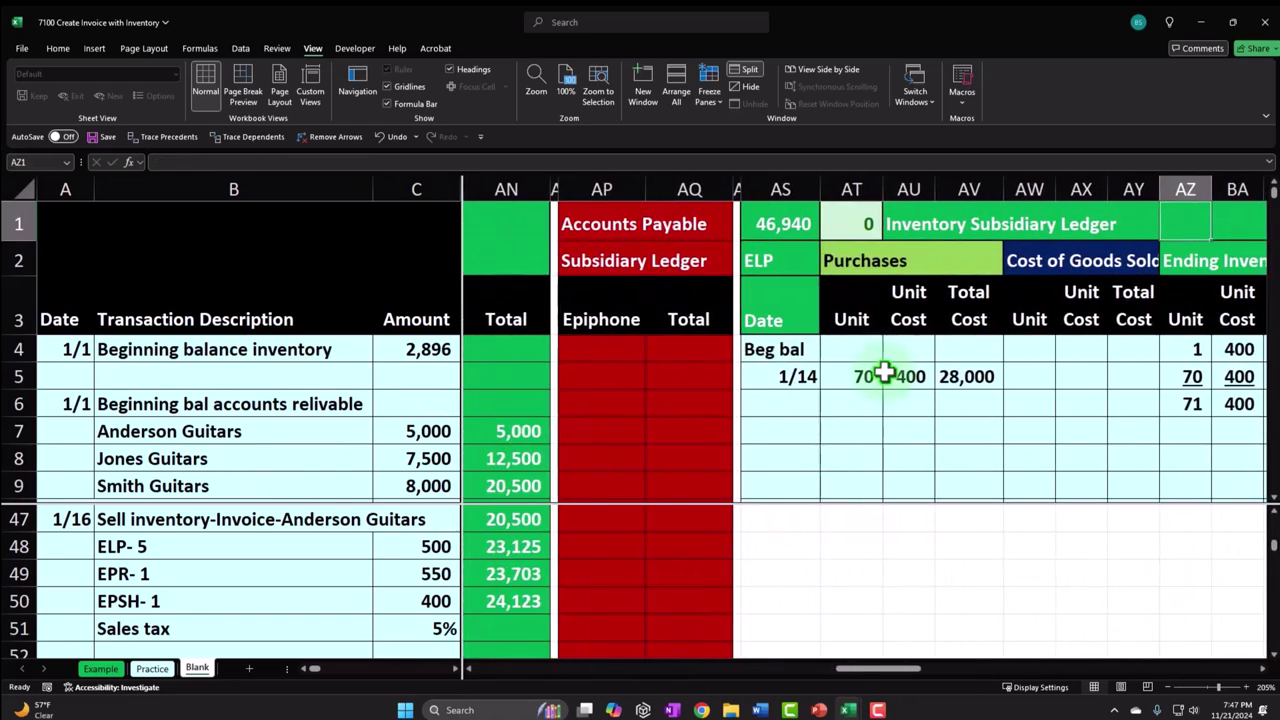
key(Right)
key(Right)
key(Left)
key(Left)
key(Left)
key(Left)
key(Left)
key(Left)
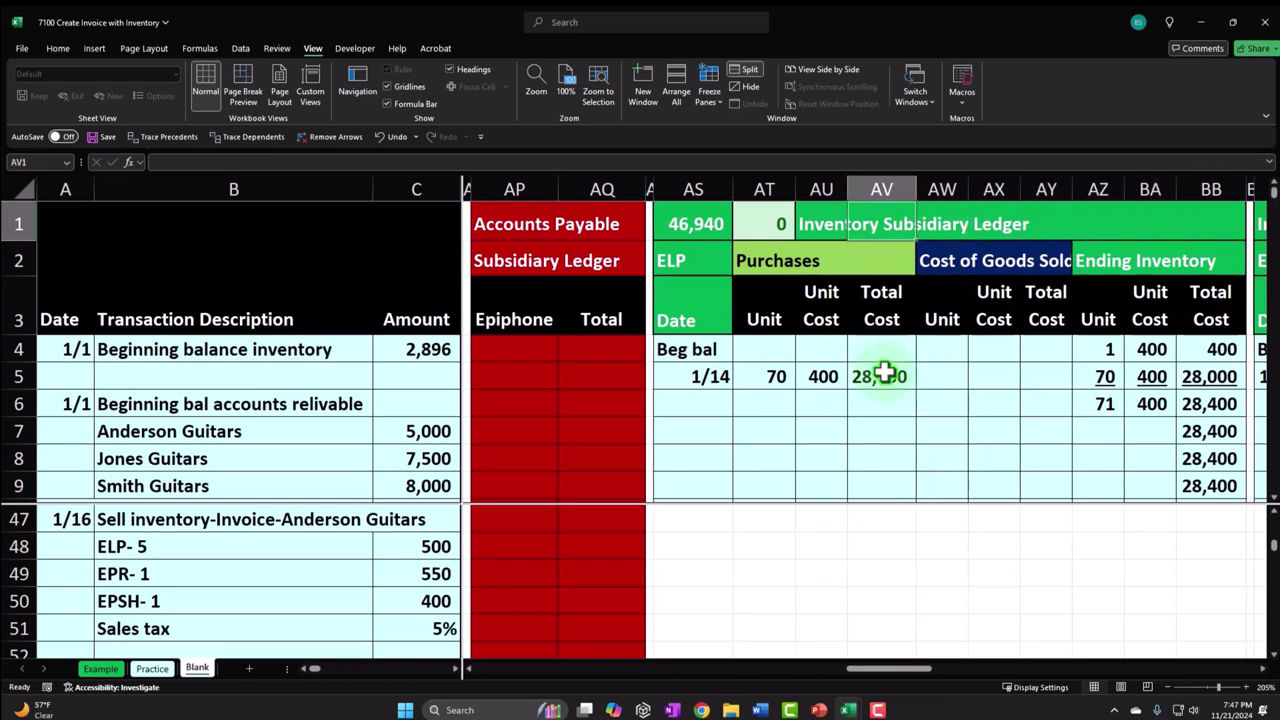
key(Down)
key(Down)
key(Left)
key(Left)
key(Left)
key(Down)
key(Down)
key(Down)
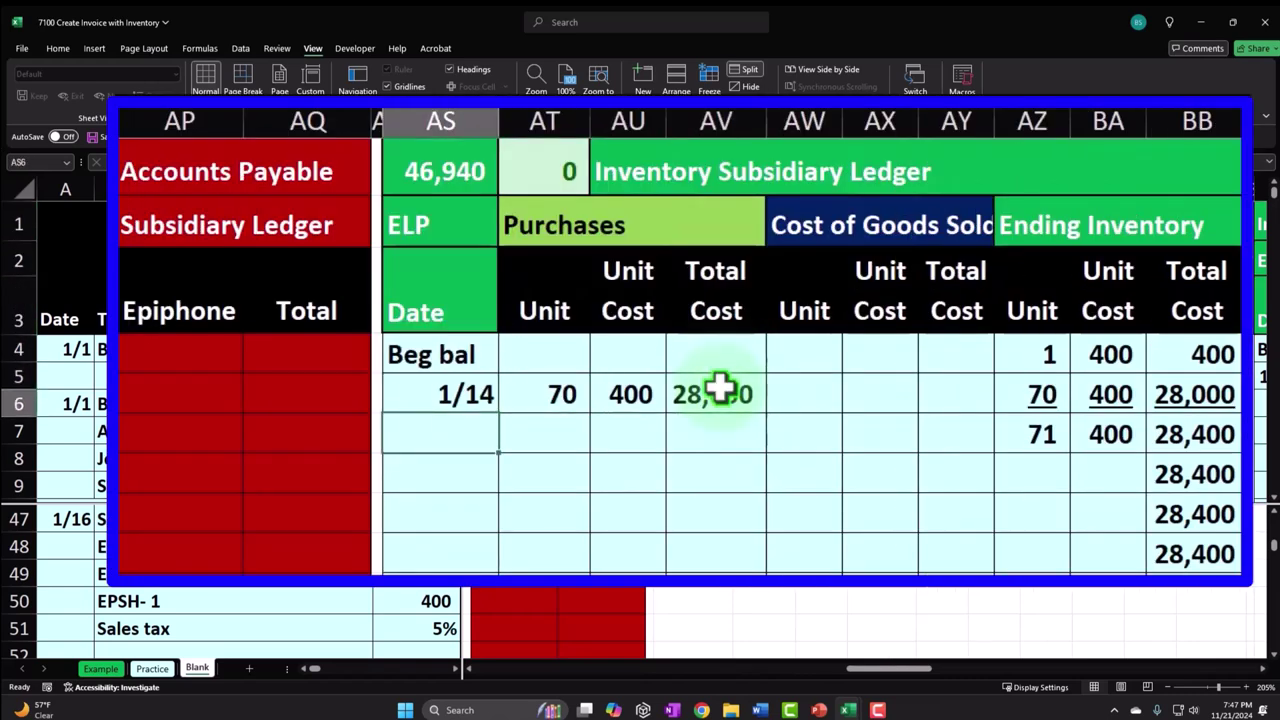
text(Bal)
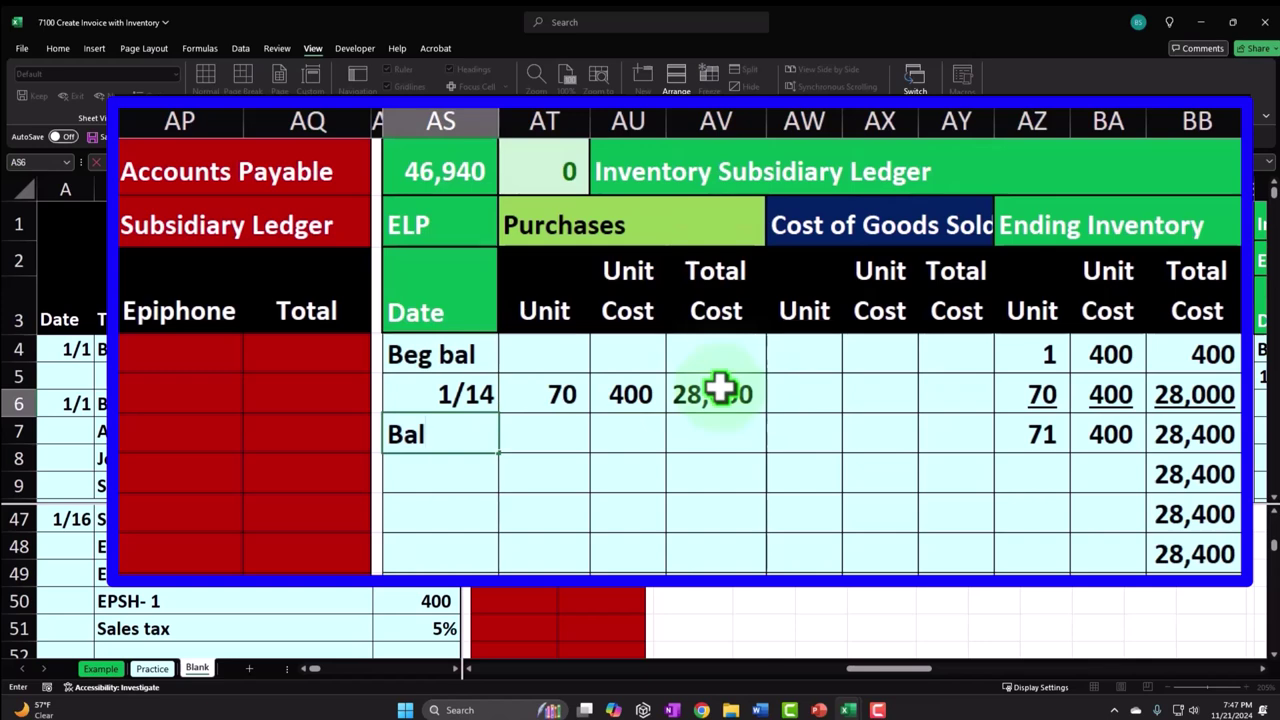
key(Return)
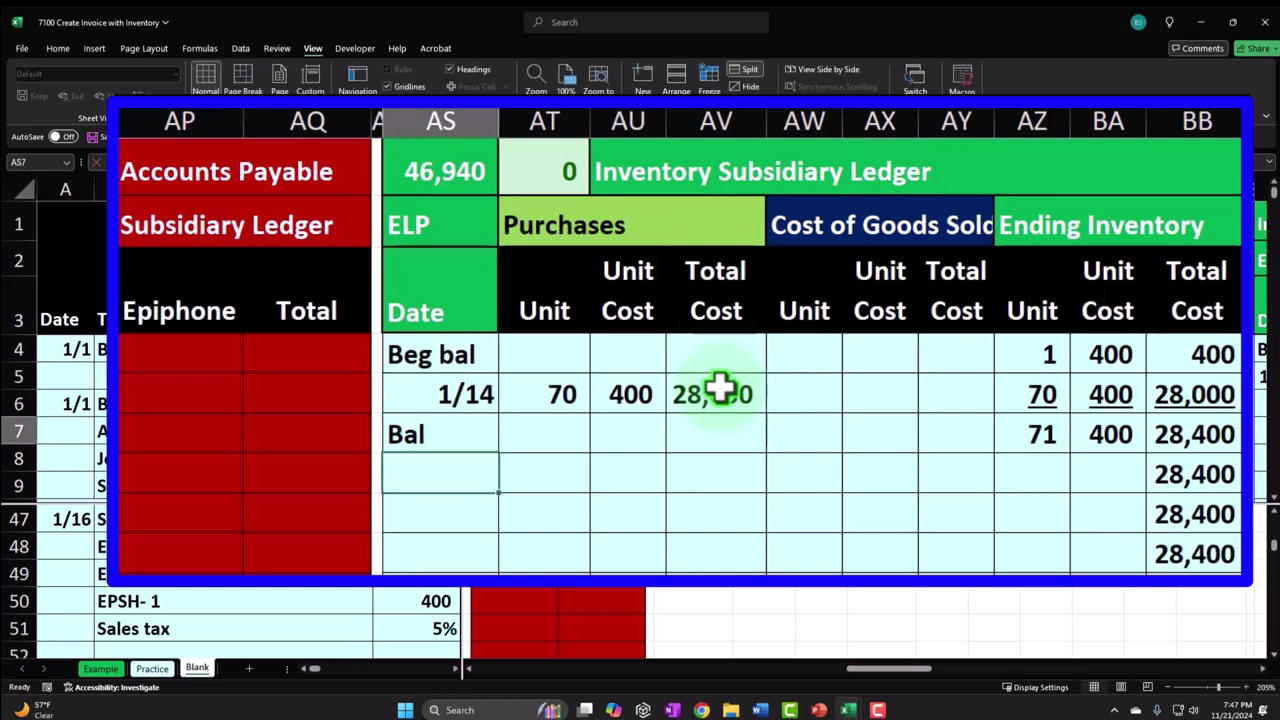
Enter the sale date 1/16 in AS7 of the ELP ledger, using the date formatting copied from AS5
text(1/16)
key(ctrl+Return)
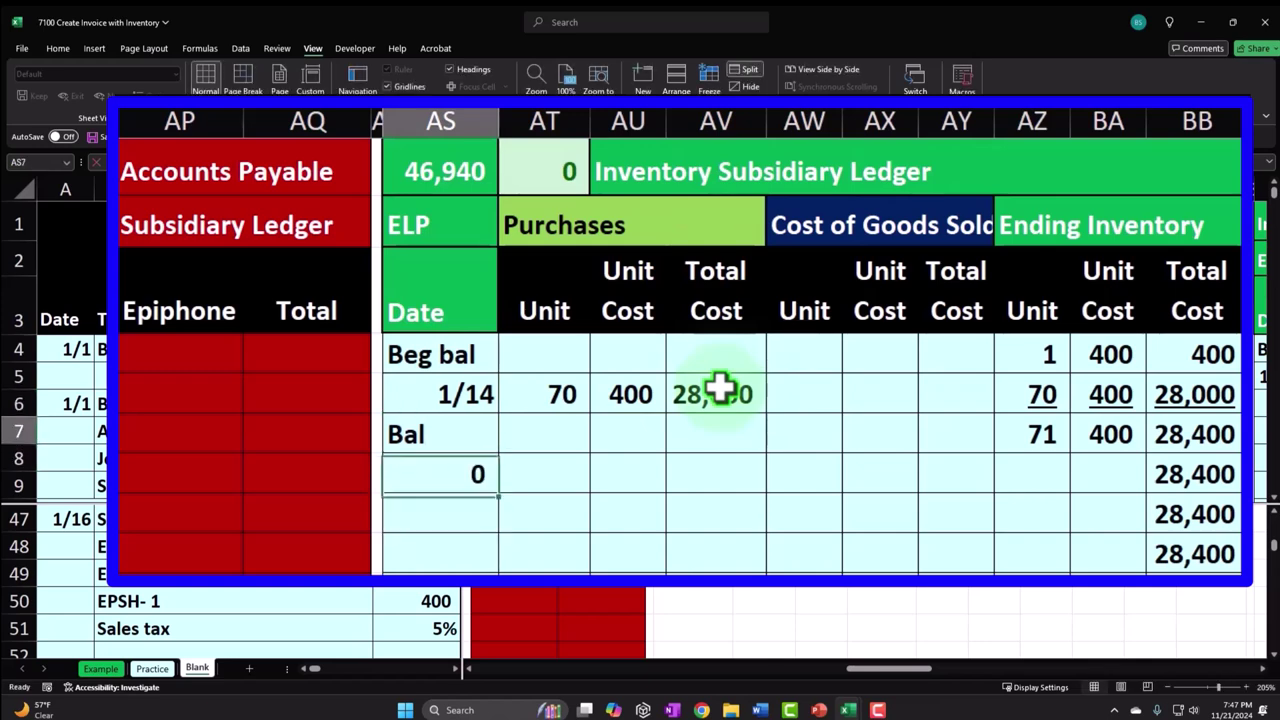
click(443, 400)
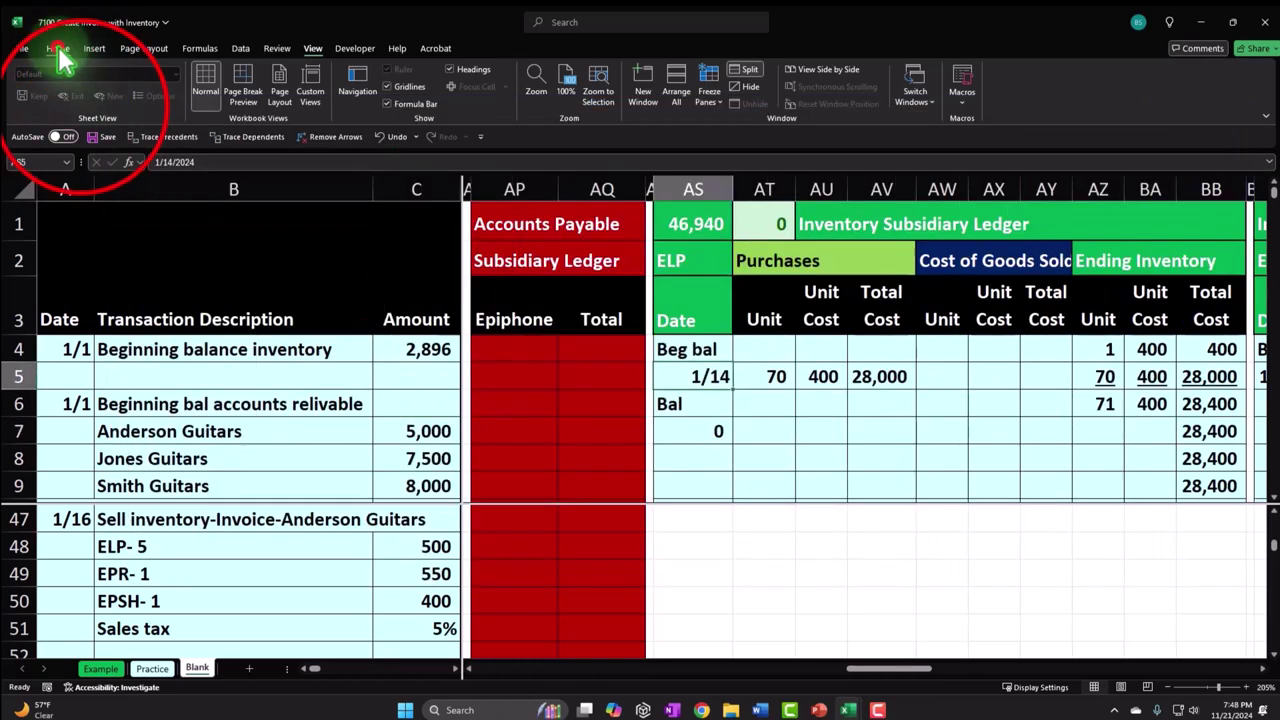
click(58, 48)
click(78, 104)
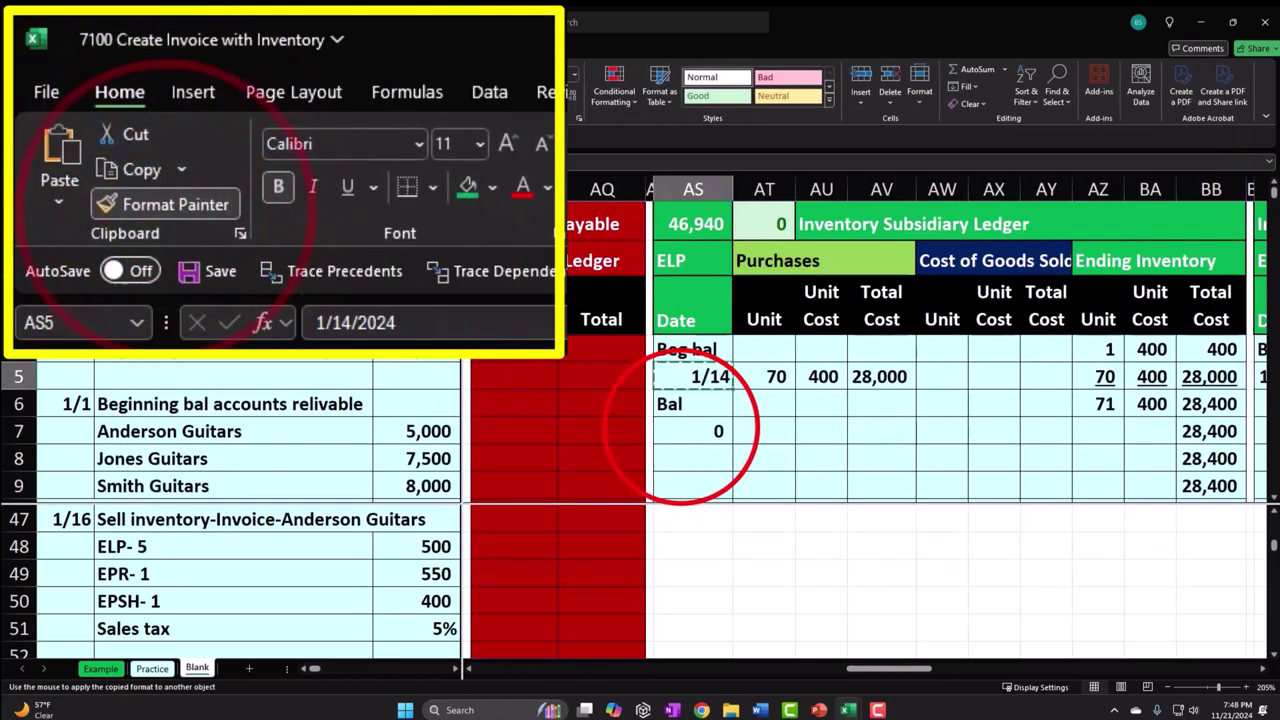
click(682, 427)
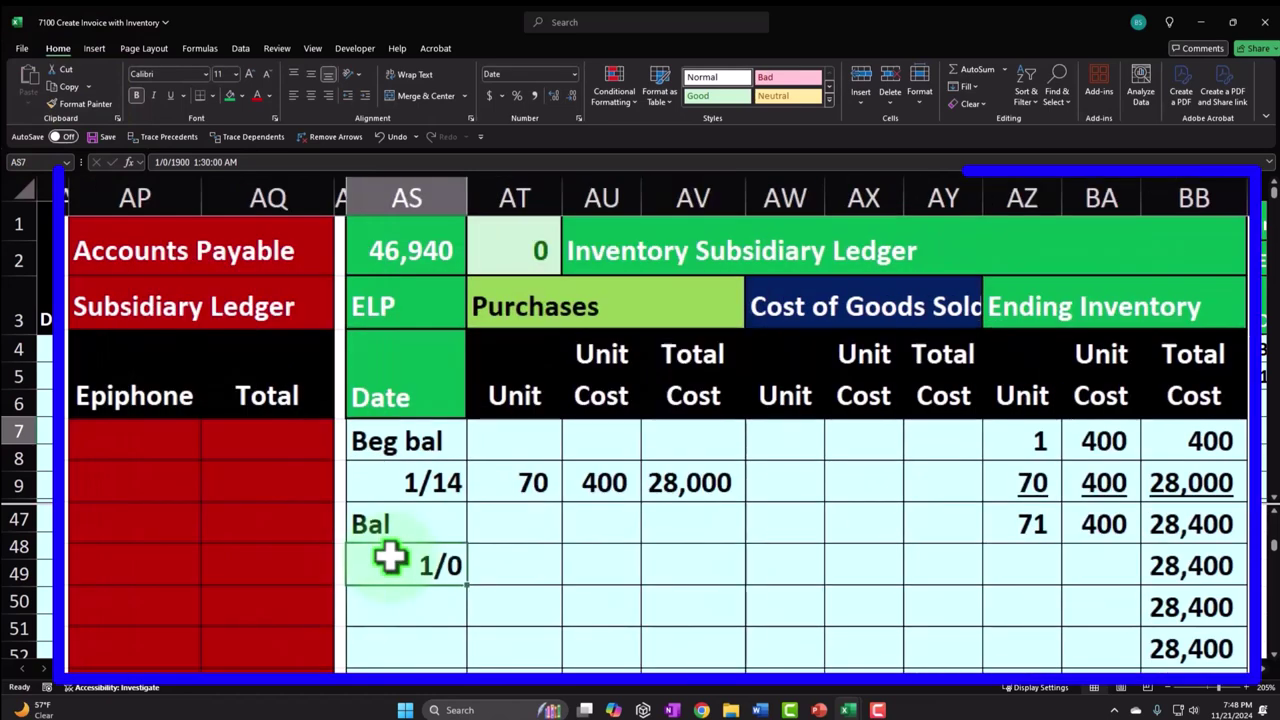
text(1/16)
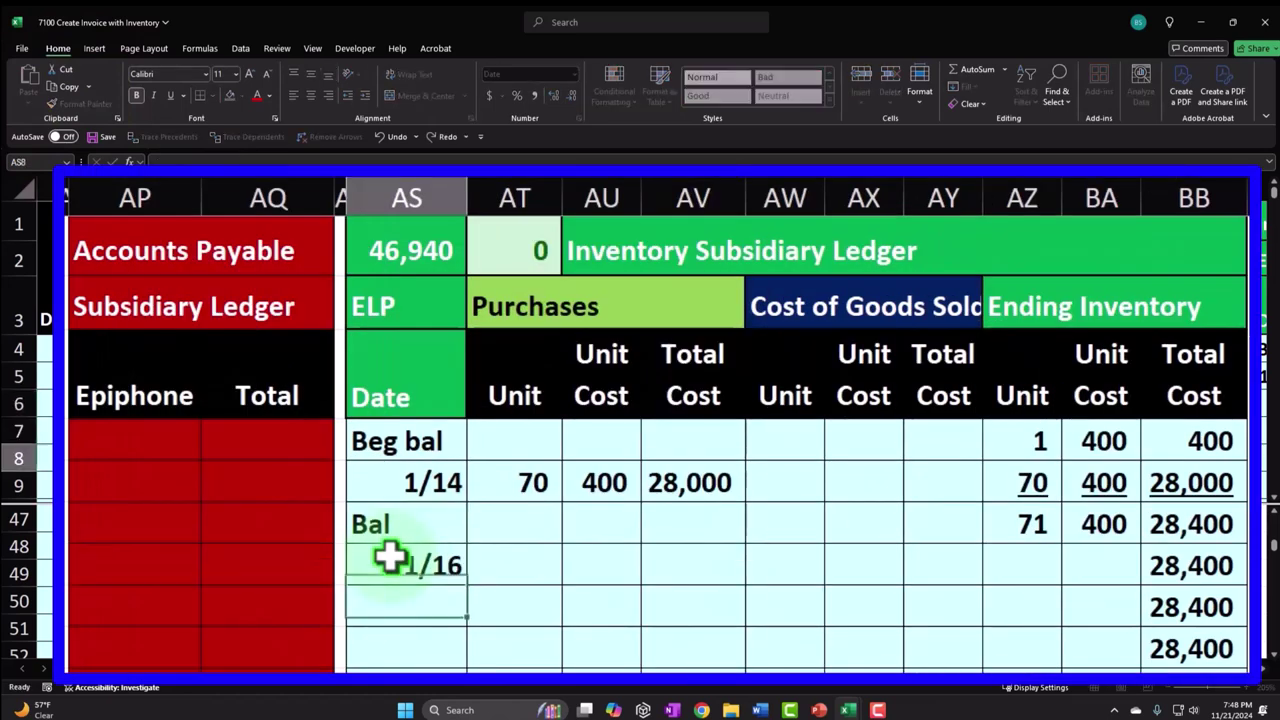
key(Tab)
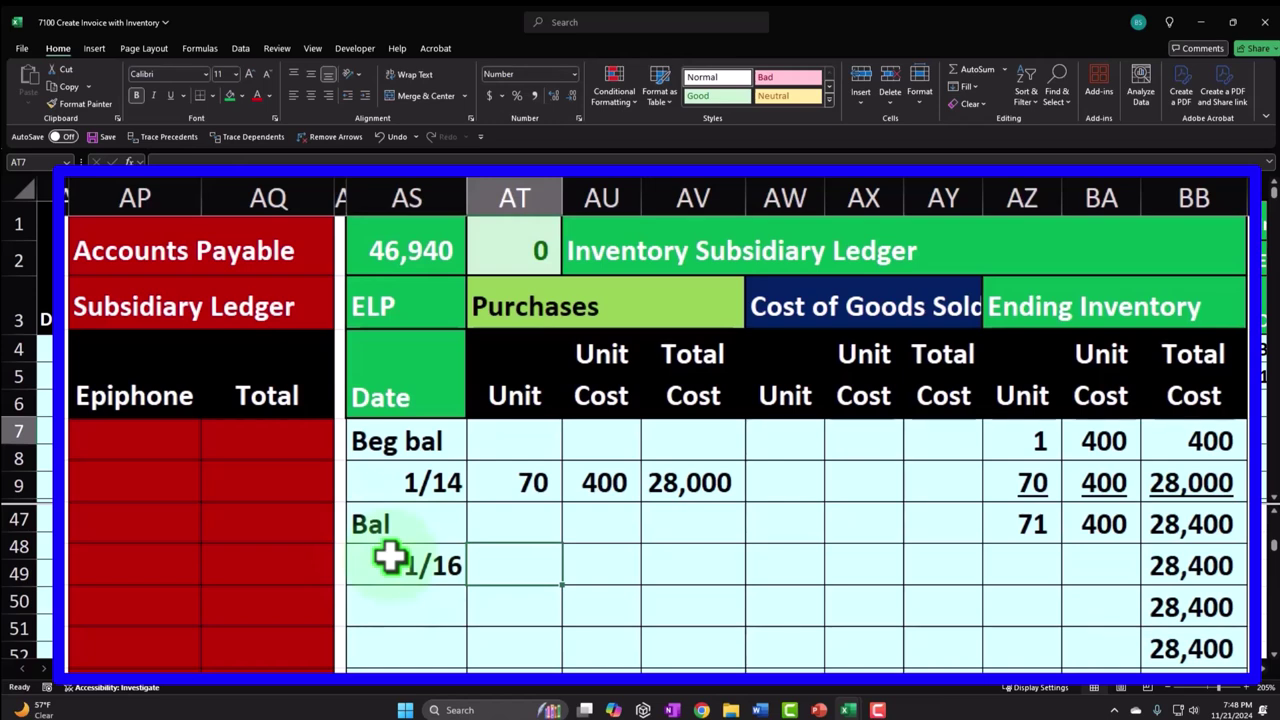
text(5)
key(Tab)
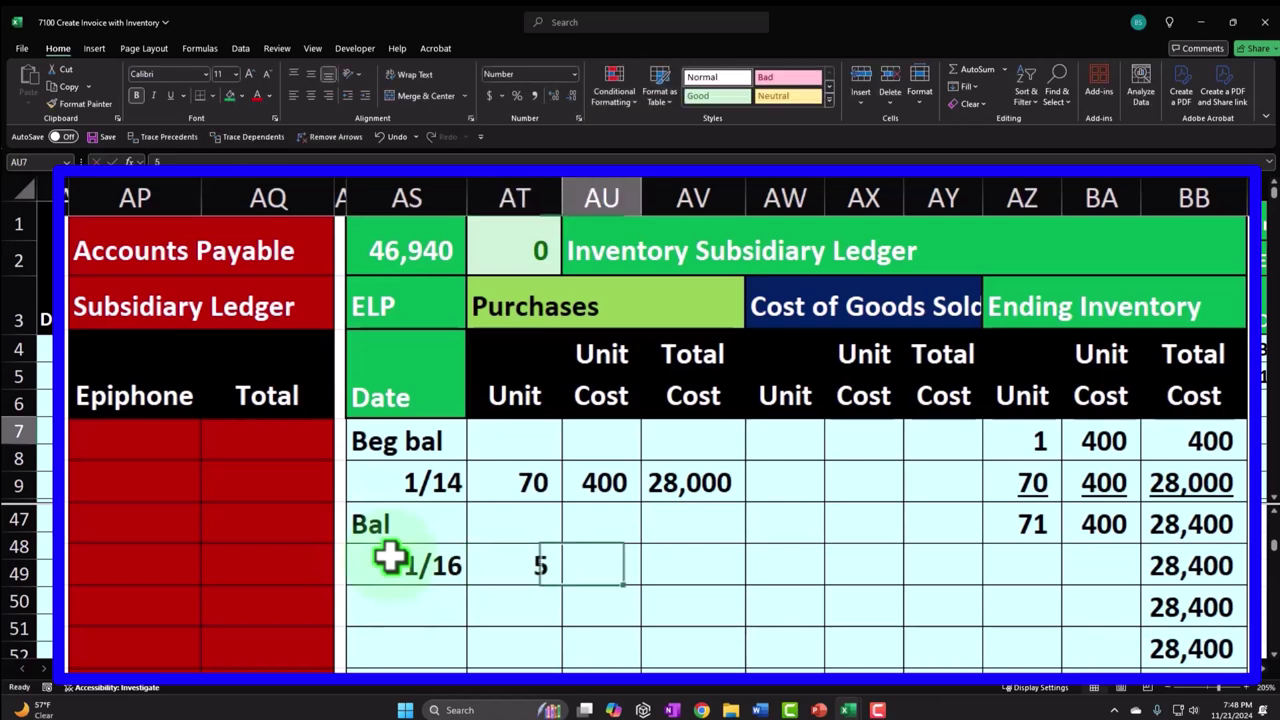
text(=)
key(Right)
key(Right)
key(Right)
key(Right)
key(Right)
key(Right)
key(Up)
key(Return)
key(Up)
key(Right)
key(Right)
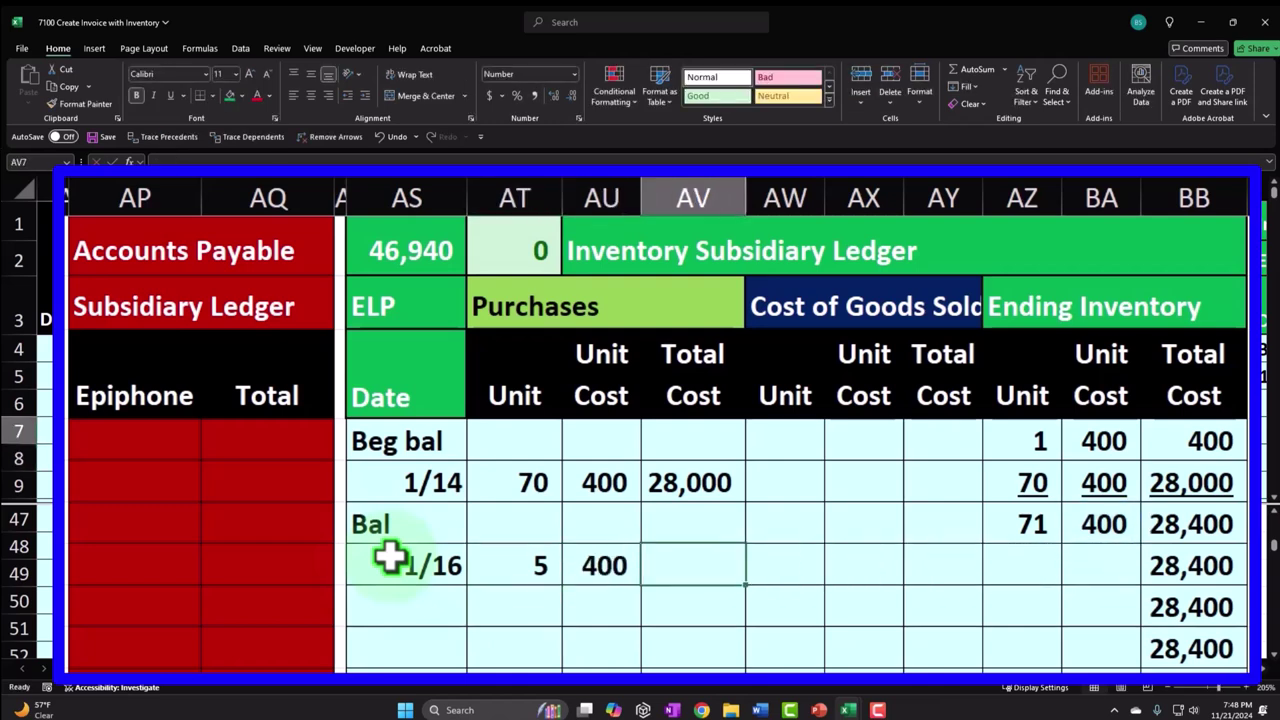
key(Left)
key(Left)
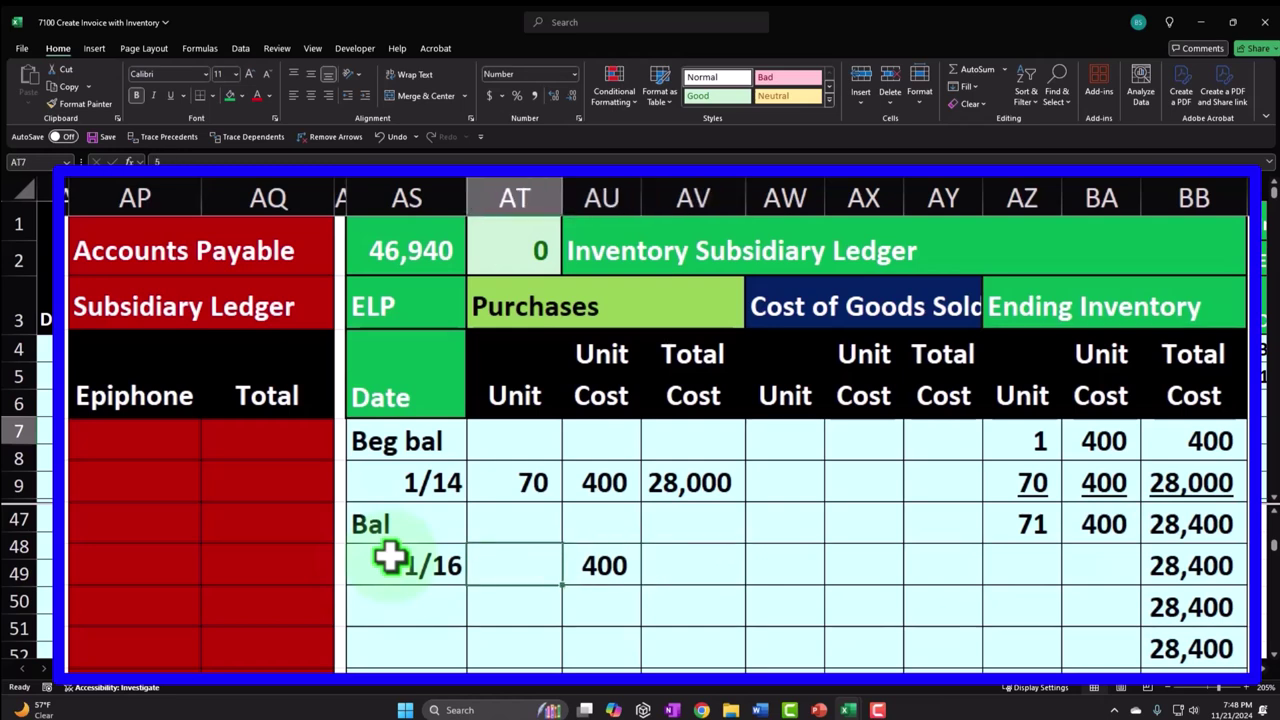
key(Right)
key(Delete)
Record -5 Cost of Goods Sold units for ELP in AW7 and link the Unit Cost in AX7 to BA6
key(Right)
key(Right)
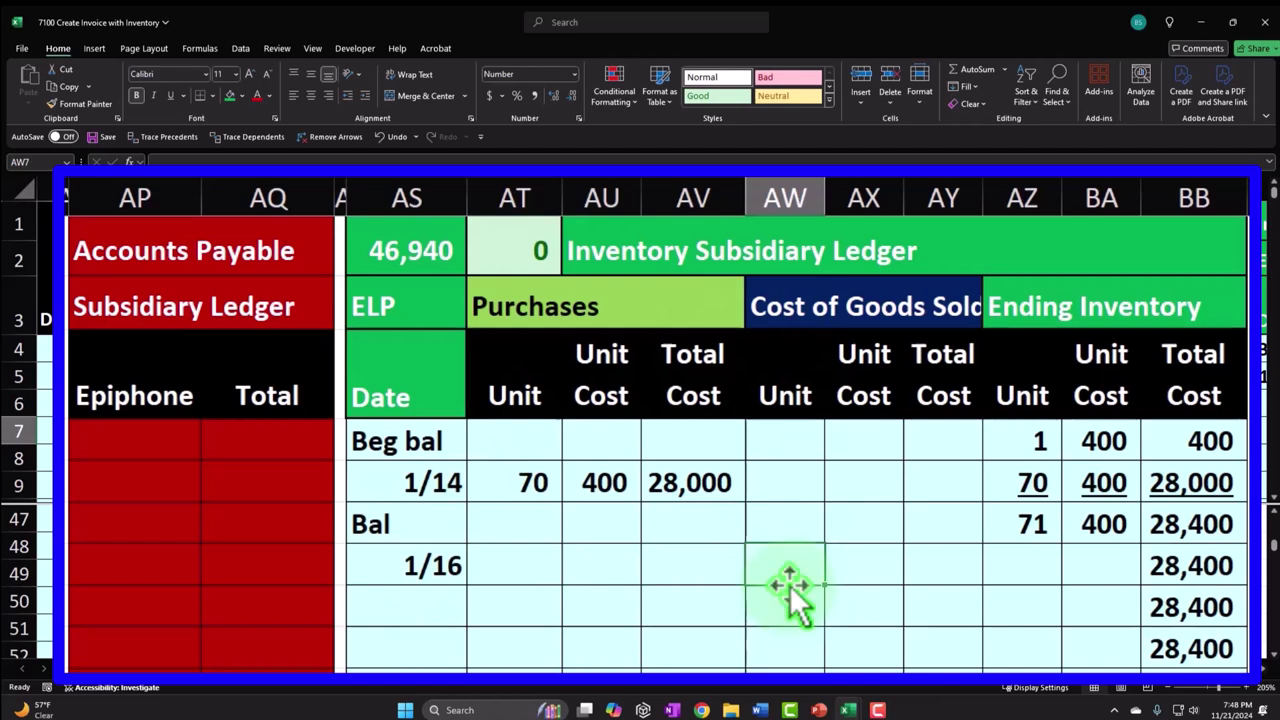
text(-5)
key(Return)
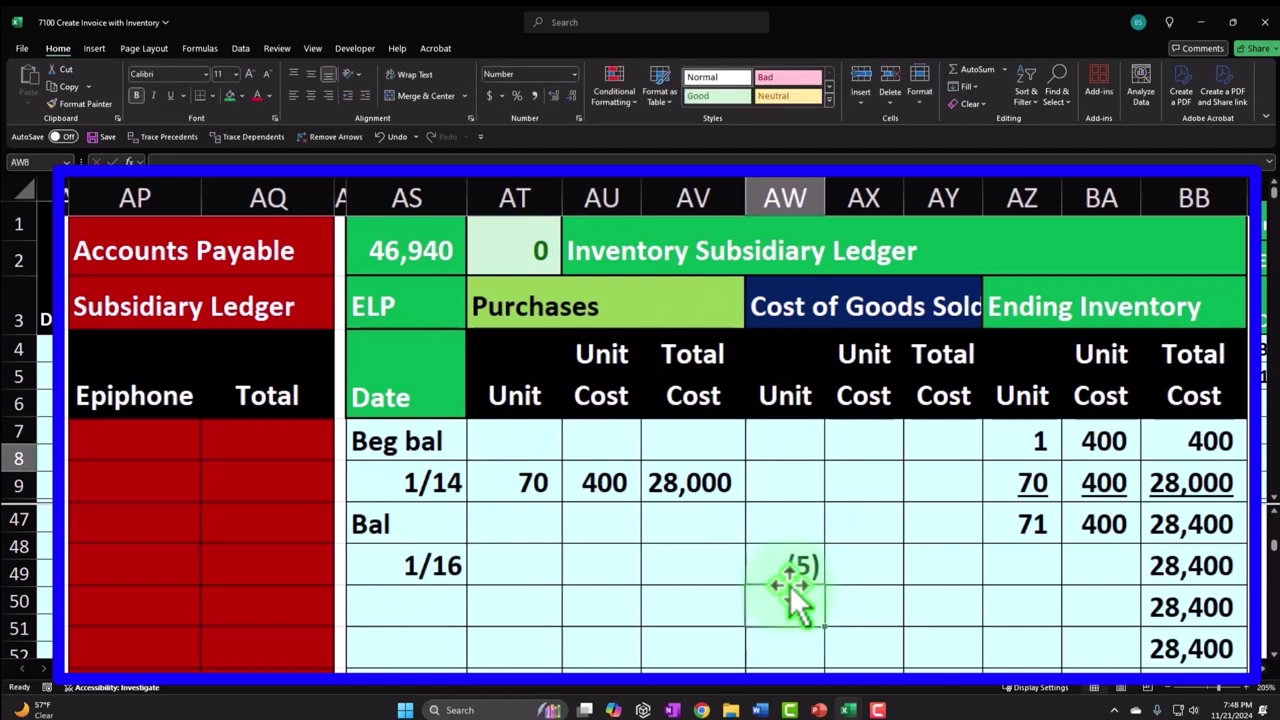
key(Right)
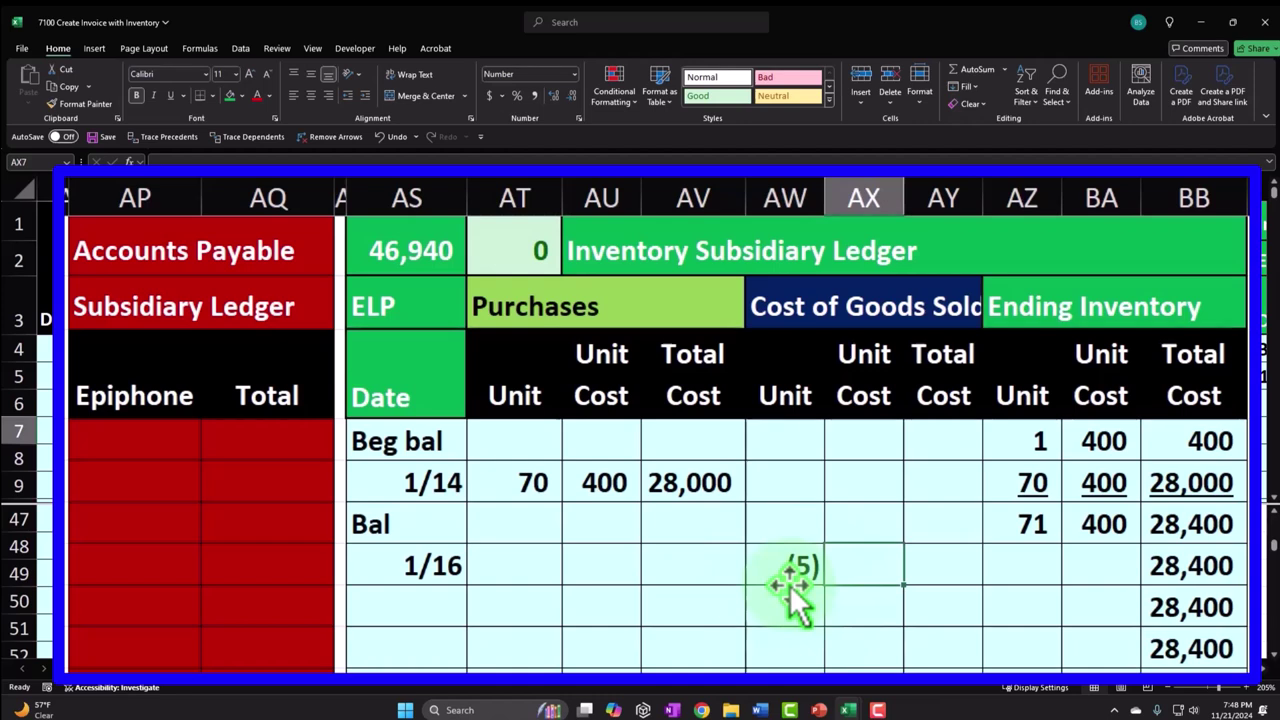
text(=)
key(Right)
key(Right)
key(Up)
key(Right)
key(Tab)
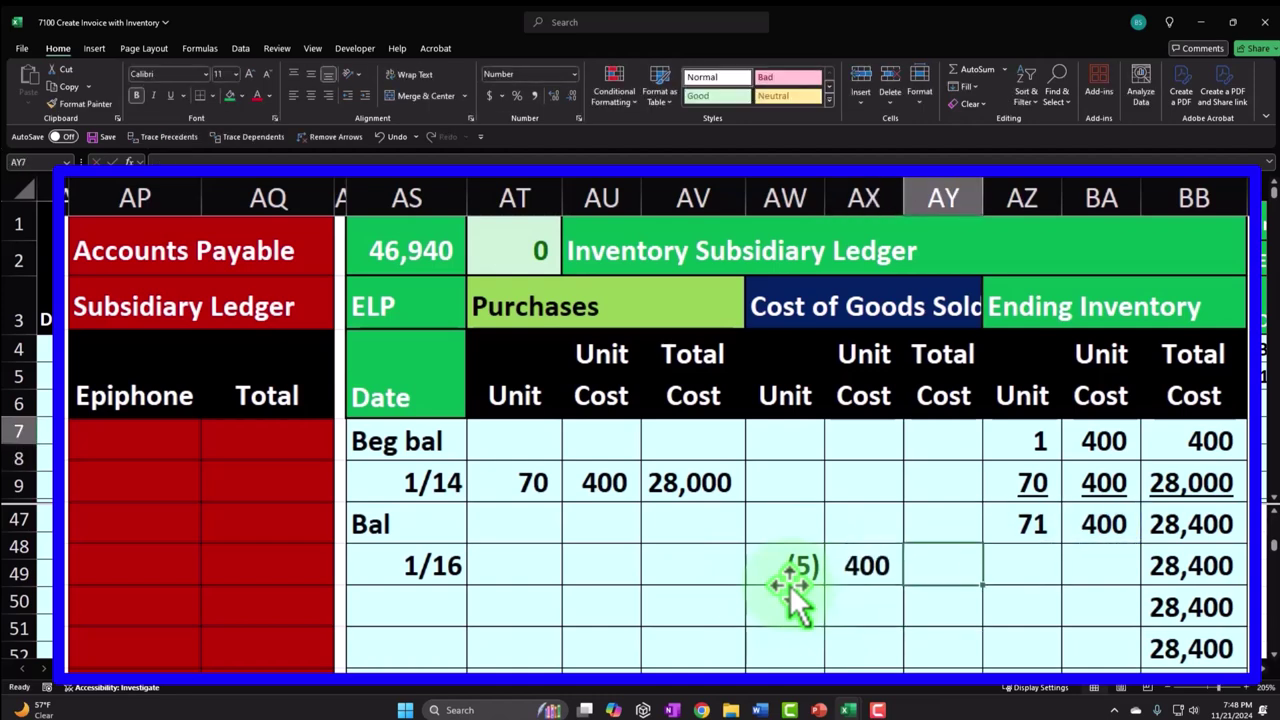
Calculate the ELP Cost of Goods Sold total in AY7 as =AW7*AX7 and widen column AY to fit it
text(=)
key(Left)
key(Left)
text(*)
key(Left)
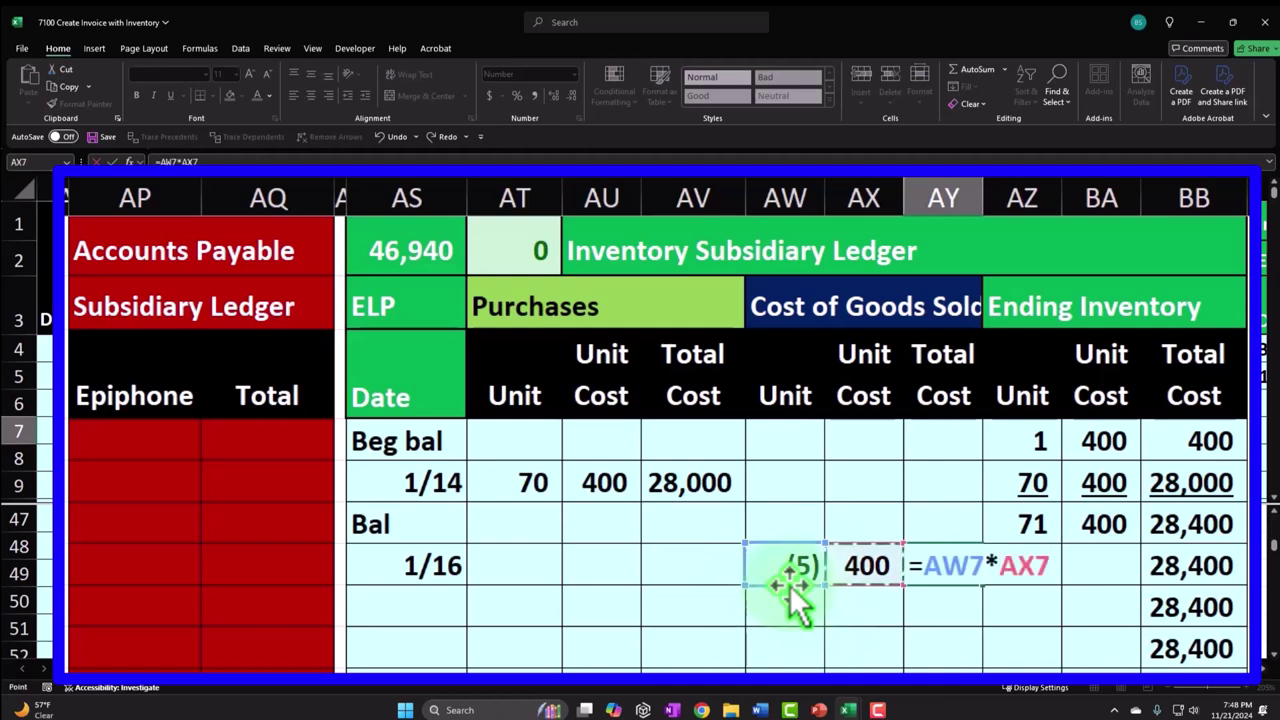
key(ctrl+Return)
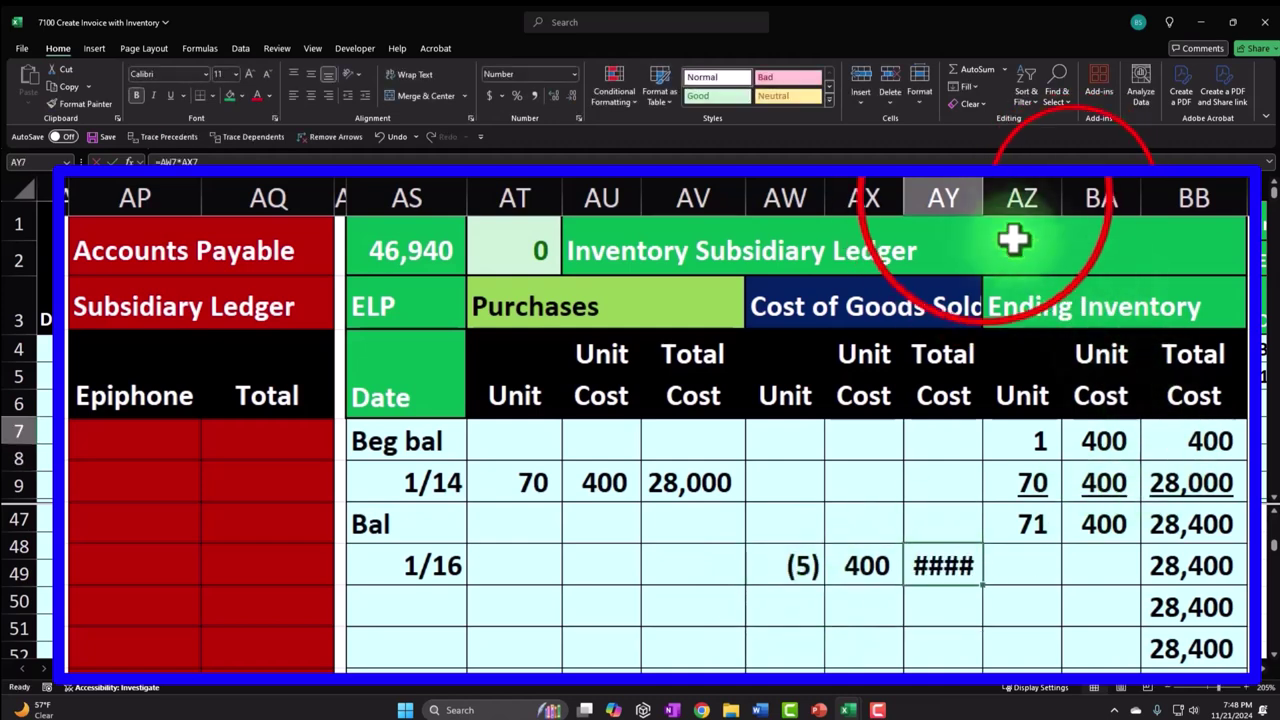
drag(982, 197, 1008, 196)
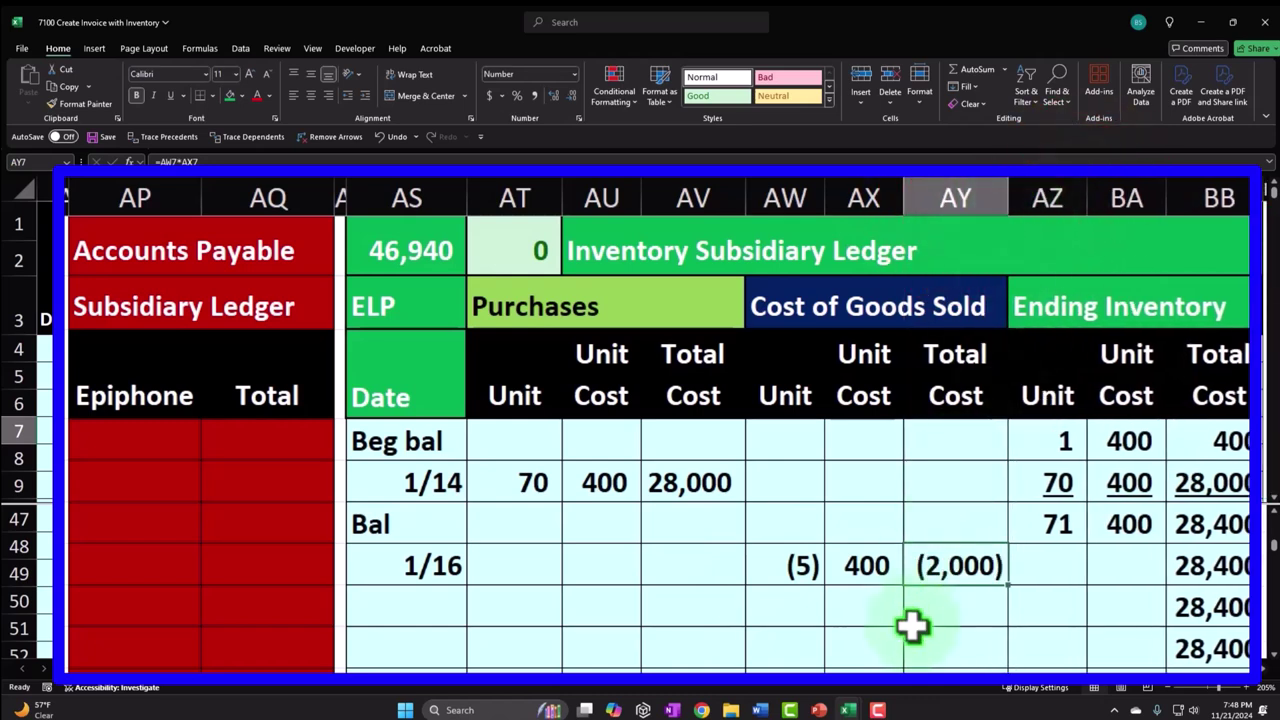
Link the 1/16 ELP Ending Inventory Unit in AZ7 to AW7 and its Unit Cost in BA7 to BA6
key(Right)
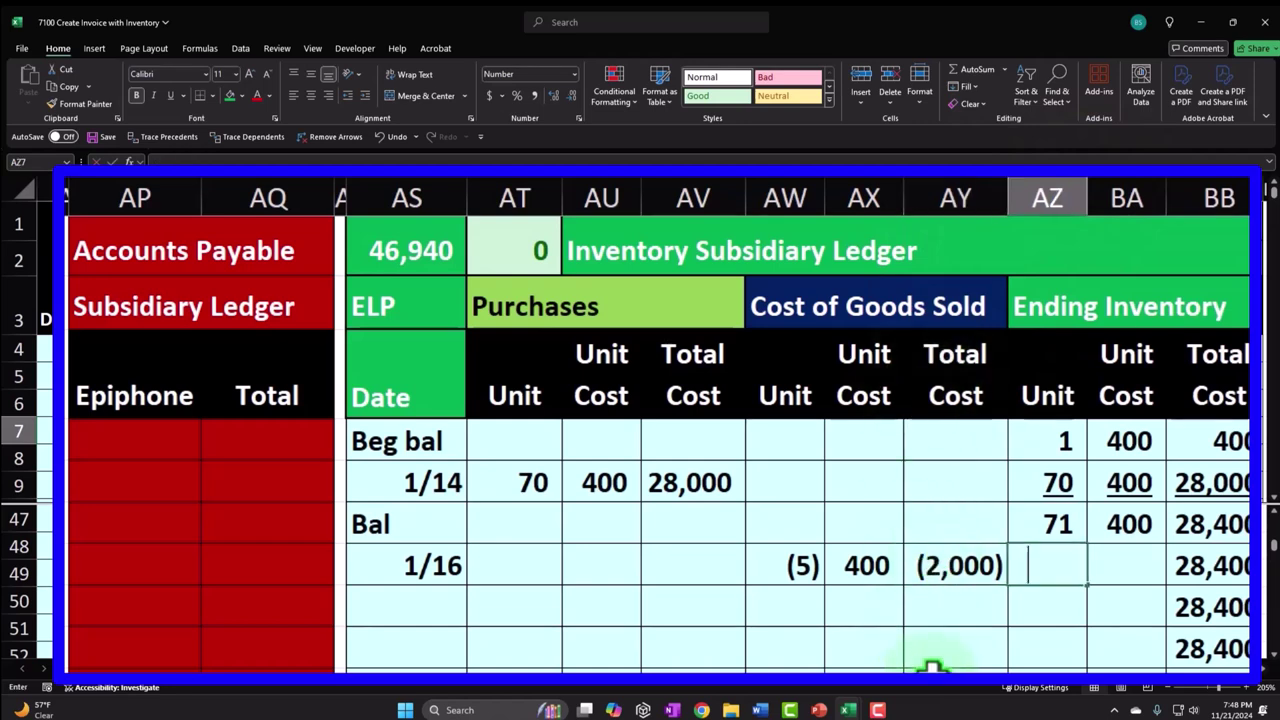
text(=)
key(Left)
key(Left)
key(Left)
key(Tab)
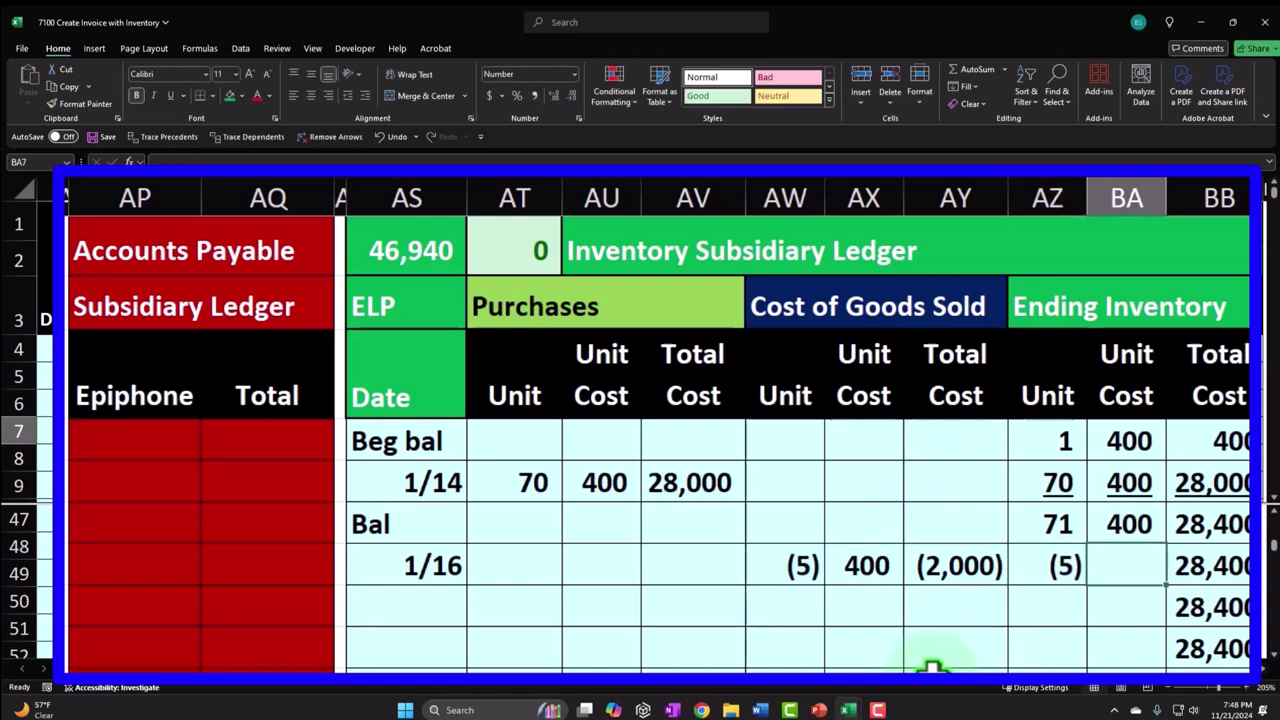
text(=)
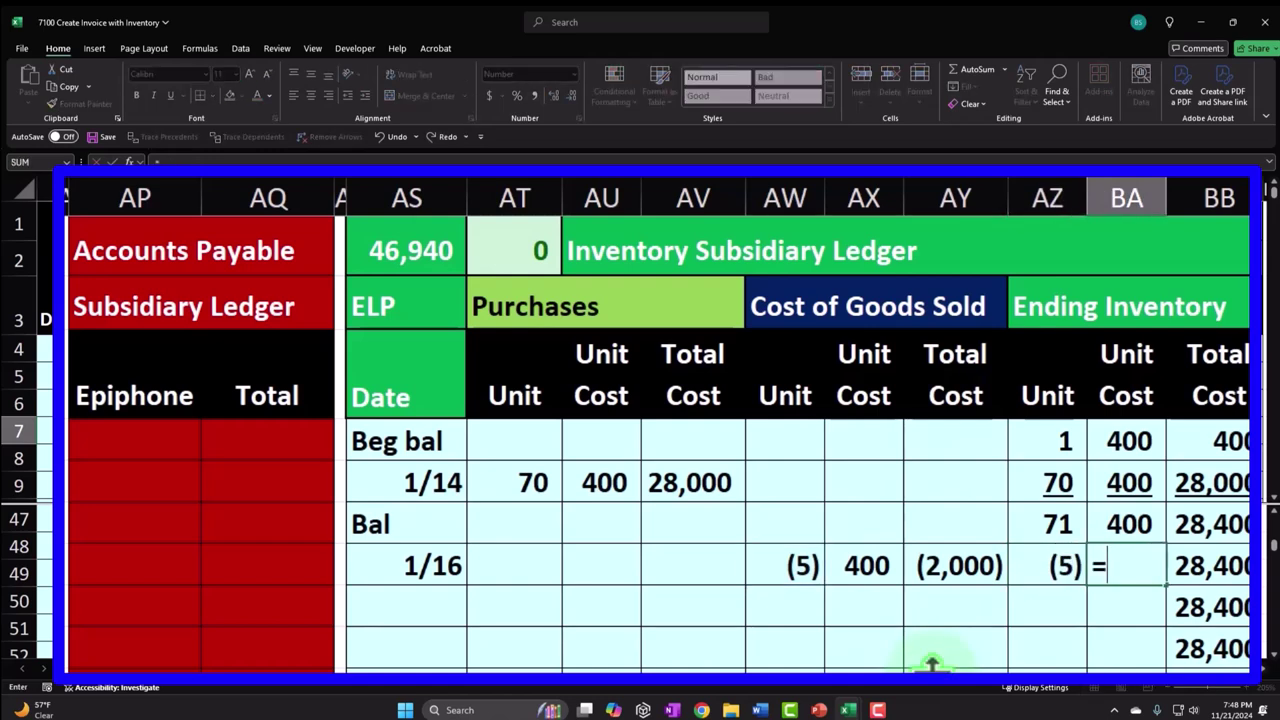
key(Up)
key(shift+Tab)
key(Tab)
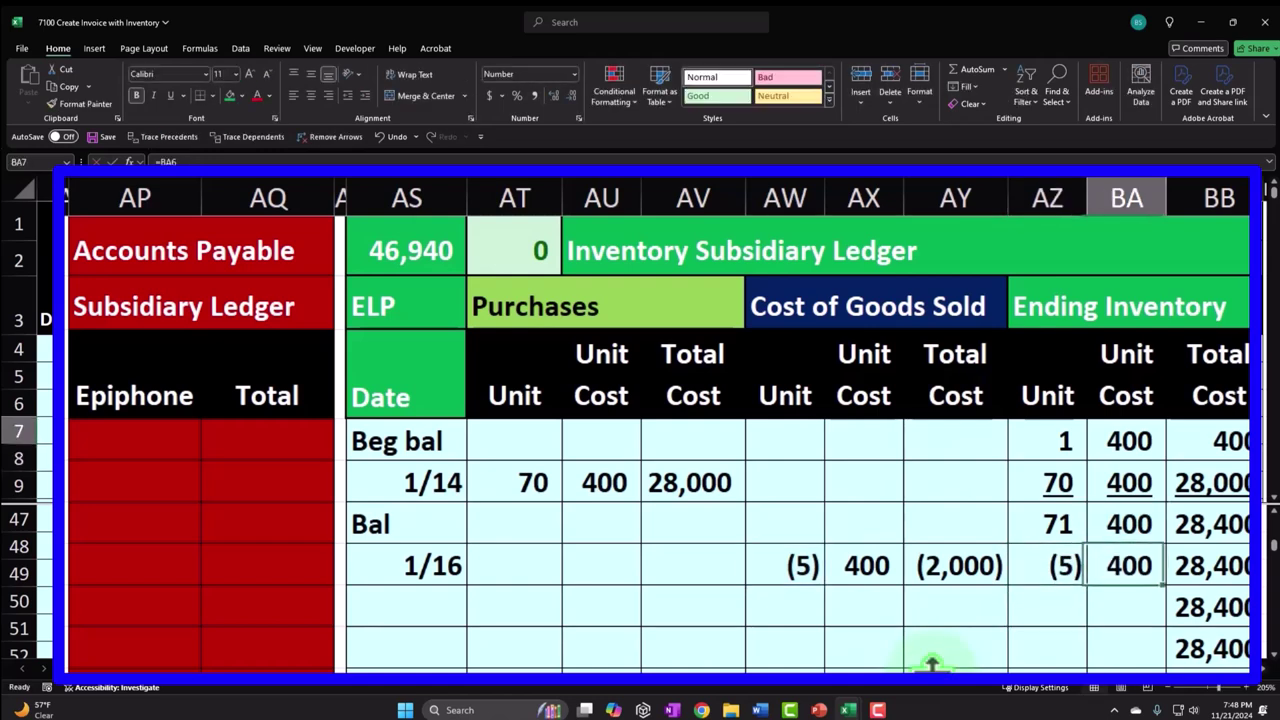
Calculate the 1/16 ELP Ending Inventory Total Cost in BB7 as =AZ7*BA7
key(Tab)
text(=)
key(Left)
key(Left)
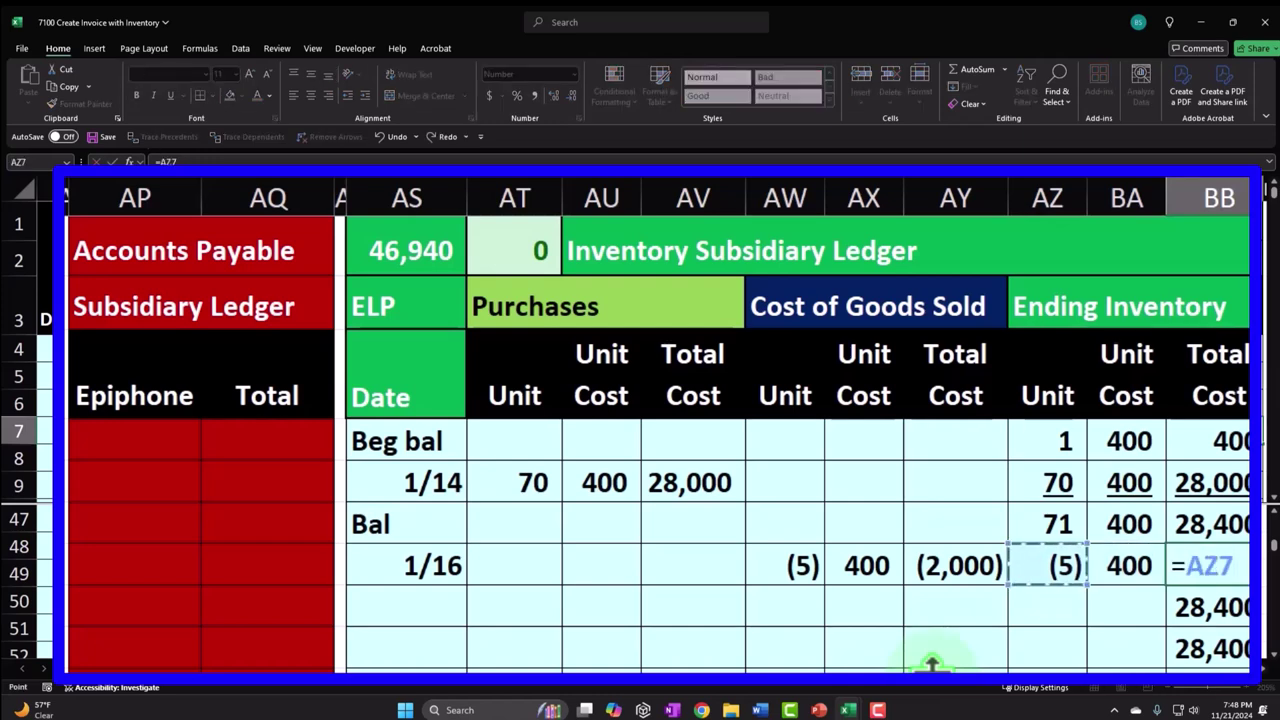
text(*)
key(Left)
key(Return)
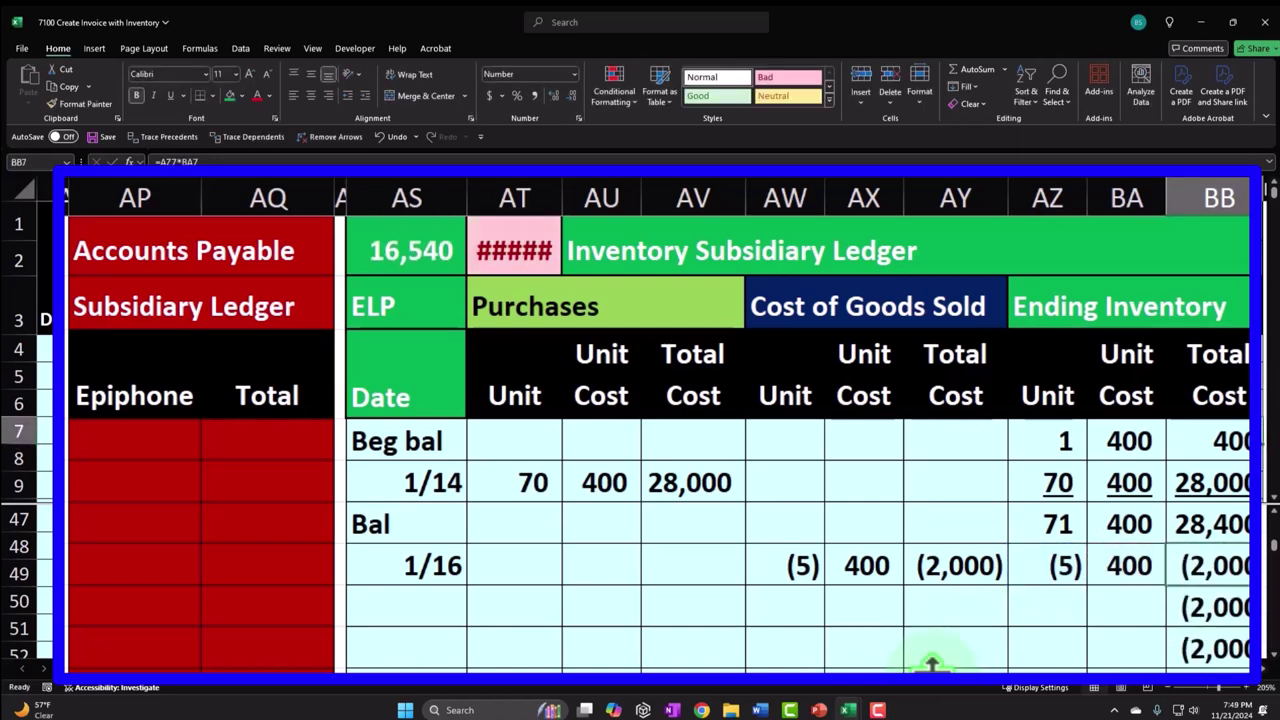
Underline the 1/16 Ending Inventory figures in AZ7:BB7 of the ELP ledger
drag(1058, 575, 1176, 557)
drag(1200, 425, 1195, 425)
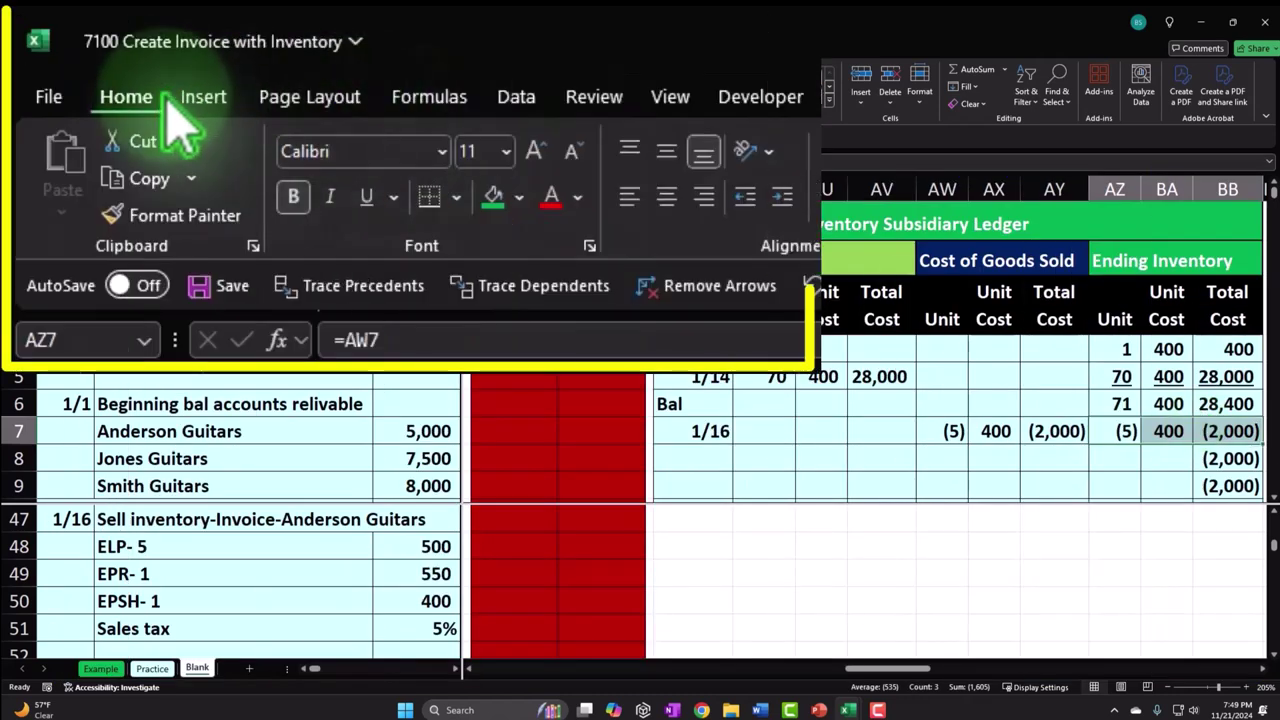
click(366, 197)
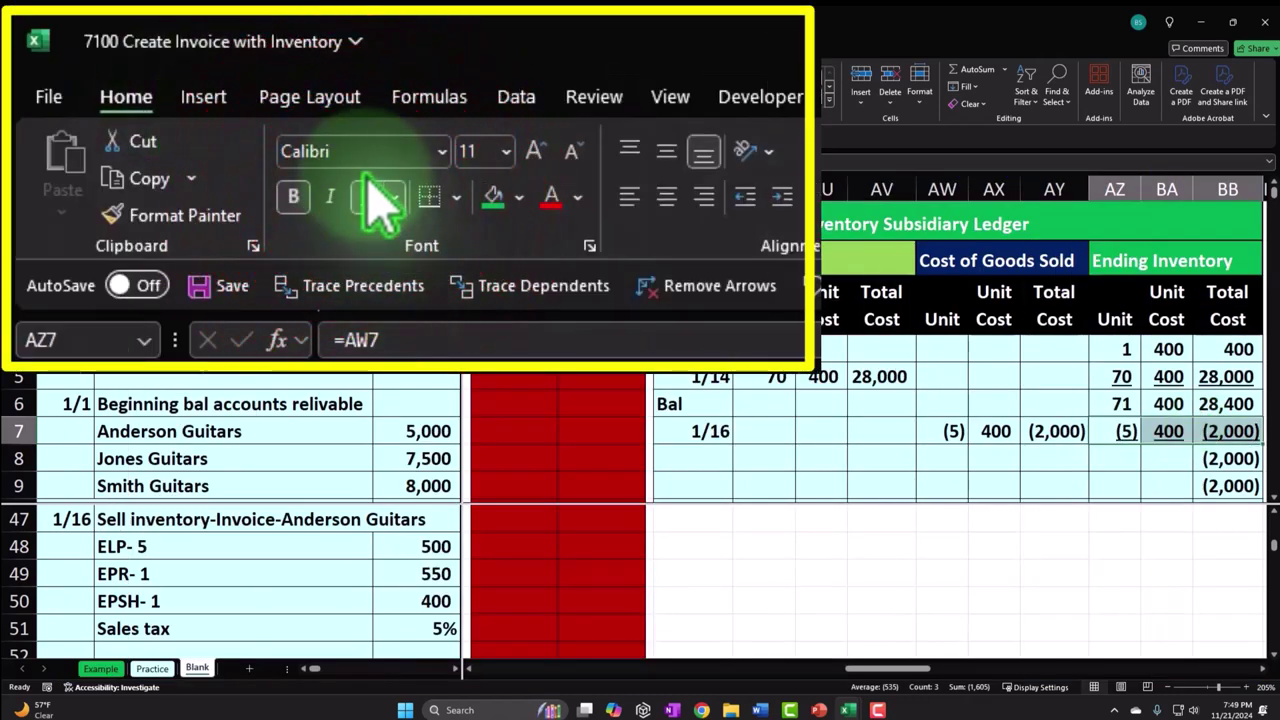
Total the ELP ending units in AZ8 with =SUM(AZ6:AZ7) and link the Unit Cost in BA8 to BA7
key(Down)
text(=sum()
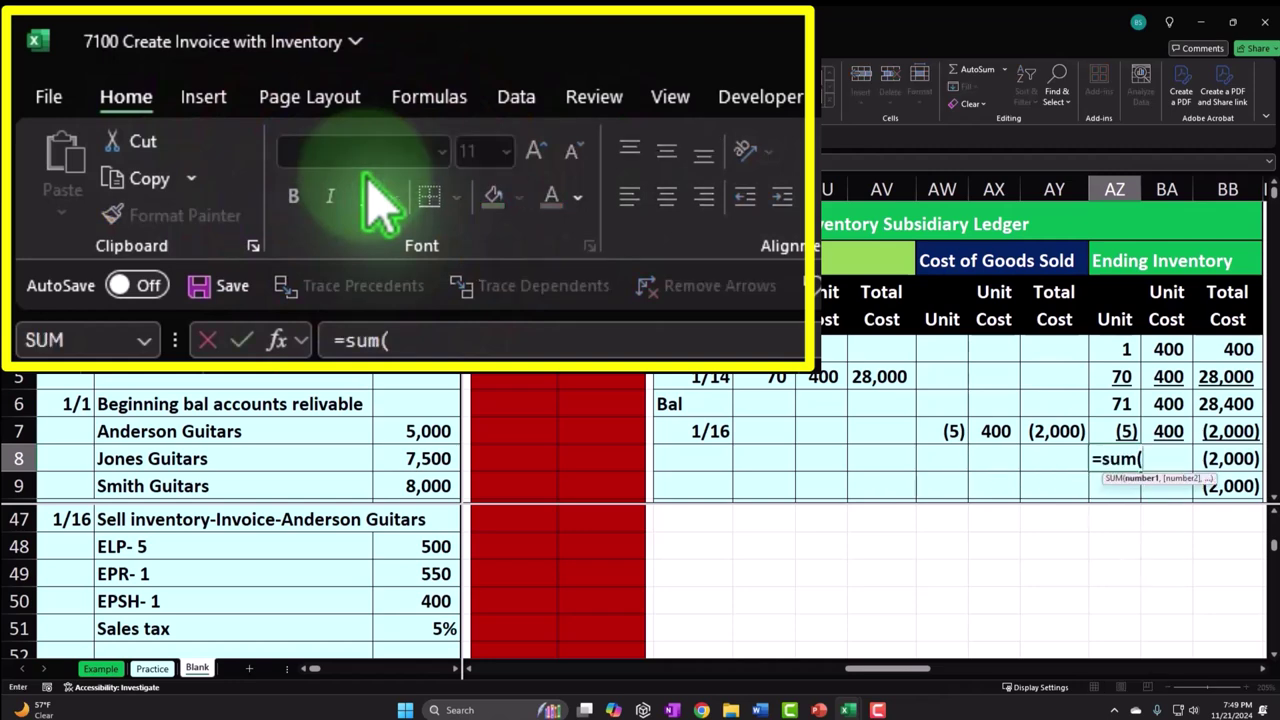
key(Up)
key(shift+Up)
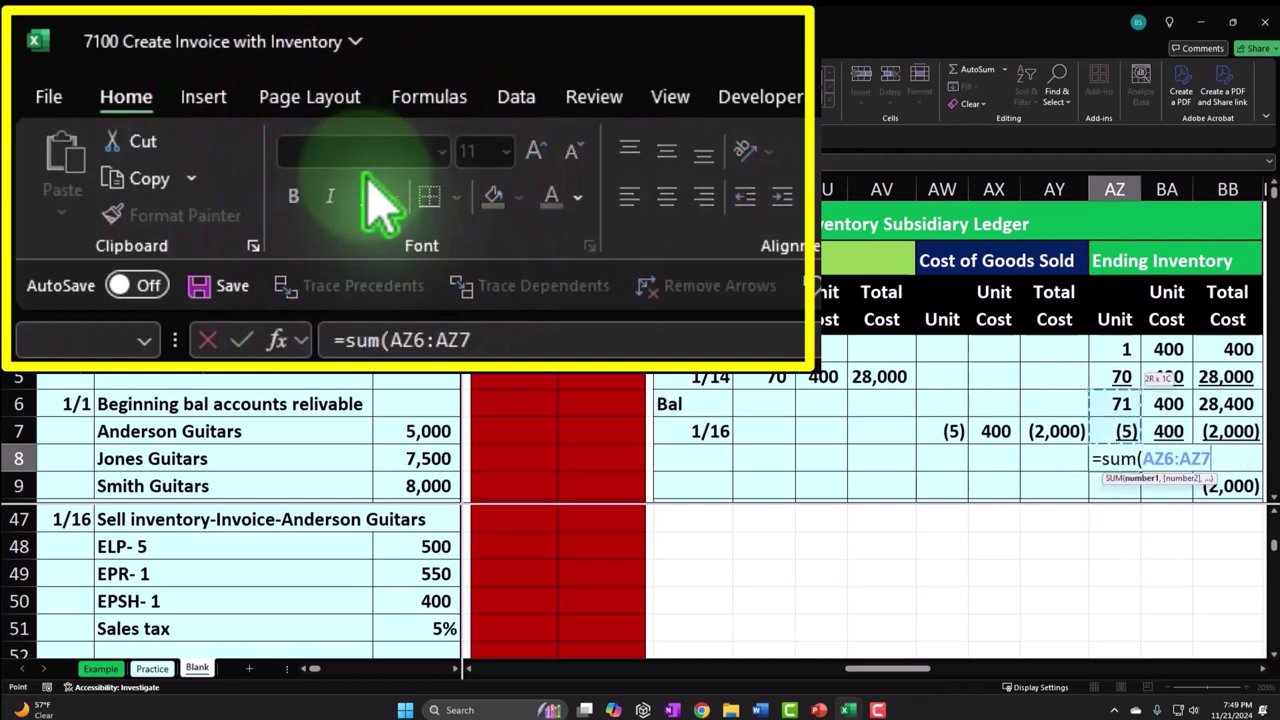
key(Return)
key(Up)
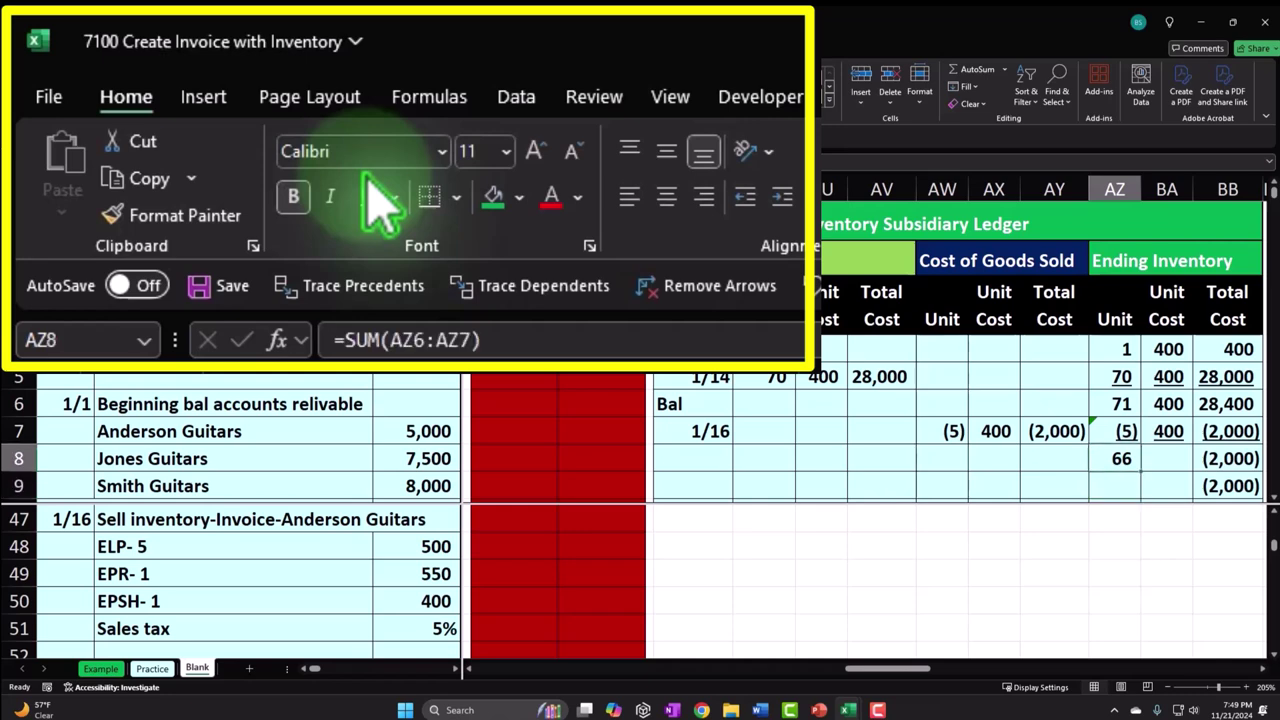
key(Right)
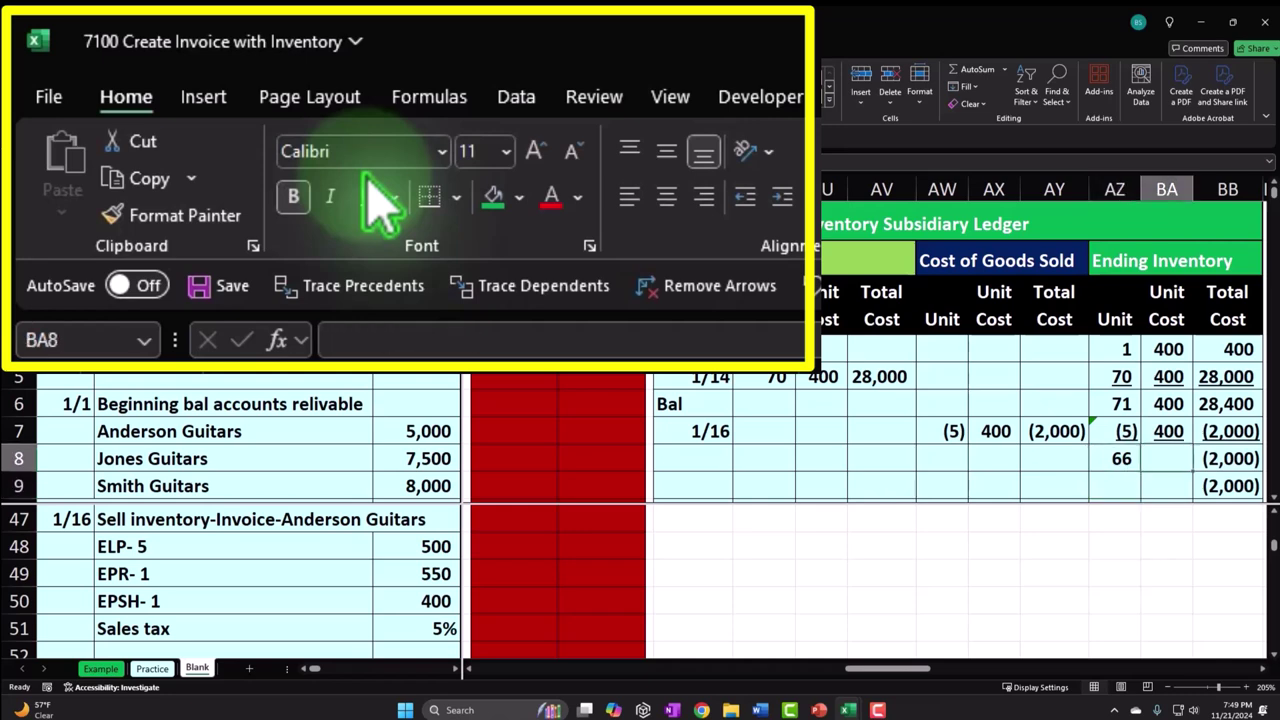
text(=)
key(Up)
key(Return)
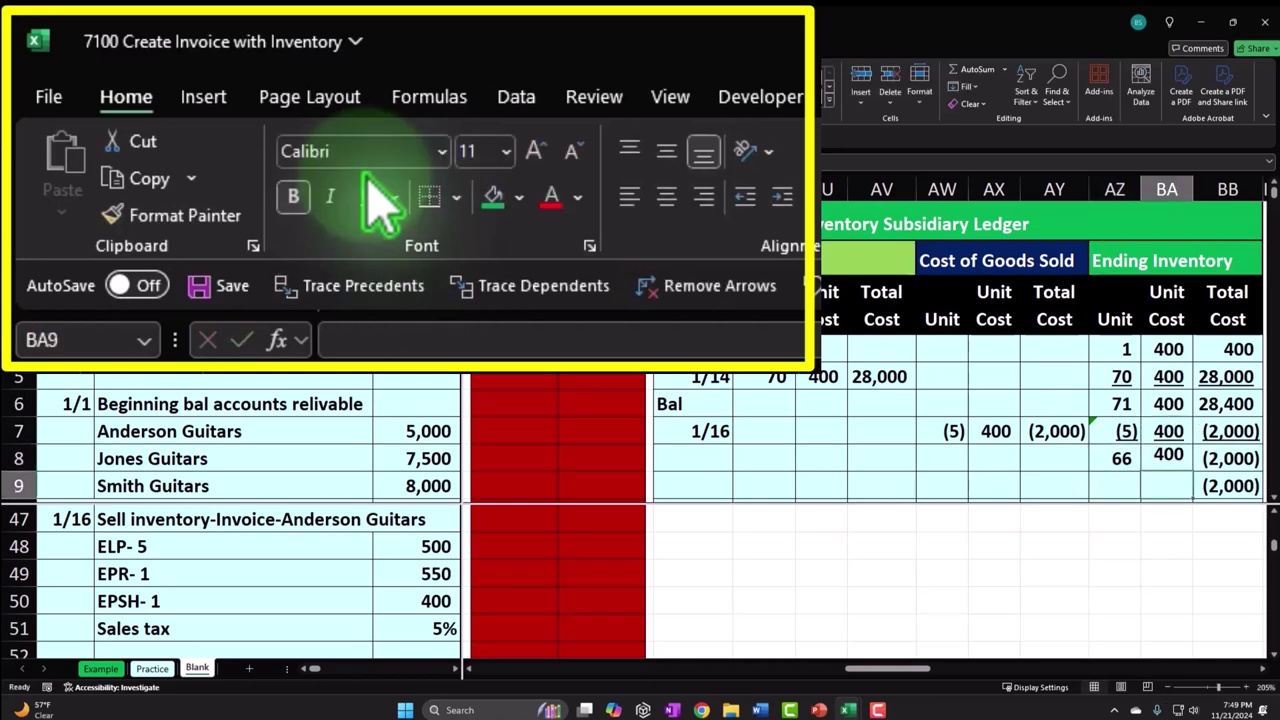
Calculate the ELP ending inventory balance in BB8 as =AZ8*BA8
key(Up)
key(Right)
text(=)
key(Left)
key(Left)
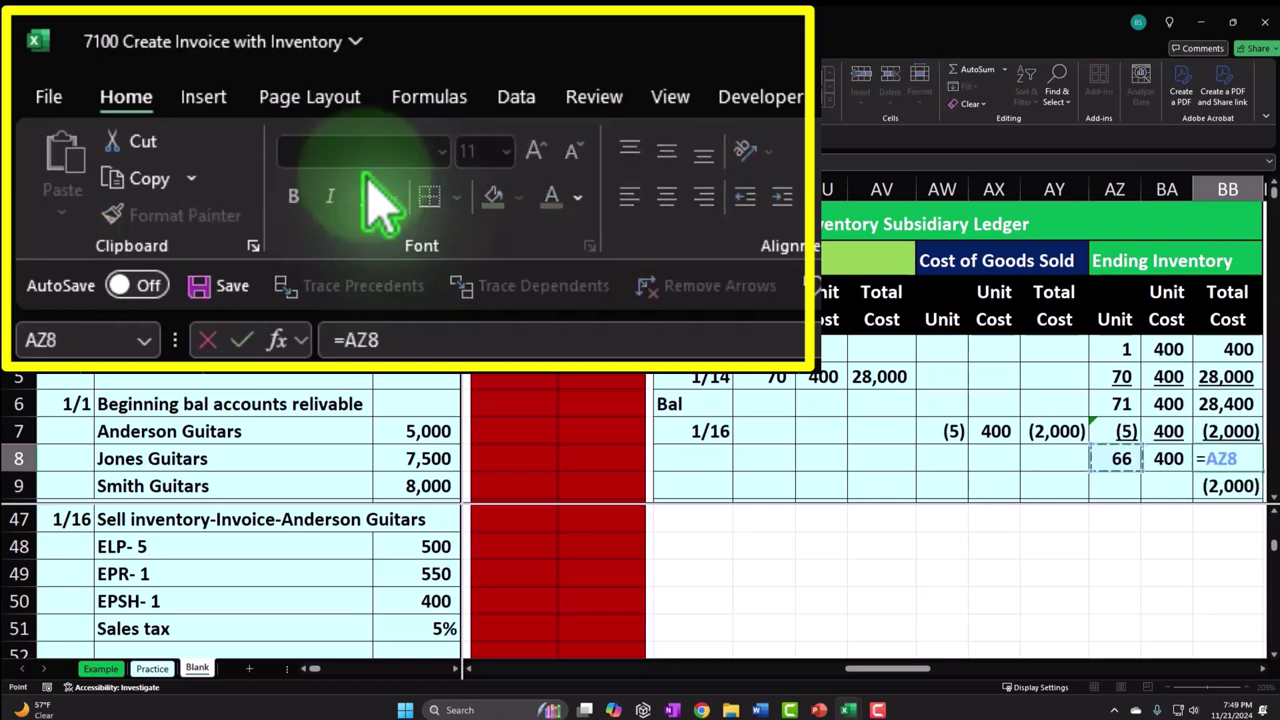
text(*)
key(Left)
key(Return)
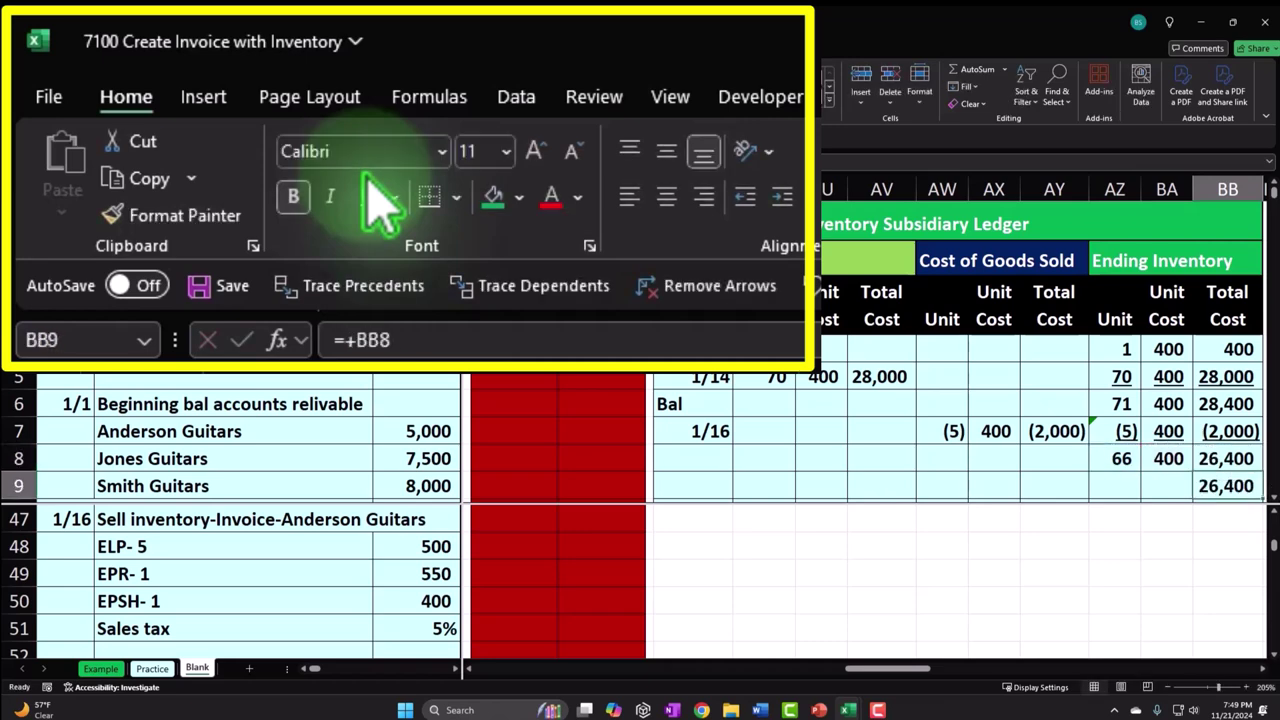
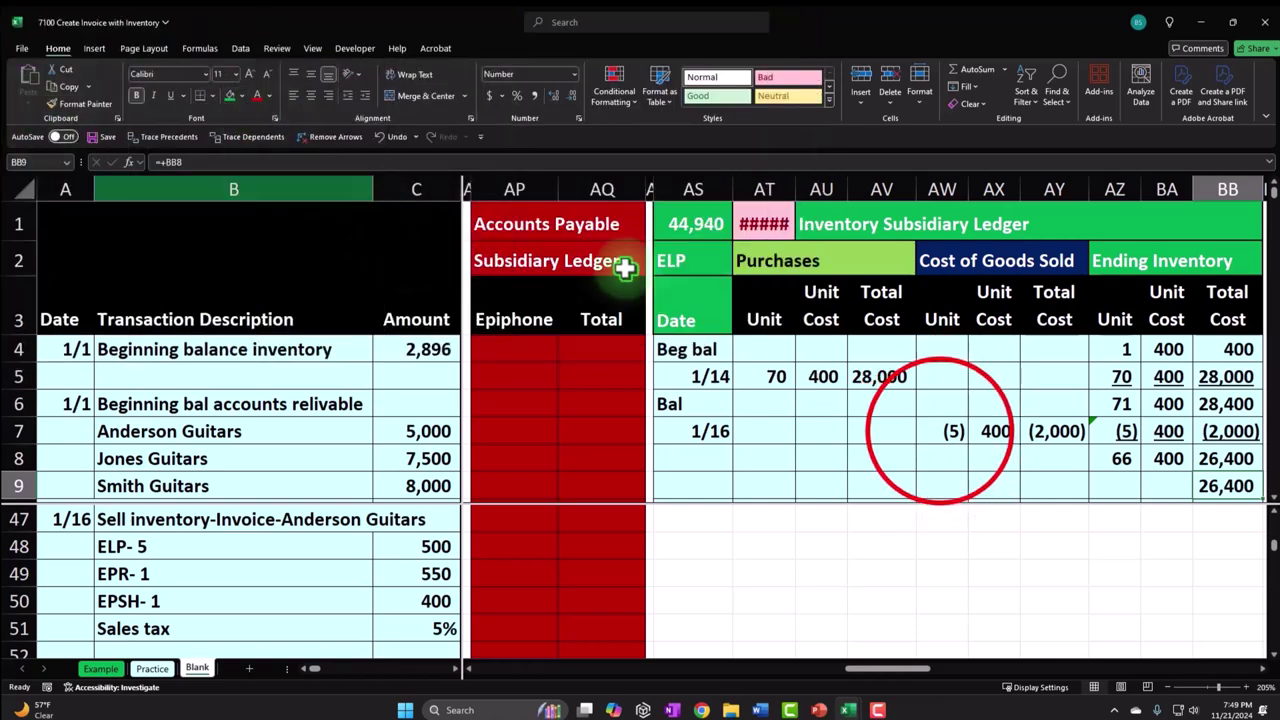
Fill the ELP Cost of Goods Sold cells AW7:AY7 with the standard light green color
drag(939, 431, 1031, 429)
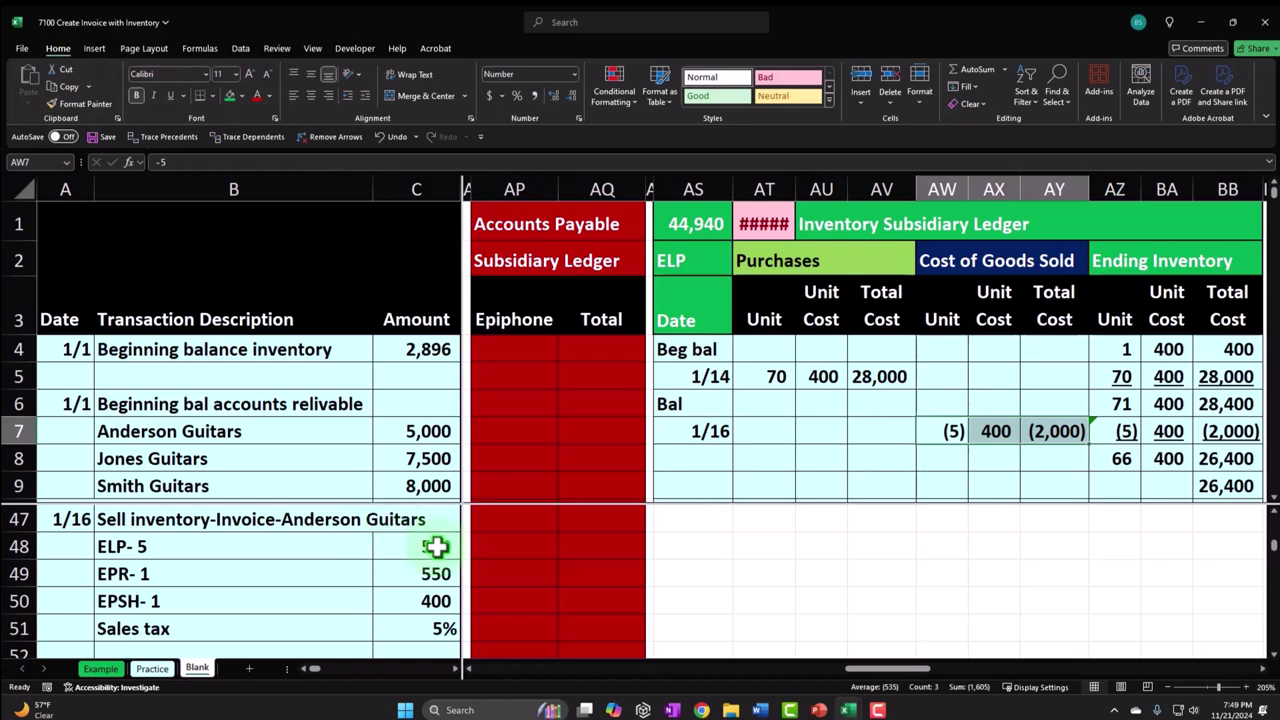
right_click(983, 435)
click(1039, 234)
click(1050, 234)
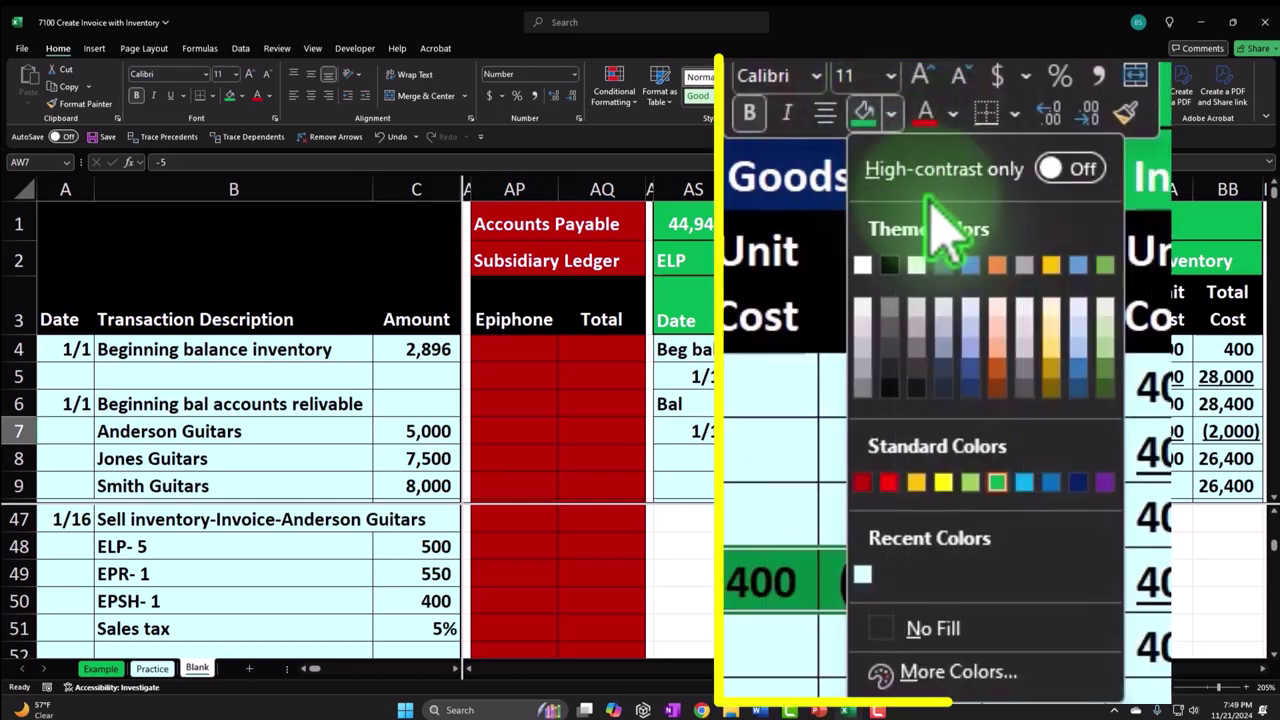
click(992, 447)
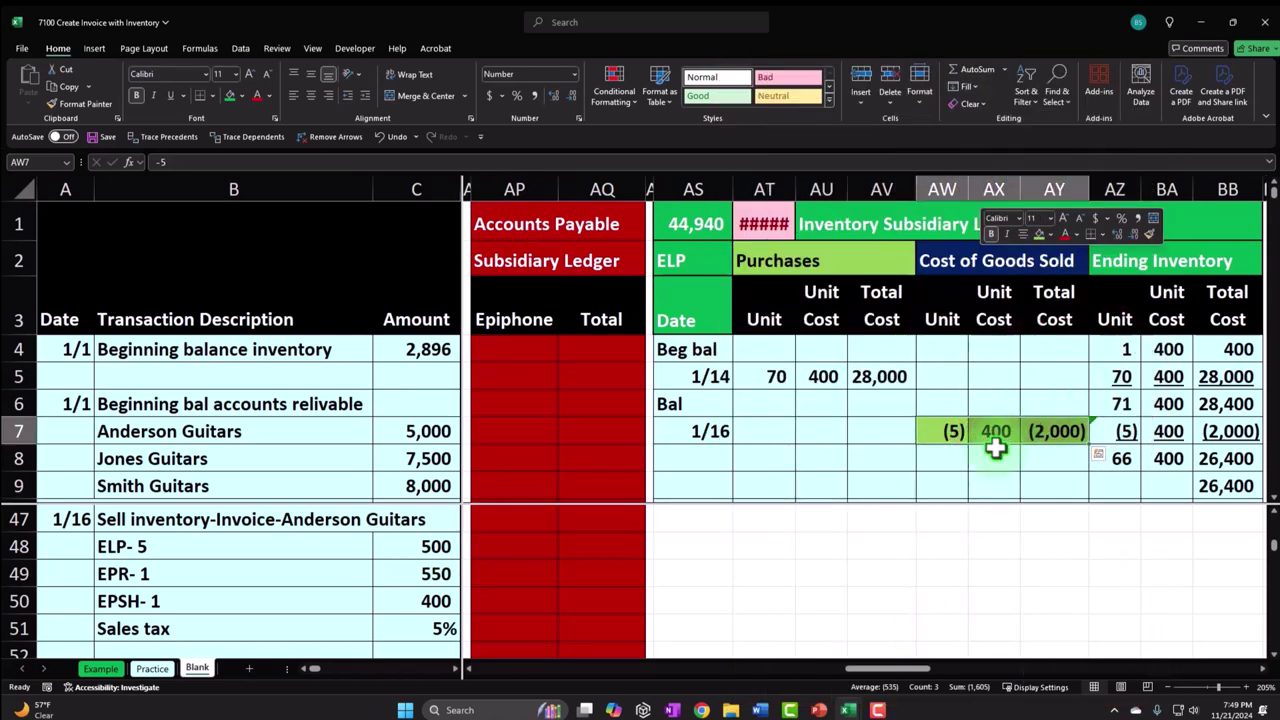
Enter the label Bal in BD6, the date column of the EPR inventory subsidiary ledger
key(Right)
key(Right)
key(Right)
key(Right)
key(Right)
key(Right)
key(Right)
key(Right)
key(Right)
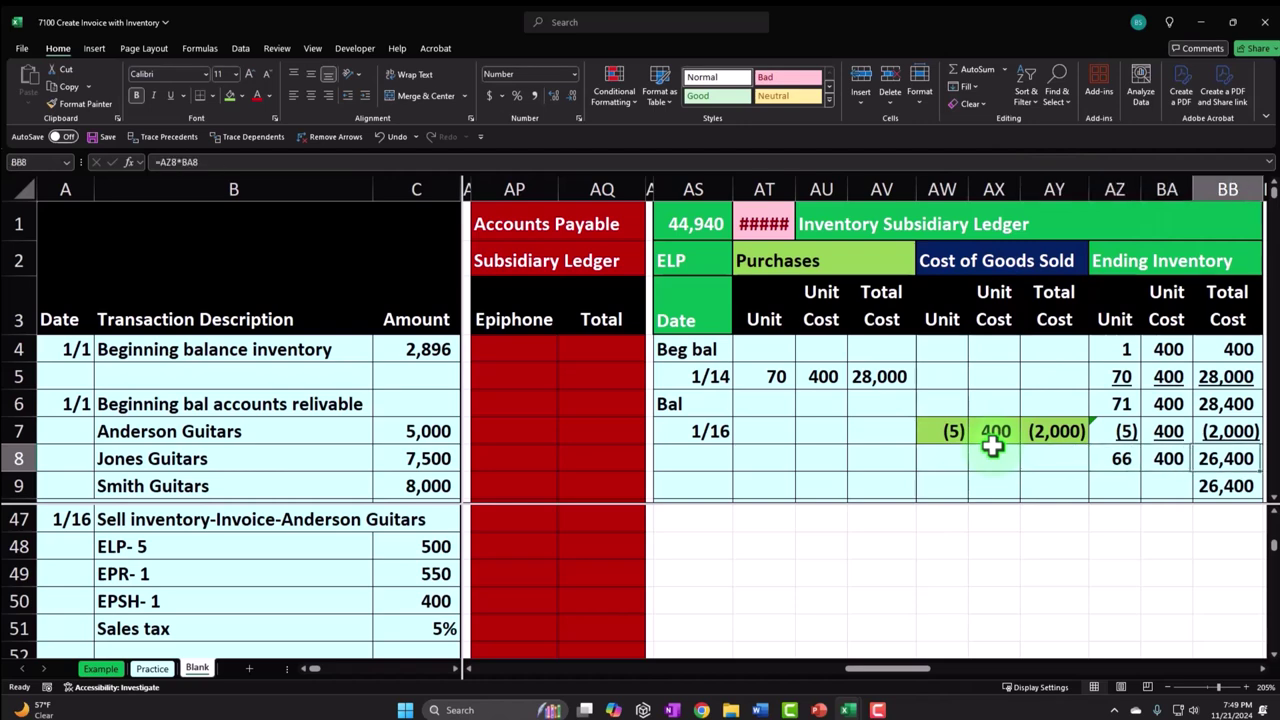
key(Right)
key(Right)
key(Right)
key(Right)
key(Left)
key(Left)
key(Left)
key(Left)
key(Right)
key(Right)
key(Right)
key(Right)
key(Right)
key(Right)
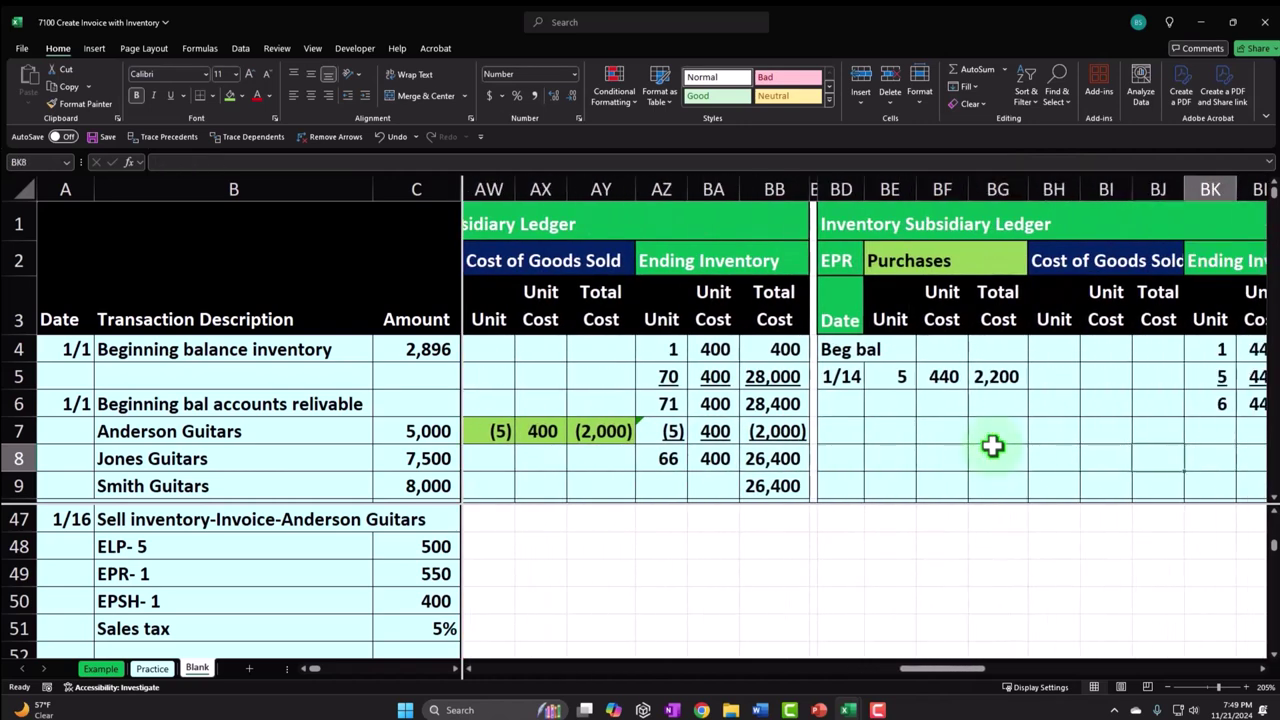
key(Left)
key(Left)
key(Left)
key(Left)
key(Left)
key(Left)
key(Left)
key(Left)
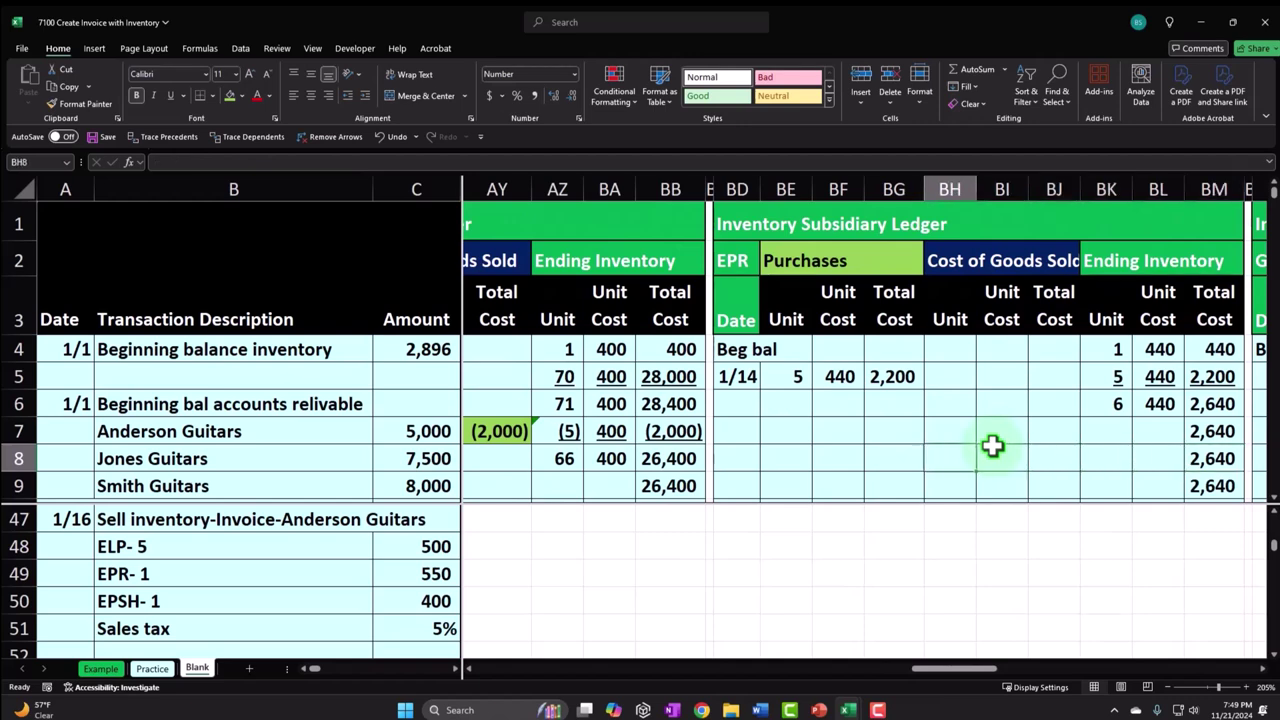
key(Up)
key(Left)
key(Up)
text(Bal)
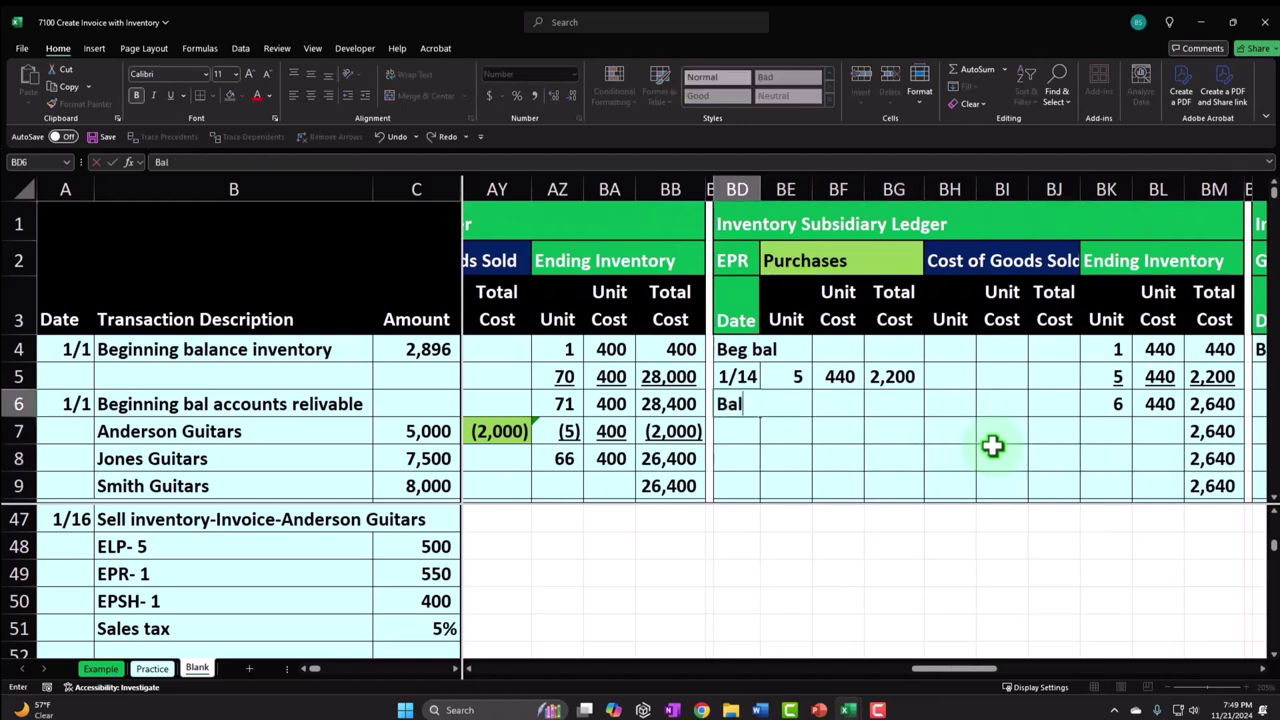
key(Return)
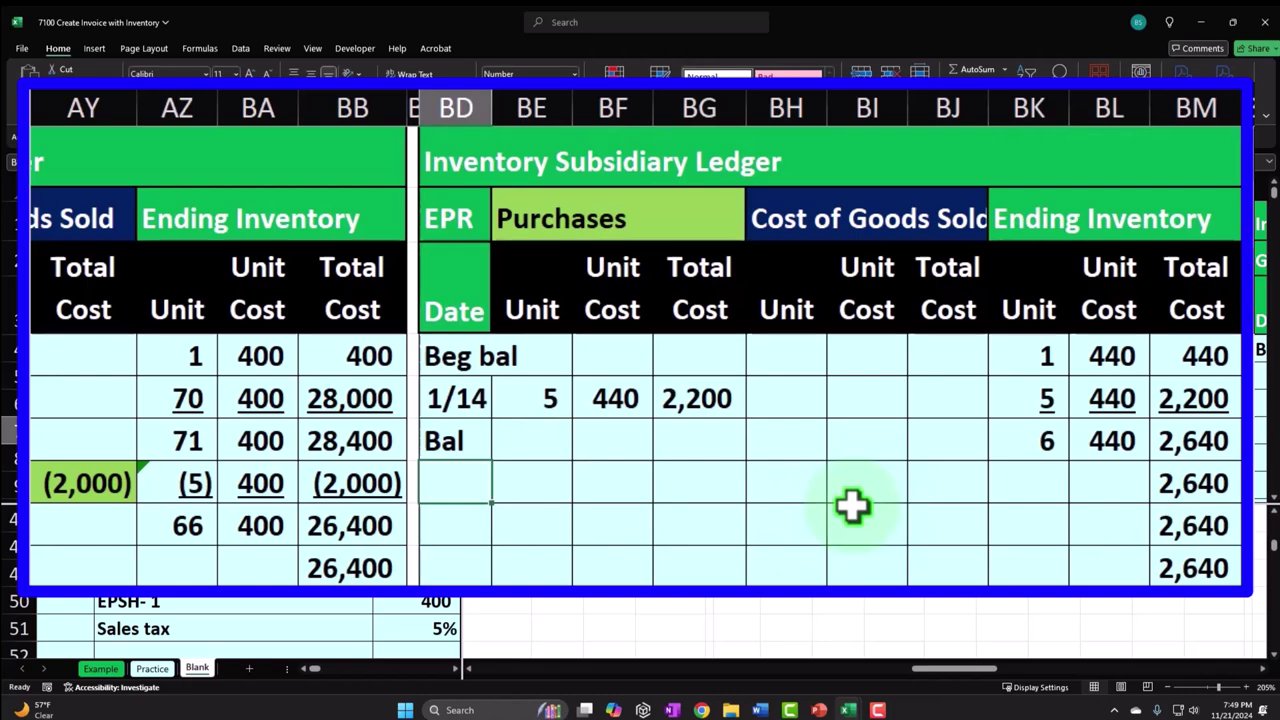
Enter the sale date 1/16 in BD7 of the EPR ledger, using the date formatting copied from BD5
click(744, 376)
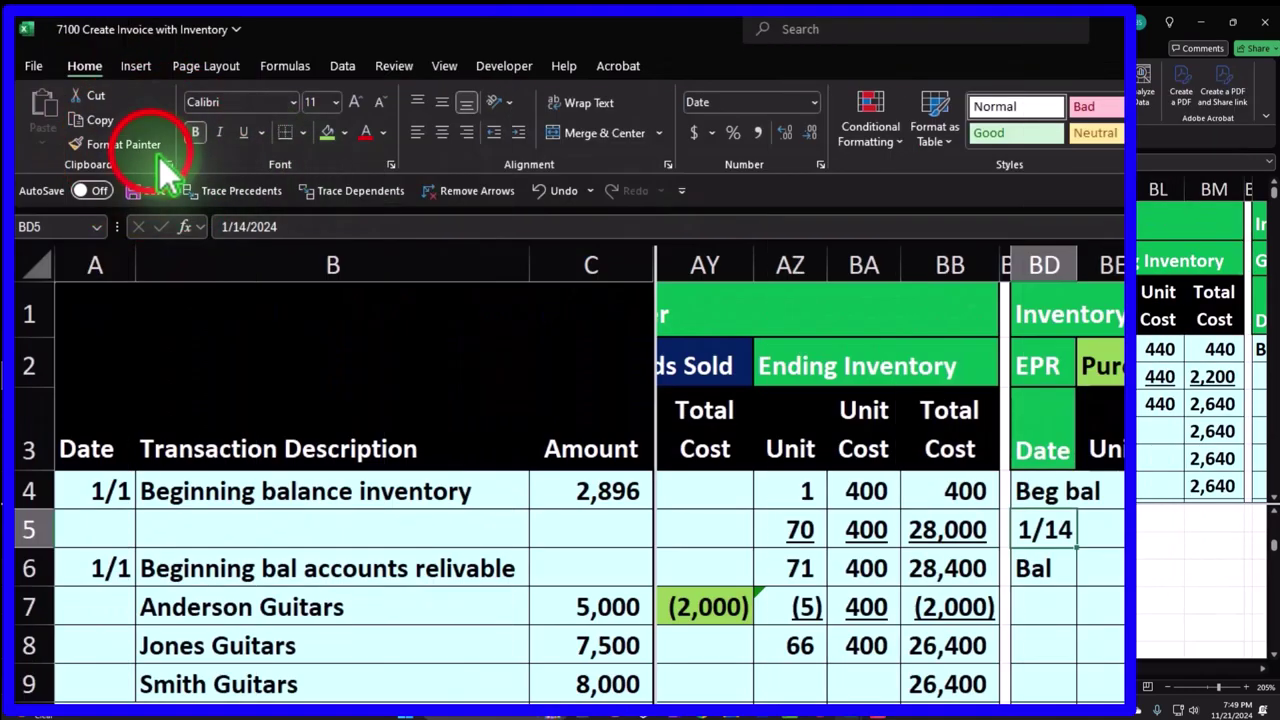
click(95, 104)
click(1048, 598)
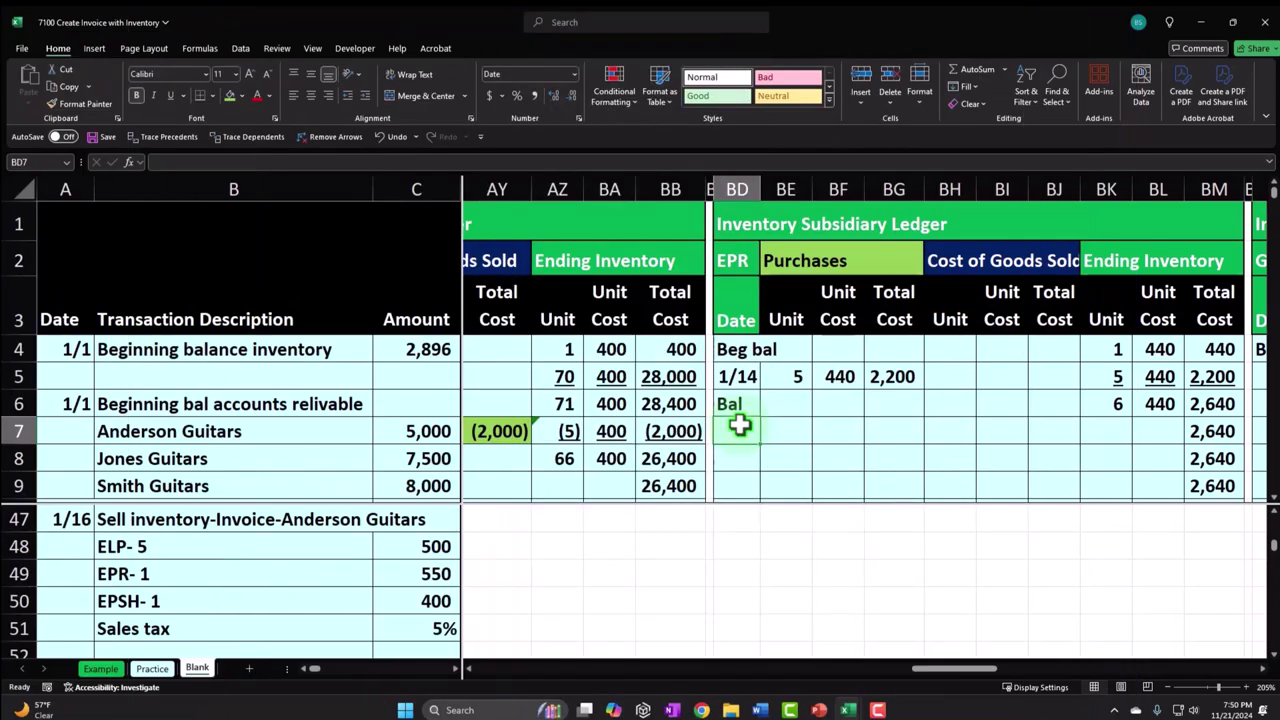
text(1/15)
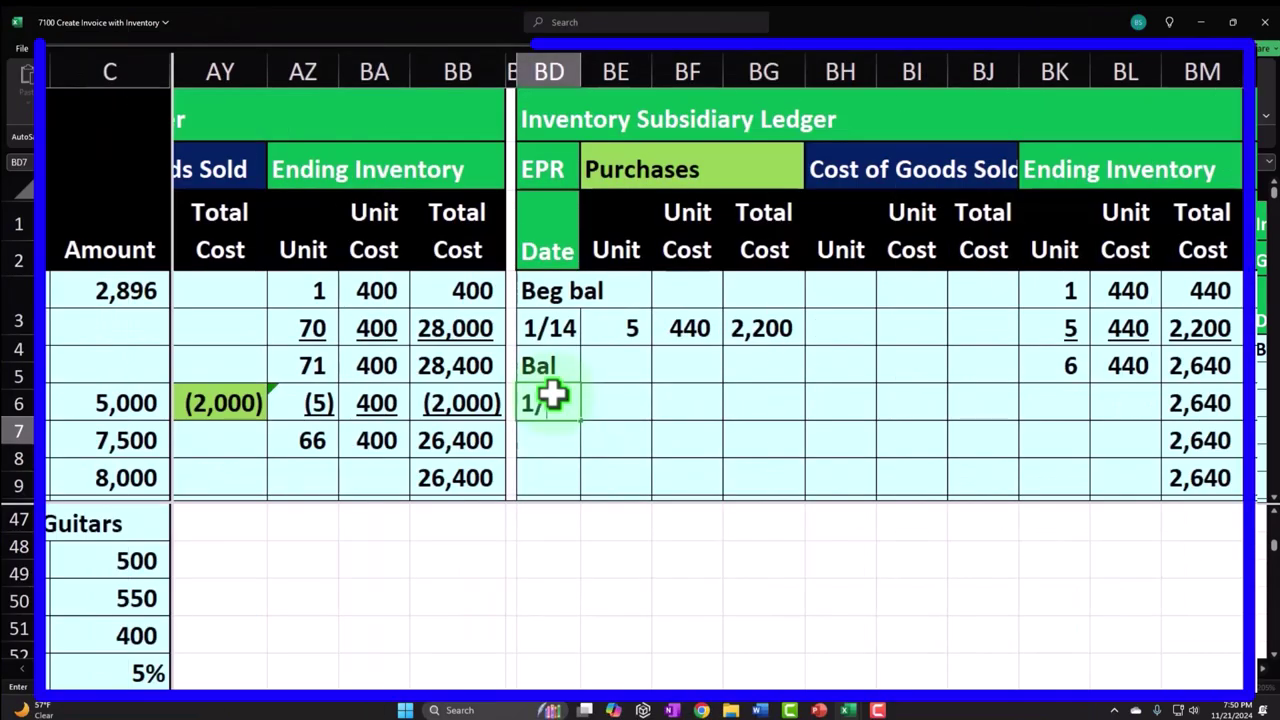
key(Return)
Enter 1 Cost of Goods Sold unit for EPR in BH7 and link the Unit Cost in BI7 to BL6
key(Right)
key(Up)
key(Right)
key(Right)
key(Right)
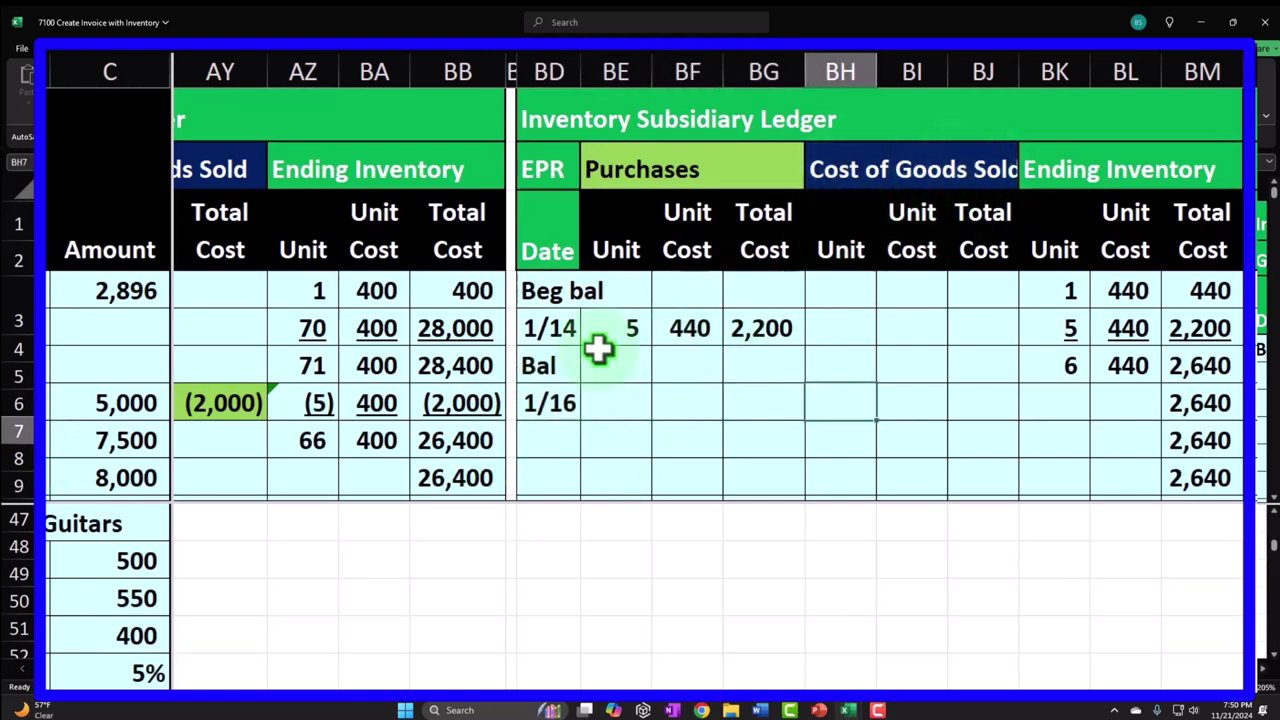
key(Right)
text(=)
key(Right)
key(Right)
key(Right)
key(Up)
key(Return)
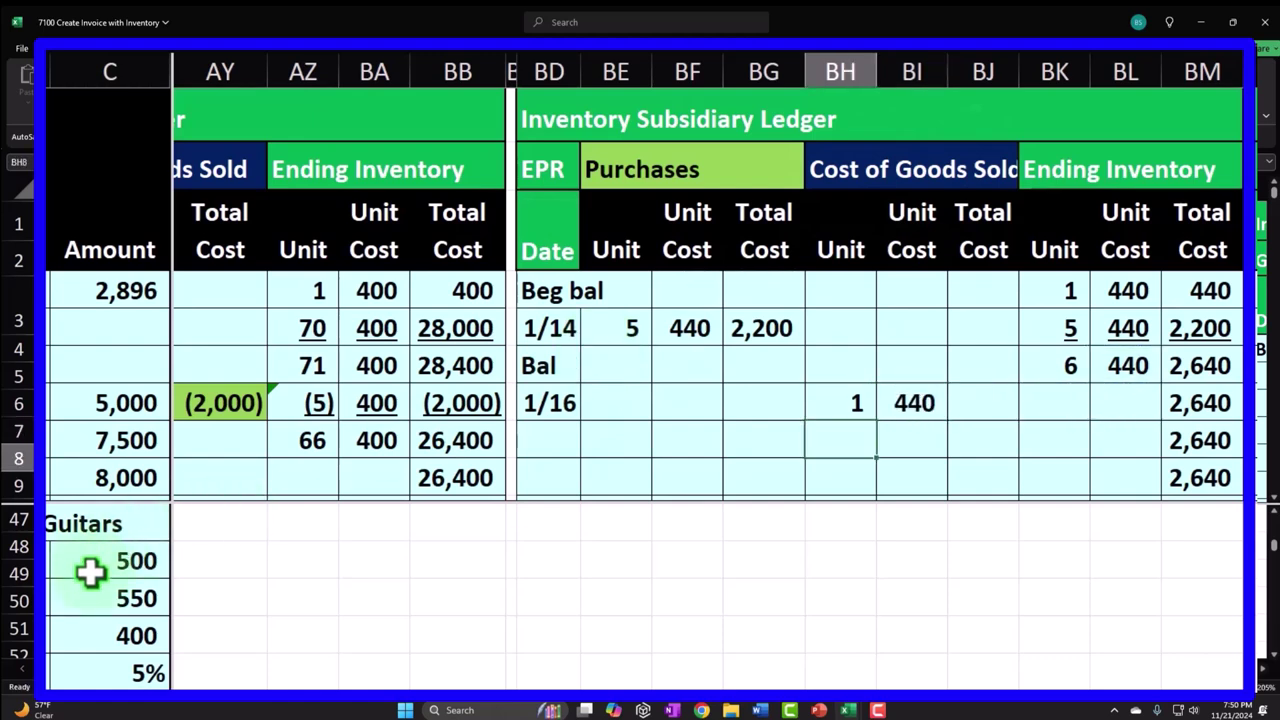
Calculate the EPR Cost of Goods Sold Total Cost in BJ7 with the formula =BH7*BI7
key(Up)
key(Right)
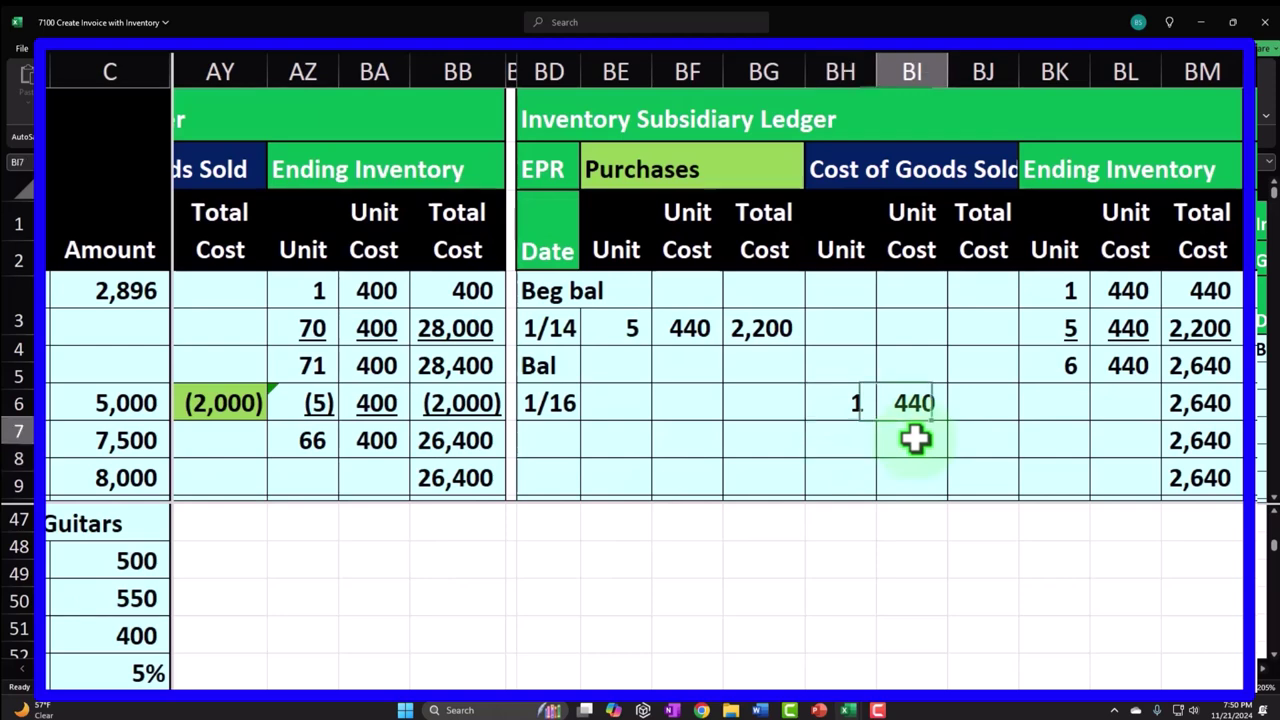
key(Right)
text(=)
key(Left)
key(Left)
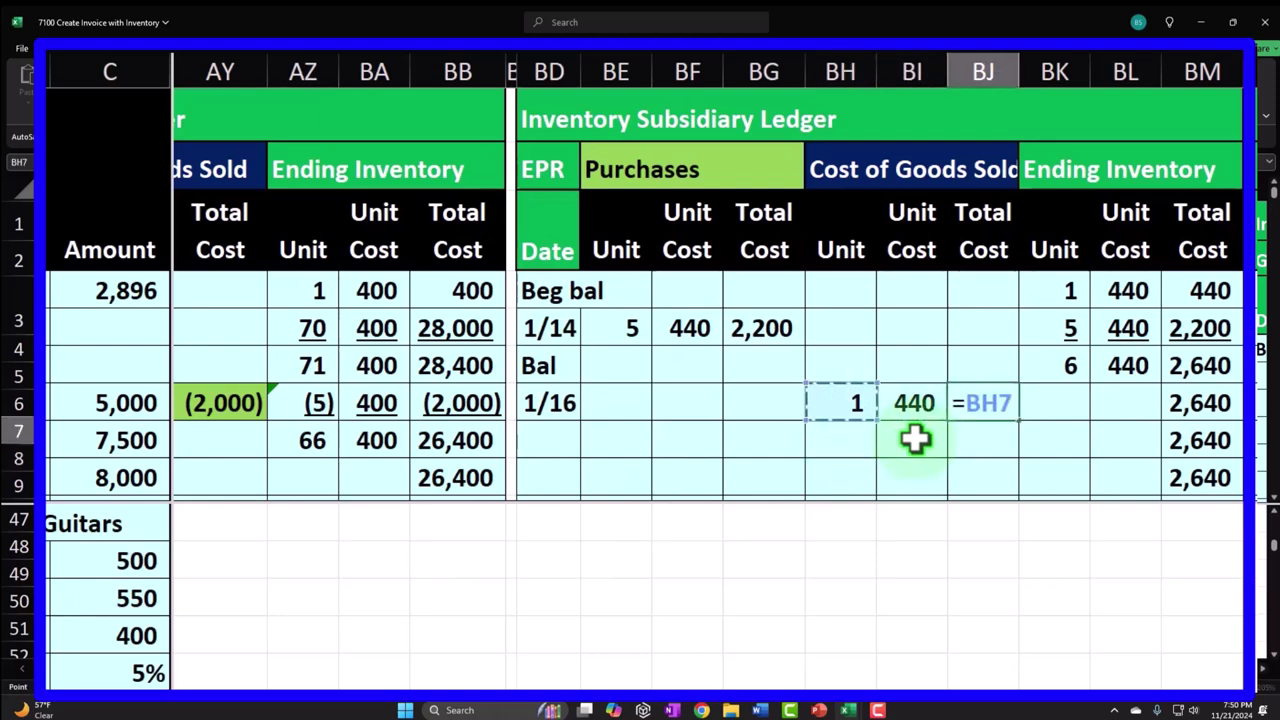
text(*)
click(915, 439)
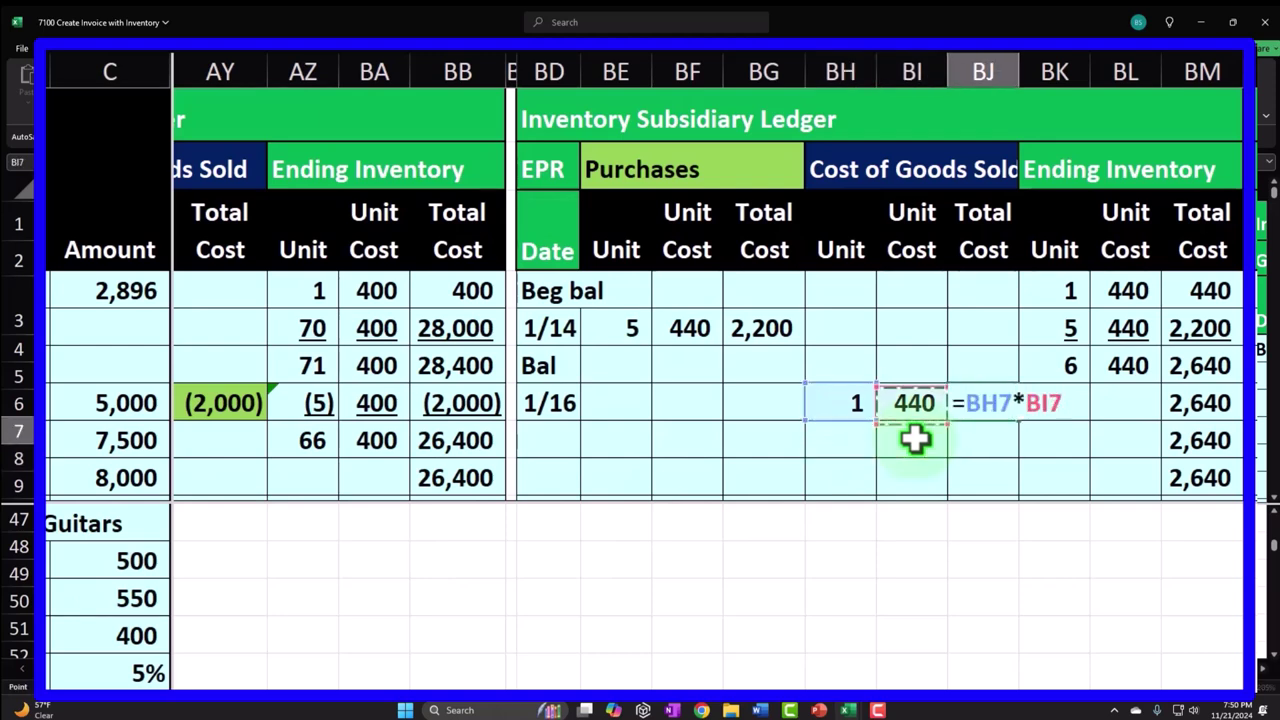
key(Return)
Make the EPR Cost of Goods Sold units in BH7 negative, entering -1
double_click(837, 409)
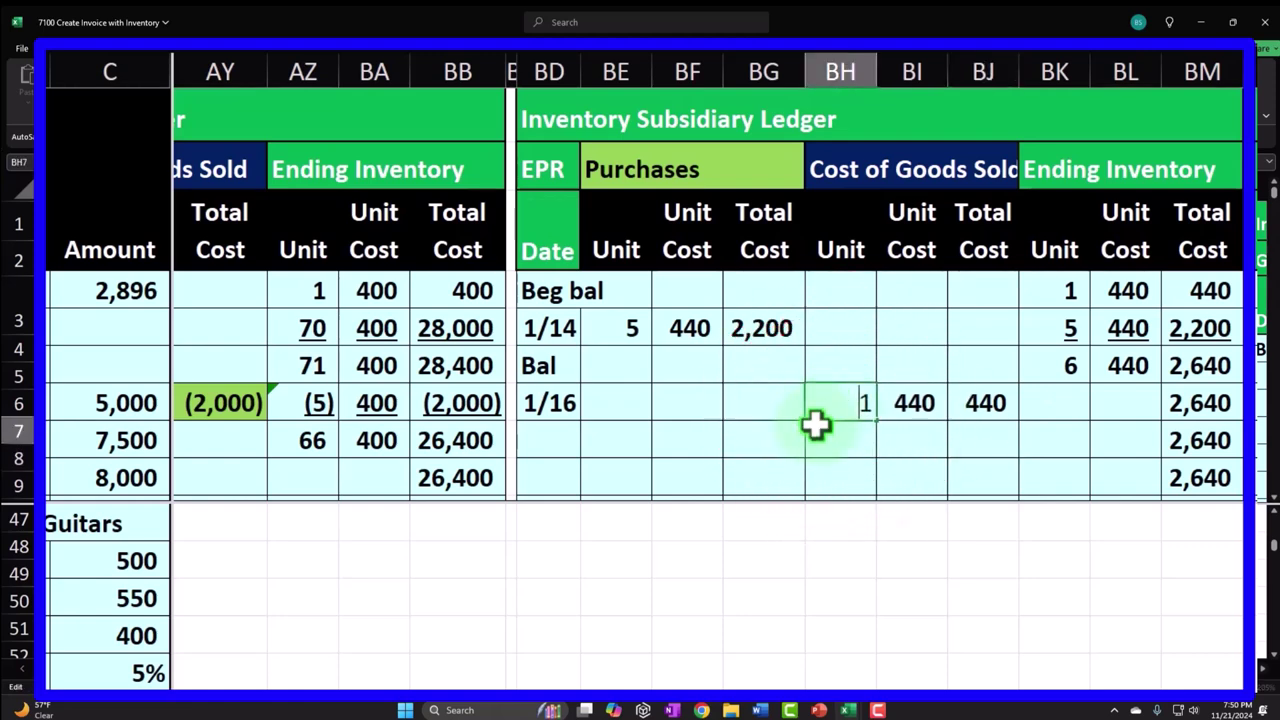
text(-)
key(Return)
Link the EPR Ending Inventory Unit cell BK7 to BH7 and the Unit Cost cell BL7 to BL6
key(Right)
key(Right)
key(Right)
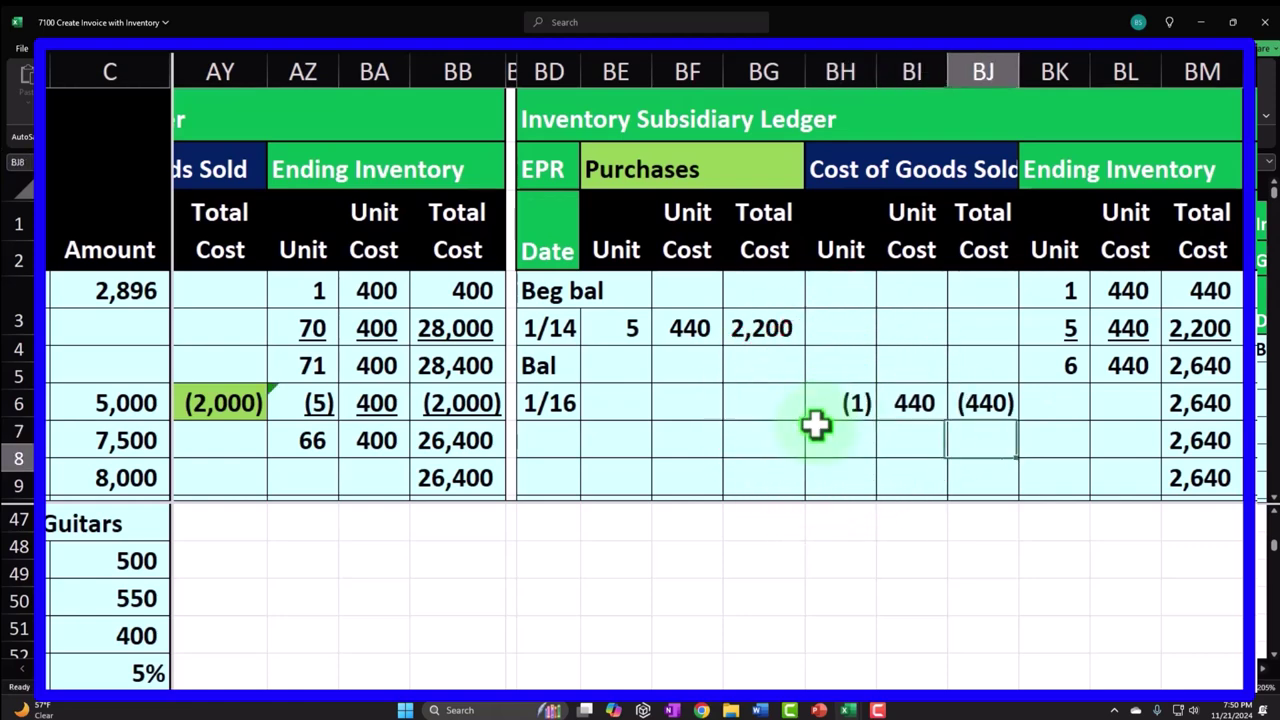
key(Up)
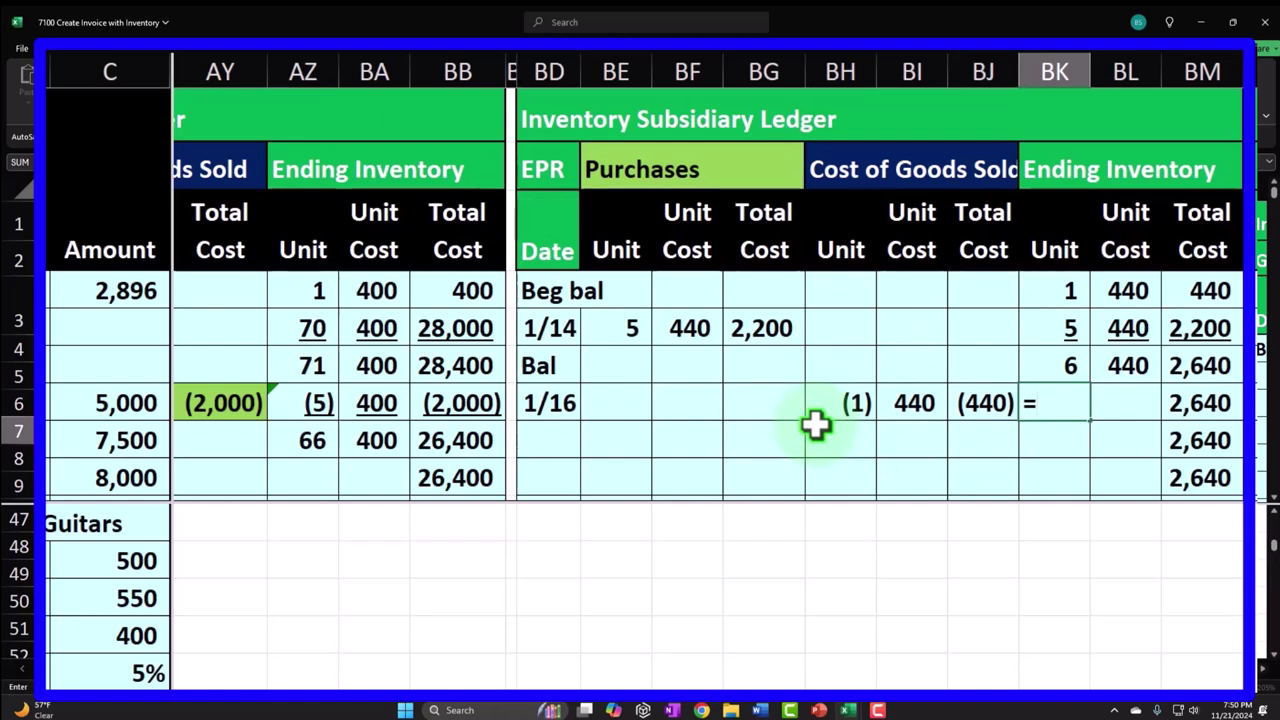
text(=)
key(Left)
key(Left)
key(Left)
key(Tab)
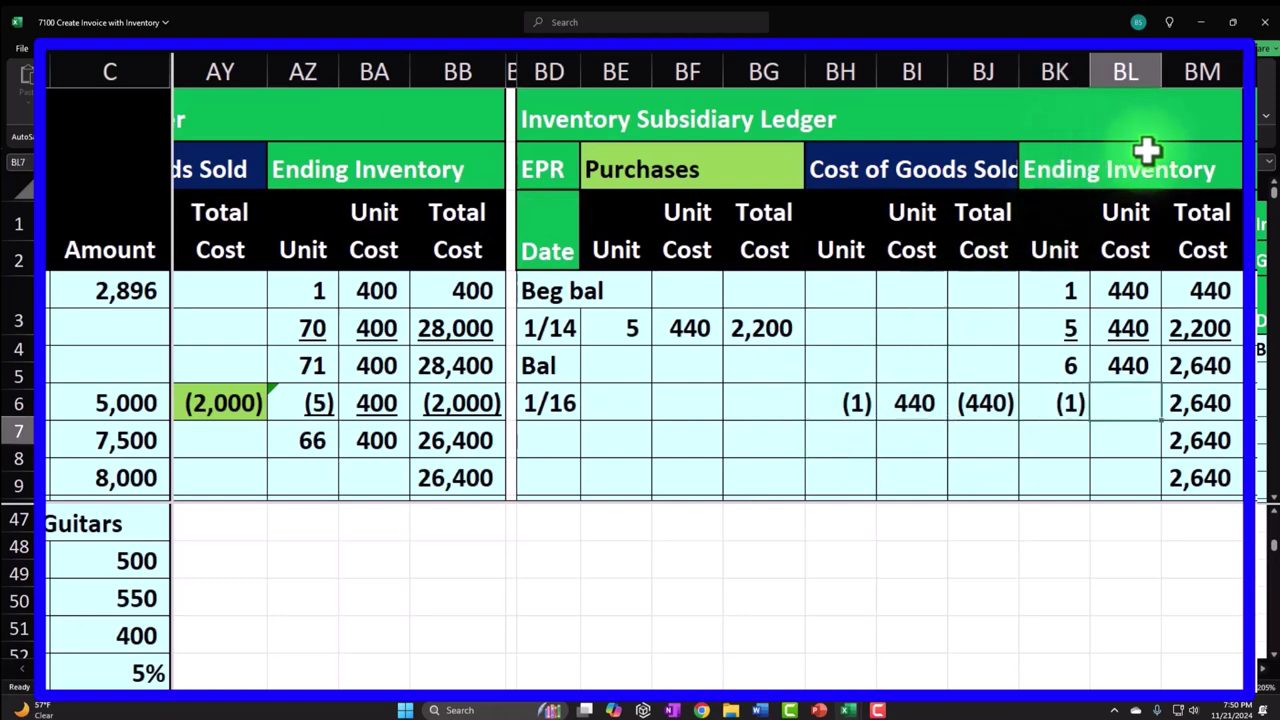
text(=)
key(Up)
key(Return)
Calculate the EPR Ending Inventory Total Cost in BM7 with the formula =BK7*BL7
key(Up)
key(Right)
key(Right)
text(=)
key(Left)
key(Left)
text(*)
key(Left)
key(Return)
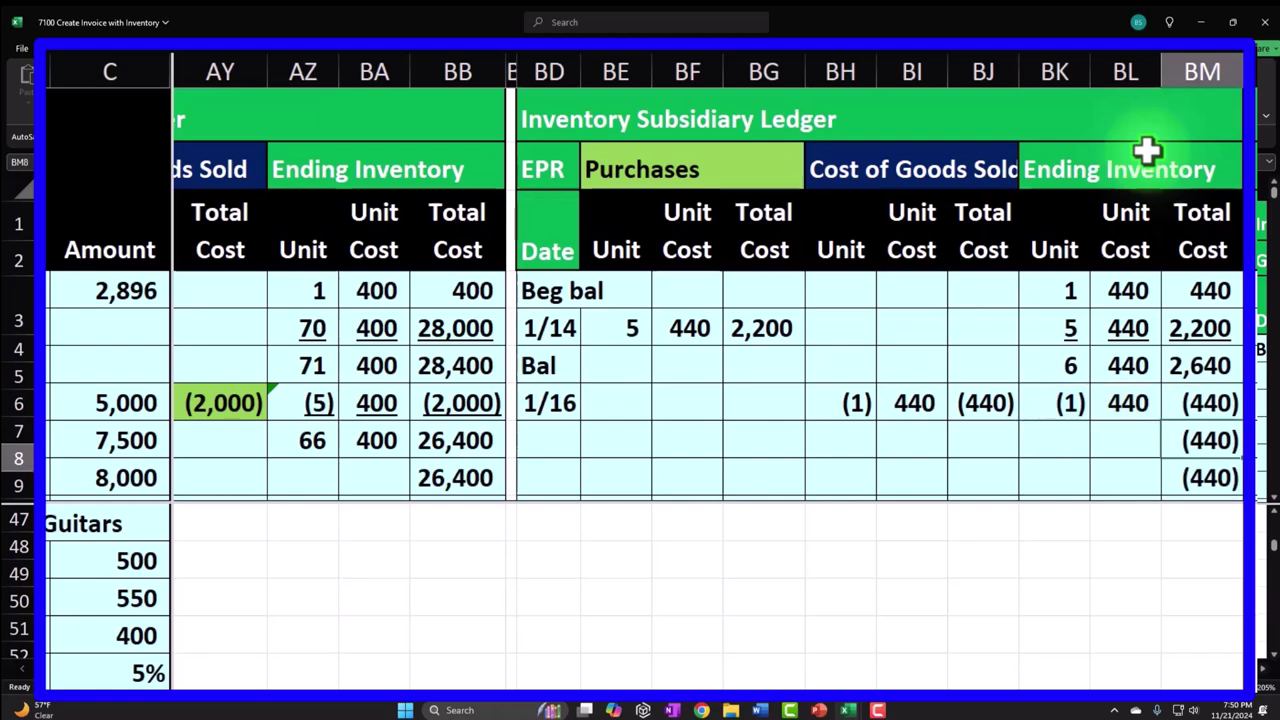
Underline the EPR Ending Inventory cells BK7:BM7
key(shift+Left)
key(shift+Left)
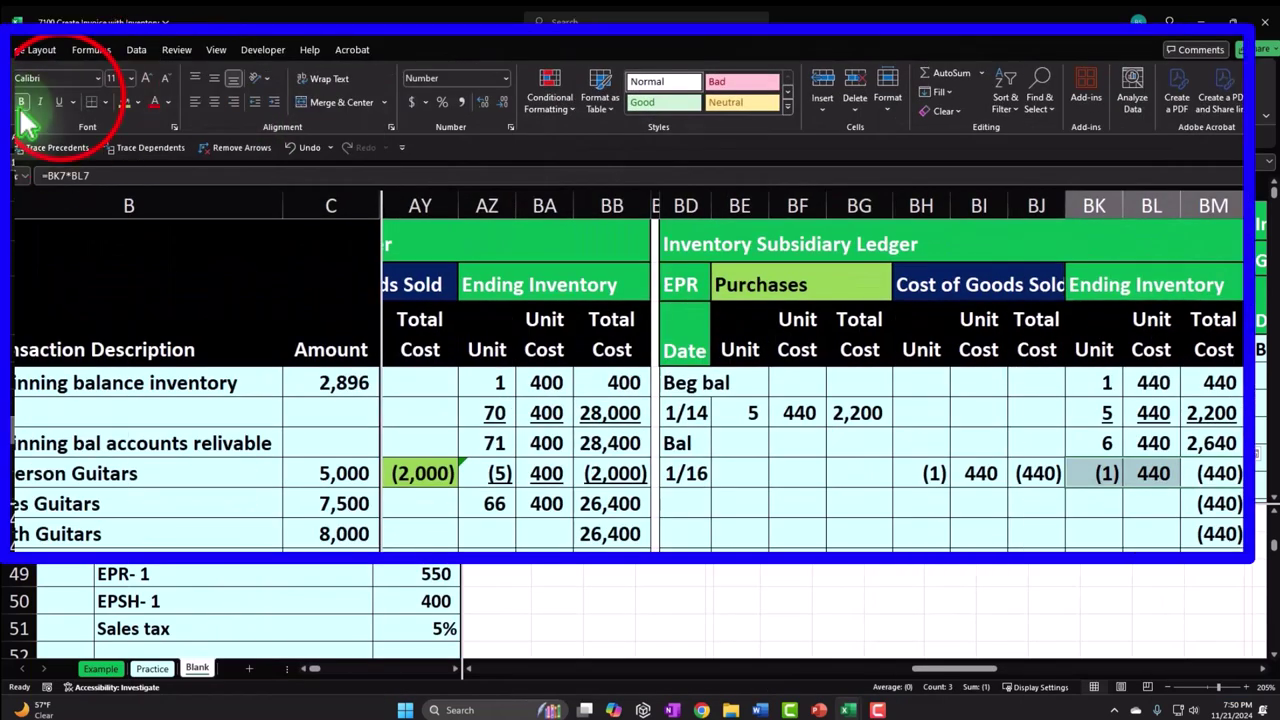
click(170, 95)
Total the EPR Ending Inventory units in BK8 with a SUM of BK6:BK7
key(Down)
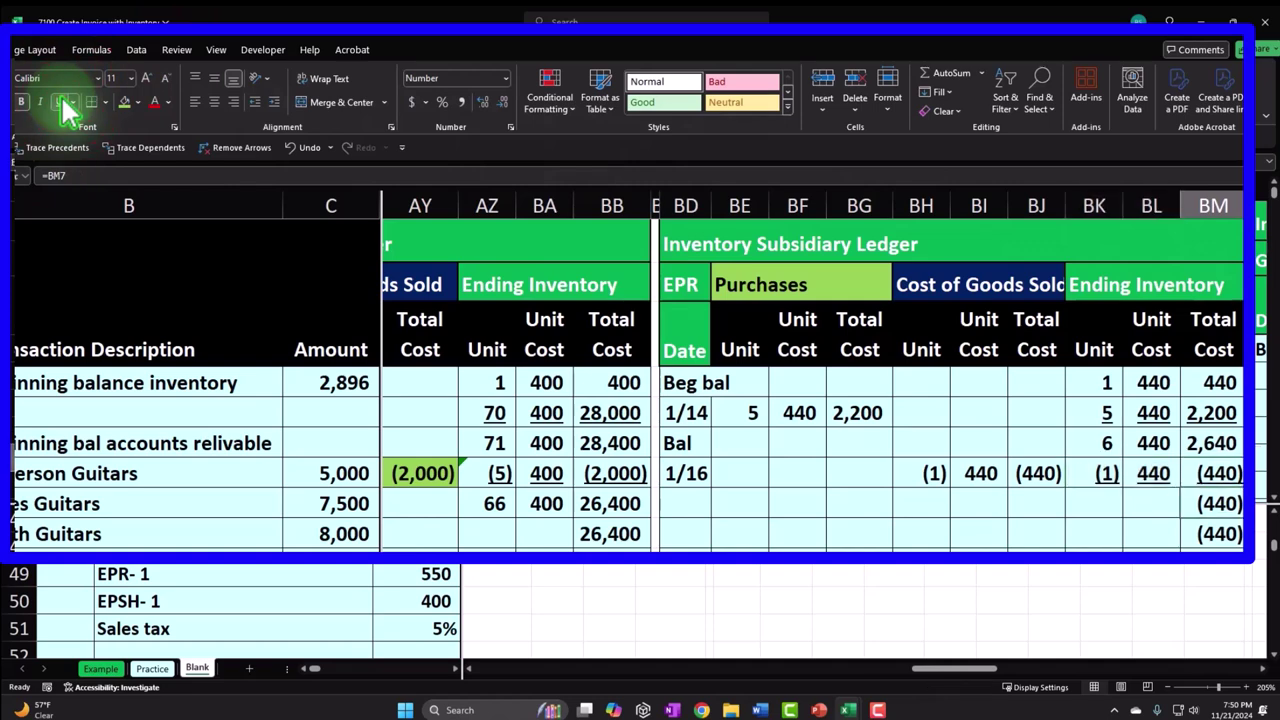
key(Left)
key(Left)
text(=sum()
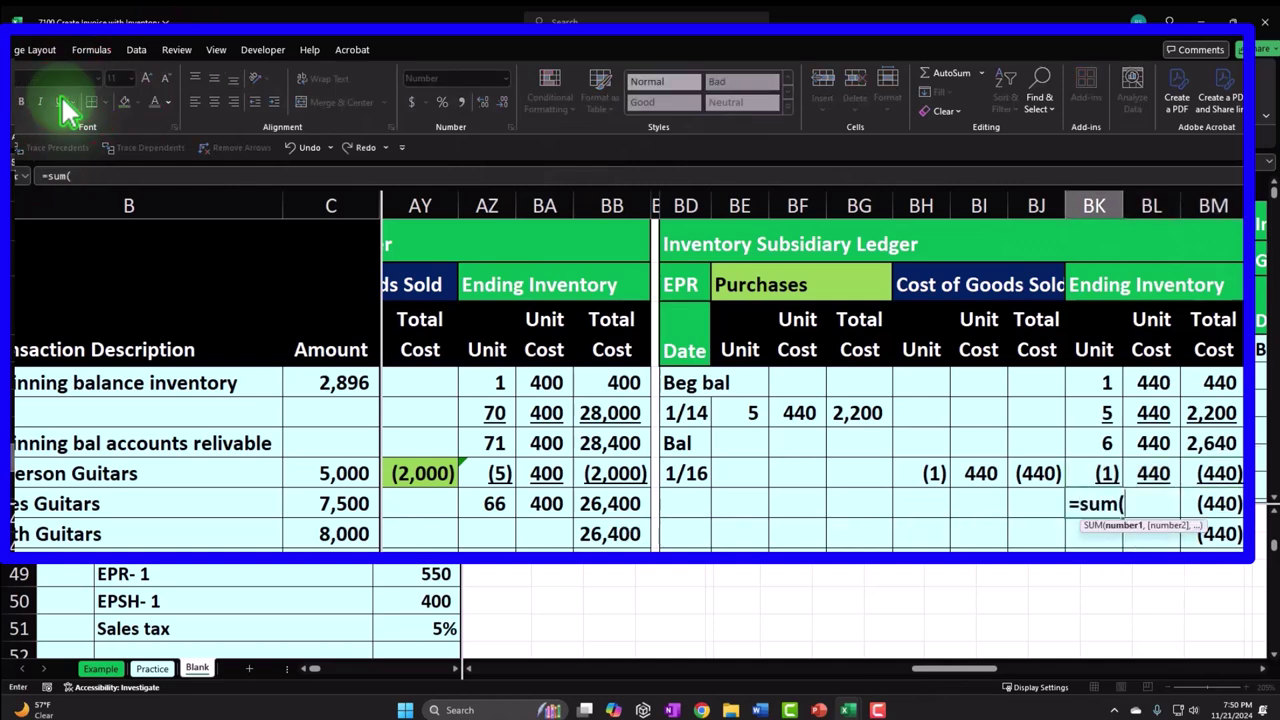
key(Up)
key(Up)
key(shift+Down)
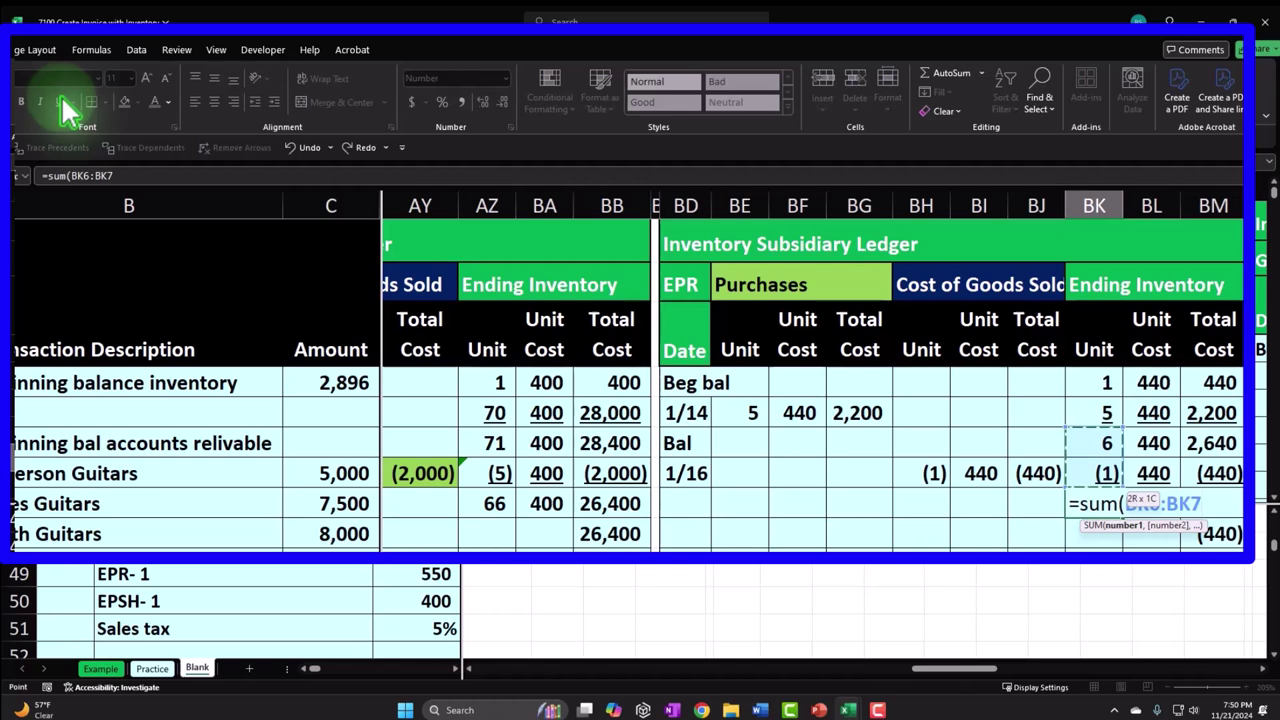
key(Tab)
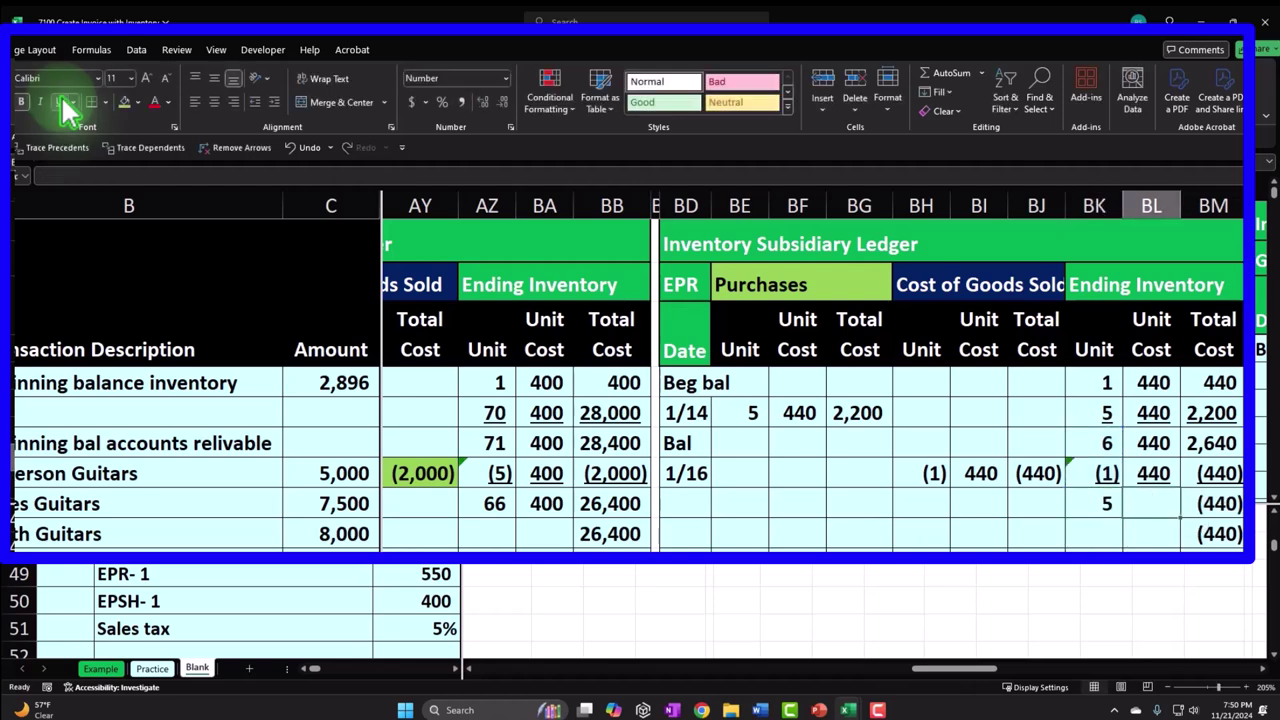
Link the EPR Unit Cost in BL8 to BL7 and calculate the Total Cost in BM8 as =BK8*BL8
text(=)
key(Up)
key(Tab)
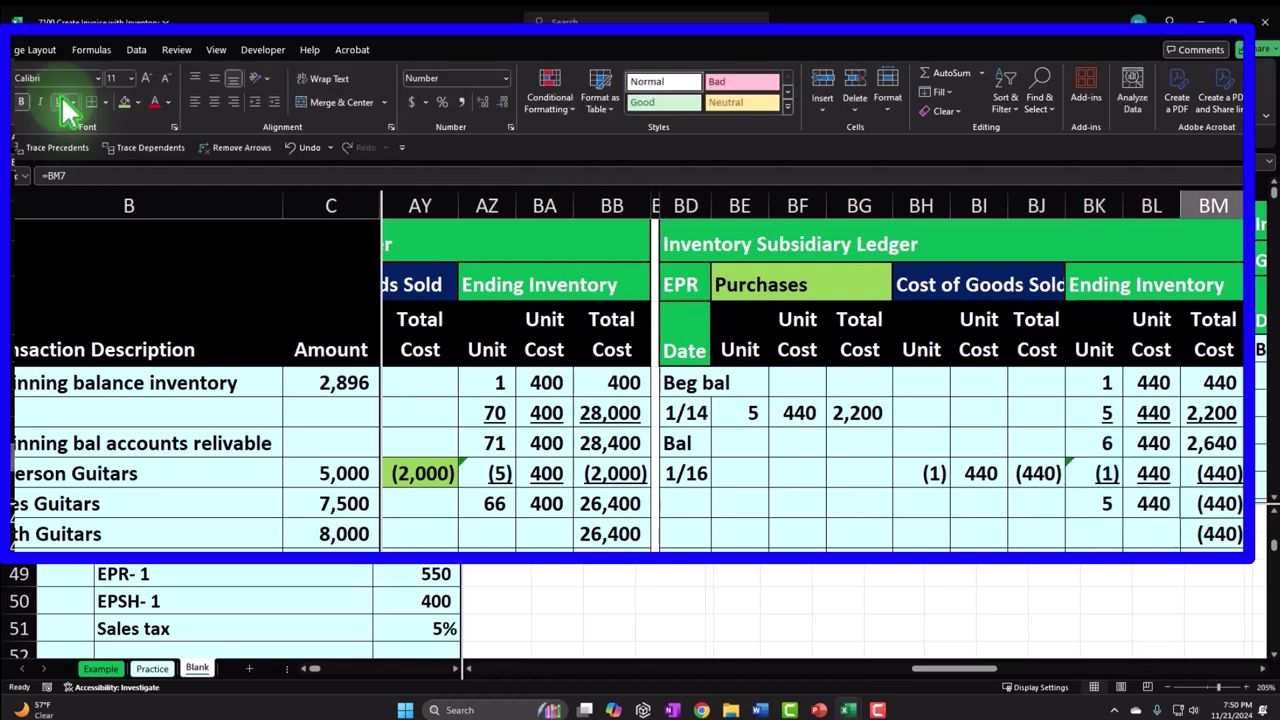
text(=)
key(Left)
key(Left)
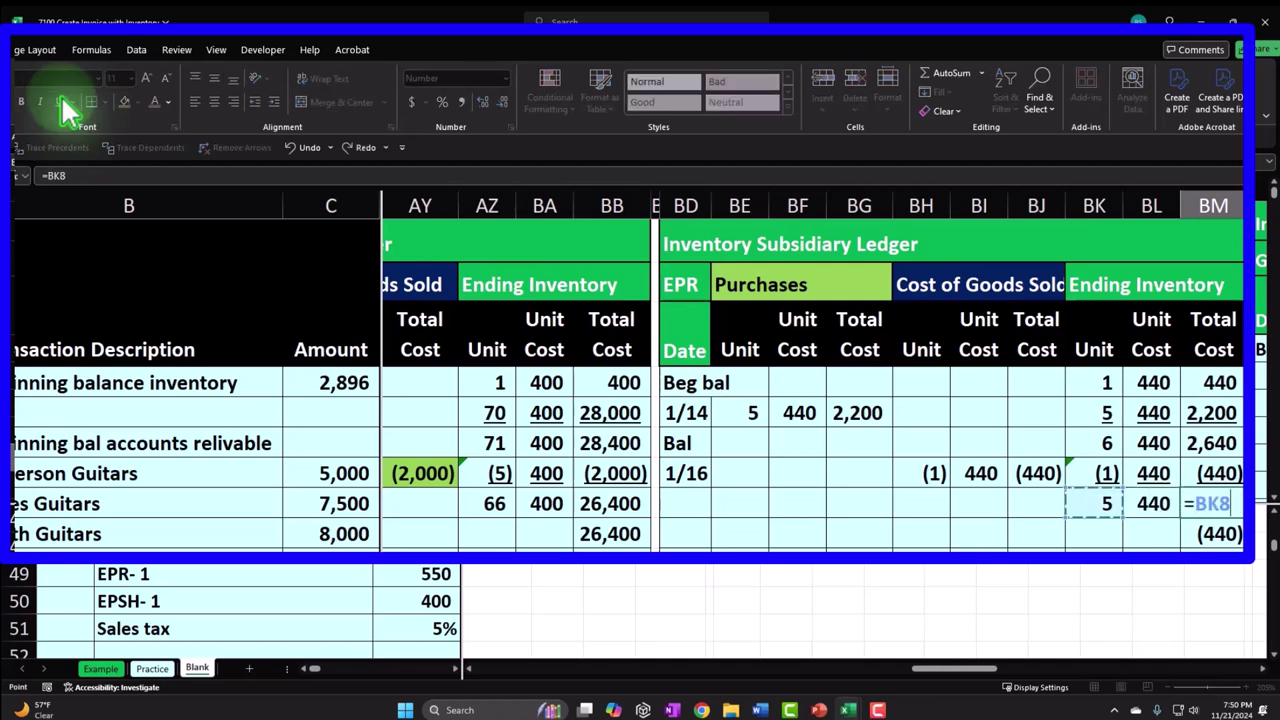
text(*)
key(Left)
key(ctrl+Return)
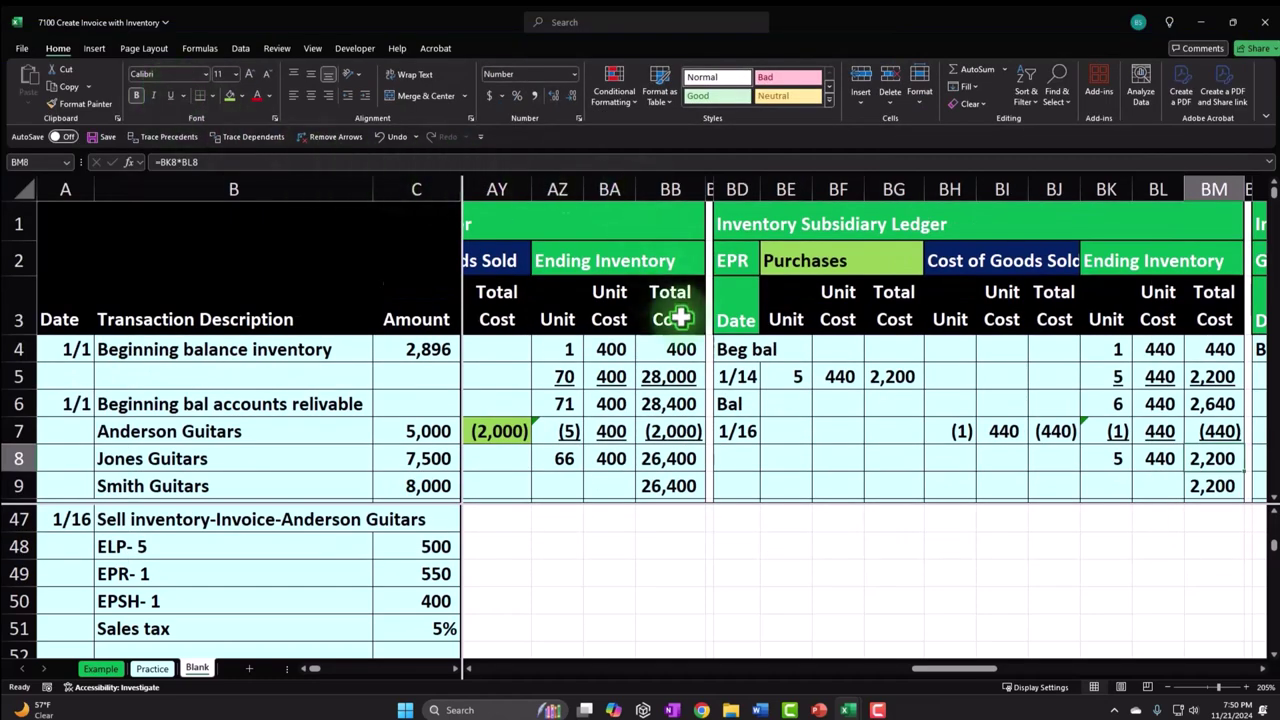
In the EPSH ledger, copy the date formatting from BD16 to the date cells below it and enter the label Bal in BD17
scroll(680, 318, down, 2)
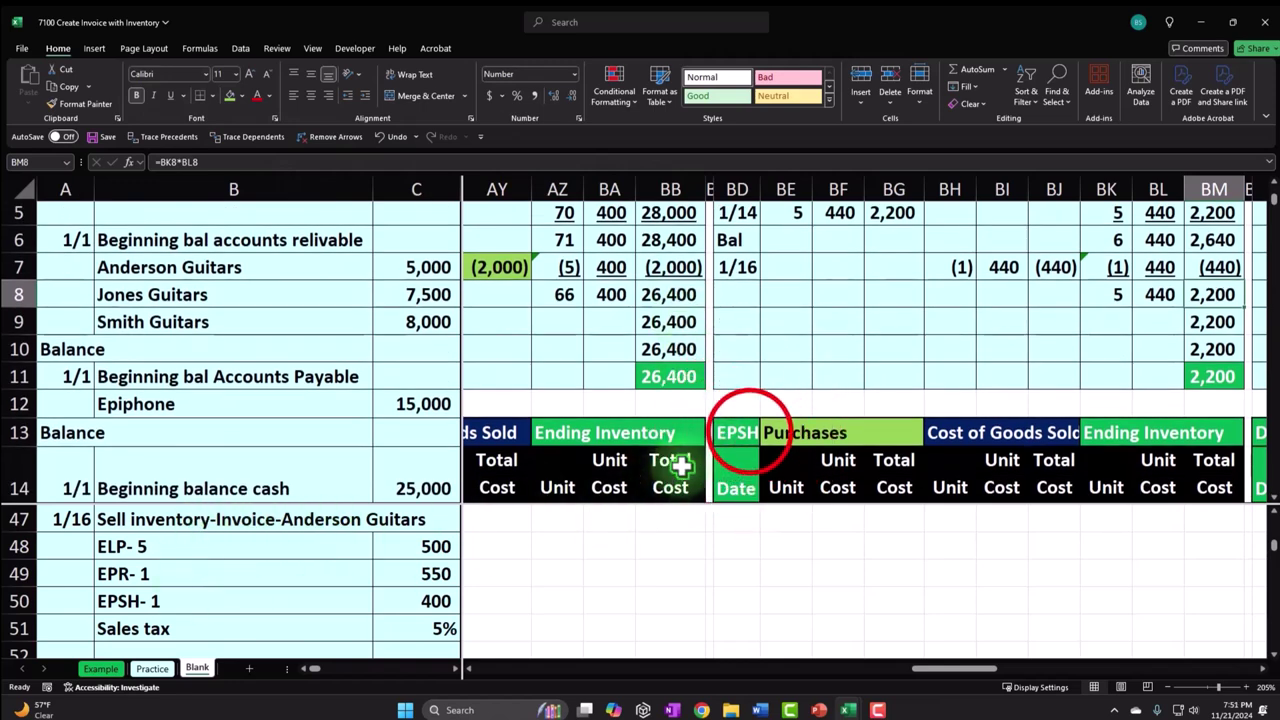
click(749, 432)
scroll(749, 432, down, 2)
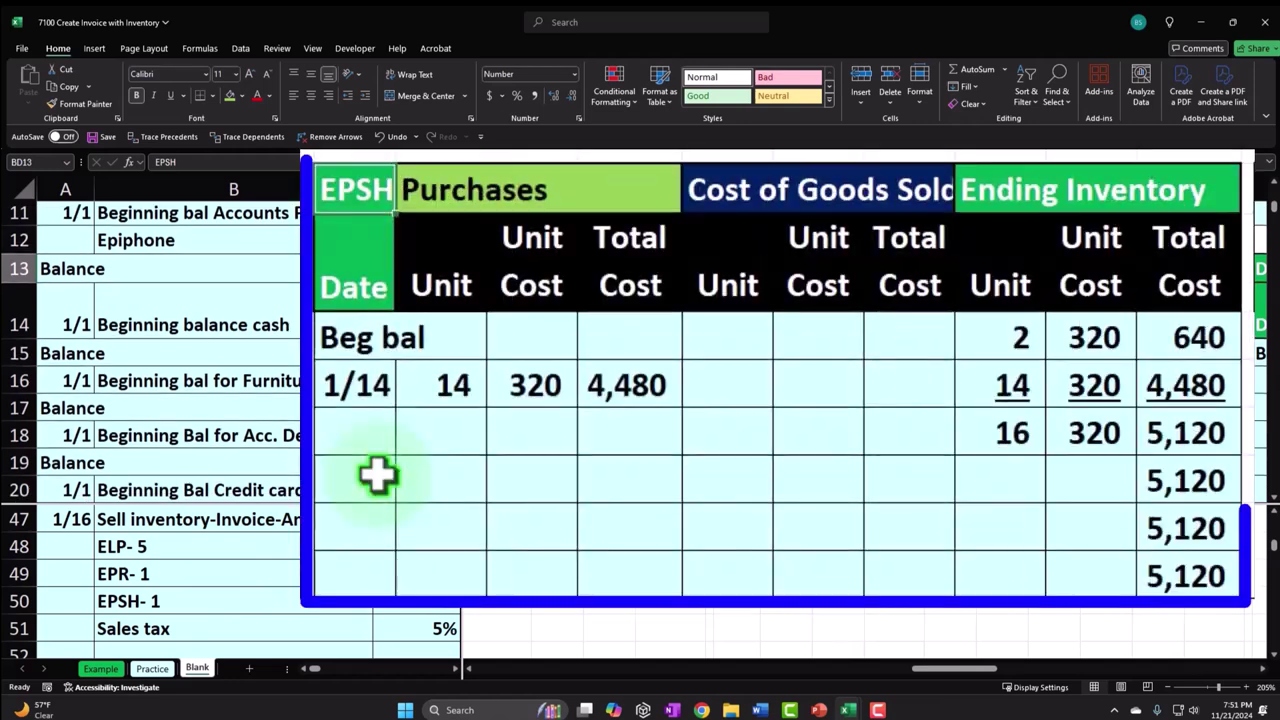
click(360, 388)
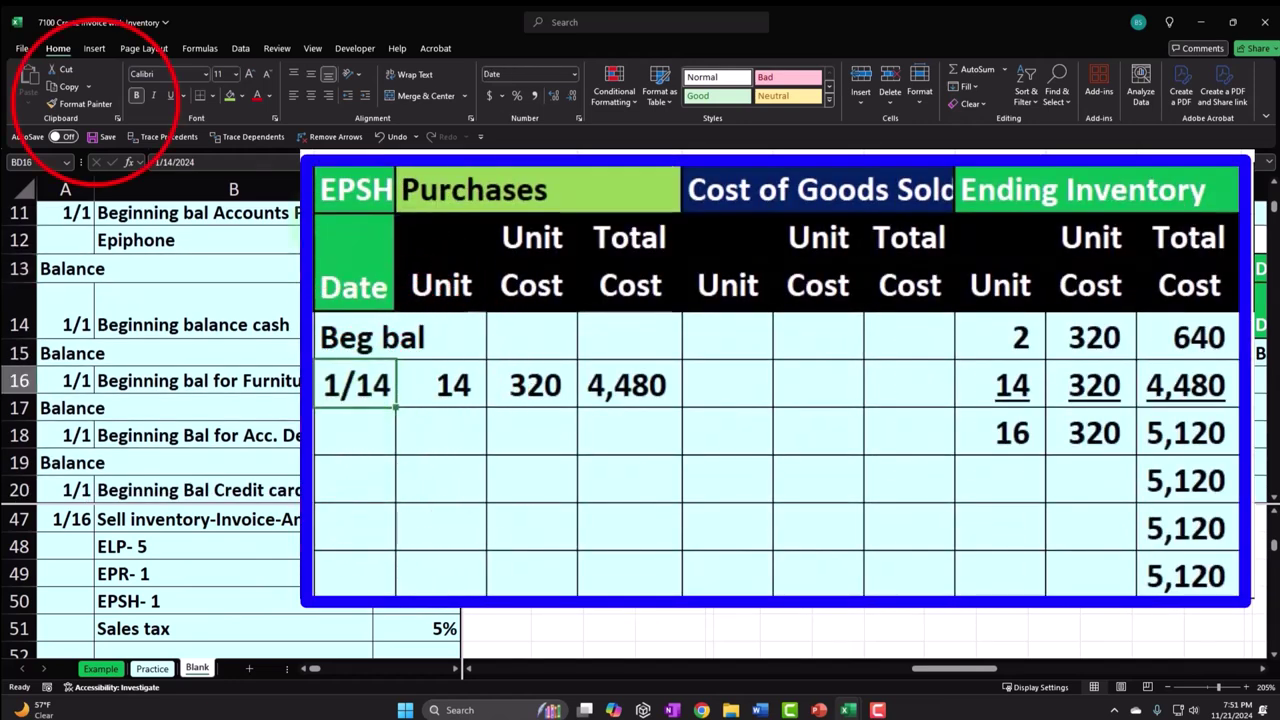
click(80, 103)
mouse_move(736, 400)
mouse_down()
mouse_move(749, 503)
mouse_move(741, 446)
mouse_move(747, 455)
mouse_up()
text(Bal)
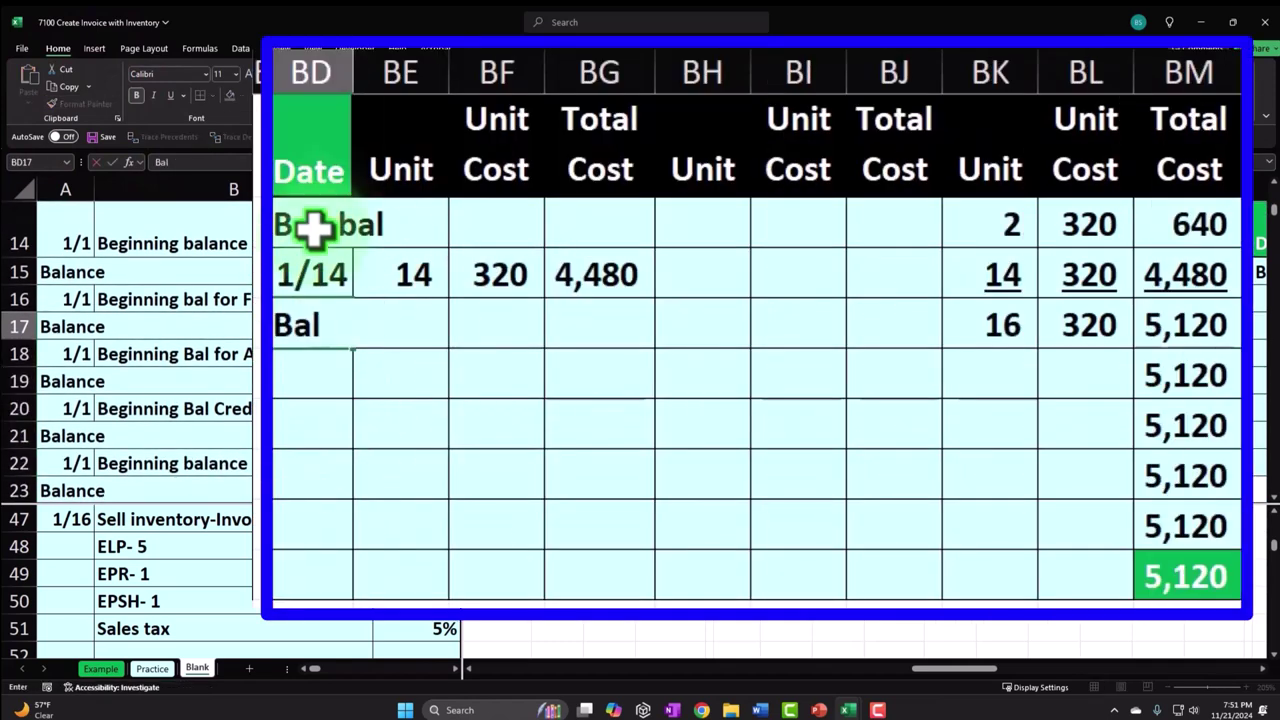
key(Return)
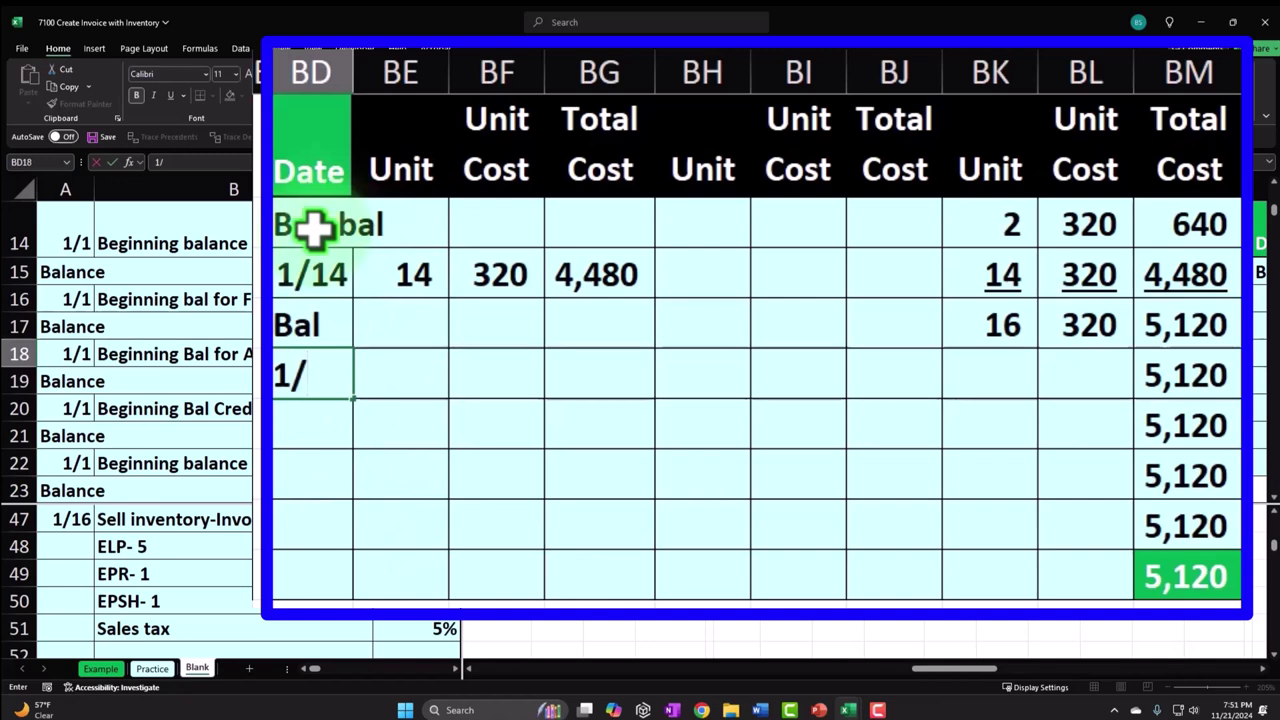
Enter the sale date 1/16 in BD18 of the EPSH ledger
key(Up)
key(Right)
key(Right)
key(Right)
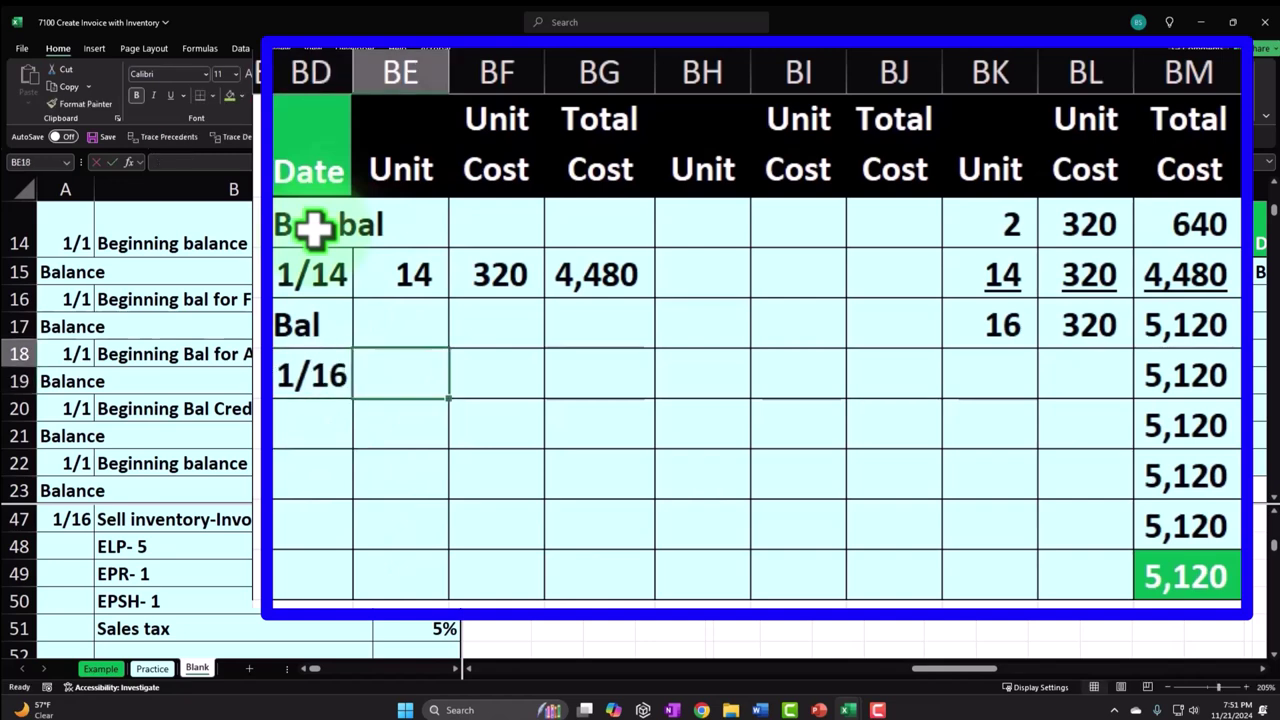
scroll(900, 330, up, 1)
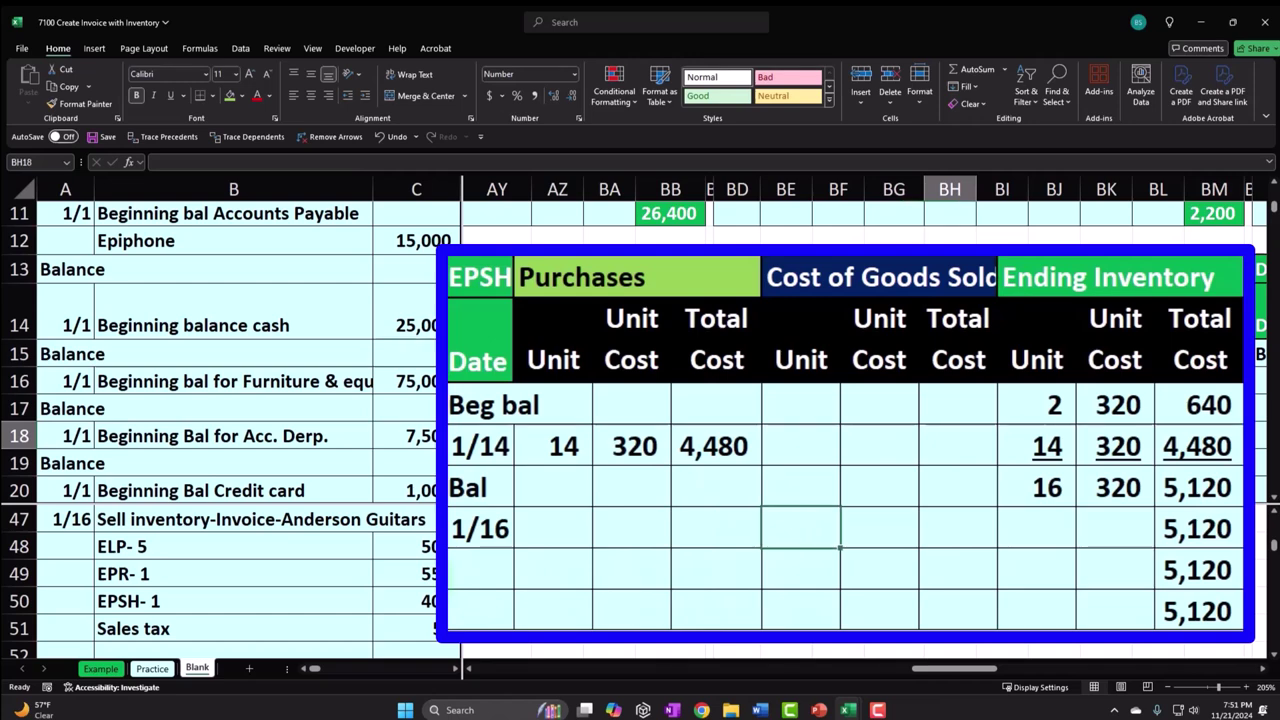
Enter 1 Cost of Goods Sold unit for EPSH in BH18 and link the Unit Cost in BI18 to the Ending Inventory unit cost
text(1)
key(Tab)
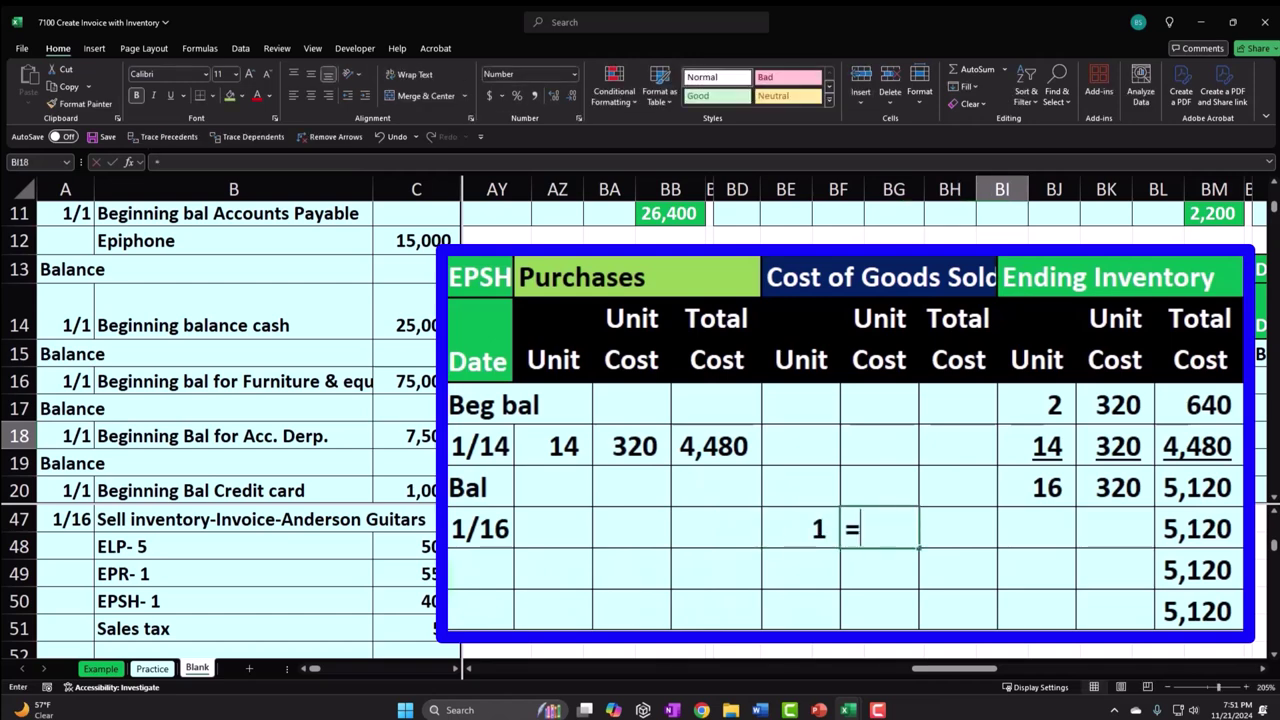
text(=)
key(Right)
key(Return)
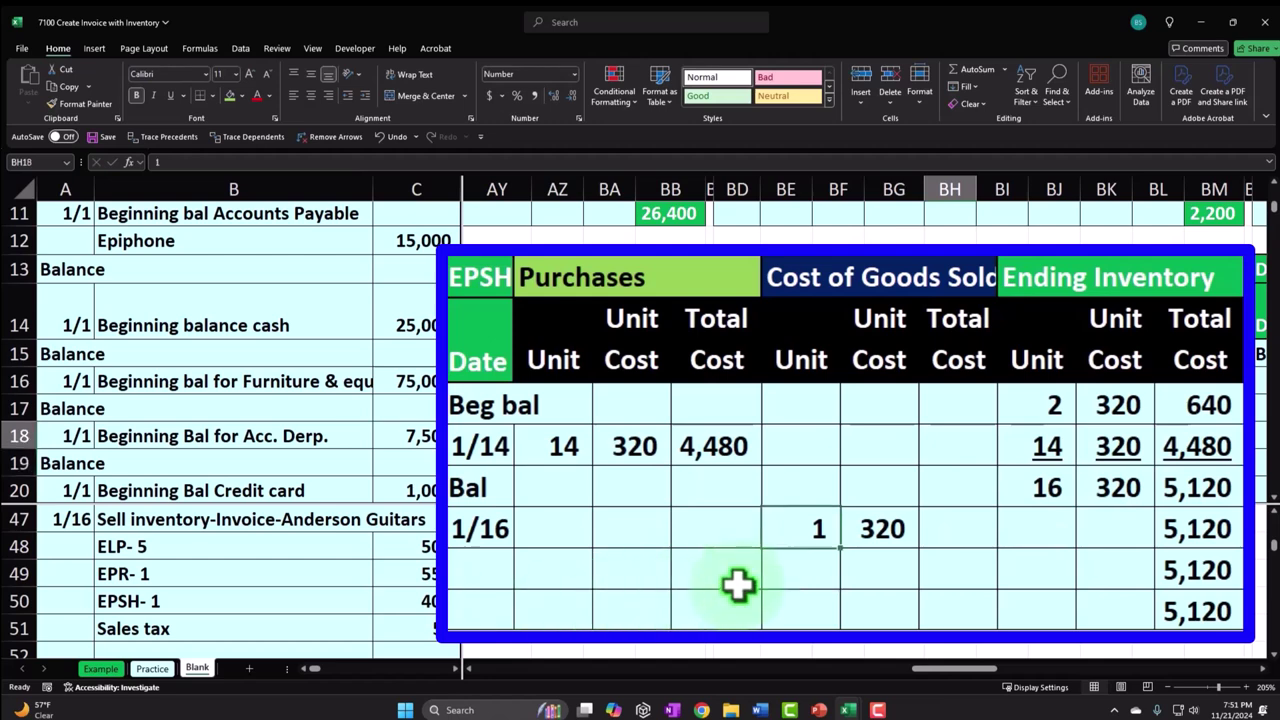
Change the EPSH units in BH18 to -1 and calculate the Total Cost in BJ18 as =BH18*BI18
key(Tab)
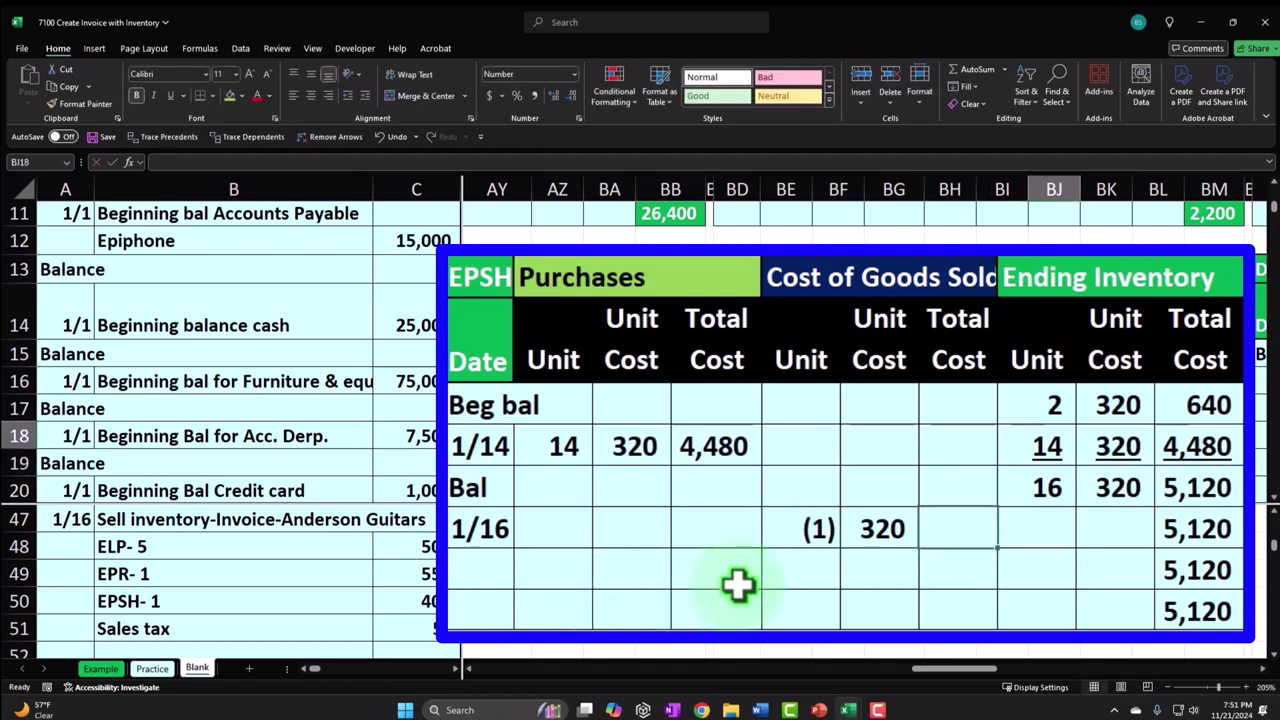
text(=)
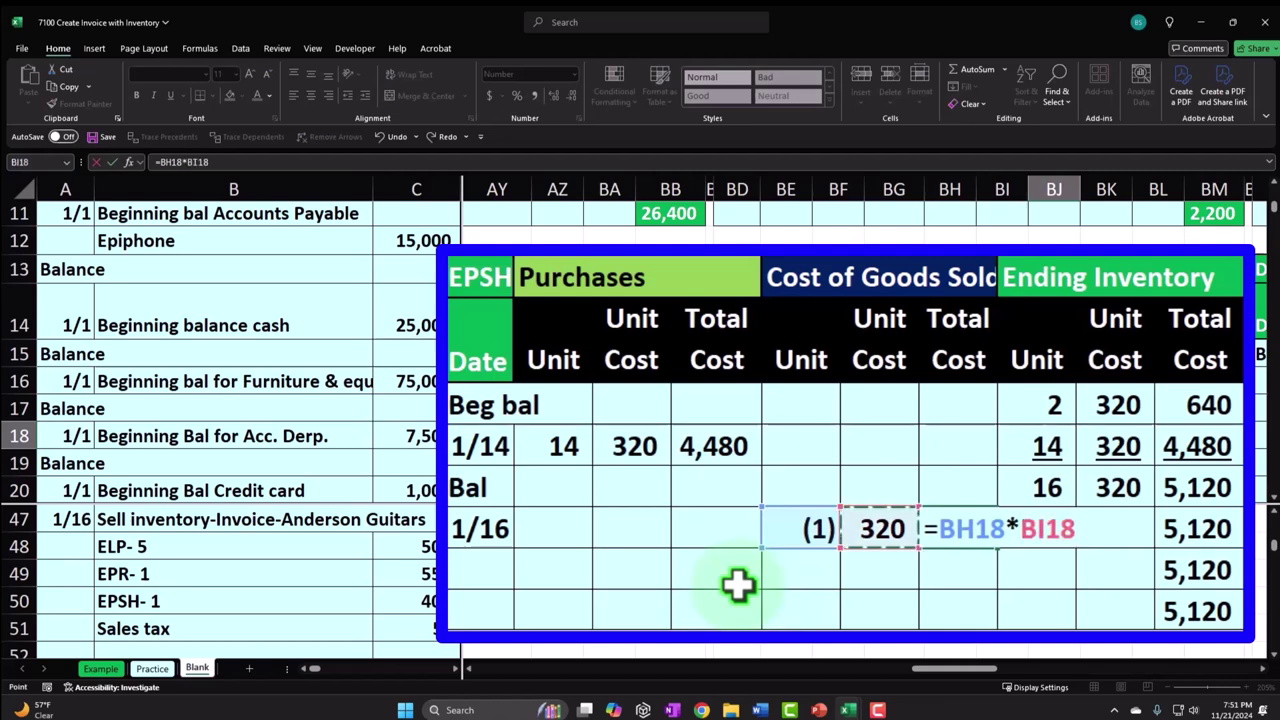
key(Tab)
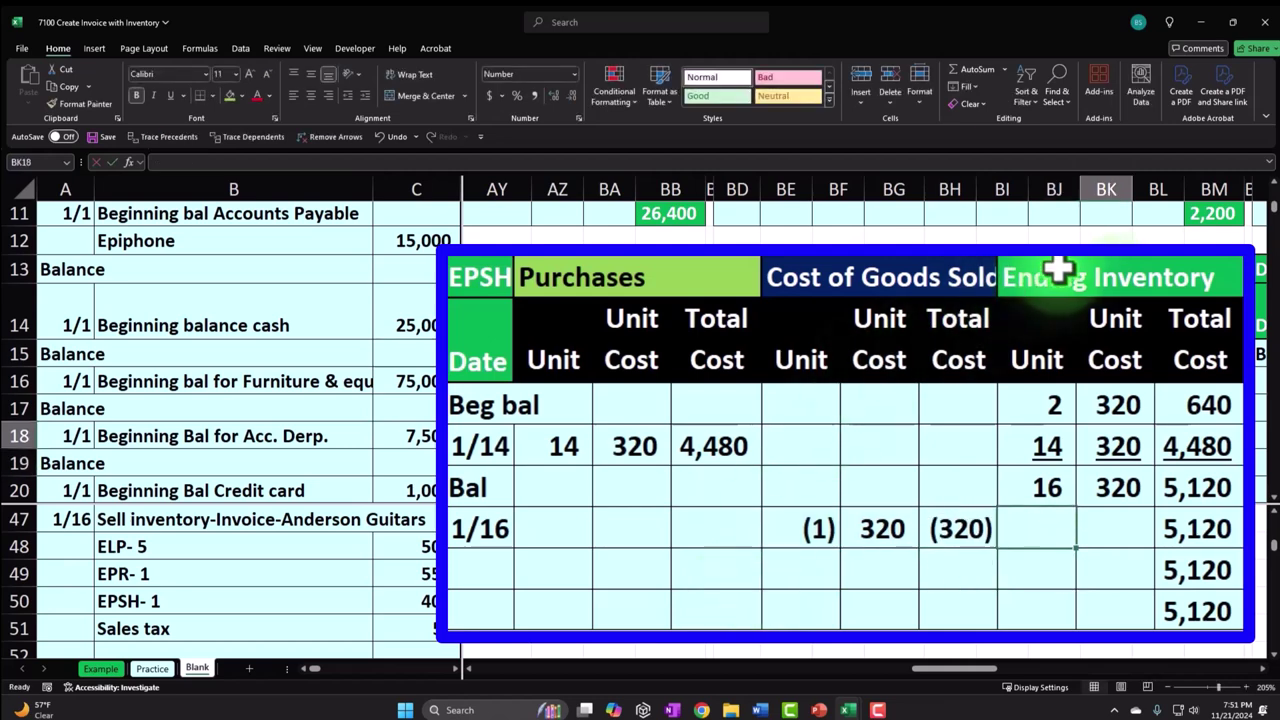
Link the EPSH Ending Inventory Unit cell BK18 to BH18 and the Unit Cost cell BL18 to BL17
text(=)
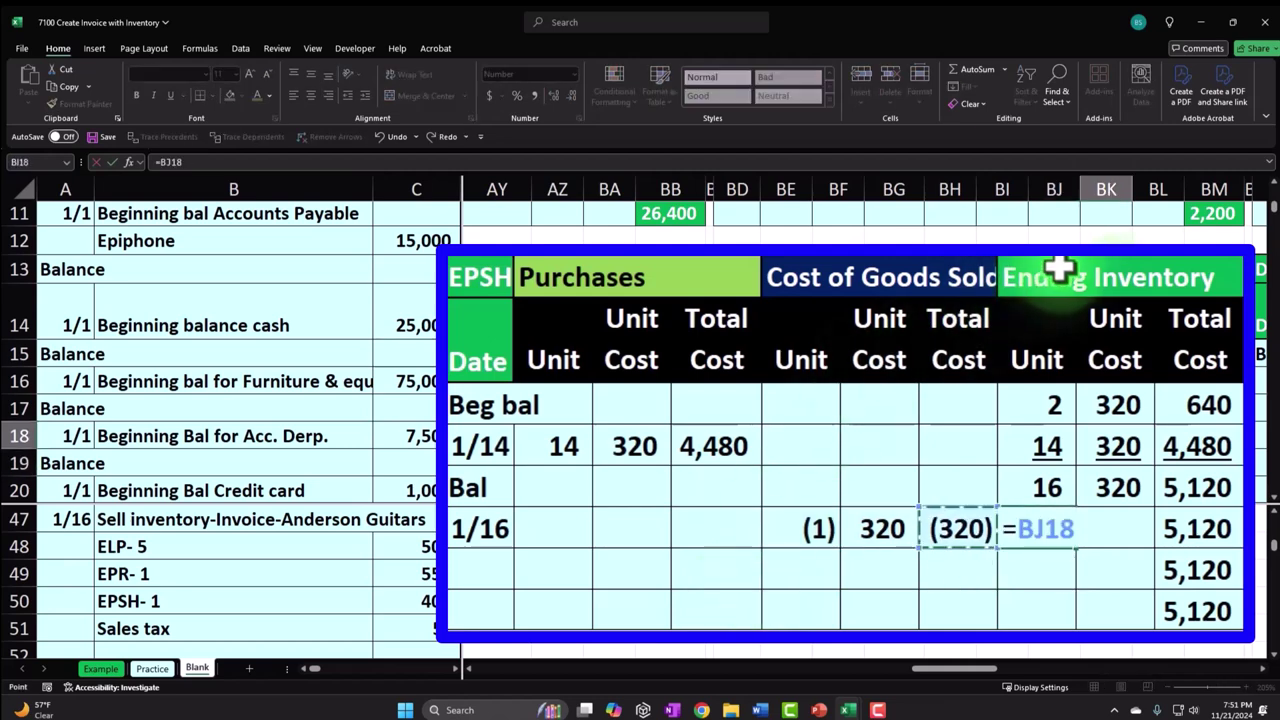
key(Tab)
text(=)
key(Up)
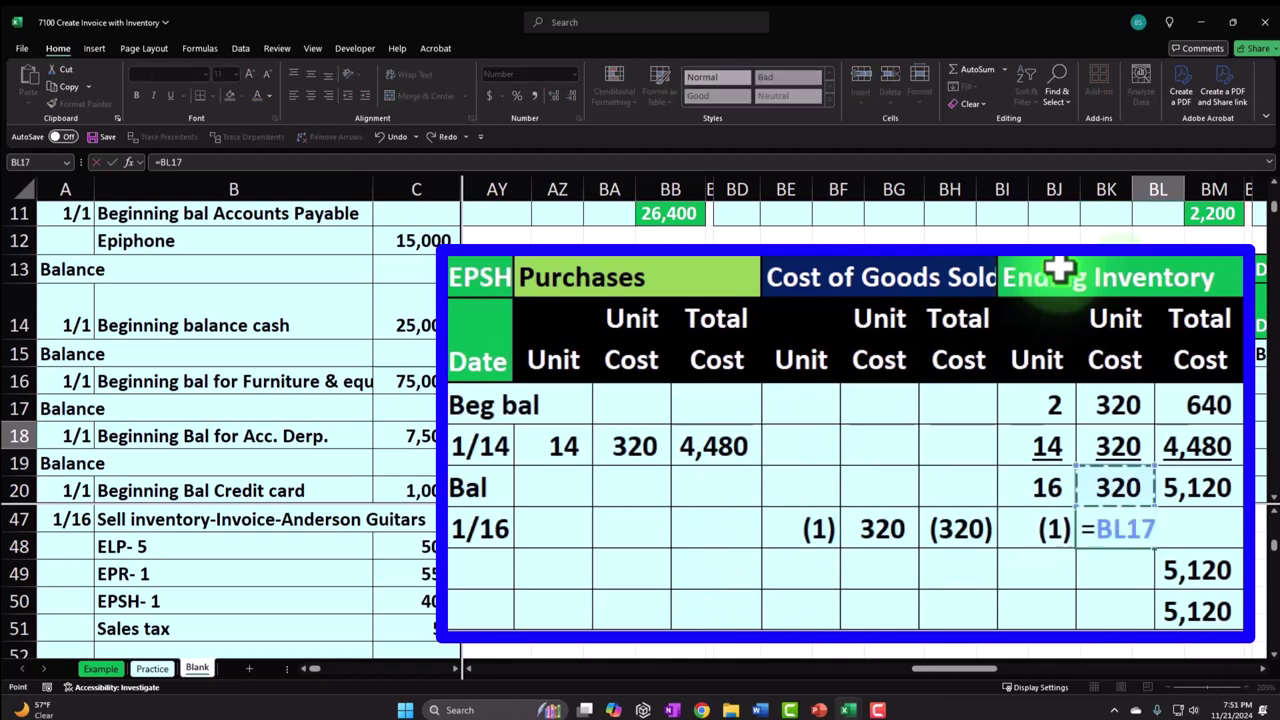
key(shift+Tab)
Calculate the EPSH Ending Inventory Total Cost in BM18 with the formula =BK18*BL18
key(Tab)
key(Tab)
text(=)
key(Left)
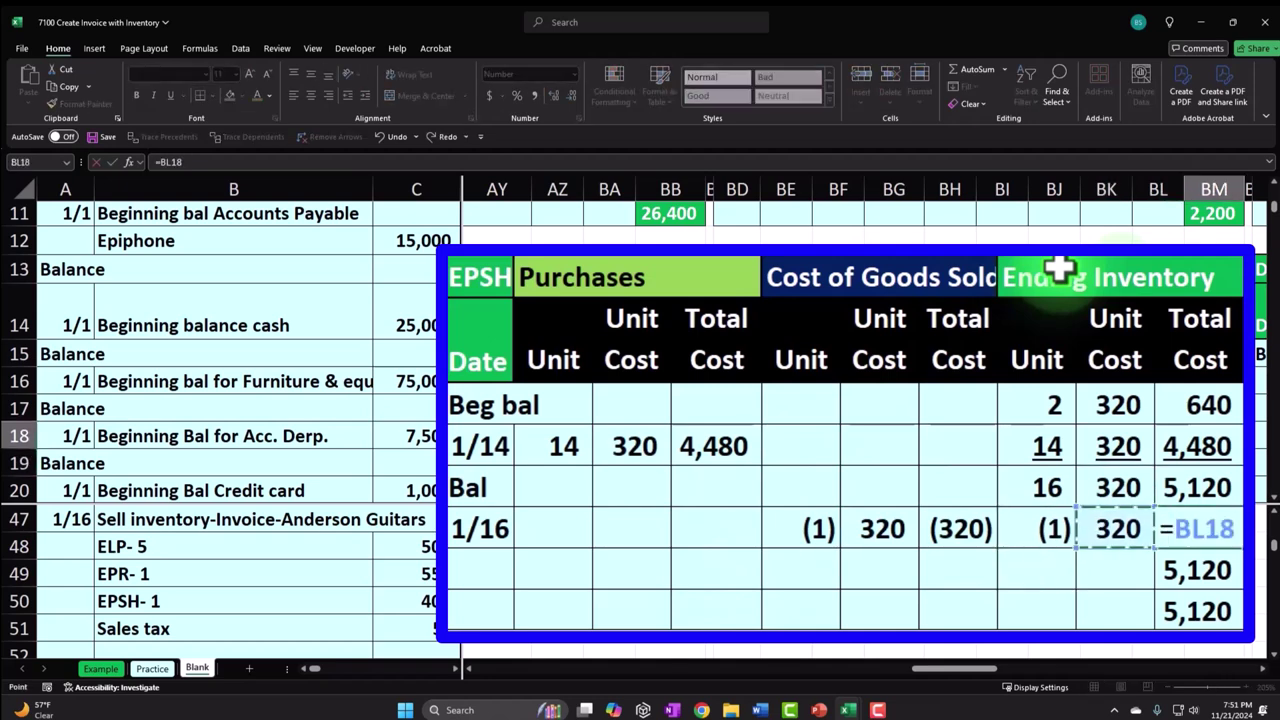
key(Return)
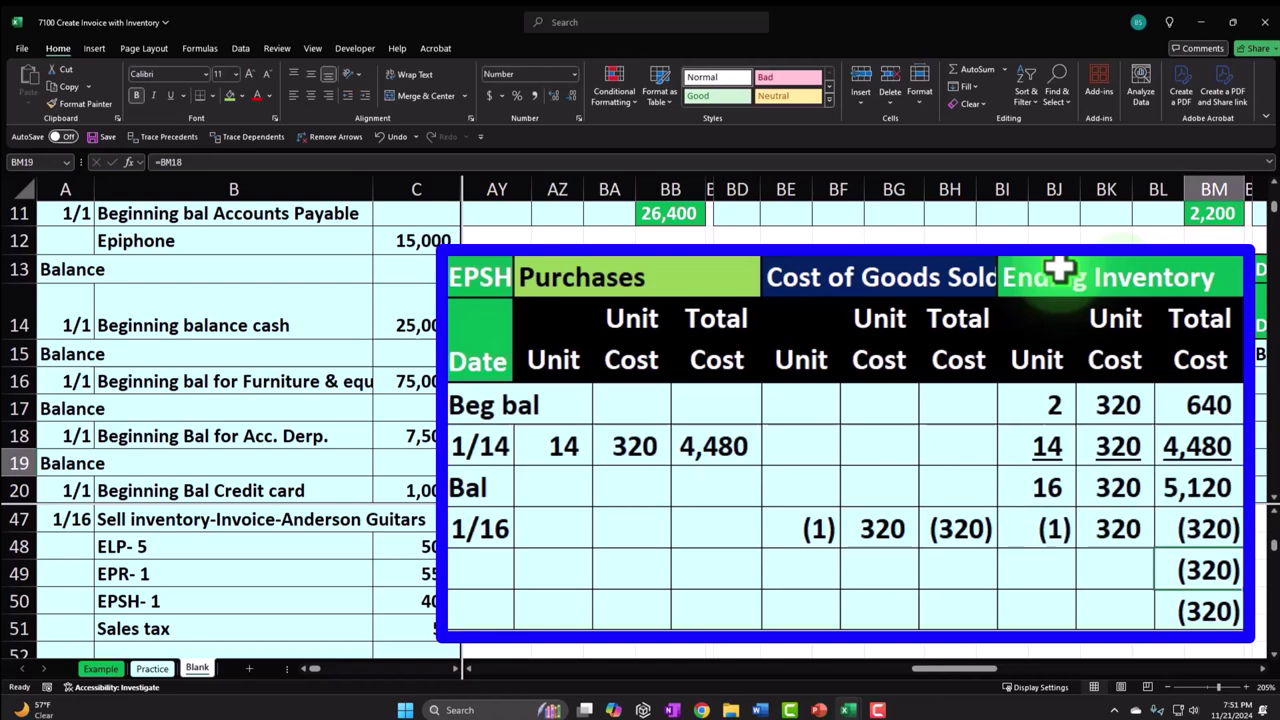
Underline the EPSH Ending Inventory cells BK18:BM18
key(Up)
key(shift+Left)
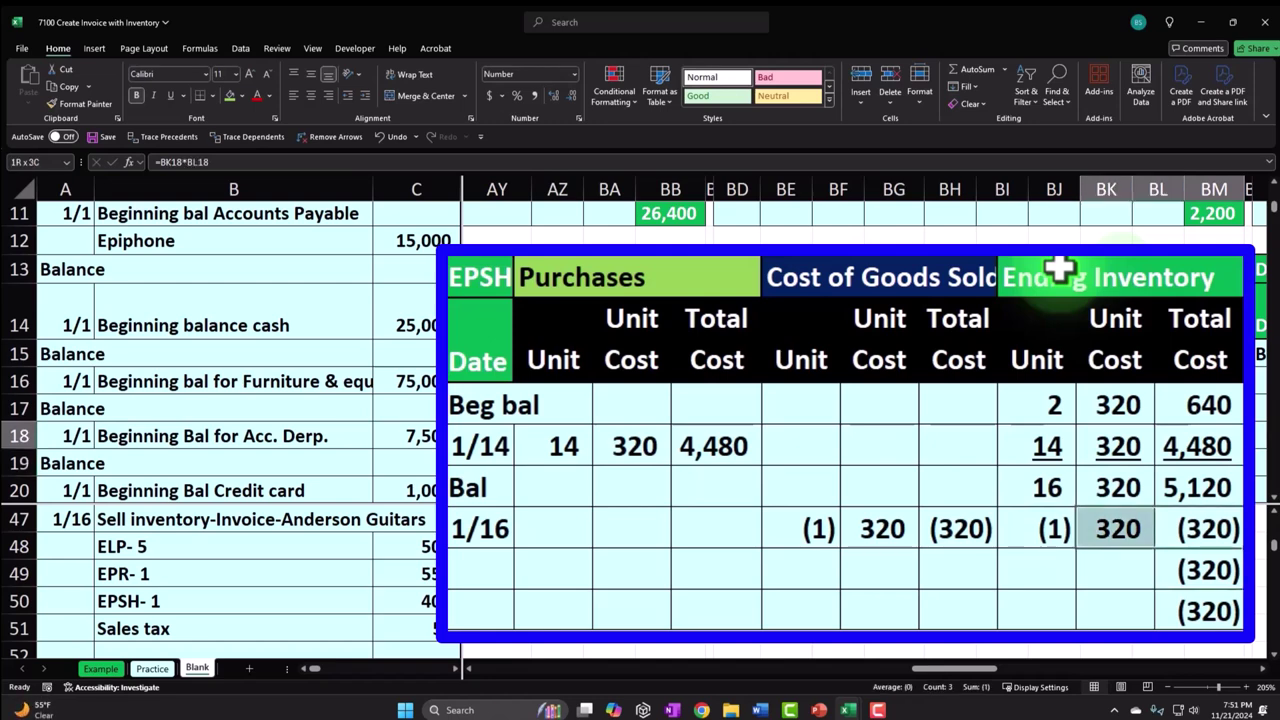
key(shift+Left)
click(175, 97)
Total the EPSH Ending Inventory Units in BK19 with the formula =SUM(BK17:BK18)
key(Down)
key(Left)
key(Left)
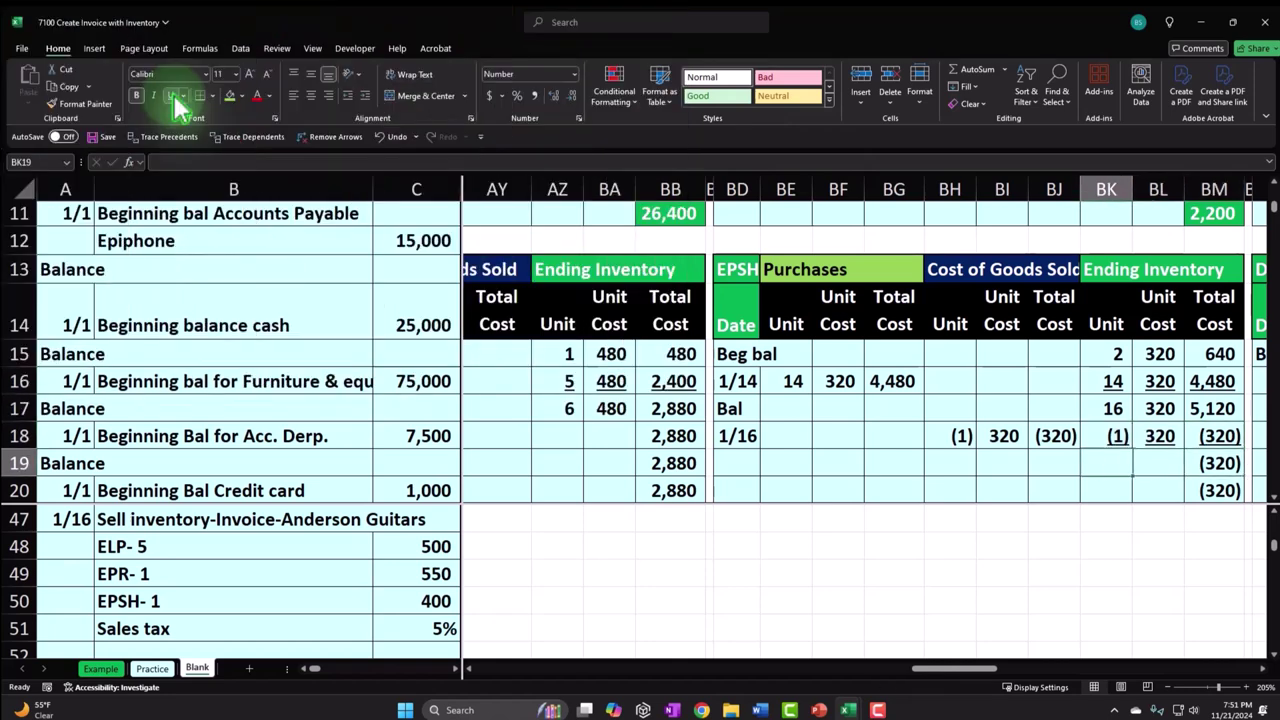
text(=sum()
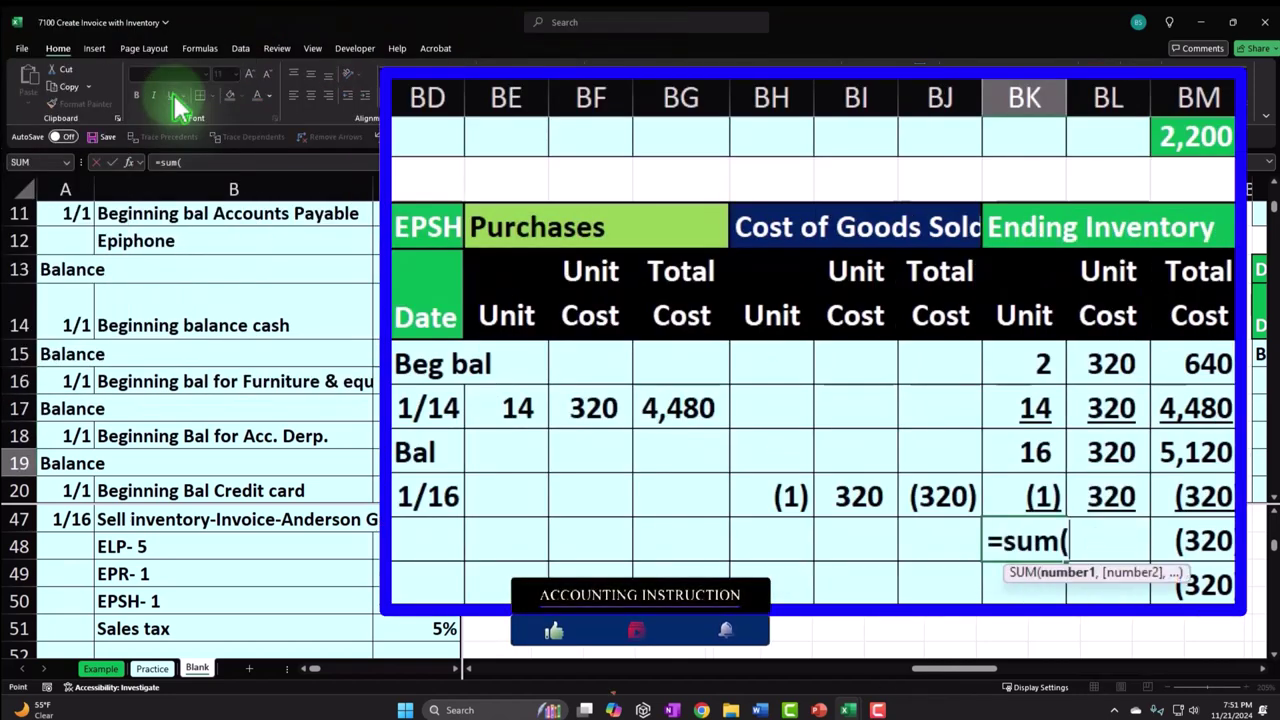
key(Up)
key(Up)
key(shift+Down)
key(Return)
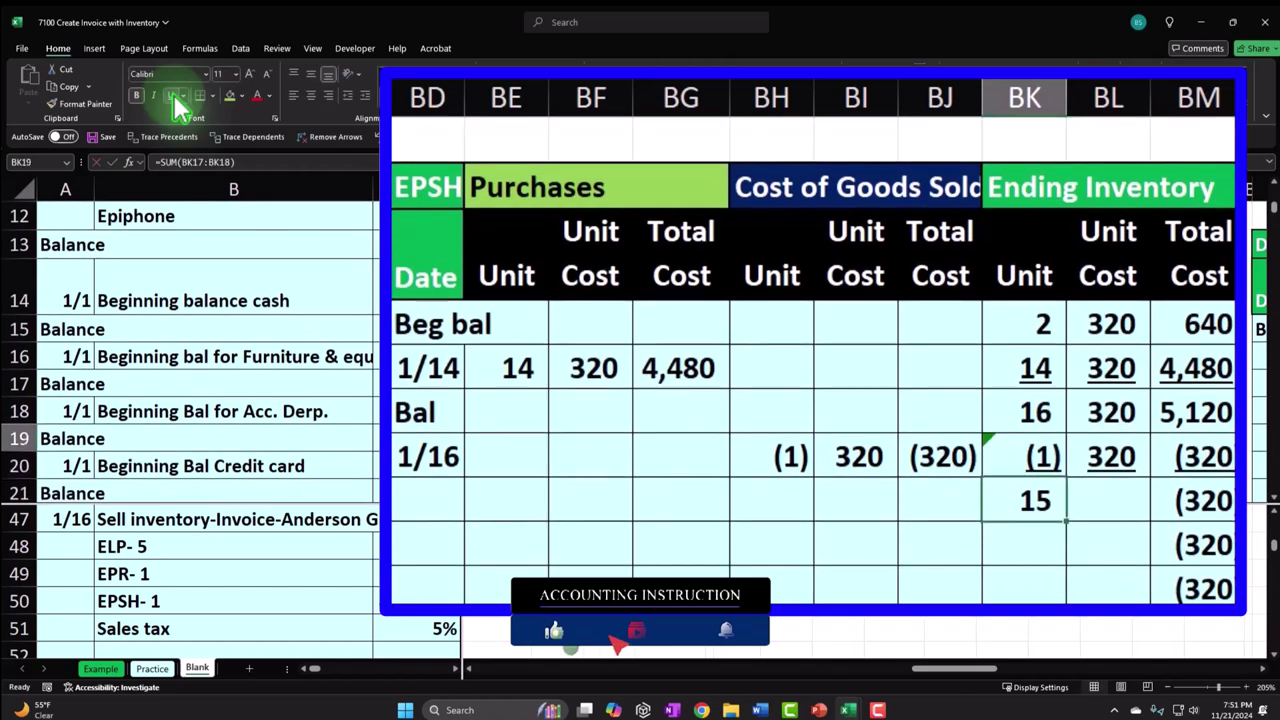
Link the EPSH Ending Inventory Unit Cost cell BL19 to BL18
key(Up)
key(Right)
text(=)
key(Up)
key(Return)
key(Right)
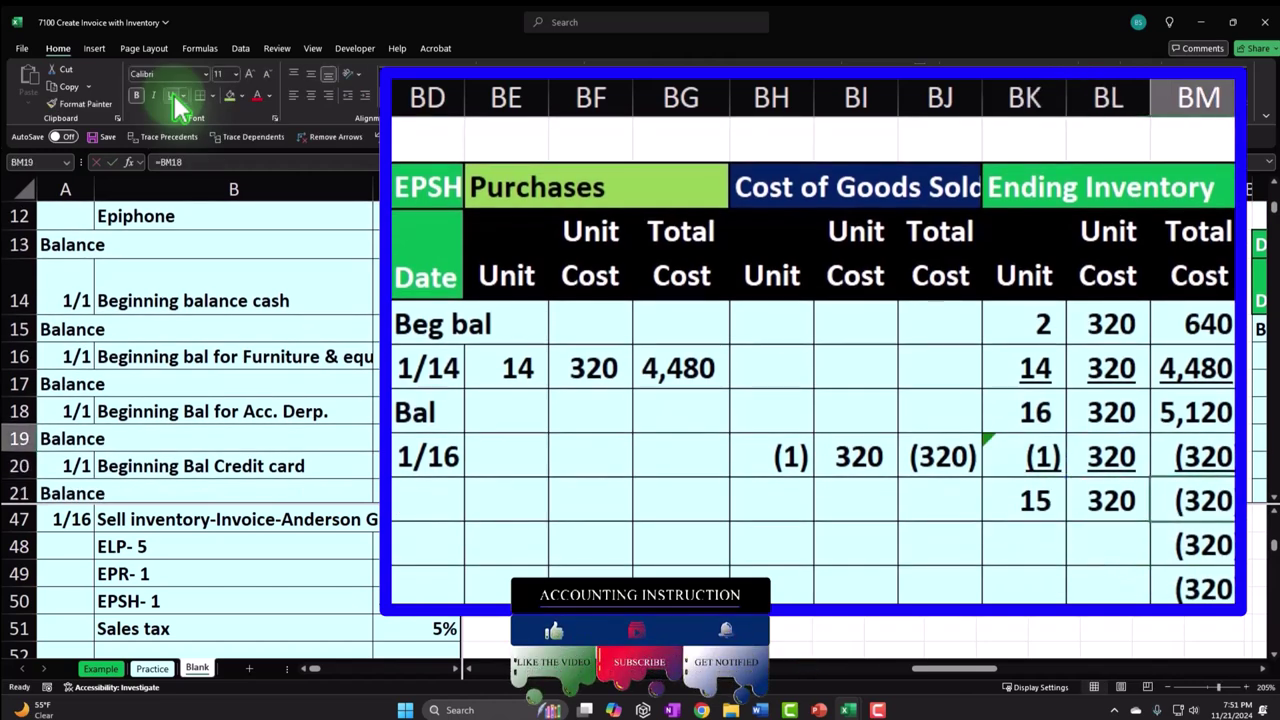
Calculate the EPSH Ending Inventory Total Cost in BM19 with the formula =BK19*BL19
text(=)
key(Left)
key(Left)
text(*)
key(Left)
key(Return)
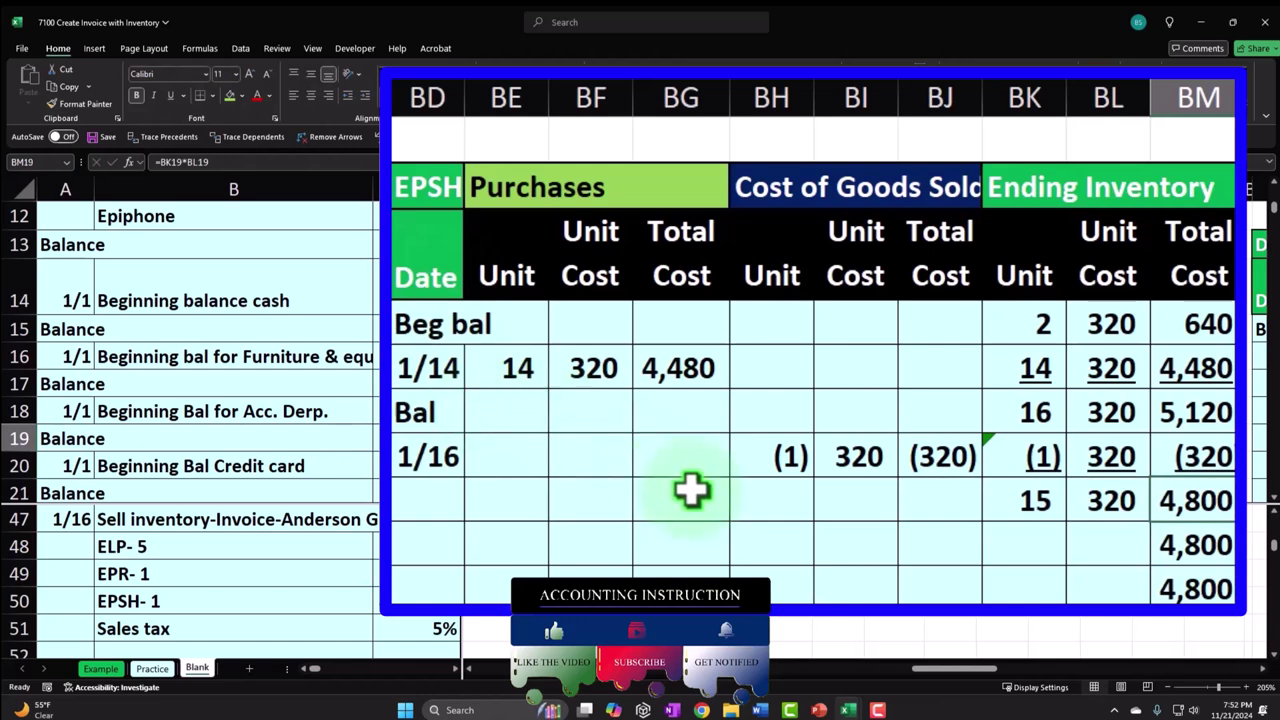
Highlight the 1/16 Cost of Goods Sold cells BH18:BJ18 in the EPSH ledger and BH7:BJ7 in the EPR ledger with light green fill
click(970, 428)
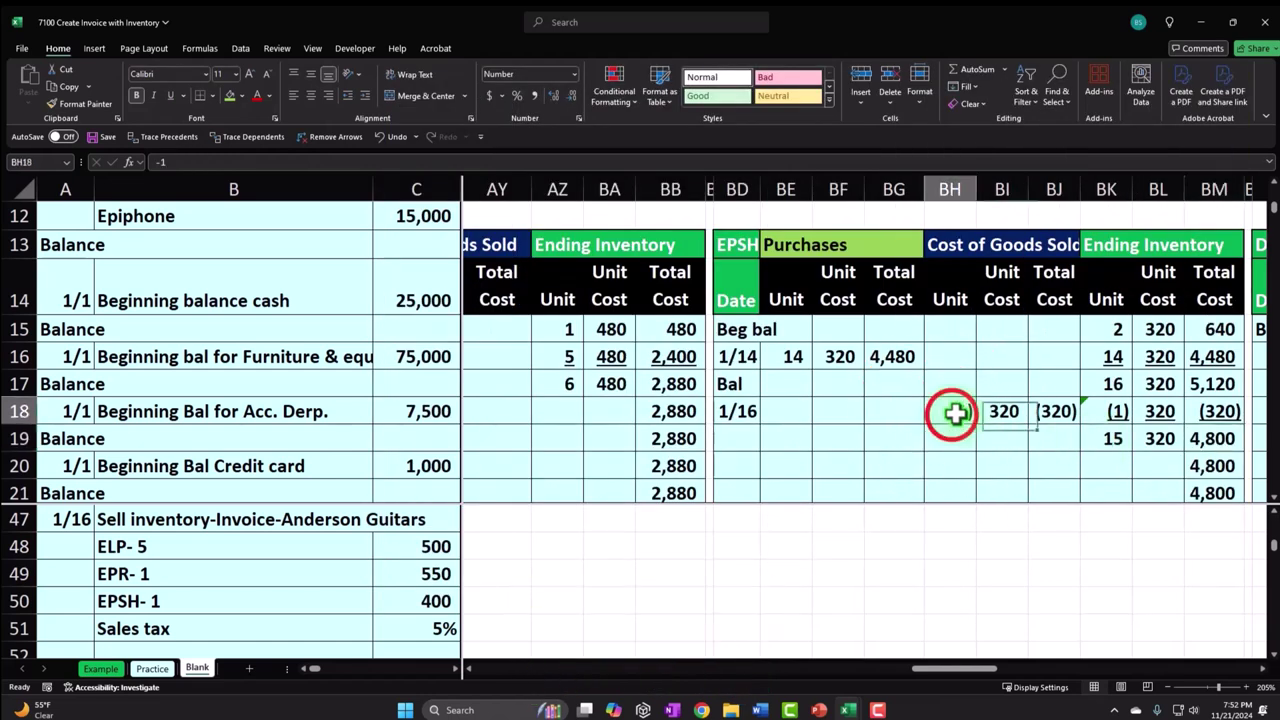
right_click(970, 428)
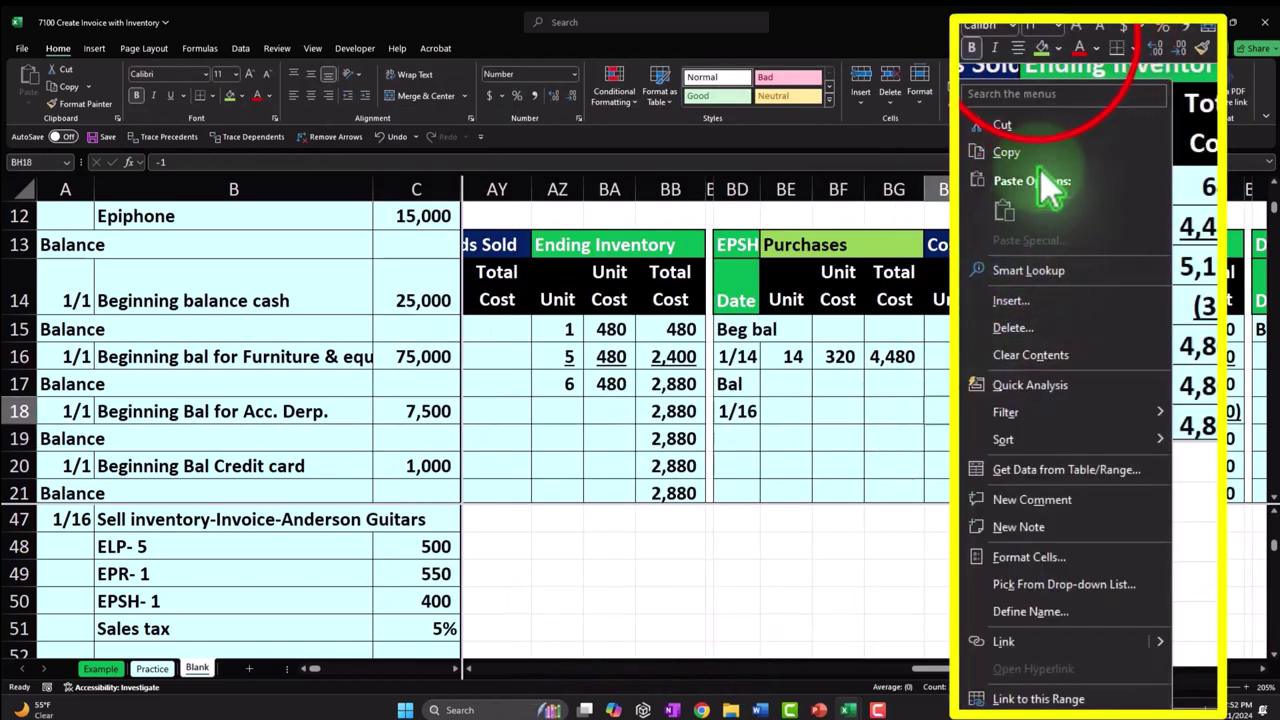
key(Escape)
scroll(995, 432, up, 3)
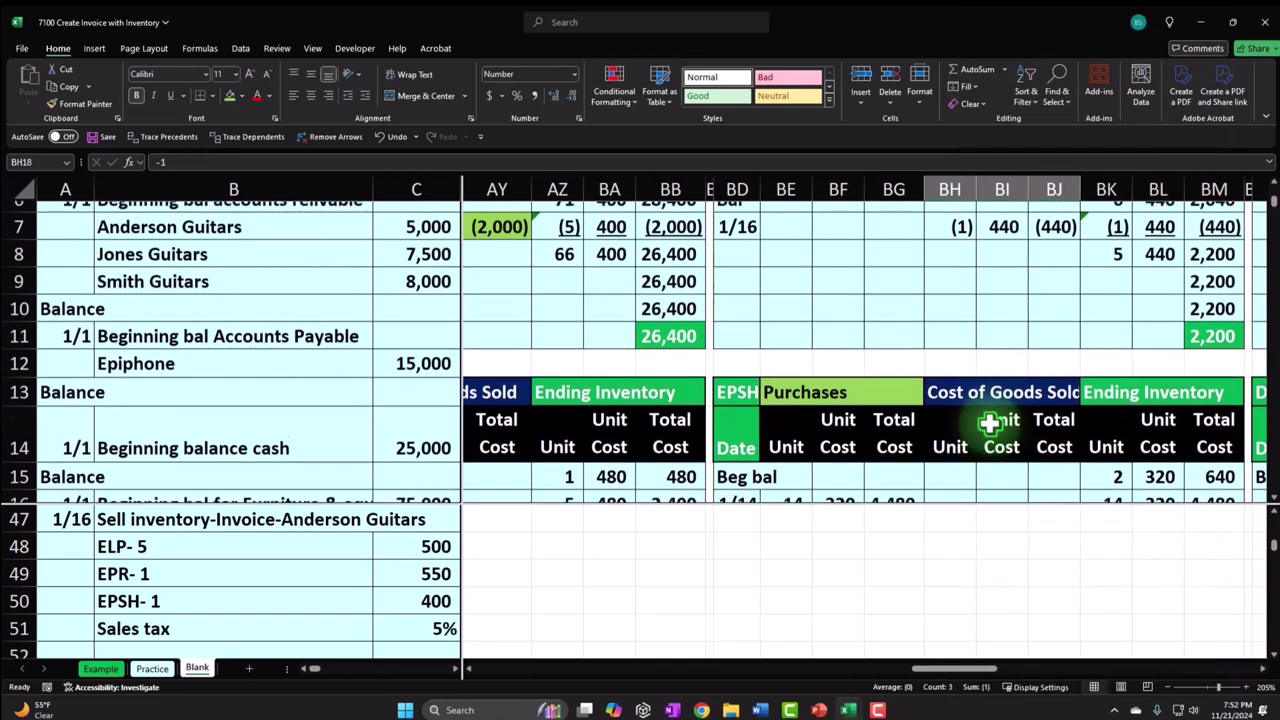
drag(960, 323, 1035, 323)
right_click(1035, 323)
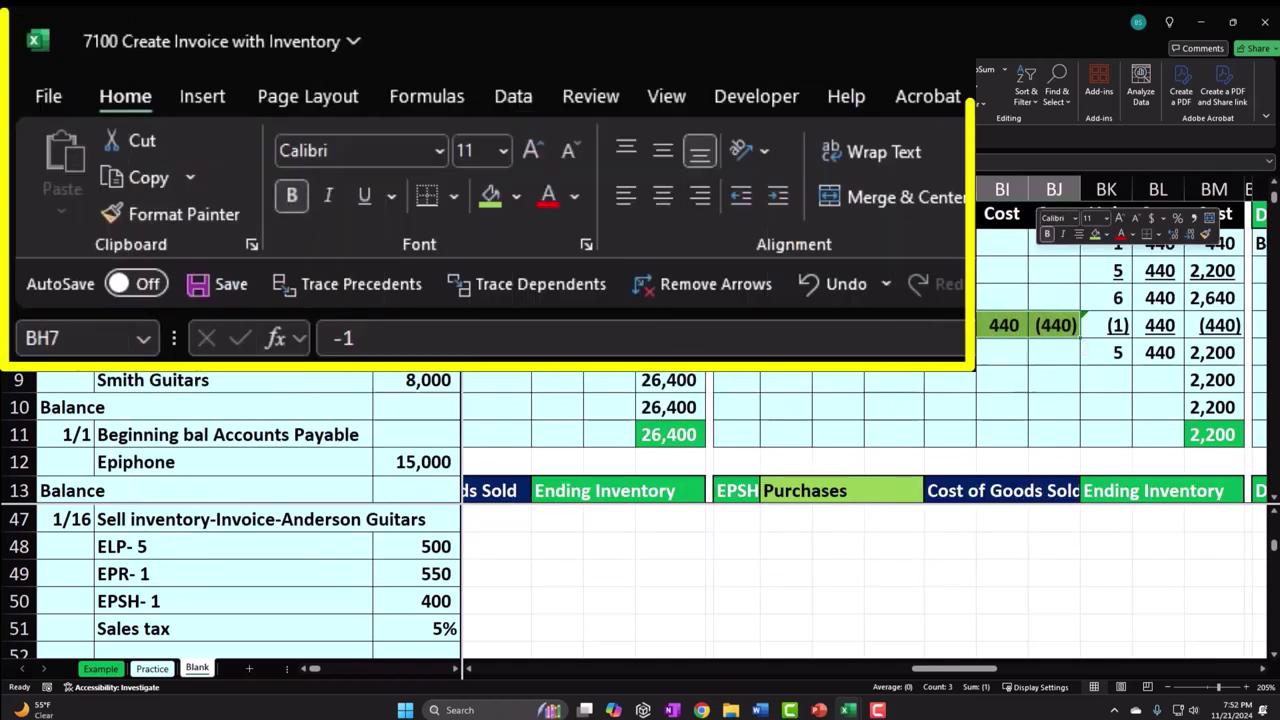
Remove the worksheet split and freeze the panes at cell A4 so header rows 1 to 3 stay in view
click(666, 95)
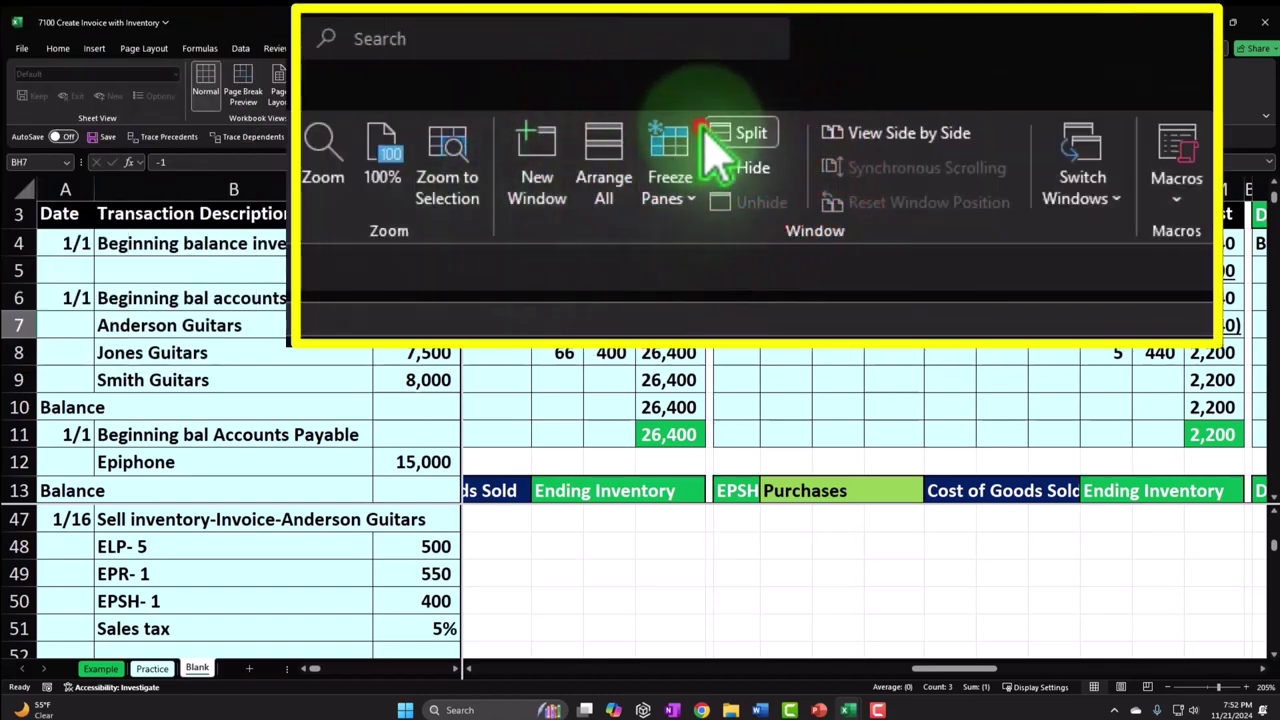
click(735, 135)
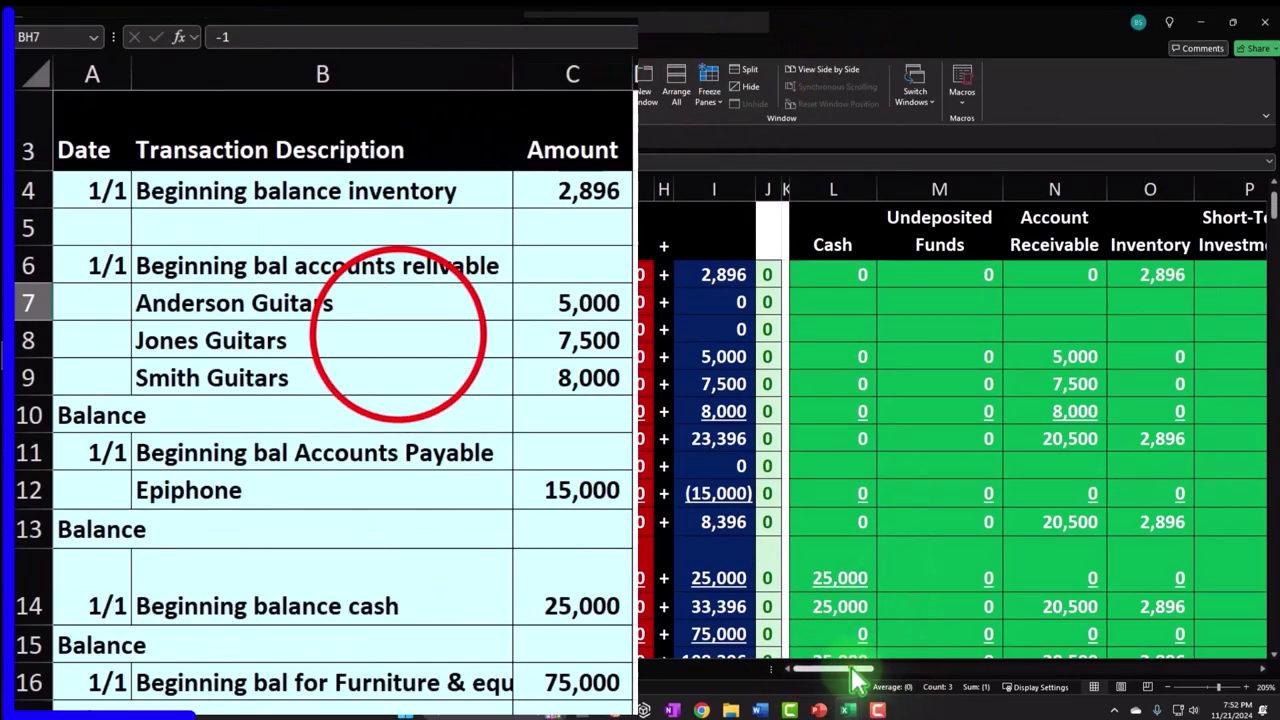
click(420, 340)
scroll(290, 260, up, 1)
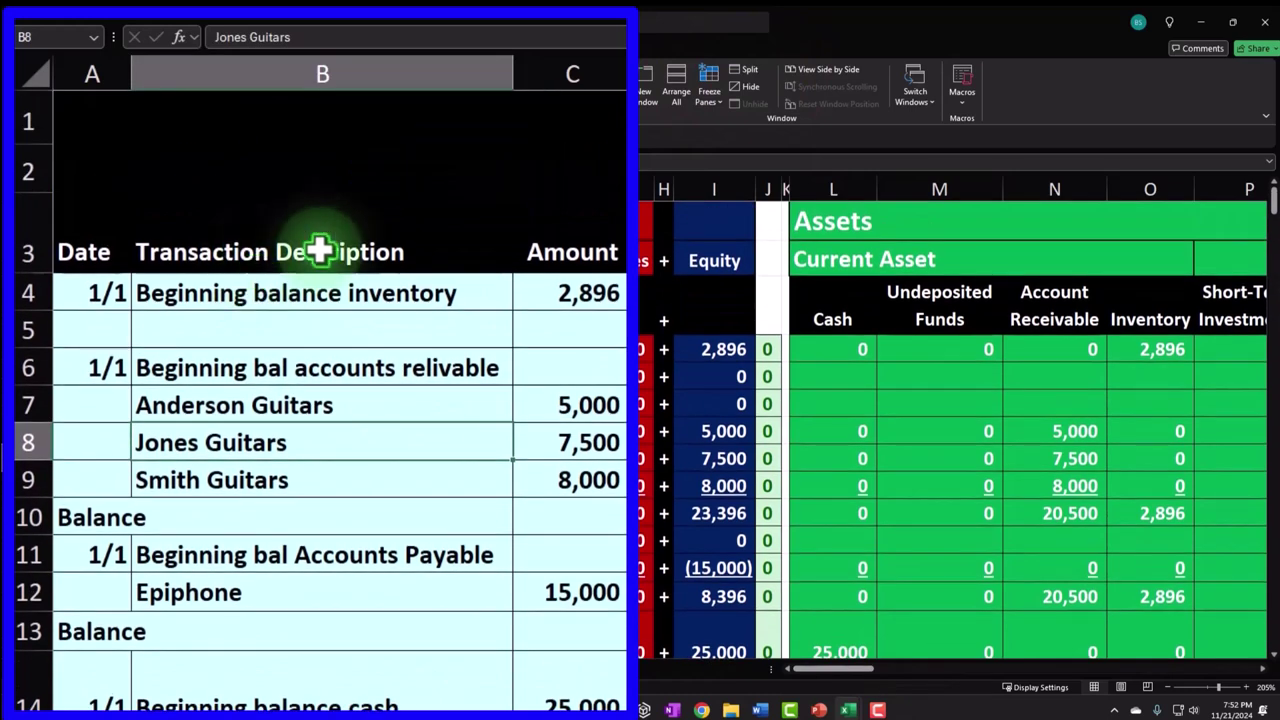
click(98, 290)
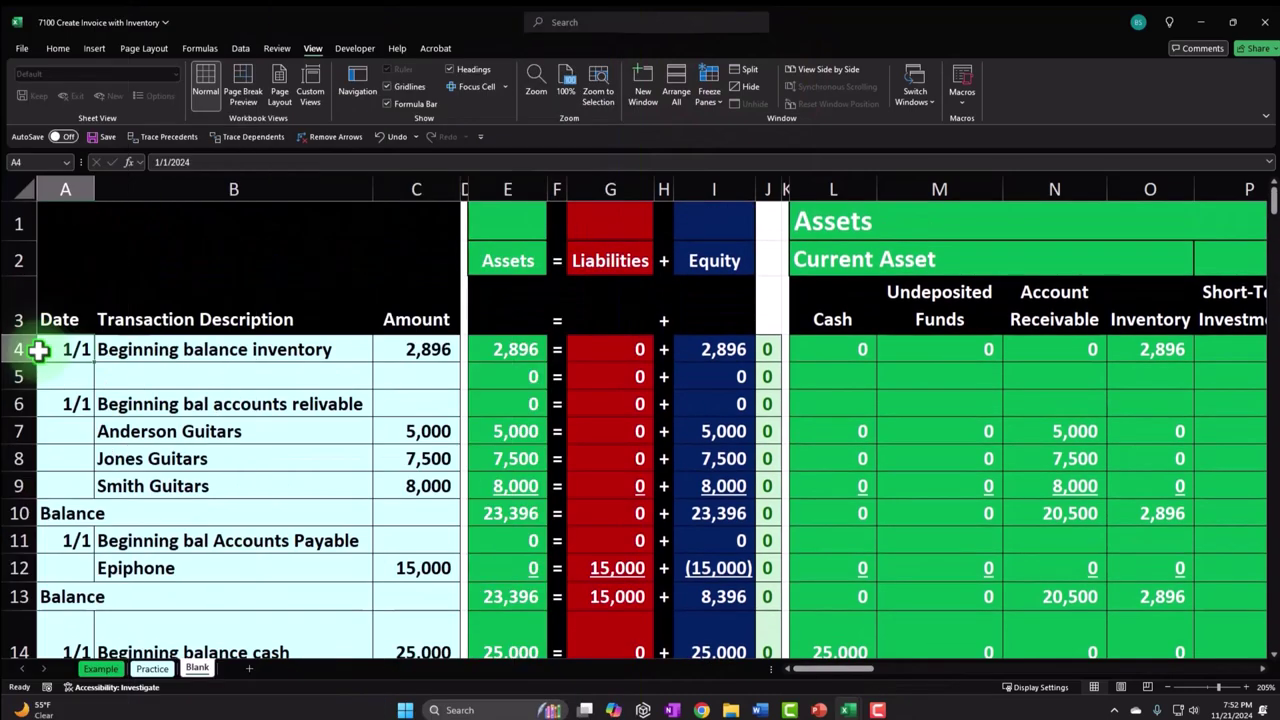
click(709, 90)
click(380, 405)
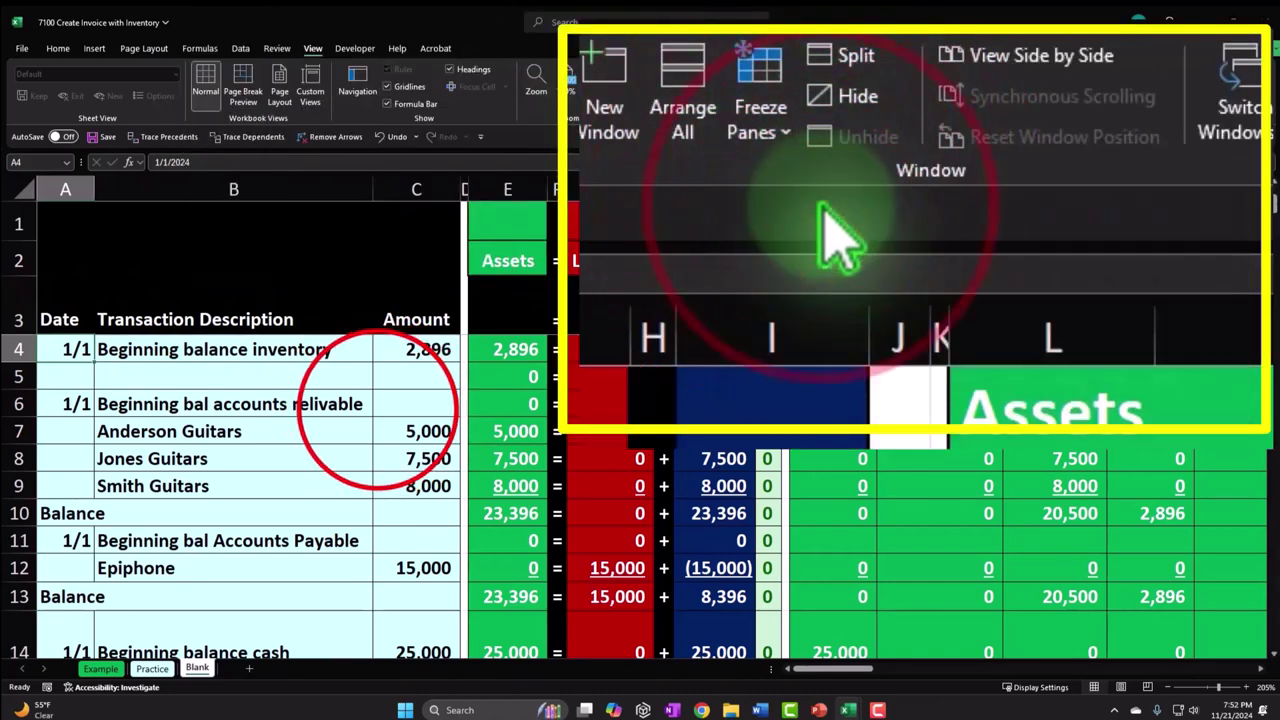
Enter the ELP inventory reduction in O48 as 5 times the ledger's 1/16 cost of goods sold Unit Cost, =5*AX7
scroll(553, 390, down, 6)
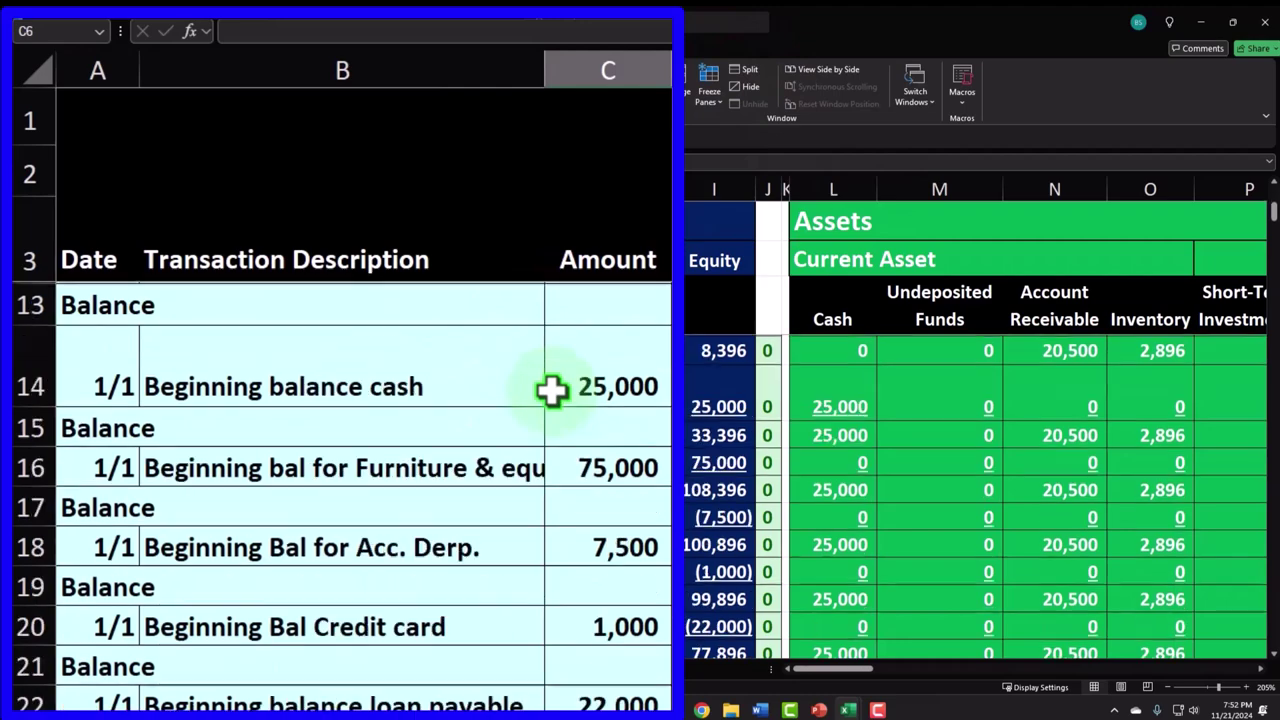
scroll(553, 390, down, 7)
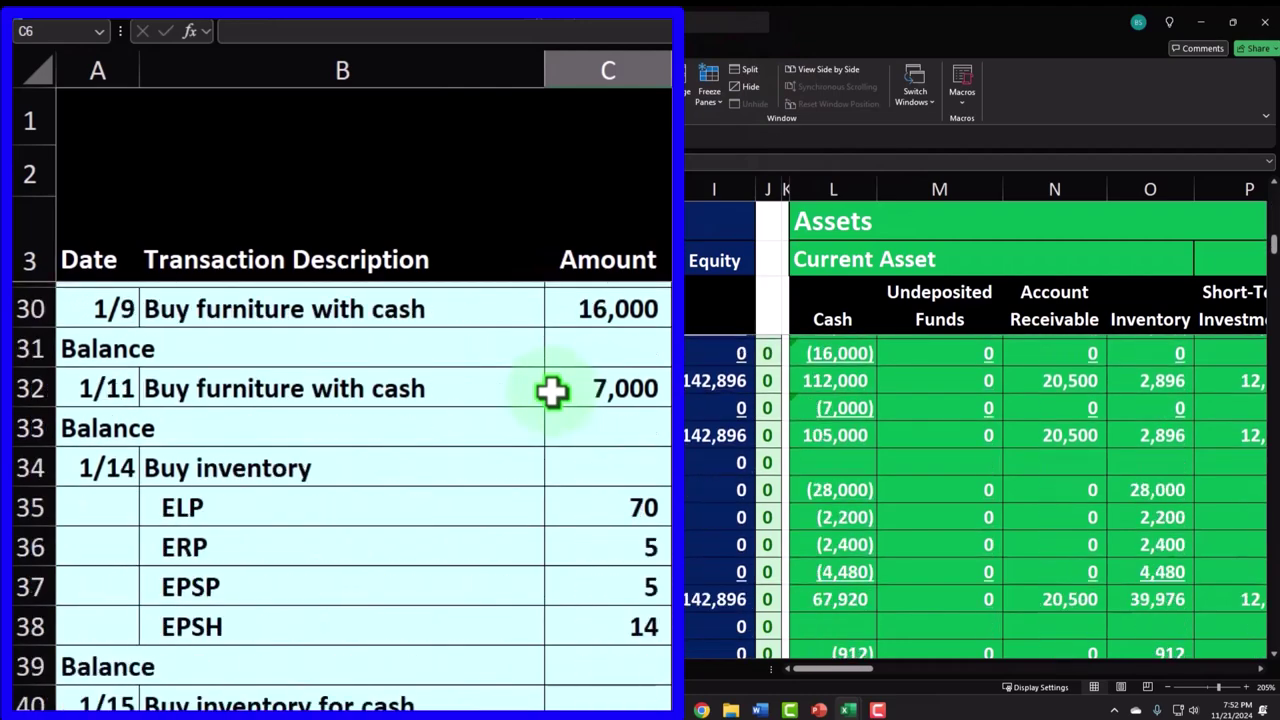
scroll(553, 390, down, 1)
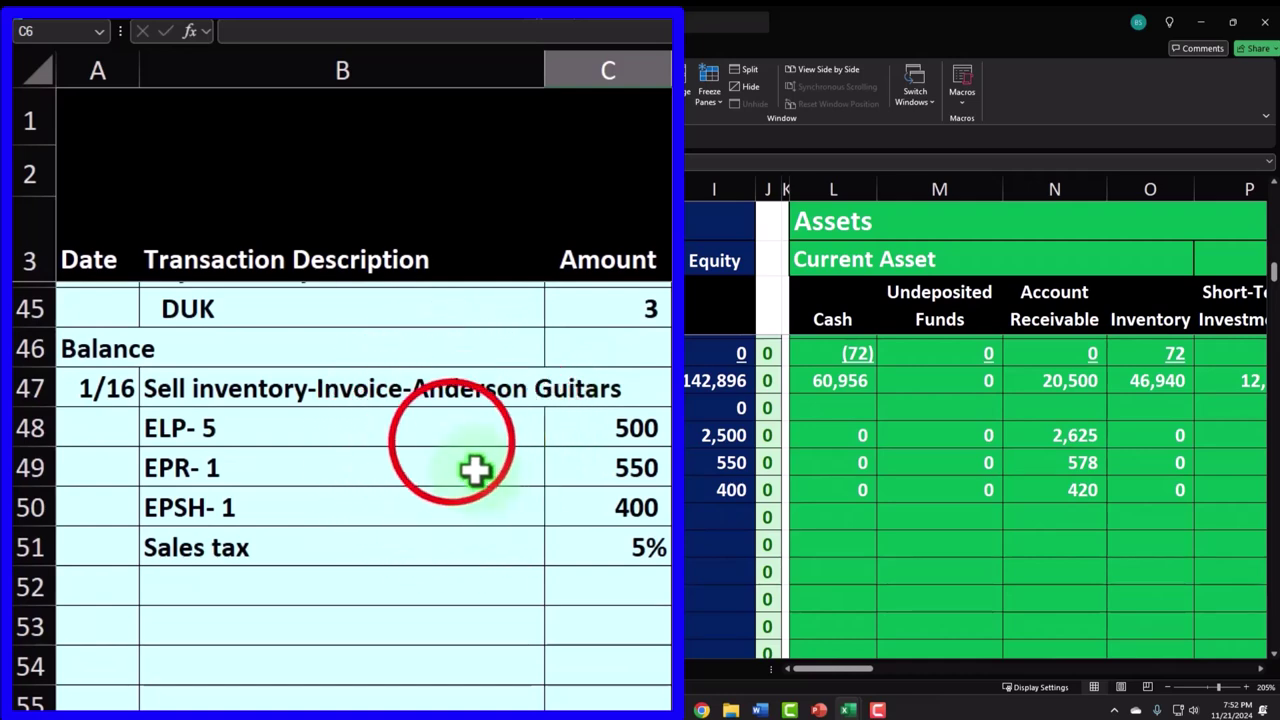
click(452, 440)
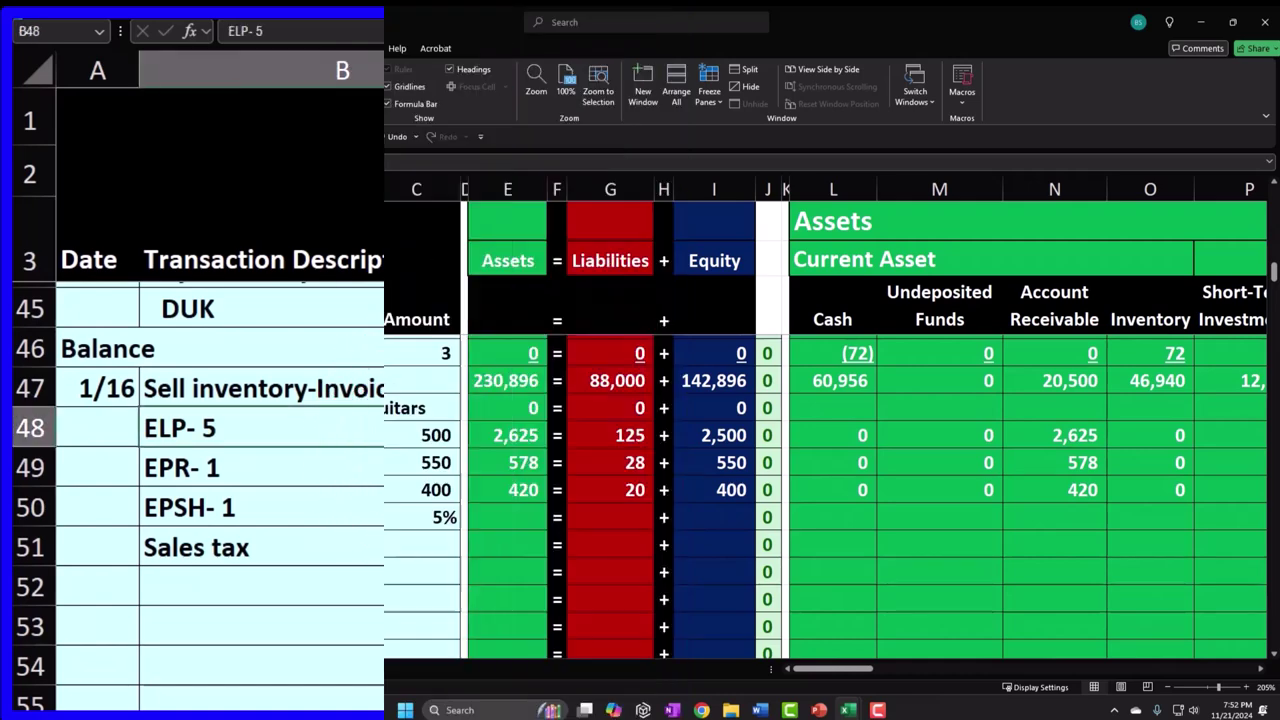
key(Right)
key(Right)
key(Right)
key(Right)
key(Right)
key(Right)
key(Right)
key(Right)
key(Right)
key(Right)
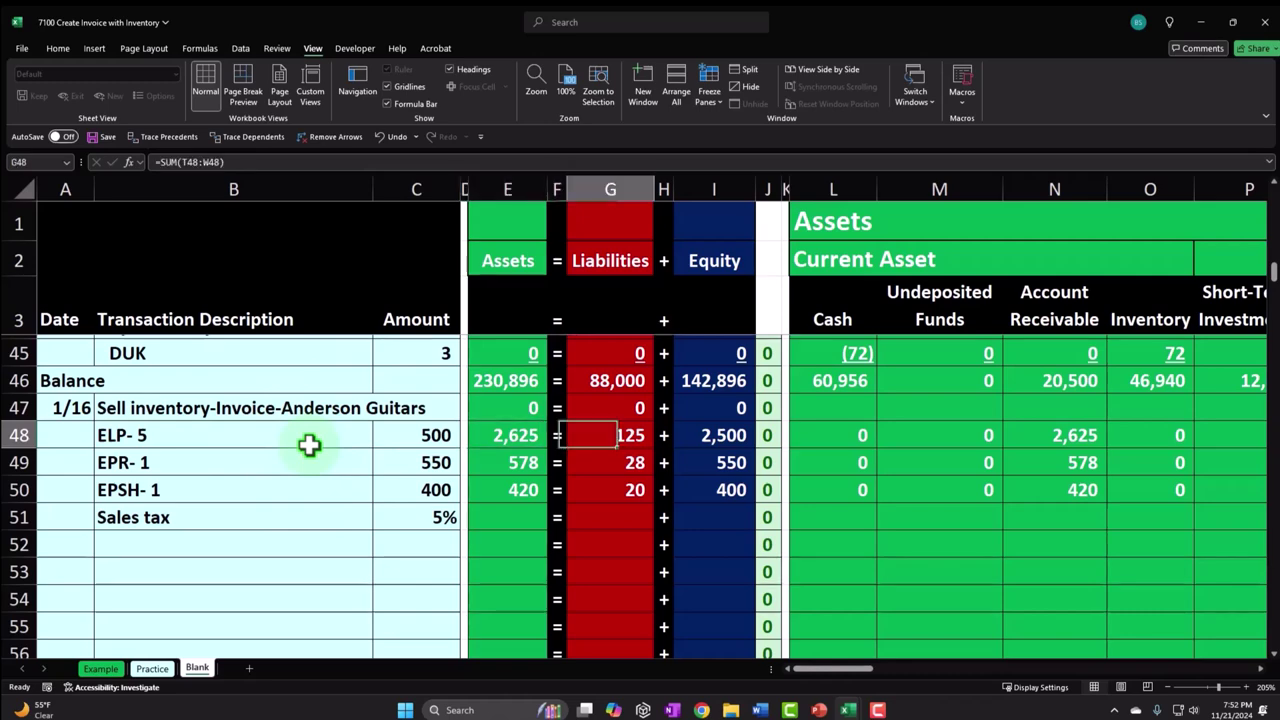
key(Right)
key(Right)
key(Right)
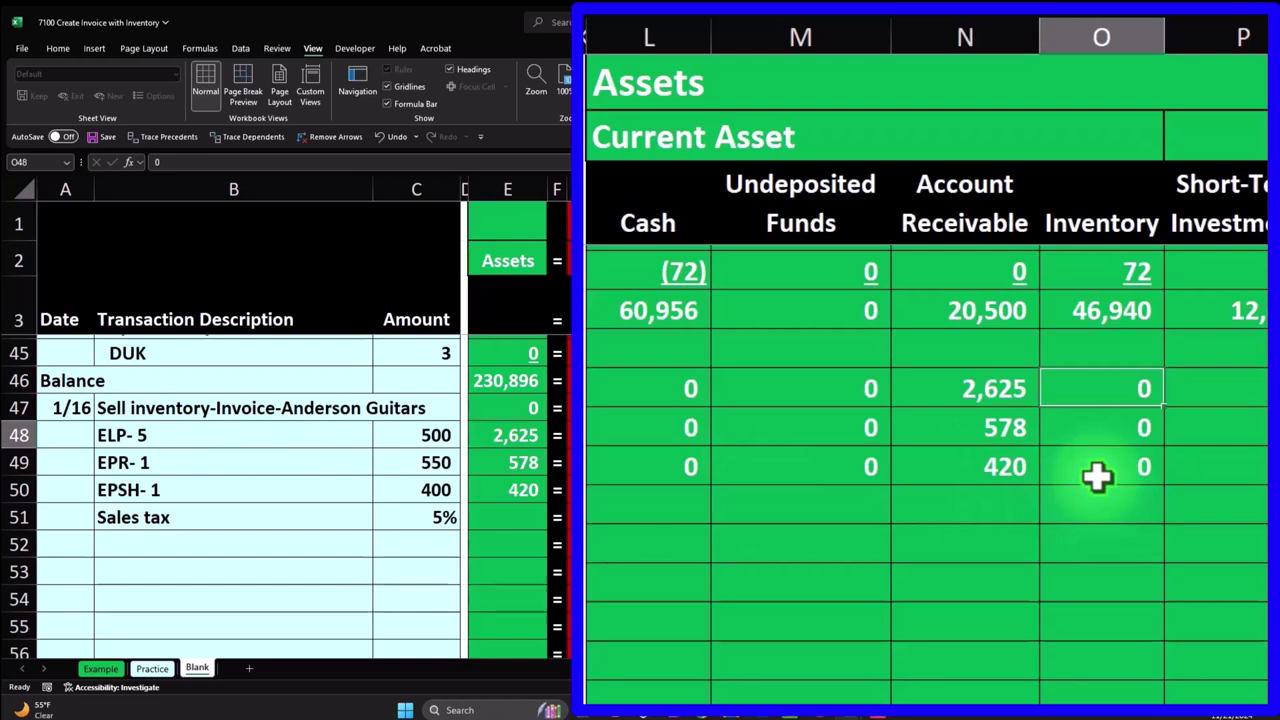
text(=5*)
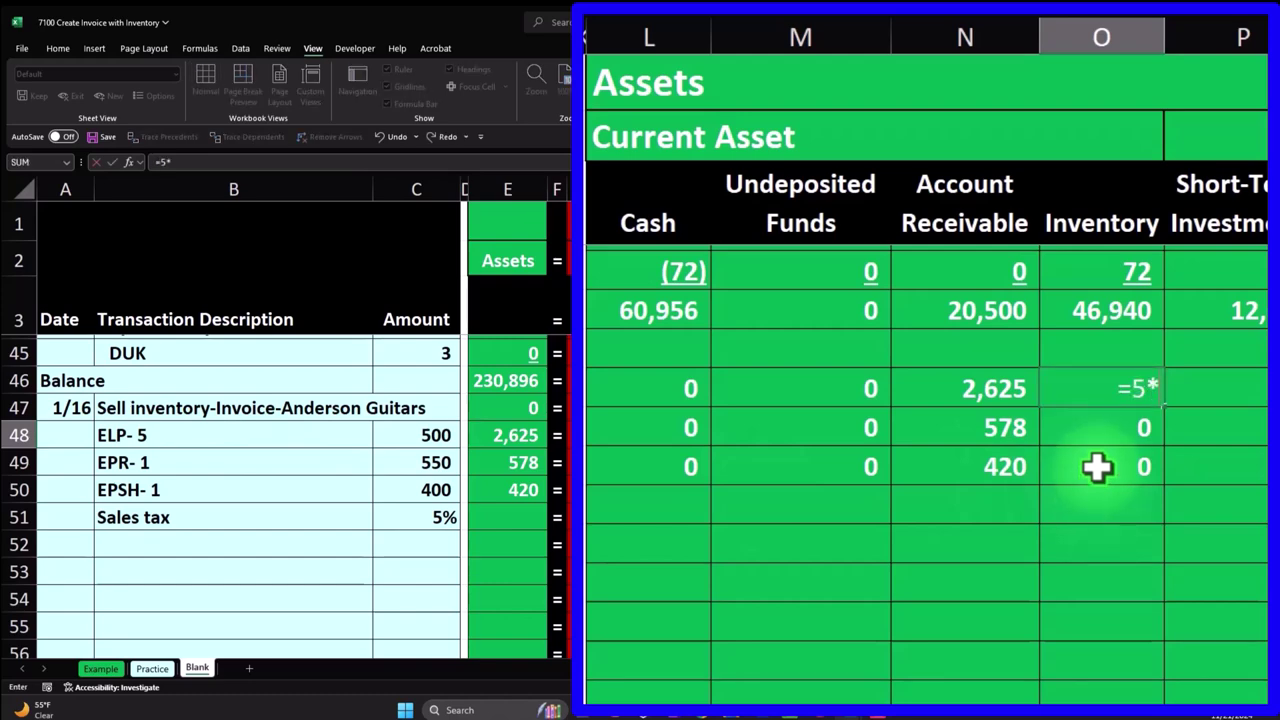
key(Up)
key(Up)
key(Up)
key(Up)
key(Up)
key(Up)
key(Up)
key(Up)
key(Up)
key(Up)
key(Up)
key(Up)
key(Up)
key(Up)
key(Up)
key(Up)
key(Up)
key(Up)
key(Up)
key(Up)
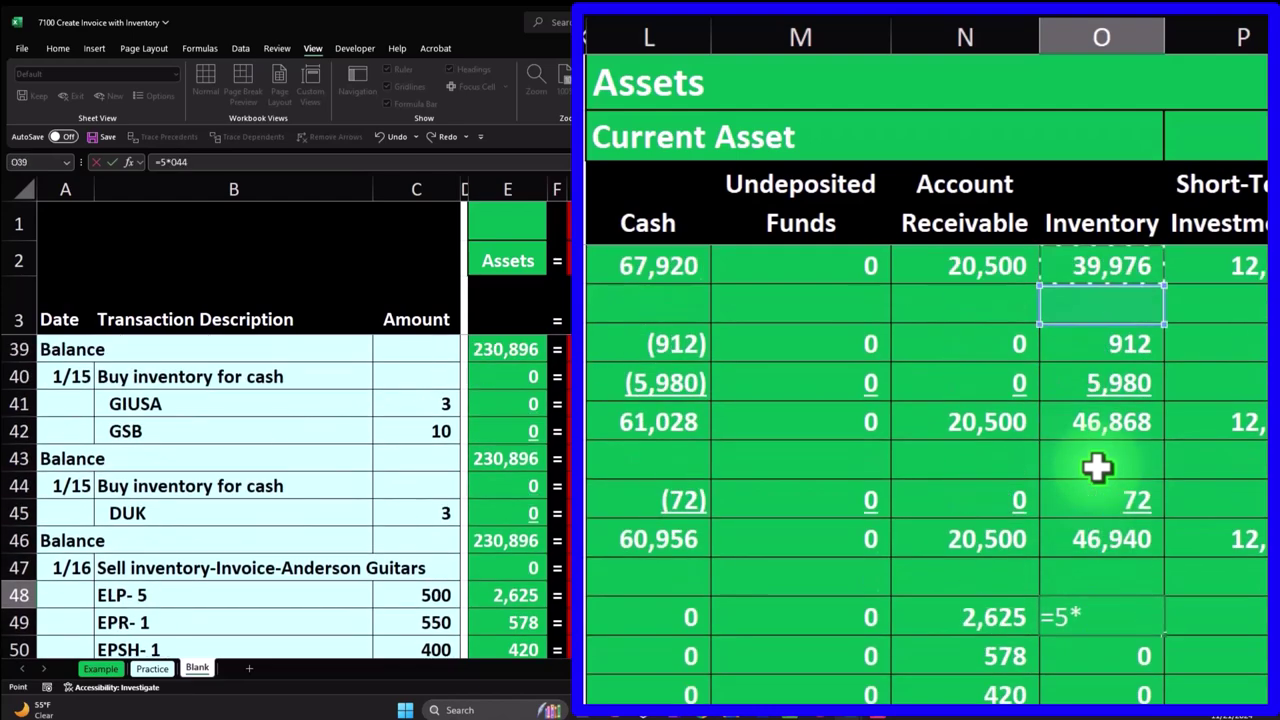
key(Right)
key(Right)
key(Right)
key(Right)
key(Right)
key(Right)
key(Right)
key(Right)
key(Right)
key(Right)
key(Right)
key(Right)
key(Right)
key(Right)
key(Right)
key(Right)
key(Right)
key(Right)
key(Right)
key(Right)
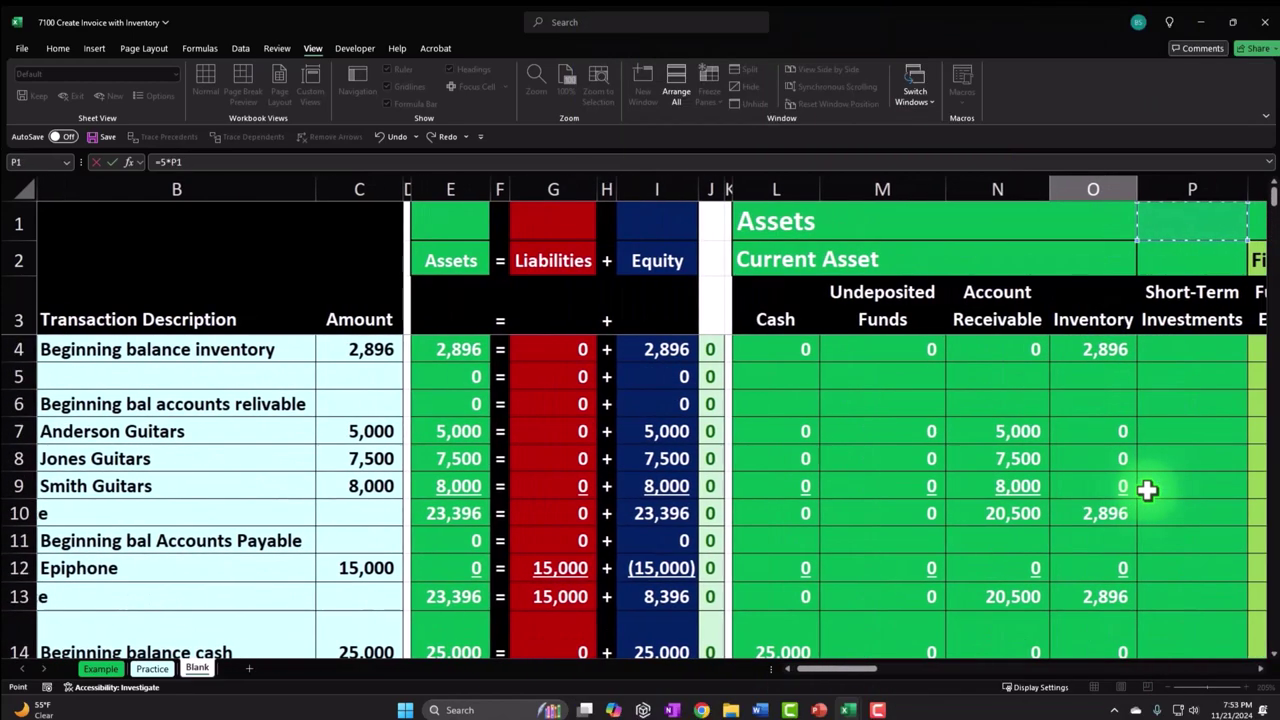
key(Right)
key(Right)
key(Right)
key(Right)
key(Right)
key(Right)
key(Right)
key(Right)
key(Right)
key(Right)
key(Right)
key(Right)
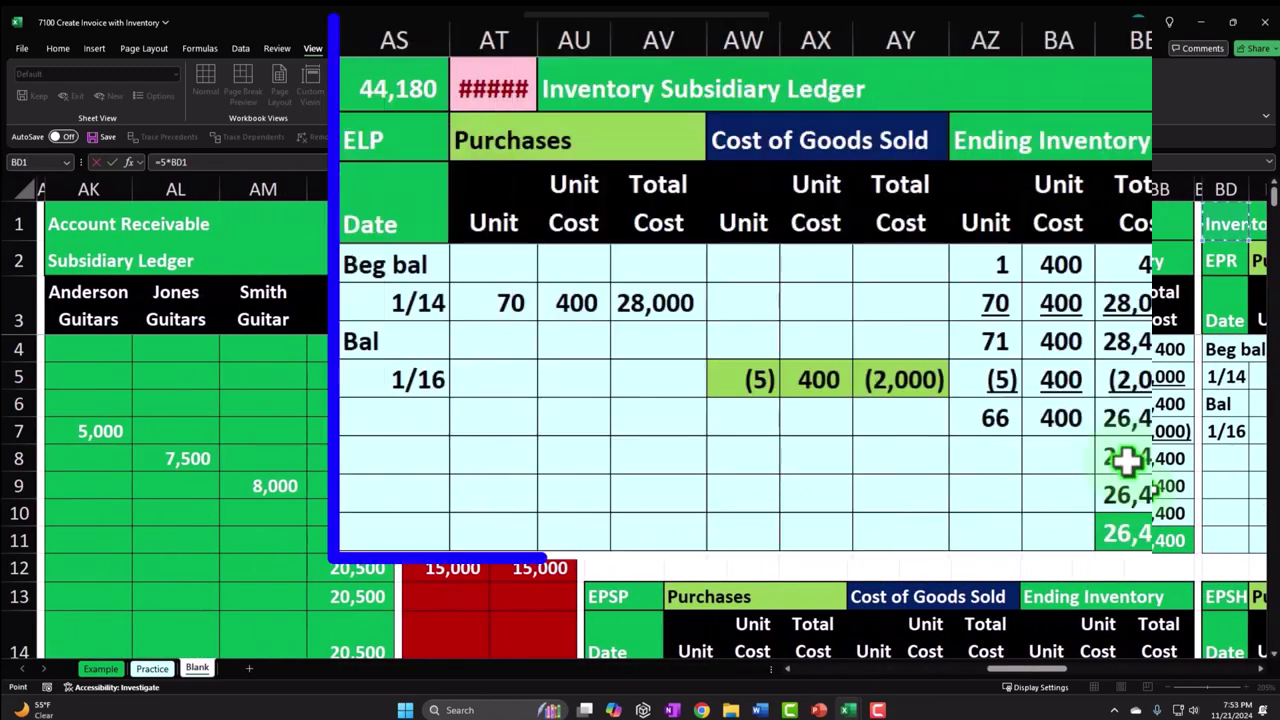
click(797, 383)
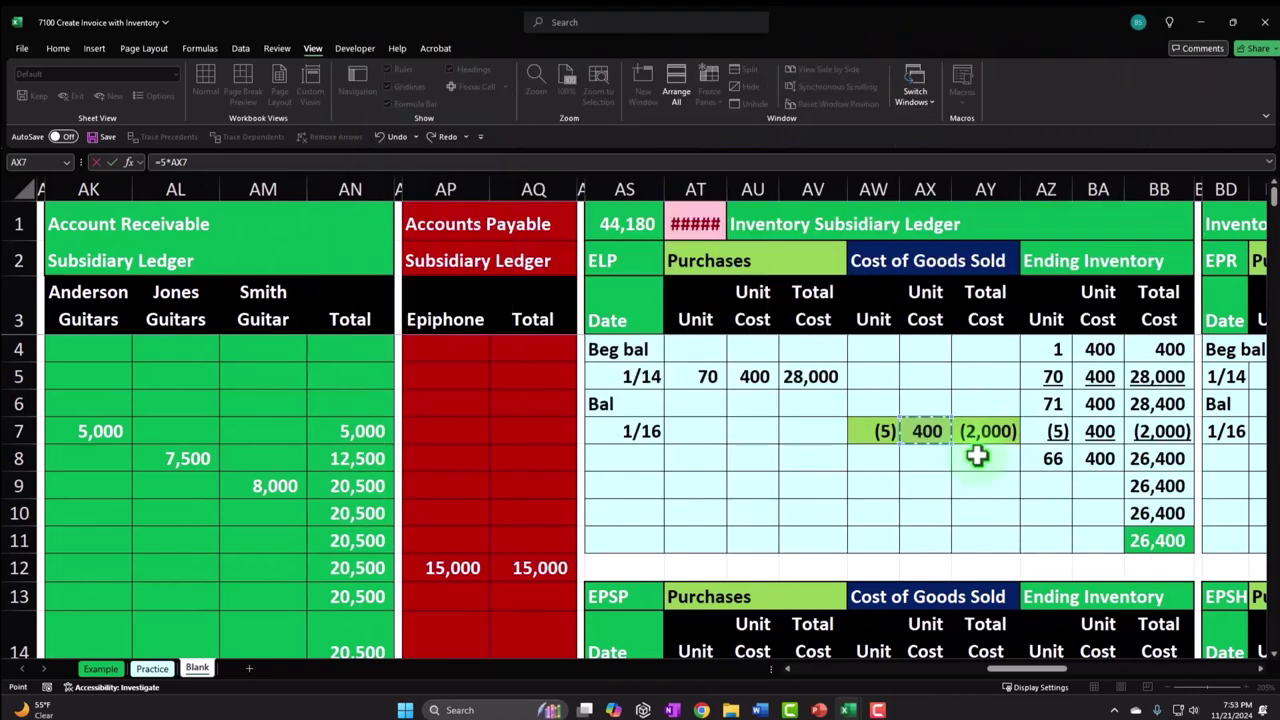
key(Return)
Make the ELP Inventory formula in O48 negative, =-5*AX7
key(Down)
key(Left)
key(Left)
key(Left)
key(Left)
key(Left)
key(Left)
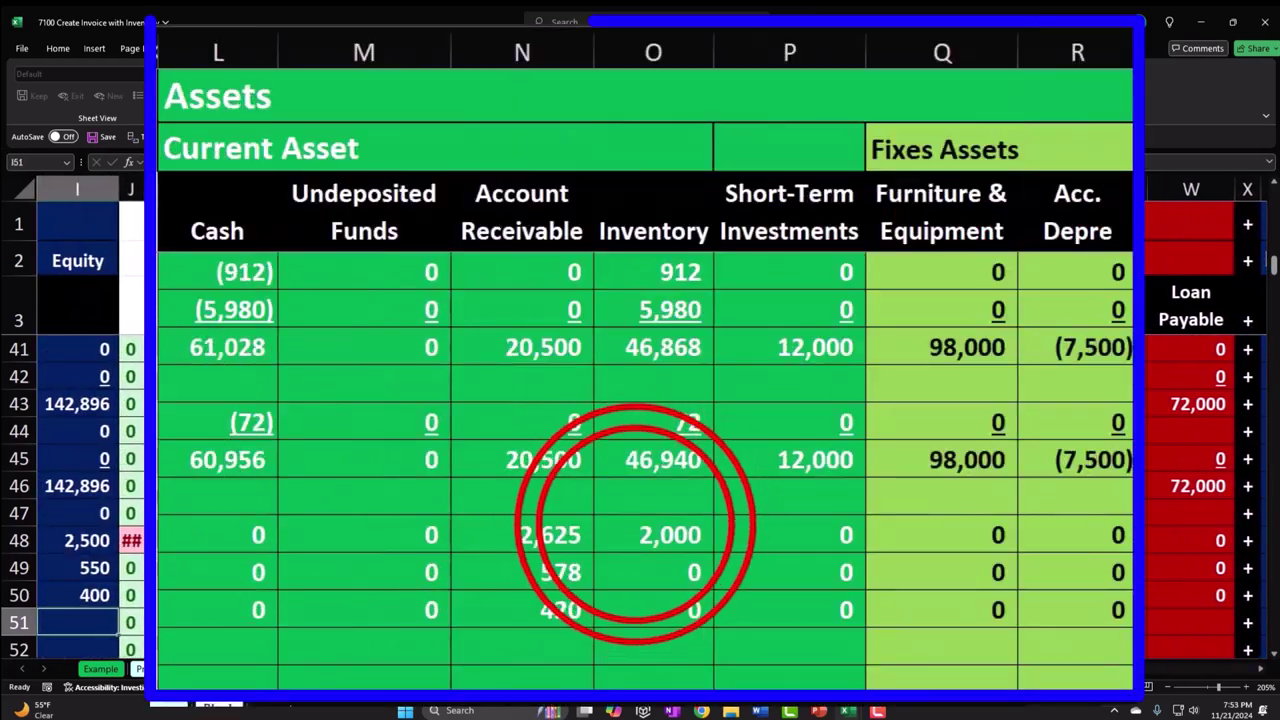
double_click(634, 528)
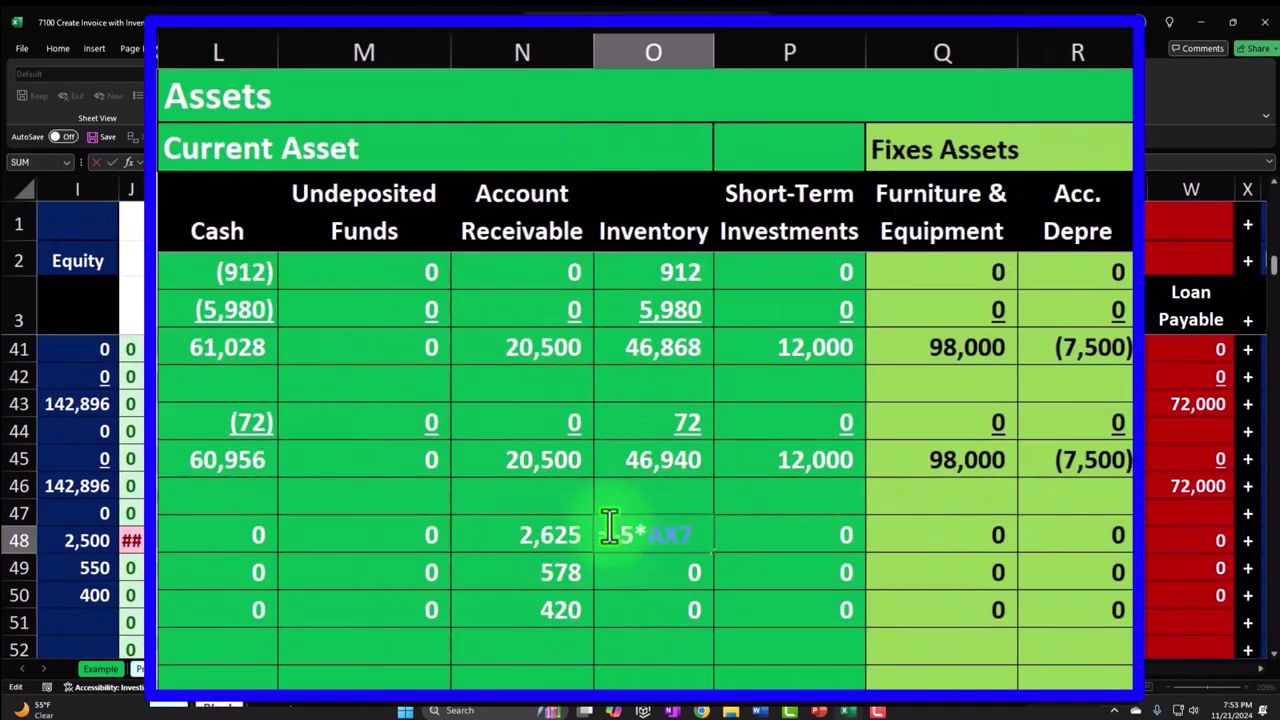
key(Return)
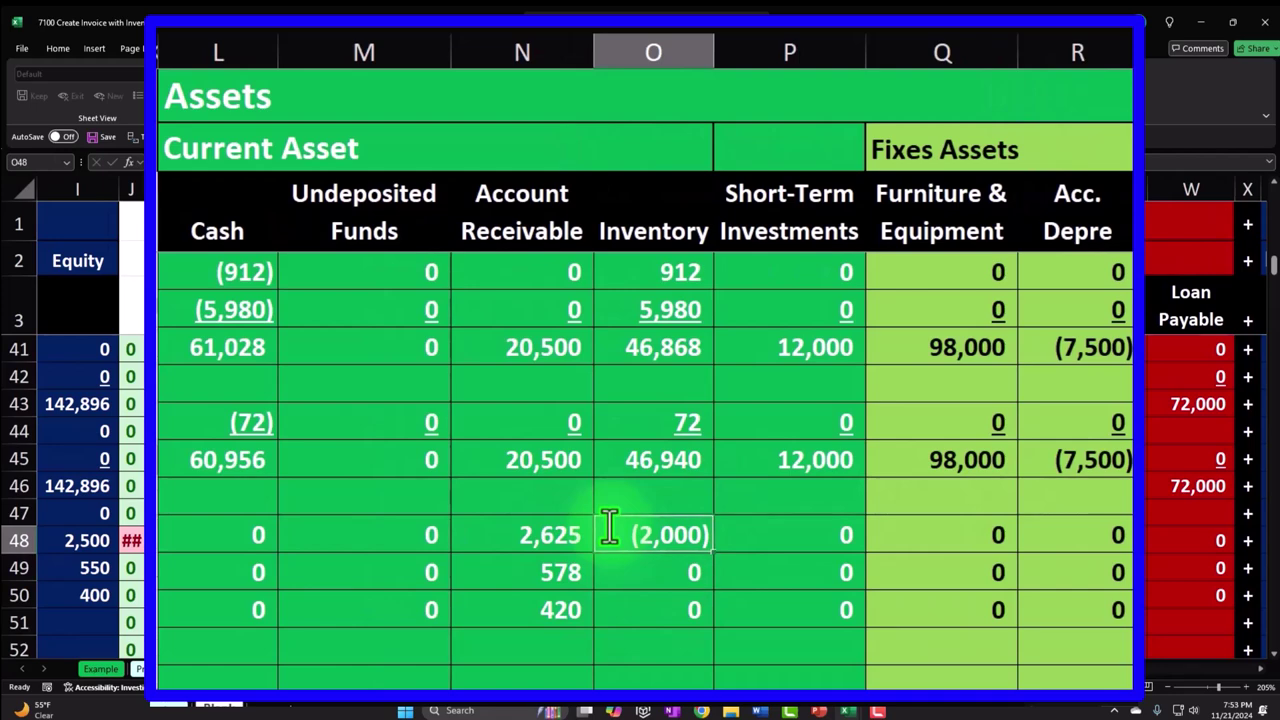
Record the ELP cost of goods sold in COGS cell AC48 by linking it to the Inventory cell O48
key(Right)
key(Right)
key(Right)
key(Right)
key(Right)
key(Right)
key(Right)
key(Right)
key(Right)
key(Right)
key(Right)
key(Right)
key(Right)
key(Right)
key(Right)
key(Right)
key(Left)
key(Left)
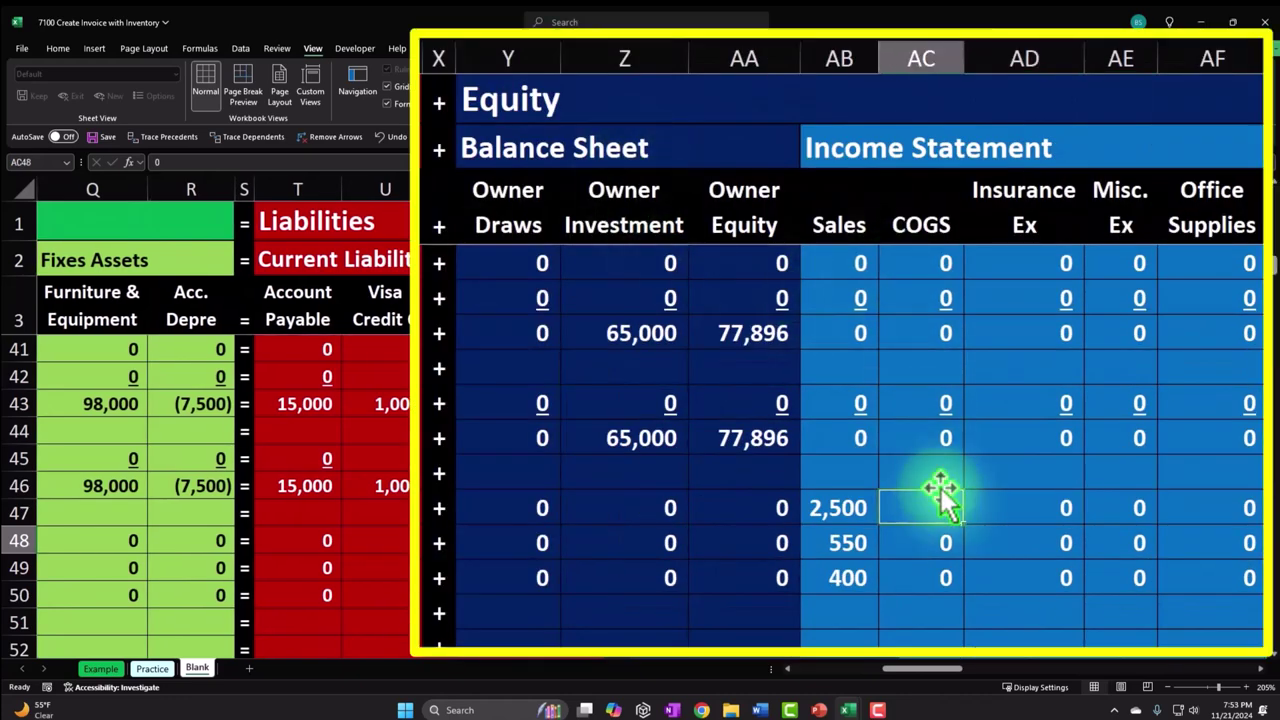
text(=)
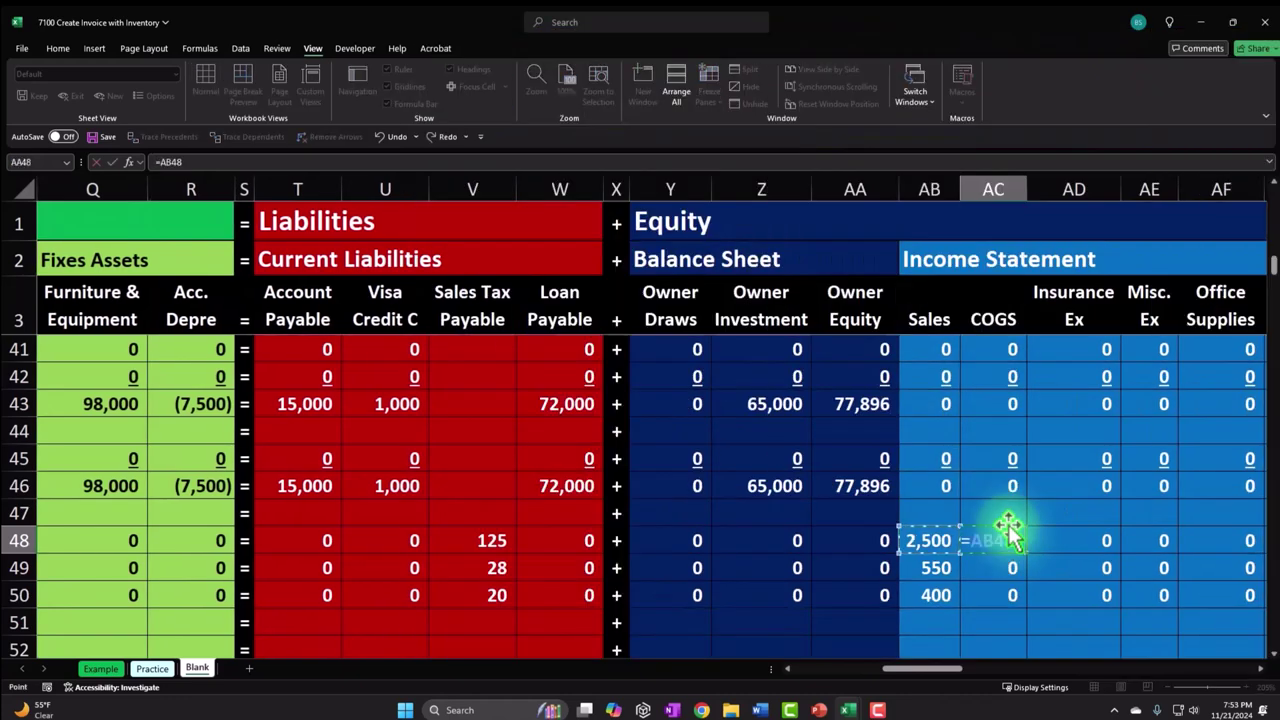
key(Left)
key(Left)
key(Left)
key(Left)
key(Left)
key(Left)
key(Left)
key(Left)
key(Left)
key(Left)
key(Left)
key(Left)
key(Left)
key(Left)
key(Return)
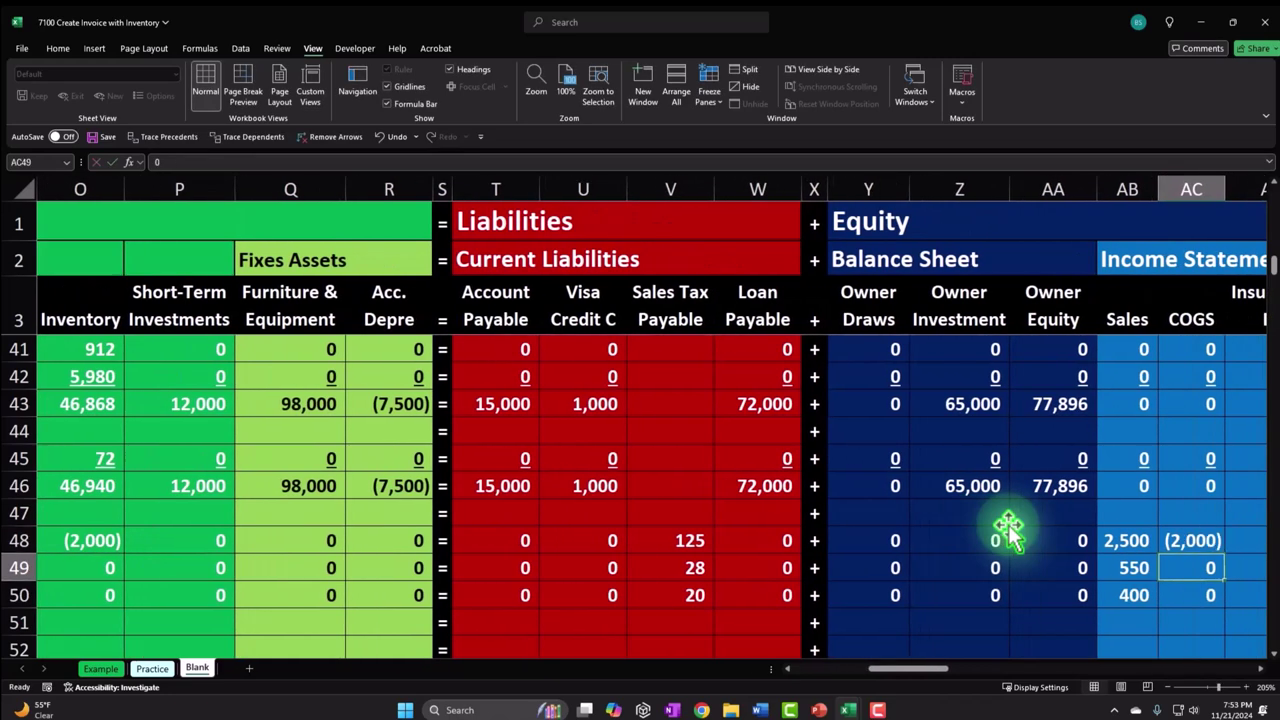
Select the ELP Sales and COGS amounts in AB48:AC48 to check their combined total
key(Right)
key(Right)
key(Right)
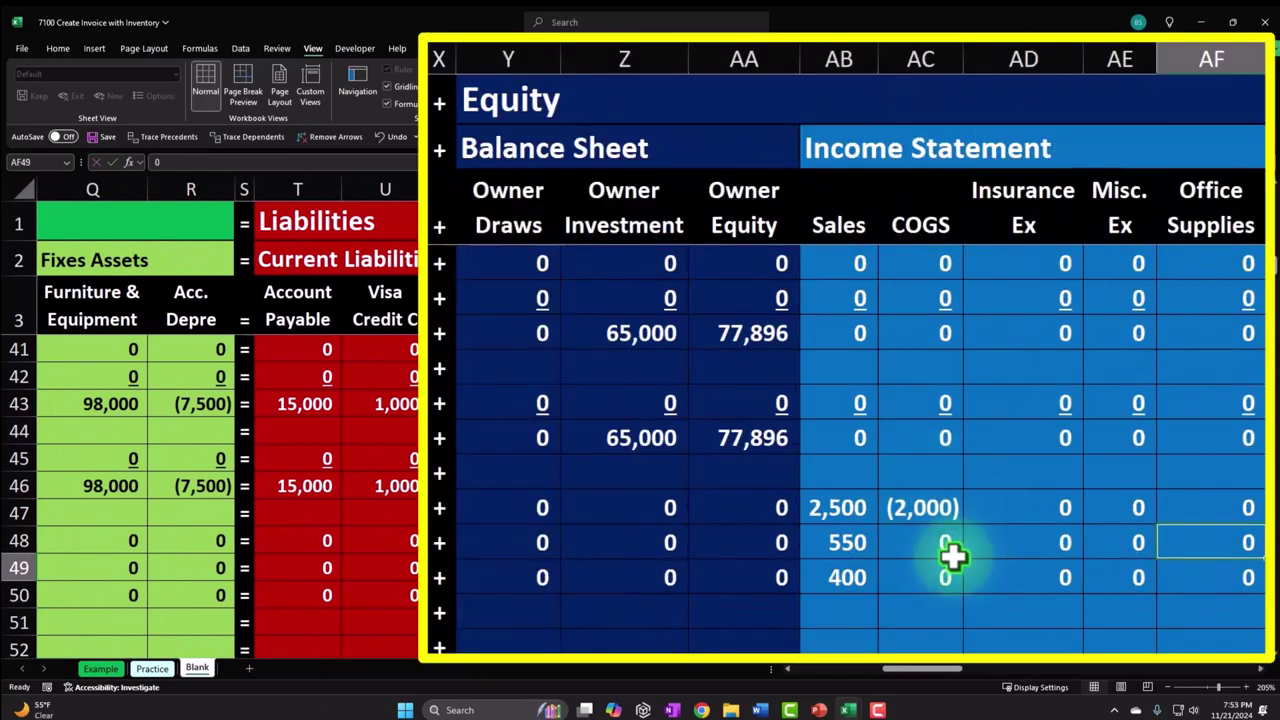
drag(837, 507, 884, 507)
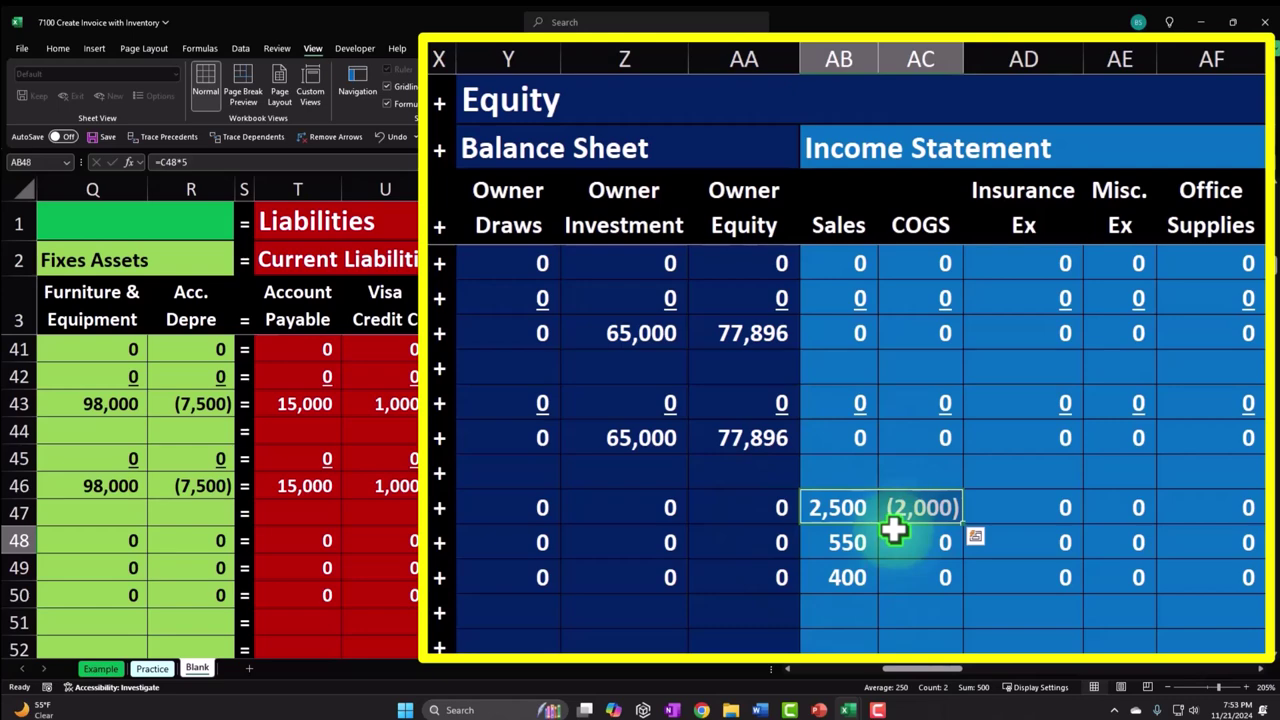
Review the ELP sale's effect on Assets, Liabilities and Equity in row 48 of the accounting equation
key(Left)
key(Left)
key(Left)
key(Left)
key(Left)
key(Left)
key(Left)
key(Left)
key(Left)
key(Left)
key(Left)
key(Left)
key(Left)
key(Left)
key(Left)
key(Left)
key(Left)
key(Left)
key(Left)
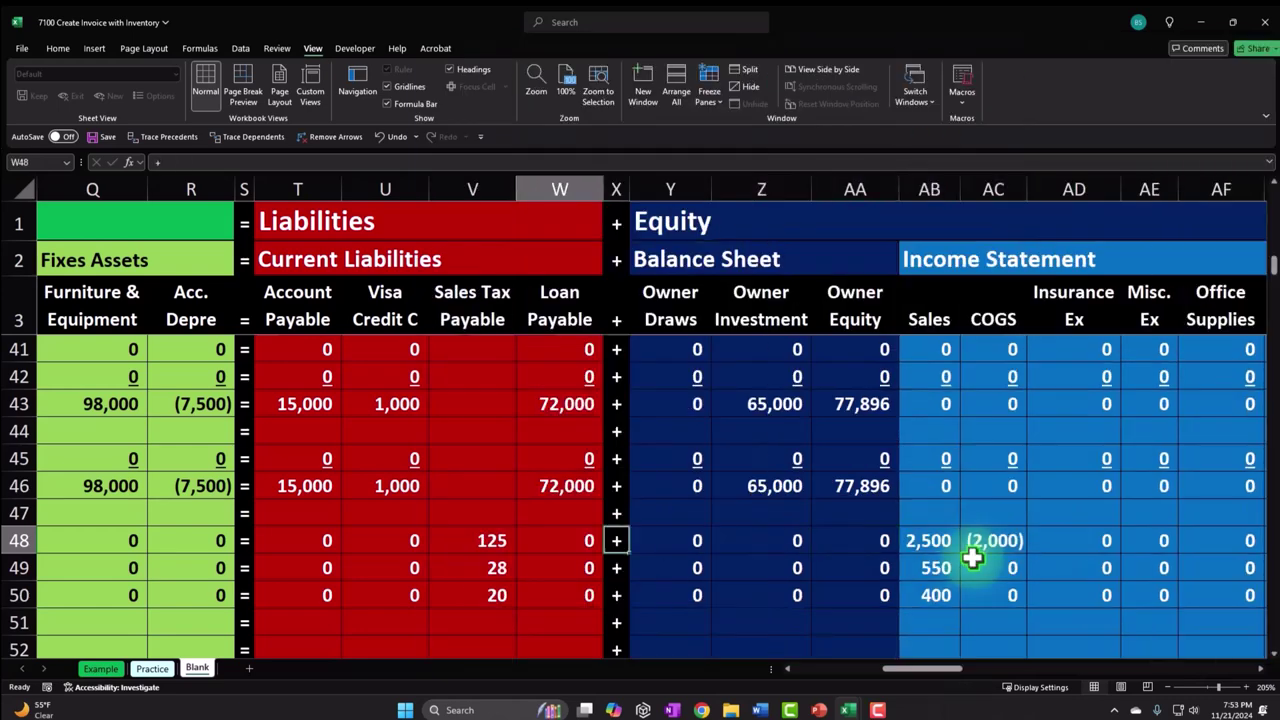
key(Left)
key(Left)
key(Left)
key(Left)
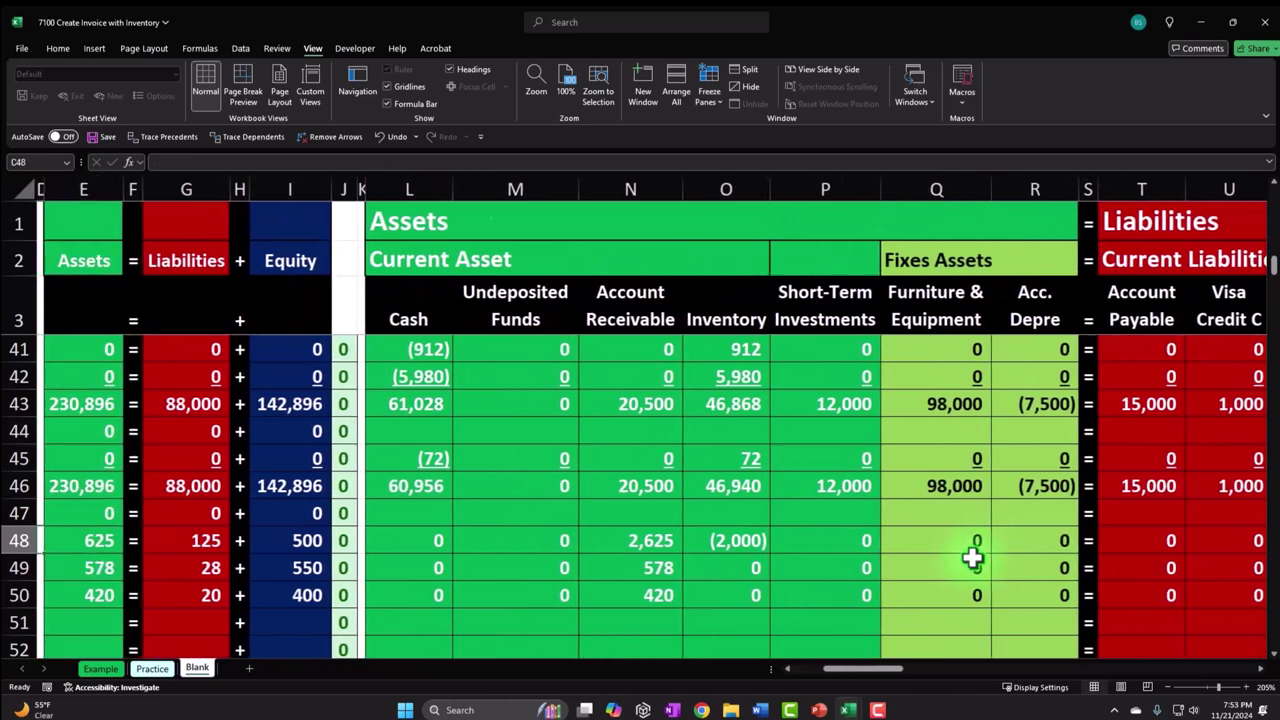
key(Right)
key(Right)
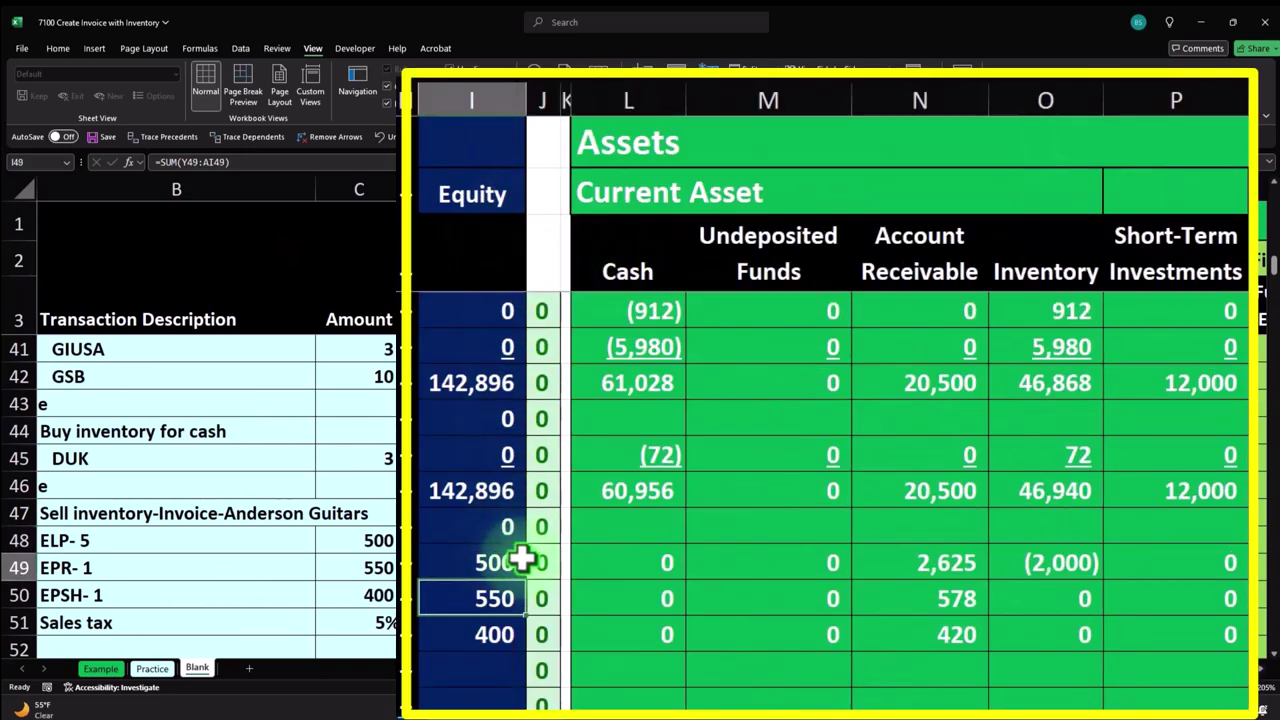
Build the EPR inventory formula in O49 as 1 times the EPR ledger's 1/16 cost of goods sold Unit Cost, =1*BI7
key(Right)
key(Right)
key(Right)
key(Right)
key(Right)
key(Right)
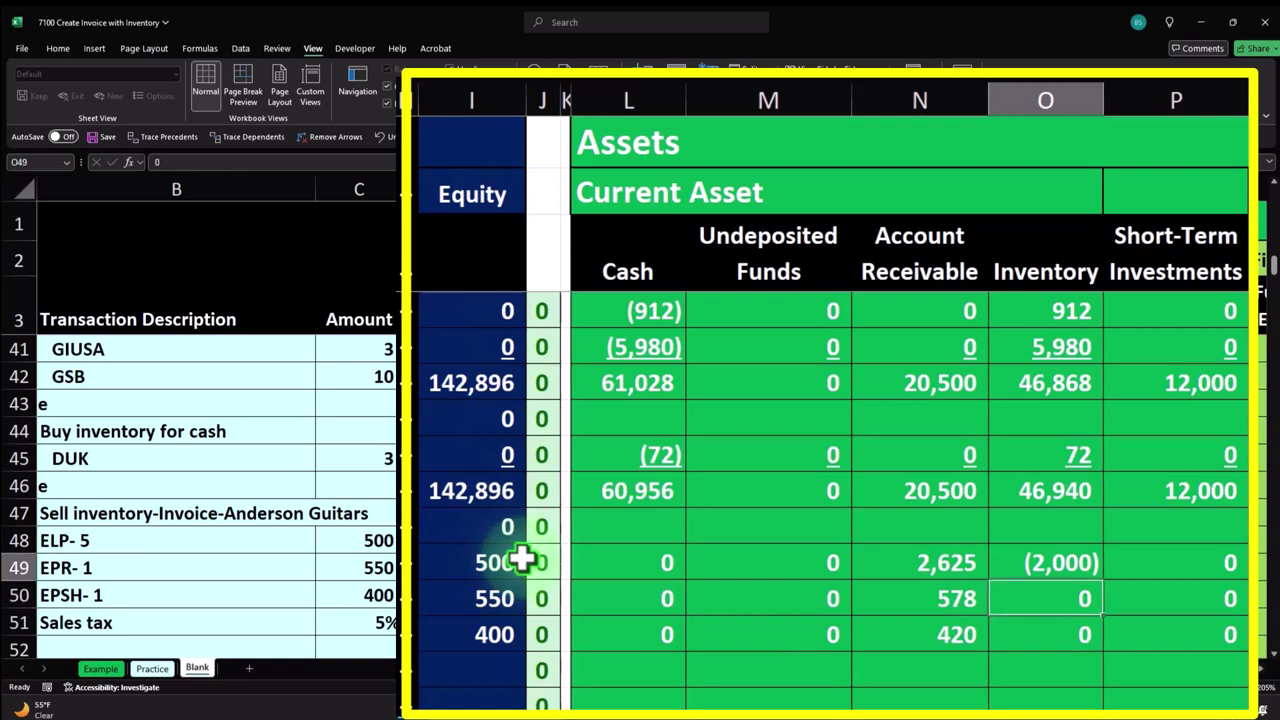
text(=1*O48)
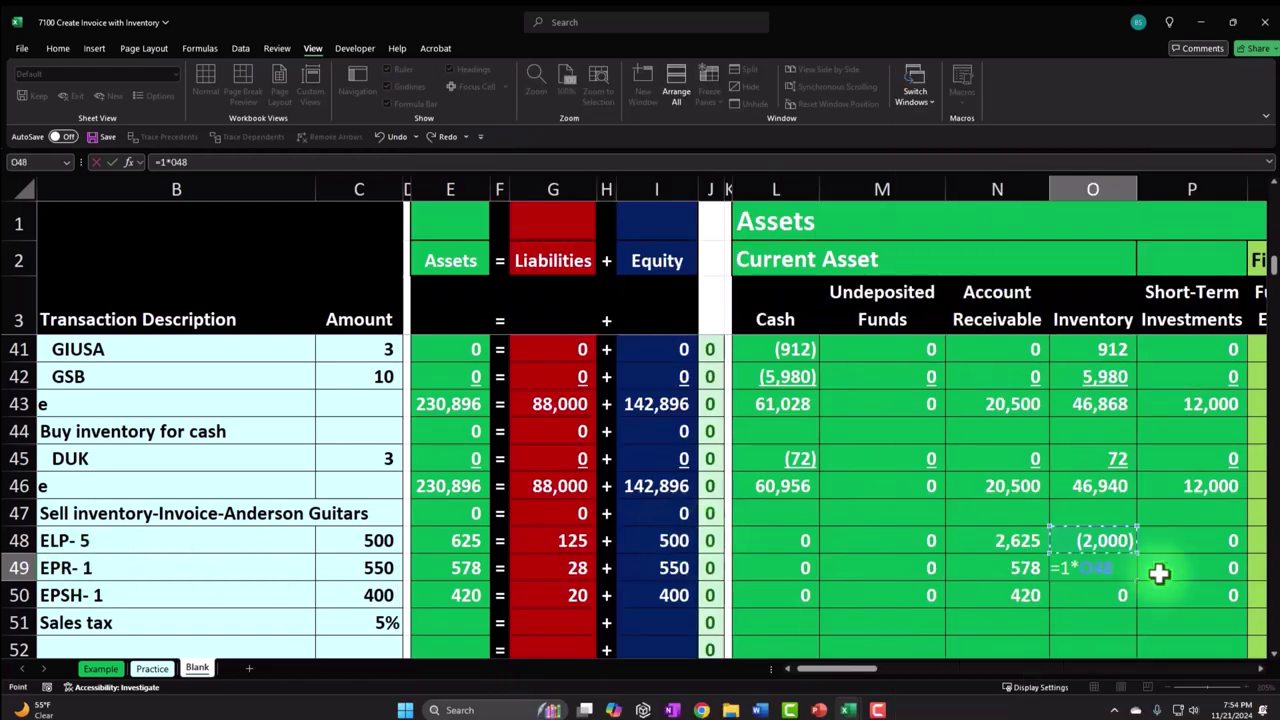
key(Up)
key(Up)
key(Up)
key(Up)
key(Up)
key(Up)
key(Up)
key(Up)
key(Up)
key(Up)
key(Up)
key(Up)
key(Up)
key(Up)
key(ctrl+Up)
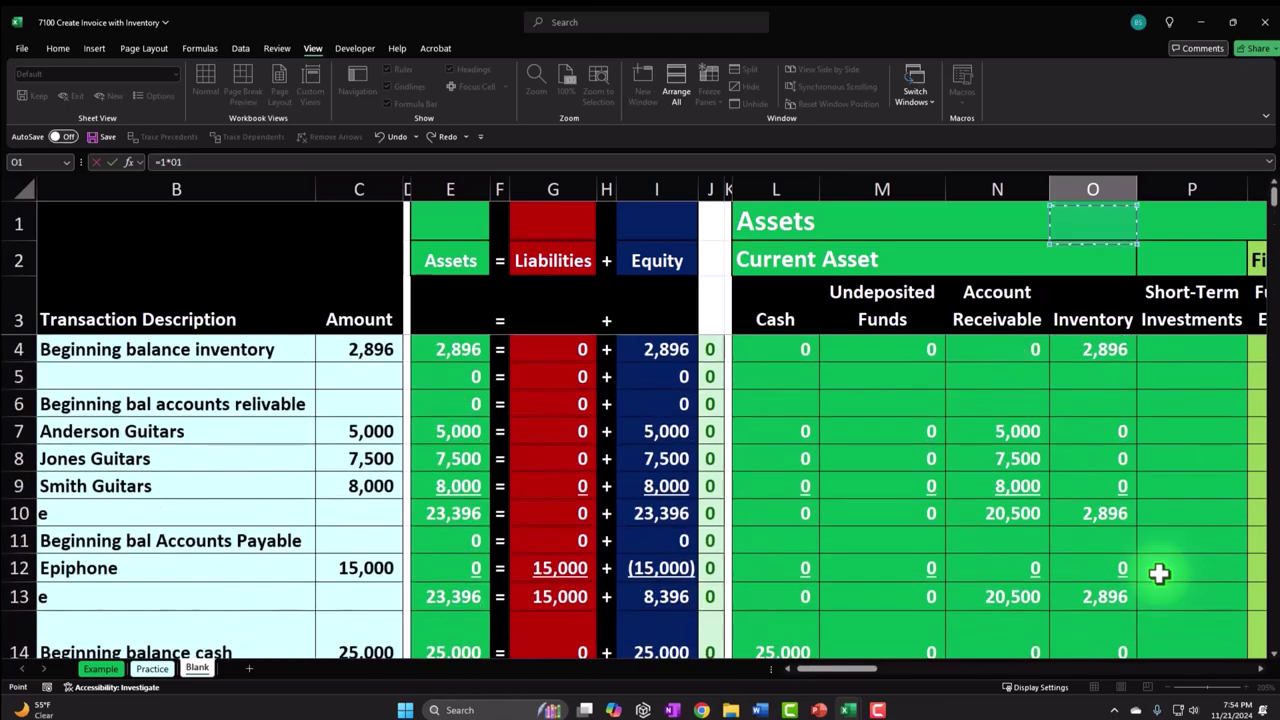
key(Right)
key(Right)
key(Right)
key(Right)
key(Right)
key(Right)
key(Right)
key(Right)
key(Right)
key(Right)
key(Right)
key(Right)
key(Right)
key(Right)
key(Right)
key(Right)
key(Right)
key(Right)
key(Right)
key(Right)
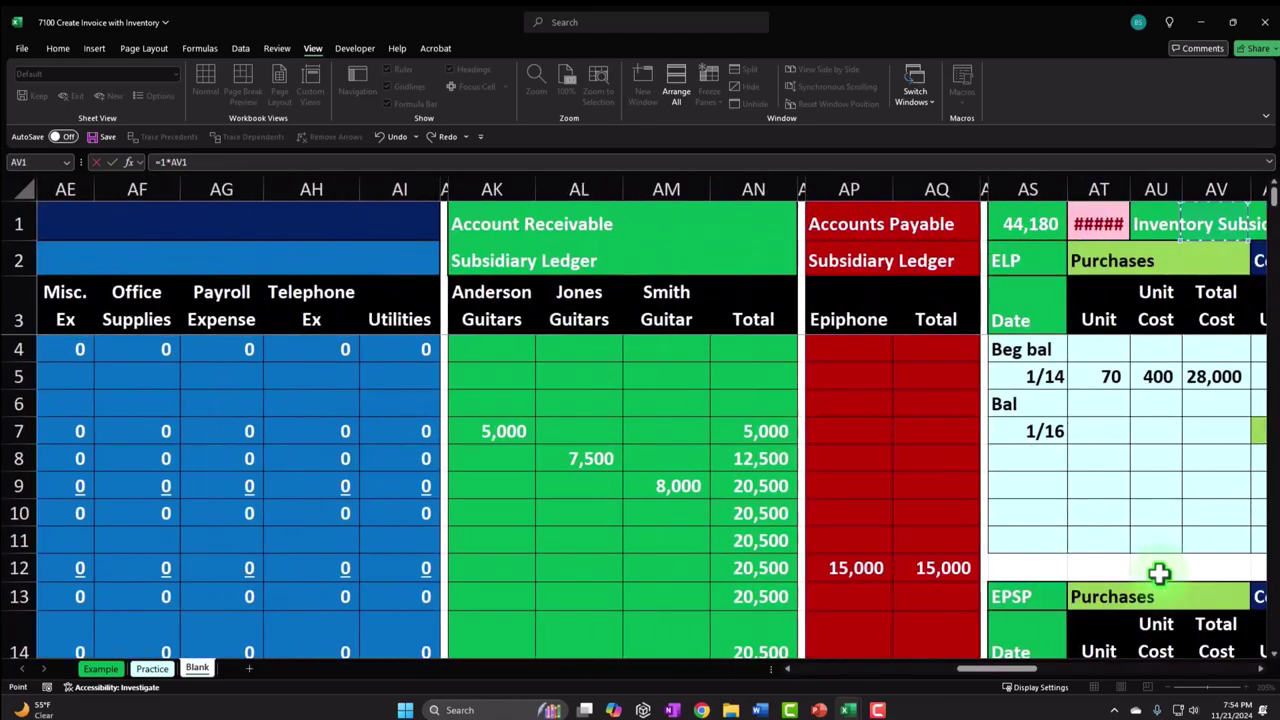
key(Right)
key(Right)
key(Right)
key(Right)
key(Right)
key(Right)
key(Right)
key(Right)
key(Right)
key(Right)
key(Right)
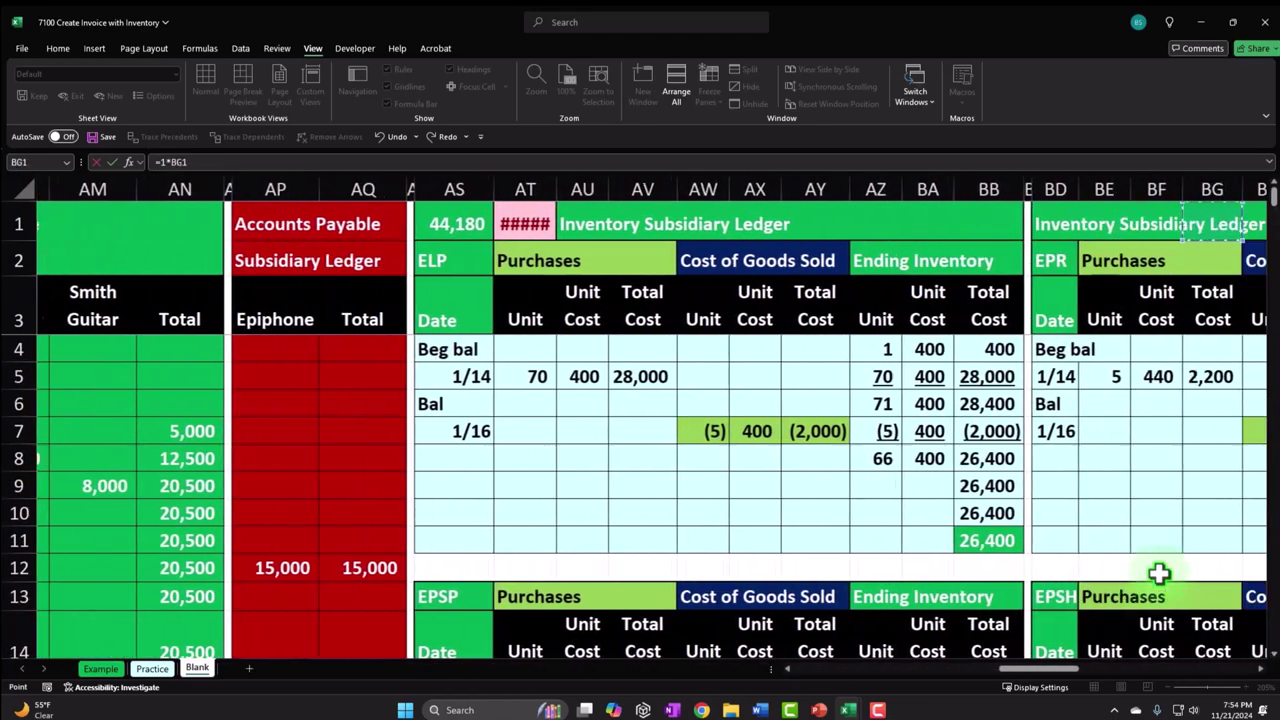
key(Right)
key(Right)
key(Right)
key(Down)
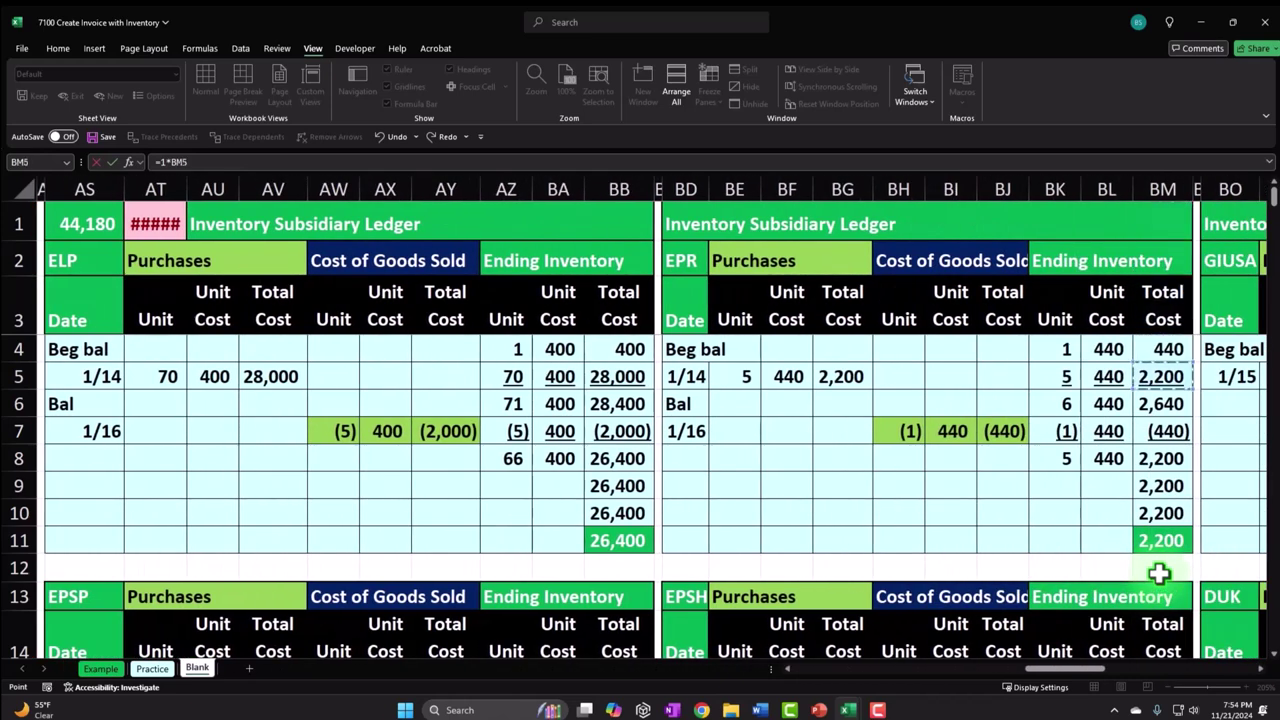
key(Left)
key(Left)
key(Left)
key(Down)
key(Down)
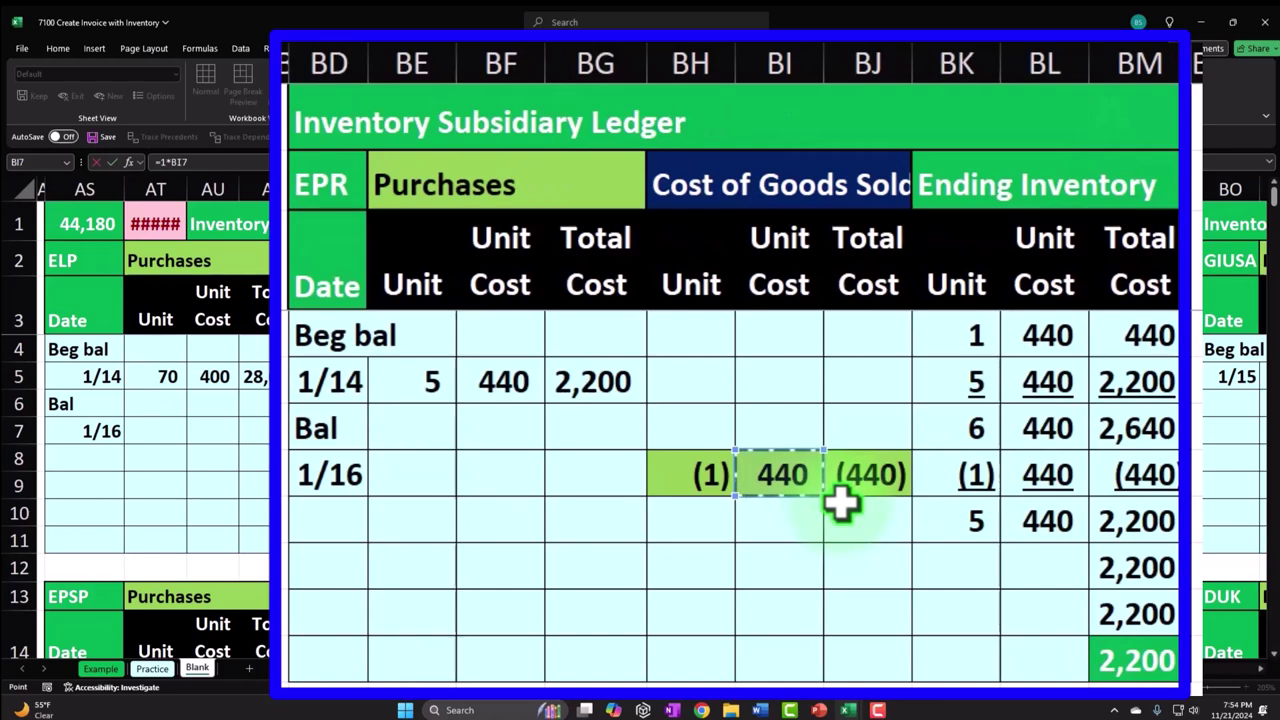
Correct the EPR inventory formula in O49 to -1*BI7 so the cost reduces inventory
key(Return)
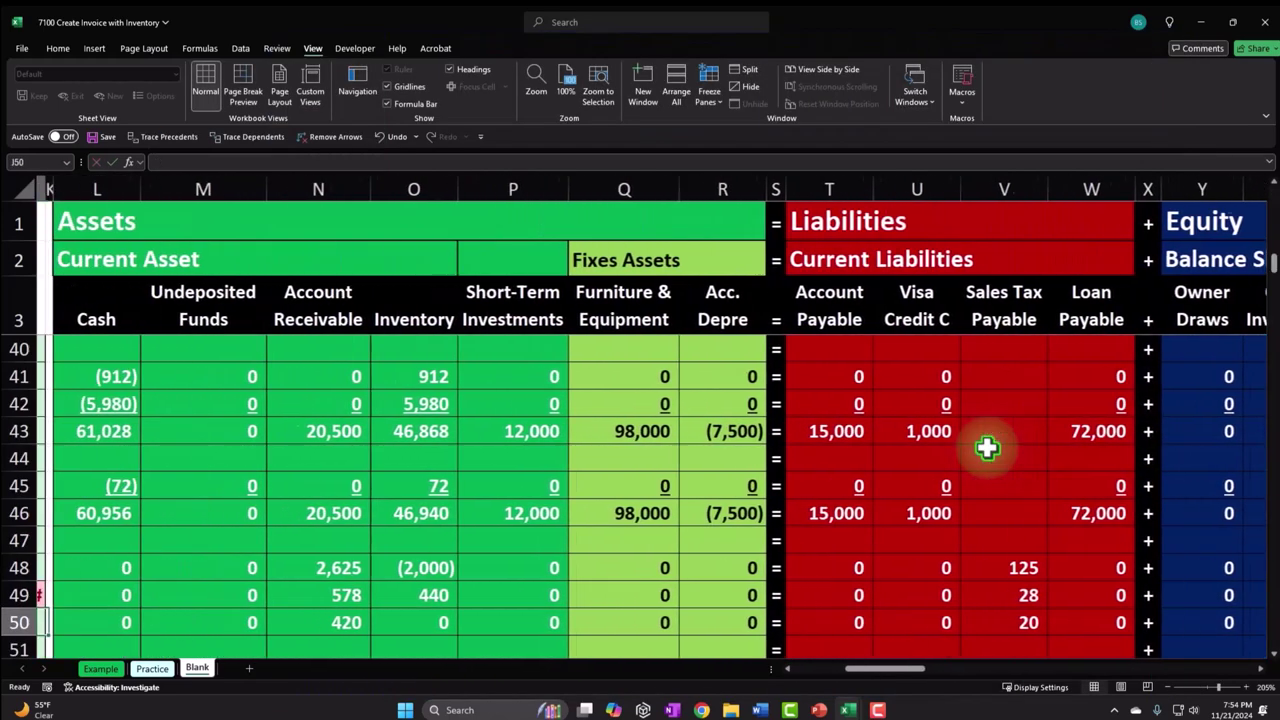
click(590, 595)
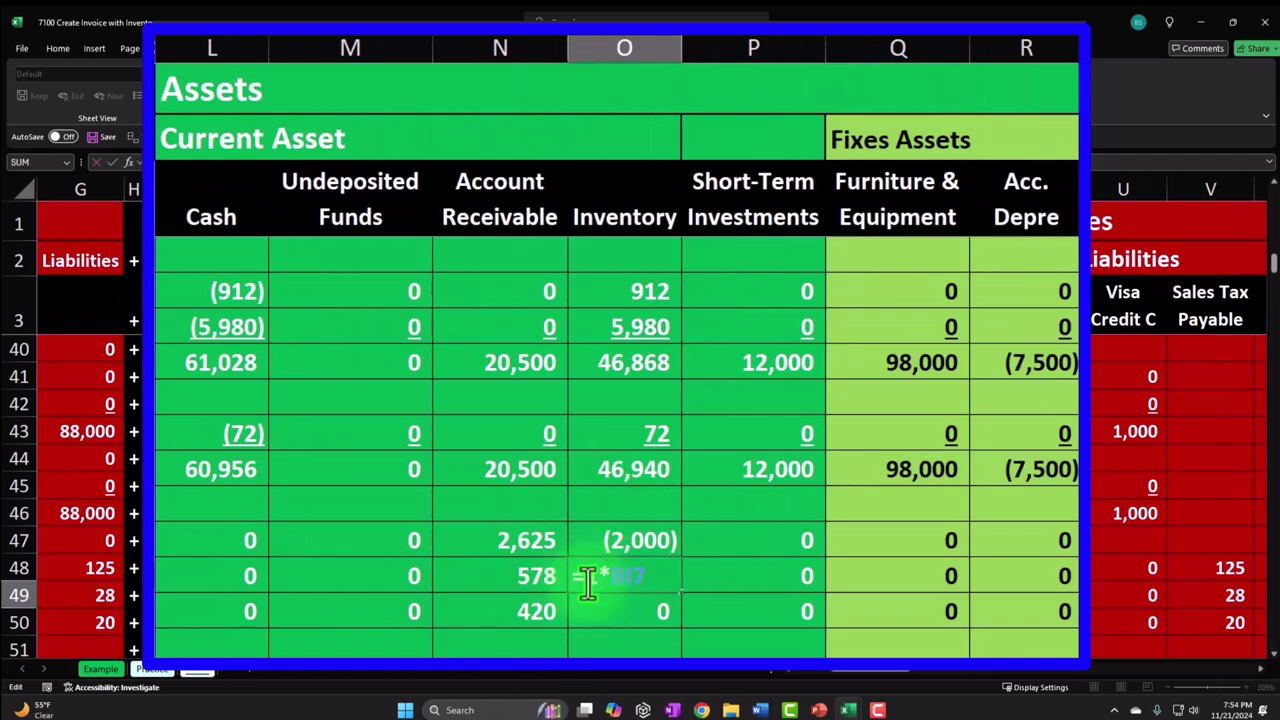
key(Up)
Link the EPR line's COGS cell AC49 to its inventory amount with the formula =O49
key(Right)
key(Right)
key(Right)
key(Right)
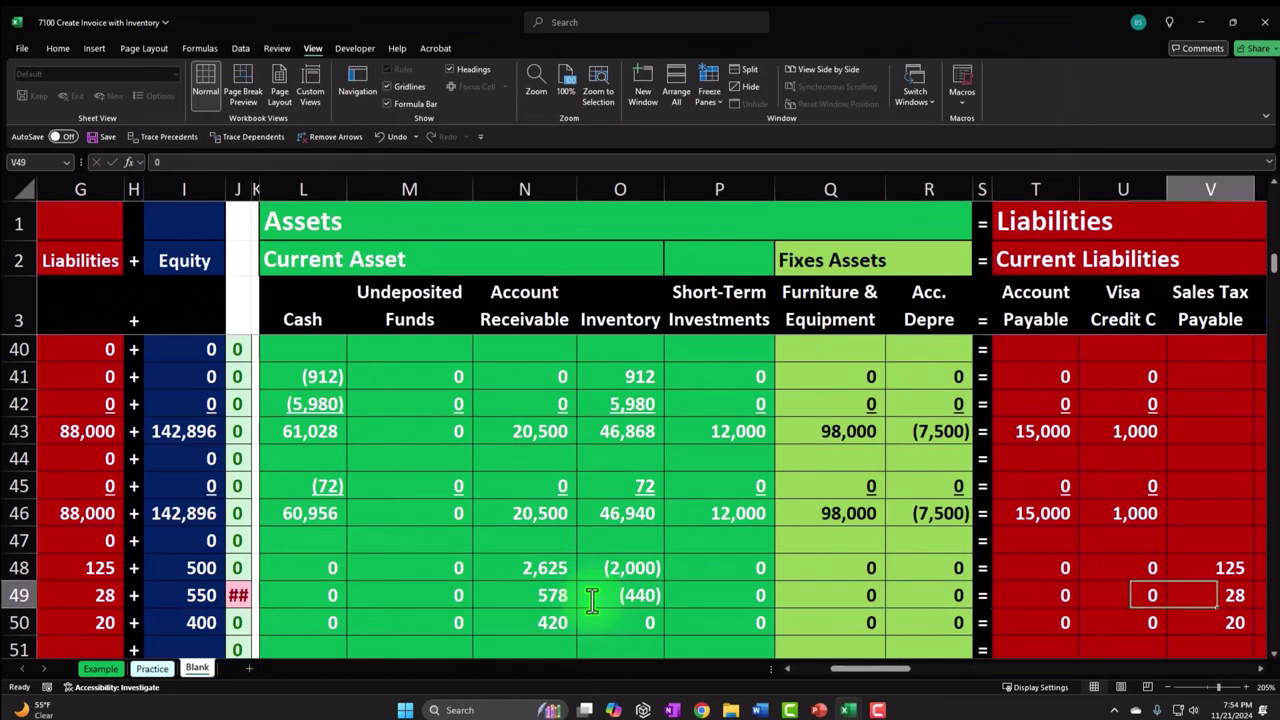
key(Right)
key(Right)
key(Right)
key(Right)
key(Right)
key(Right)
key(Right)
key(Right)
key(Right)
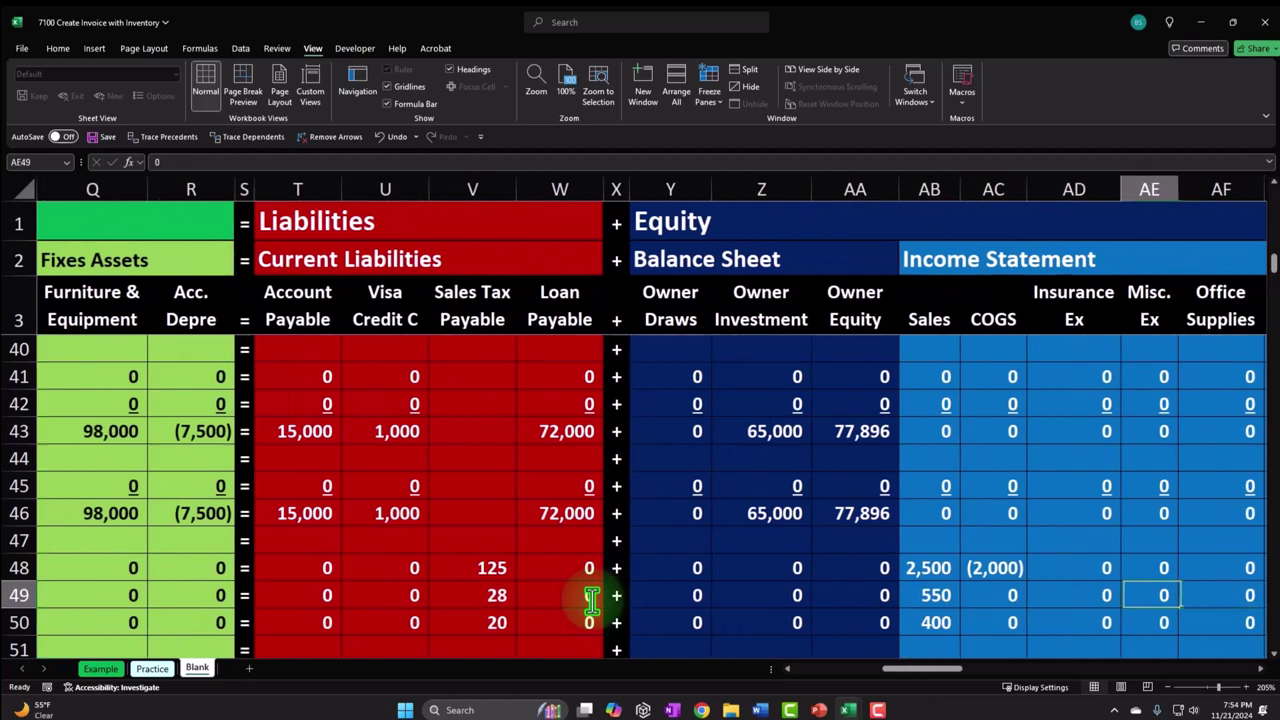
text(=)
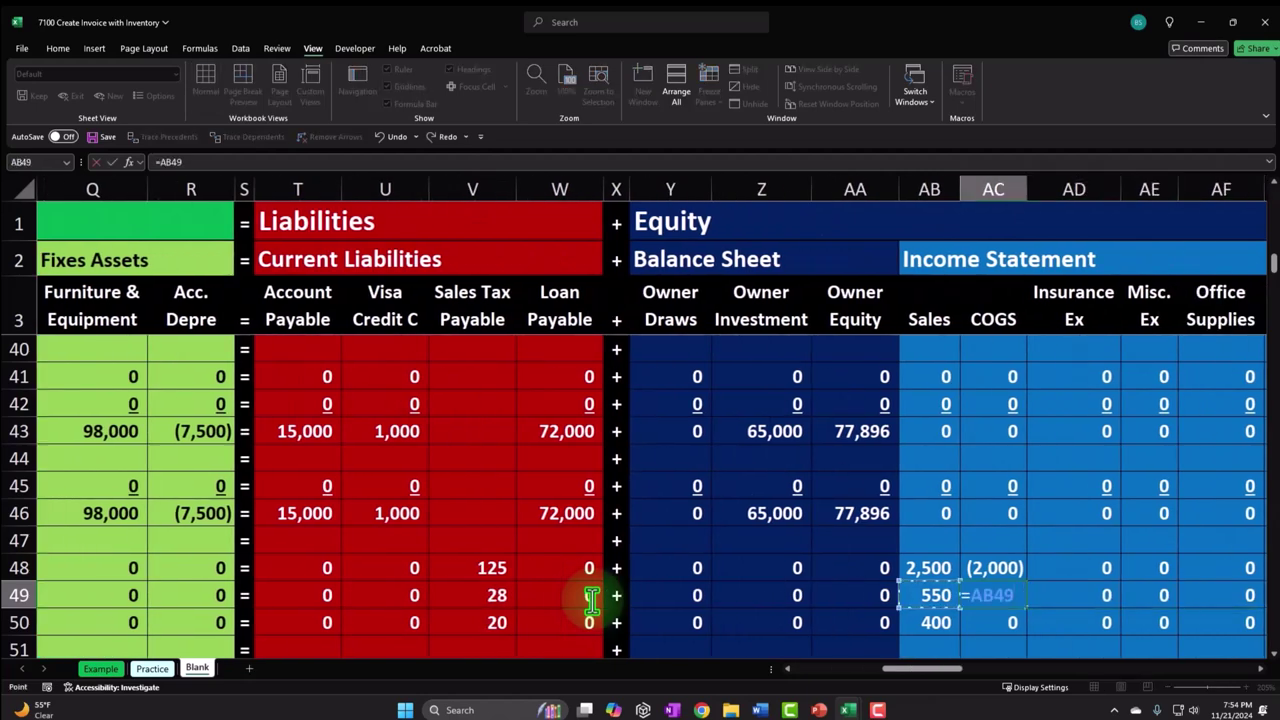
key(Left)
key(Left)
key(Left)
key(Left)
key(Left)
key(Left)
key(Left)
key(Left)
key(Left)
key(Left)
key(Left)
key(Left)
key(Left)
key(Left)
key(Left)
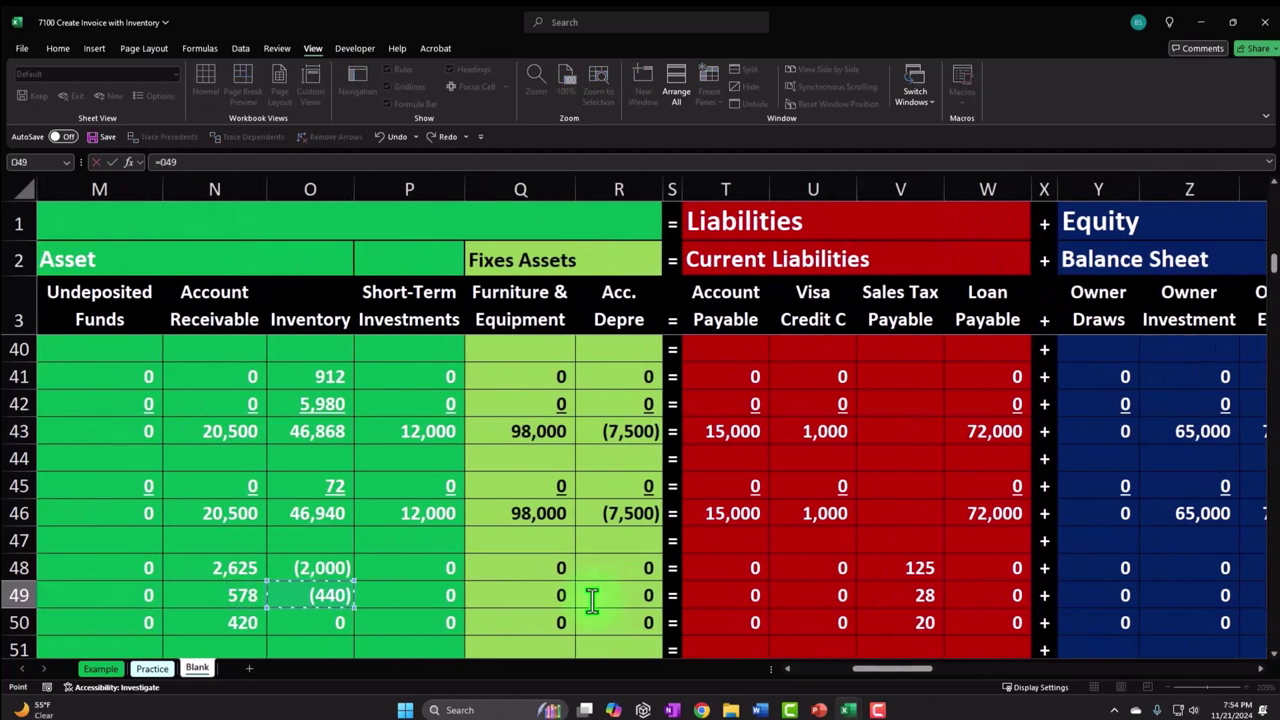
key(Return)
Review the EPR line in row 49 across sales, COGS, total equity, accounts receivable and inventory
key(Right)
key(Right)
key(Right)
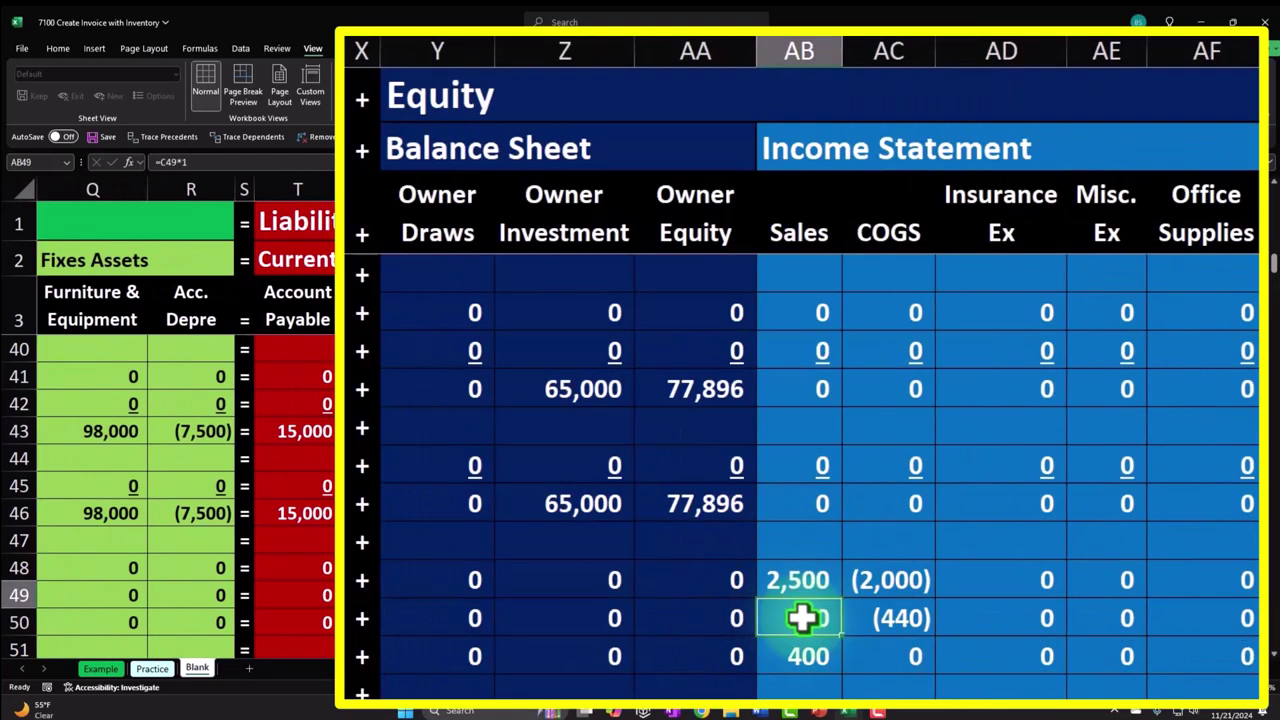
drag(932, 592, 994, 595)
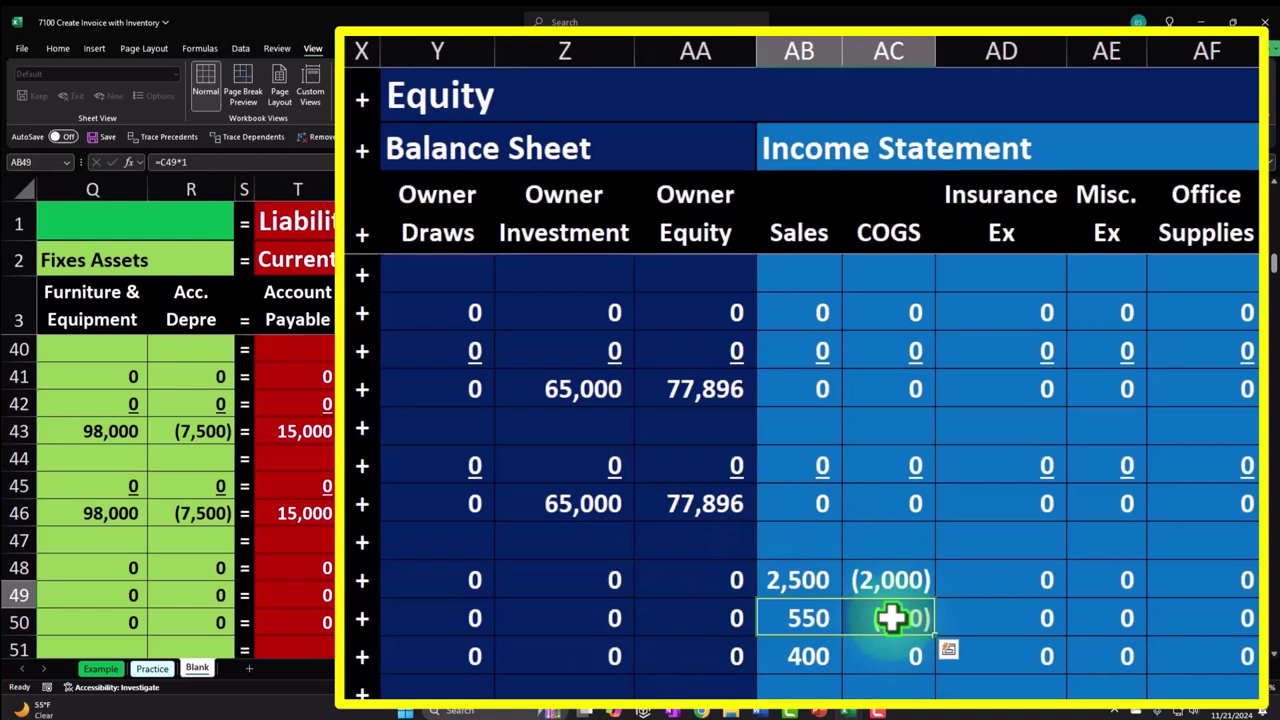
key(Left)
key(Left)
key(Left)
key(Left)
key(Left)
key(Left)
key(Left)
key(Left)
key(Left)
key(Left)
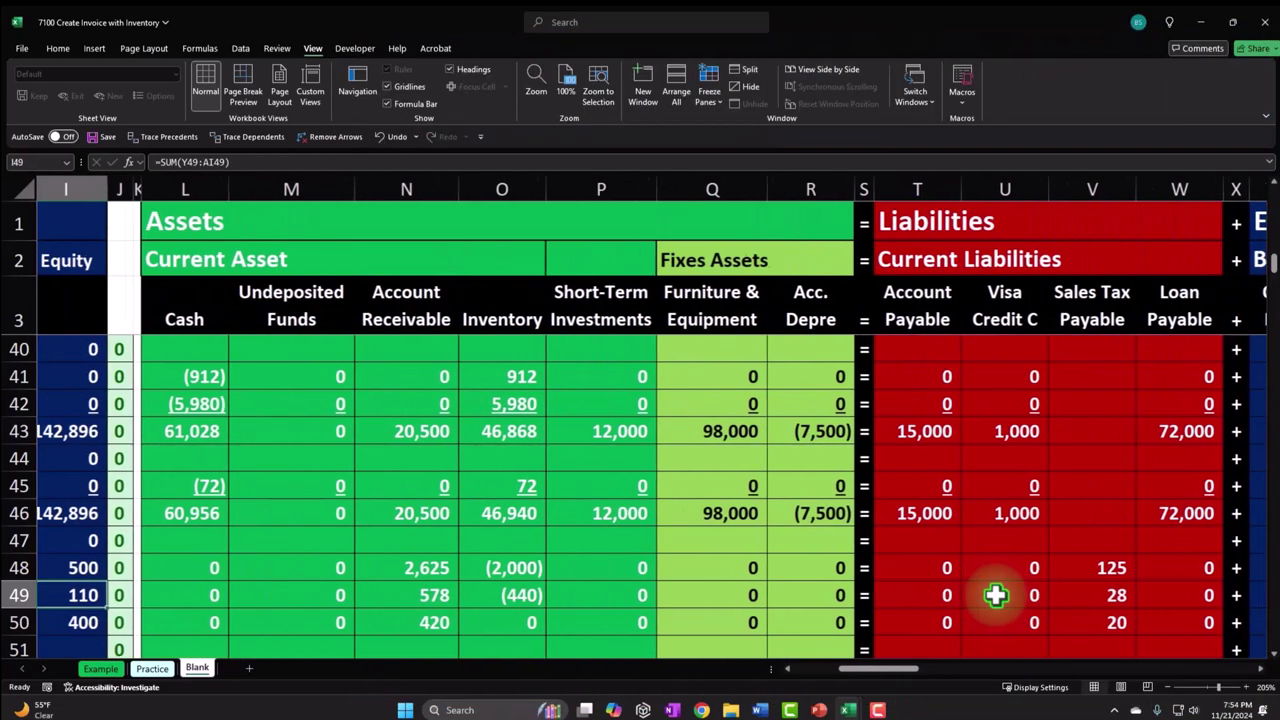
key(Right)
key(Right)
key(Right)
key(Right)
key(Right)
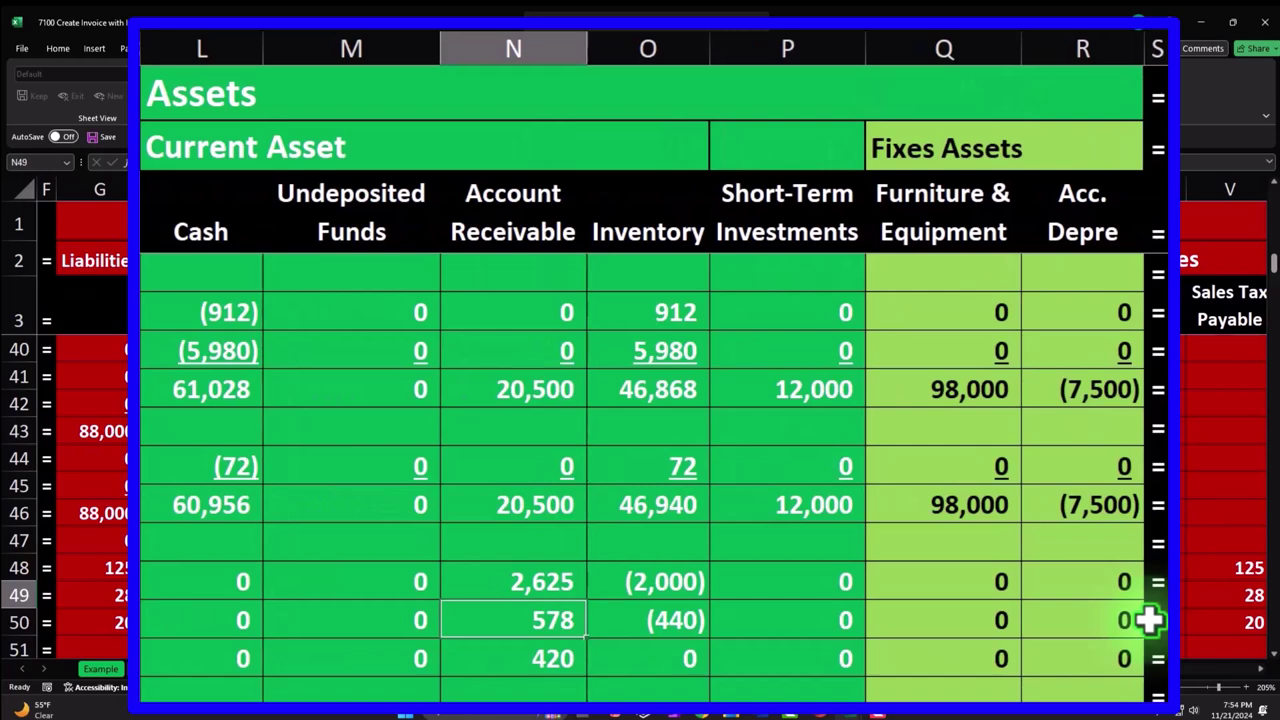
key(Right)
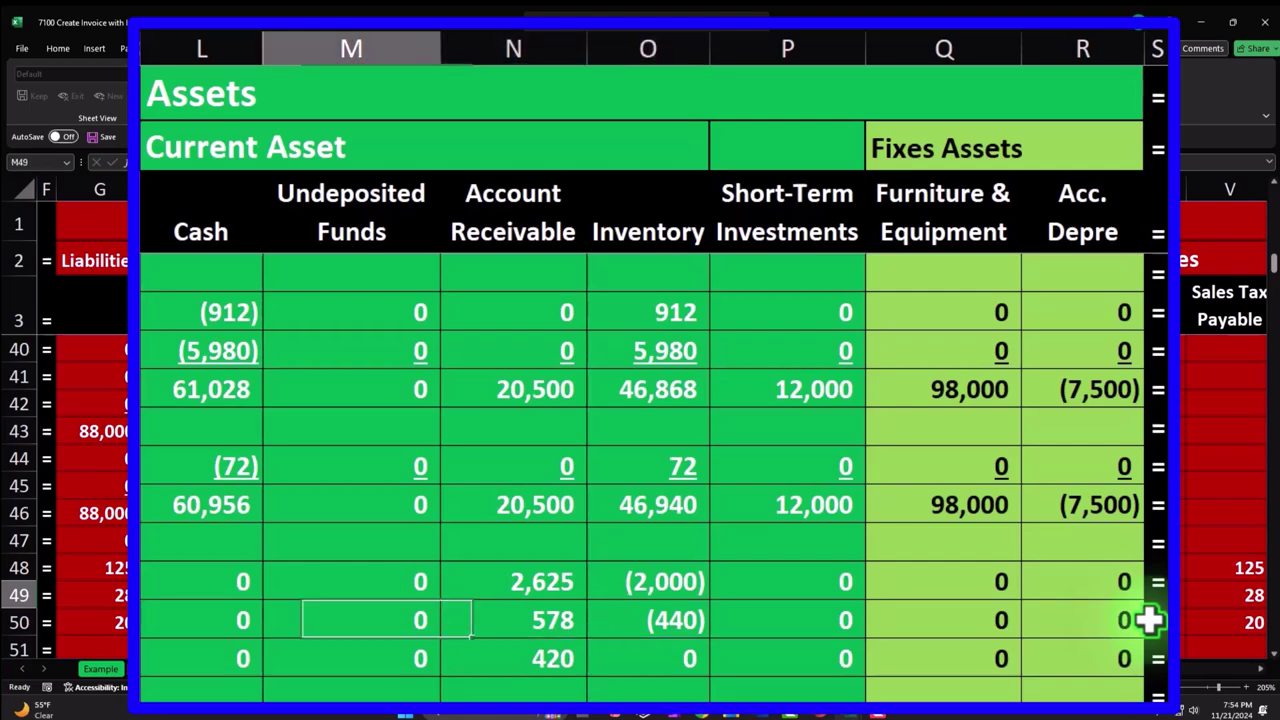
Enter the EPSH inventory reduction in O50 as -1 times the 1/16 unit cost from the EPSH subsidiary ledger's Cost of Goods Sold section
key(Left)
key(Left)
key(Left)
key(Left)
key(Left)
key(Left)
key(Left)
key(Left)
key(Left)
key(Left)
key(Left)
key(Left)
key(Left)
key(Left)
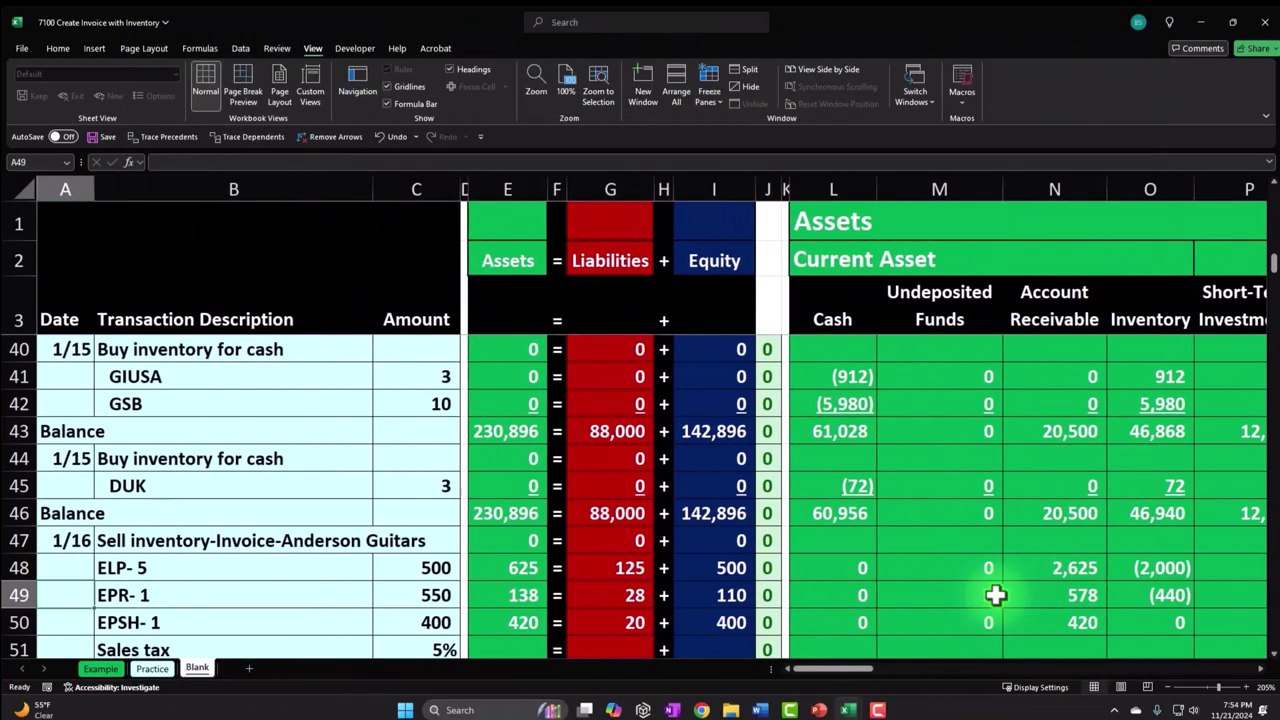
key(Down)
key(Right)
key(Right)
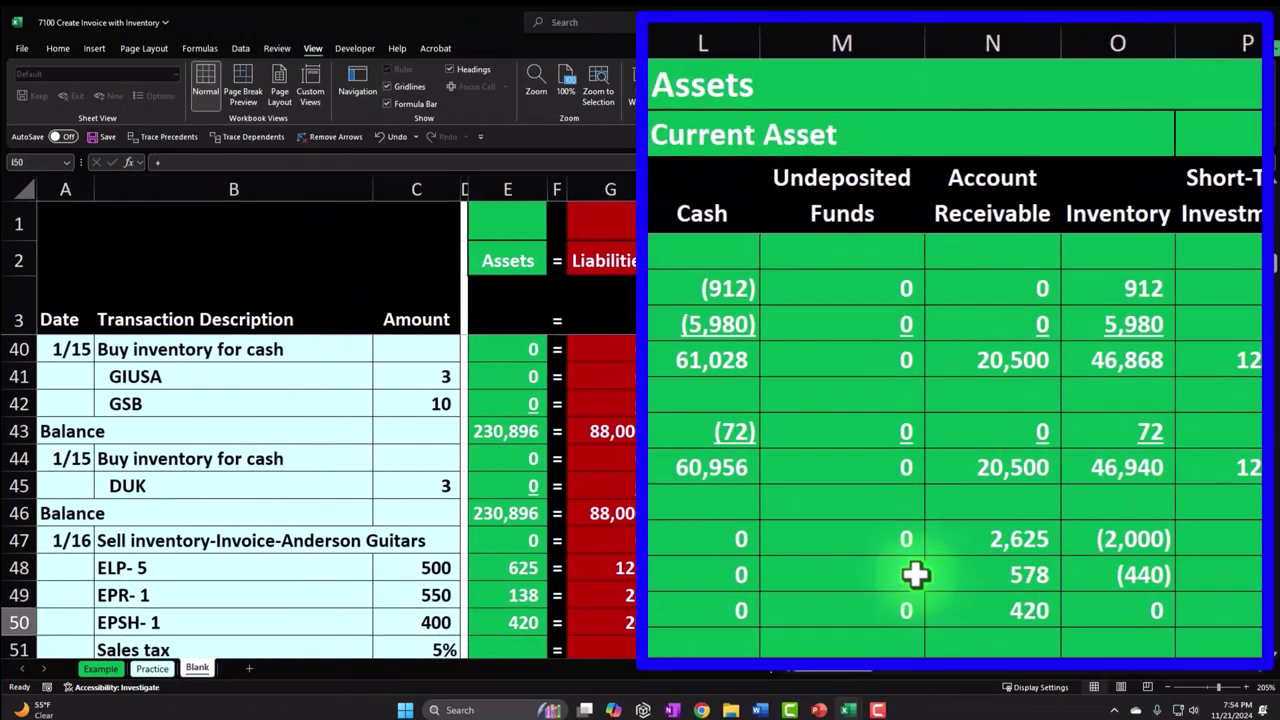
key(Right)
key(Right)
key(Right)
key(Right)
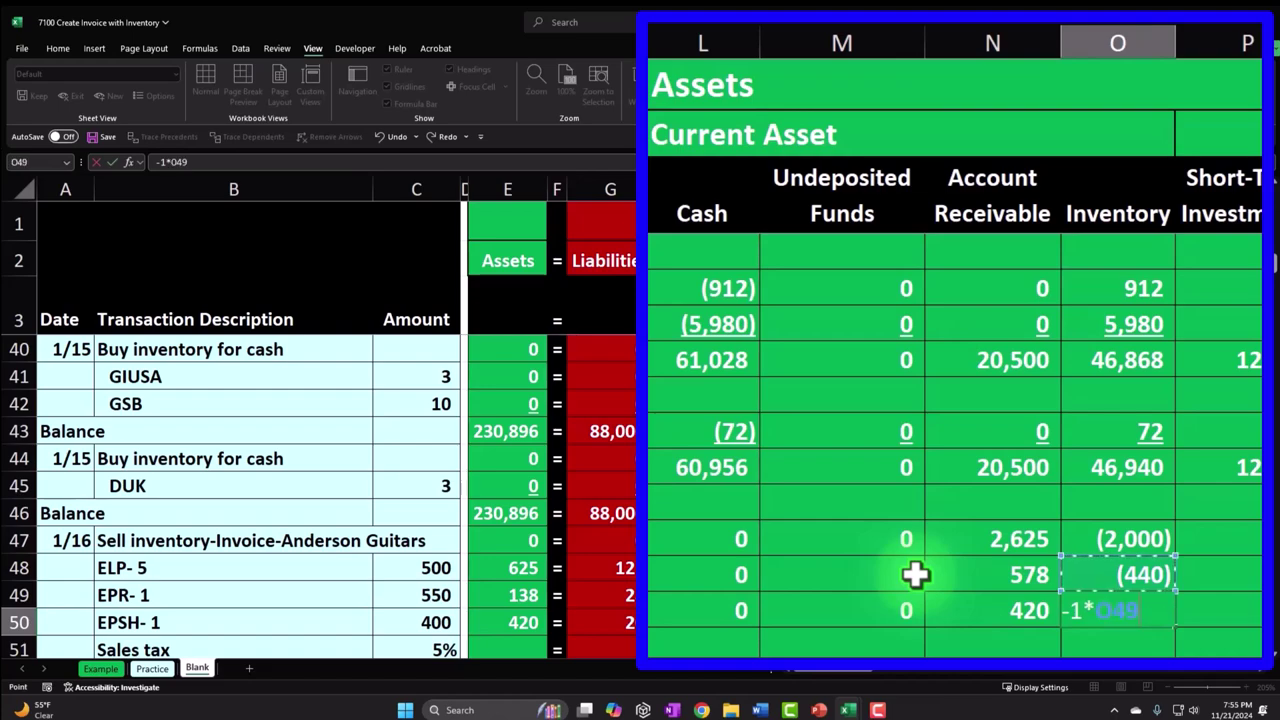
key(Up)
key(Up)
key(Up)
key(Up)
key(Up)
key(Up)
key(Up)
key(Up)
key(Up)
key(Up)
key(Up)
key(Up)
key(Up)
key(Up)
key(Up)
key(Up)
key(Up)
key(Up)
key(Up)
key(Up)
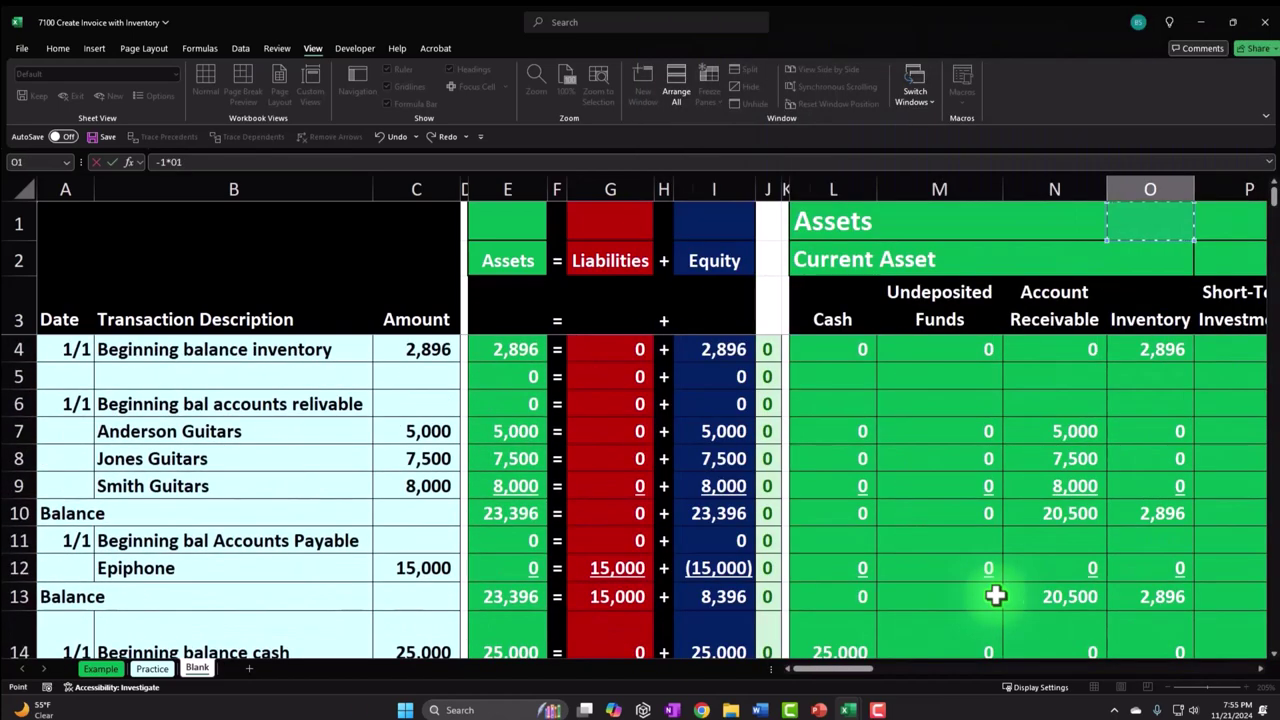
key(Right)
key(Right)
key(Right)
key(Right)
key(Right)
key(Right)
key(Right)
key(Right)
key(Right)
key(Right)
key(Right)
key(Right)
key(Right)
key(Right)
key(Right)
key(Right)
key(Right)
key(Right)
key(Right)
key(Right)
key(Right)
key(Right)
key(Right)
key(Right)
key(Right)
key(Right)
key(Right)
key(Right)
key(Right)
key(Right)
key(Right)
key(Right)
key(Right)
key(Right)
key(Right)
key(Right)
key(Right)
key(Right)
scroll(1143, 543, down, 3)
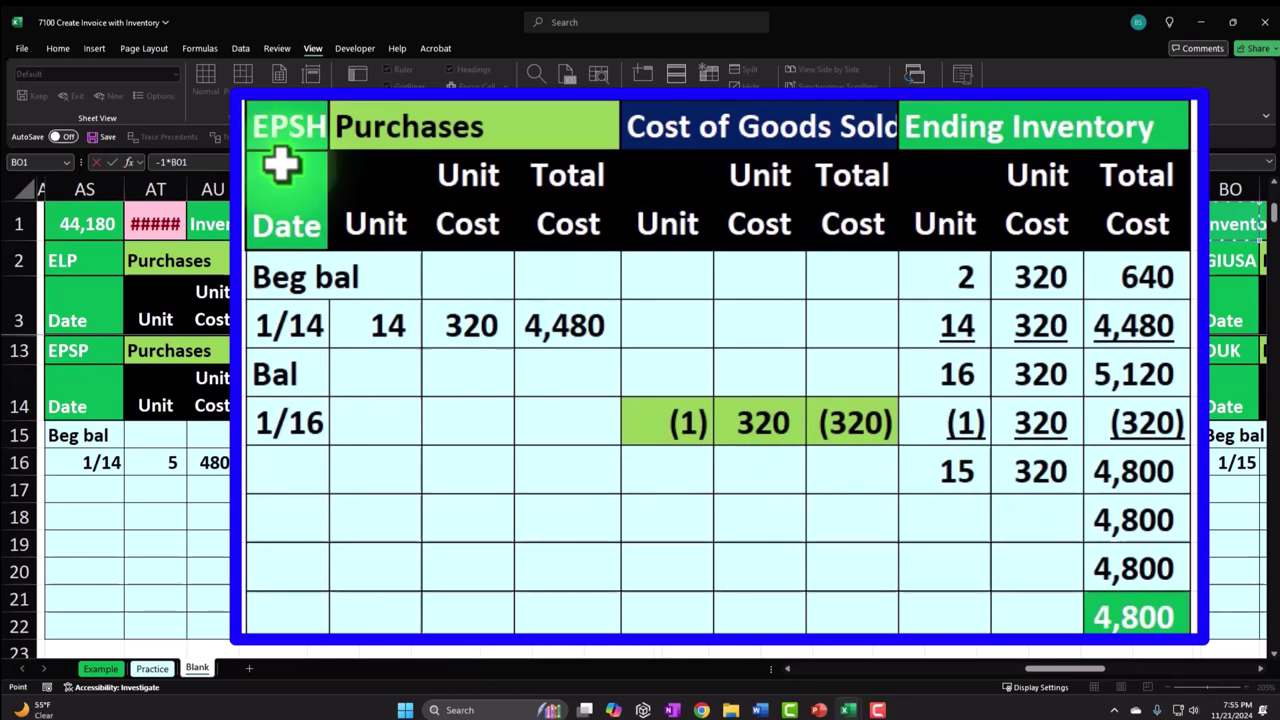
click(755, 423)
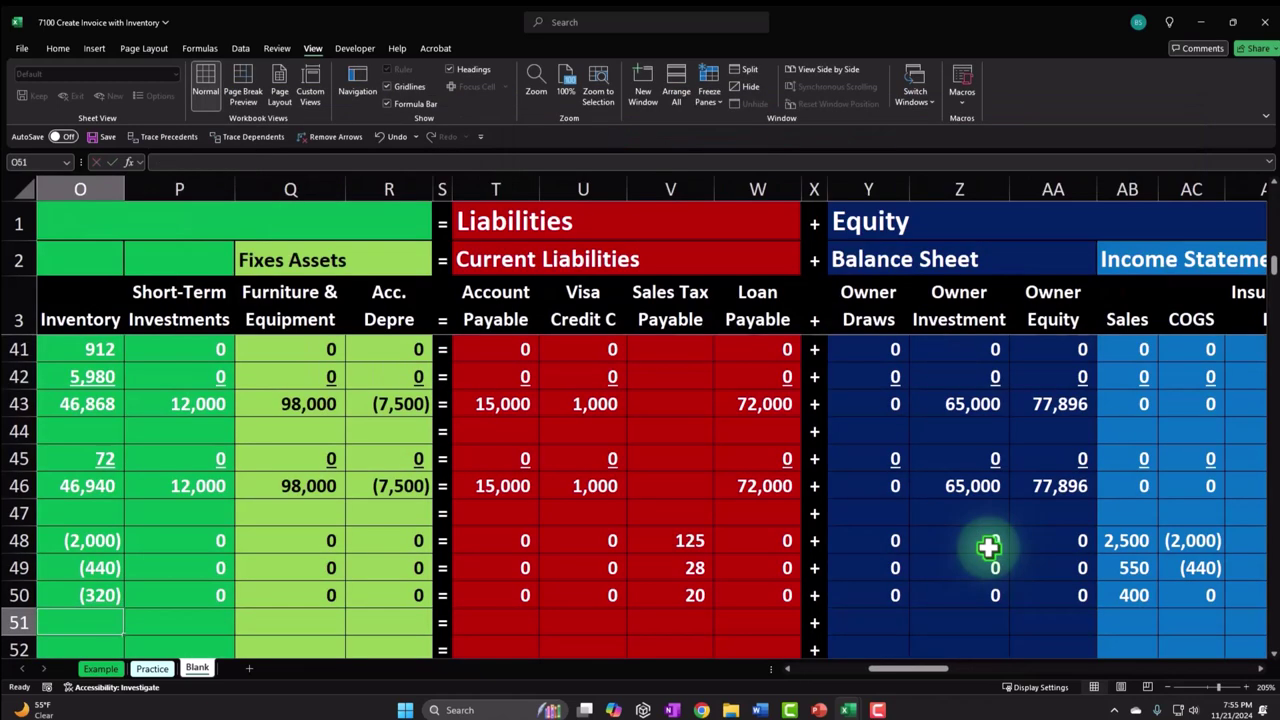
Link the EPSH line's COGS cell AC50 to its inventory amount in O50 and select that line's sales and COGS cells
scroll(986, 543, left, 3)
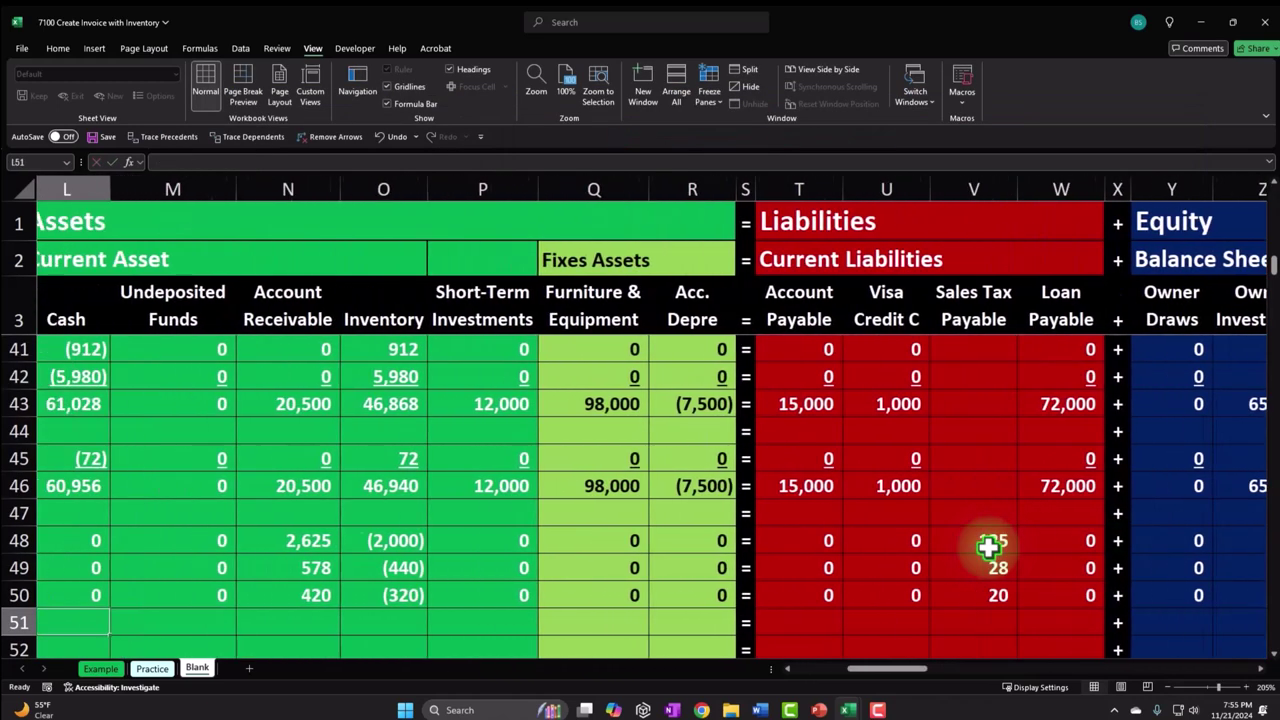
scroll(988, 547, left, 2)
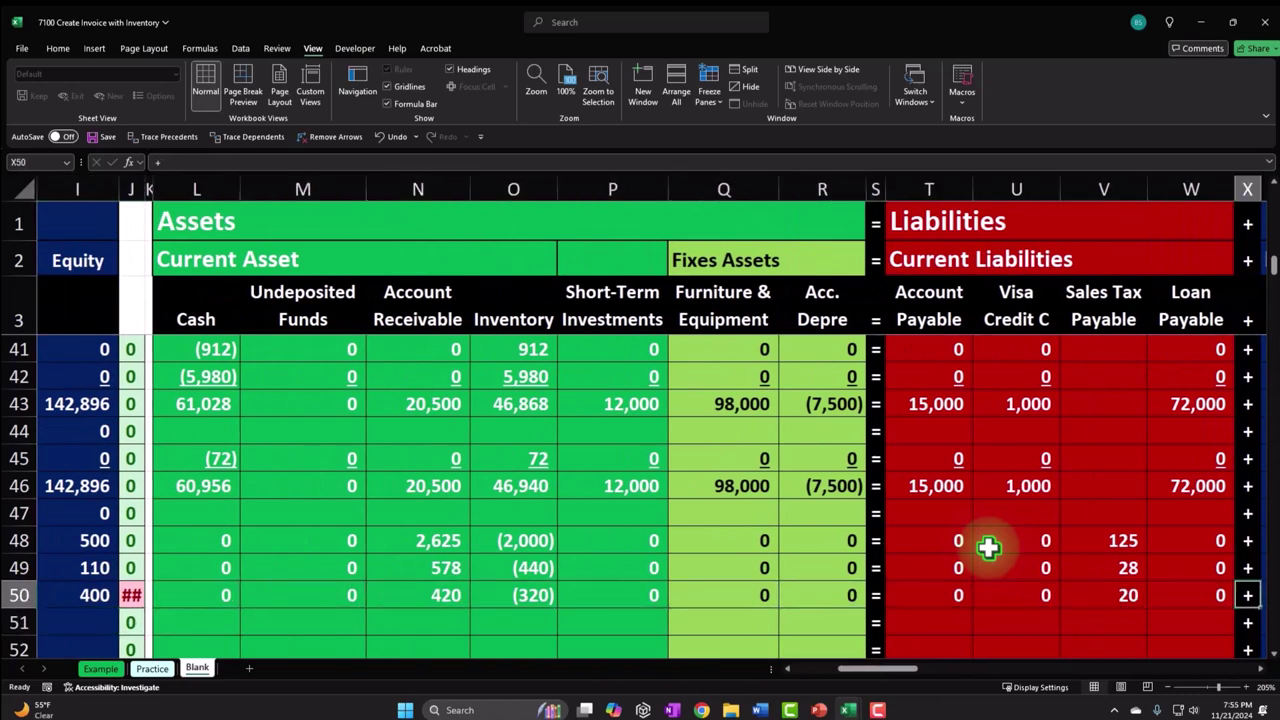
key(Right)
key(Right)
key(Right)
key(Right)
key(Right)
key(Right)
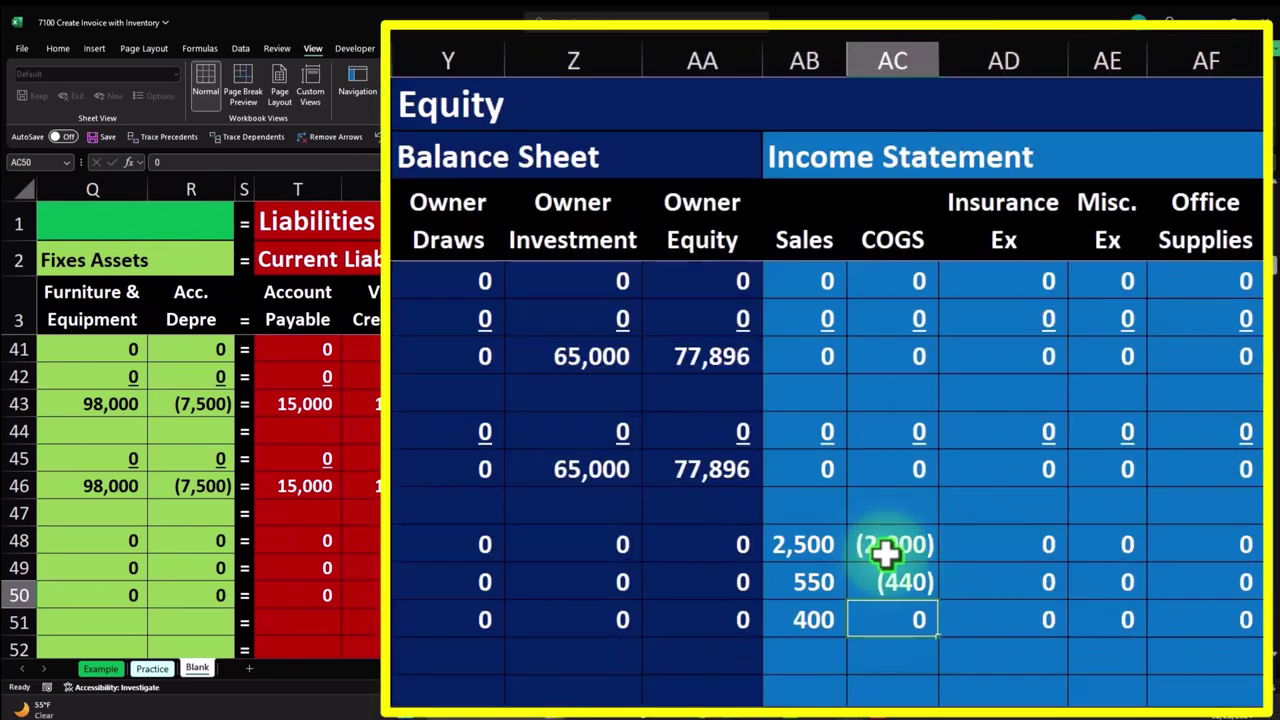
key(Left)
key(Left)
key(Left)
key(Left)
key(Left)
key(Left)
key(Left)
key(Left)
key(Left)
key(Left)
key(Left)
key(Left)
key(Left)
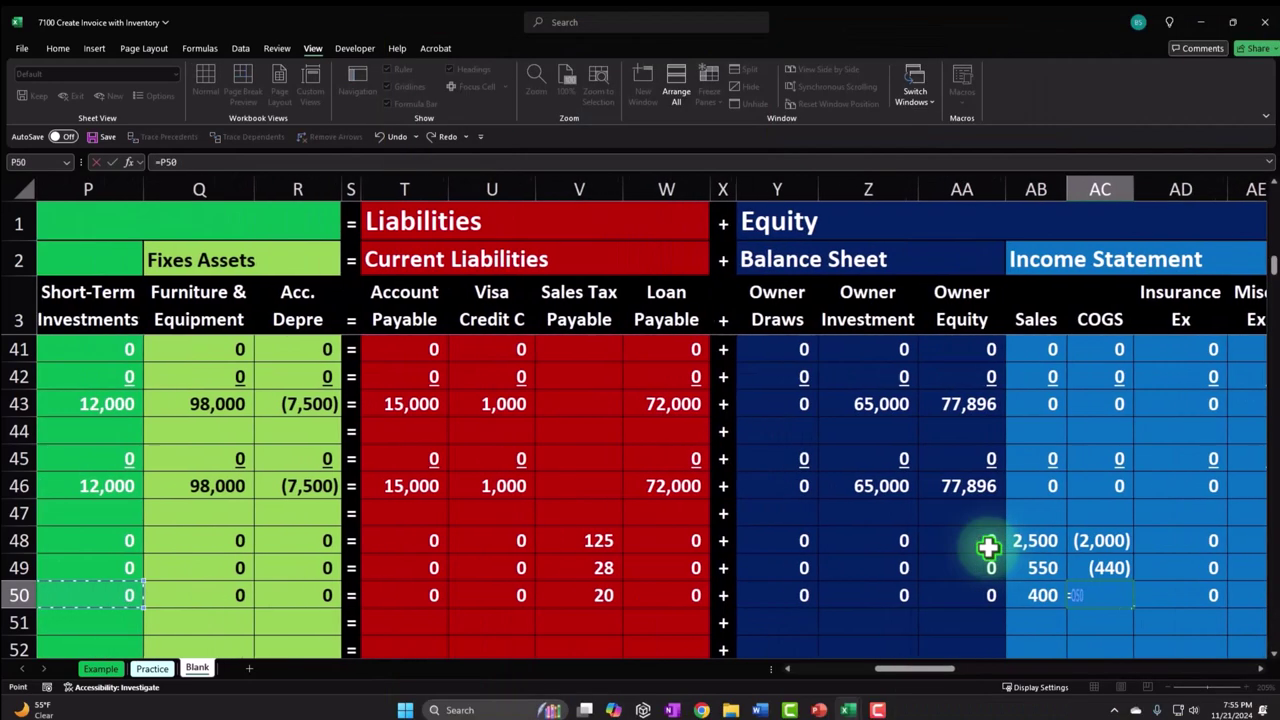
key(Return)
drag(945, 595, 987, 596)
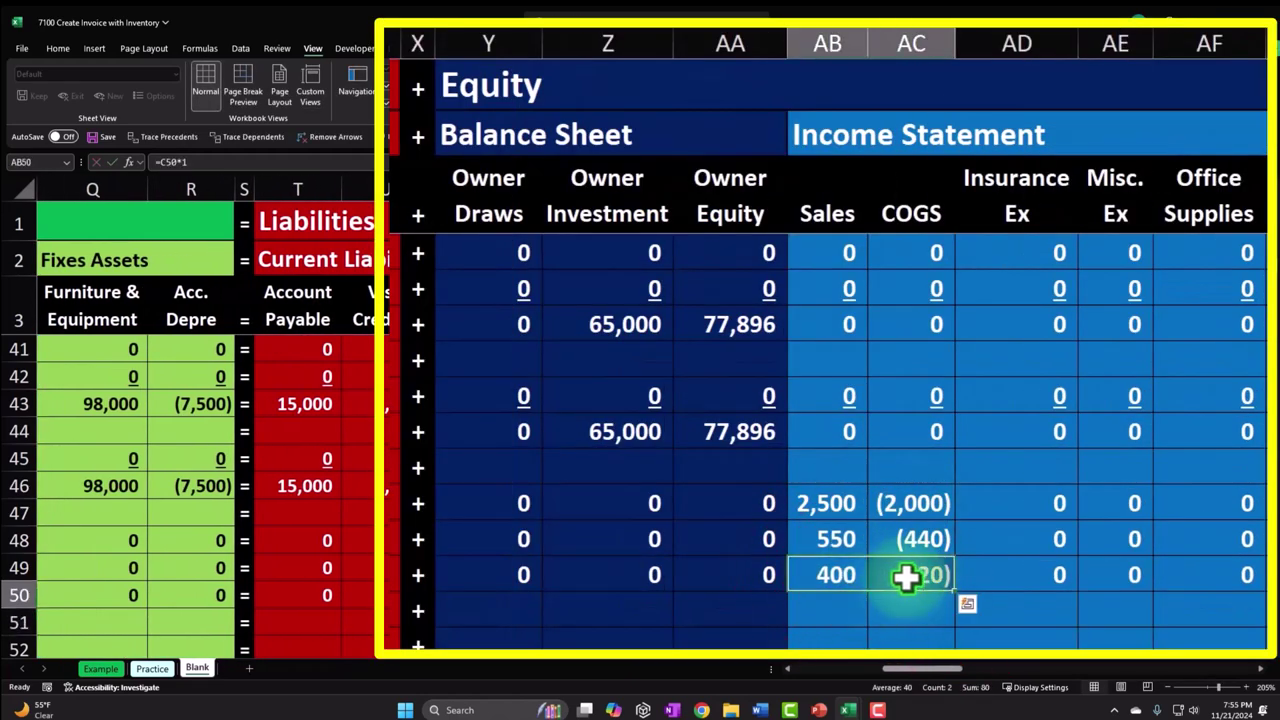
Review the EPSH line in row 50 across equity, sales tax payable, inventory, accounts receivable and total equity
key(Left)
key(Left)
key(Left)
key(Left)
key(Left)
key(Left)
key(Left)
key(Left)
key(Left)
key(Left)
key(Left)
key(Left)
key(Left)
key(Left)
key(Left)
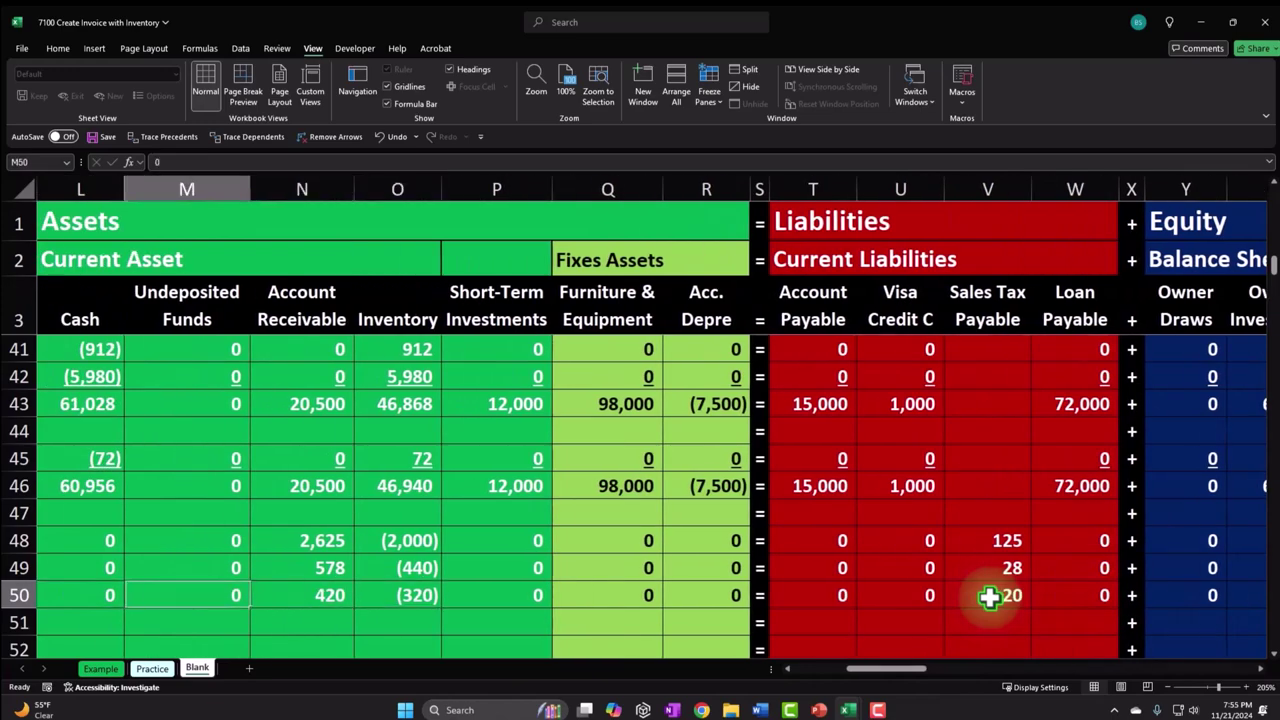
key(Left)
key(Left)
key(Left)
key(Left)
key(Left)
key(Left)
key(Left)
key(Left)
key(Left)
key(Left)
key(Left)
key(Left)
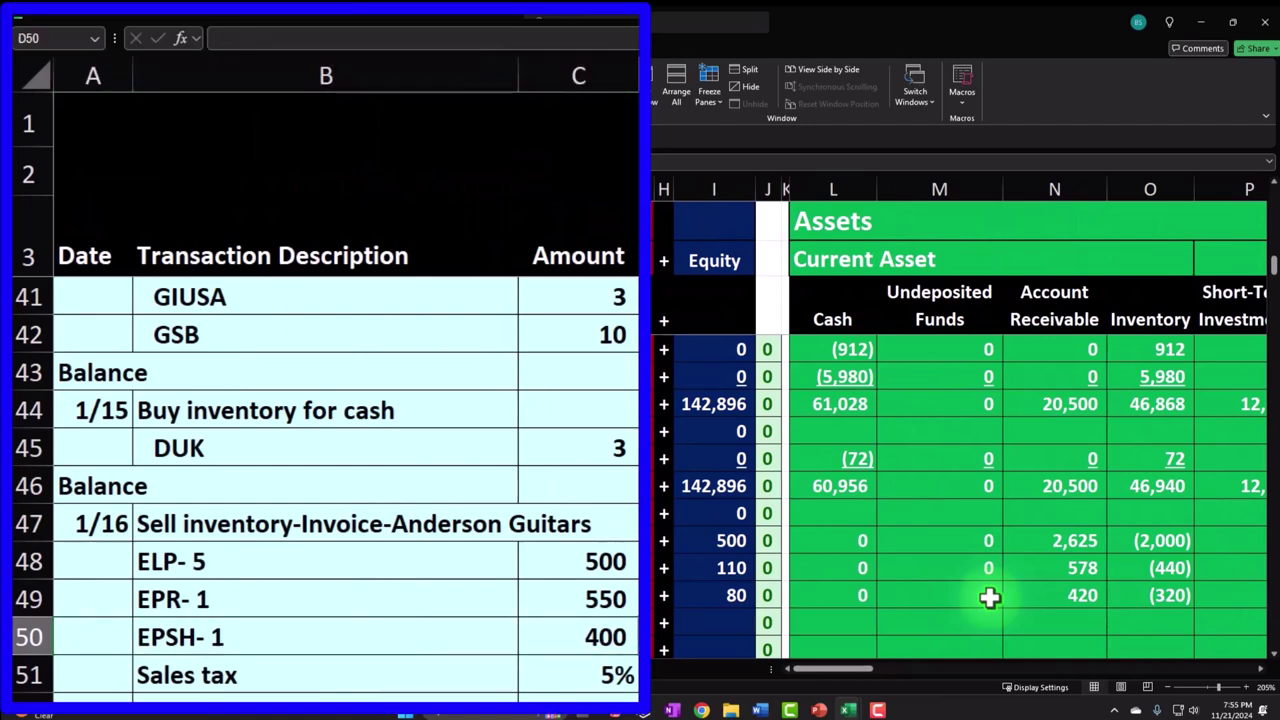
Label row 51 below the EPSH line as Balance in column A
key(Left)
key(Left)
key(Left)
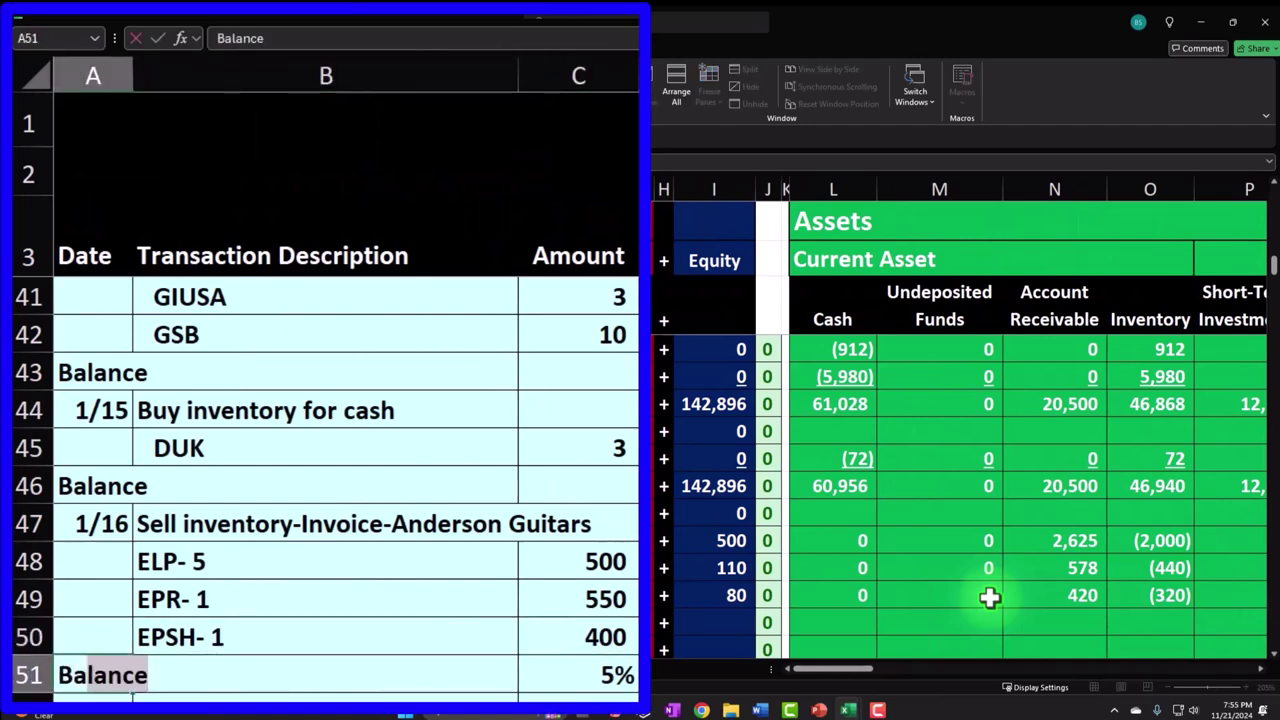
key(Right)
text(Sales tax)
key(Right)
key(Right)
key(Right)
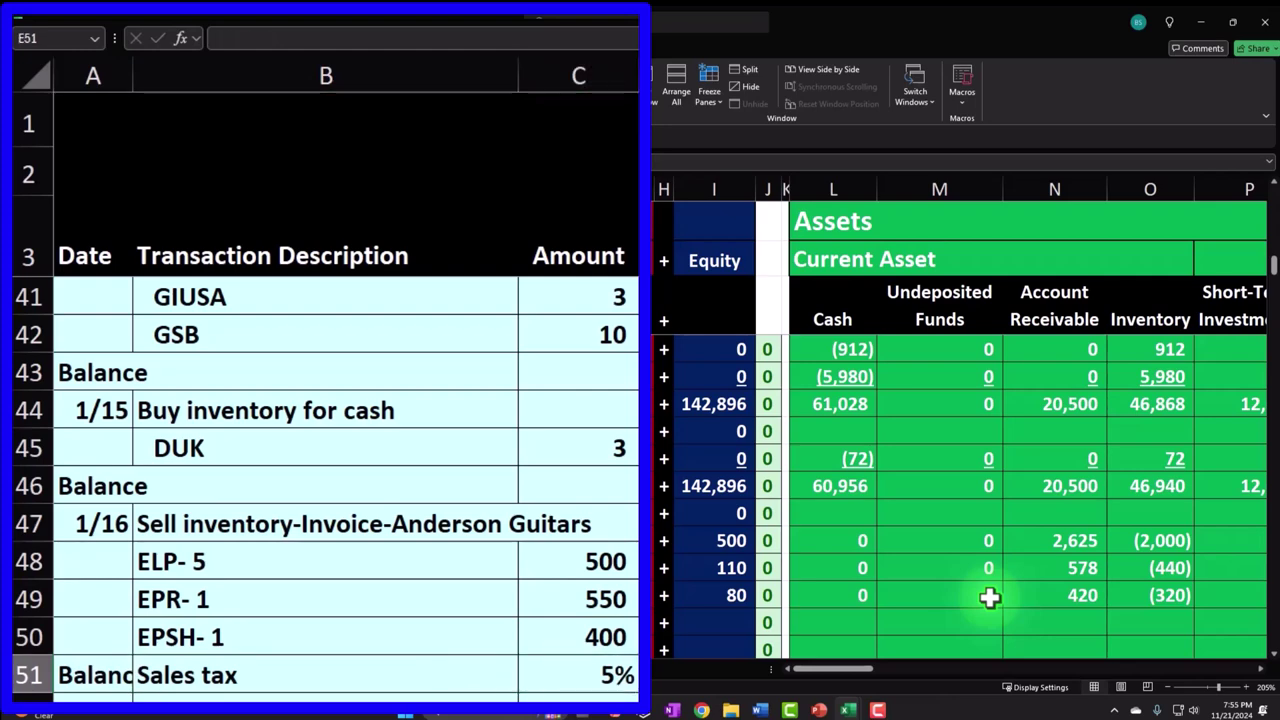
text(=sum)
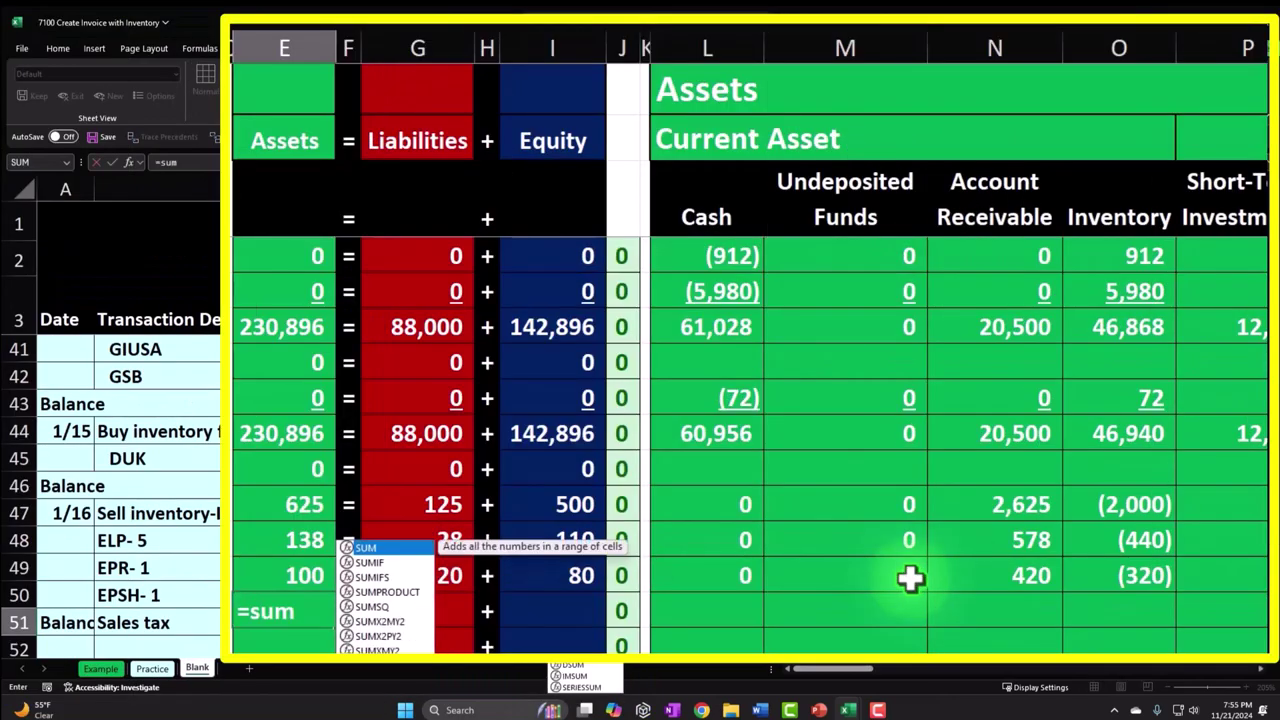
key(BackSpace)
key(BackSpace)
key(BackSpace)
key(BackSpace)
key(Return)
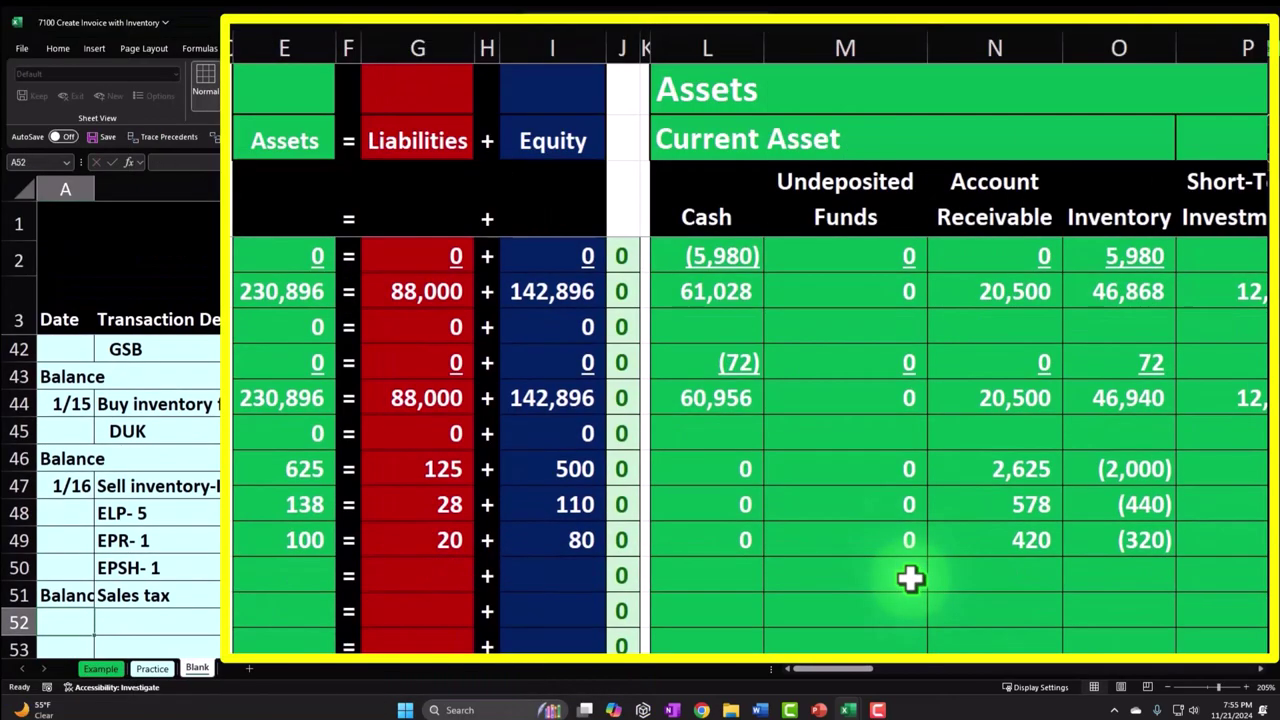
Underline the row 50 amounts in the asset, liability and equity ranges L50:R50, T50:W50 and Y50:AI50
click(731, 574)
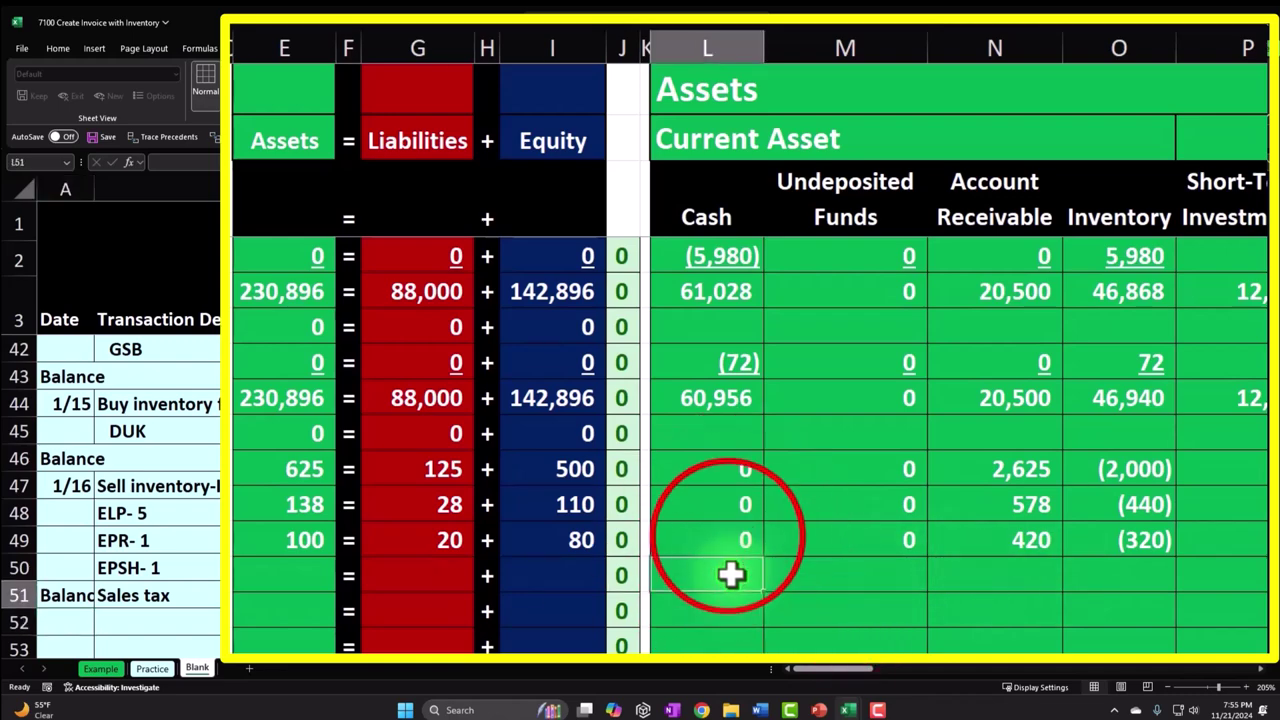
drag(731, 537, 878, 565)
click(121, 92)
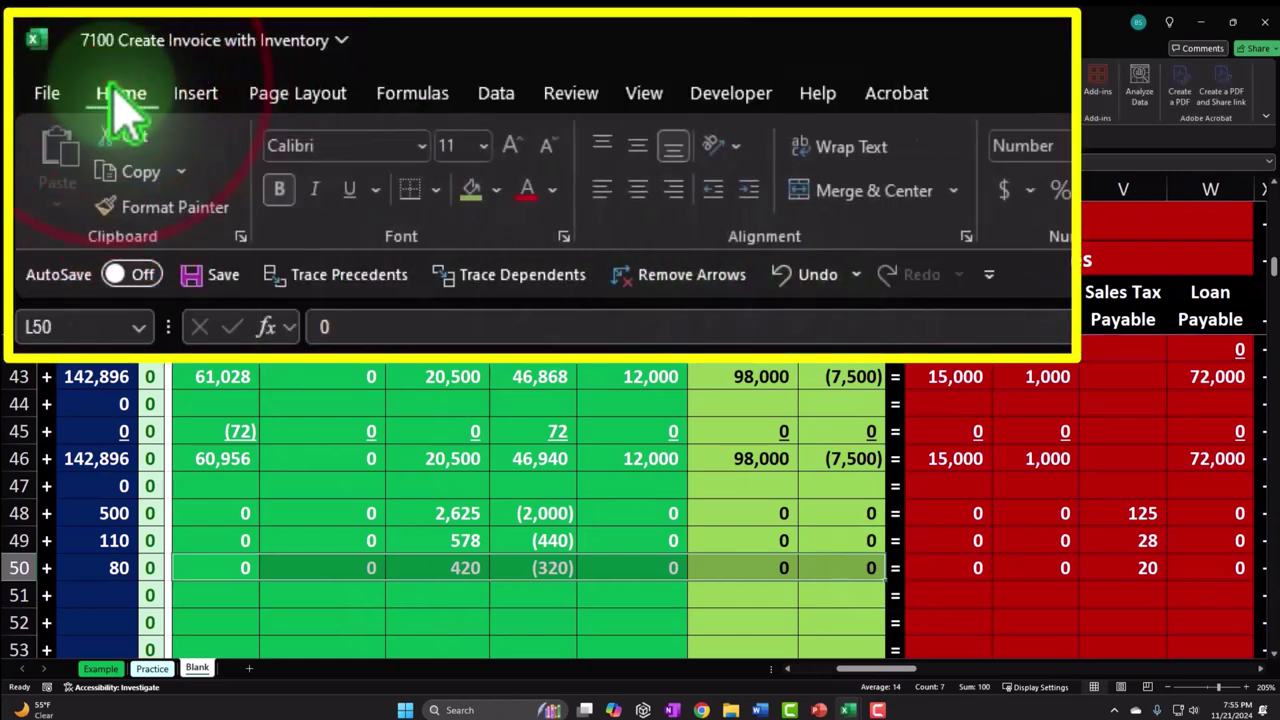
click(352, 190)
drag(973, 568, 1133, 568)
click(170, 95)
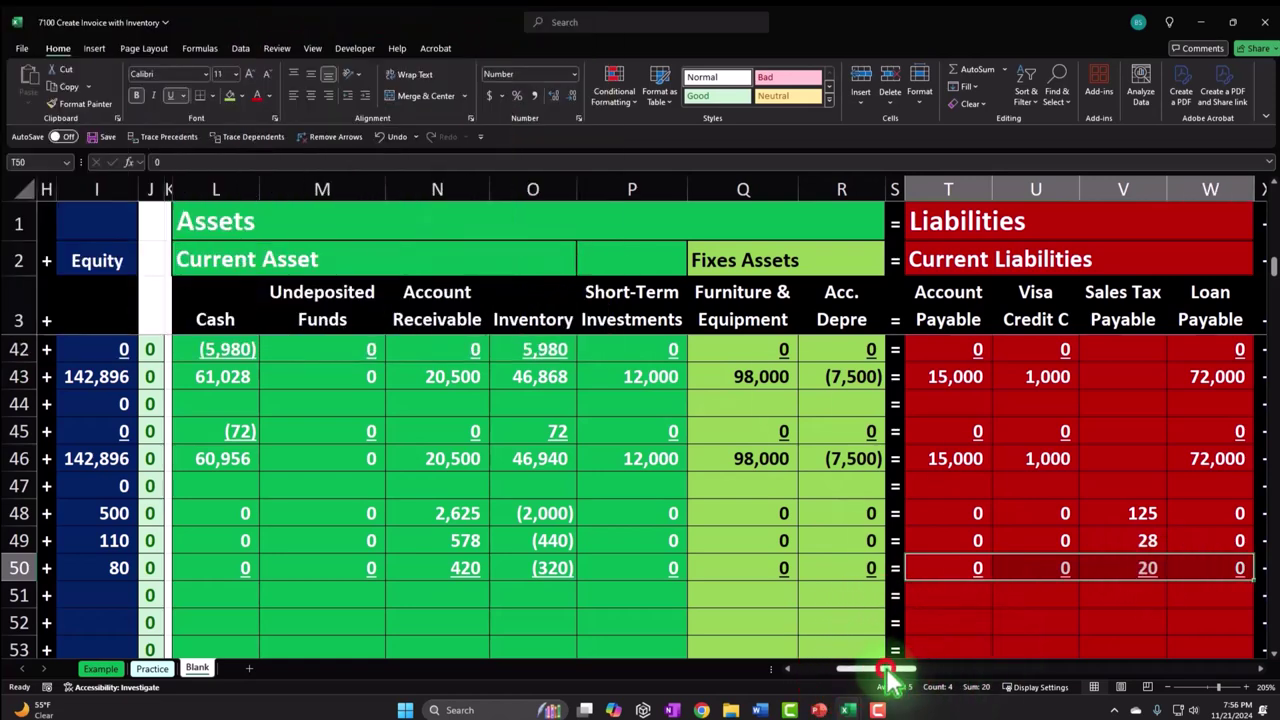
drag(890, 680, 929, 682)
drag(791, 571, 1207, 578)
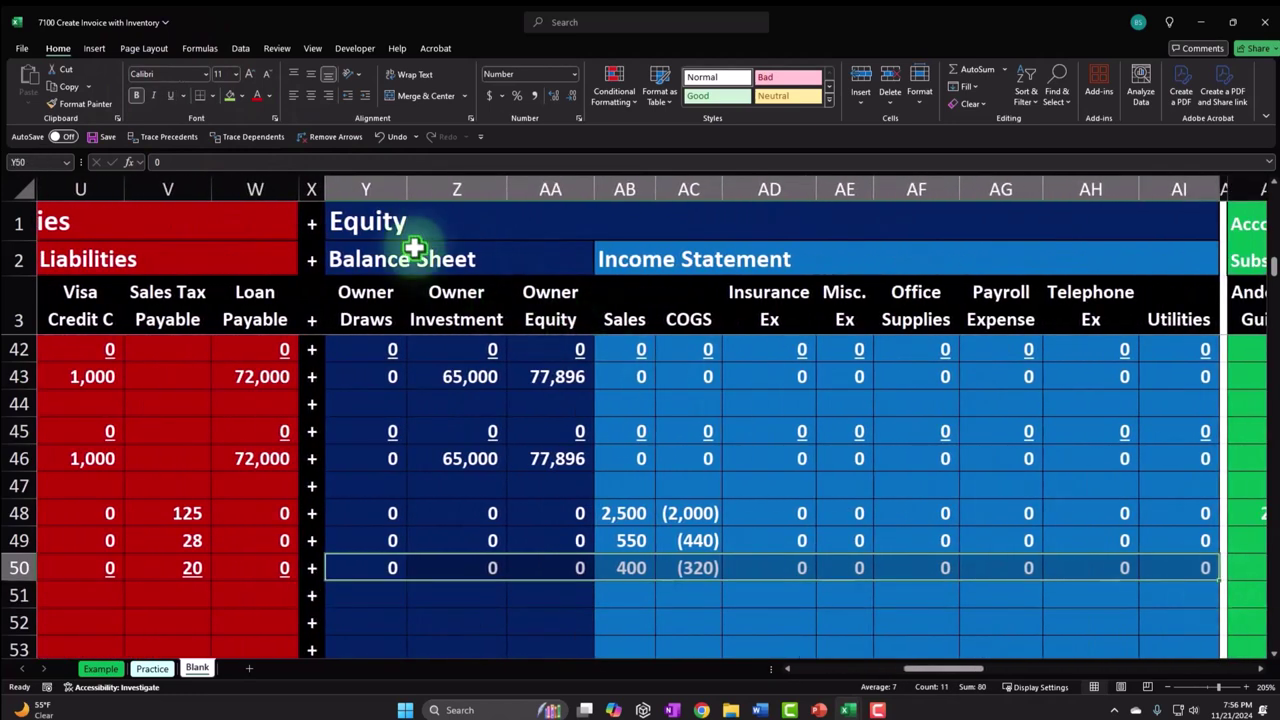
click(170, 95)
Total the Cash column in L51 by summing L46:L50, from the previous balance through the EPSH line
drag(930, 668, 820, 668)
click(756, 580)
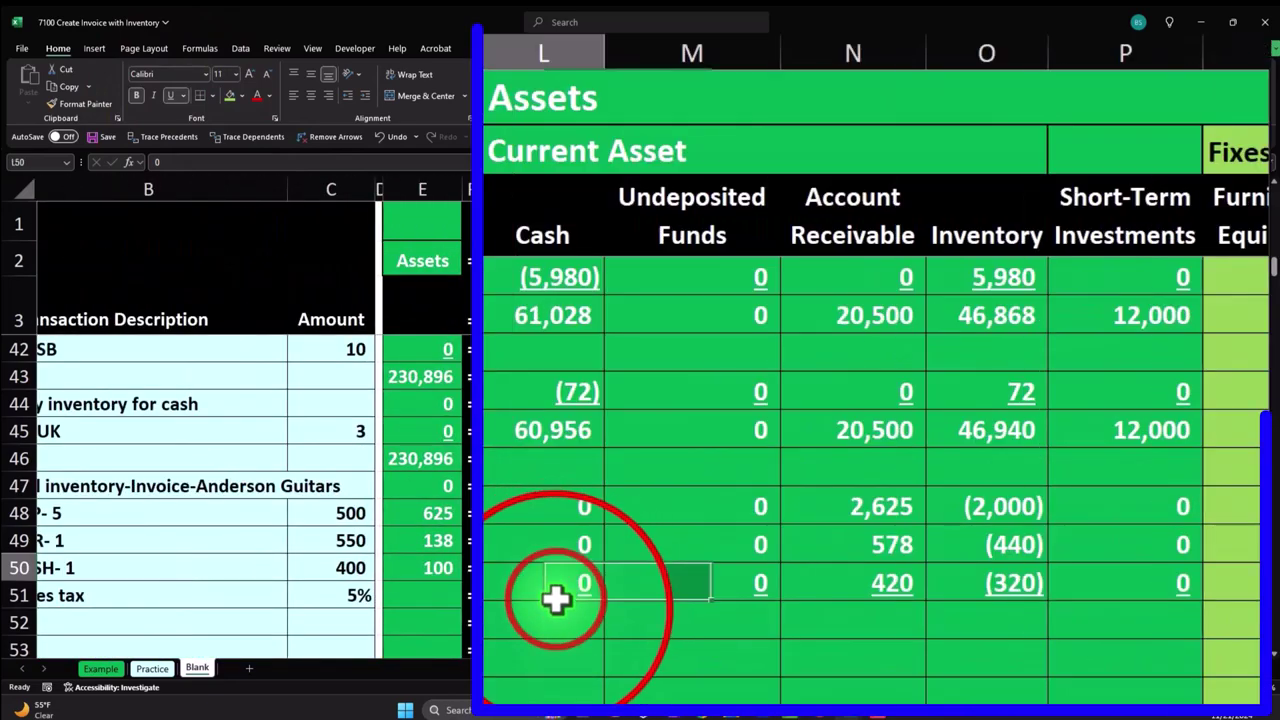
text(=sum()
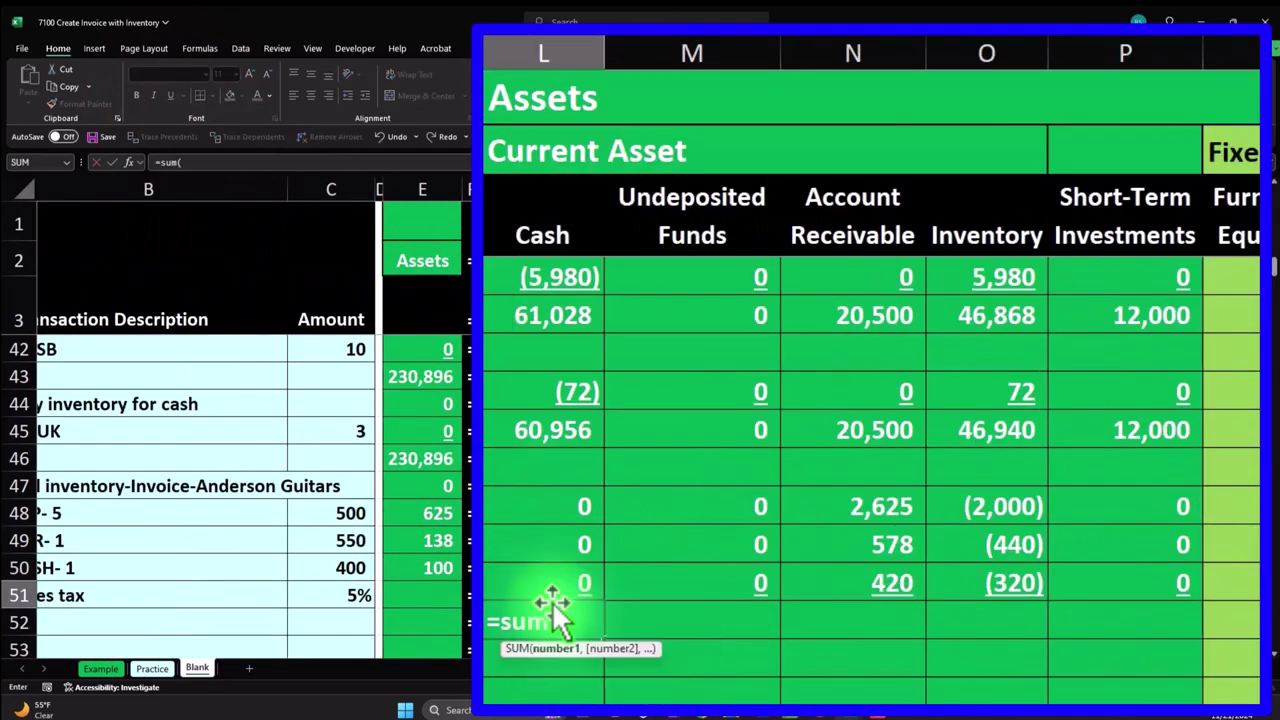
key(Up)
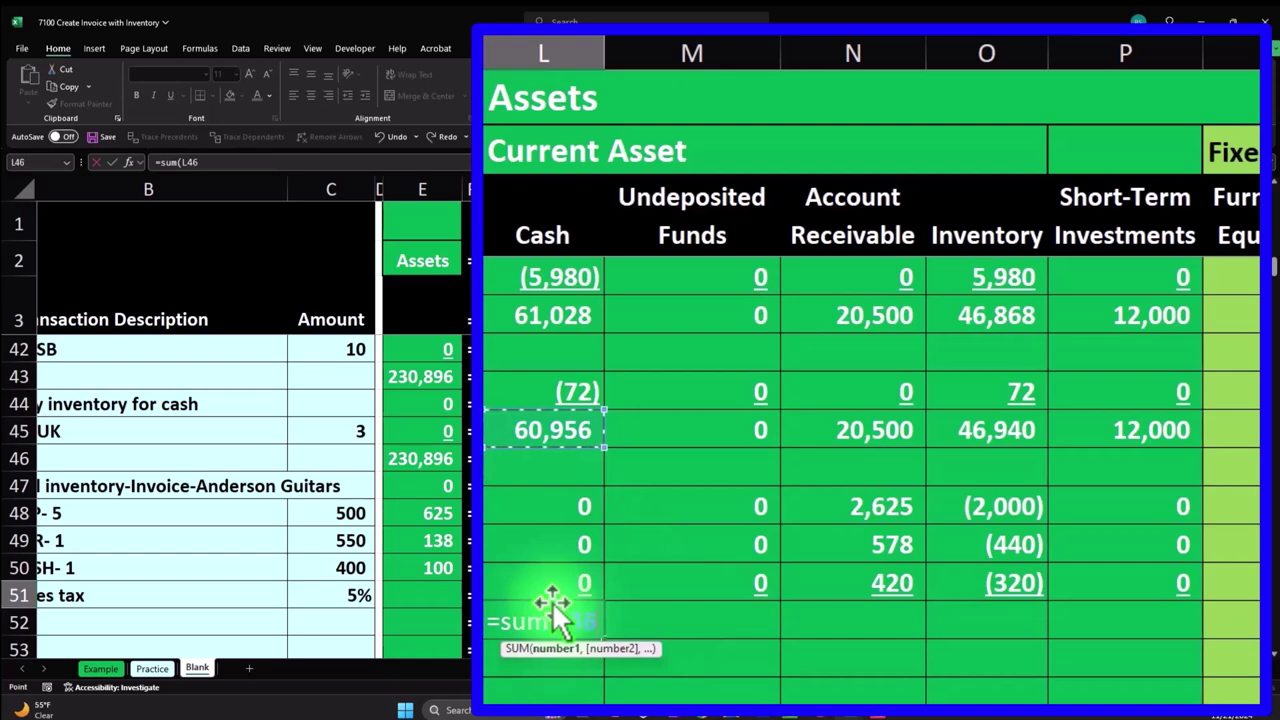
key(shift+Down)
key(shift+Down)
key(shift+Down)
key(shift+Down)
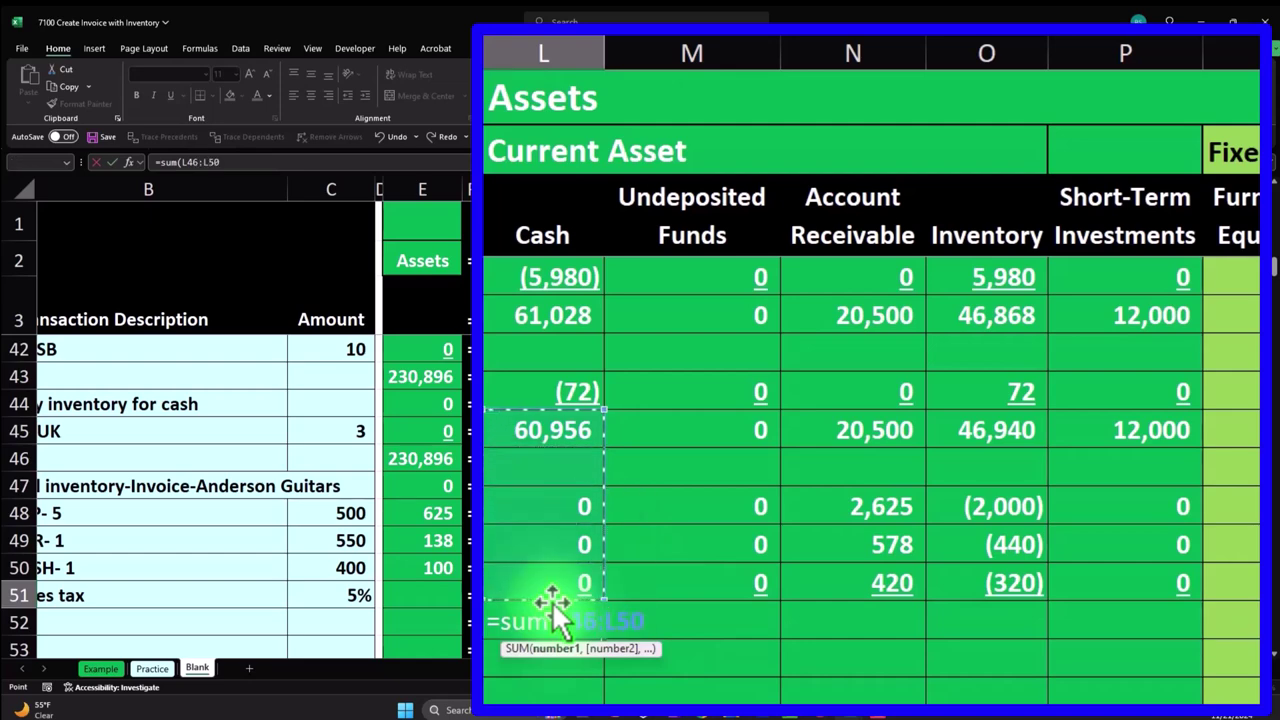
key(Return)
Copy the Cash balance formula from L51 across the remaining asset accounts in M51:R51 as formulas only
click(549, 620)
key(ctrl+c)
drag(860, 597, 1040, 606)
right_click(958, 640)
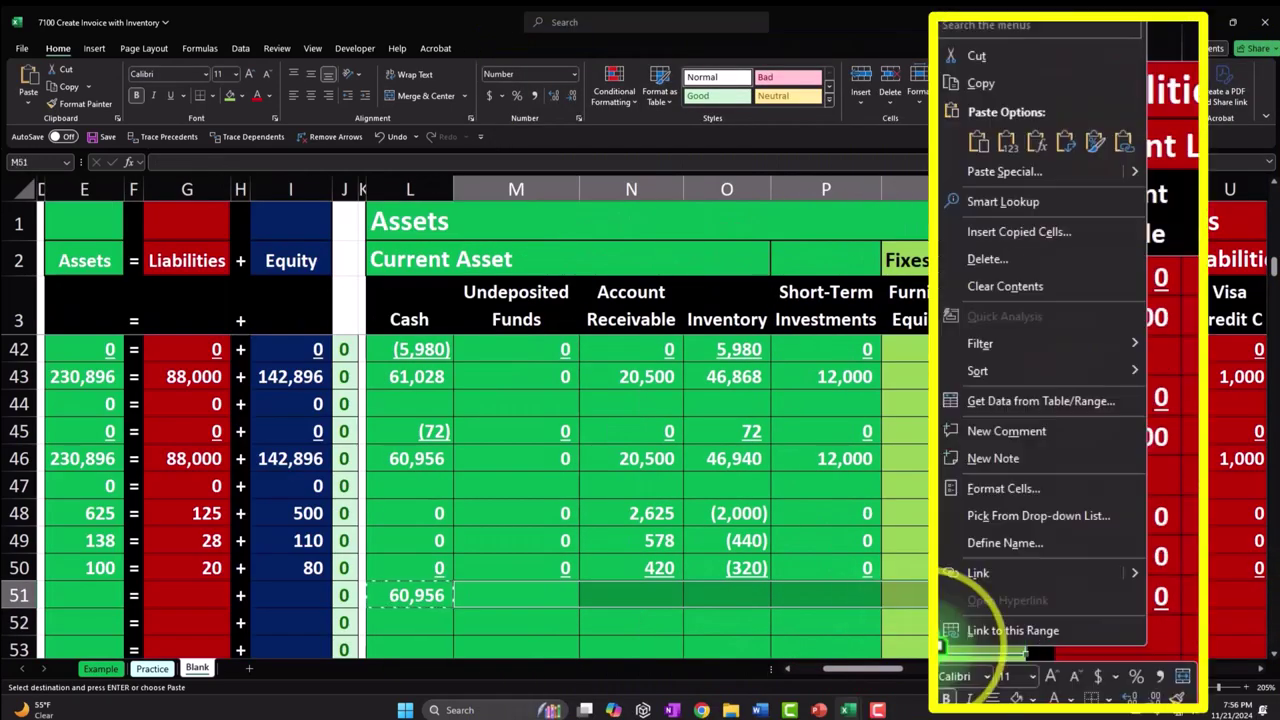
click(1037, 156)
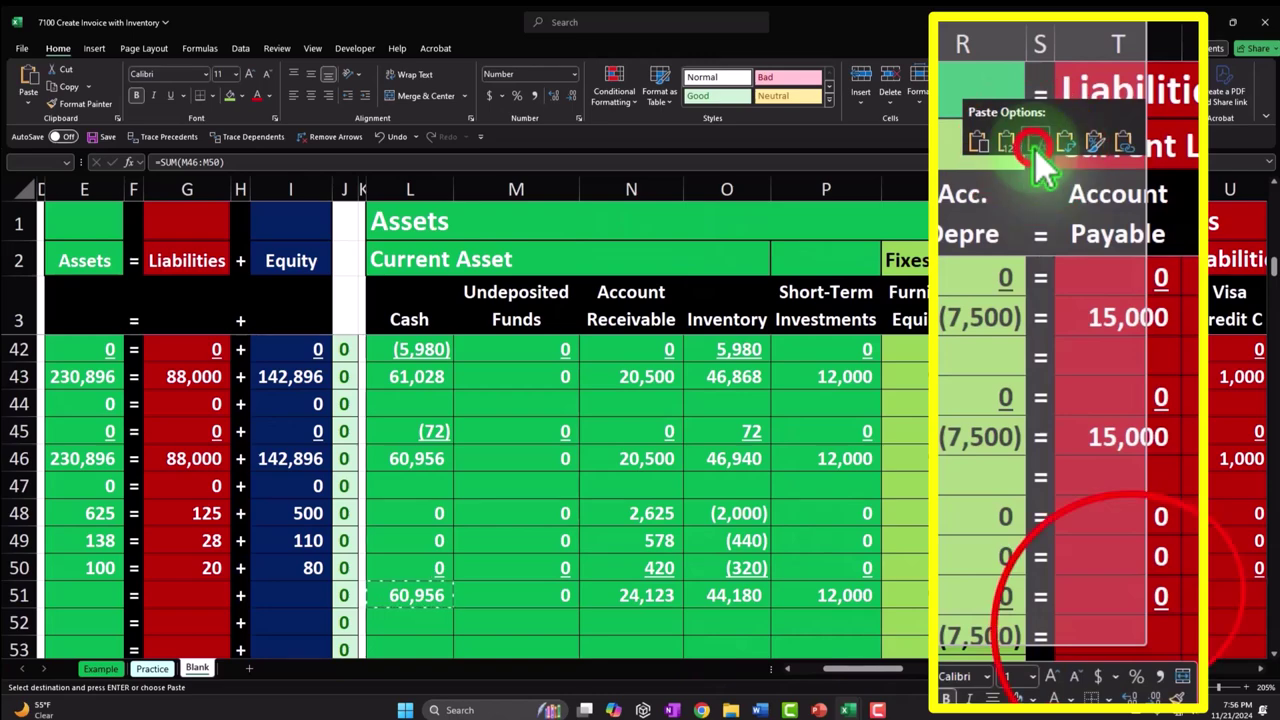
Paste the copied sum formula as formulas only into the liability cells T51:W51 and equity cells Y51:AI51
drag(1150, 595, 663, 591)
right_click(600, 594)
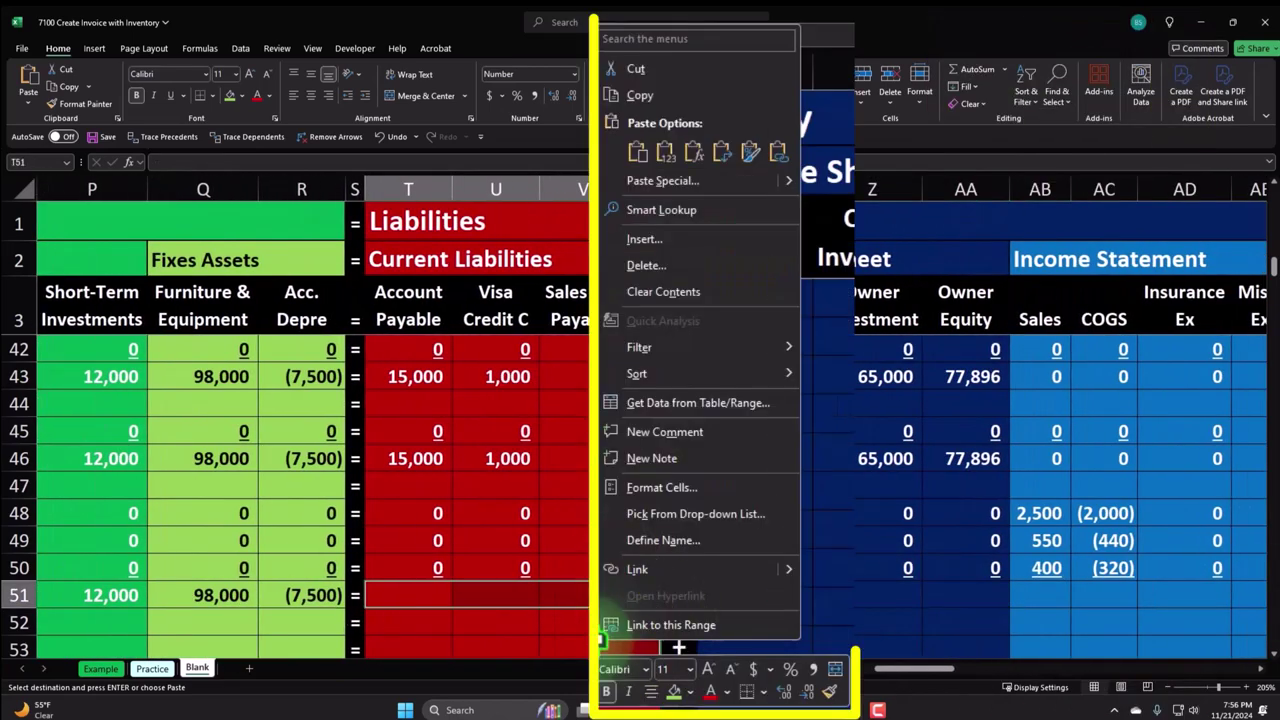
click(690, 152)
drag(818, 596, 1210, 600)
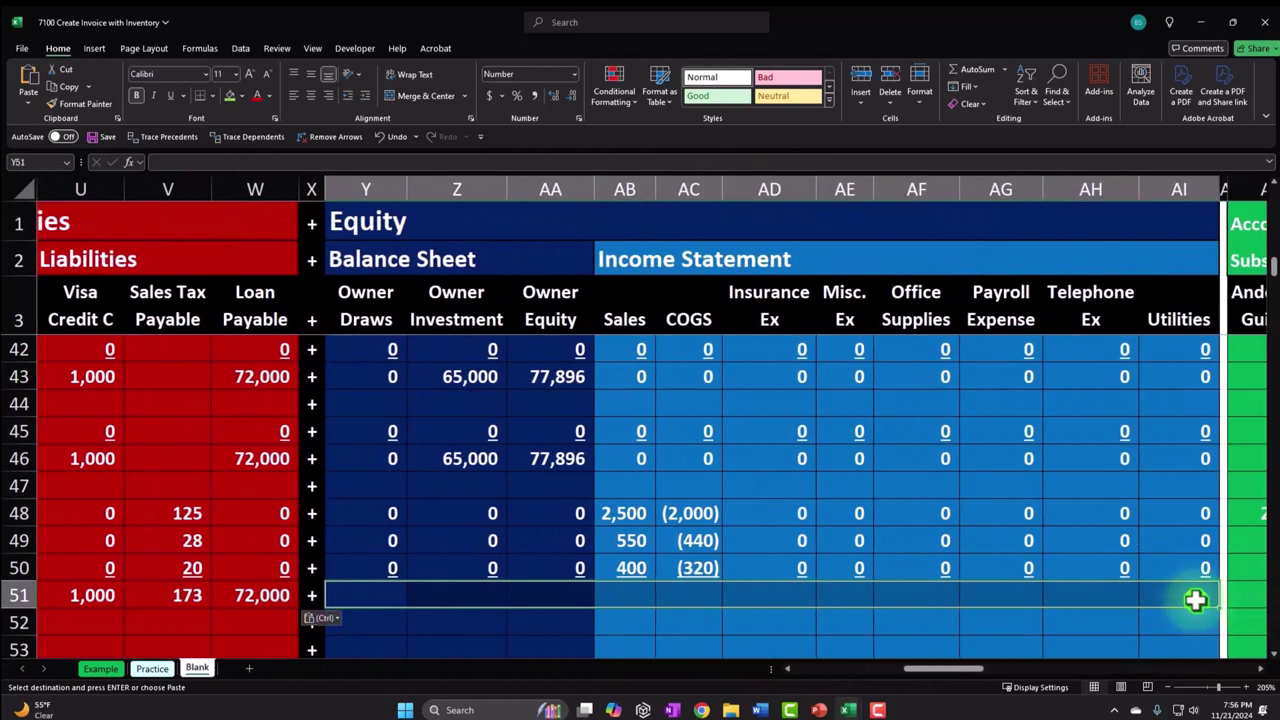
right_click(1196, 598)
click(1090, 140)
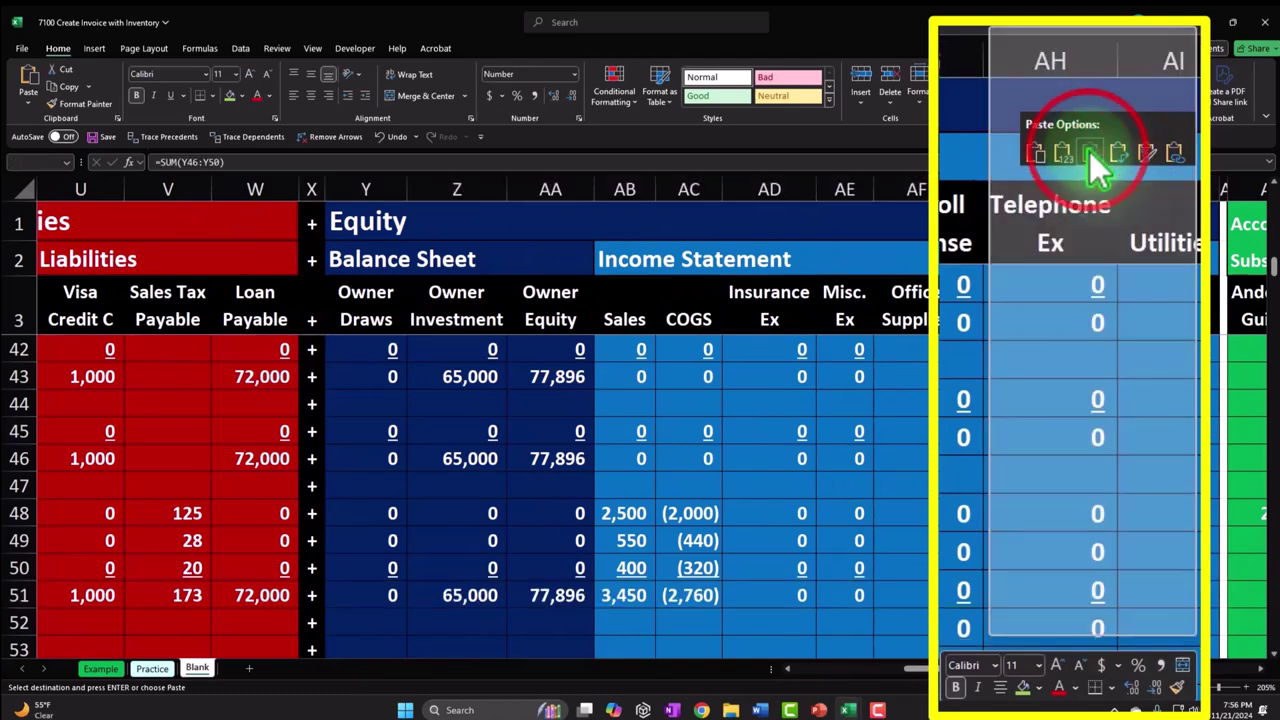
Extend the Assets, Liabilities and Equity total formulas in columns E, G and I from row 50 down to row 51
key(Left)
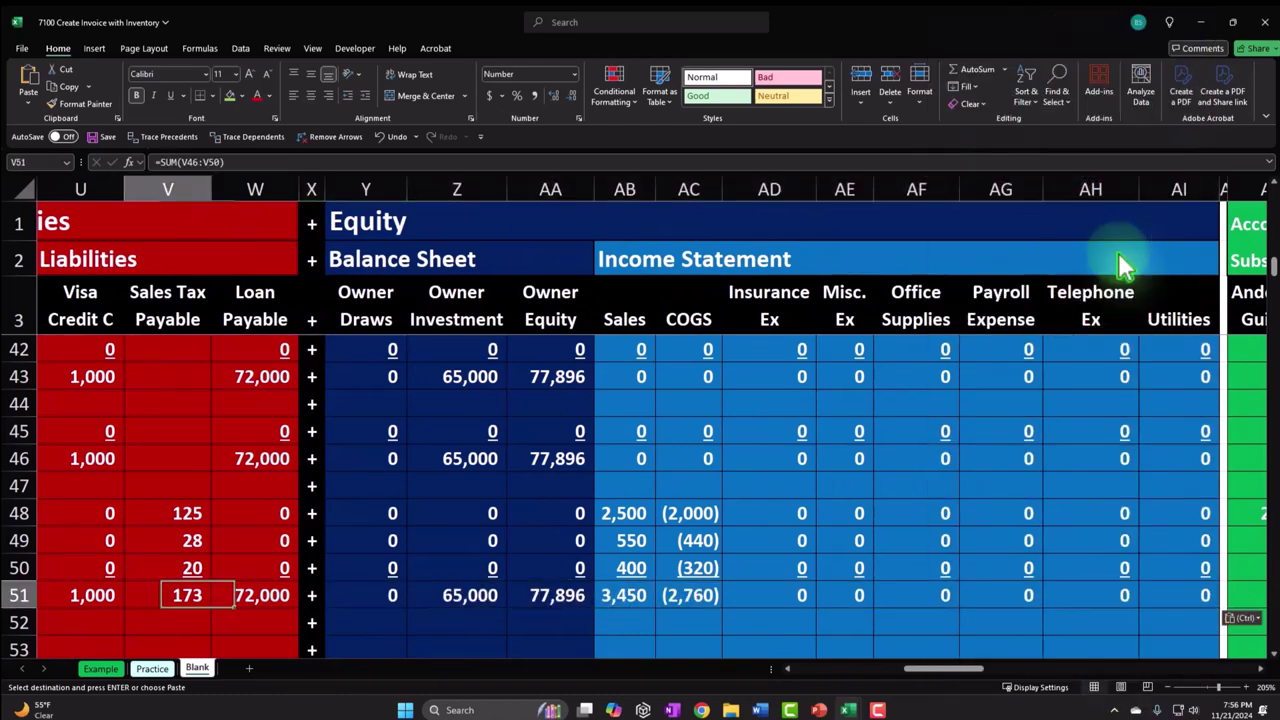
key(Left)
key(Left)
key(Left)
key(Left)
key(Left)
key(Left)
key(Left)
key(Left)
key(Left)
key(Left)
key(Left)
key(Left)
key(Left)
key(Left)
key(Left)
key(Left)
key(Left)
key(Left)
key(Left)
key(Left)
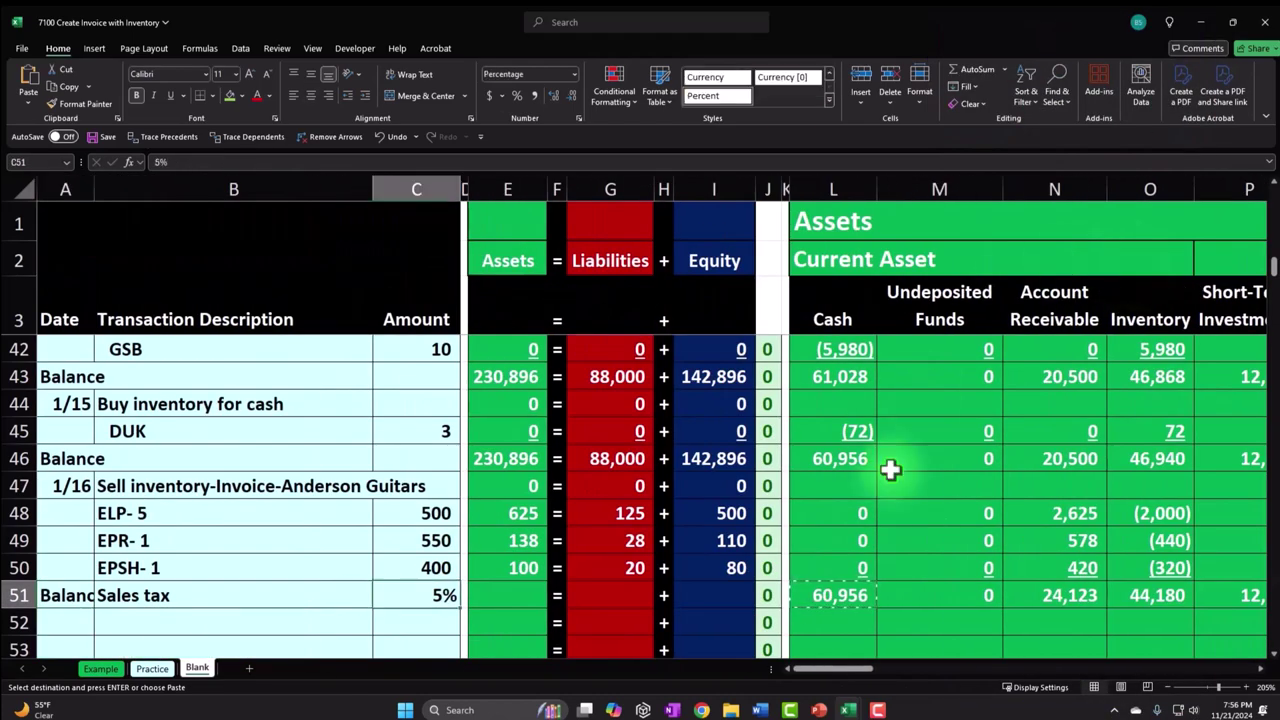
click(520, 567)
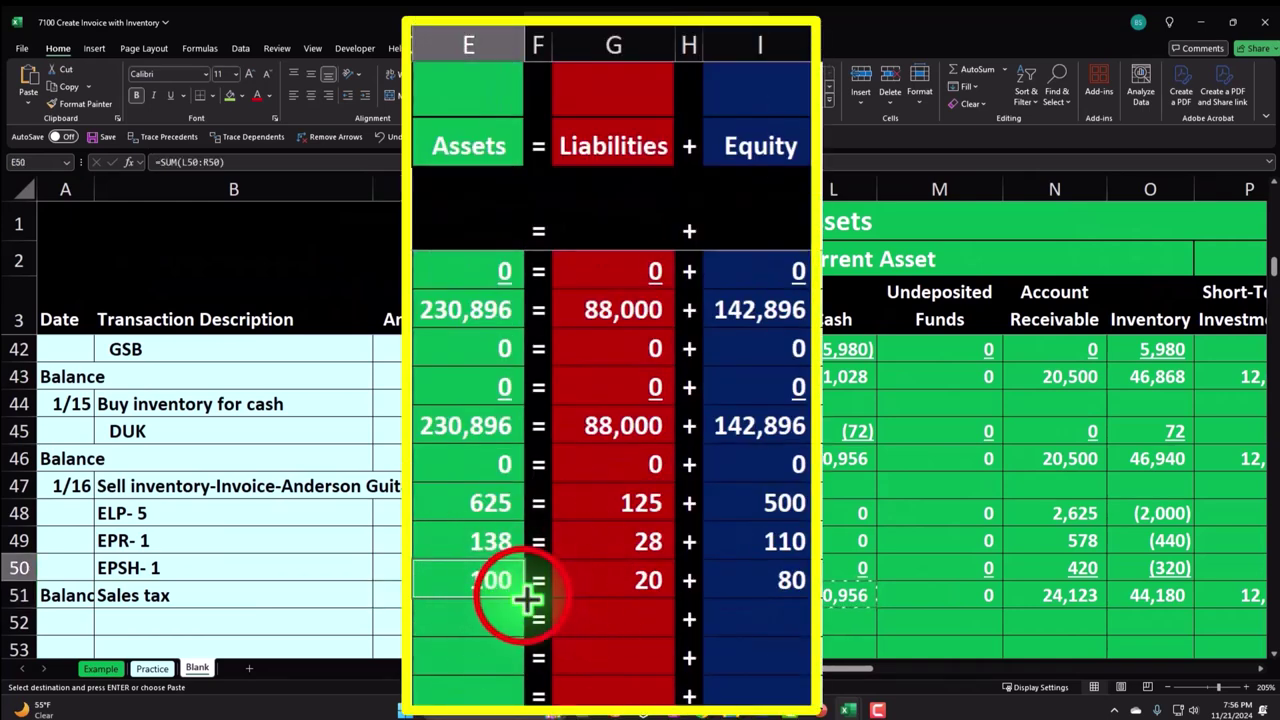
click(523, 619)
key(ctrl+v)
click(663, 583)
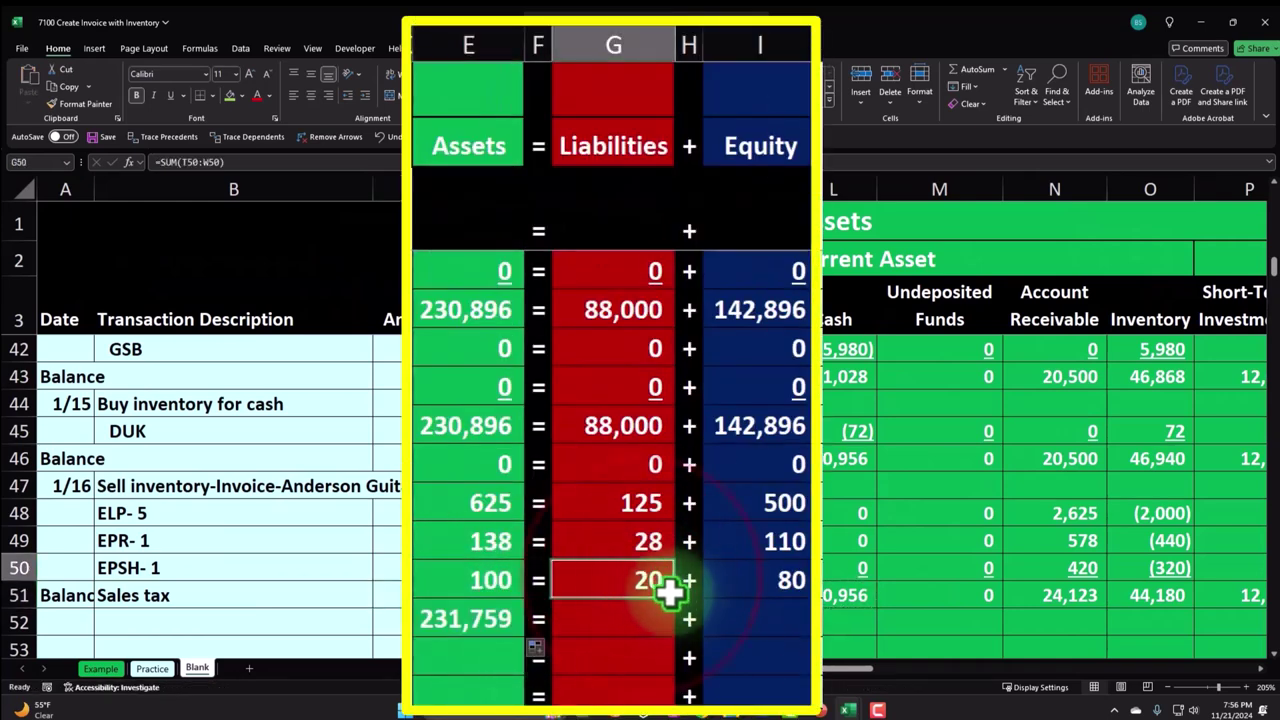
drag(680, 632, 680, 630)
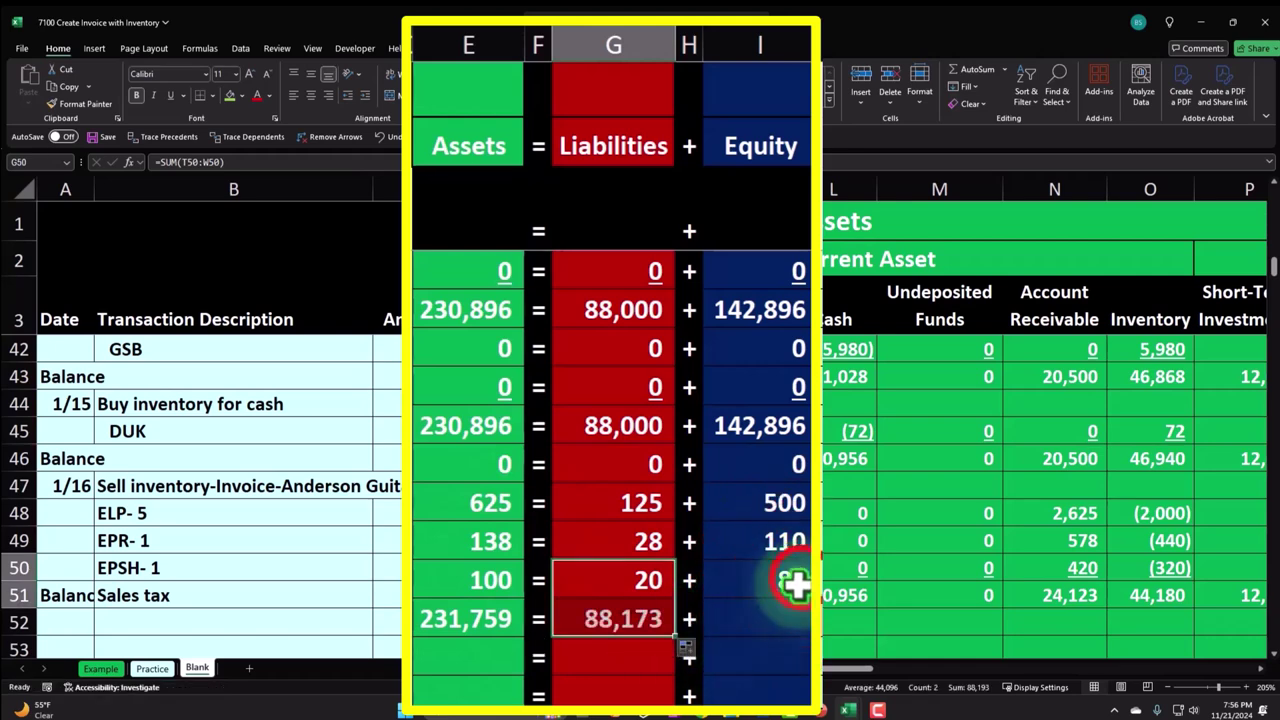
click(792, 582)
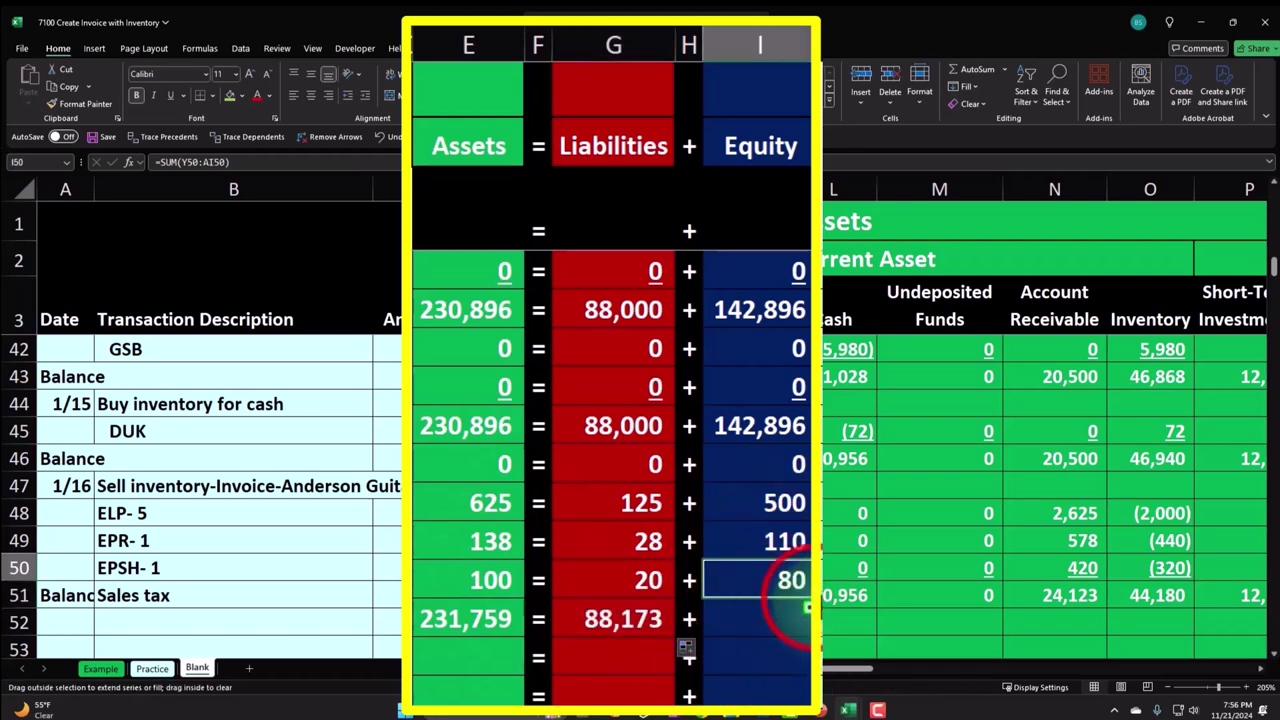
drag(805, 598, 803, 638)
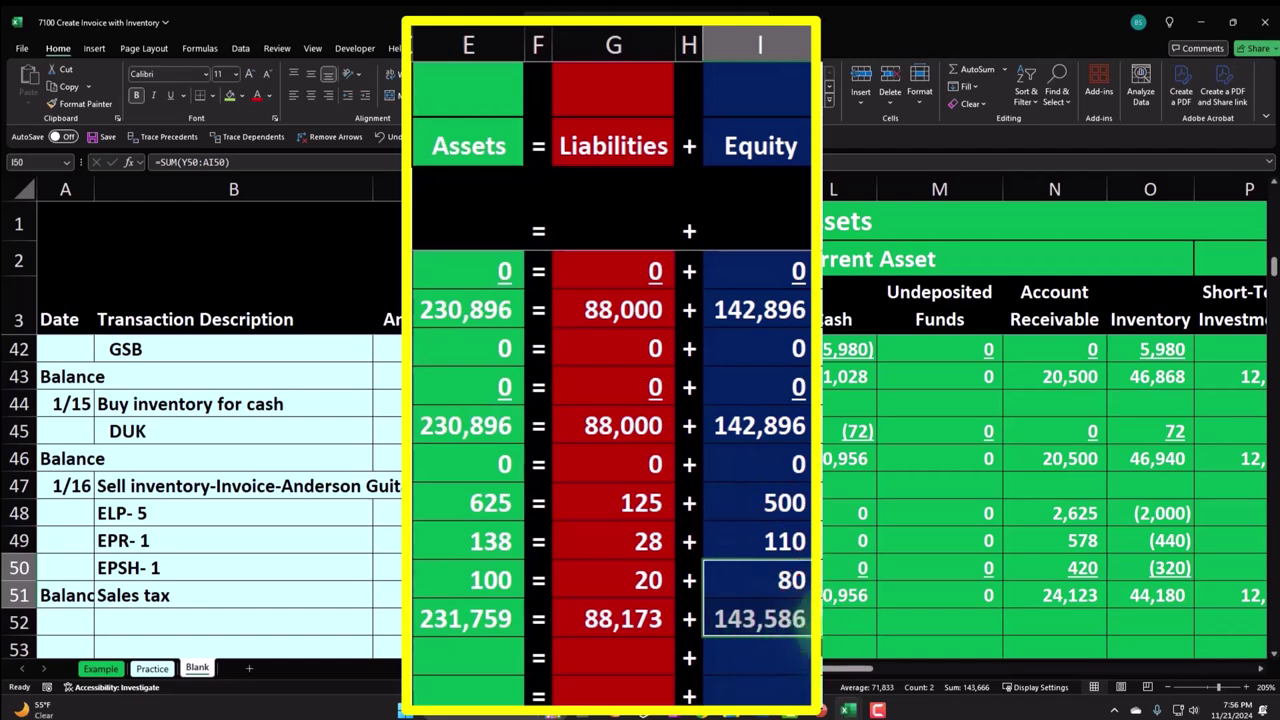
Review the row 51 balances across the asset, liability and owner equity accounts
click(816, 595)
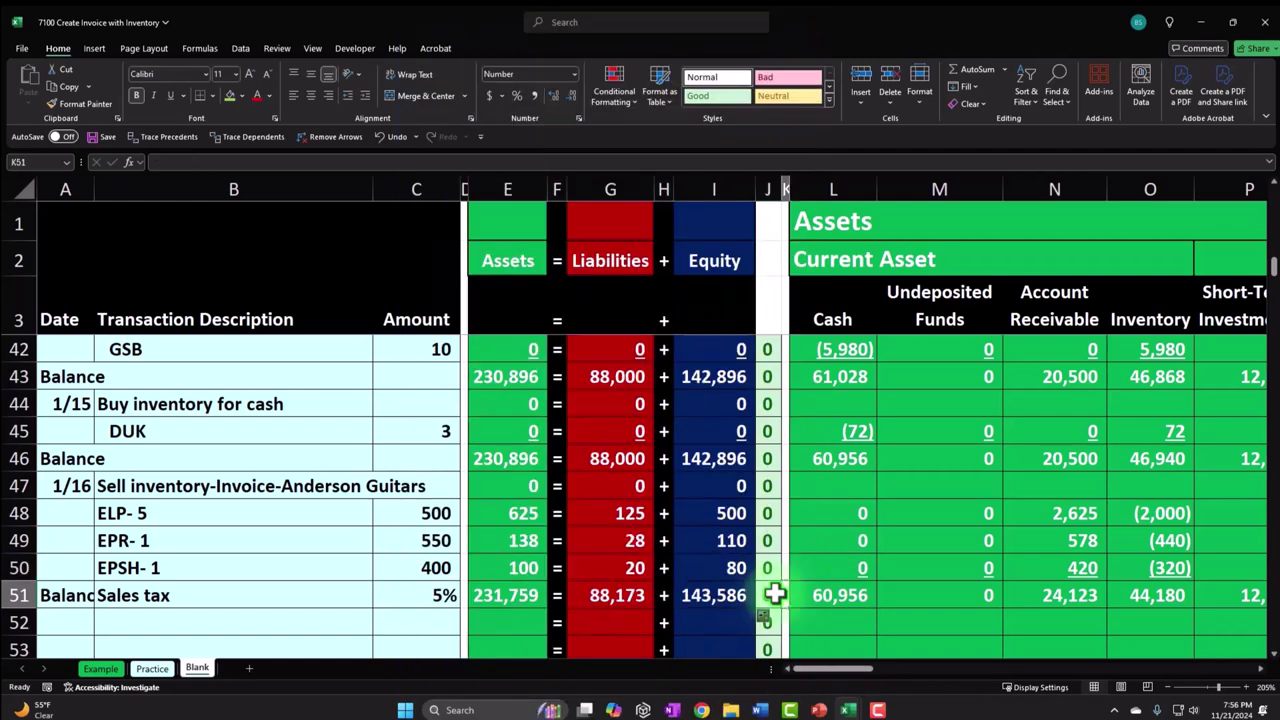
scroll(775, 595, right, 2)
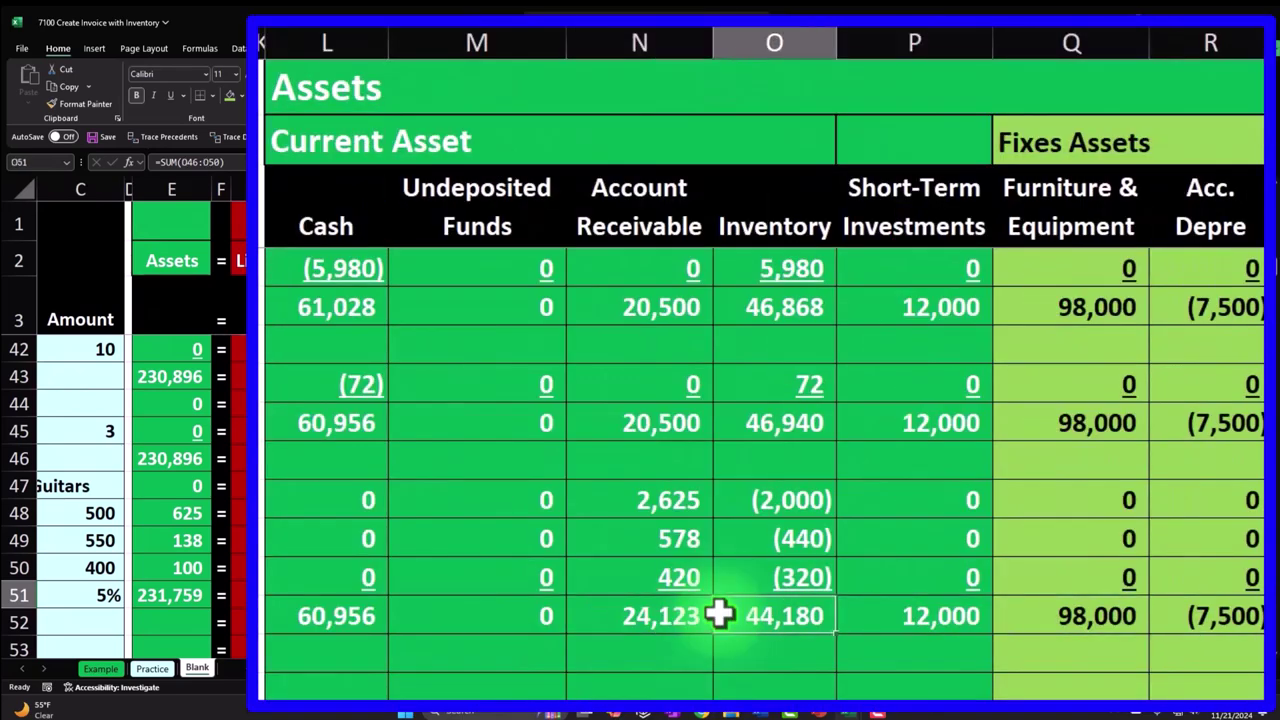
key(Right)
key(Right)
key(Right)
key(Right)
key(Right)
key(Right)
key(Right)
key(Right)
key(Right)
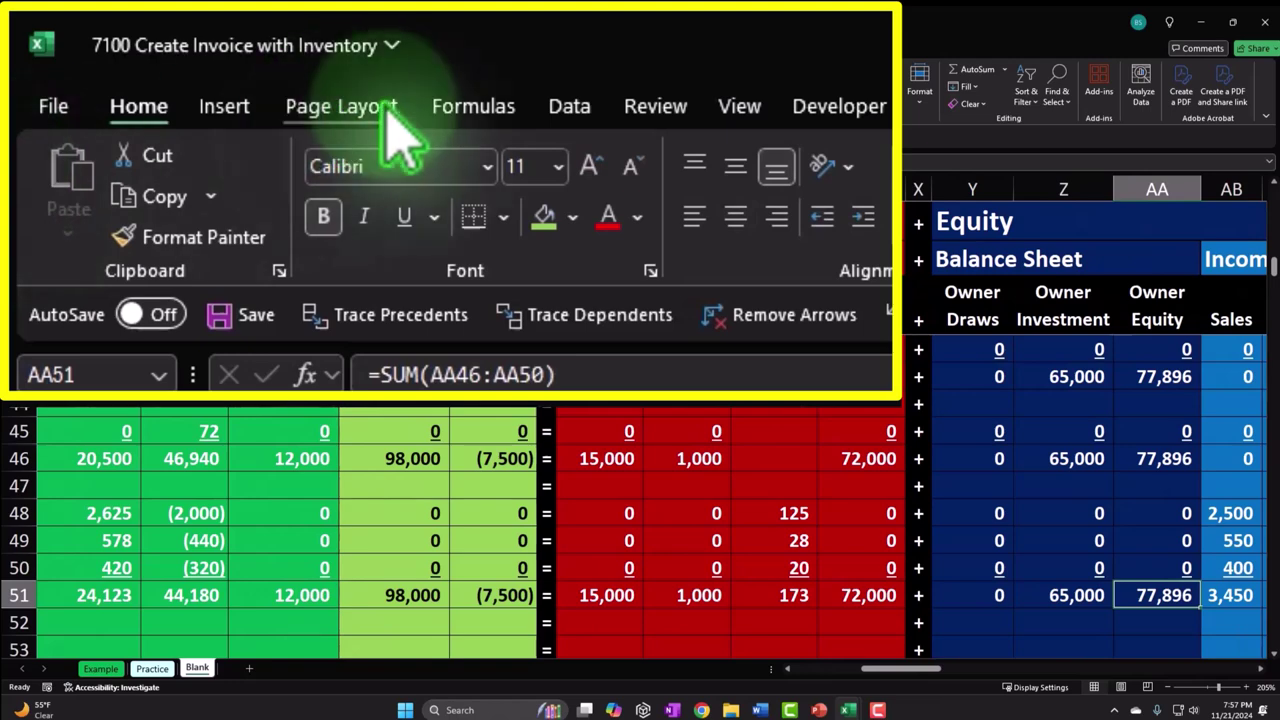
Unfreeze the worksheet panes and select the Short-Term Investments balance in P51
click(733, 106)
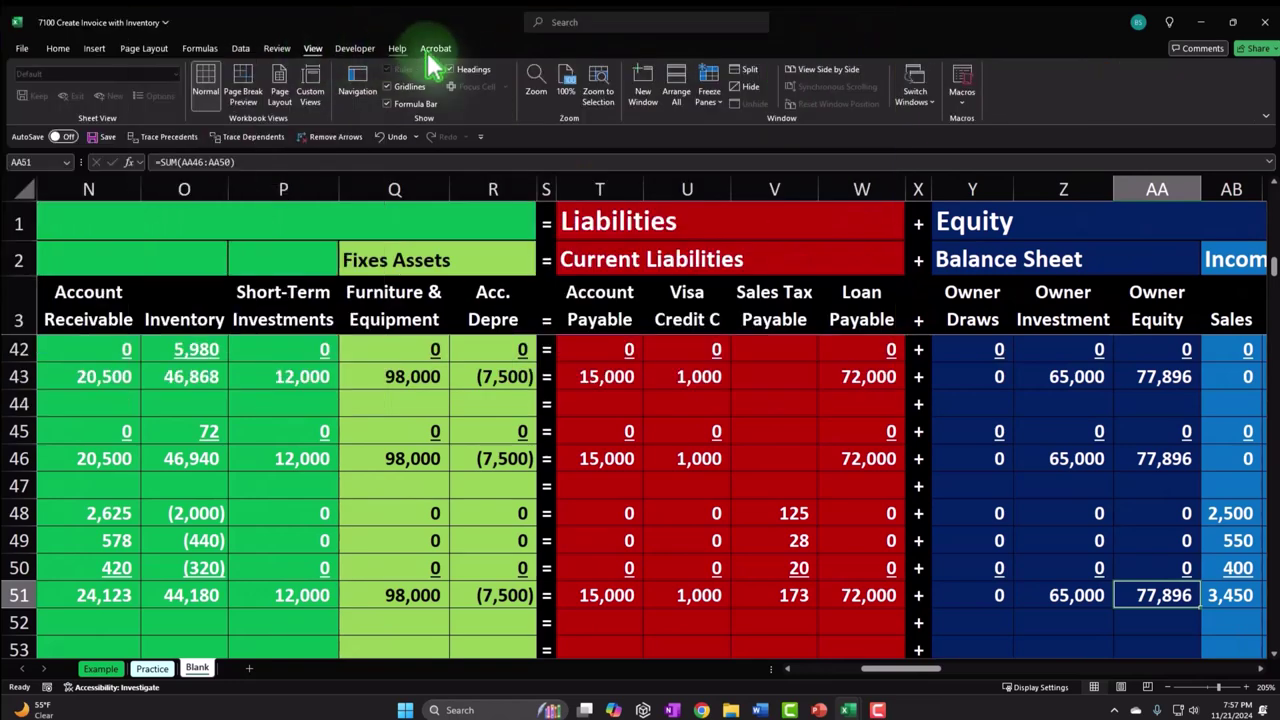
click(832, 180)
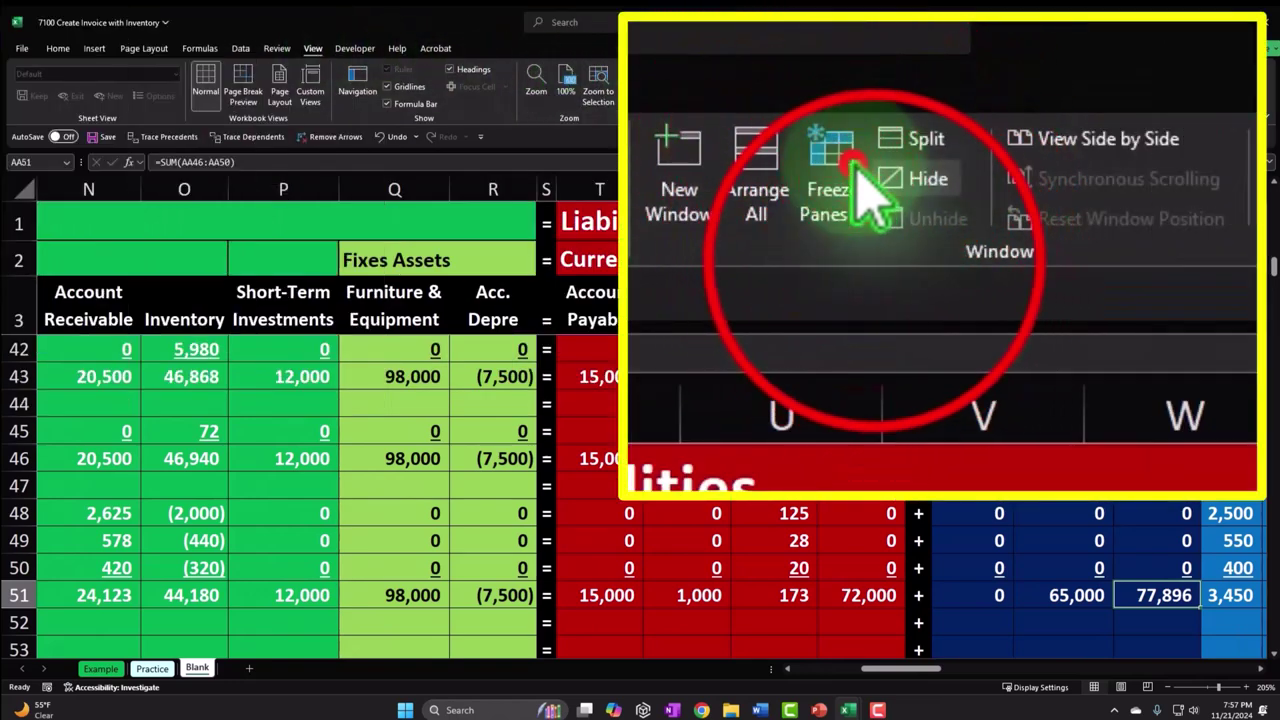
click(880, 252)
scroll(525, 388, down, 10)
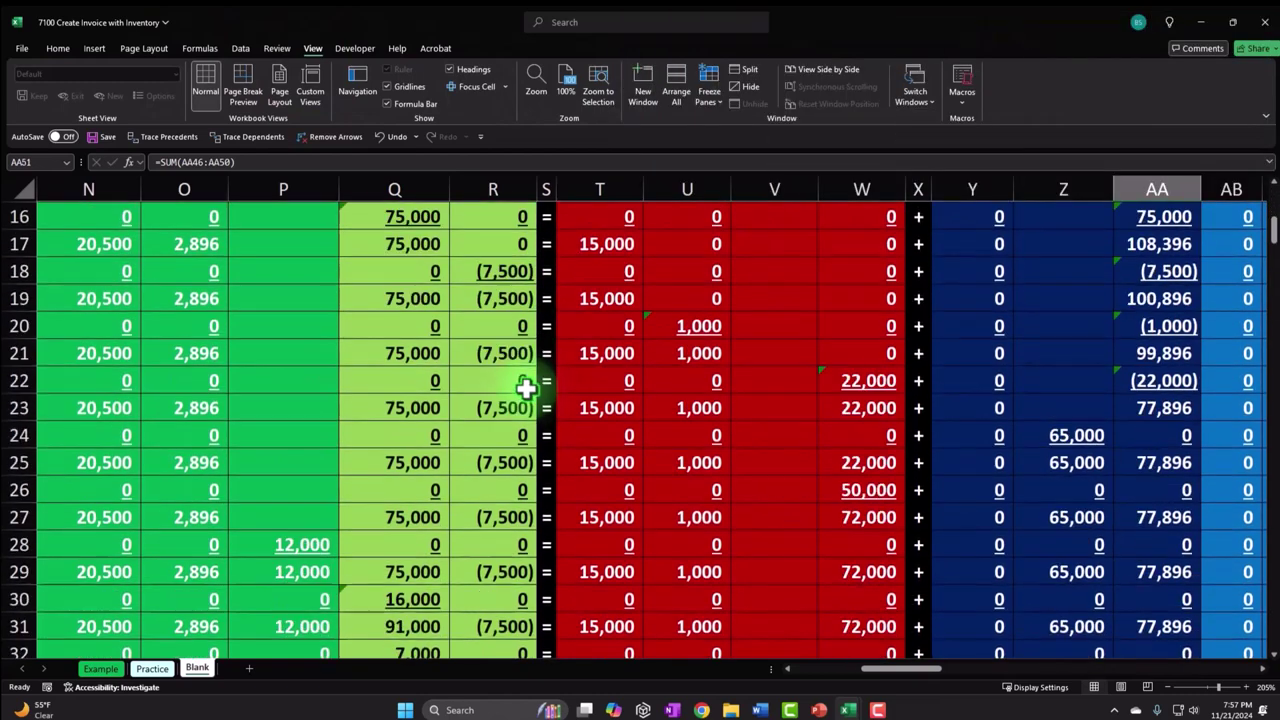
scroll(525, 388, down, 3)
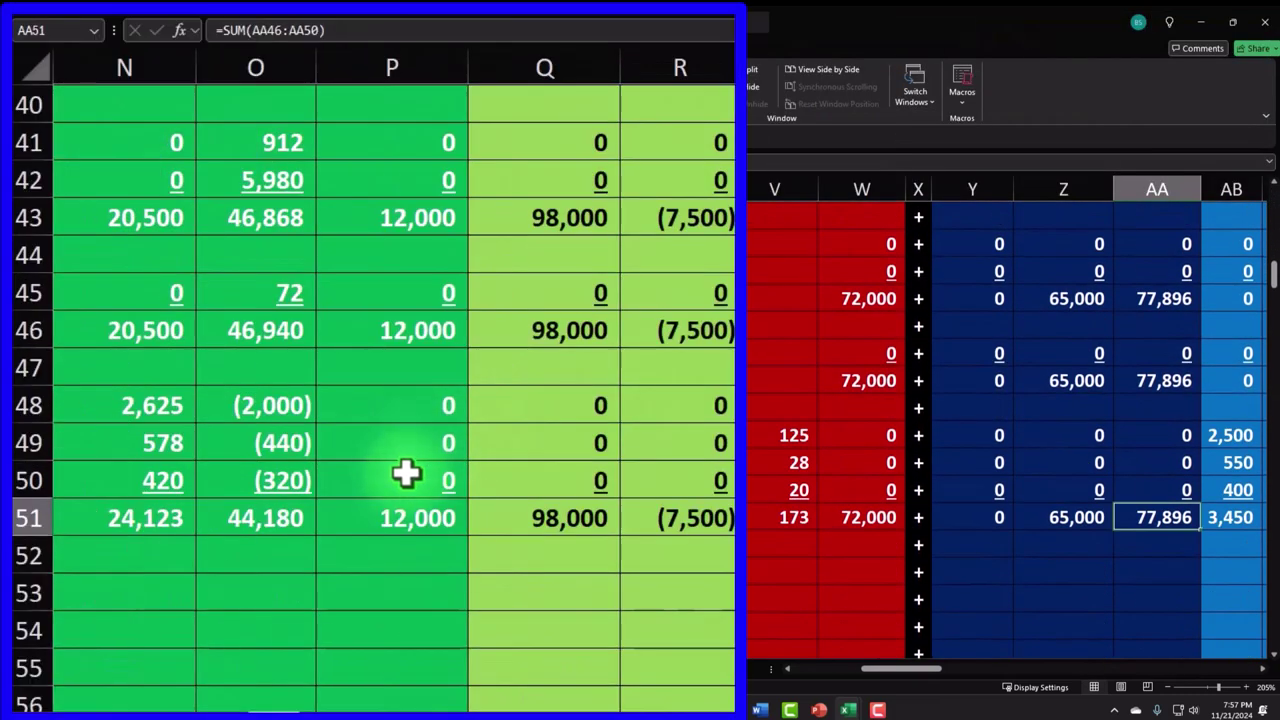
click(258, 517)
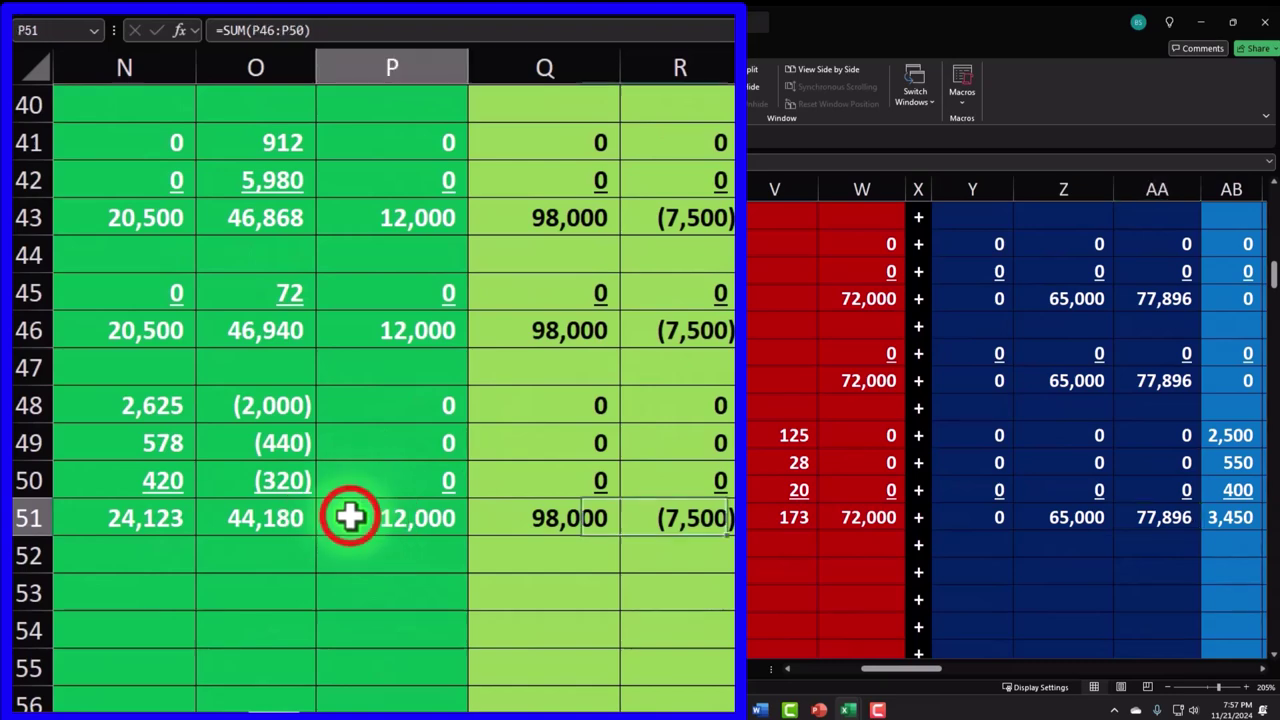
scroll(360, 498, up, 1)
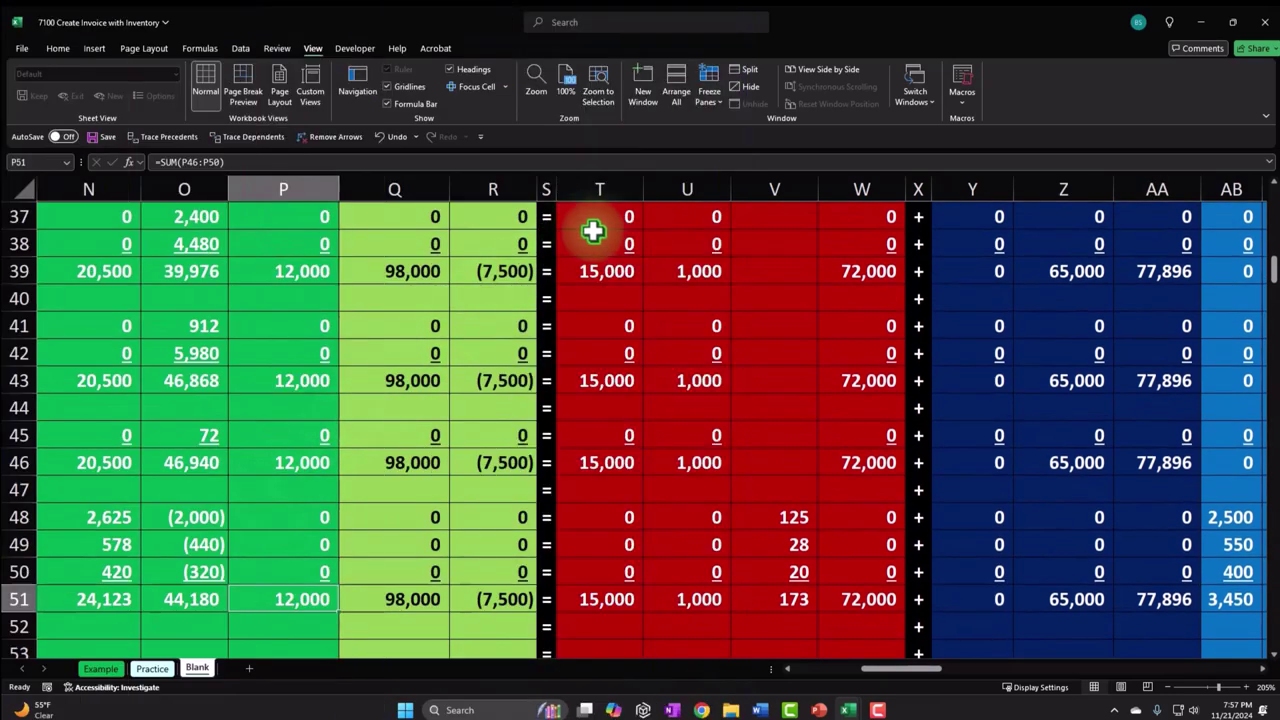
Split the worksheet panes at P51 and select the Sales Tax Payable header in V3 above the row 51 balances
click(745, 70)
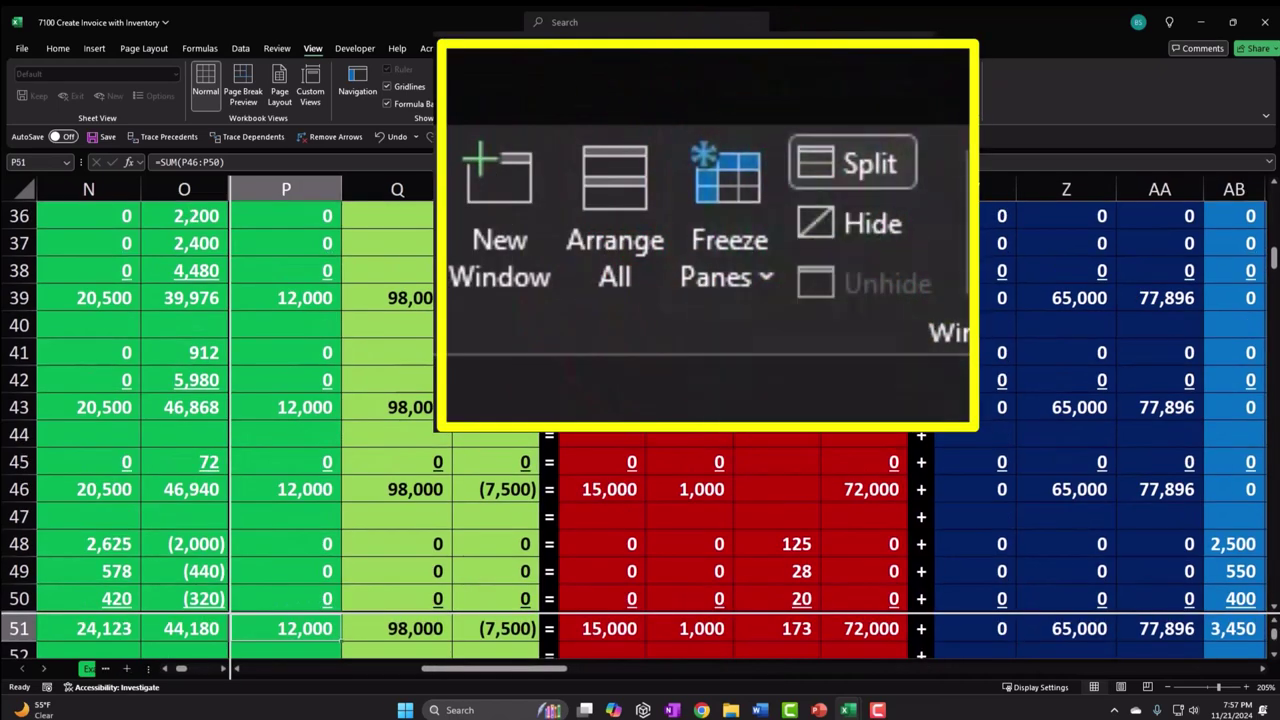
click(691, 434)
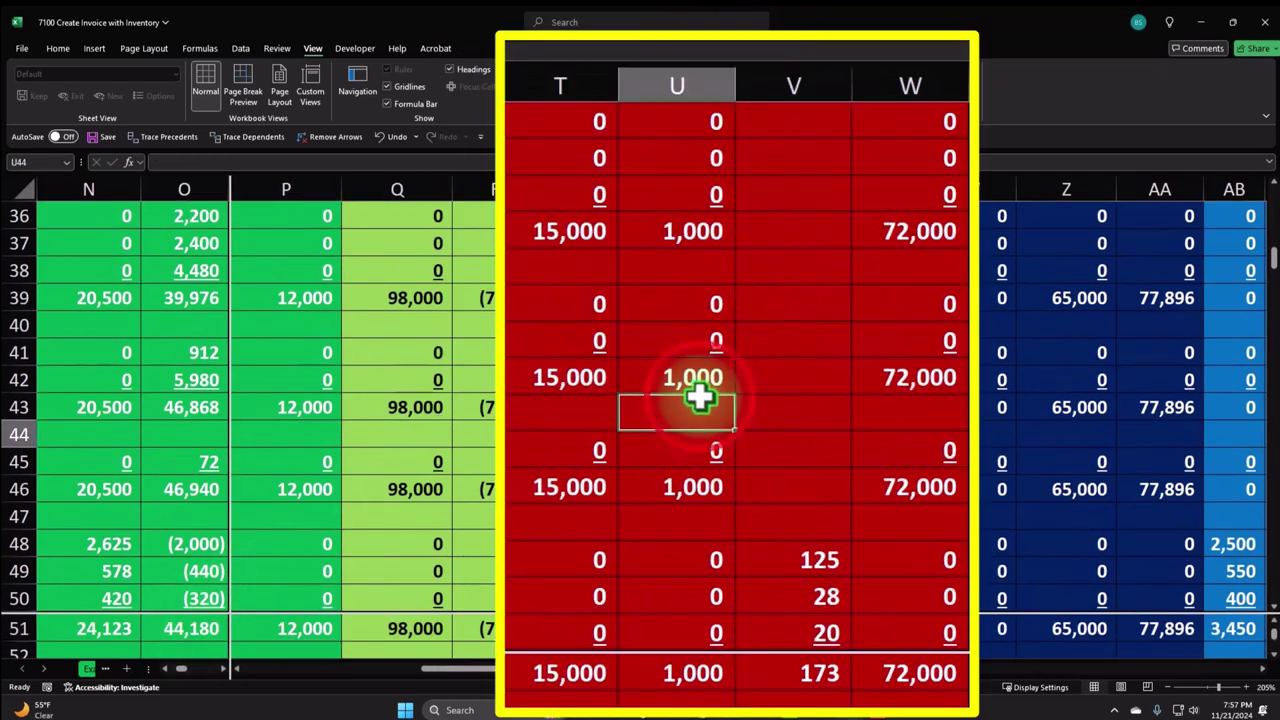
scroll(705, 405, up, 12)
click(813, 238)
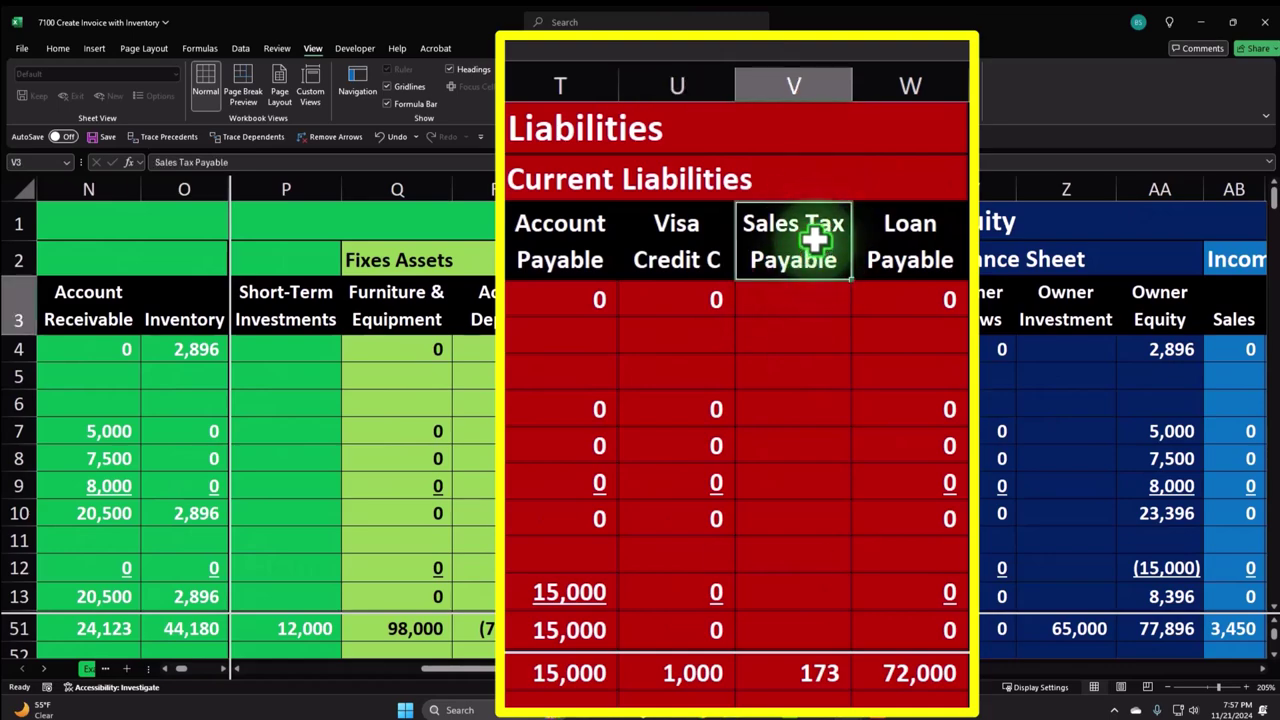
Review the income statement and subsidiary ledger columns, ending on the inventory subsidiary ledger total in AS1
key(Right)
key(Right)
key(Right)
key(Right)
key(Right)
key(Right)
key(Right)
key(Right)
key(Right)
key(Right)
key(Right)
key(Right)
key(Right)
key(Right)
key(Right)
key(Right)
key(Right)
key(Right)
key(Right)
key(Right)
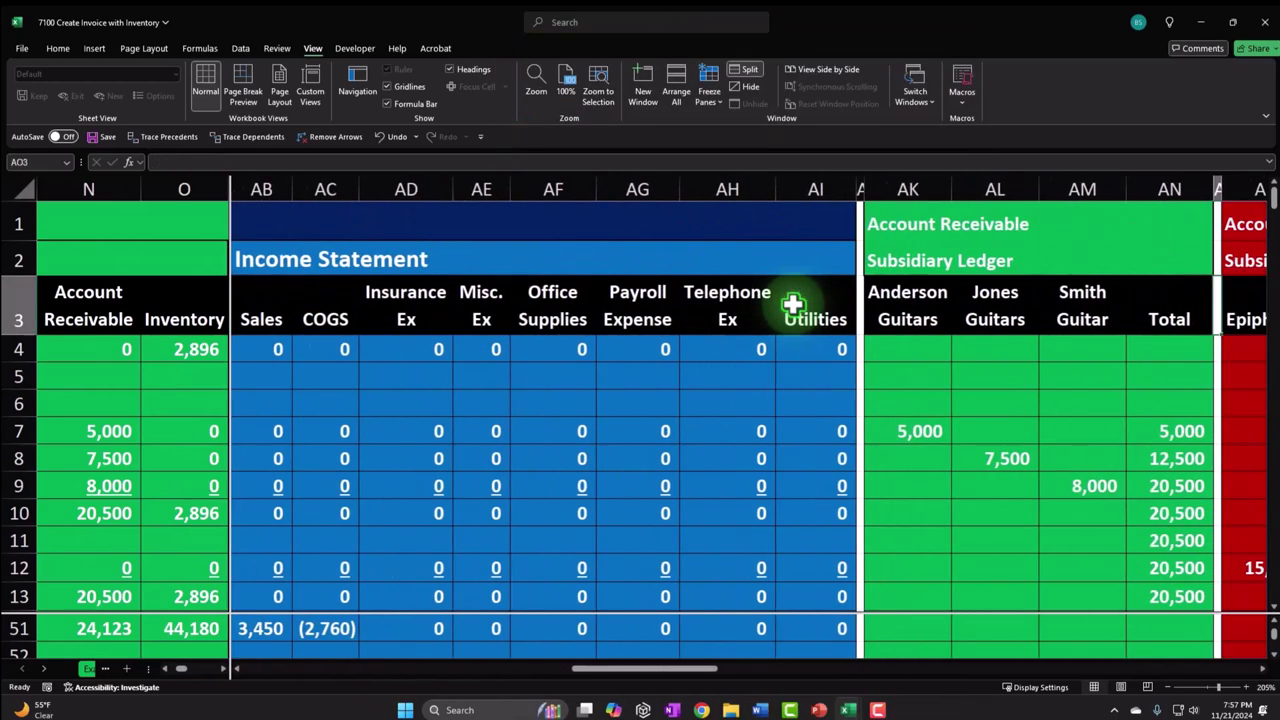
key(Right)
key(Right)
key(Right)
key(Right)
key(Right)
key(Up)
key(Up)
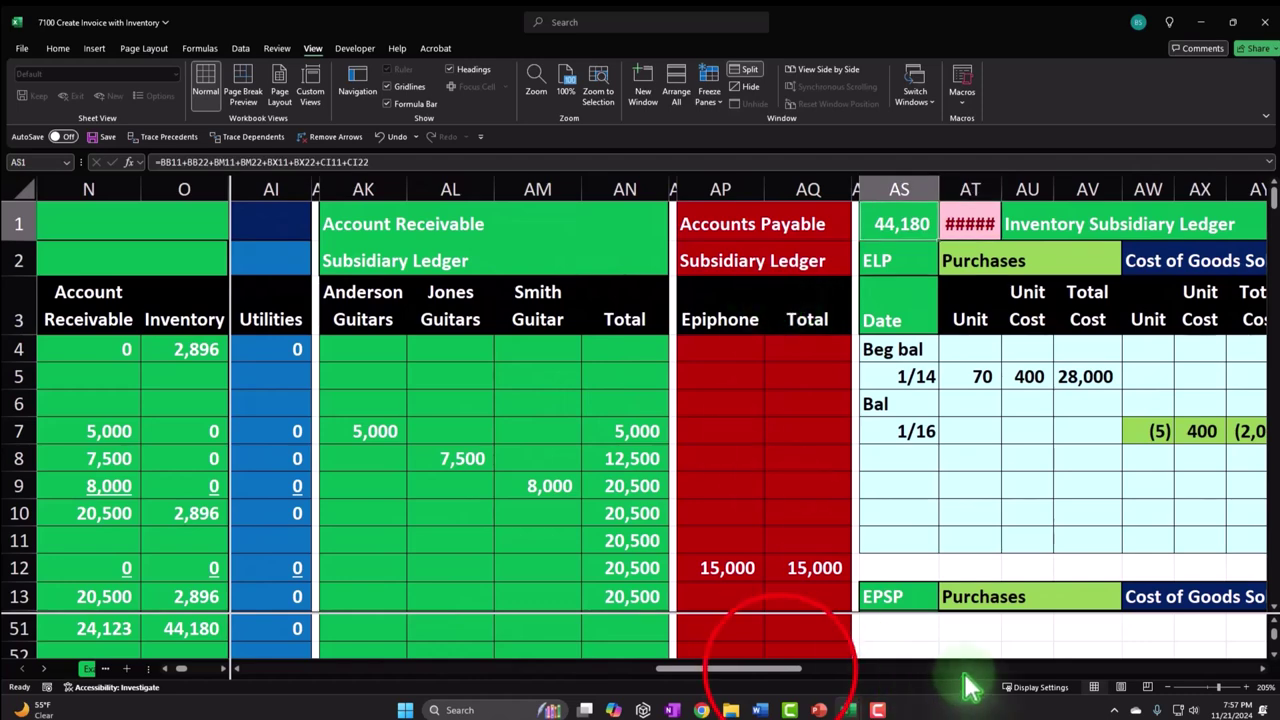
drag(777, 670, 852, 677)
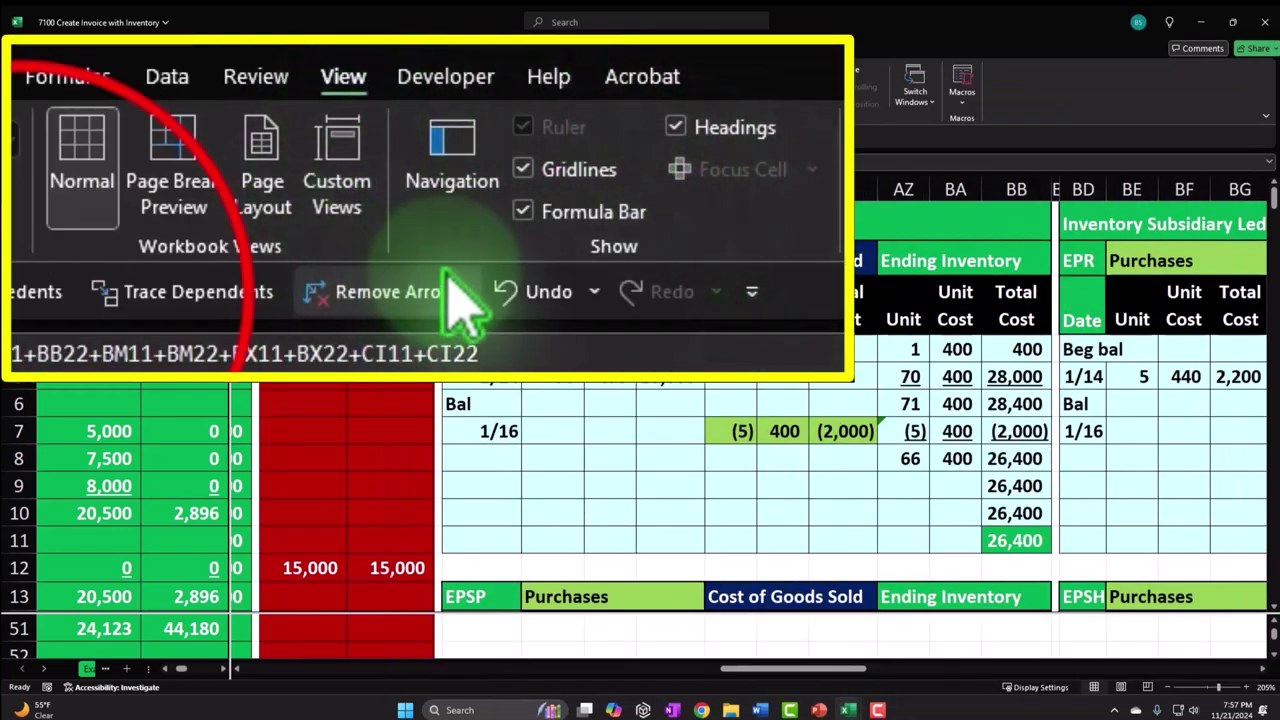
Trace the precedents of the inventory ledger total in AS1 and remove the tracing arrows
click(165, 136)
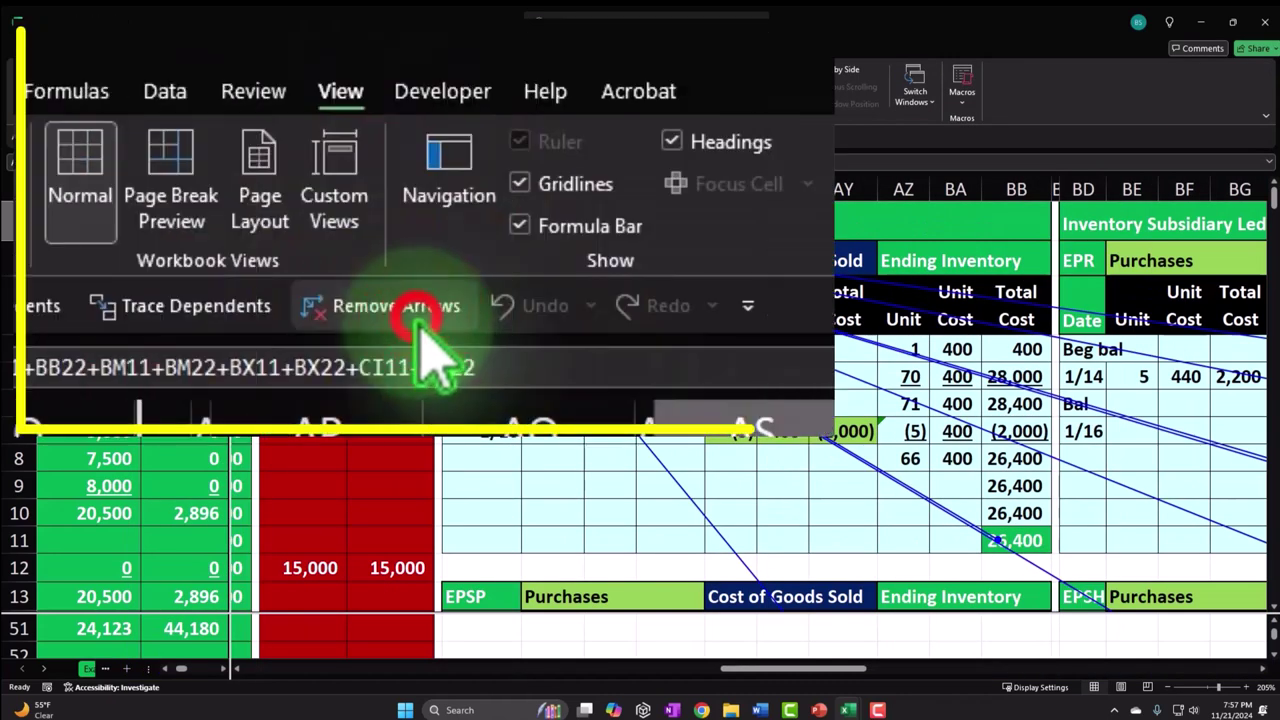
click(418, 318)
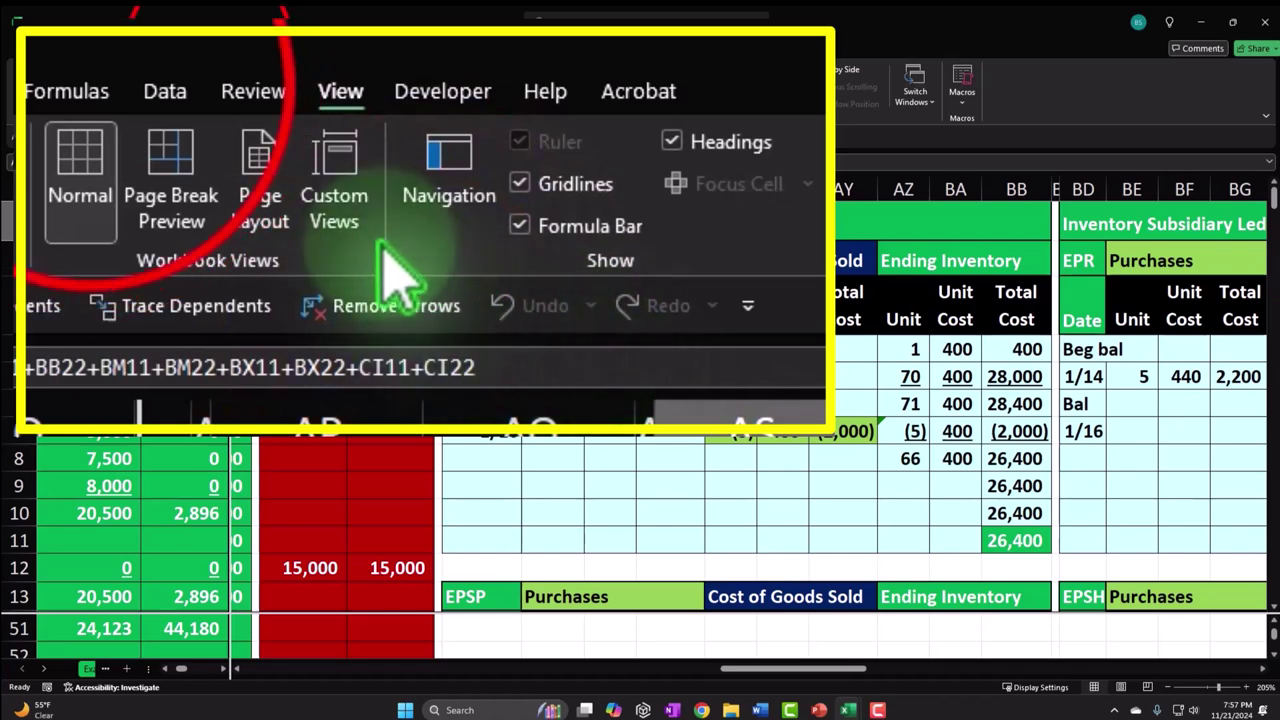
click(203, 48)
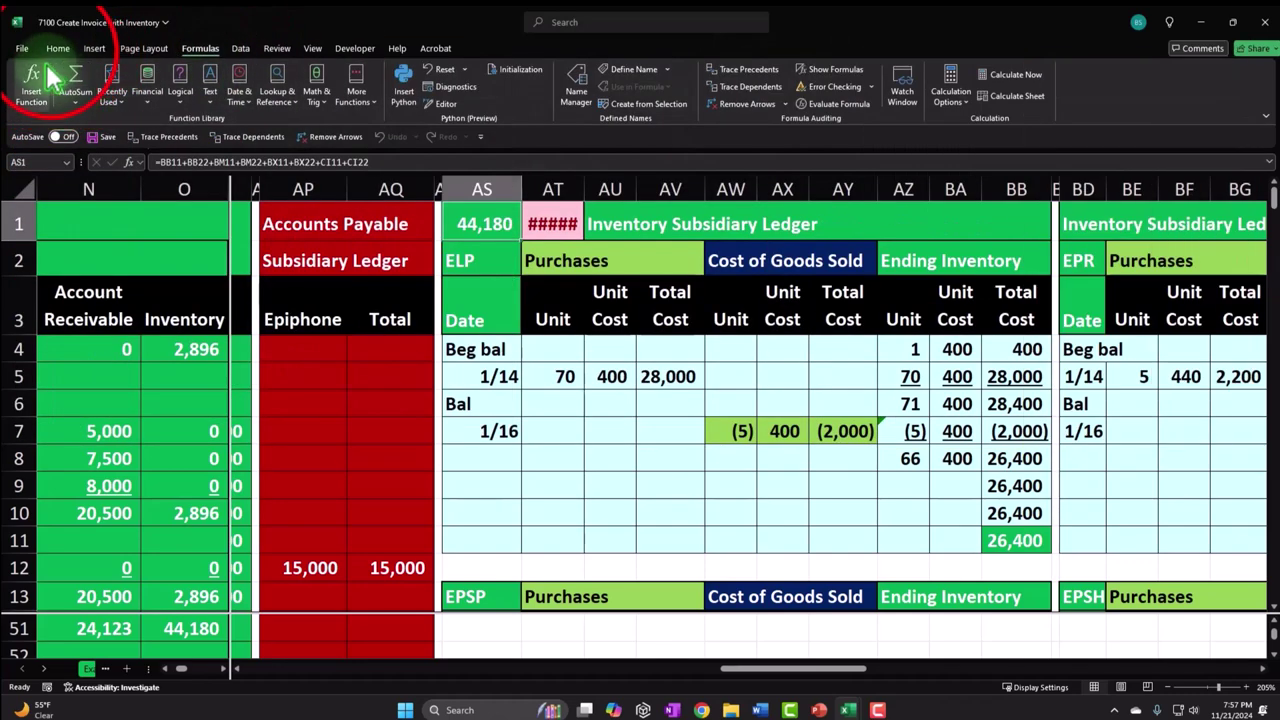
click(57, 48)
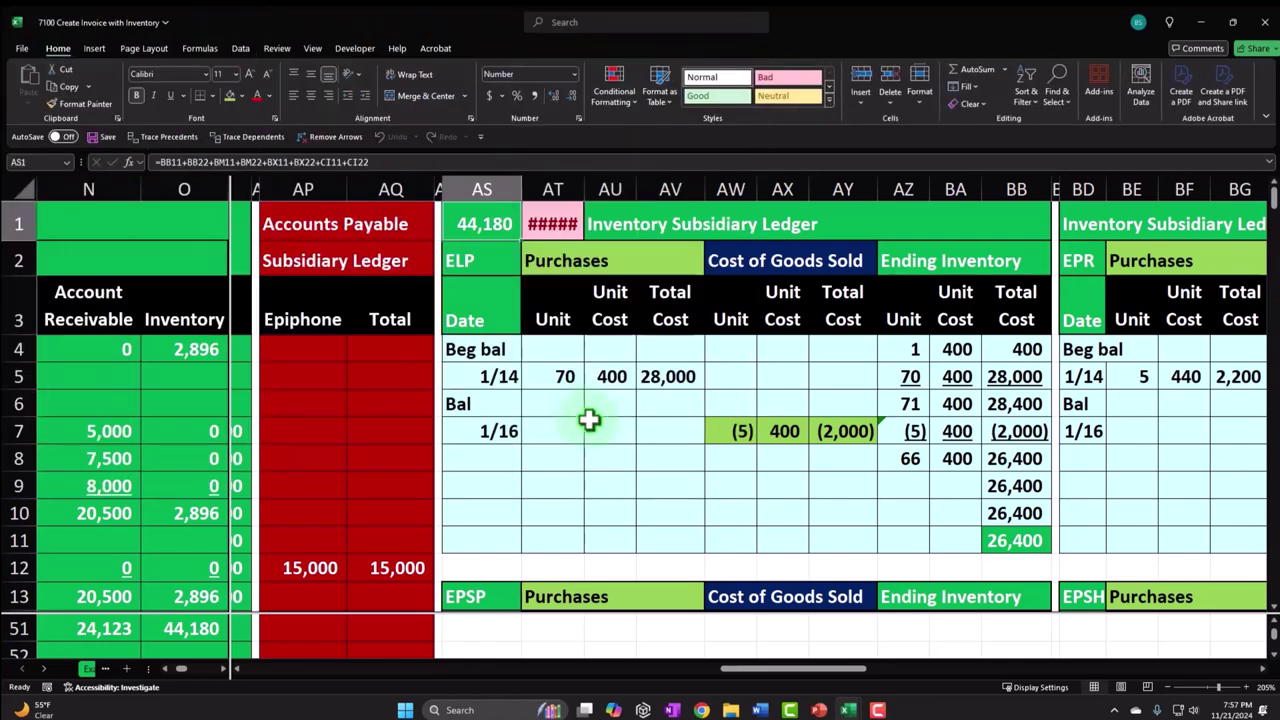
Change the inventory check formula in AT1 to =AS1-O51
click(552, 224)
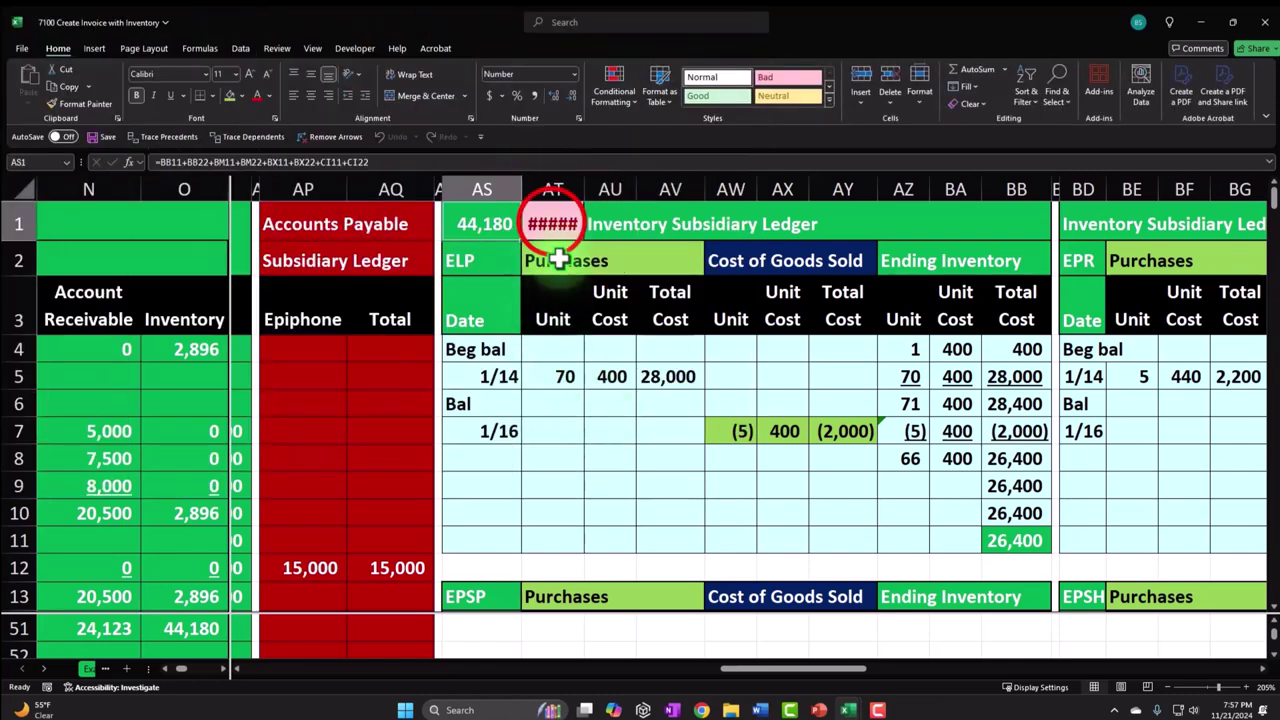
double_click(497, 121)
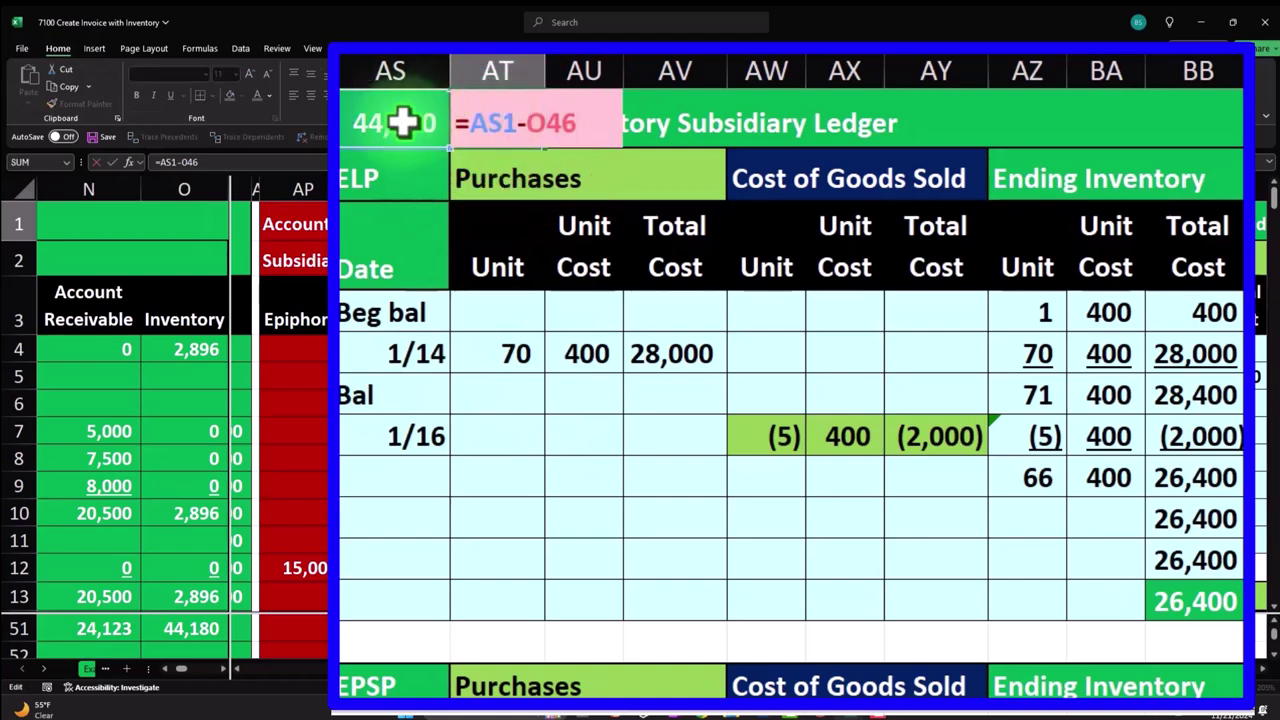
key(BackSpace)
key(BackSpace)
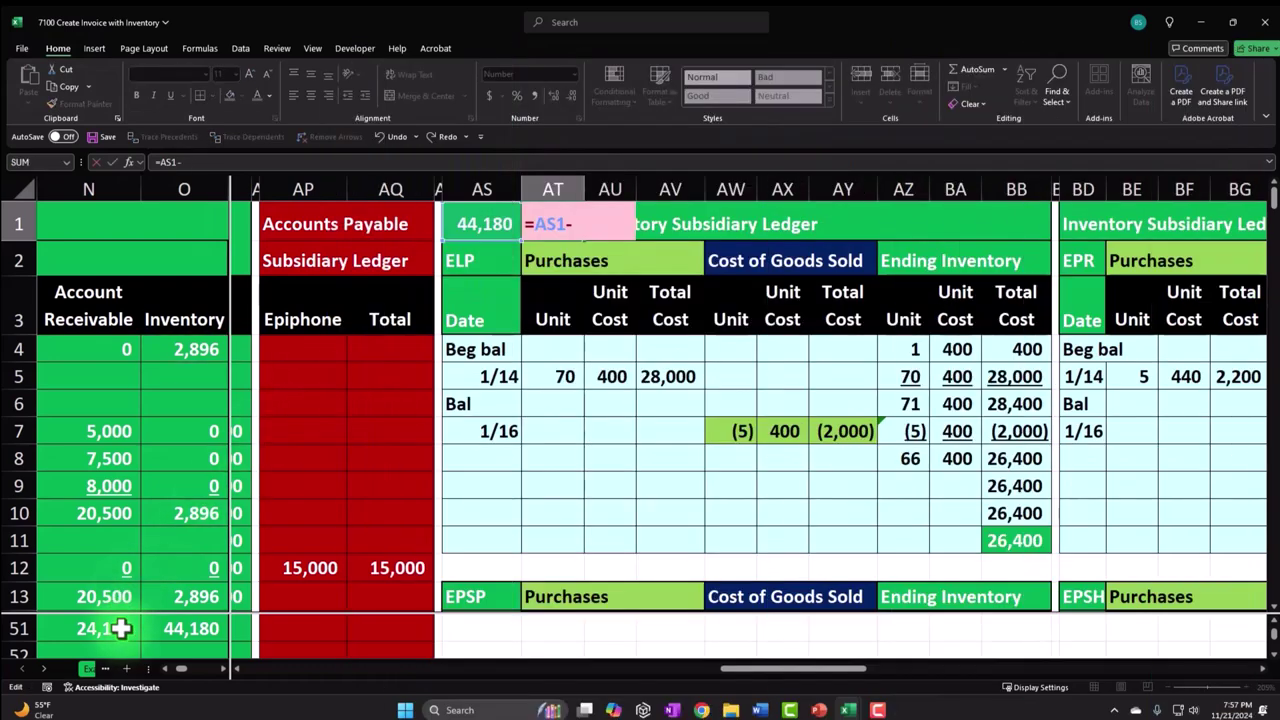
click(244, 641)
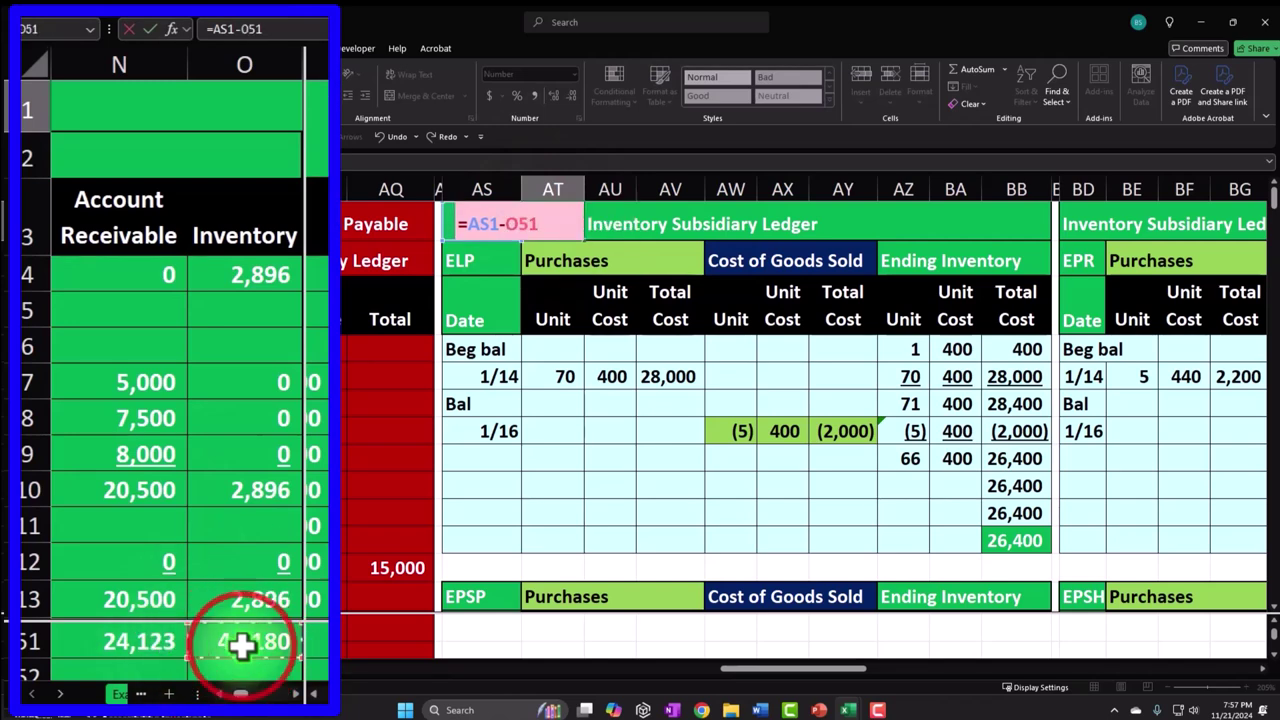
key(ctrl+Return)
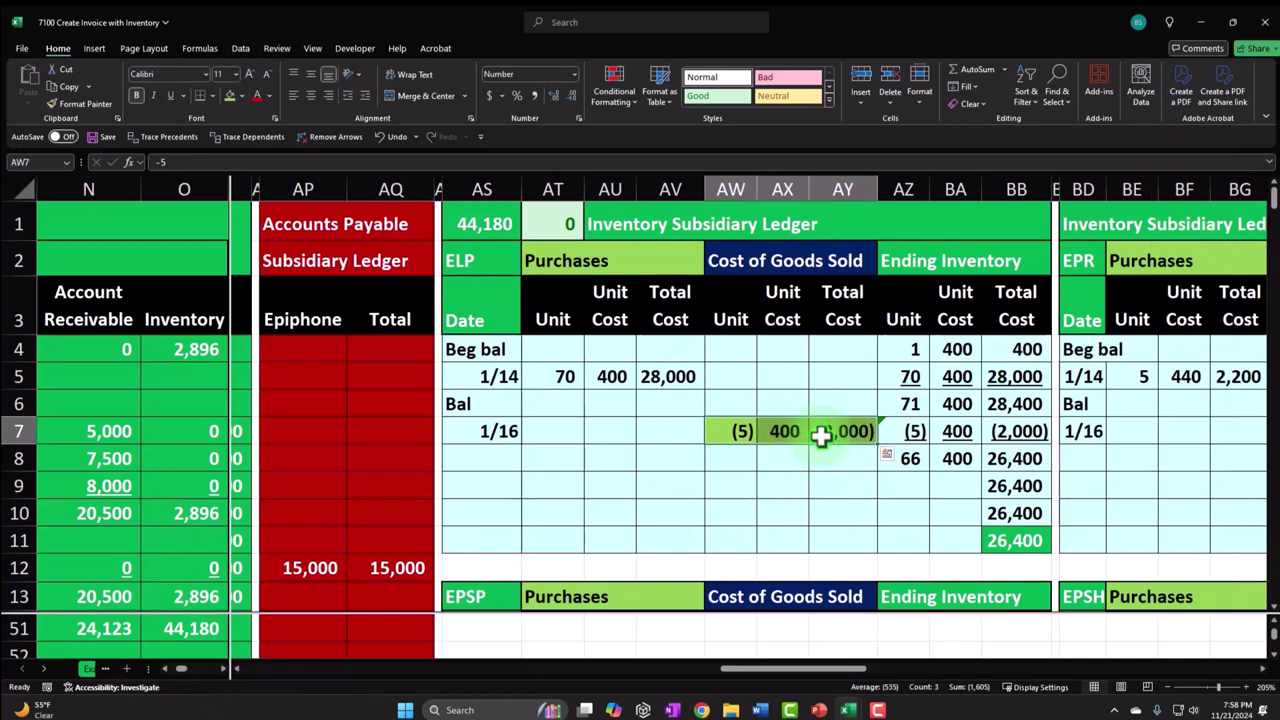
Replace the green fill on the ELP cost of goods sold entry AW7:AY7 with the surrounding ledger cells' colour
right_click(740, 431)
click(895, 237)
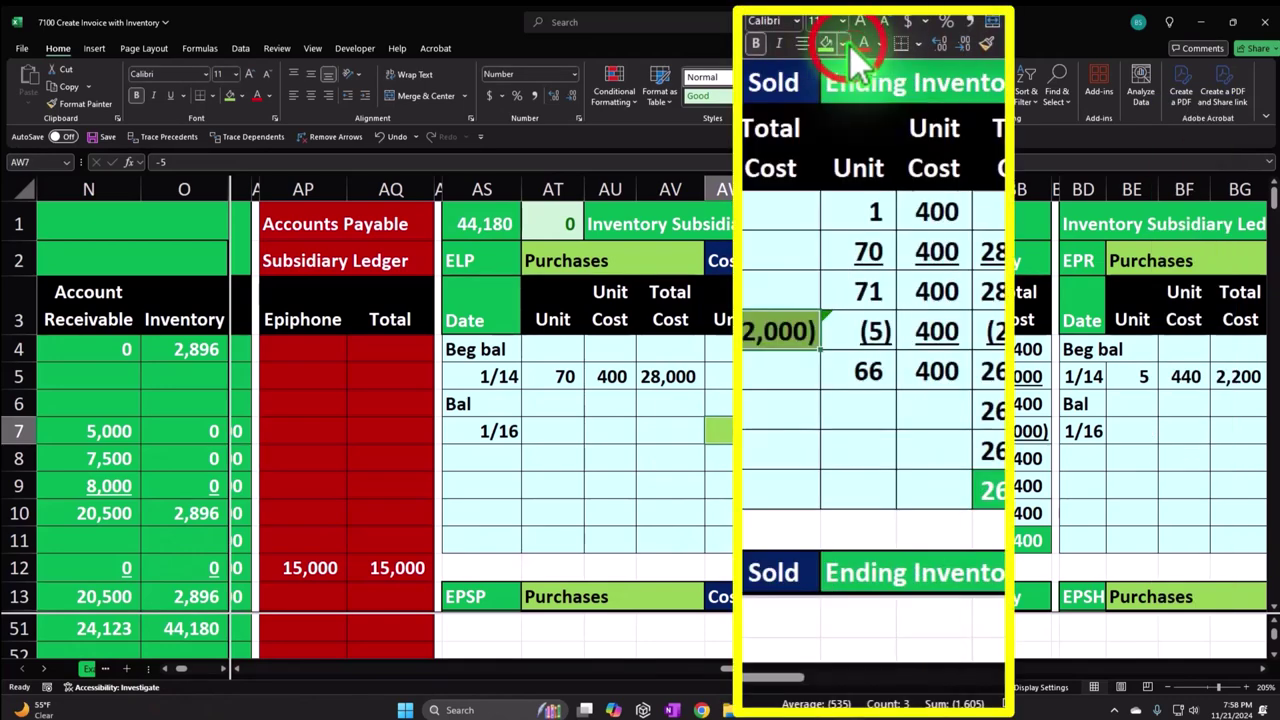
click(880, 428)
click(903, 486)
Remove the green highlight from the EPR and EPSH cost of goods sold entries in BH7:BJ7 and BH18:BJ18
drag(857, 670, 914, 670)
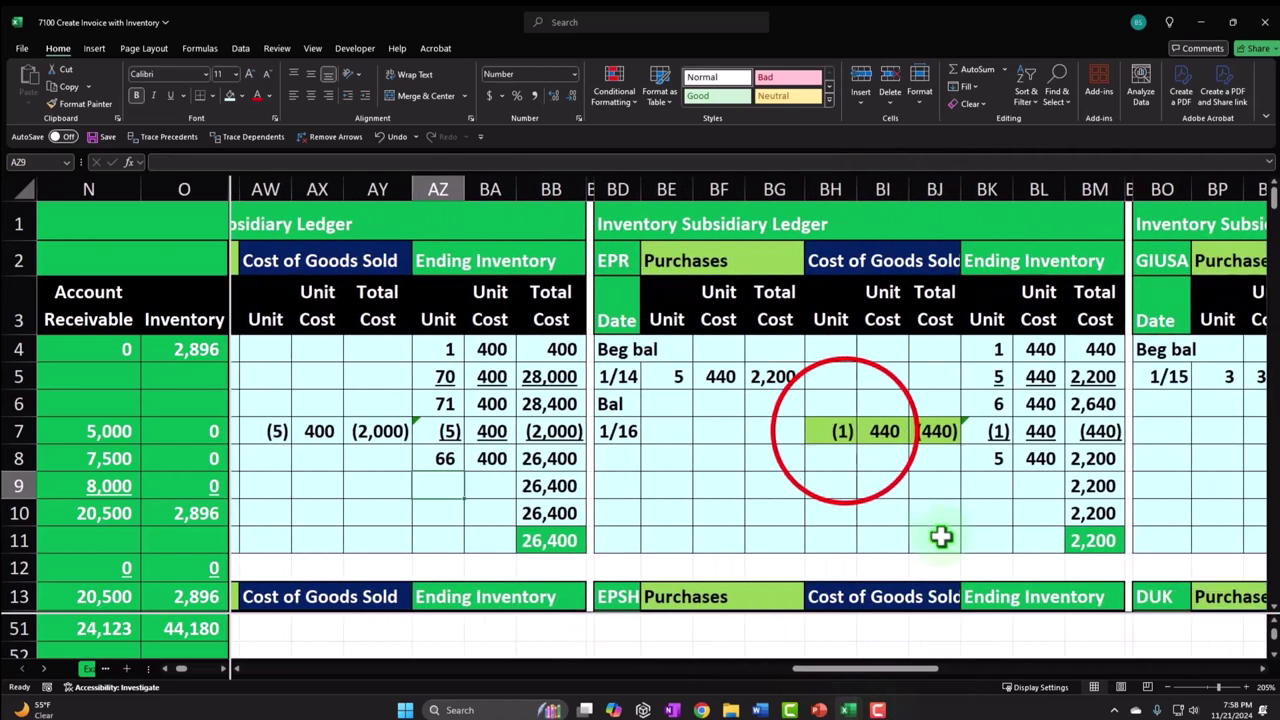
right_click(855, 431)
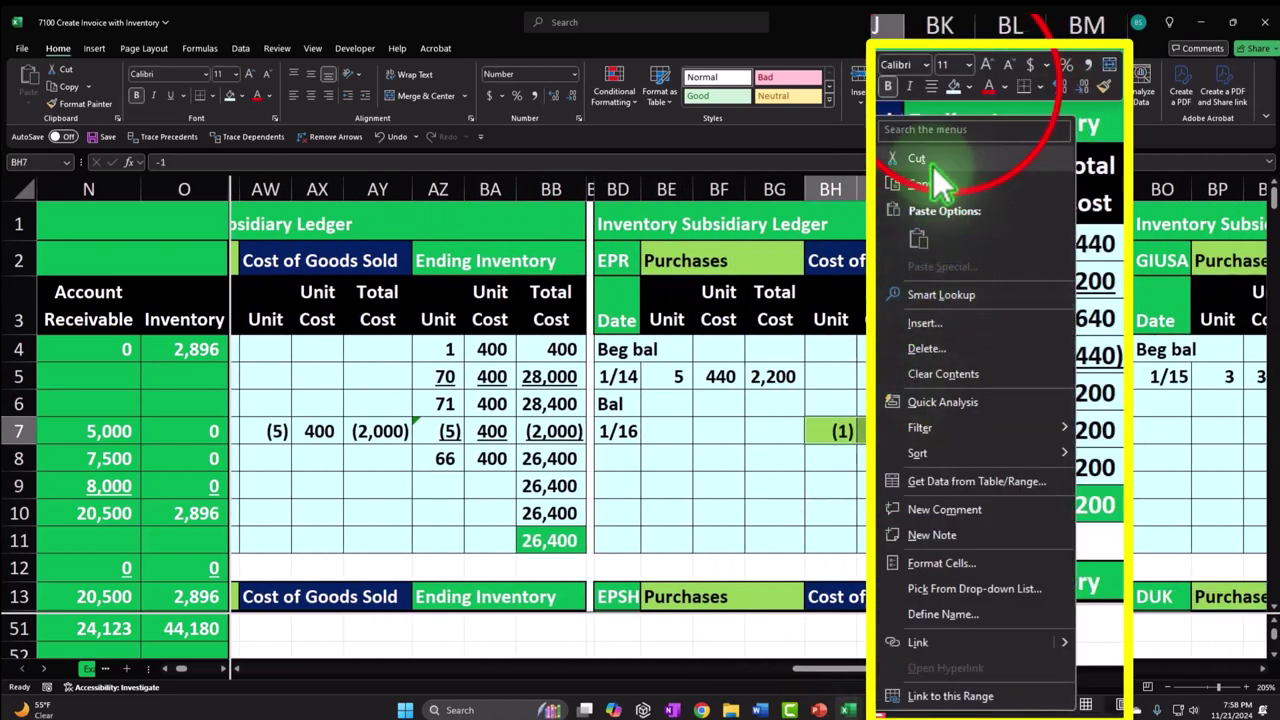
key(Escape)
scroll(880, 450, down, 3)
drag(848, 517, 906, 515)
right_click(906, 515)
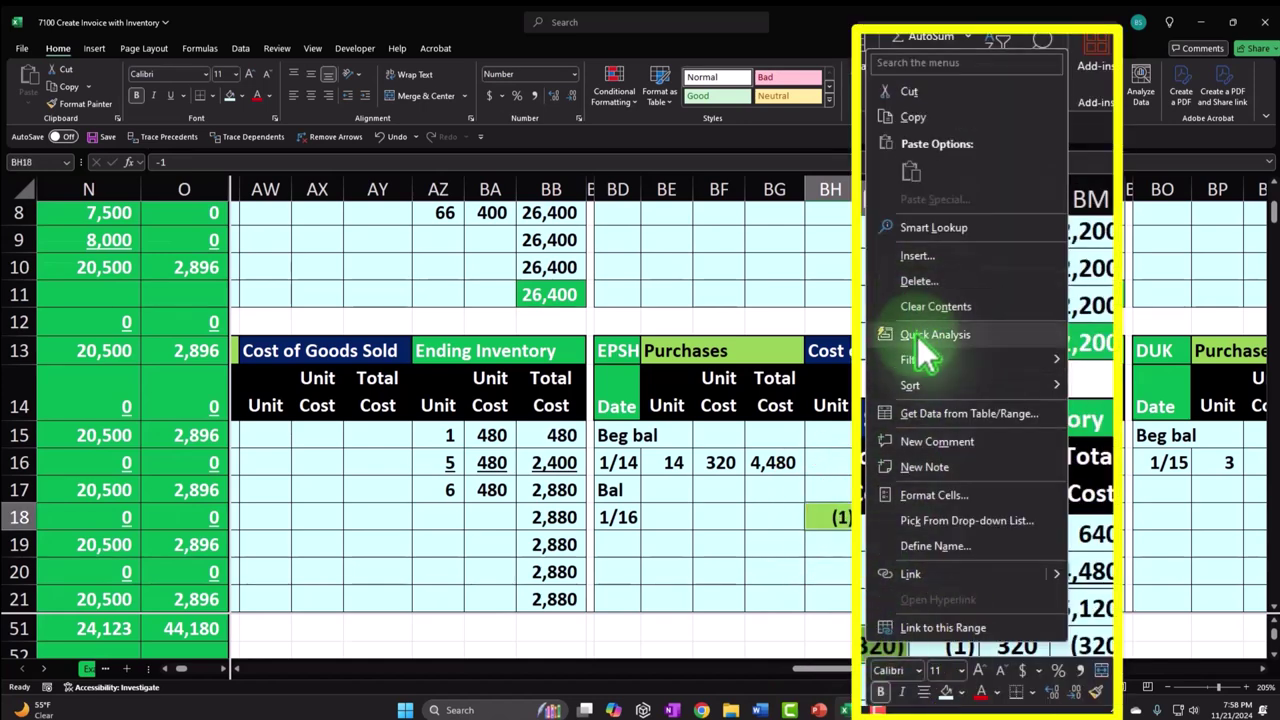
key(Escape)
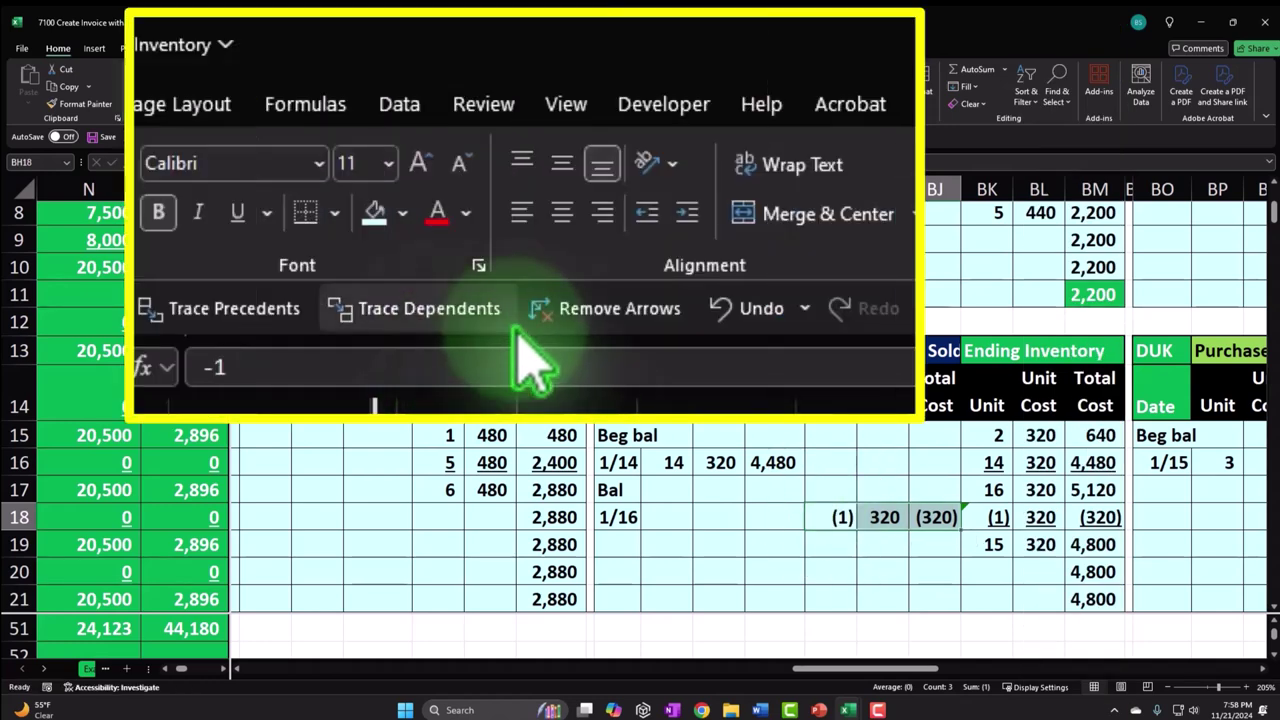
Remove the pane split and freeze the header rows above cell A4
click(566, 108)
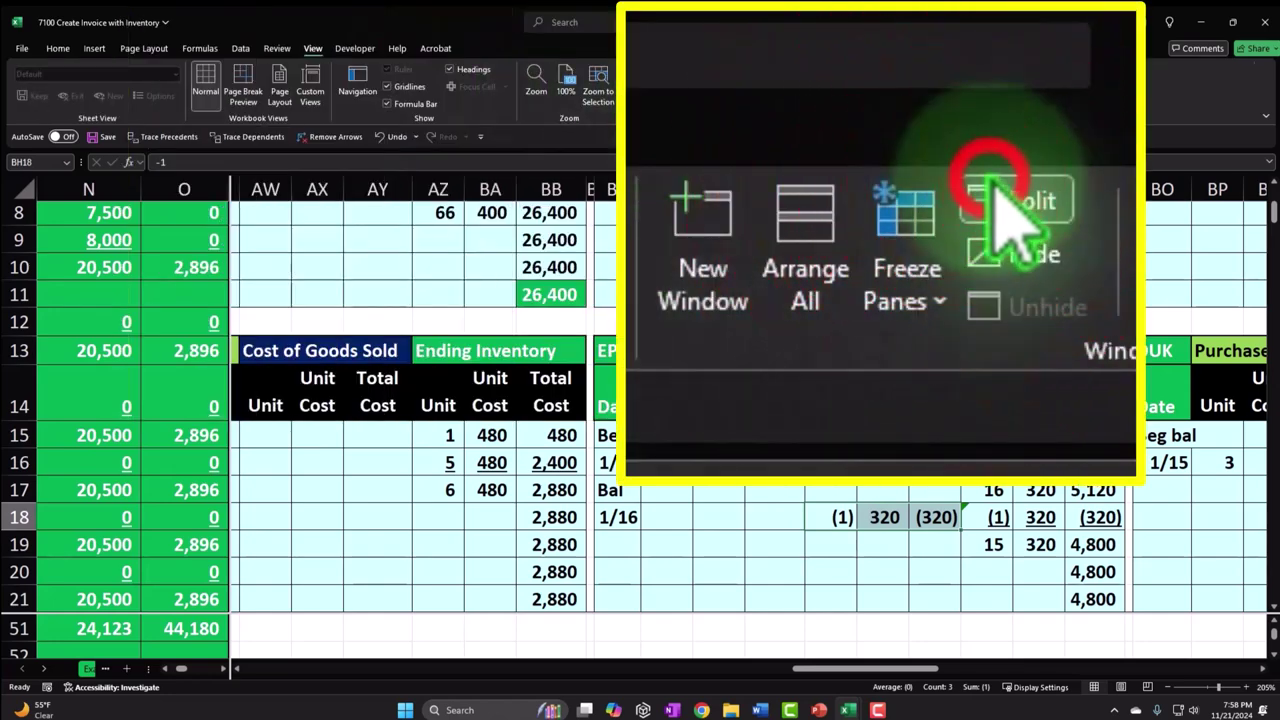
click(743, 70)
drag(866, 668, 738, 680)
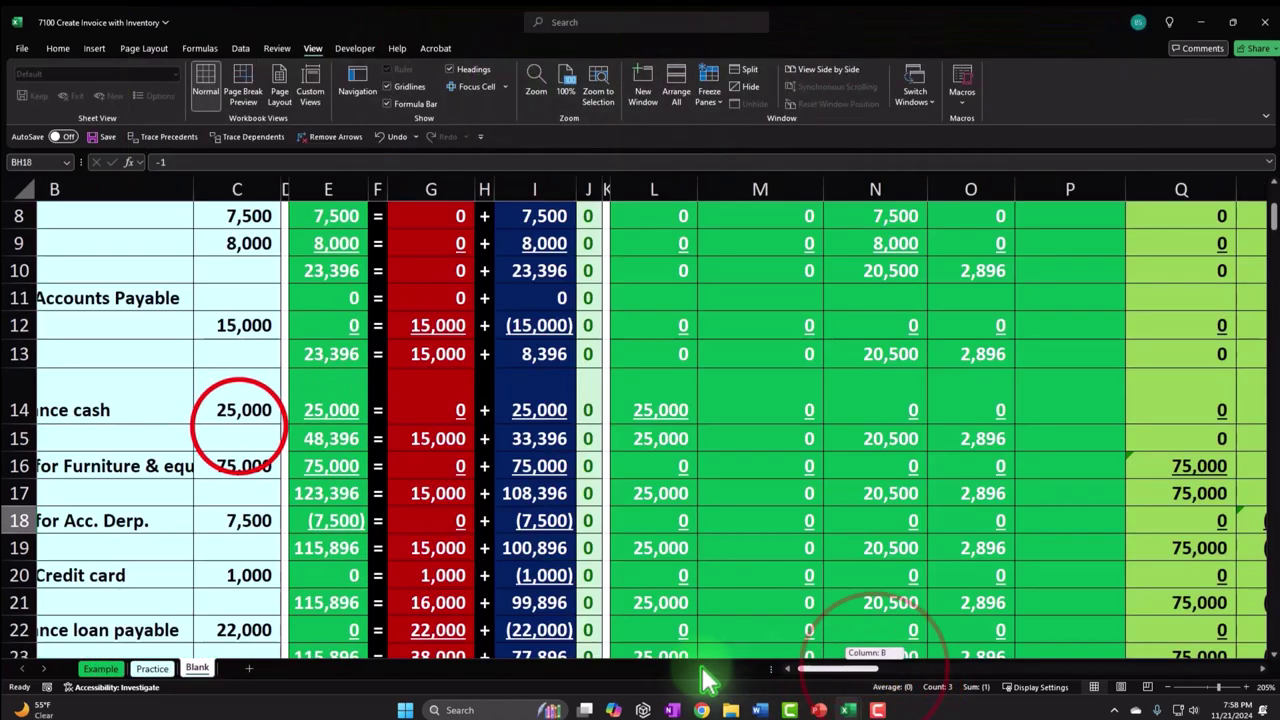
key(ctrl+Home)
click(72, 355)
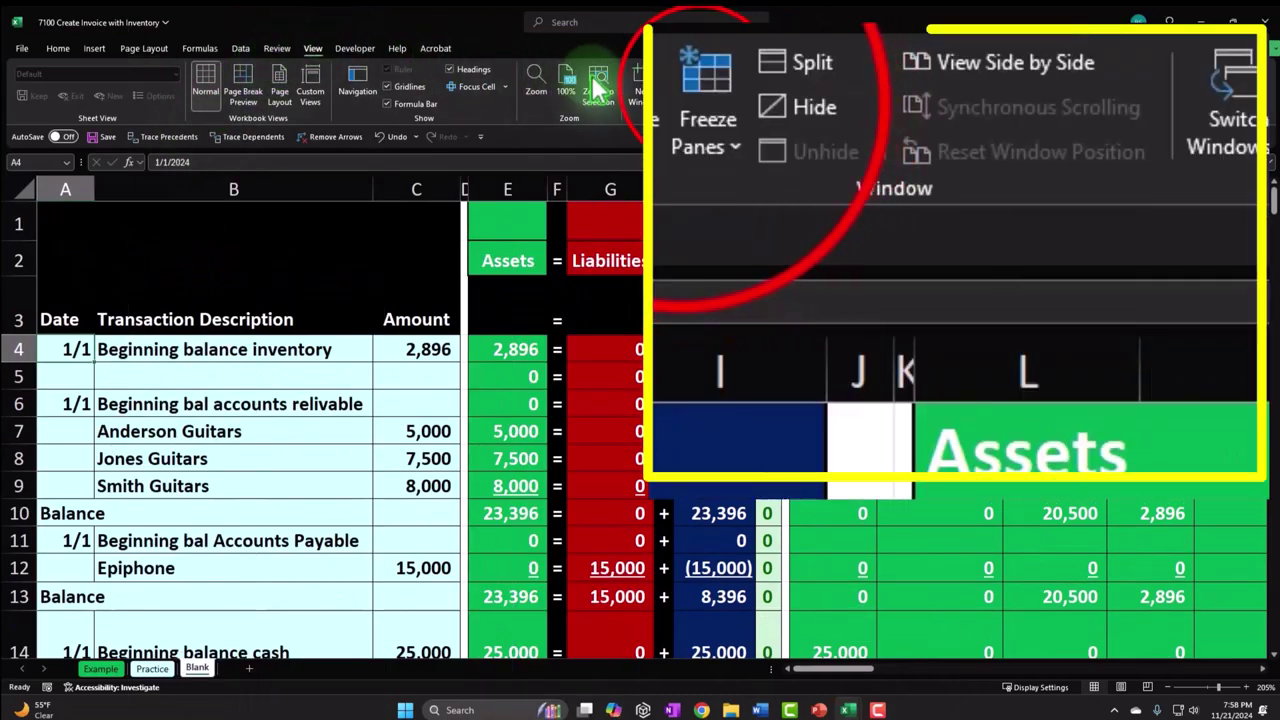
click(708, 100)
click(720, 137)
click(338, 468)
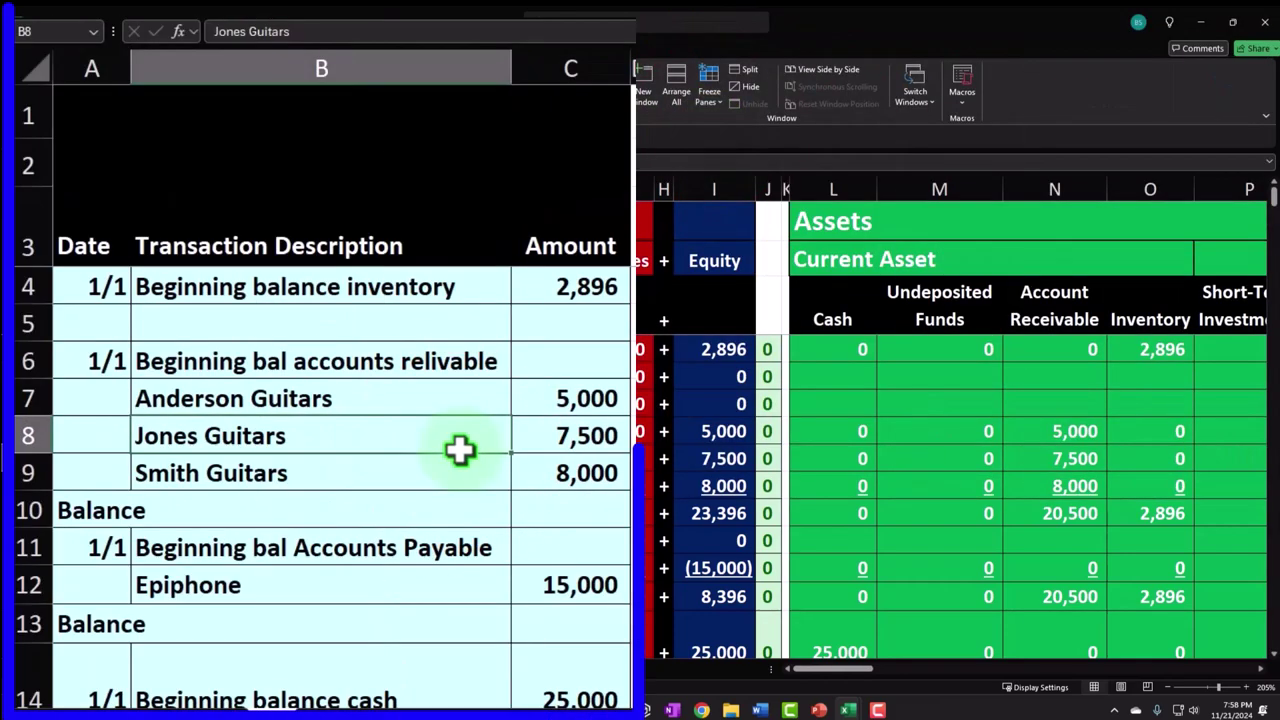
Enter the date 1/17 for a new transaction in A52
scroll(338, 468, down, 5)
scroll(460, 450, down, 10)
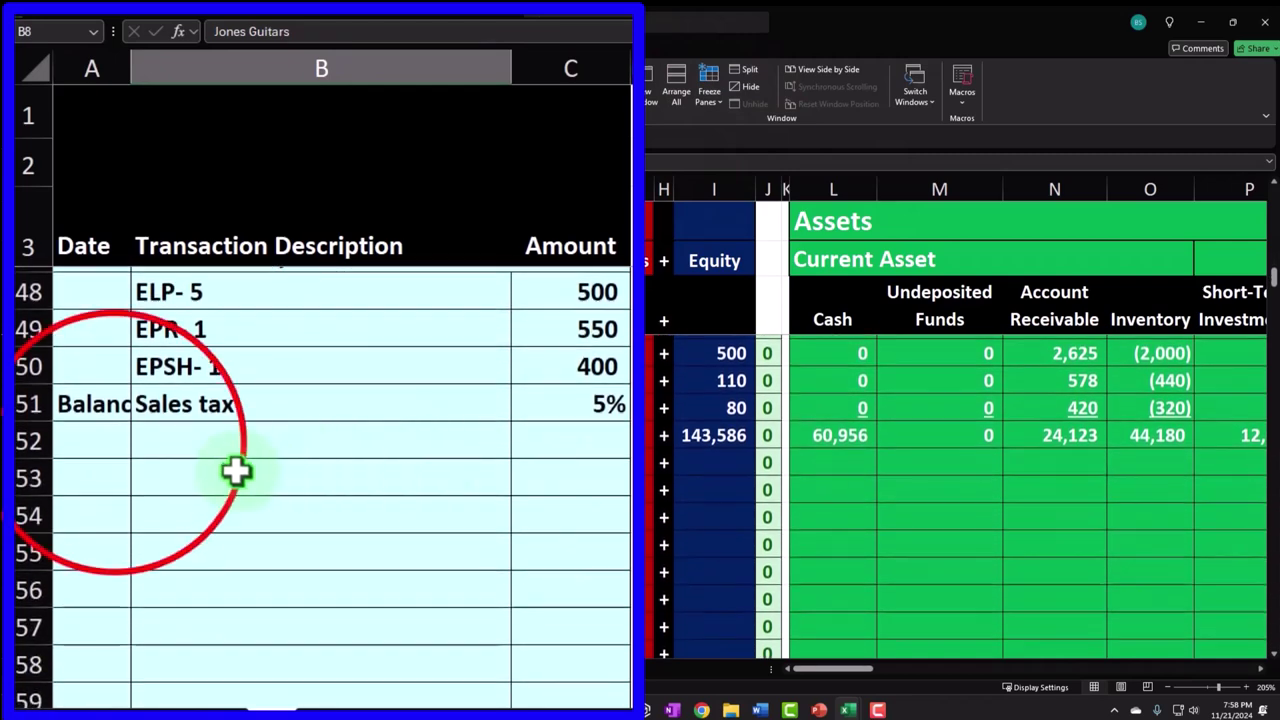
click(113, 443)
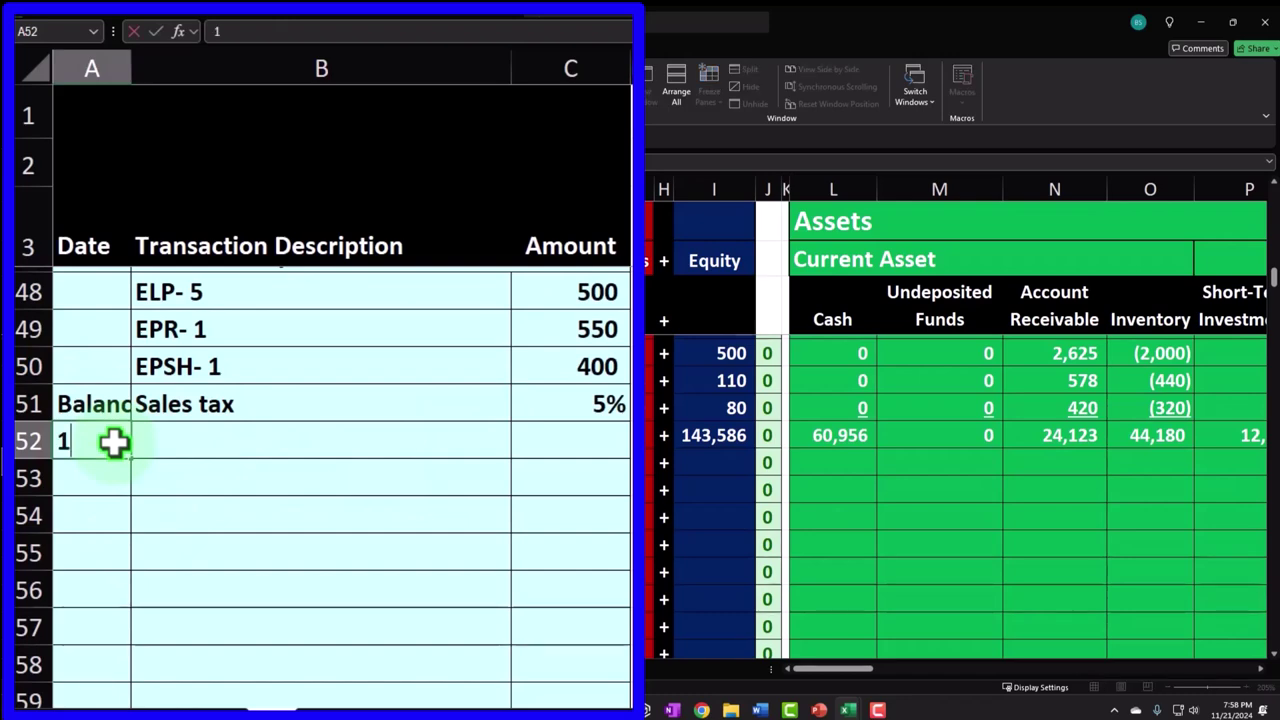
key(Tab)
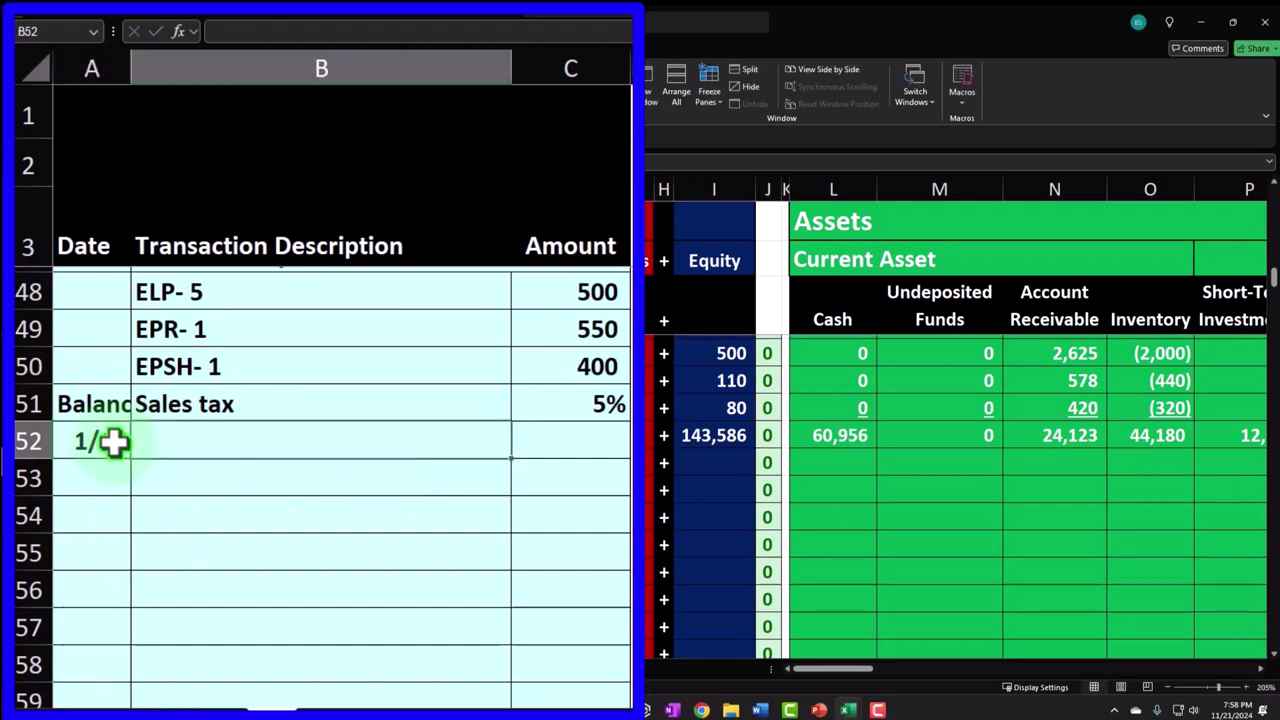
Enter Sell inventory-Invoice-Jones Guitars in B52, reusing wording from B47, with item lines ELP - 8 and GIUSA-1 in B53:B54
scroll(363, 491, up, 1)
scroll(363, 491, down, 1)
scroll(363, 491, up, 1)
click(300, 371)
double_click(133, 367)
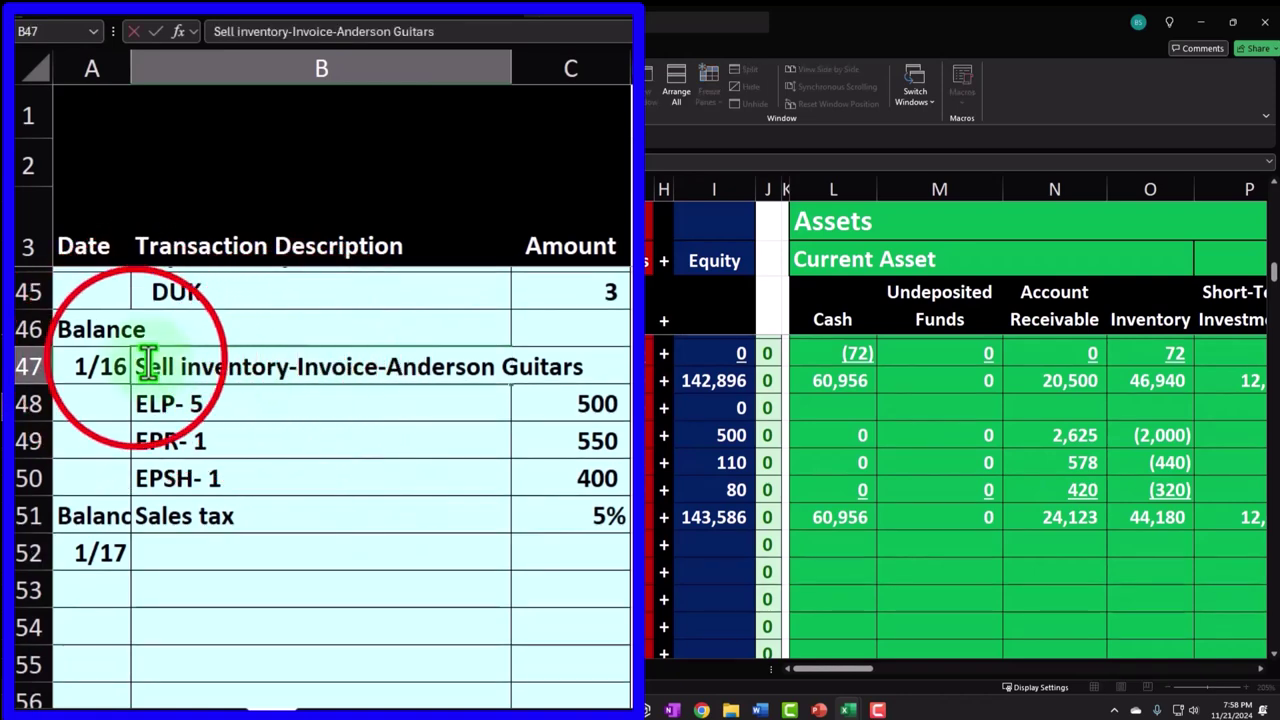
drag(133, 367, 396, 363)
key(ctrl+c)
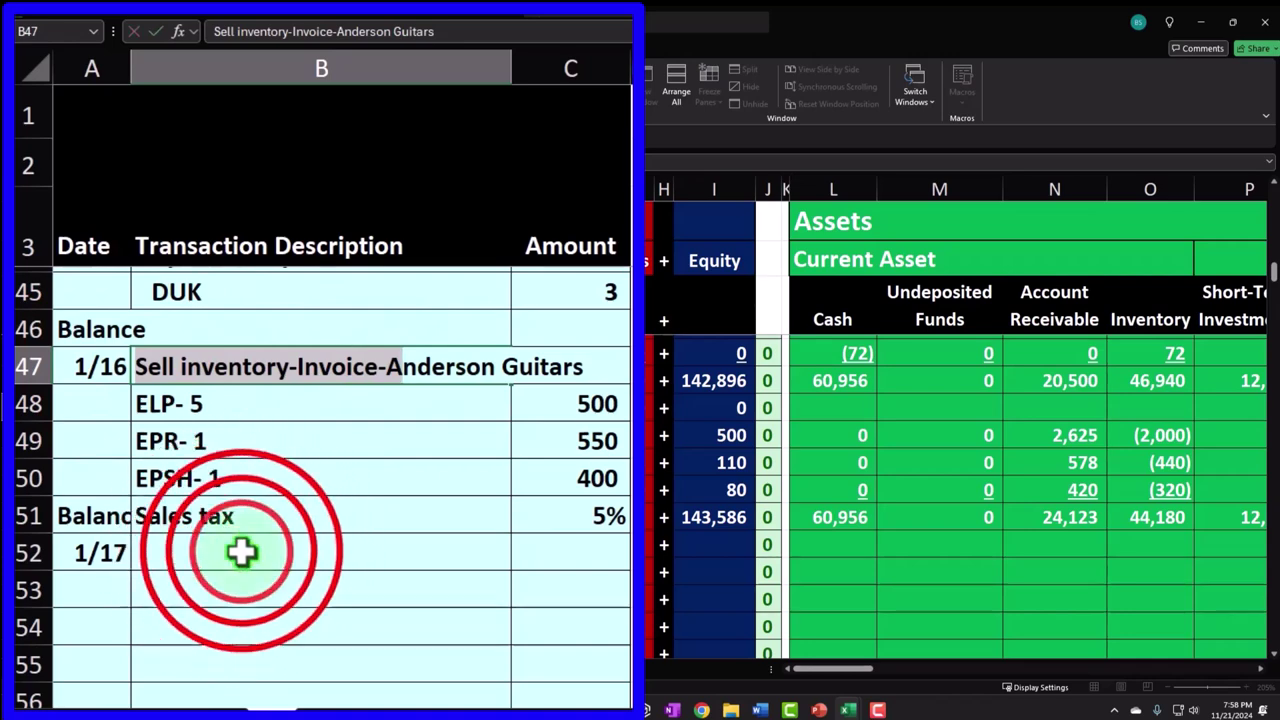
double_click(241, 552)
key(ctrl+v)
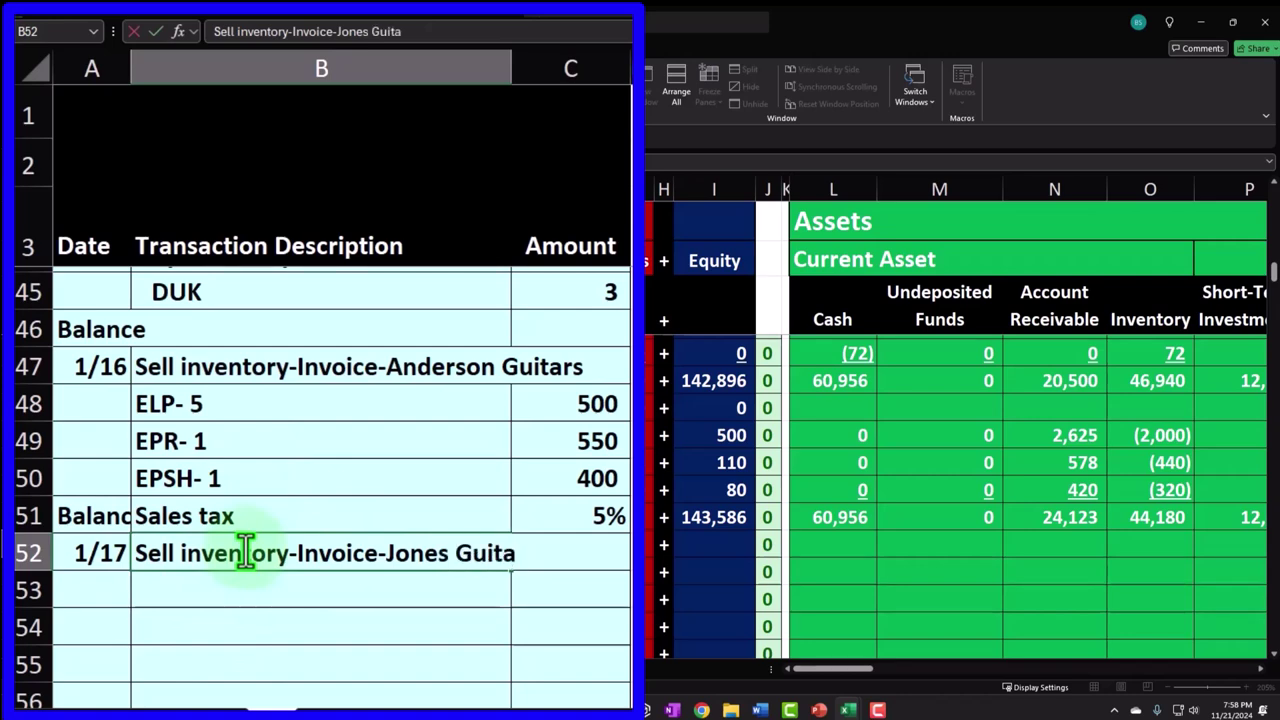
key(Return)
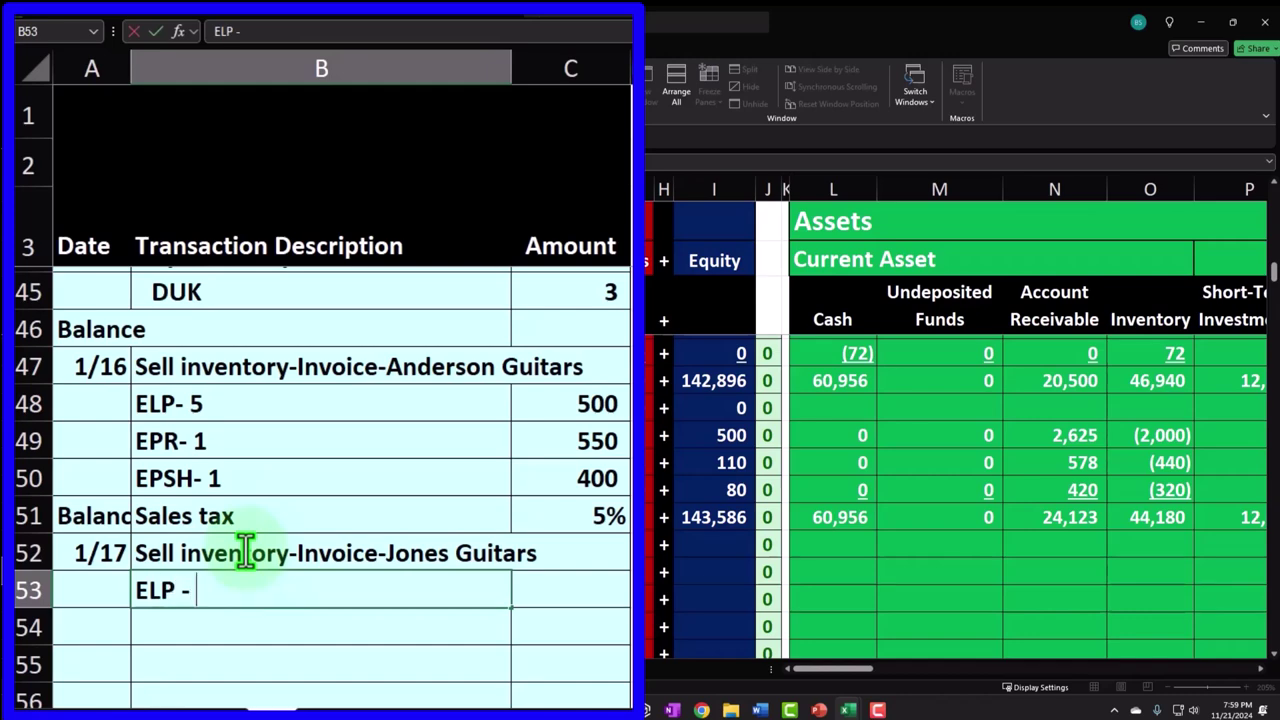
key(Return)
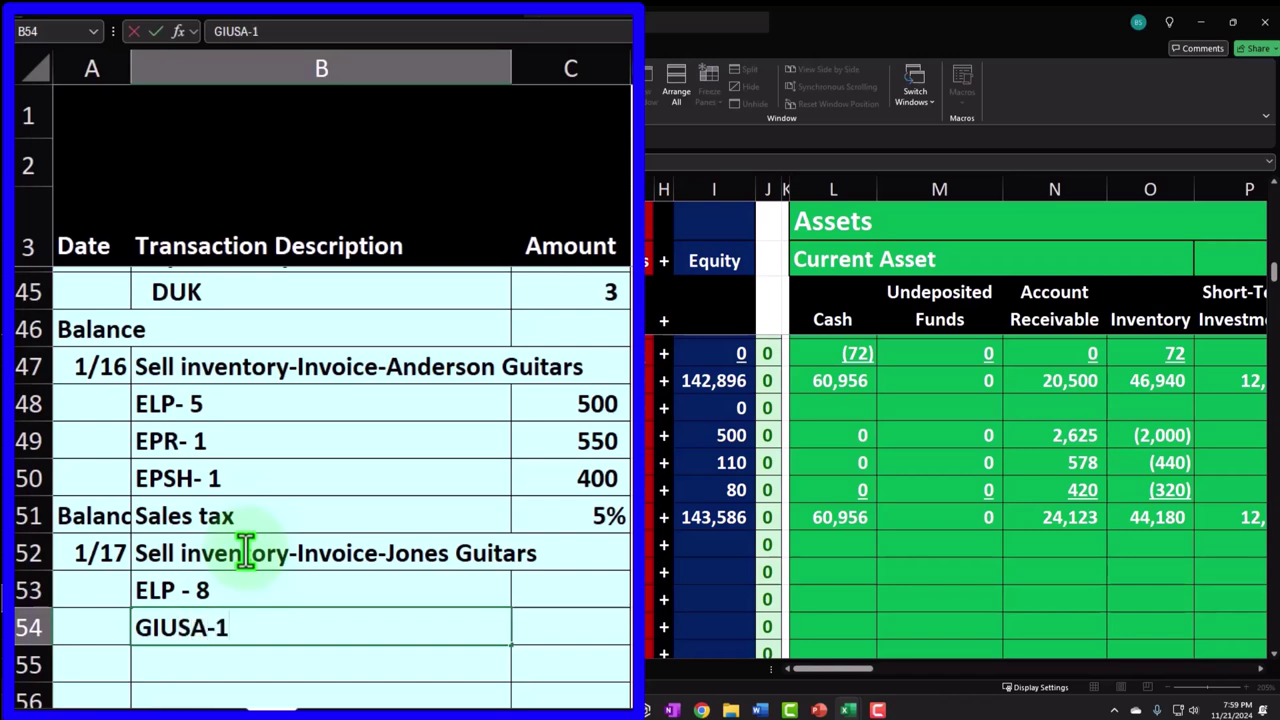
Indent the Anderson Guitars invoice item lines in B48:B50
drag(200, 403, 251, 480)
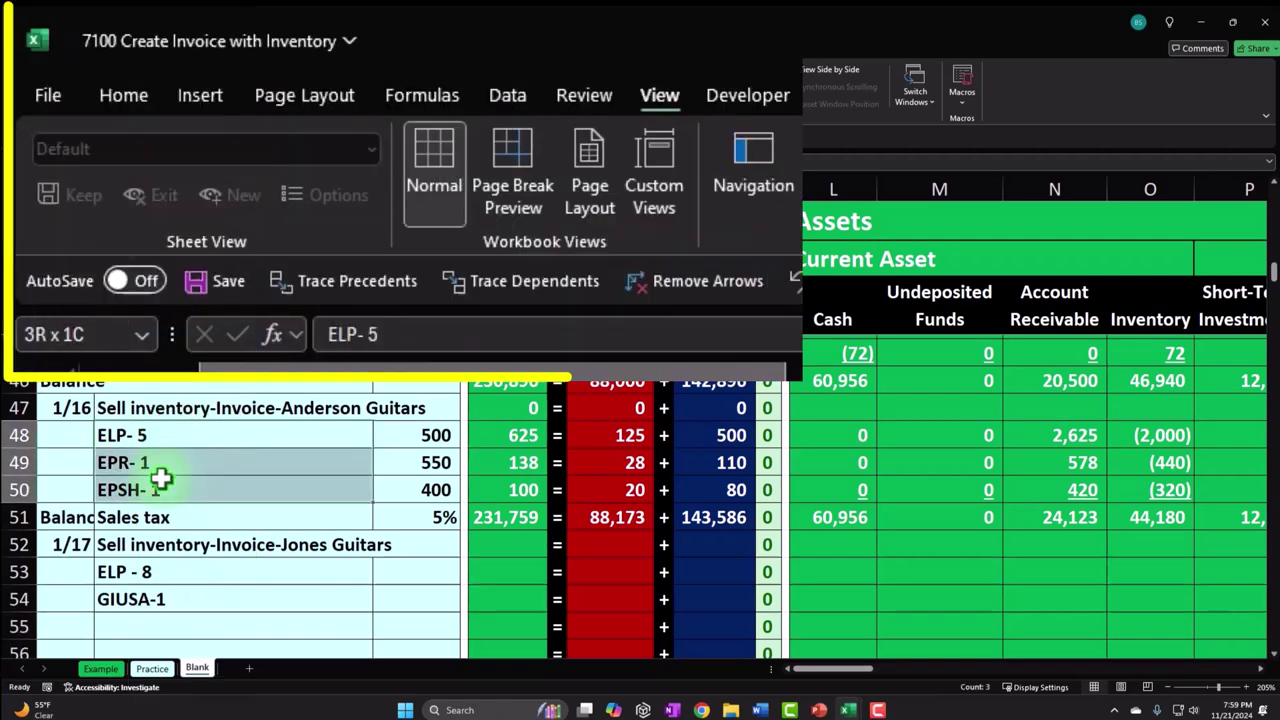
click(128, 96)
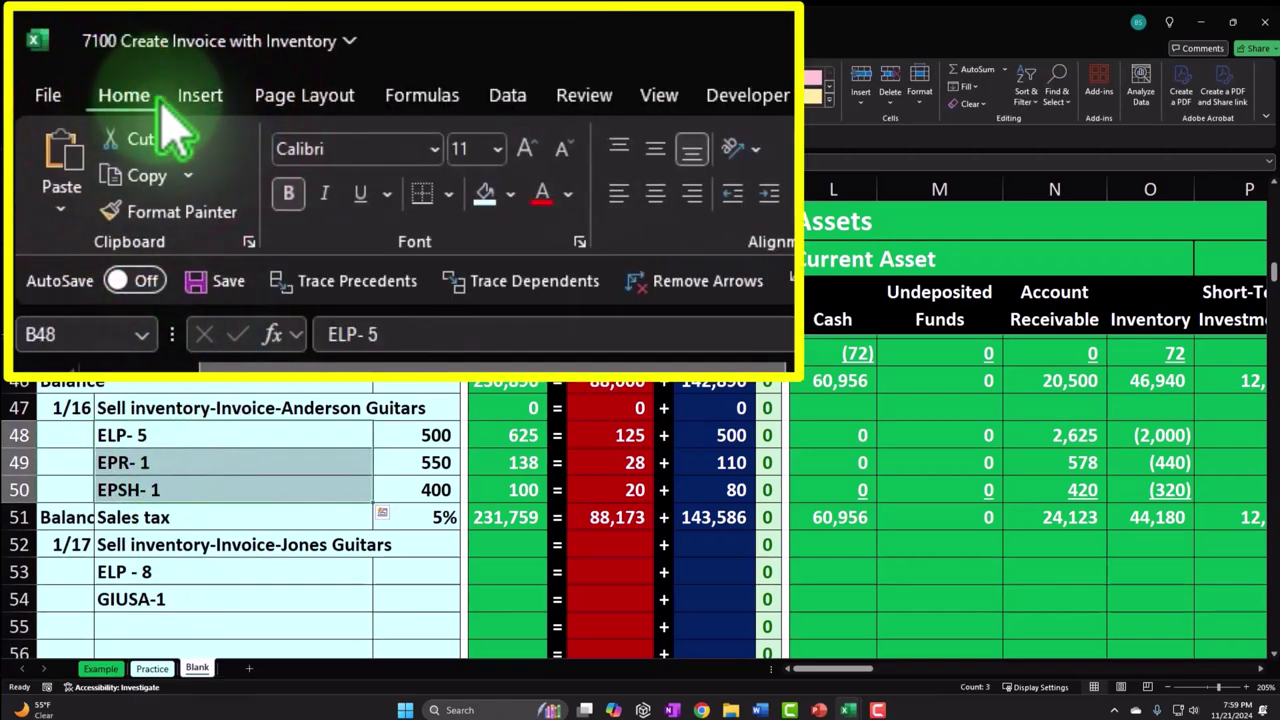
click(769, 193)
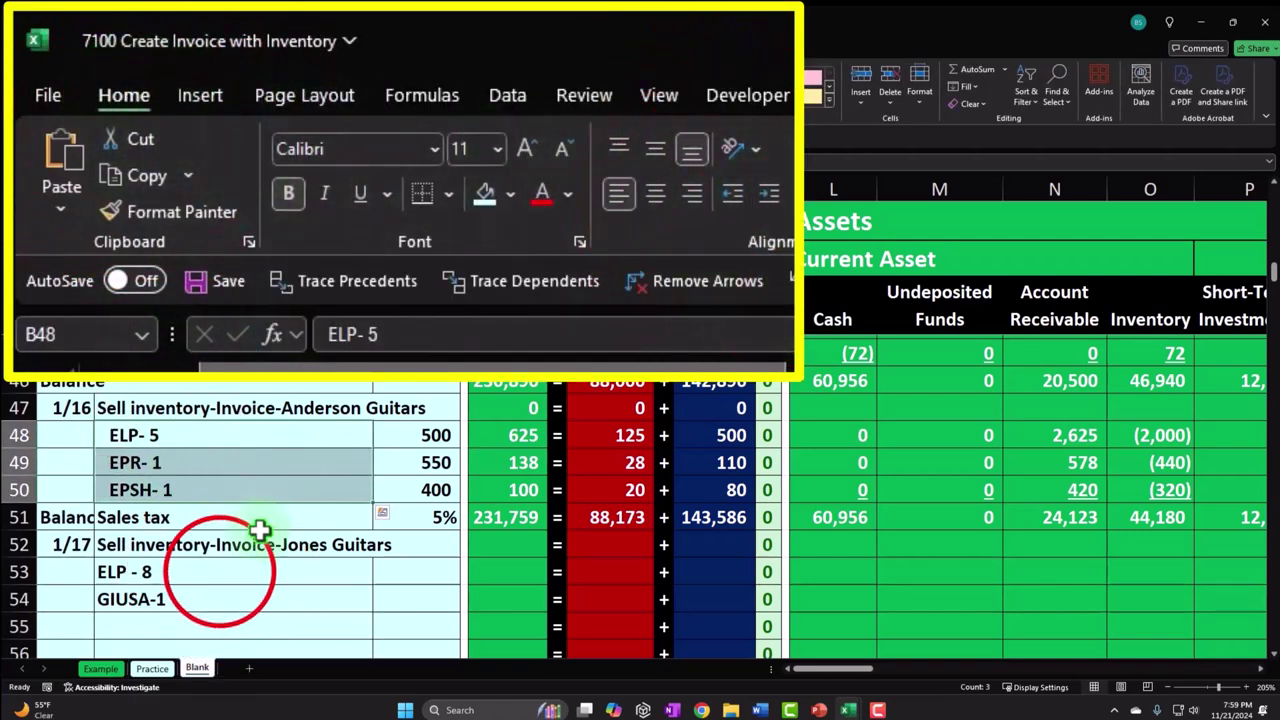
Indent the Jones Guitars item lines in B53:B54 and enter their unit prices, 500 in C53 and 380 in C54
drag(220, 571, 219, 590)
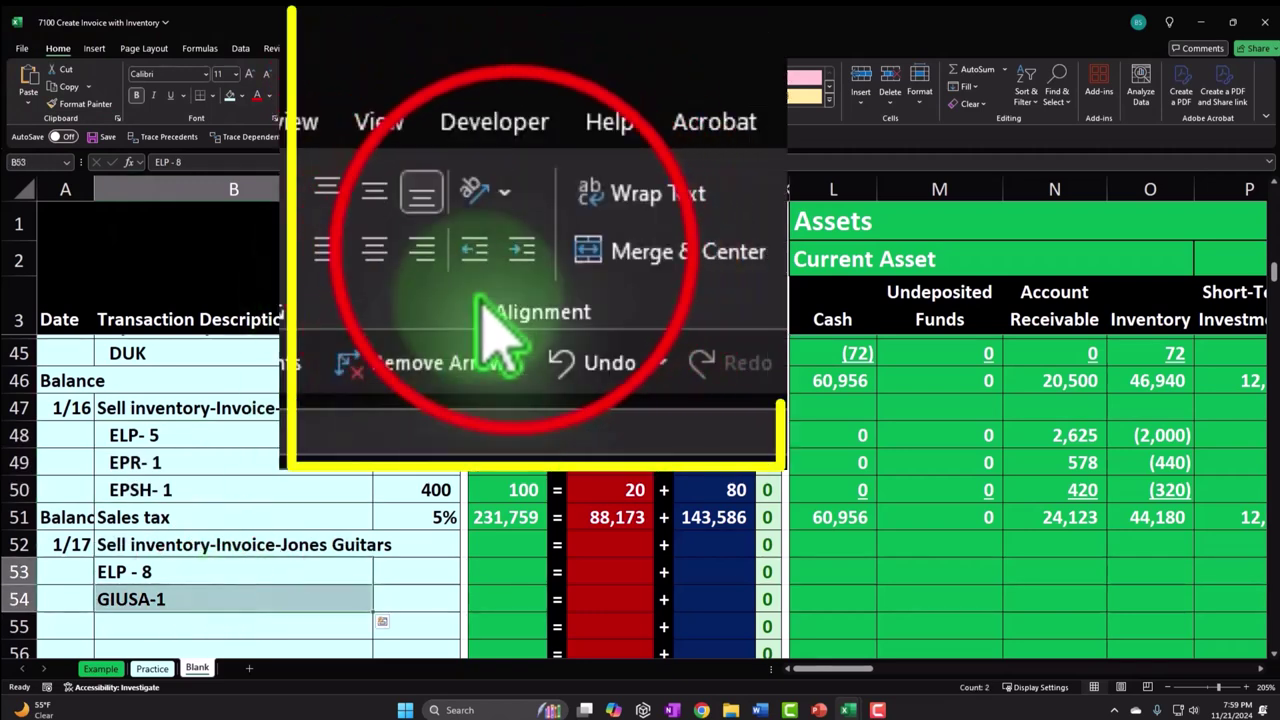
click(365, 96)
click(410, 568)
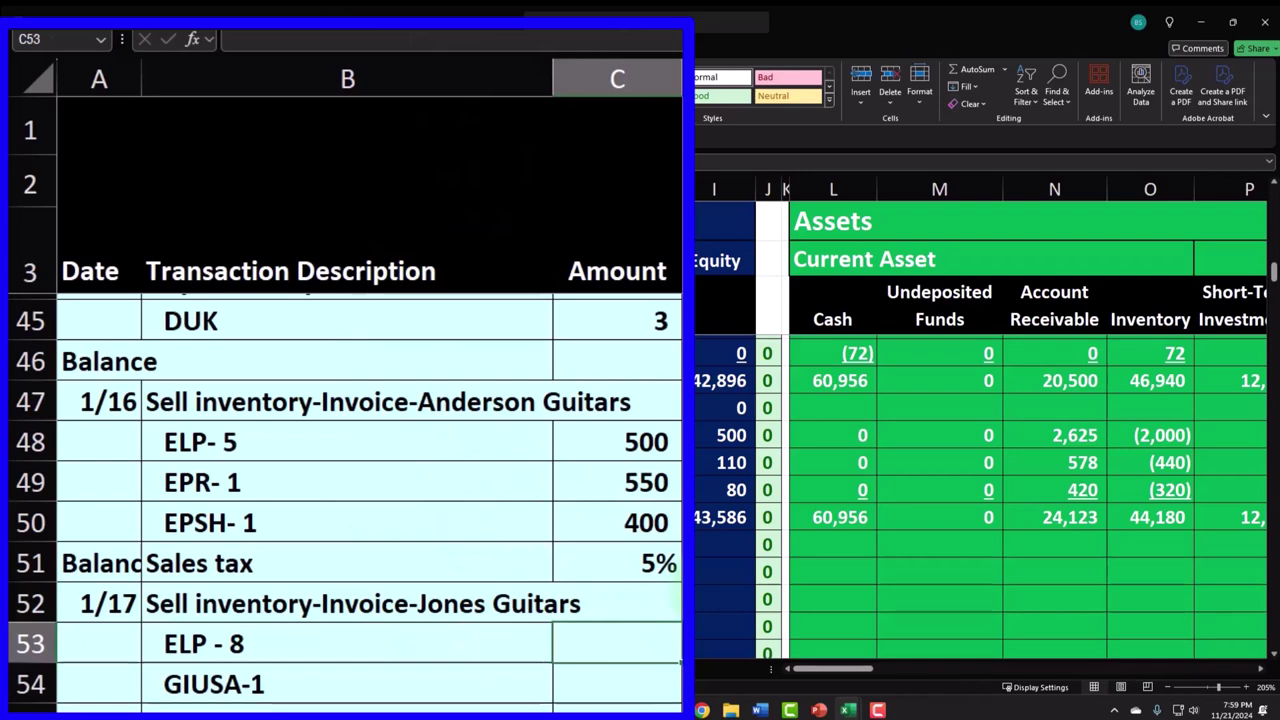
text(500)
key(Return)
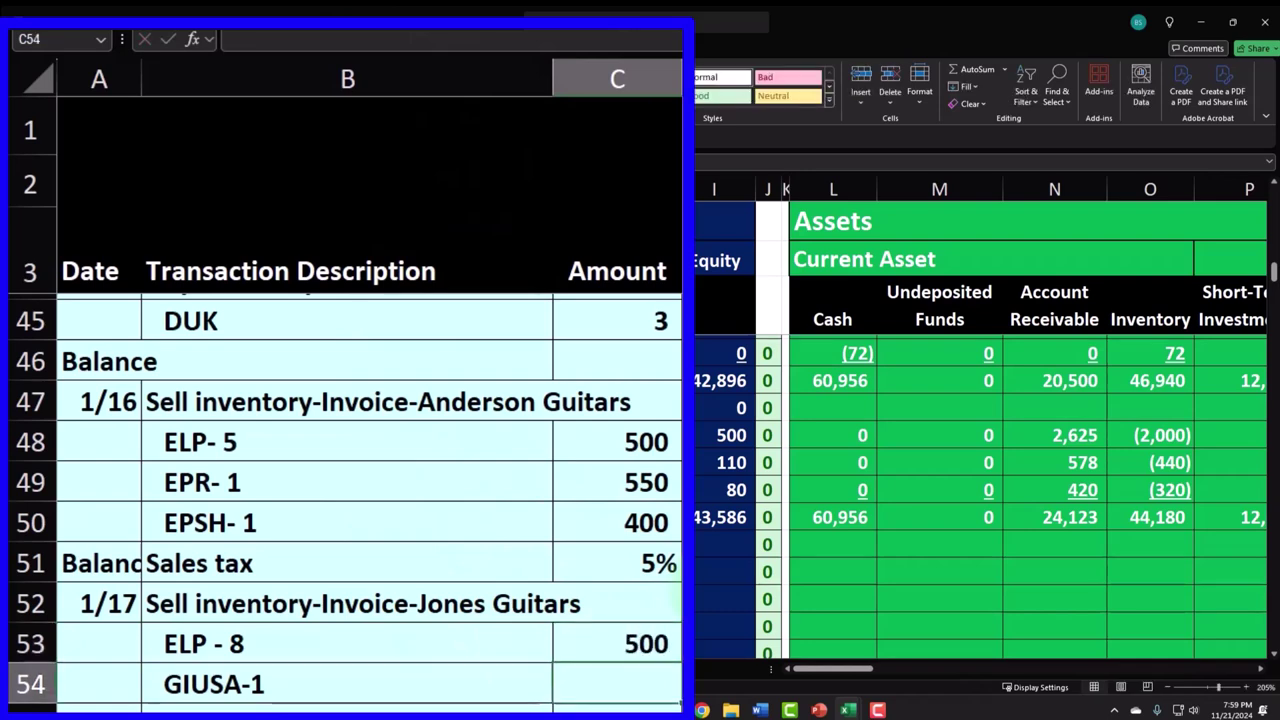
text(380)
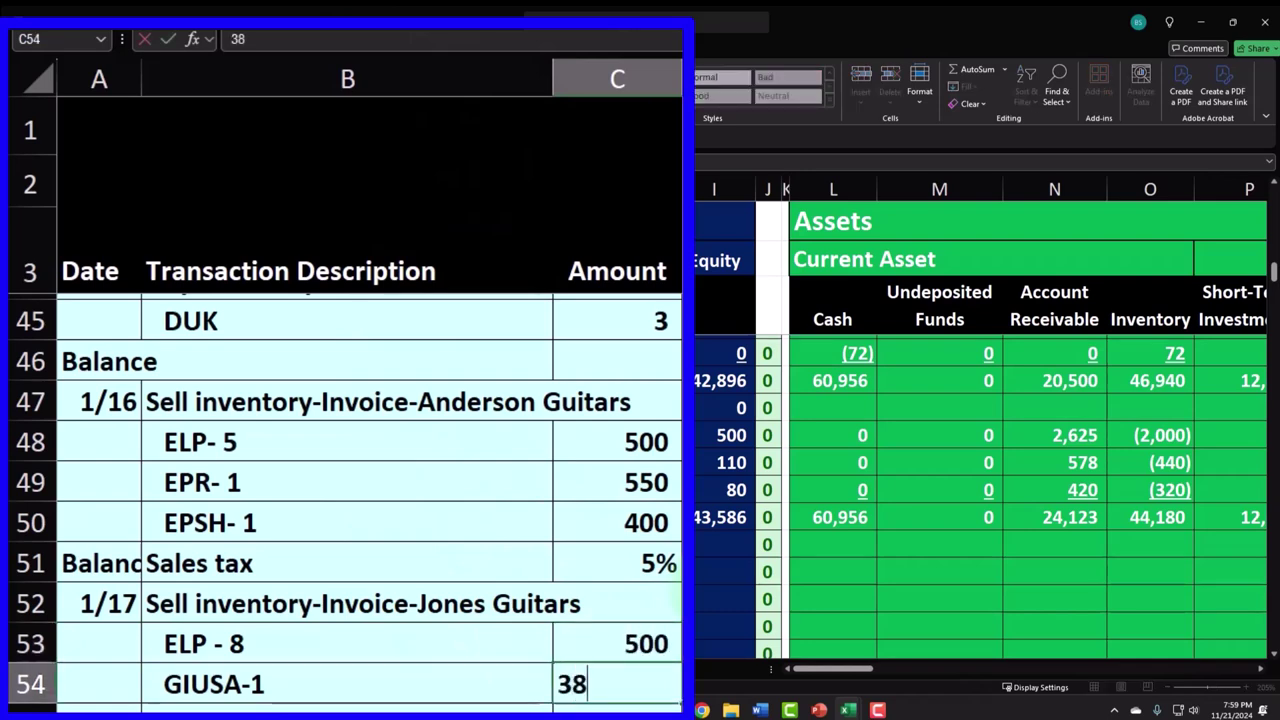
key(Return)
Enter the Account Receivable formula =C53*8*1.05 in N53 for the ELP line
click(617, 643)
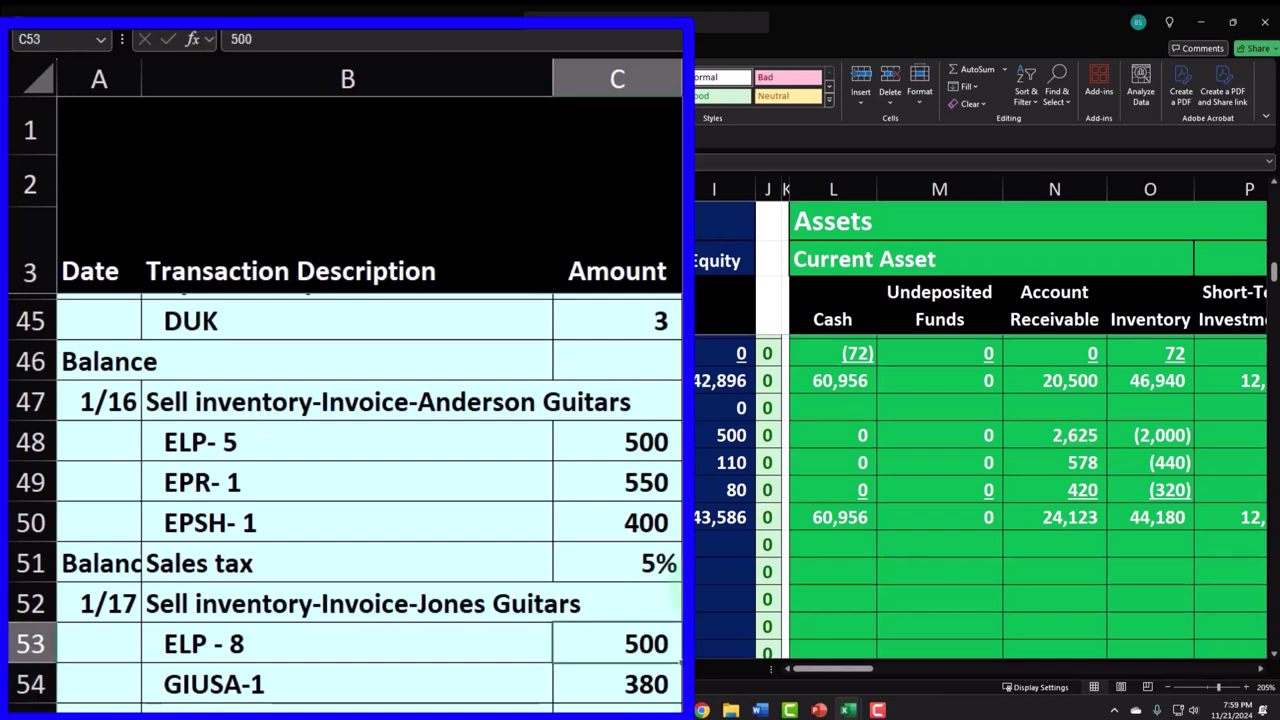
key(Right)
key(Right)
key(Right)
key(Right)
key(Right)
key(Right)
key(Right)
key(Right)
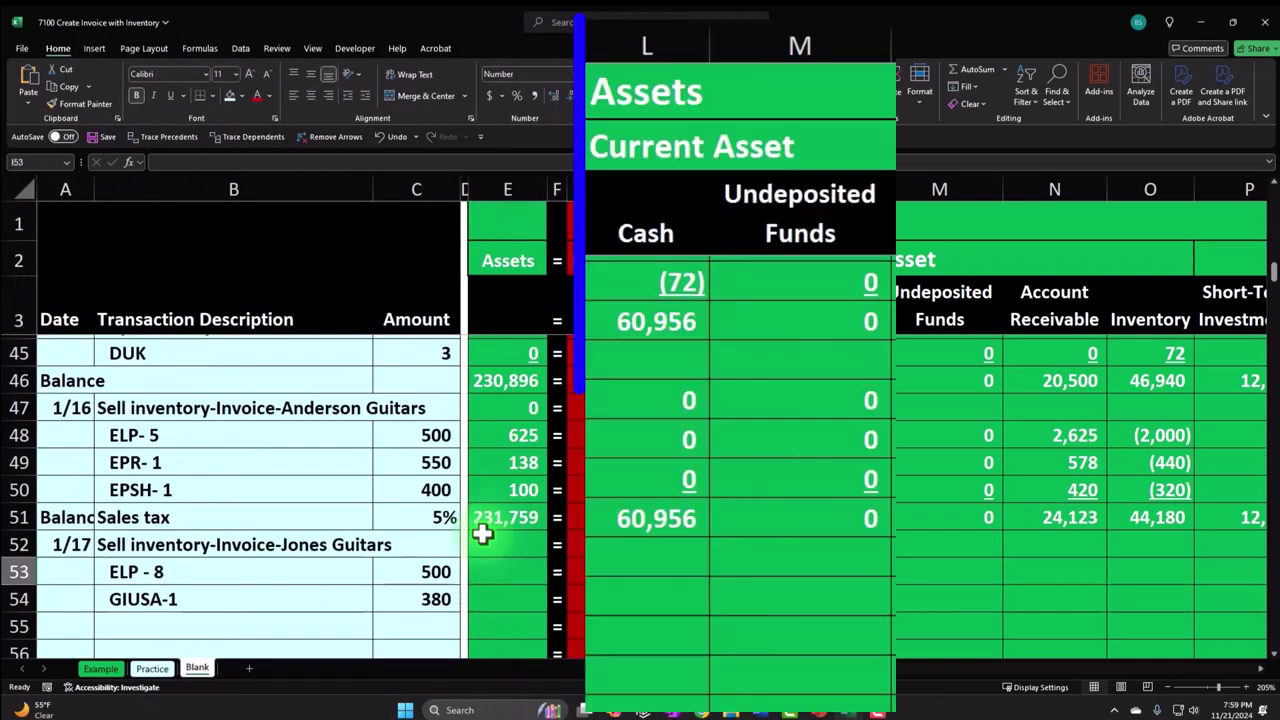
key(Right)
key(Right)
key(Right)
key(Right)
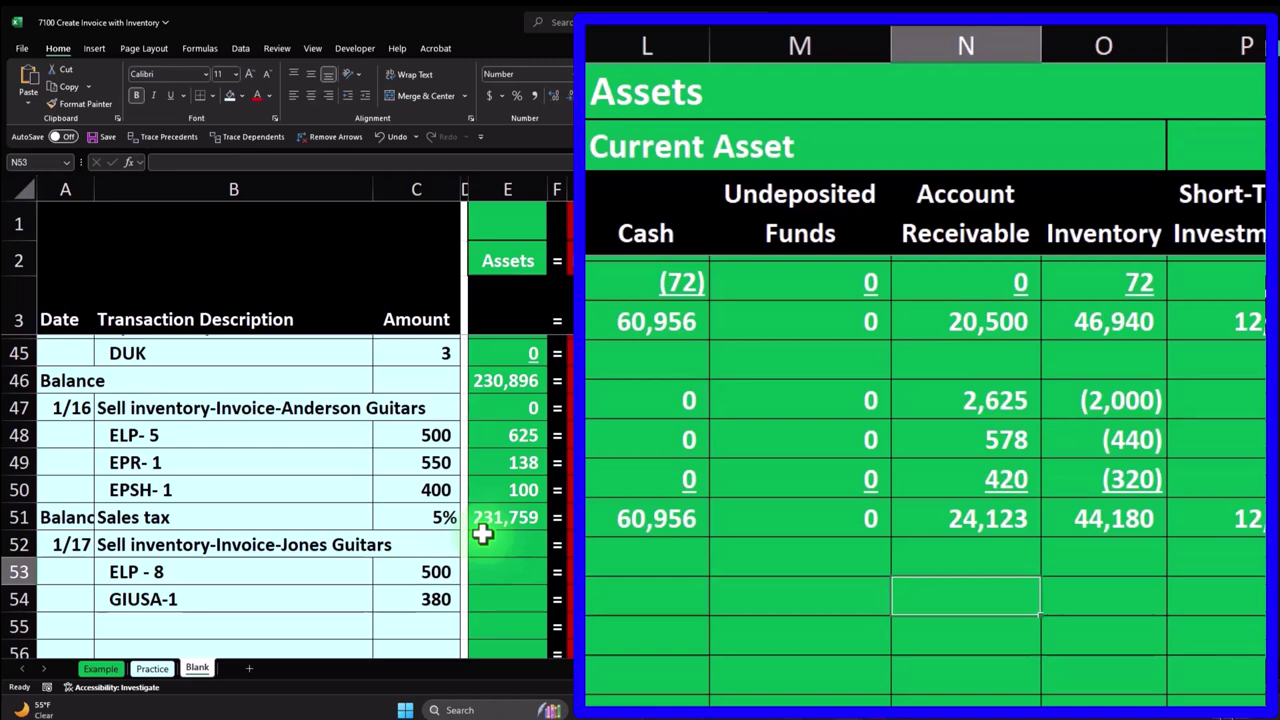
text(=)
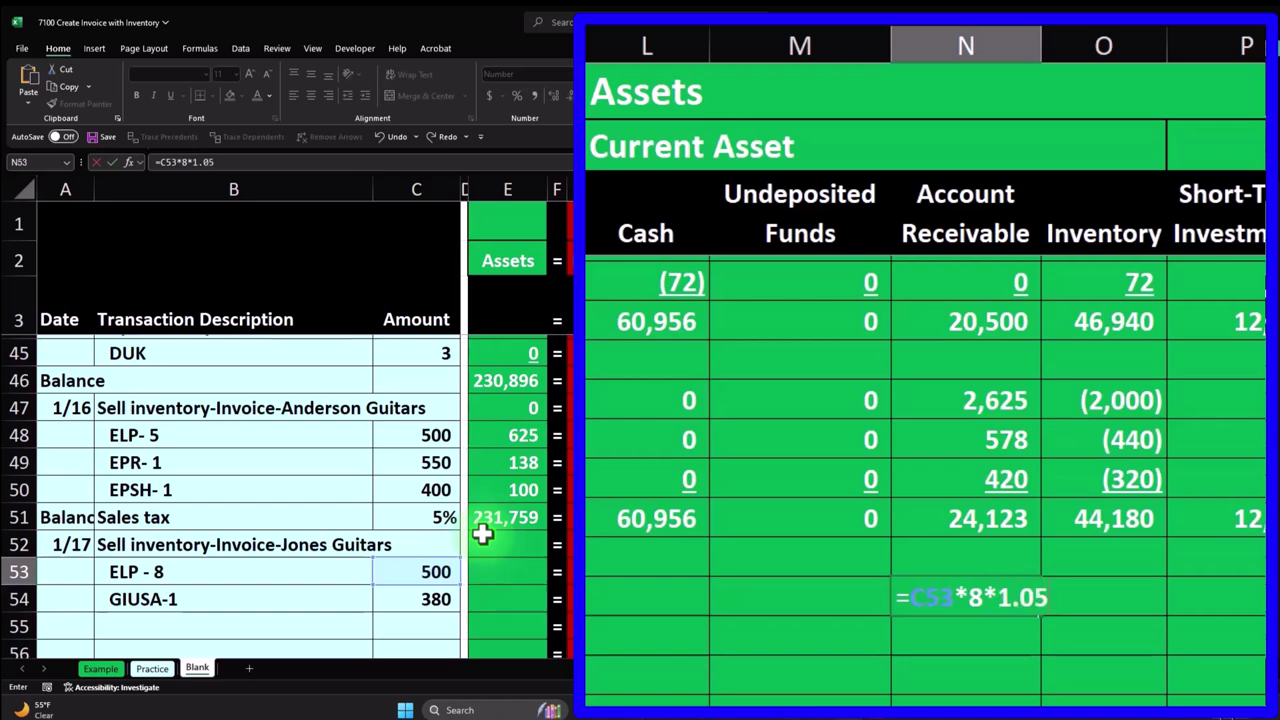
key(ctrl+Return)
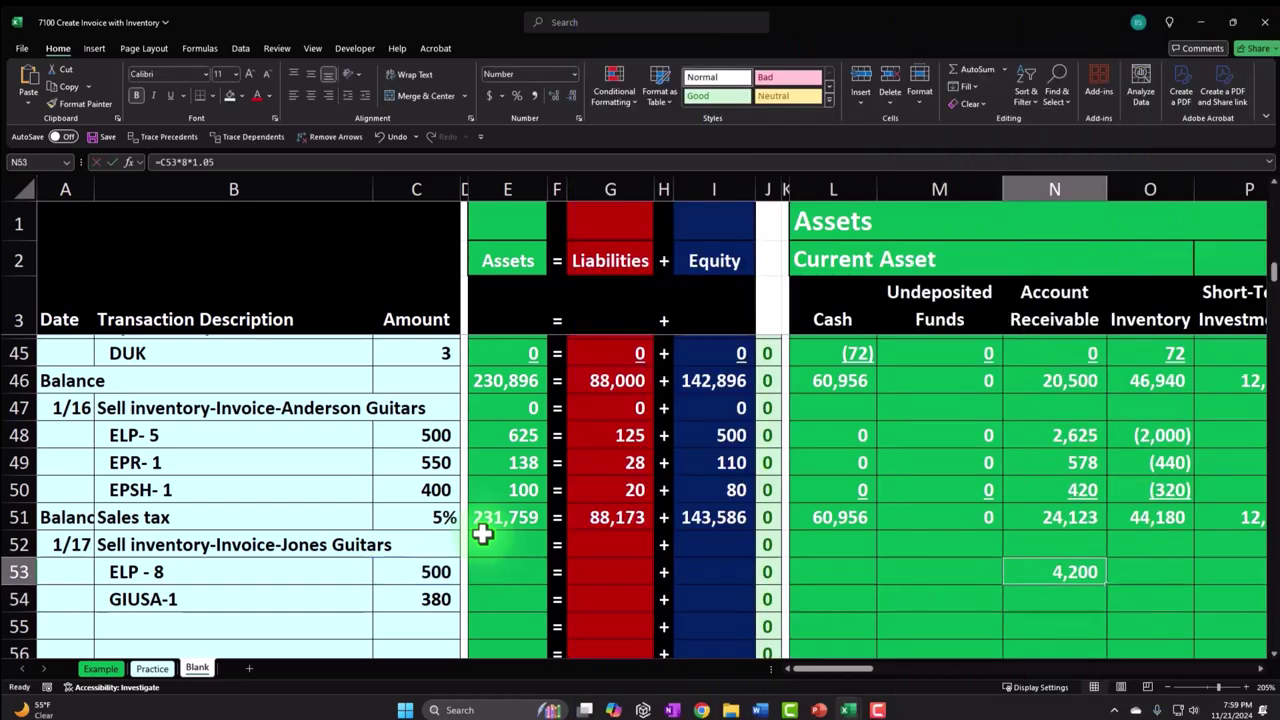
Enter the Sales formula =C53*8 in AB53 for the ELP line and review it
key(Right)
key(Right)
key(Right)
key(Right)
key(Right)
key(Right)
key(Right)
key(Right)
key(Right)
key(Right)
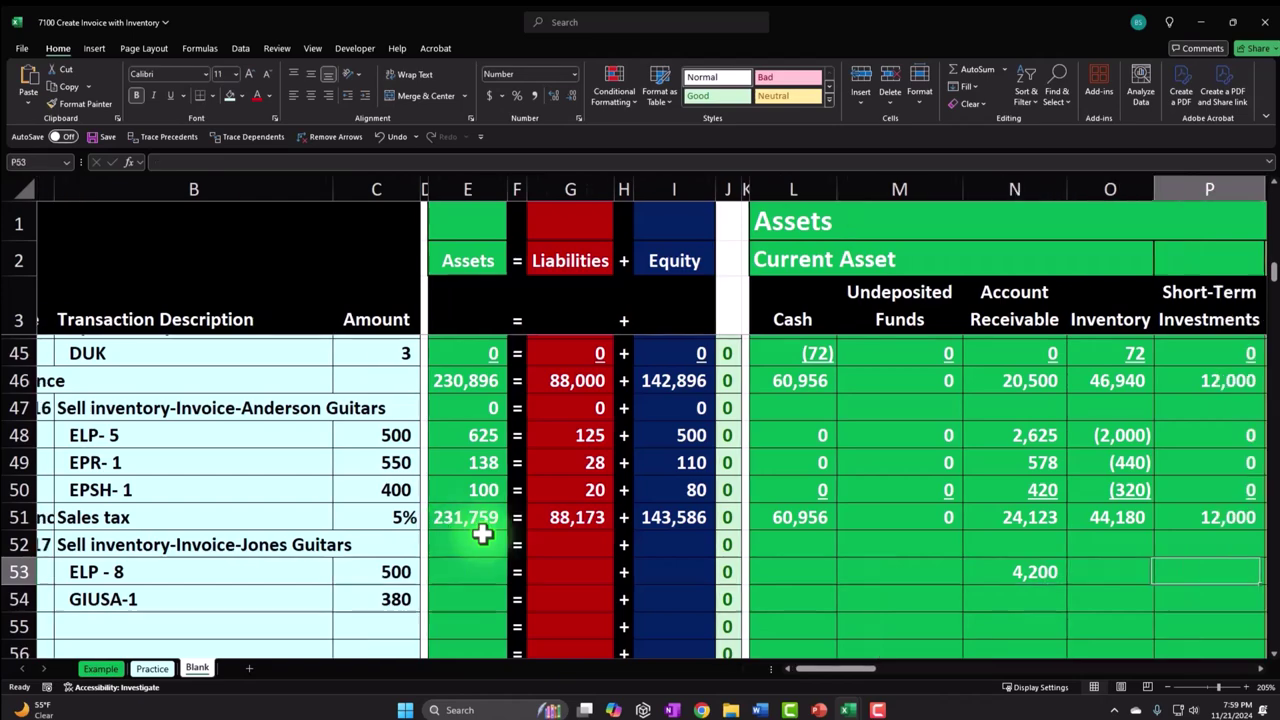
key(Right)
key(Right)
key(Right)
key(Right)
key(Right)
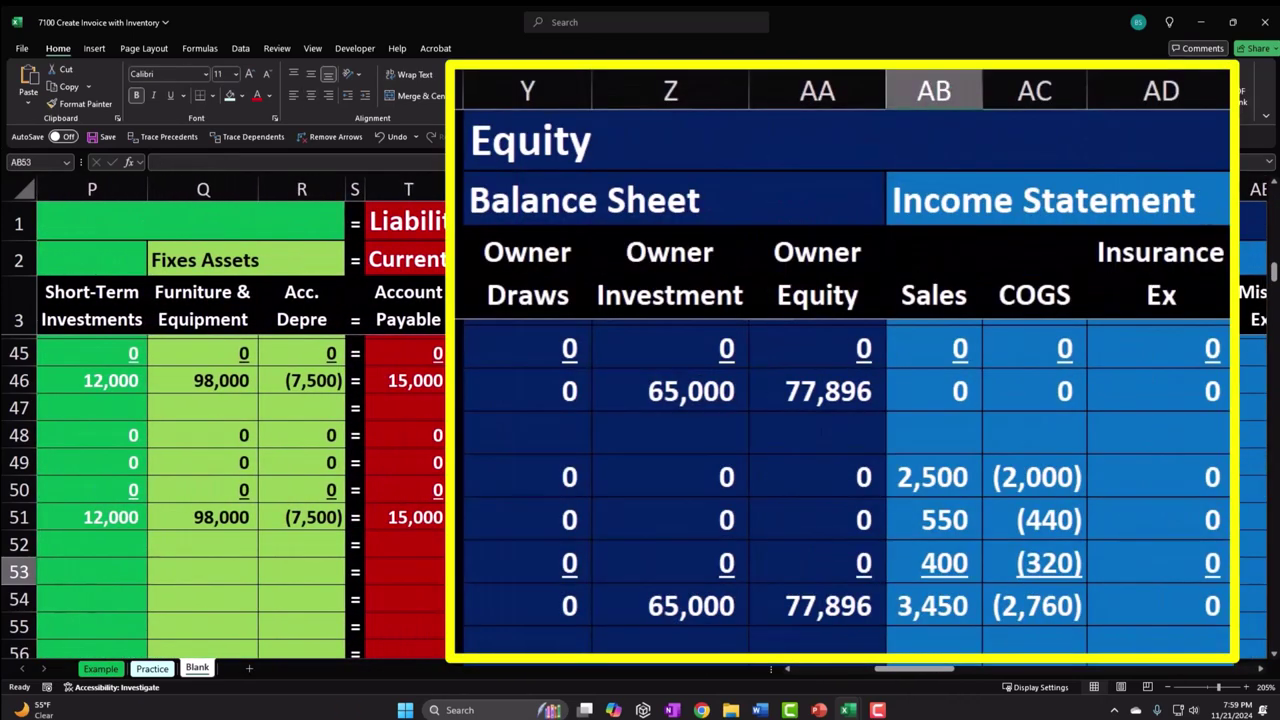
text(+)
key(Left)
key(Left)
key(Left)
key(Left)
key(Left)
key(Left)
key(Left)
key(Left)
key(Left)
key(Left)
key(Left)
key(Left)
key(Left)
key(Left)
key(Left)
key(Left)
key(Left)
key(Left)
key(Left)
key(Left)
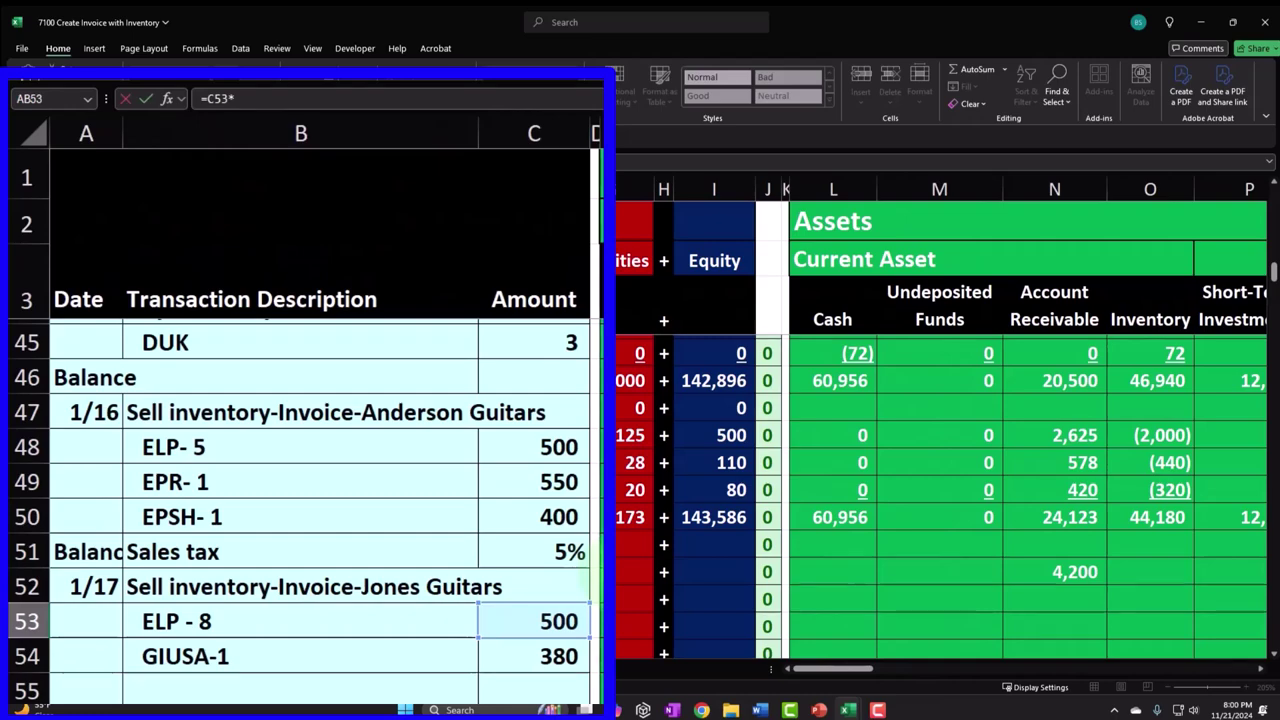
text(*8)
key(ctrl+Return)
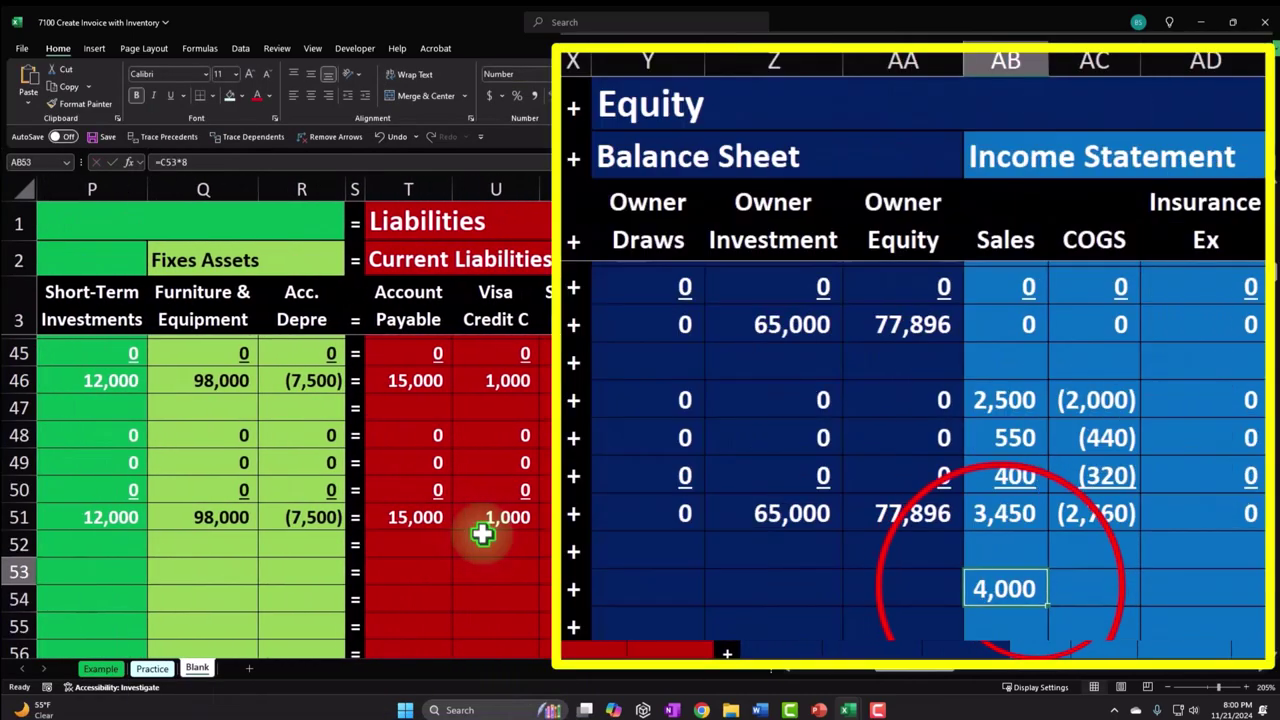
double_click(1001, 589)
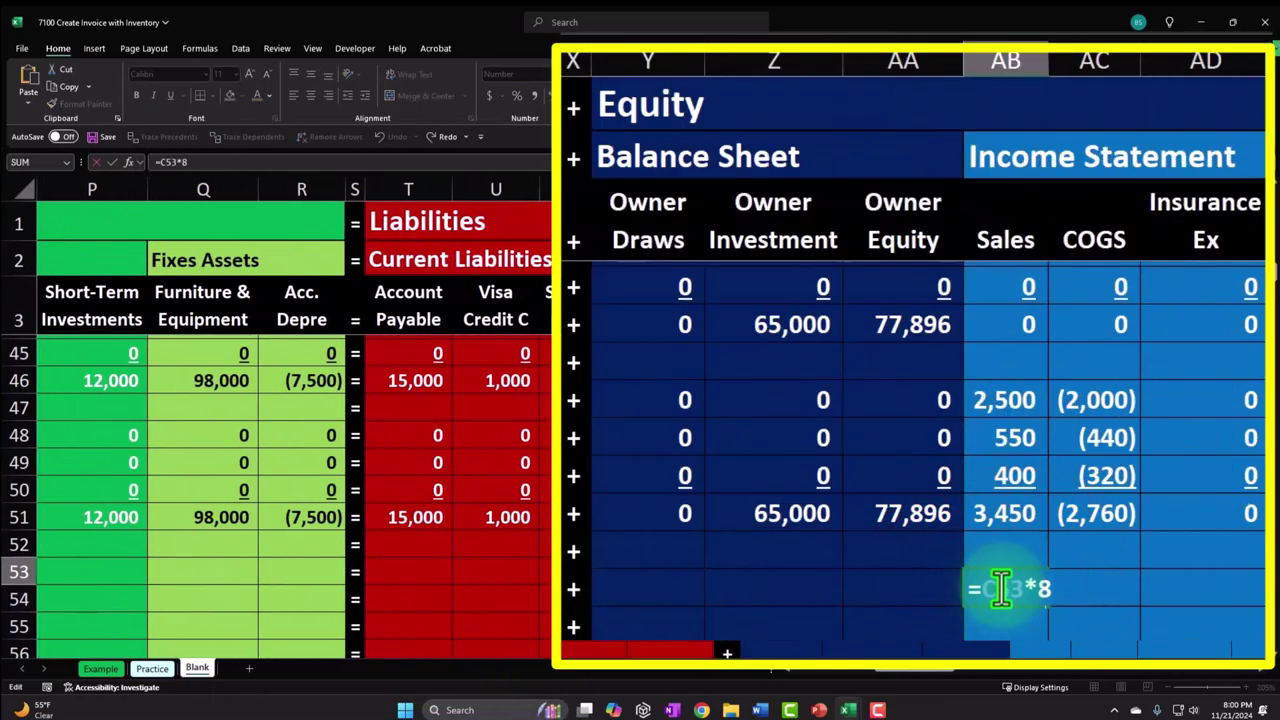
key(Return)
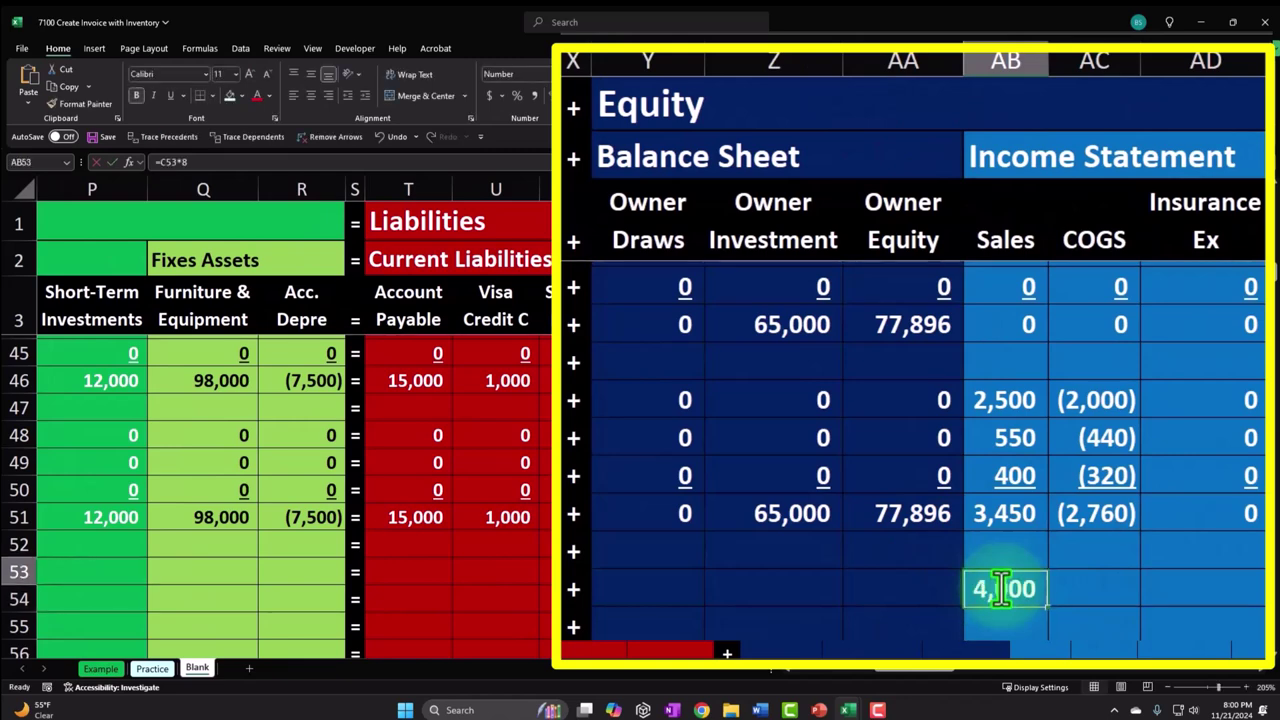
Enter the Sales Tax Payable formula =C53*8*0.05 in V53 and review it
key(Left)
key(Left)
key(Left)
key(Left)
key(Left)
key(Left)
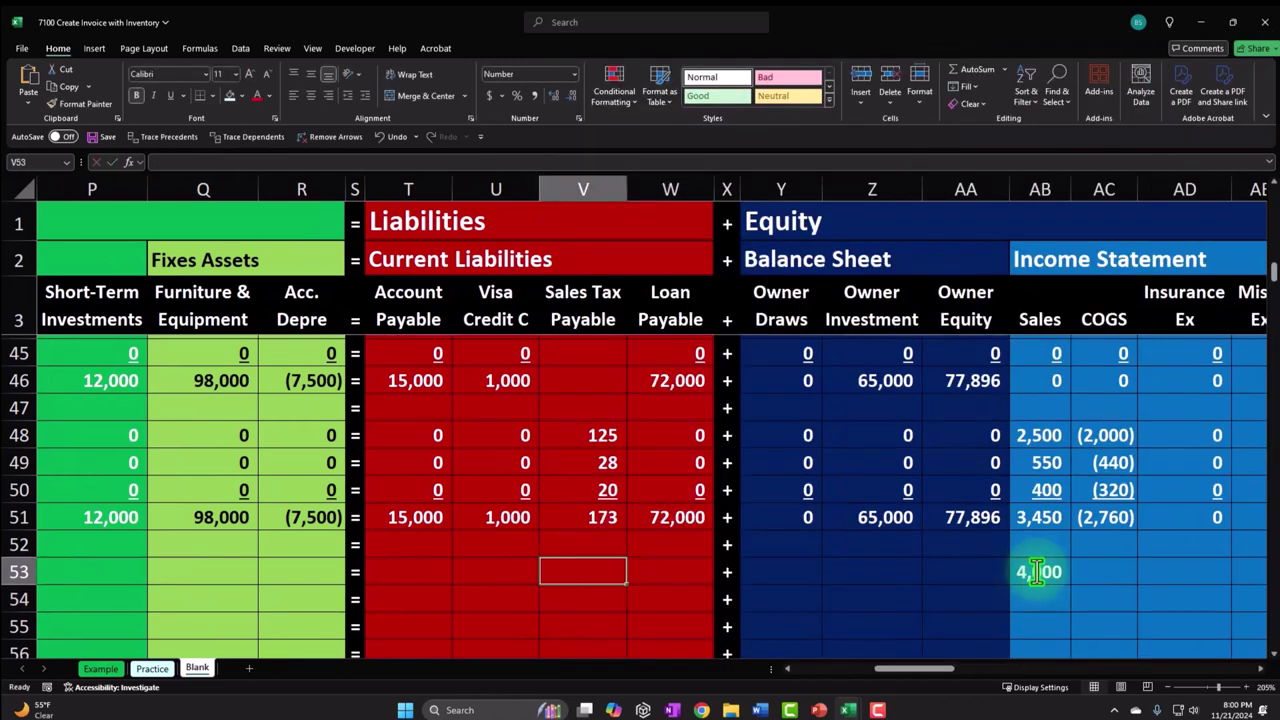
text(=)
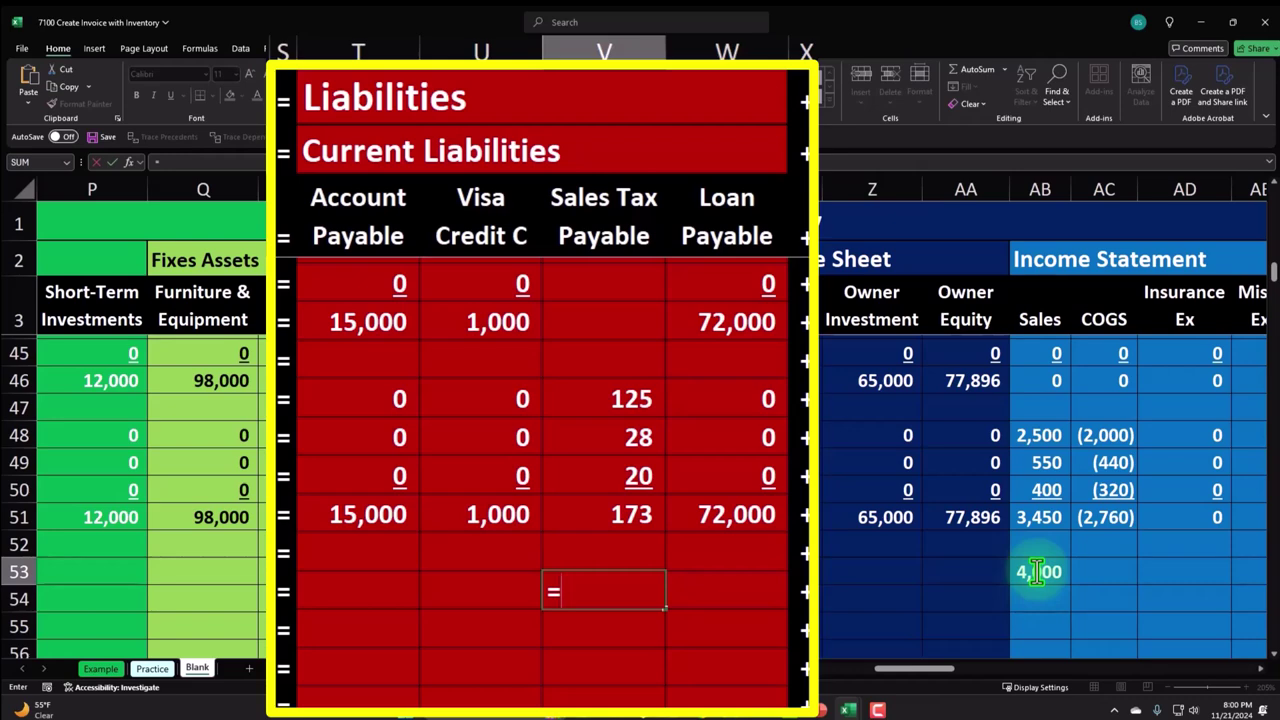
key(Left)
key(Left)
key(Left)
key(Left)
key(Left)
key(Left)
key(Left)
key(Left)
key(Left)
key(Left)
key(Left)
key(Left)
key(Left)
key(Left)
key(Left)
key(Left)
key(Left)
key(Left)
key(Left)
key(Left)
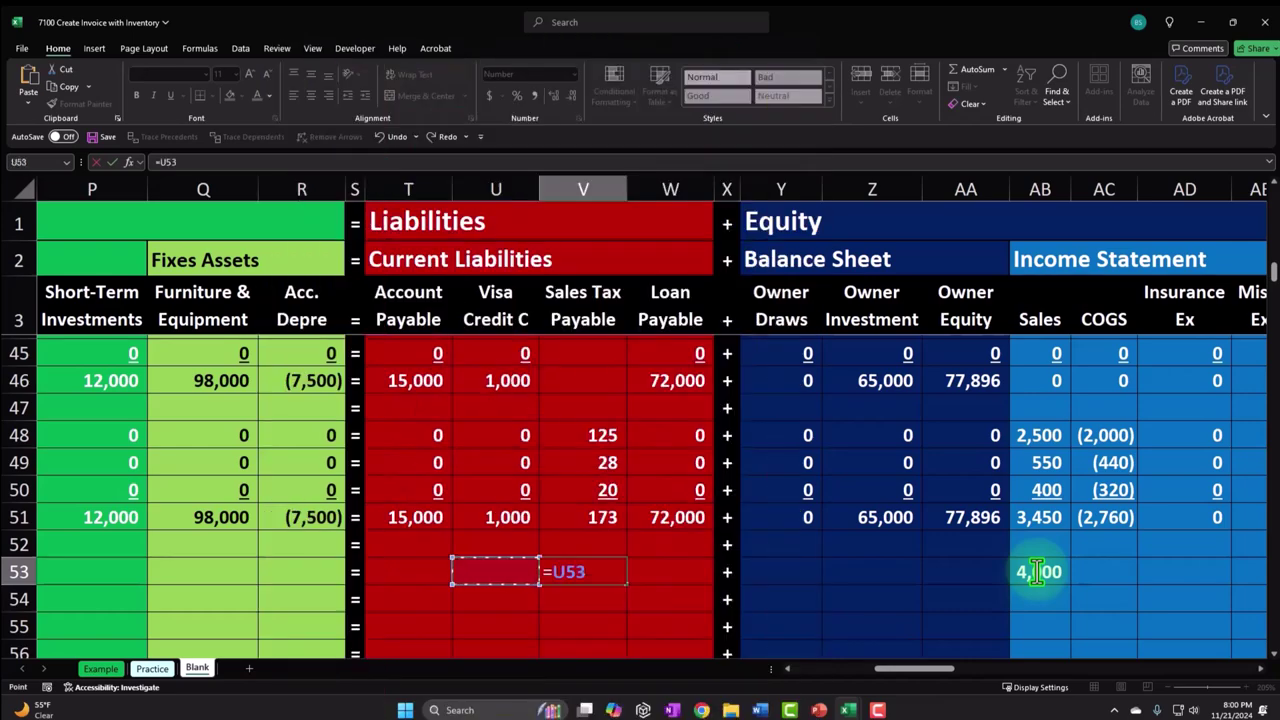
key(Right)
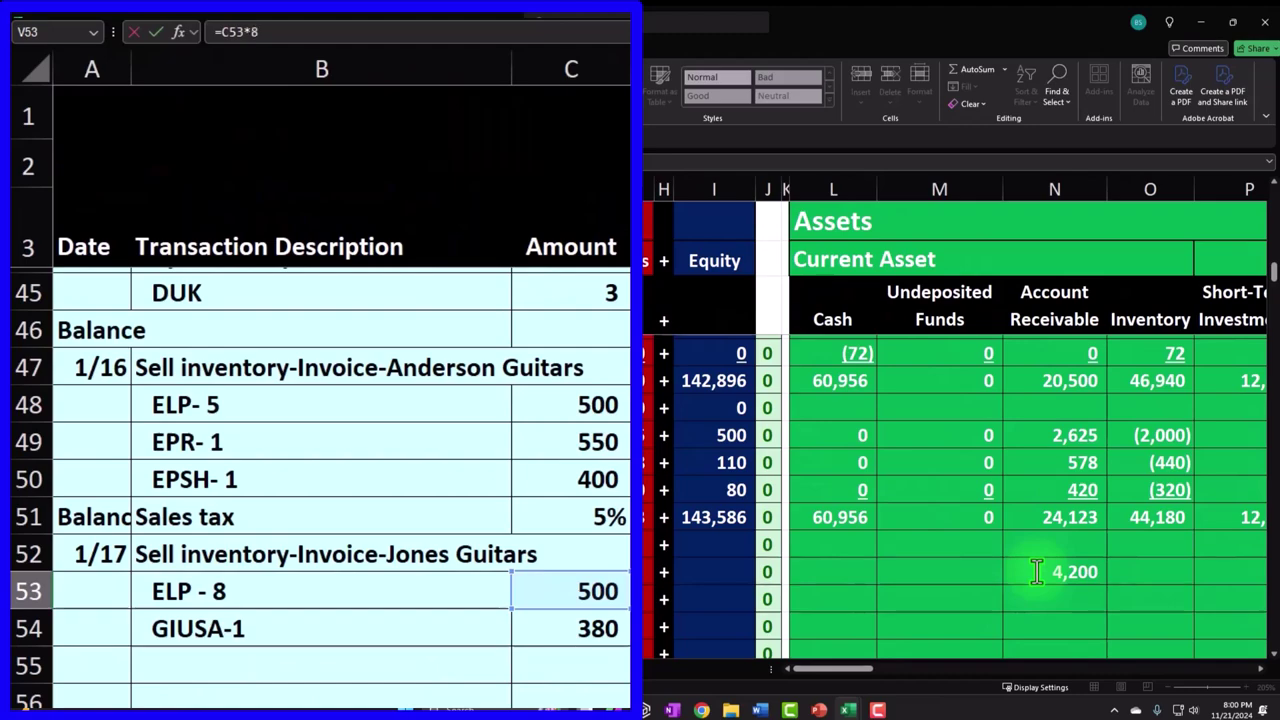
text(*8*.0)
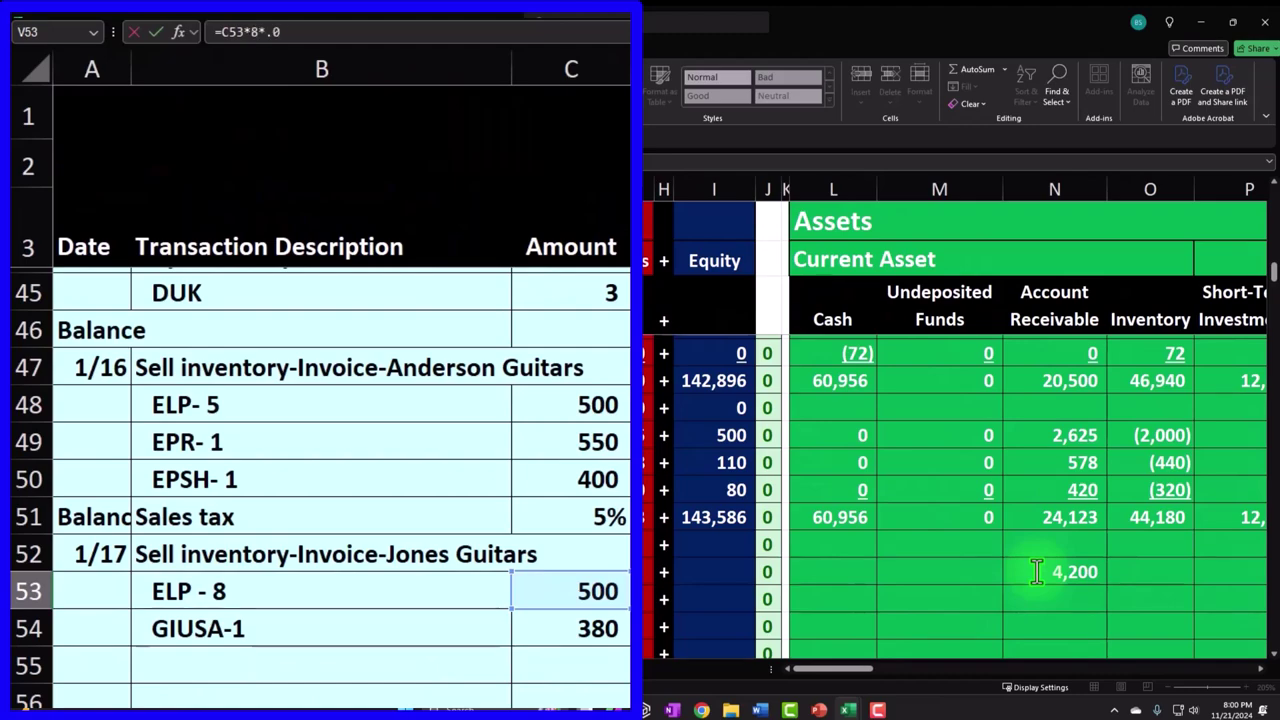
text(5)
key(Return)
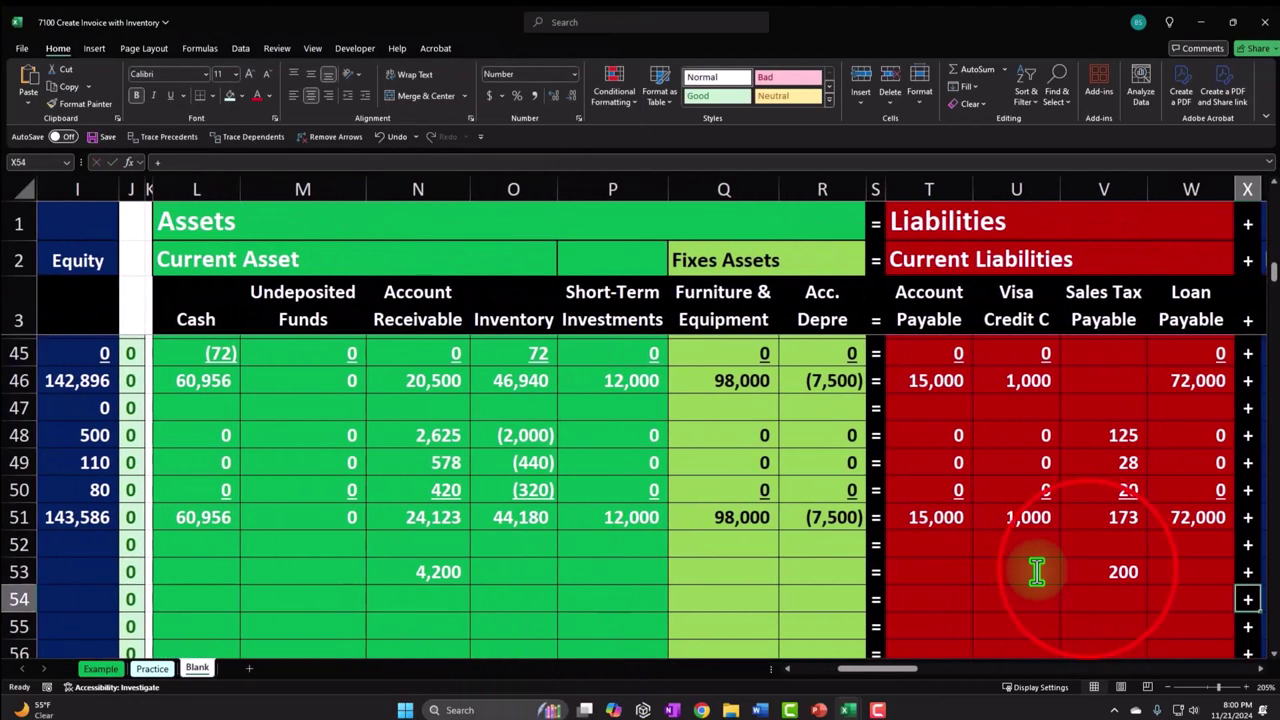
double_click(1087, 577)
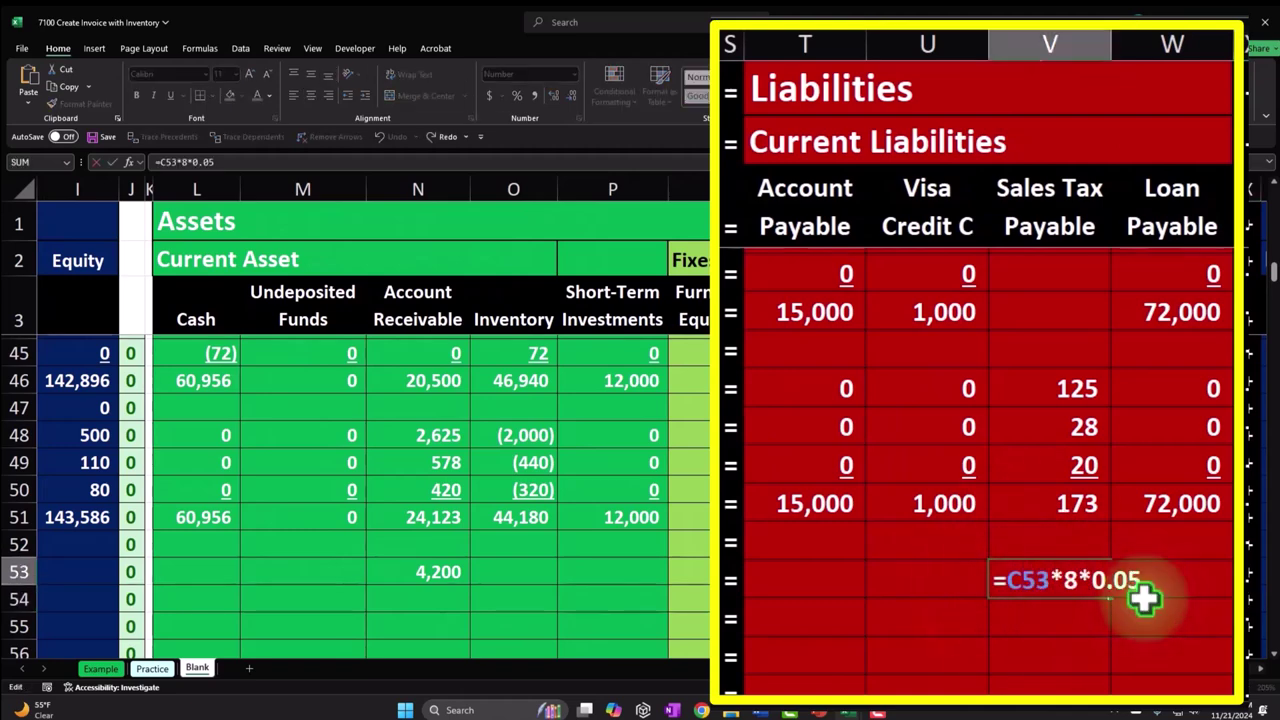
key(Return)
Copy the Assets, Liabilities and Equity total formulas in E51, G51 and I51 down through row 53
key(Right)
key(Right)
key(Right)
key(Right)
key(Right)
key(Right)
key(Left)
key(Left)
key(Left)
key(Left)
key(Left)
key(Left)
key(Left)
key(Left)
key(Left)
key(Left)
key(Left)
key(Left)
key(Left)
key(Left)
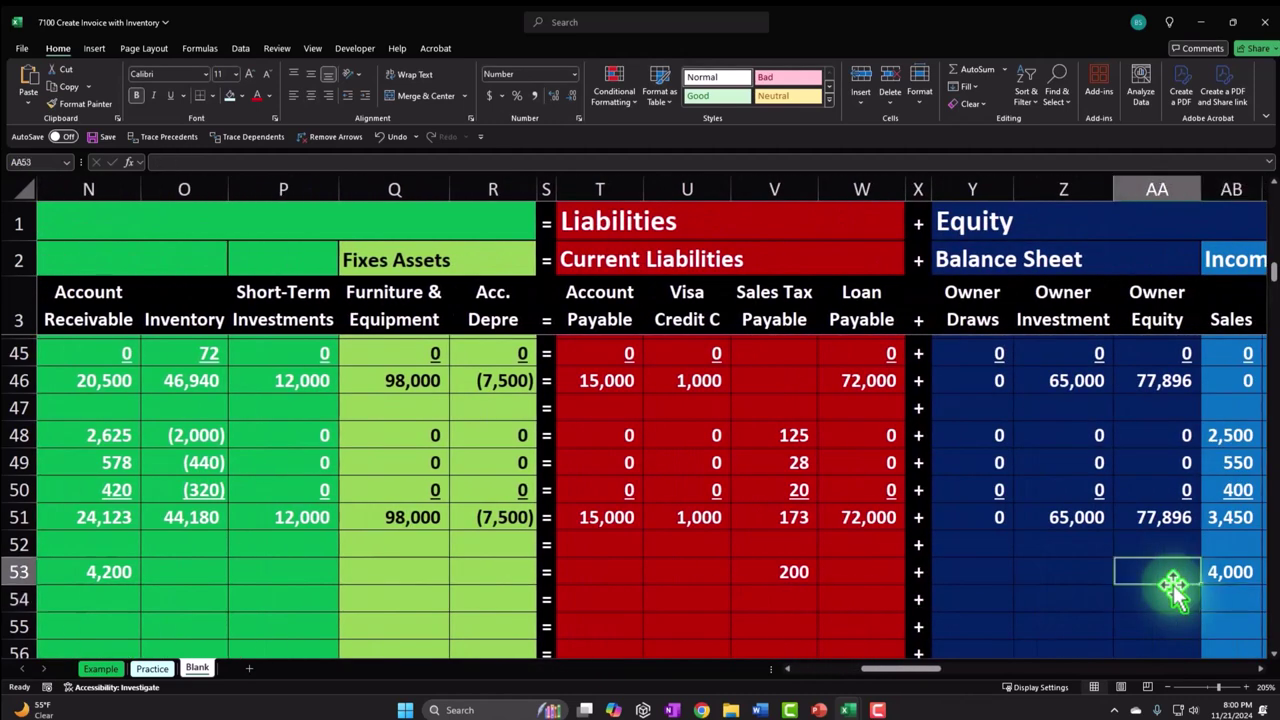
key(Left)
key(Left)
key(Left)
key(Left)
key(Left)
key(Left)
key(Left)
key(Left)
key(Left)
key(Left)
key(Left)
key(Left)
key(Left)
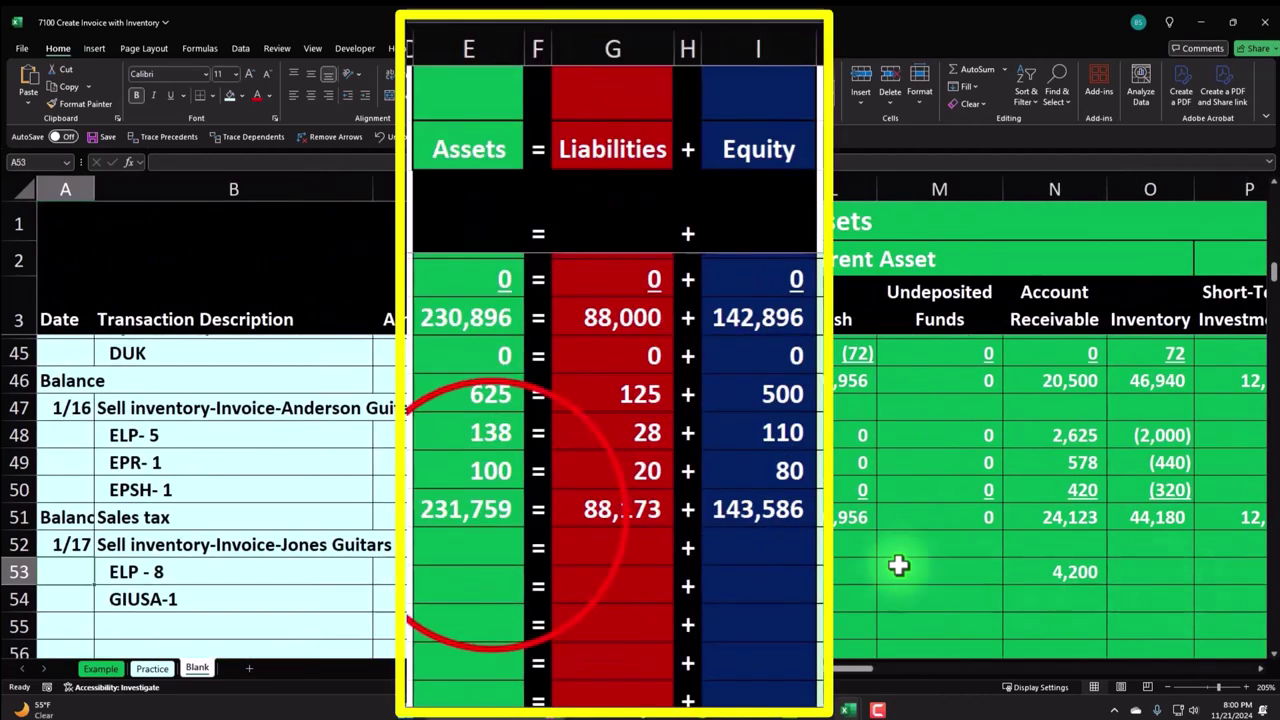
click(491, 513)
drag(522, 540, 518, 594)
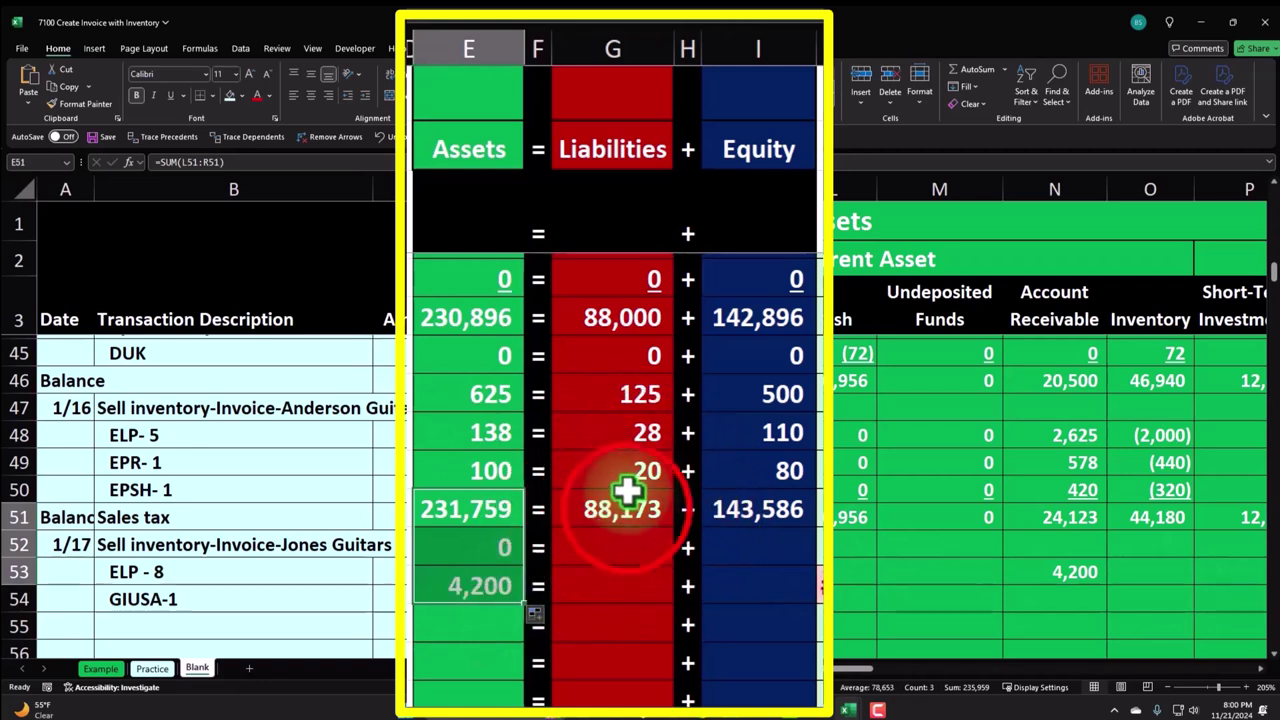
click(629, 509)
drag(680, 530, 680, 594)
click(797, 512)
drag(811, 523, 811, 594)
Fill the remaining asset columns of the ELP line with 0 in L53:M53 and O53:R53
click(833, 572)
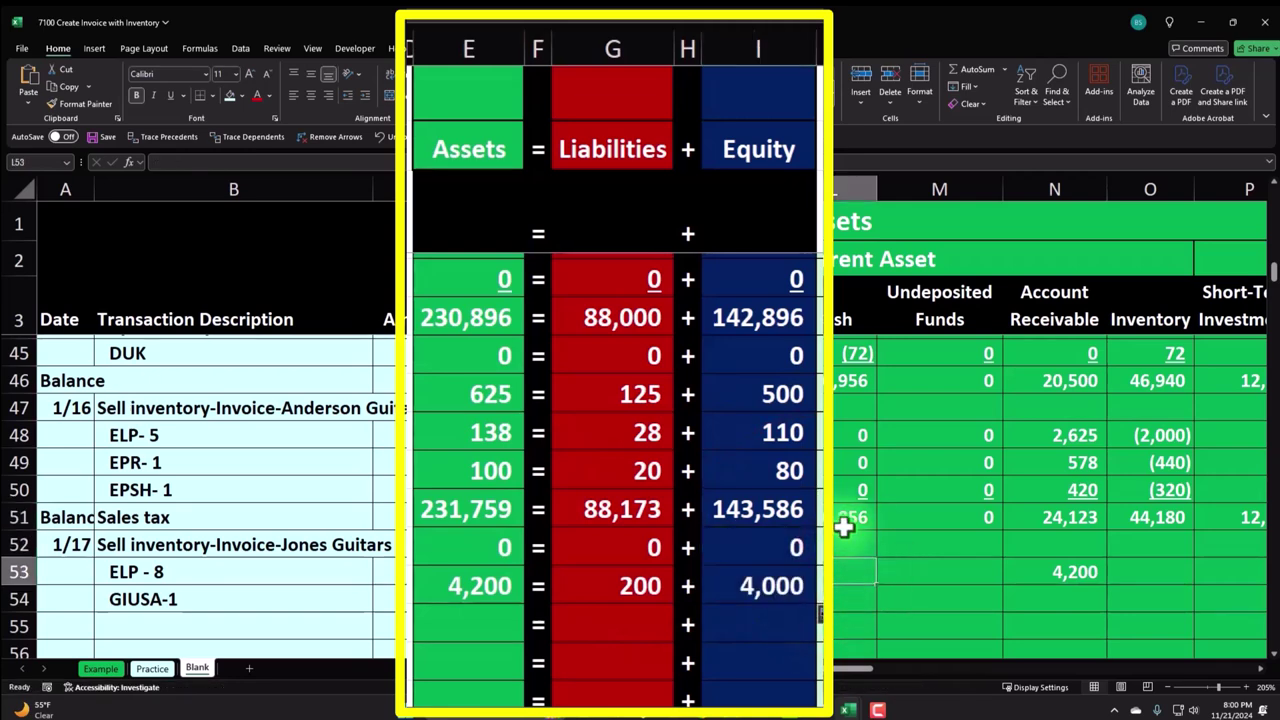
text(0)
key(Tab)
text(0)
key(Tab)
key(Tab)
text(0)
key(Tab)
text(0)
key(Tab)
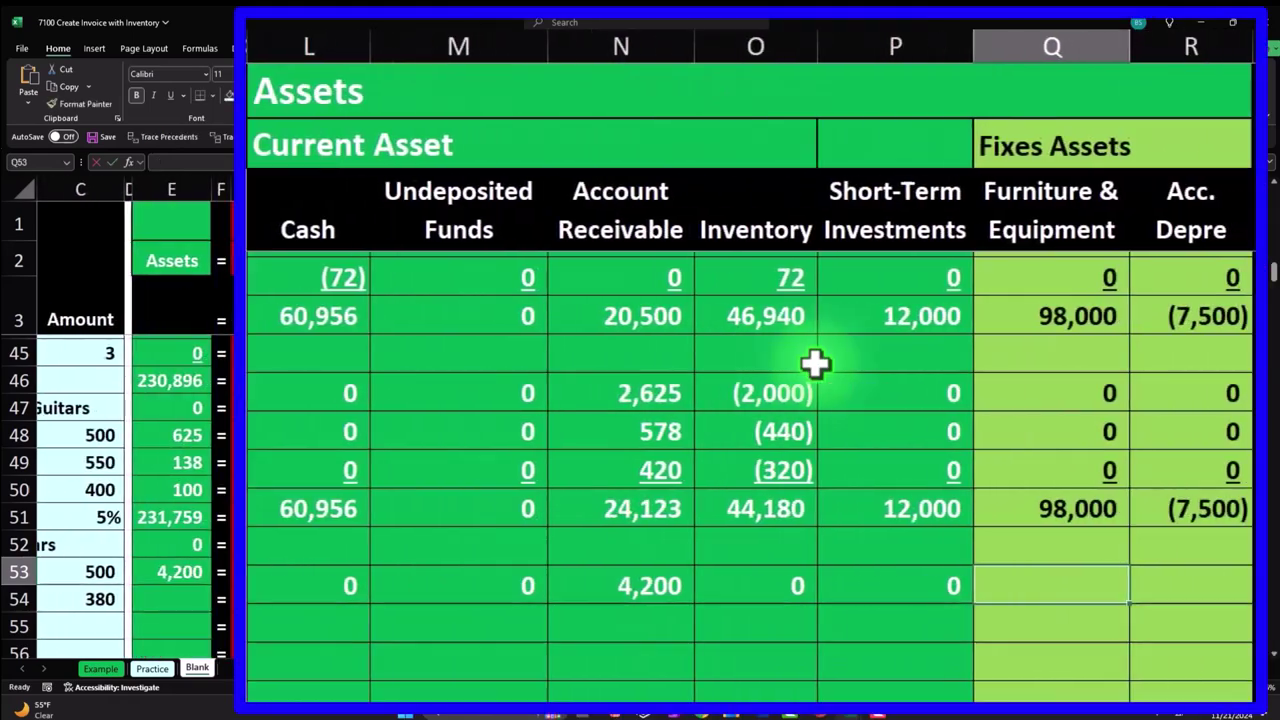
key(Tab)
key(Tab)
Fill the ELP line with 0 in Q53:R53 and in the liability cells T53:U53 and W53, keeping the Sales Tax Payable formula
text(0)
key(Tab)
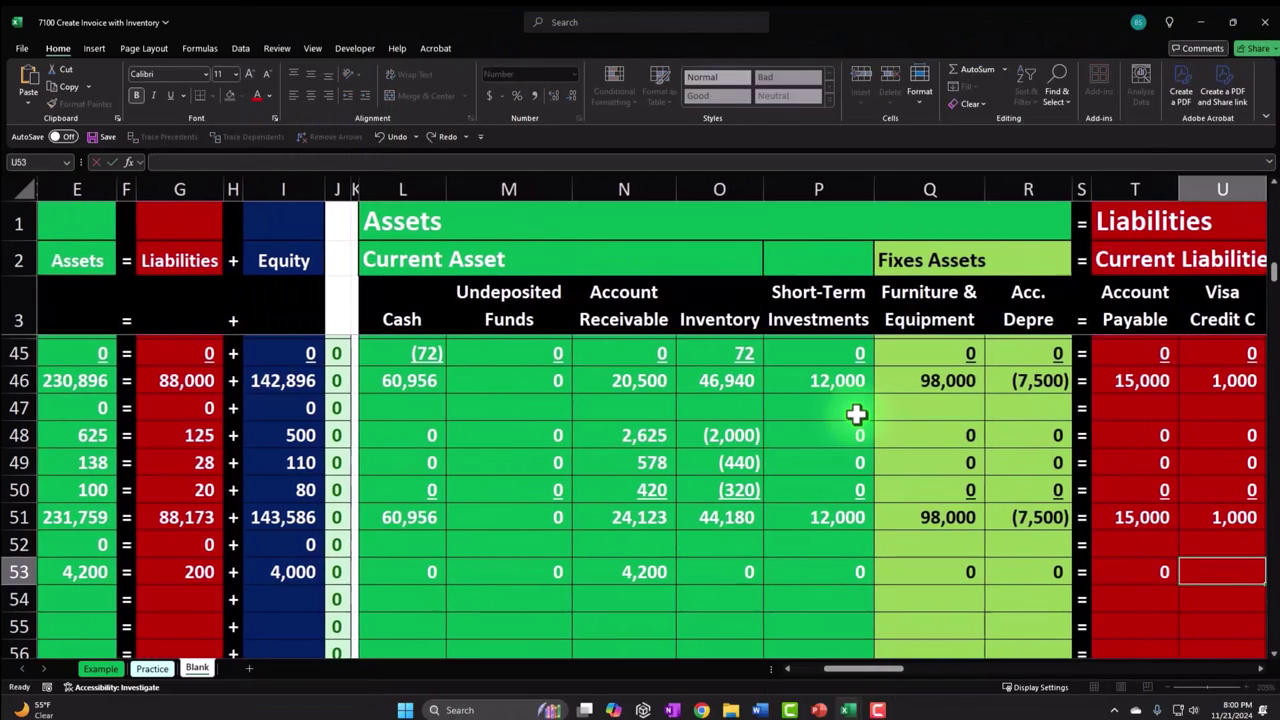
text(0)
key(Tab)
text(200)
key(Tab)
text(0)
key(Tab)
Fill the Owner Draws, Owner Investment and Owner Equity cells Y53:AA53 of the ELP line with 0
key(Tab)
text(0)
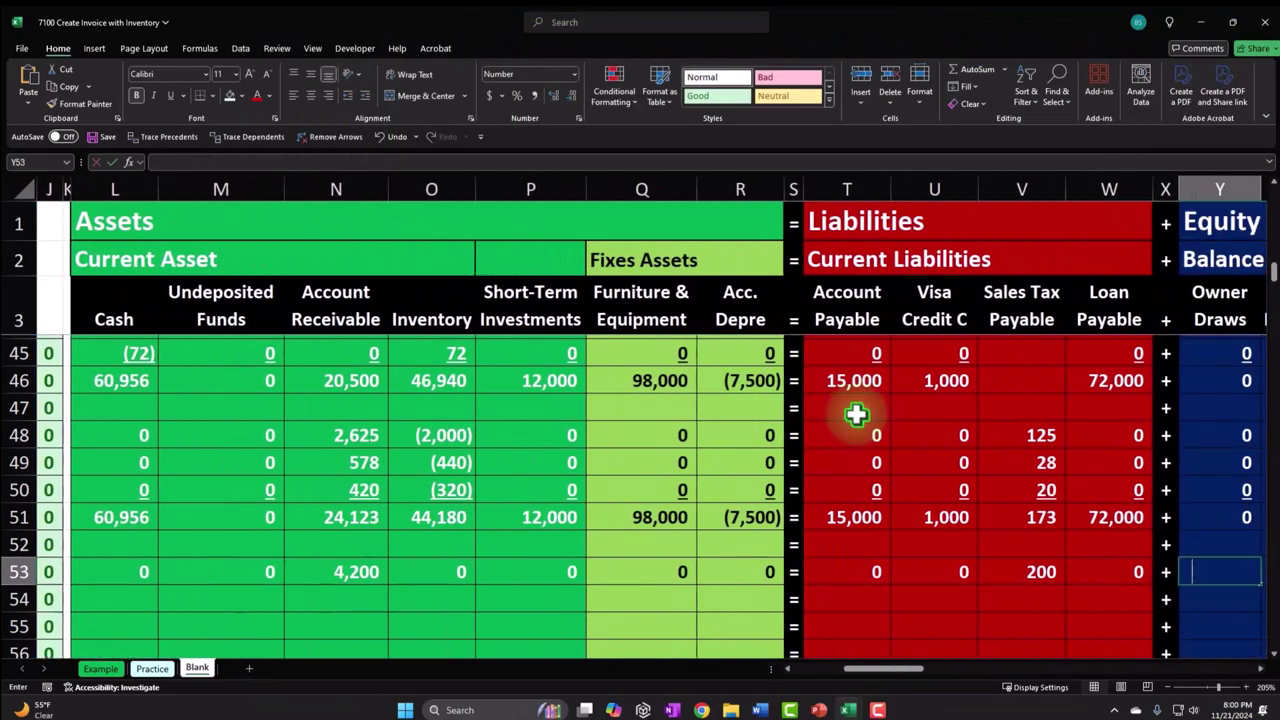
key(Tab)
text(0)
key(Tab)
text(0)
key(Tab)
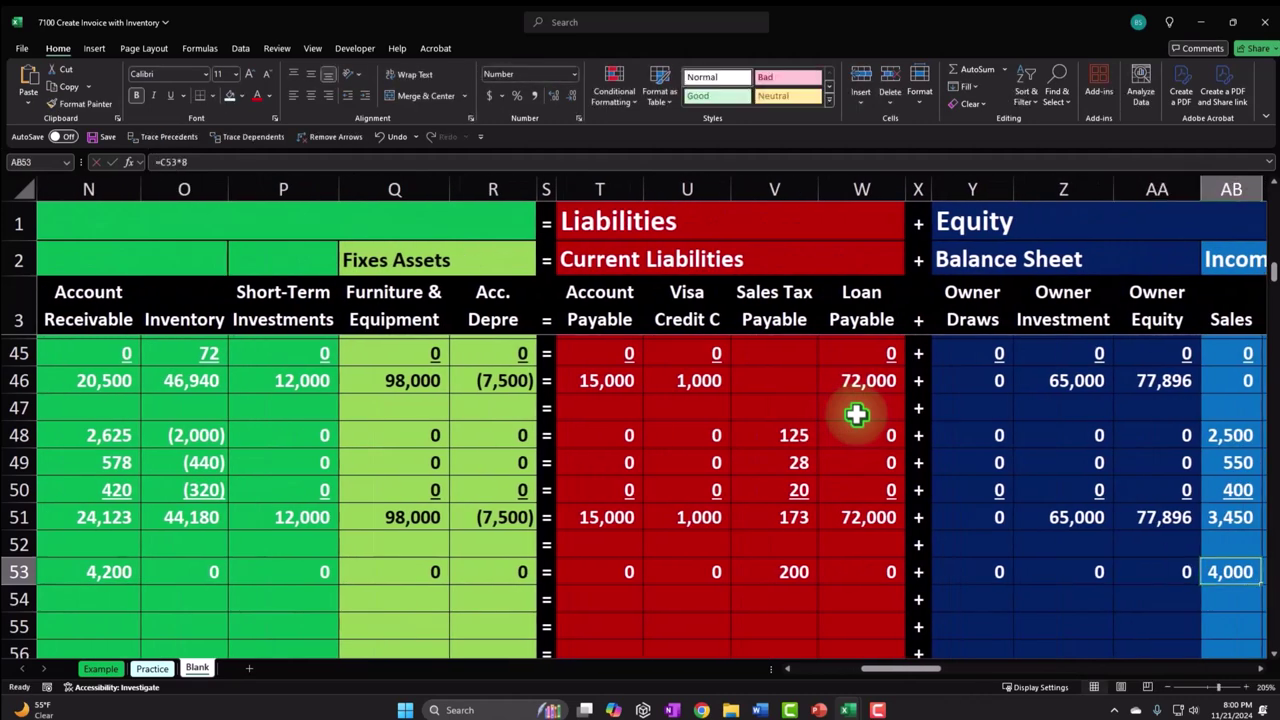
Fill the COGS and expense cells AC53:AI53 of the ELP line with 0, keeping the Sales formula
text(4000)
key(Tab)
text(0)
key(Tab)
text(0)
key(Tab)
text(0)
key(Tab)
text(0)
key(Tab)
text(0)
key(Tab)
text(0)
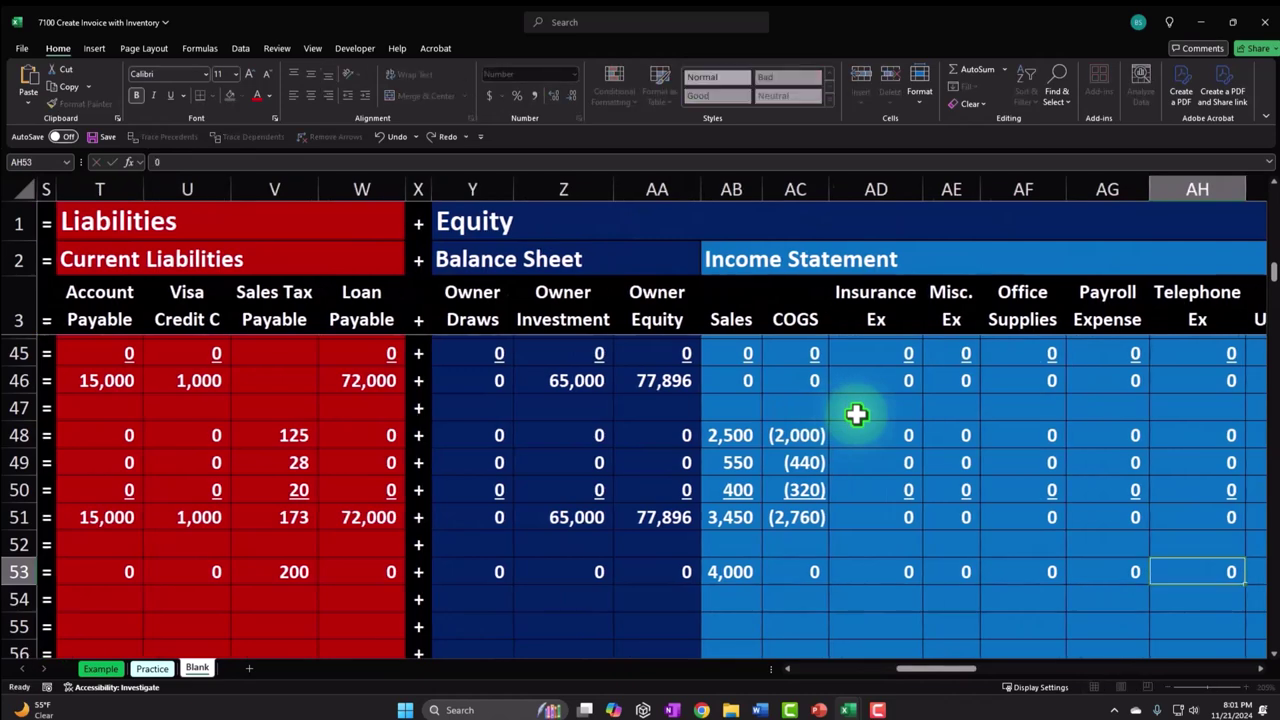
key(Tab)
key(Tab)
Link the Jones Guitars cell AL53 in the Account Receivable subsidiary ledger to the receivable amount with =N53
key(Tab)
key(Tab)
key(Tab)
key(Tab)
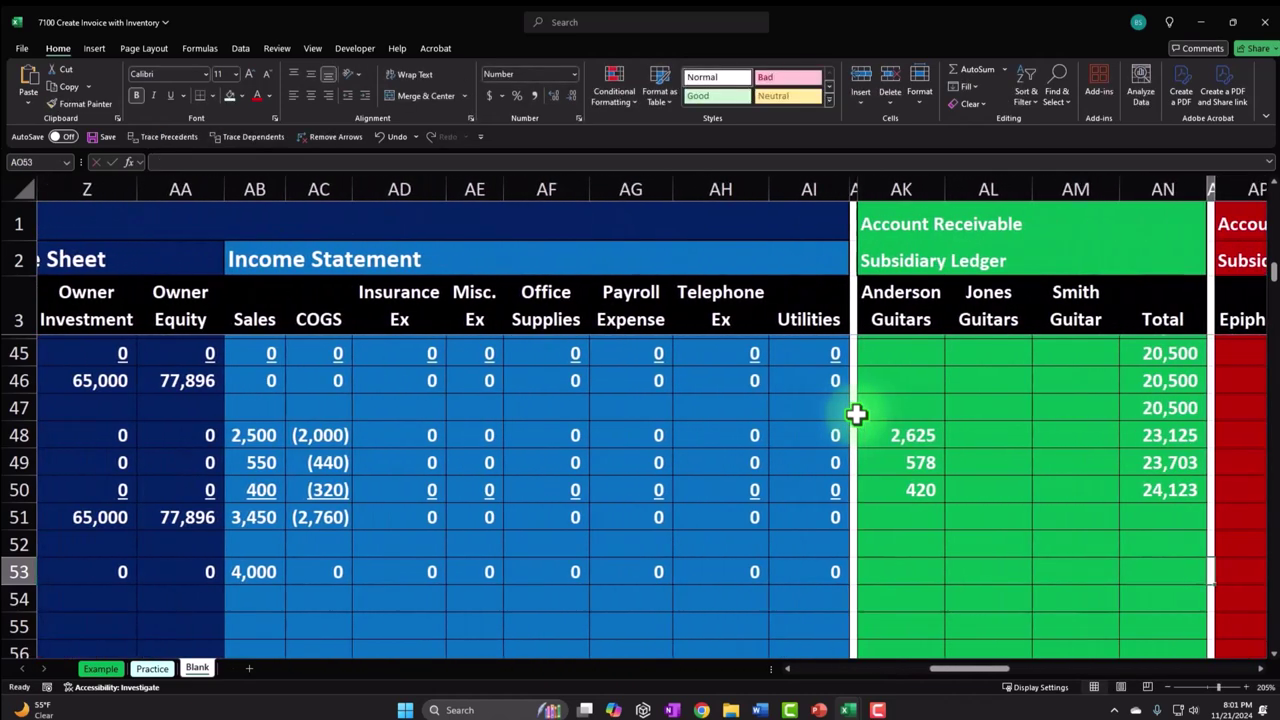
key(Left)
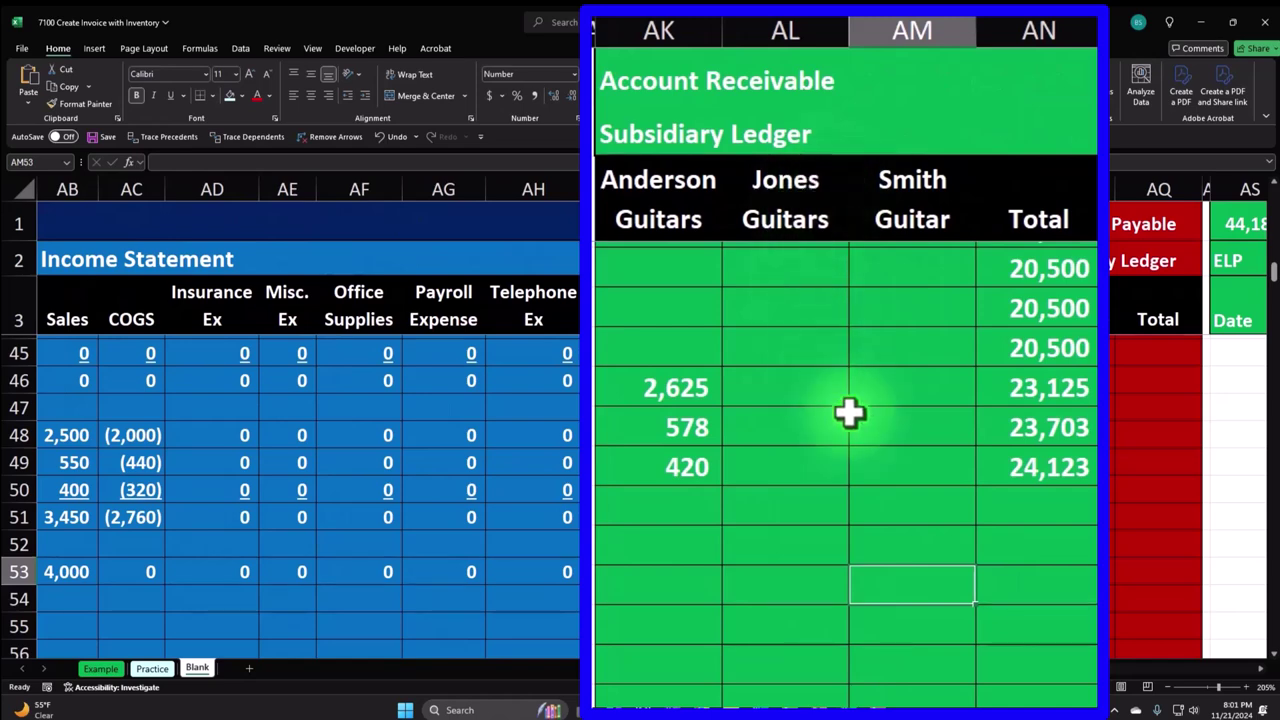
click(811, 597)
click(809, 591)
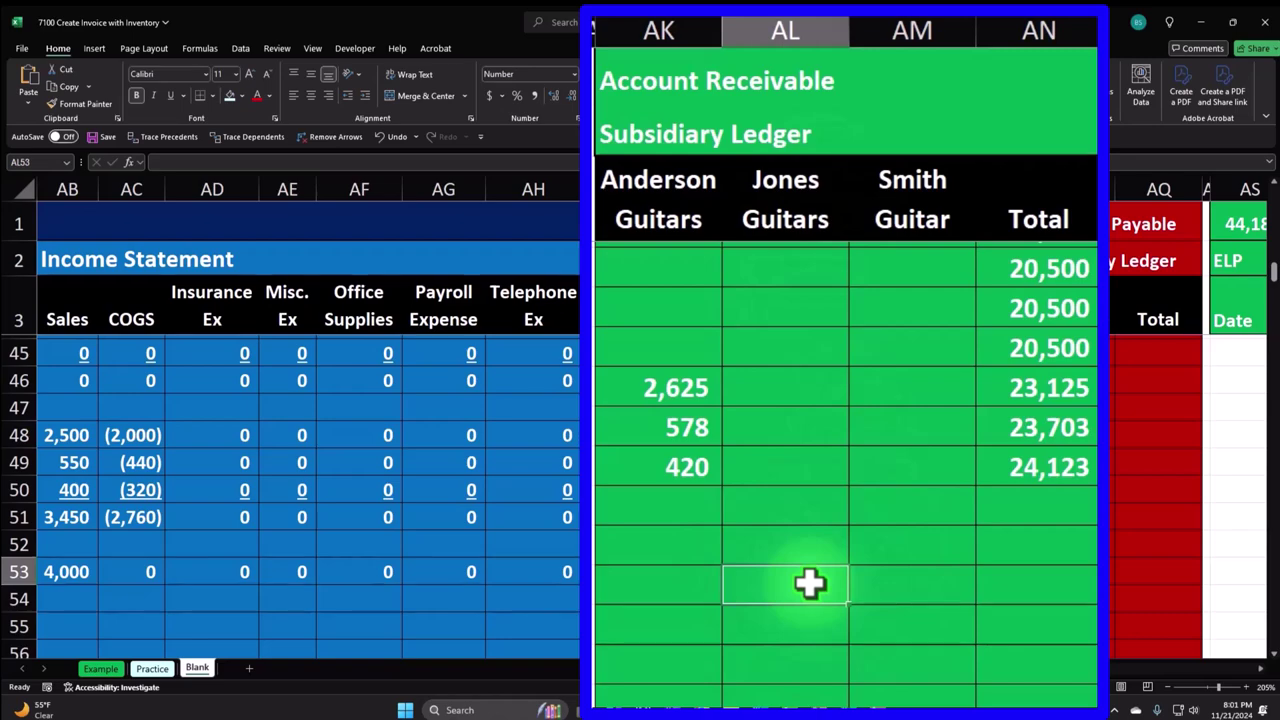
text(=)
key(Left)
key(Left)
key(Left)
key(Left)
key(Left)
key(Left)
key(Left)
key(Left)
key(Left)
key(Left)
key(Left)
key(Left)
key(Left)
key(Left)
key(Left)
key(Left)
key(Left)
key(Left)
key(Left)
key(Left)
key(Left)
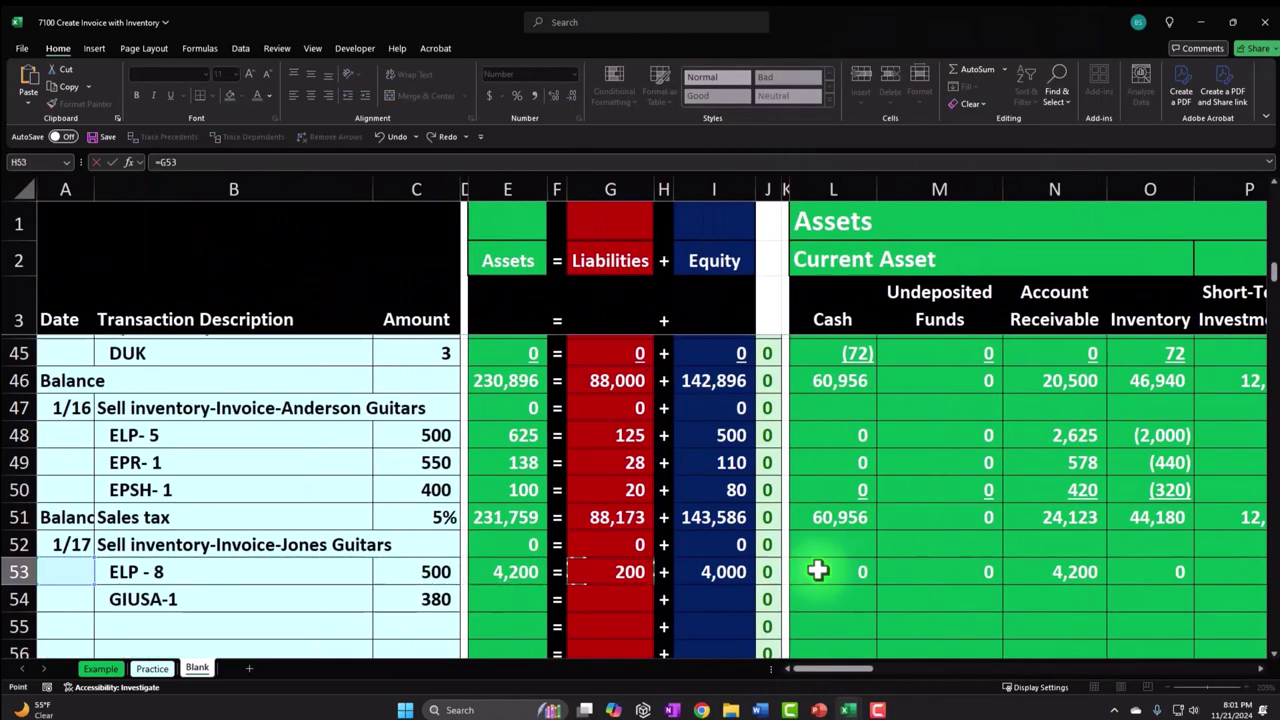
key(Right)
key(Right)
key(Right)
key(Right)
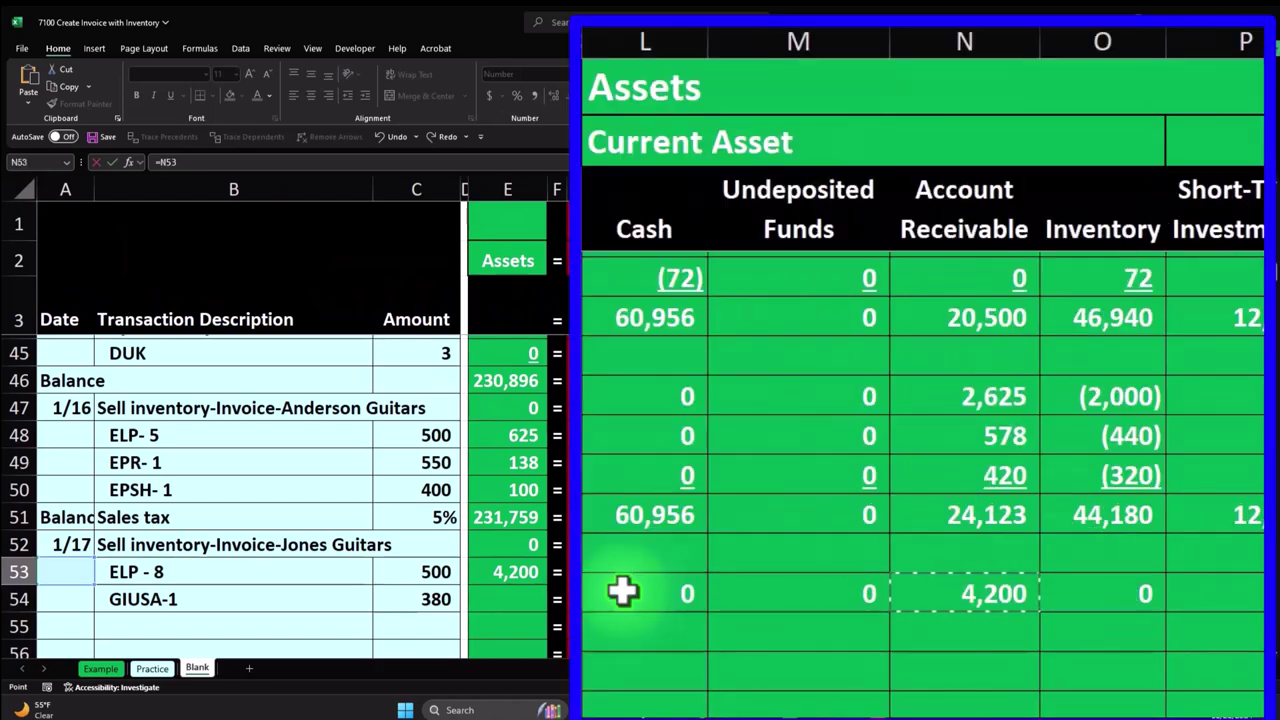
key(Return)
Copy the subsidiary ledger's running total formula from AN50 down through AN53 and review the formula in AN53
key(Right)
key(Right)
key(Right)
key(Right)
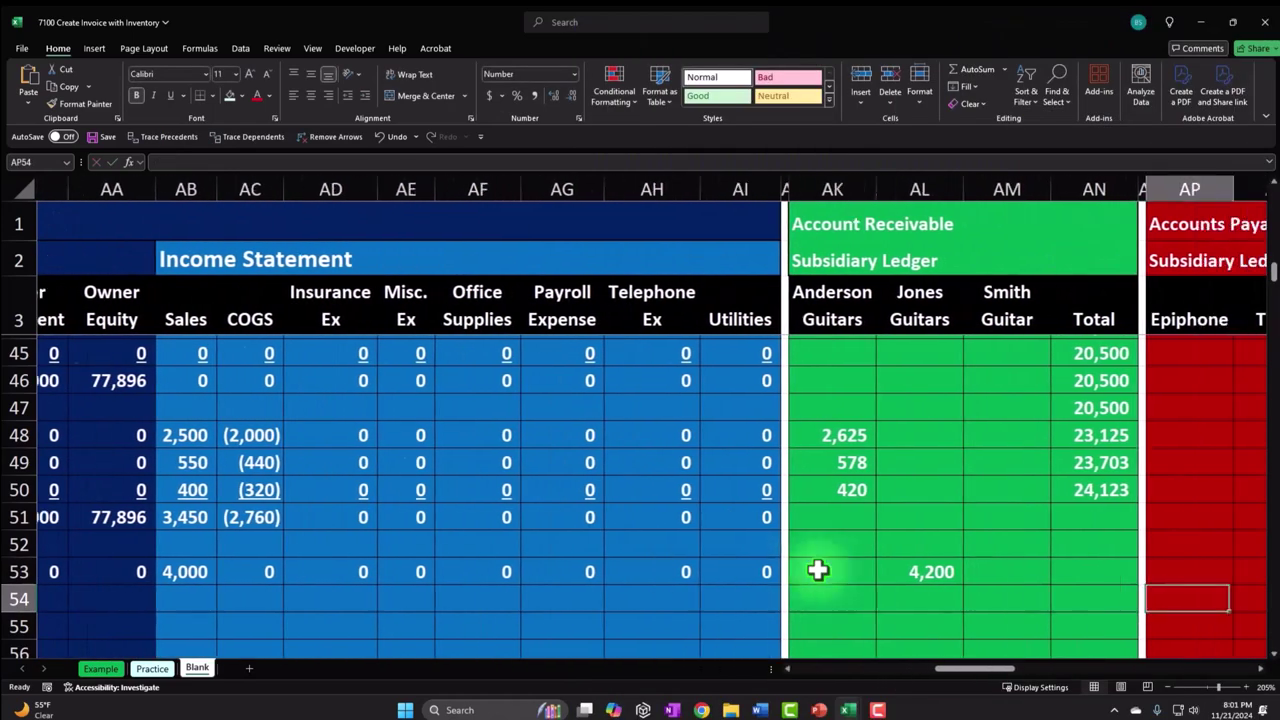
click(1125, 487)
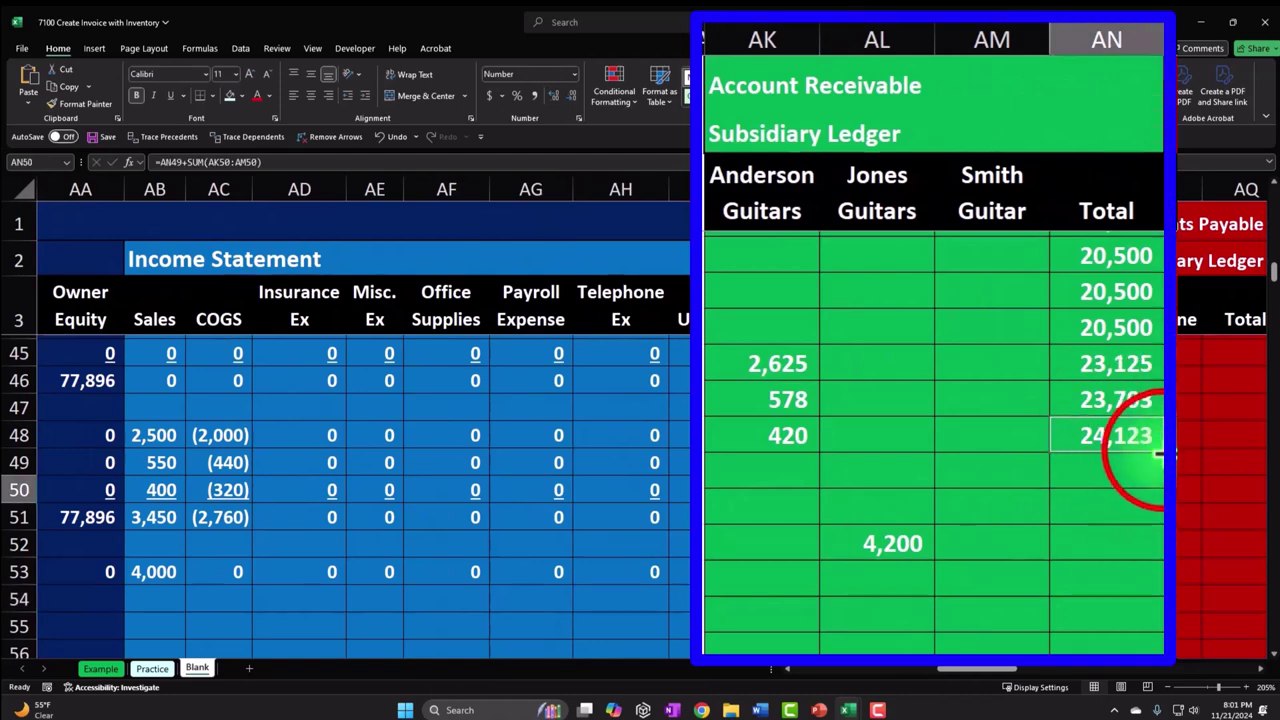
drag(1158, 535, 1137, 557)
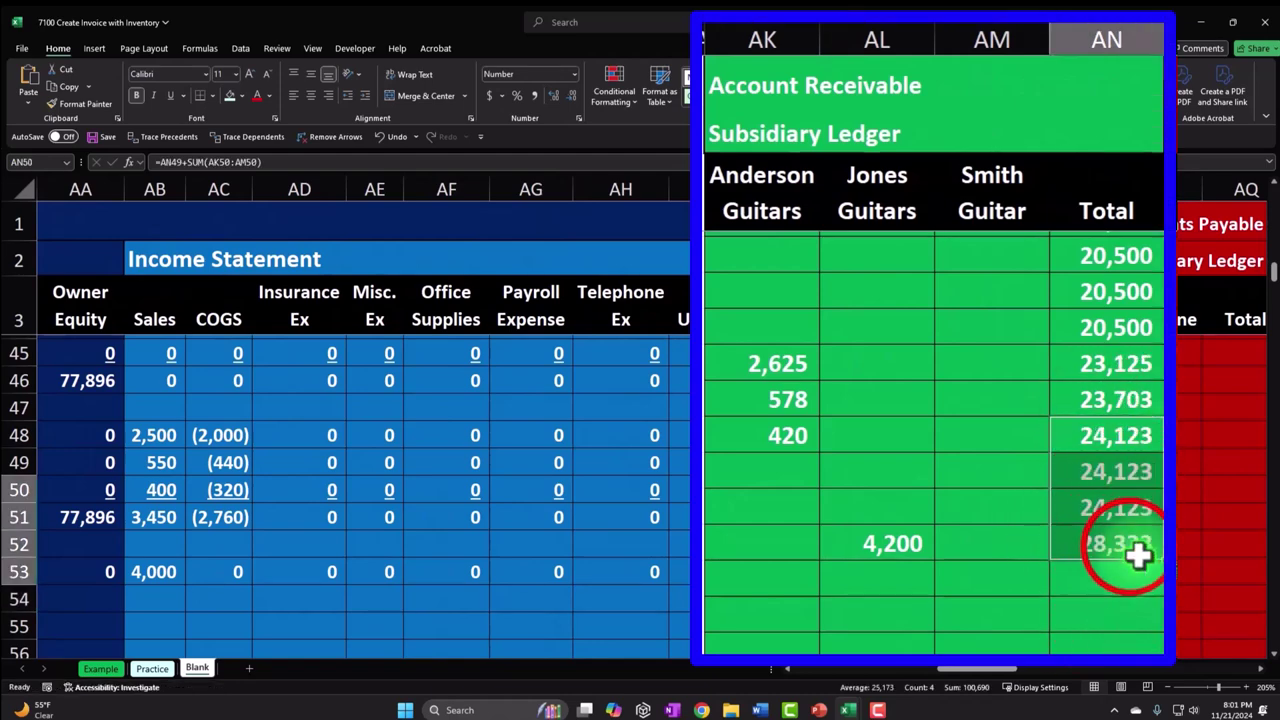
click(1143, 537)
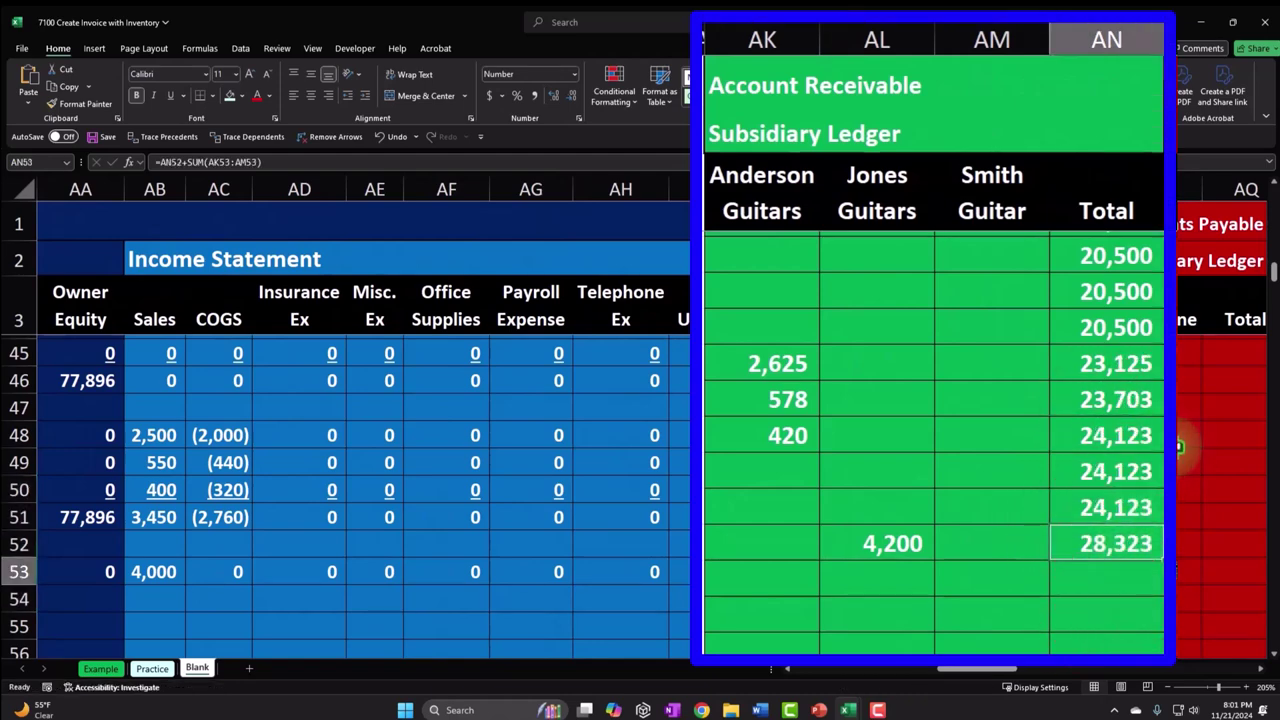
Compare the subsidiary ledger total with the Account Receivable balance and ELP line amount in N51:N53
key(Left)
key(Left)
key(Left)
key(Left)
key(Left)
key(Left)
key(Left)
key(Left)
key(Left)
key(Left)
key(Left)
key(Left)
key(Left)
key(Left)
key(Left)
key(Left)
key(Left)
key(Left)
key(Left)
key(Left)
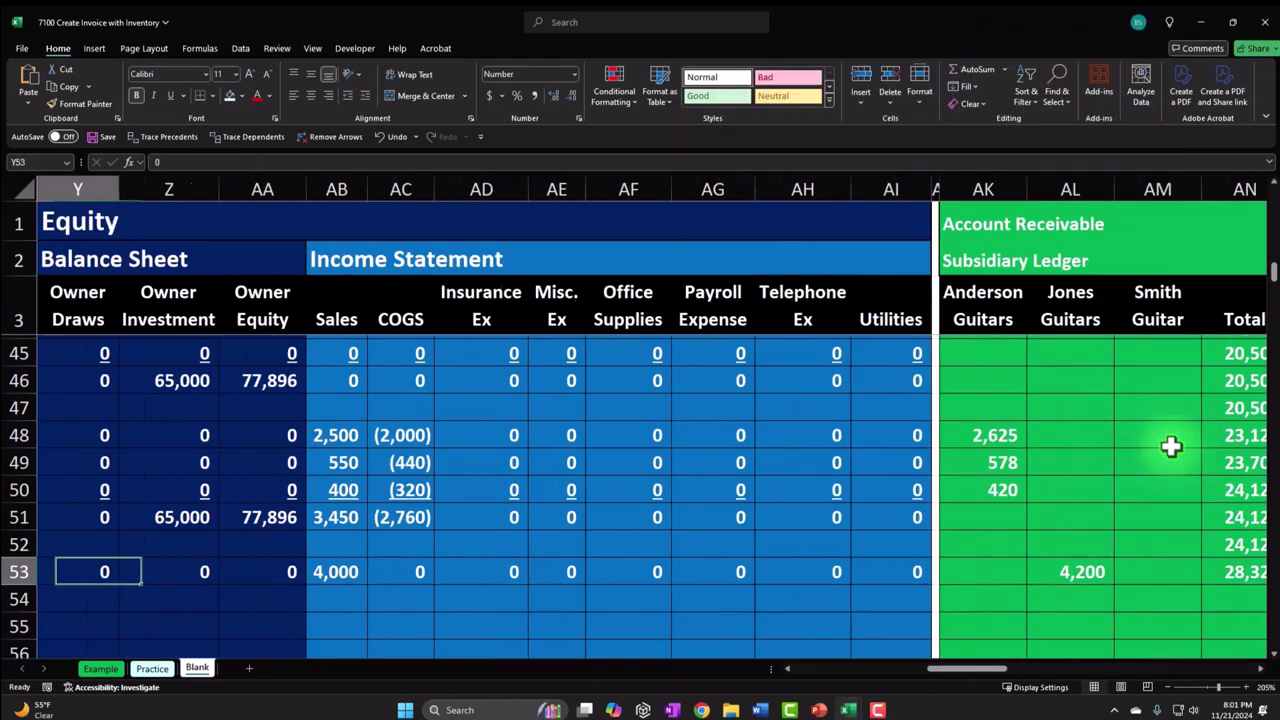
key(Right)
key(Right)
key(Right)
key(Right)
key(Right)
key(Right)
key(Right)
key(Right)
key(Right)
key(Right)
key(Right)
key(Right)
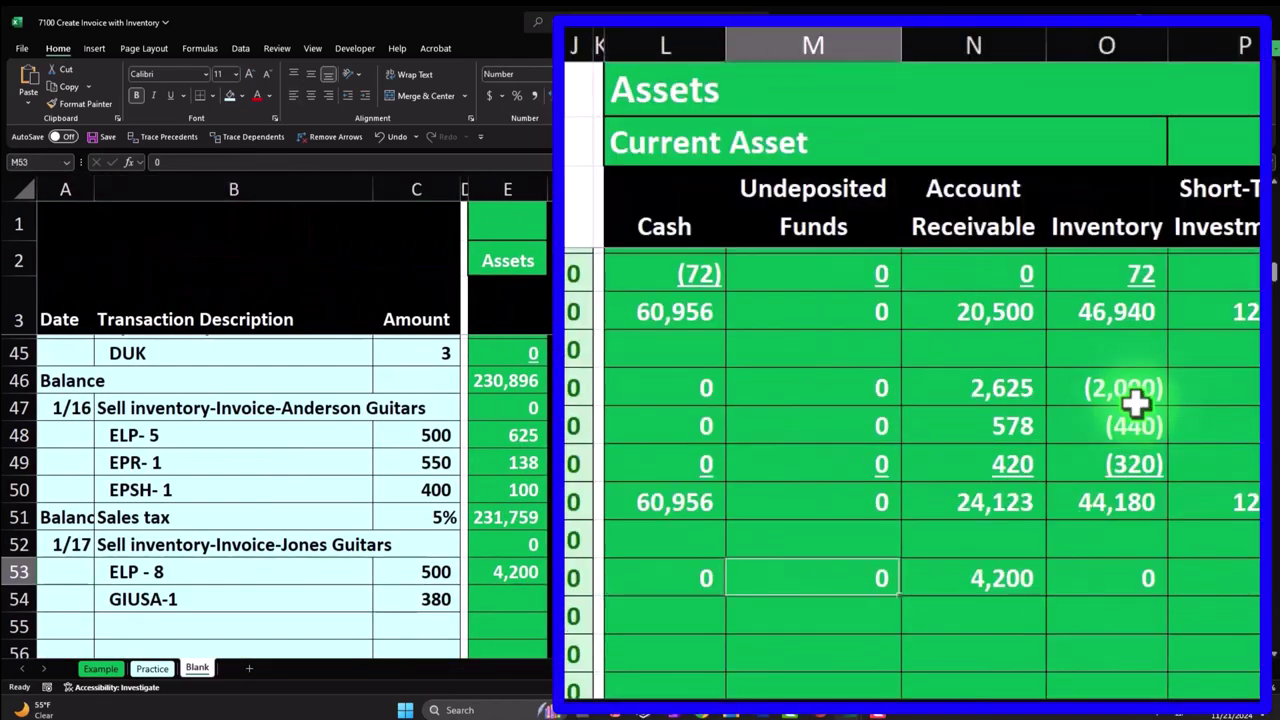
drag(971, 503, 970, 572)
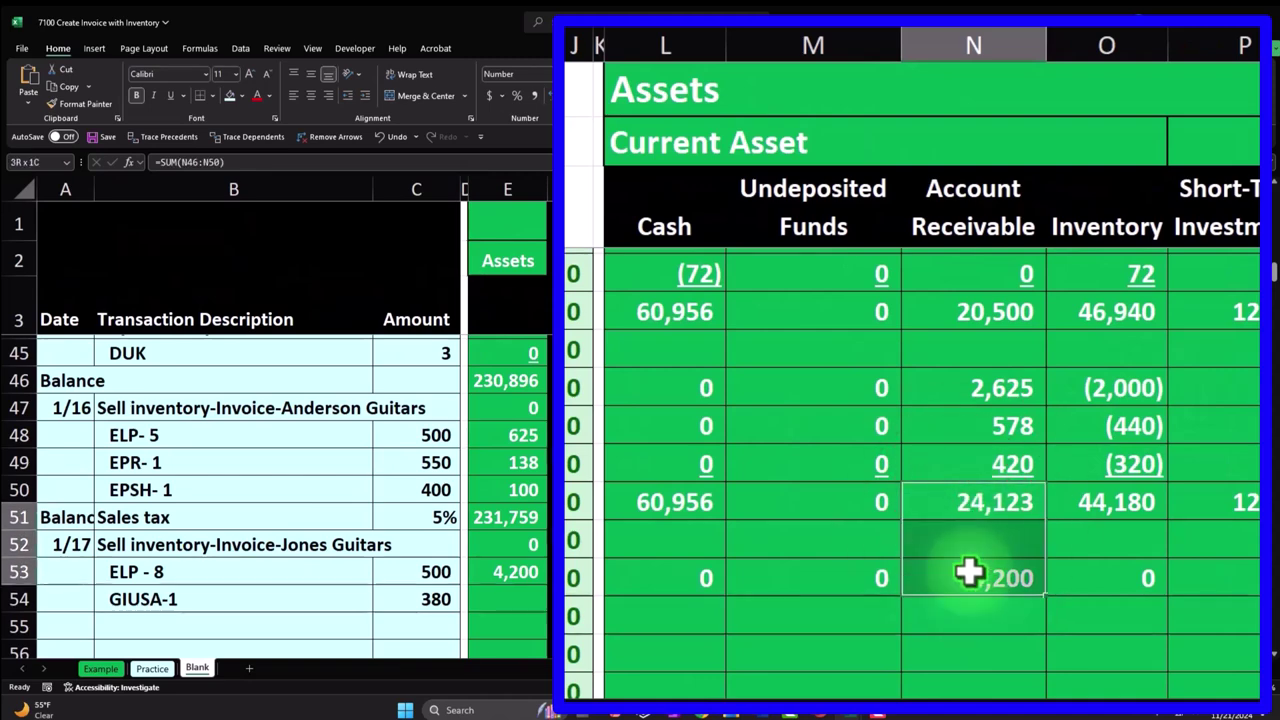
Enter the Account Receivable formula =C54*1*1.05 in N54 for the GIUSA line
click(872, 600)
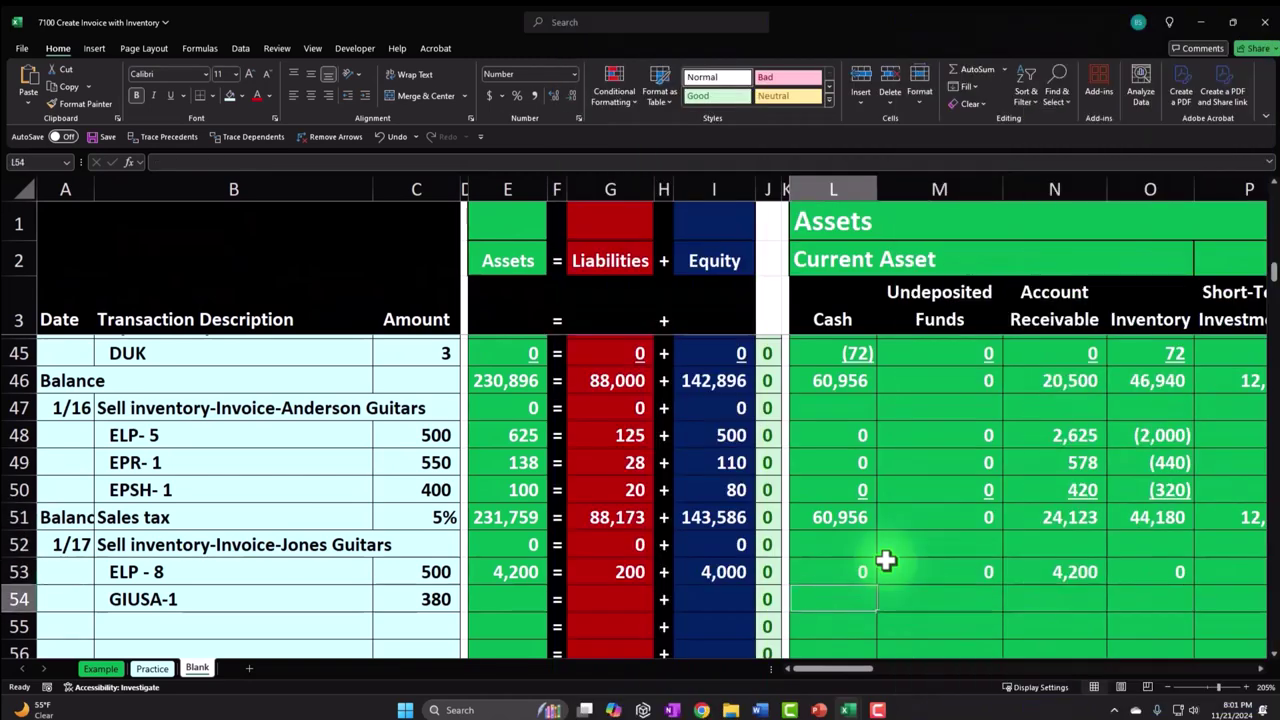
key(Left)
key(Left)
key(Left)
key(Left)
key(Left)
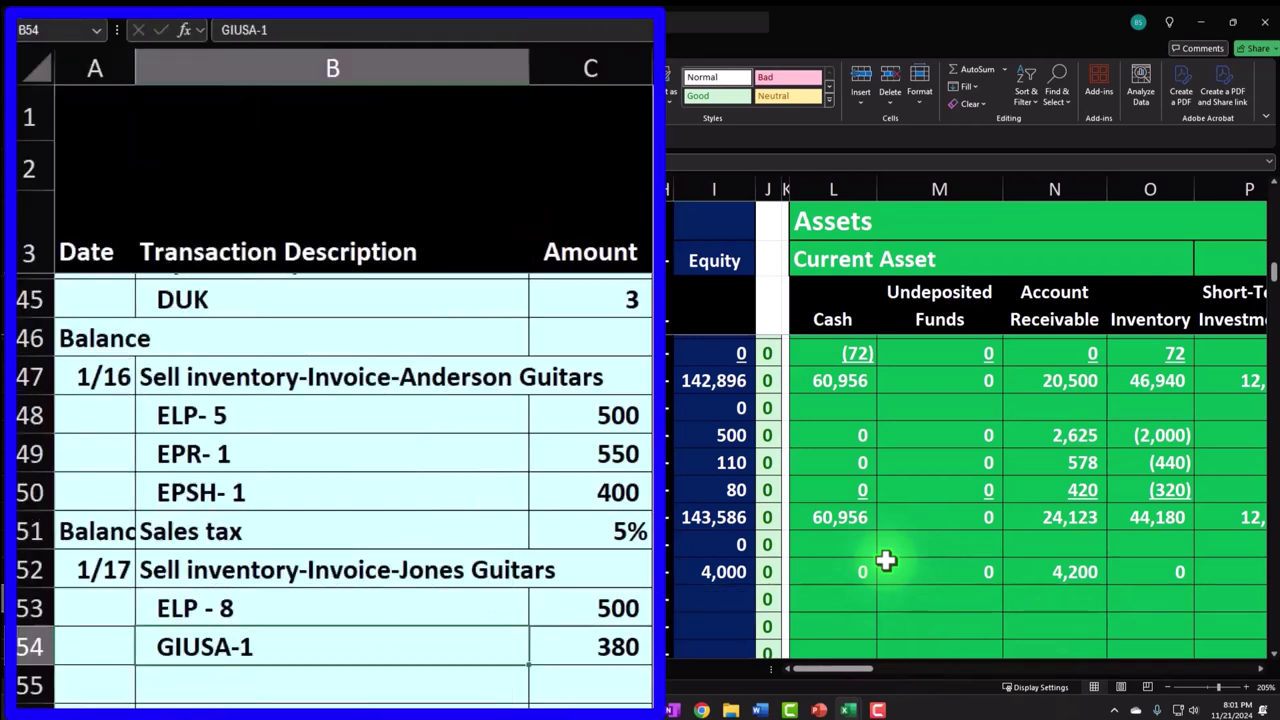
key(Right)
key(Right)
key(Right)
key(Right)
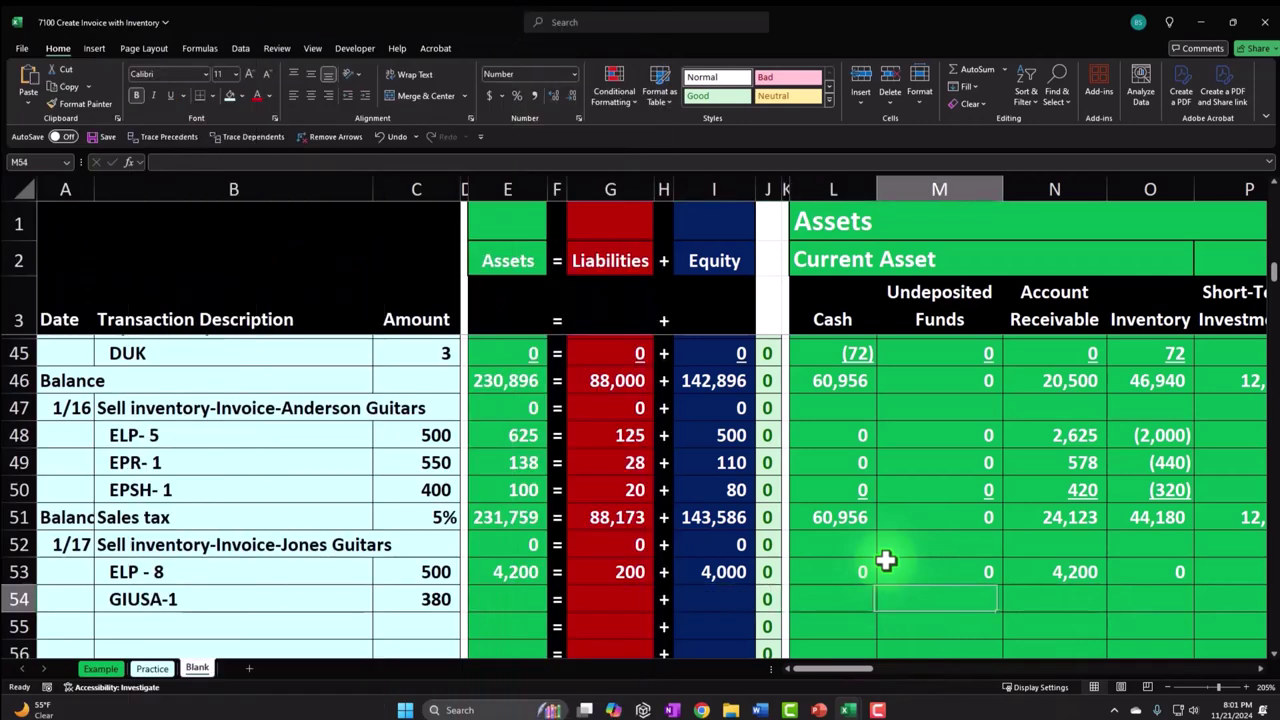
text(=)
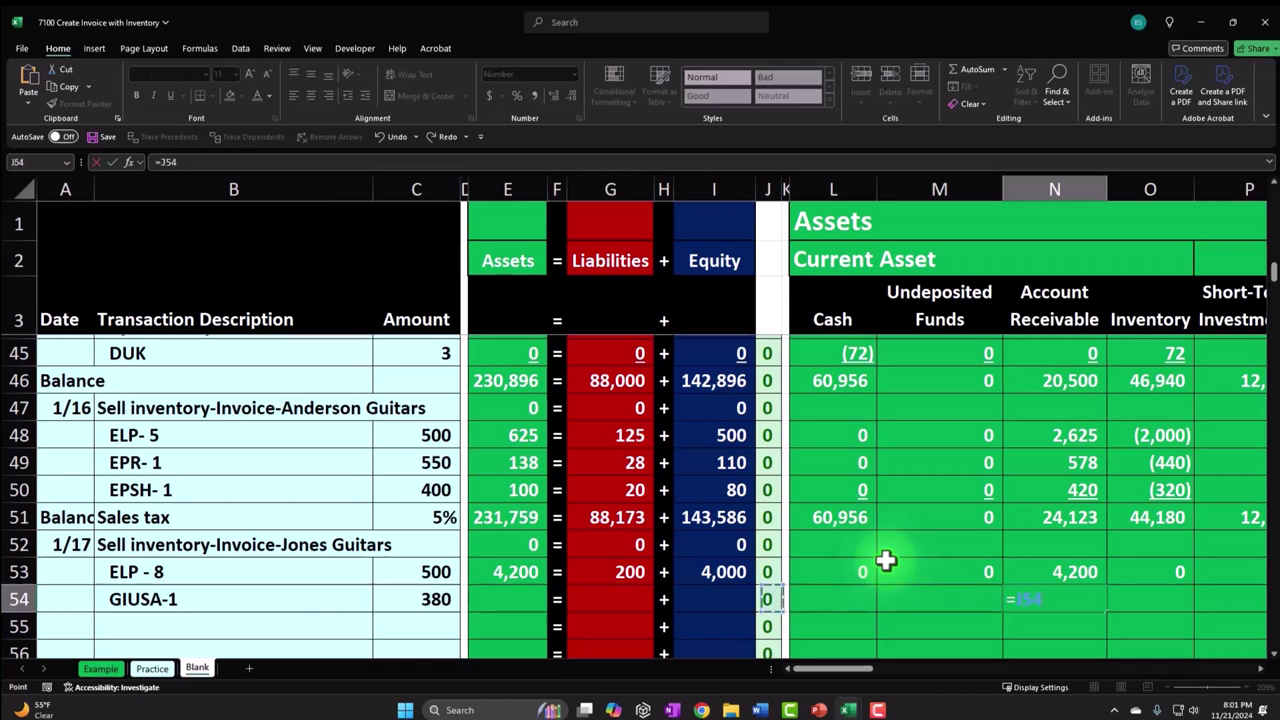
text(C54*1)
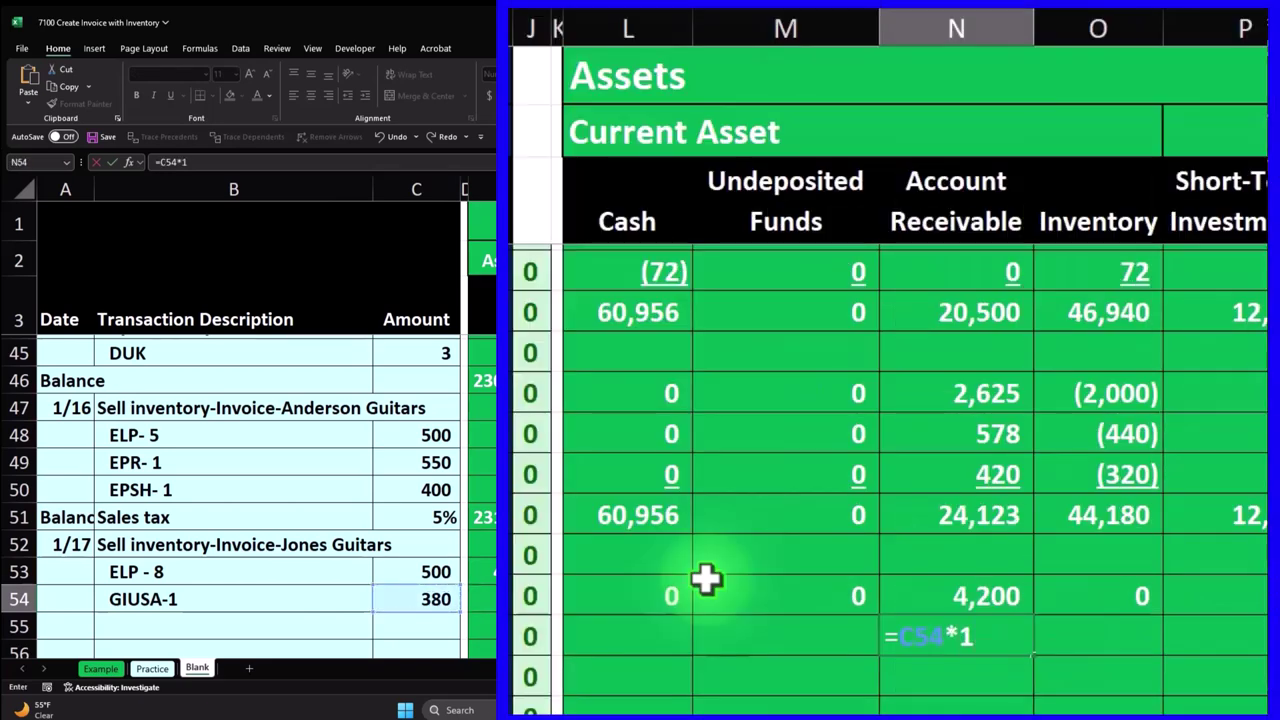
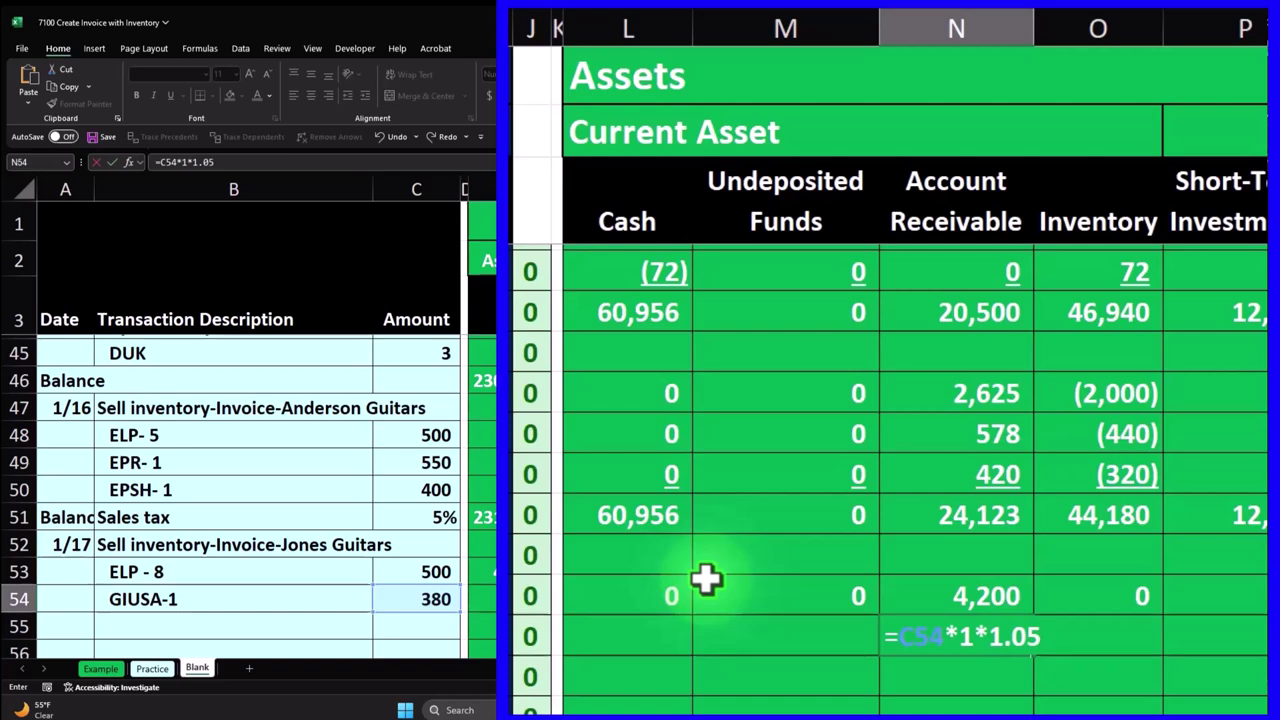
text(*1.05)
key(Return)
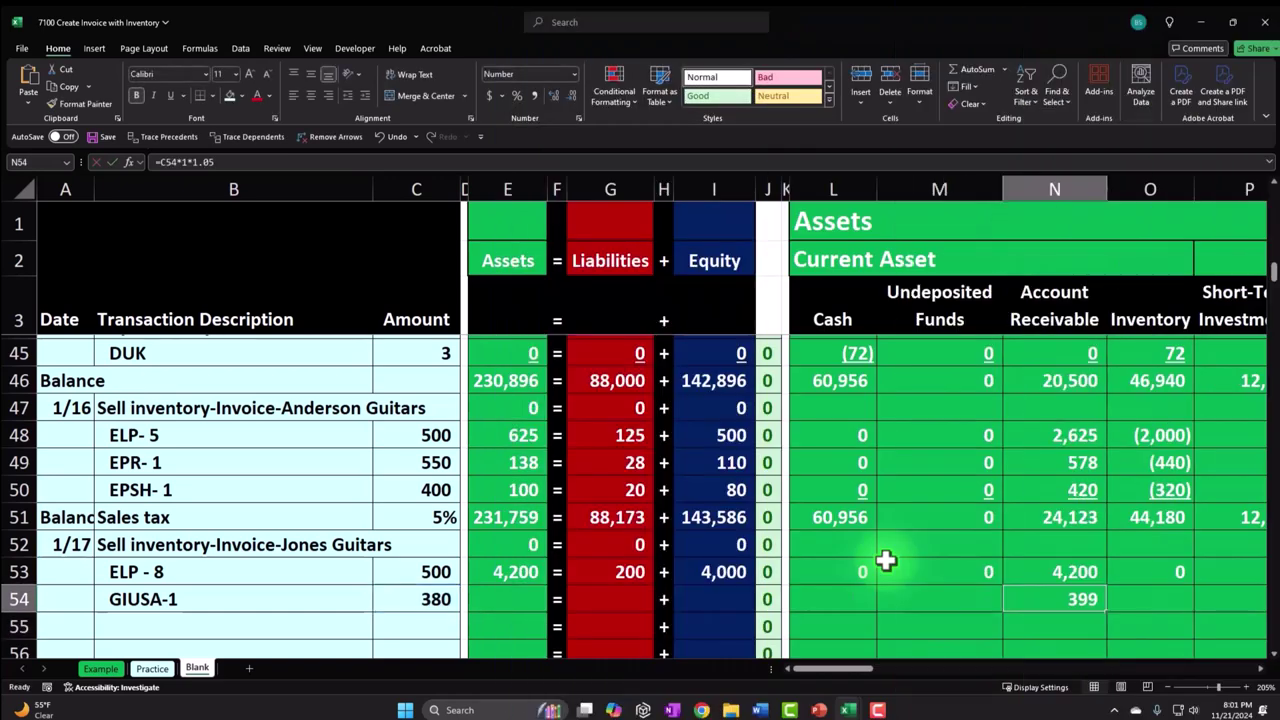
Enter the Sales formula =C54*1 in AB54 for the GIUSA line
key(Right)
key(Right)
key(Right)
key(Right)
key(Right)
key(Right)
key(Right)
key(Right)
key(Right)
key(Right)
key(Right)
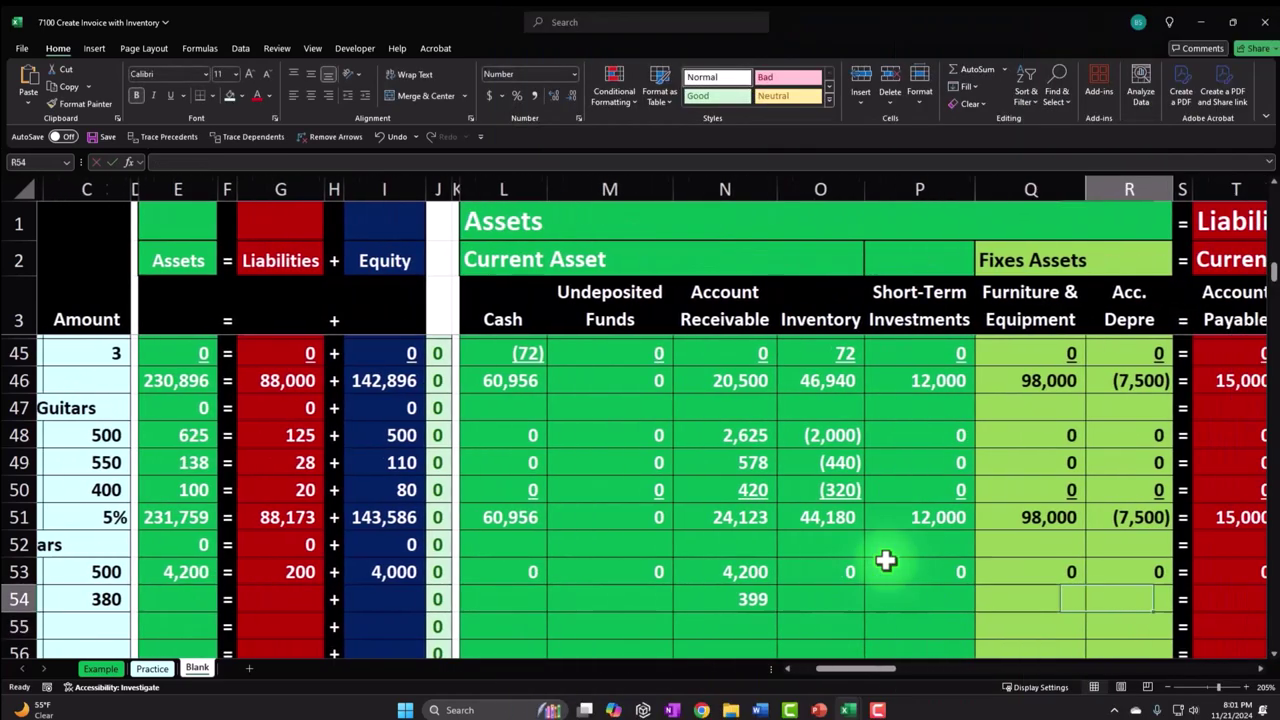
key(Right)
key(Right)
key(Right)
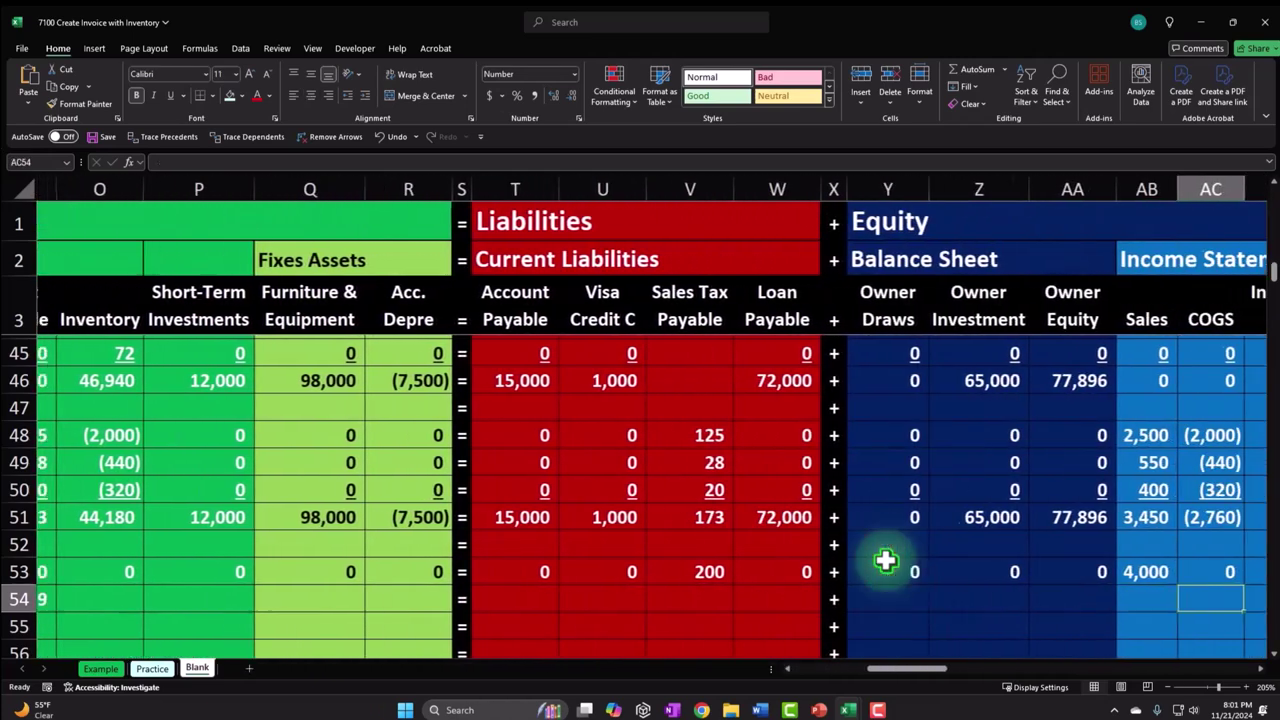
key(Left)
text(=)
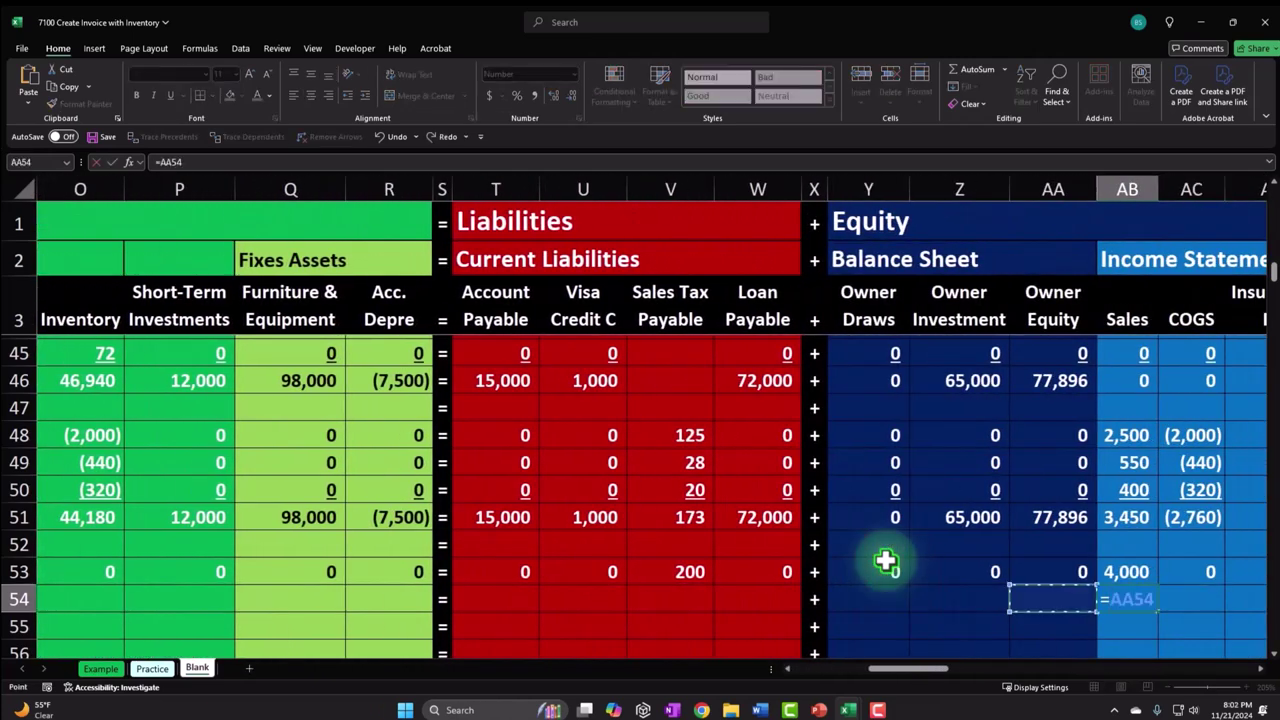
key(Left)
key(Left)
key(Left)
key(Left)
key(Left)
key(Left)
key(Left)
key(Left)
key(Left)
key(Left)
key(Left)
key(Left)
key(Left)
key(Left)
key(Left)
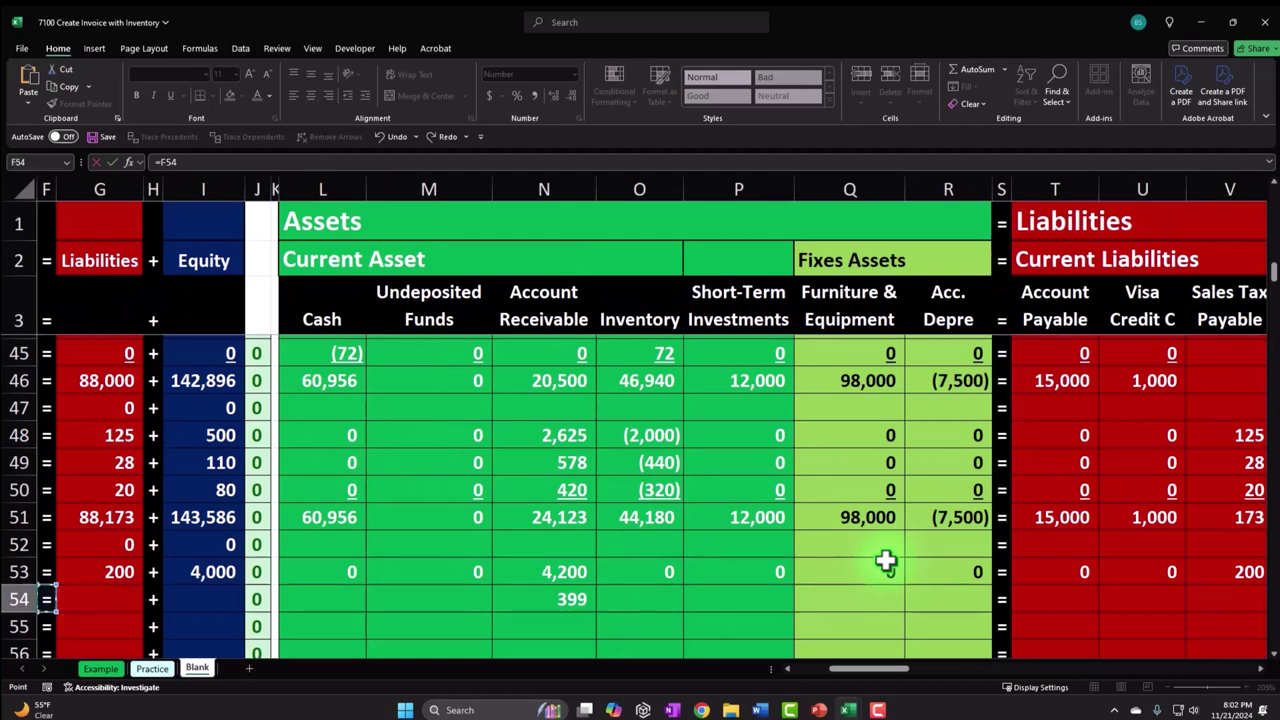
key(Left)
key(Left)
key(Left)
key(Left)
key(Left)
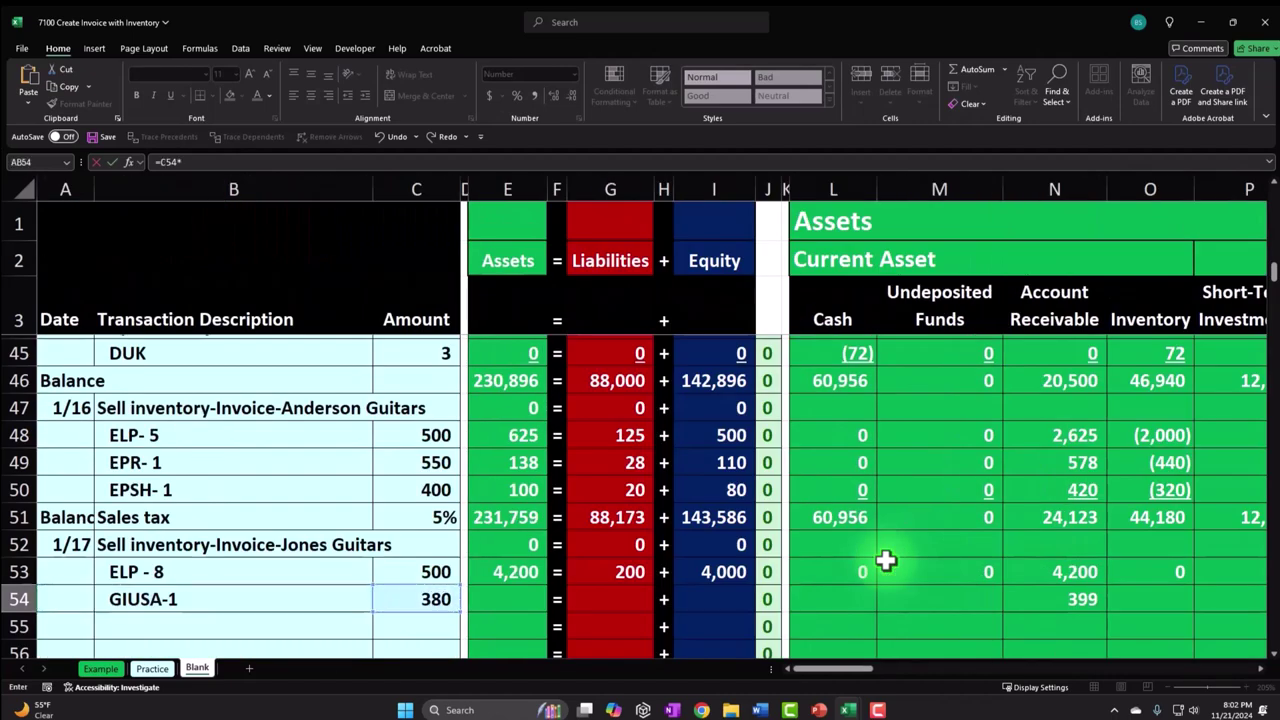
key(Return)
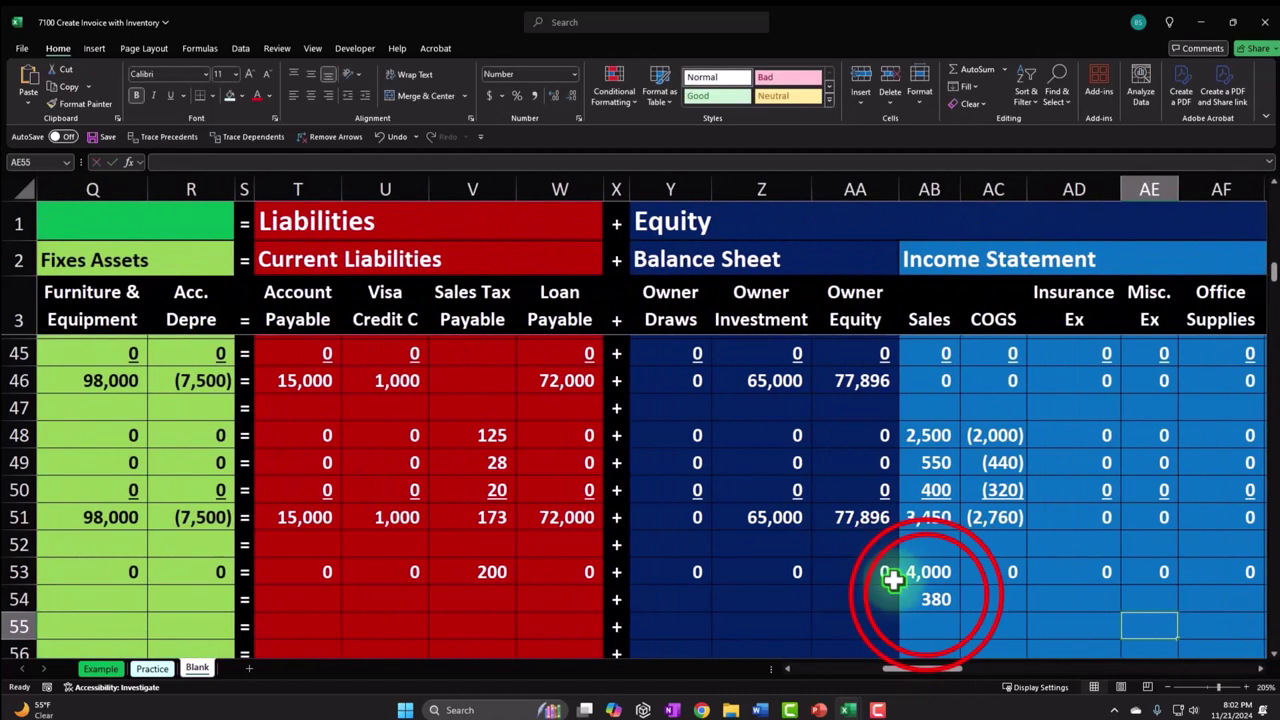
Enter the Sales Tax Payable formula =C54*1*0.05 in V54 for the GIUSA line and review it
click(889, 565)
double_click(820, 577)
key(Escape)
key(Left)
key(Left)
key(Left)
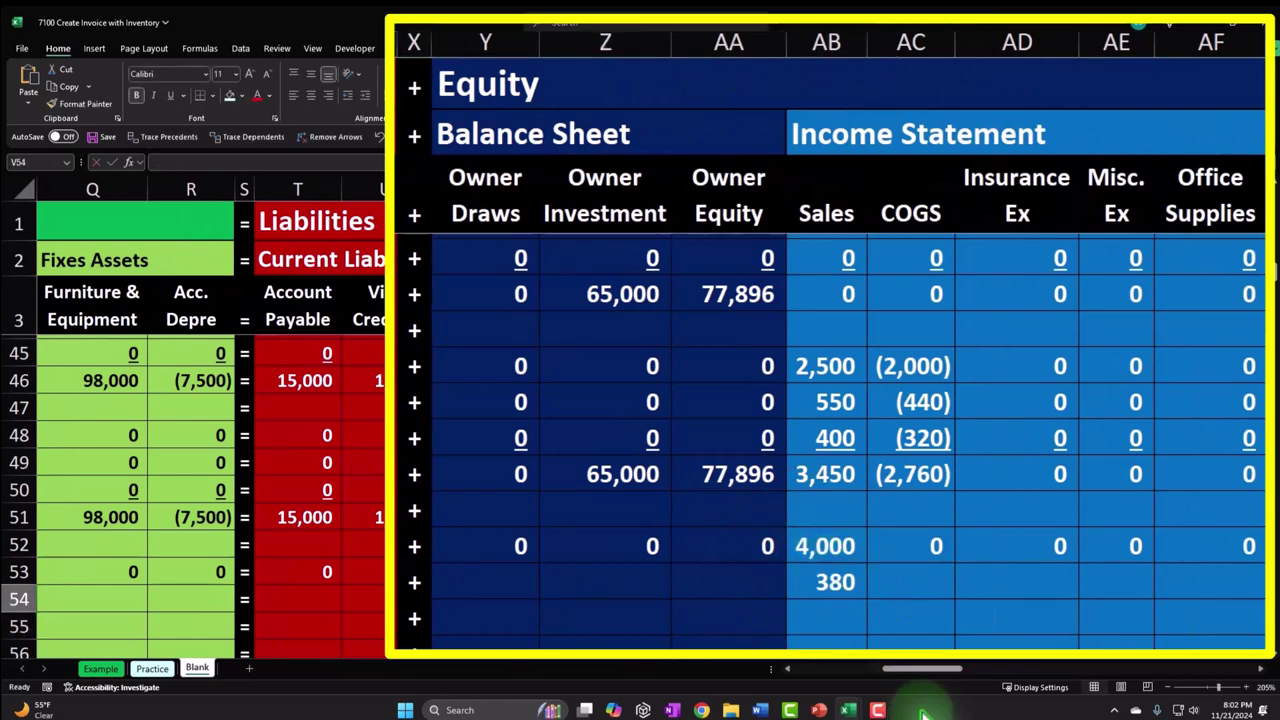
text(=)
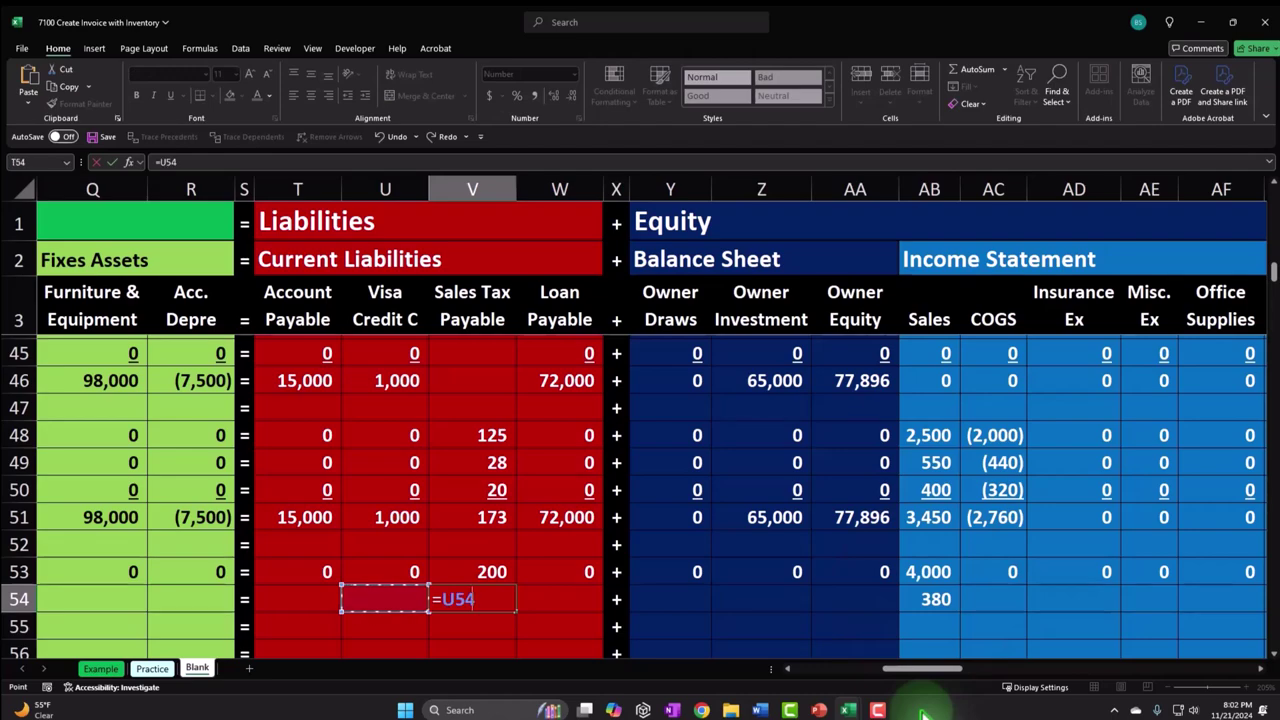
key(Left)
key(Left)
key(Left)
key(Left)
key(Left)
key(Left)
key(Left)
key(Left)
key(Left)
key(Left)
key(Left)
key(Left)
key(Left)
key(Left)
key(Left)
key(Left)
key(Left)
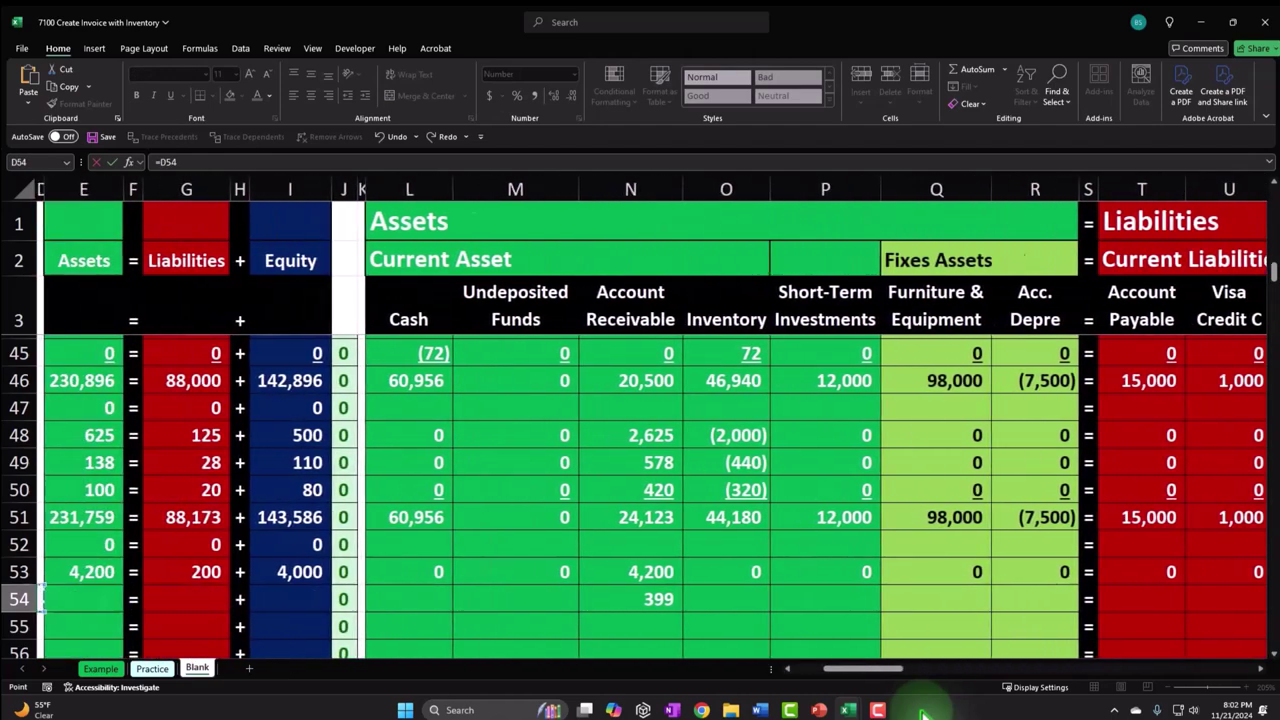
key(Left)
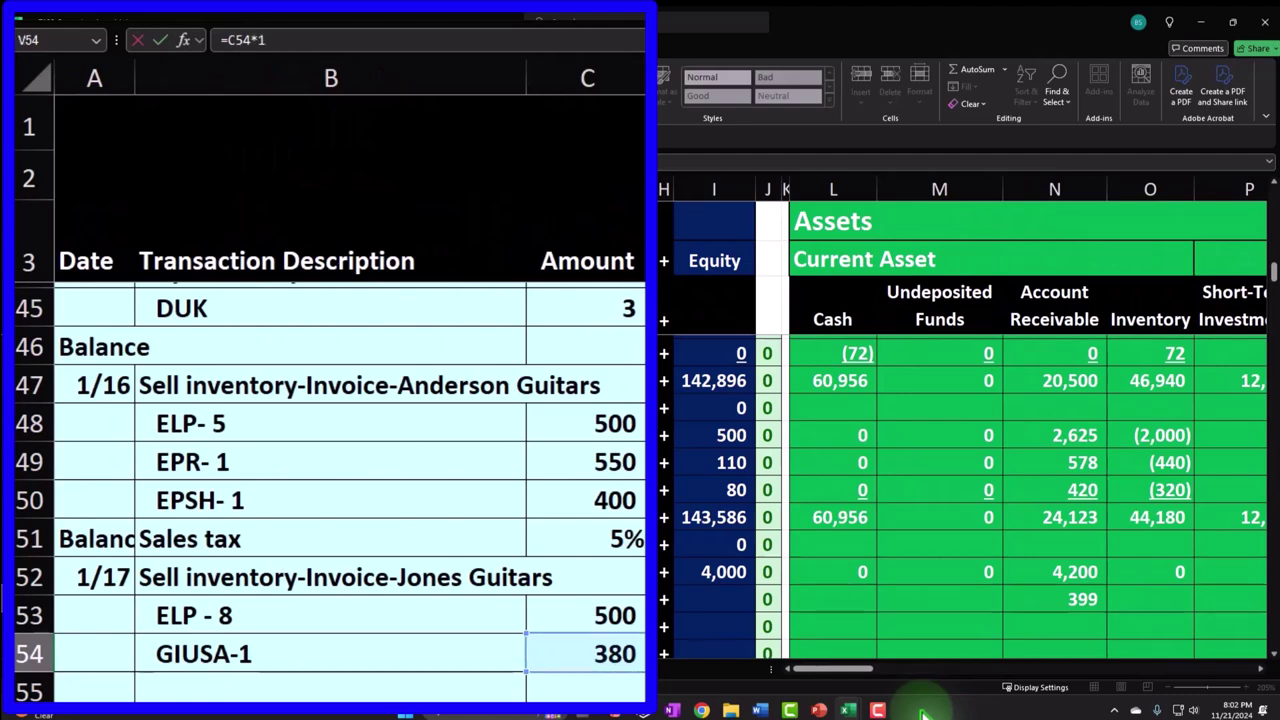
text(C51)
key(Return)
key(Right)
key(Right)
key(Right)
key(Right)
key(Right)
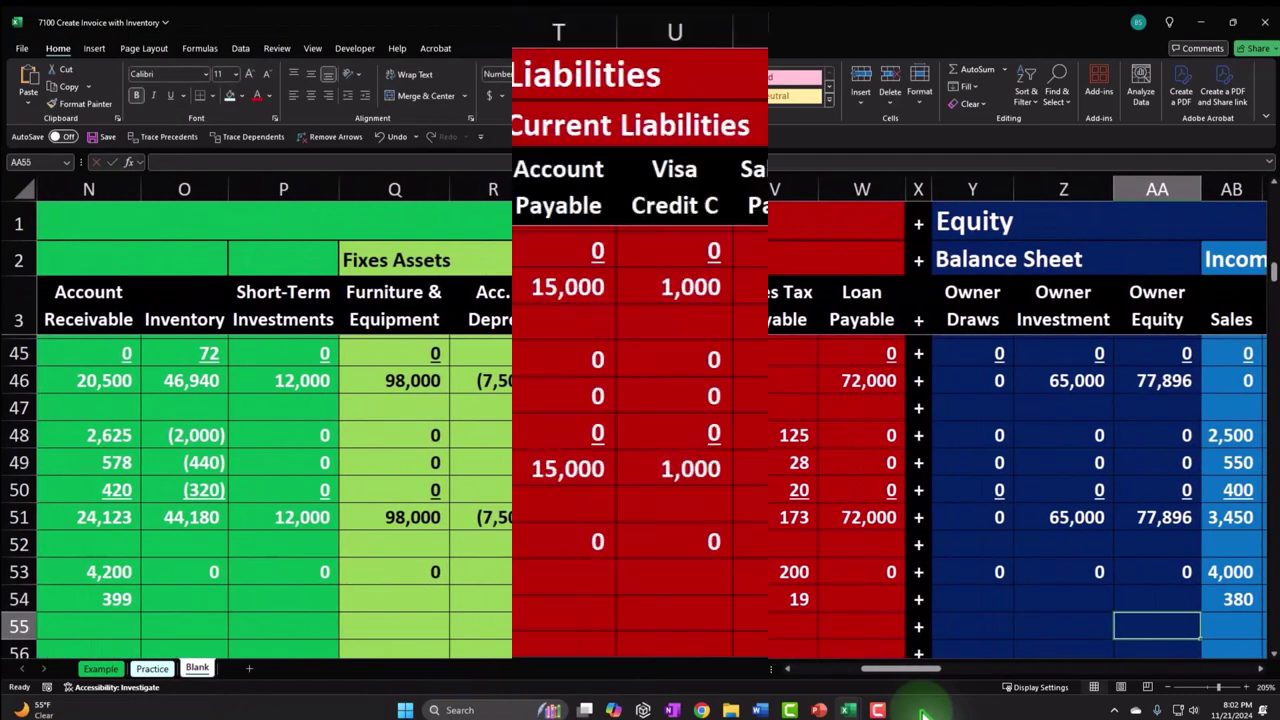
double_click(826, 588)
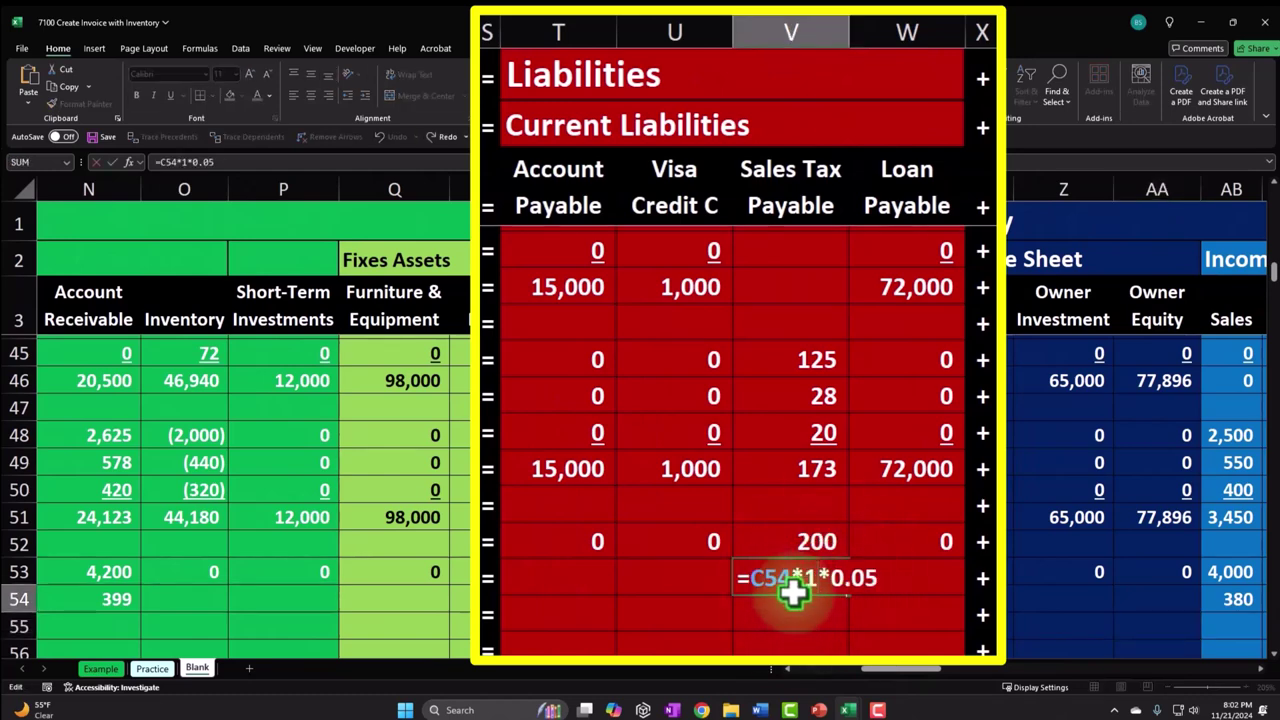
key(Return)
Copy the Assets, Liabilities and Equity total formulas from E53, G53 and I53 down to row 54
key(Left)
key(Left)
key(Left)
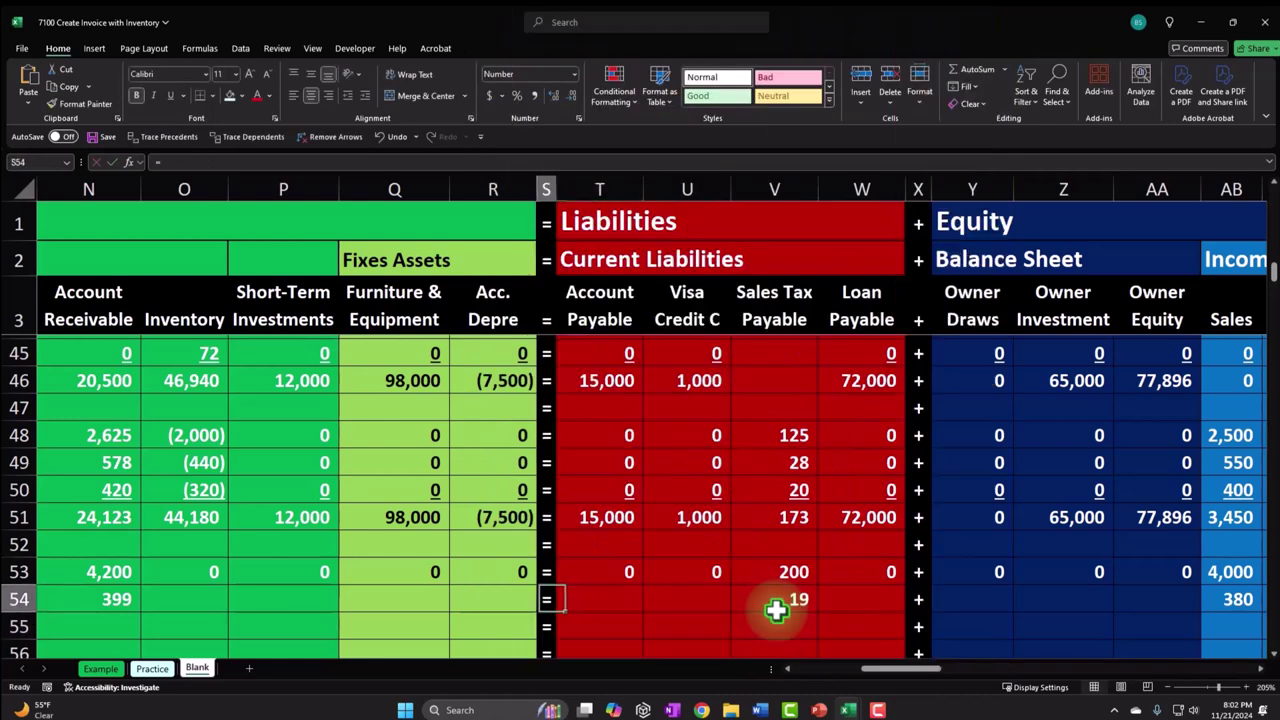
key(Left)
key(Left)
key(Left)
key(Left)
key(Left)
key(Left)
key(Left)
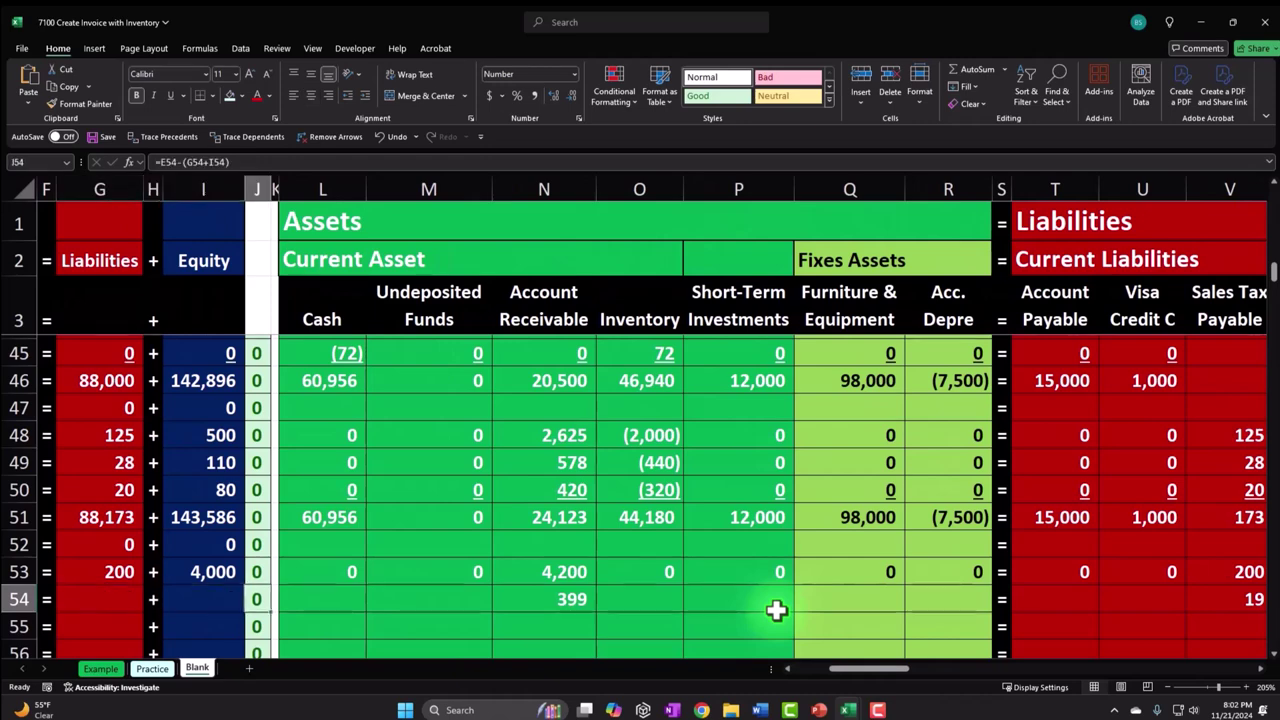
key(Left)
key(Left)
key(Left)
key(Left)
key(Left)
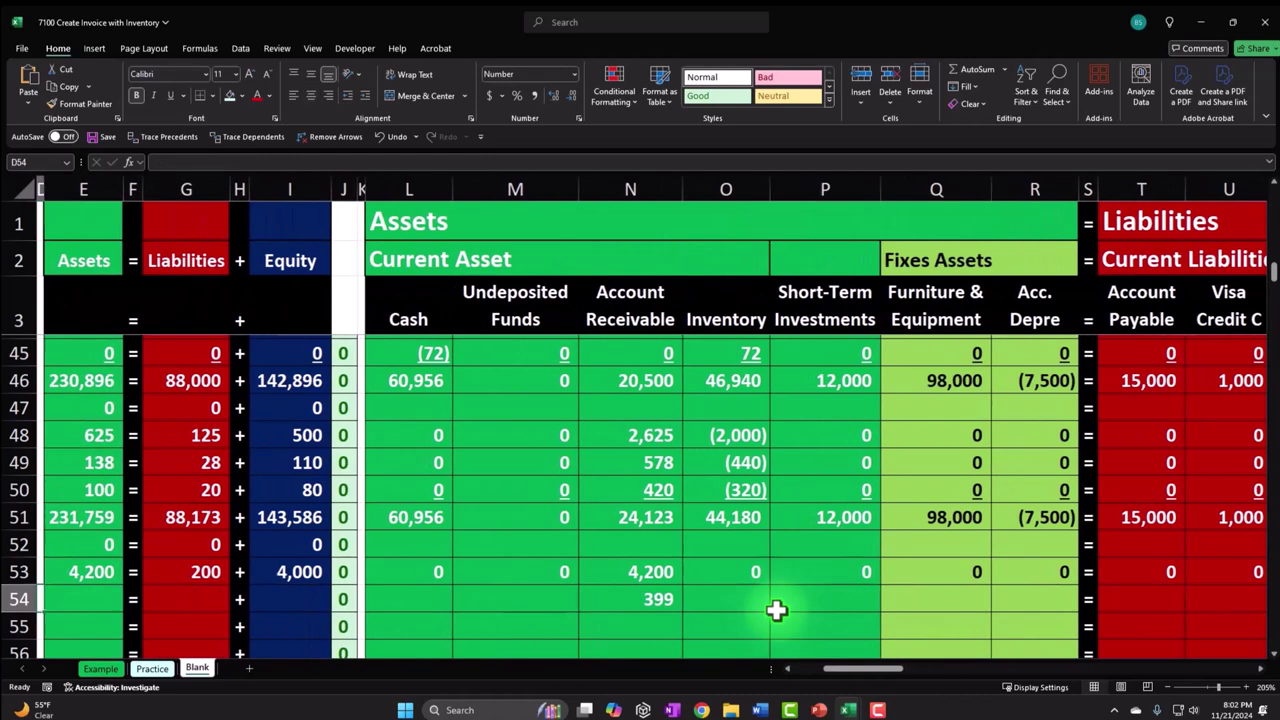
click(525, 573)
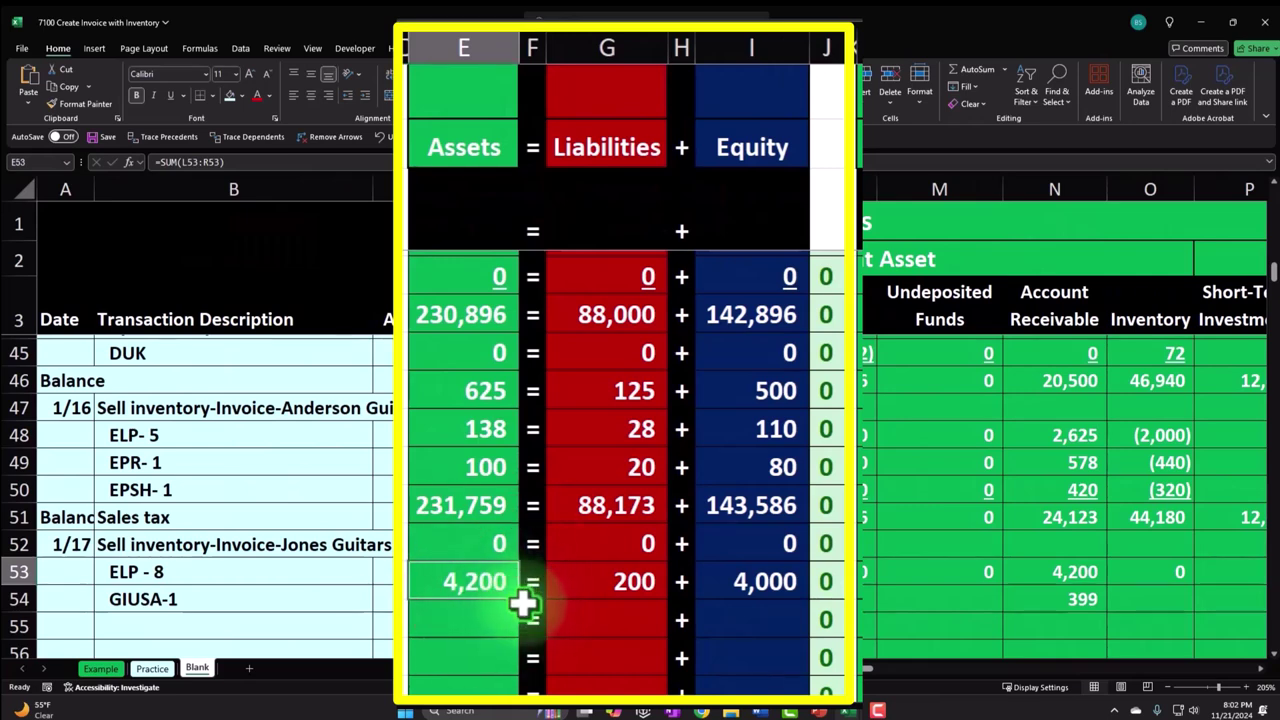
drag(515, 594, 514, 618)
click(607, 592)
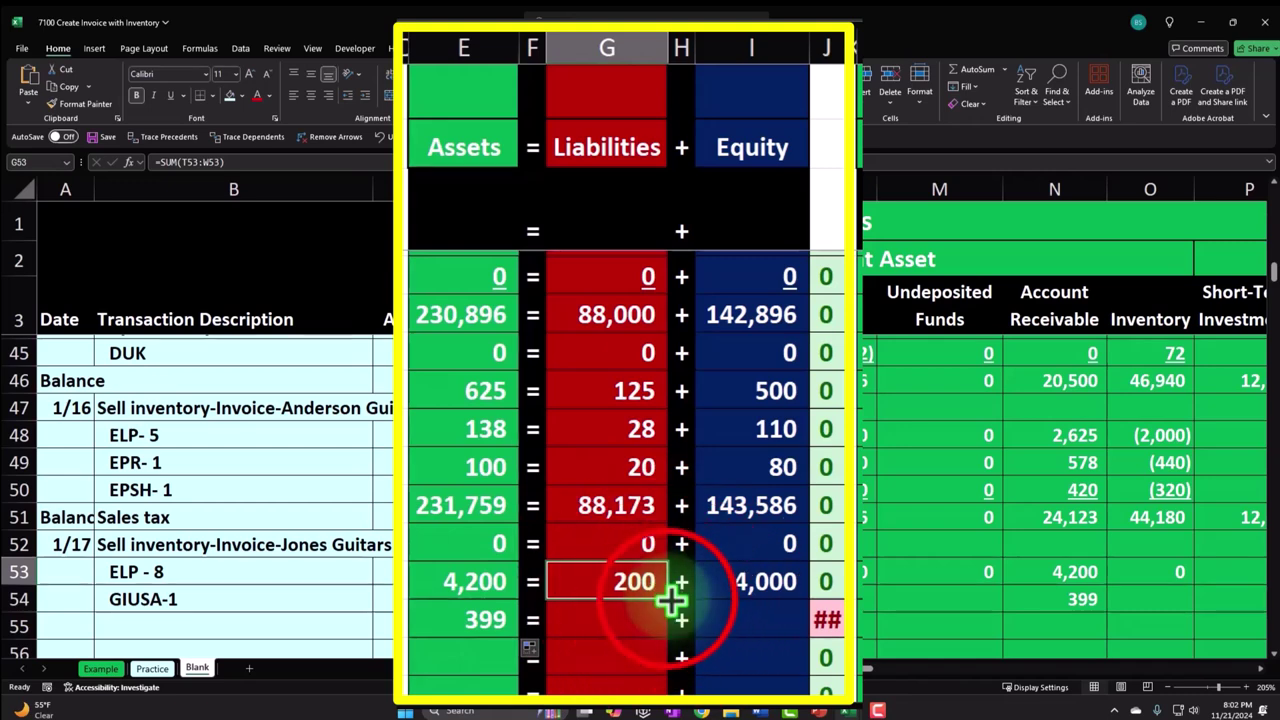
drag(668, 622, 670, 622)
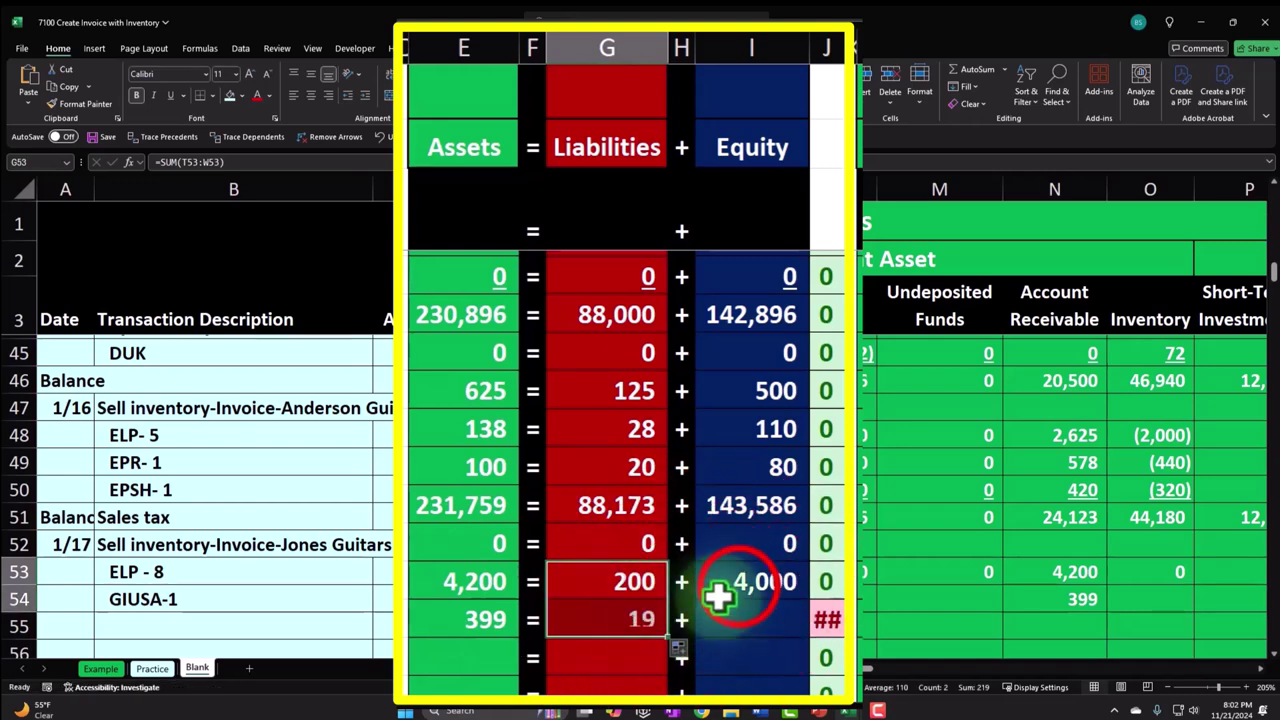
click(751, 584)
drag(808, 600, 810, 626)
click(771, 614)
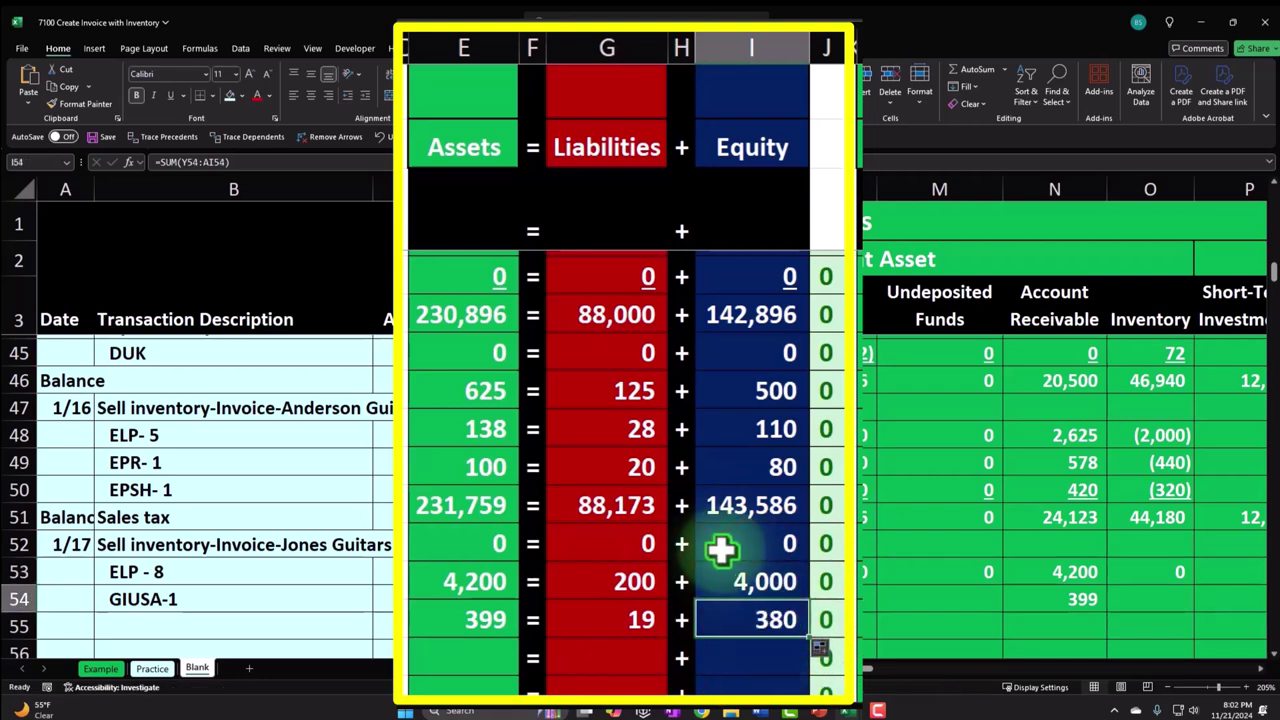
Fill row 54 with 0 in the asset columns L through R, keeping the Account Receivable formula
key(Right)
key(Right)
key(Right)
text(0)
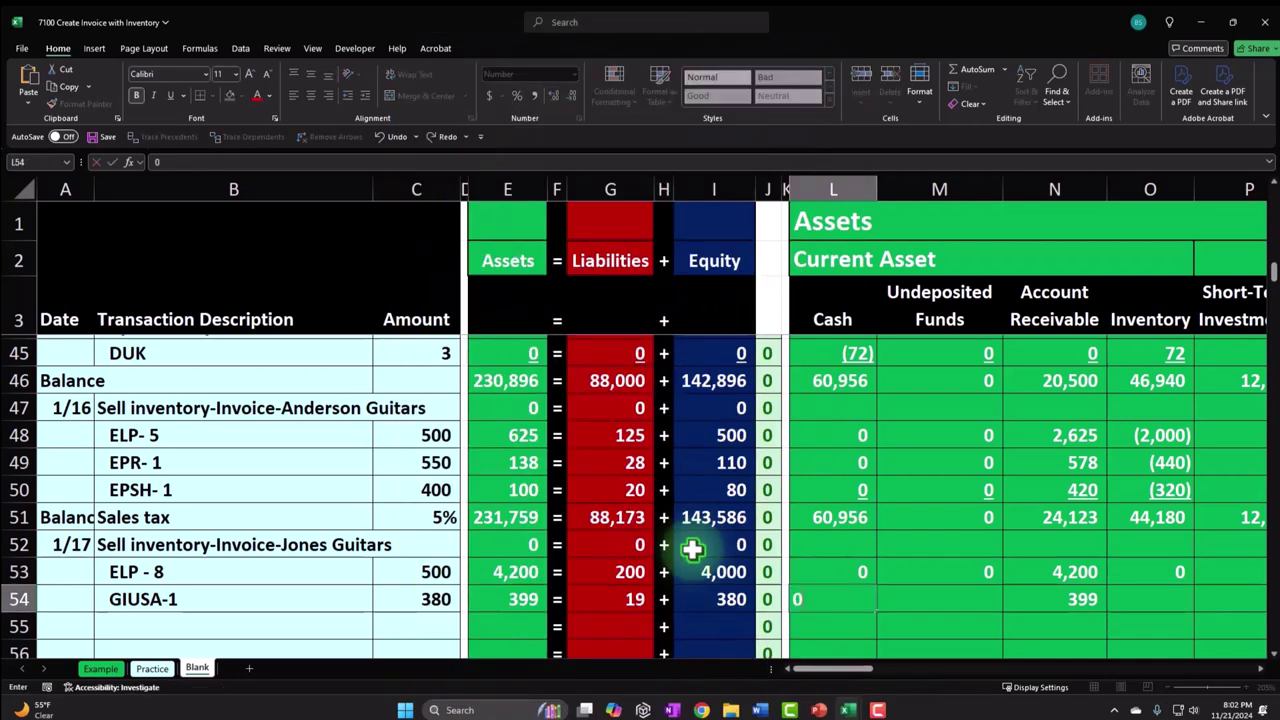
key(Tab)
key(Tab)
key(Tab)
key(Tab)
text(0)
key(Tab)
text(0)
key(Tab)
text(0)
key(Tab)
text(=)
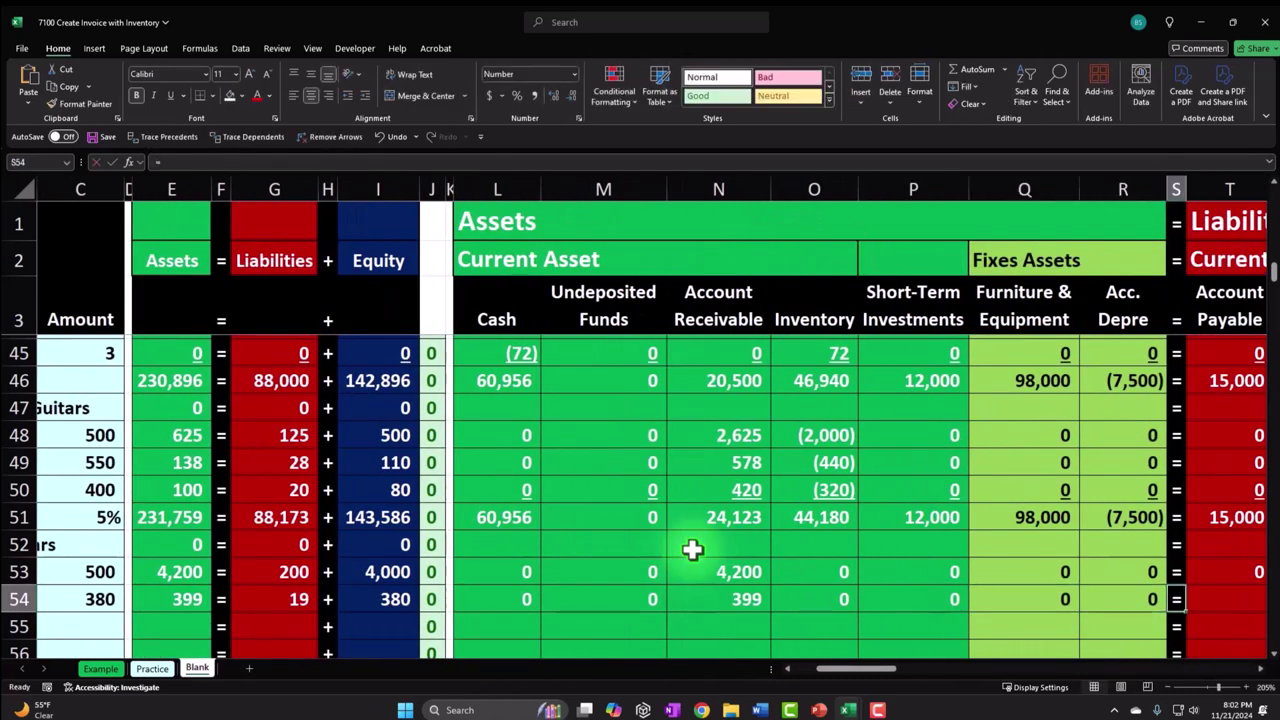
Enter 0 for Account Payable, Visa Credit C and Loan Payable in row 54, keeping the Sales Tax Payable formula
key(Tab)
text(0)
key(Tab)
text(0)
key(Tab)
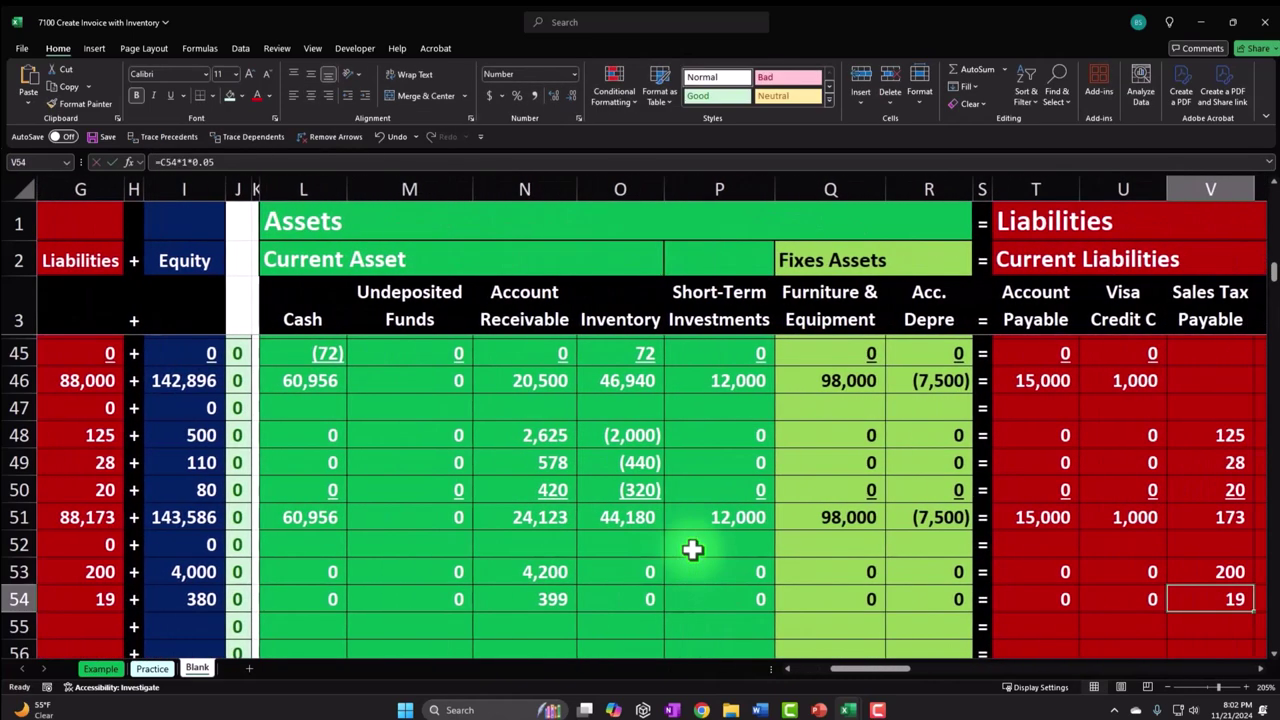
key(Tab)
text(0)
key(Tab)
text(+)
Enter 0 for Owner Draws, Owner Investment and Owner Equity in Y54:AA54
key(Tab)
text(0)
key(Tab)
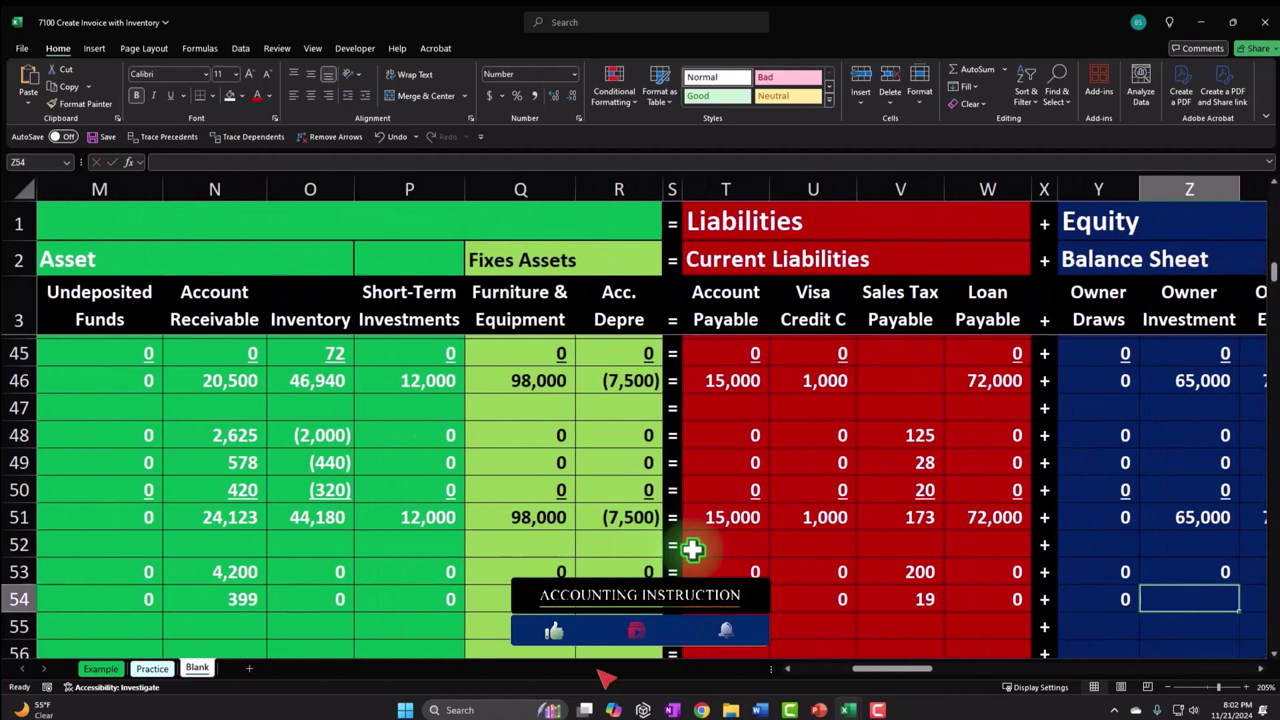
text(0)
key(Tab)
text(0)
key(Tab)
Fill the income statement columns from COGS through Utilities with 0 in AC54:AI54
key(Tab)
text(0)
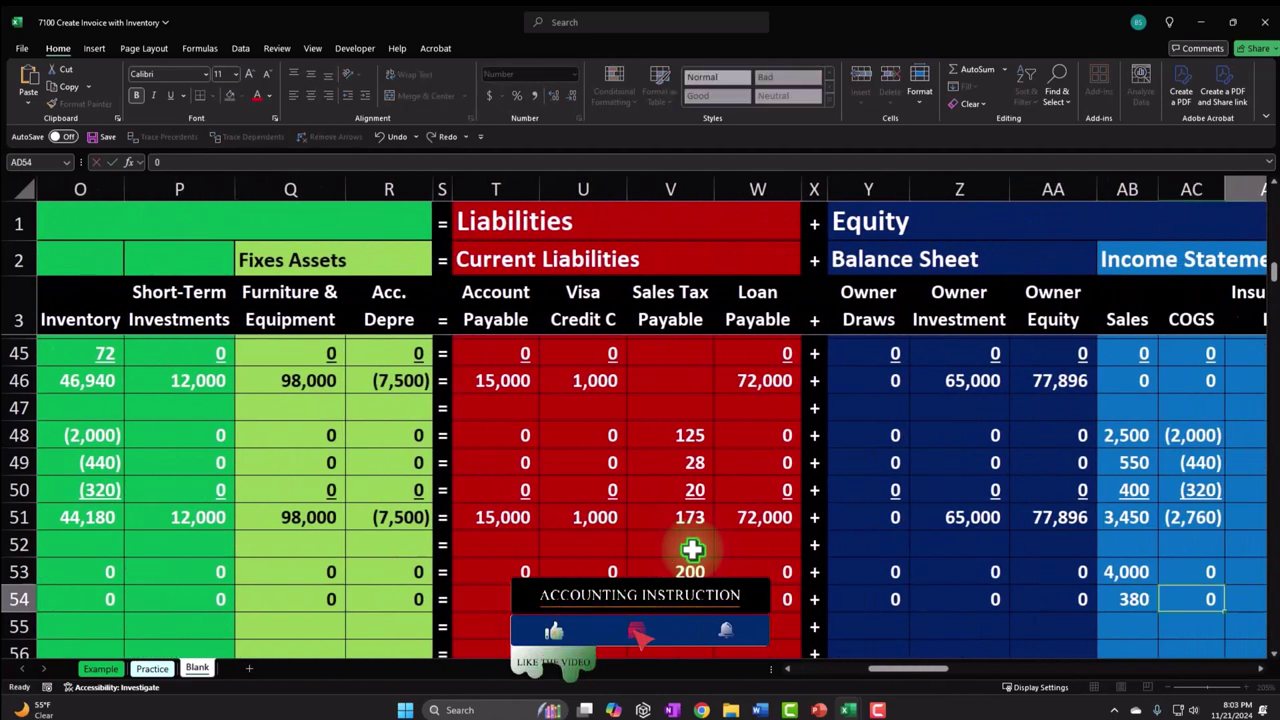
key(Tab)
text(0)
key(Tab)
text(0)
key(Tab)
text(0)
key(Tab)
key(0)
key(Tab)
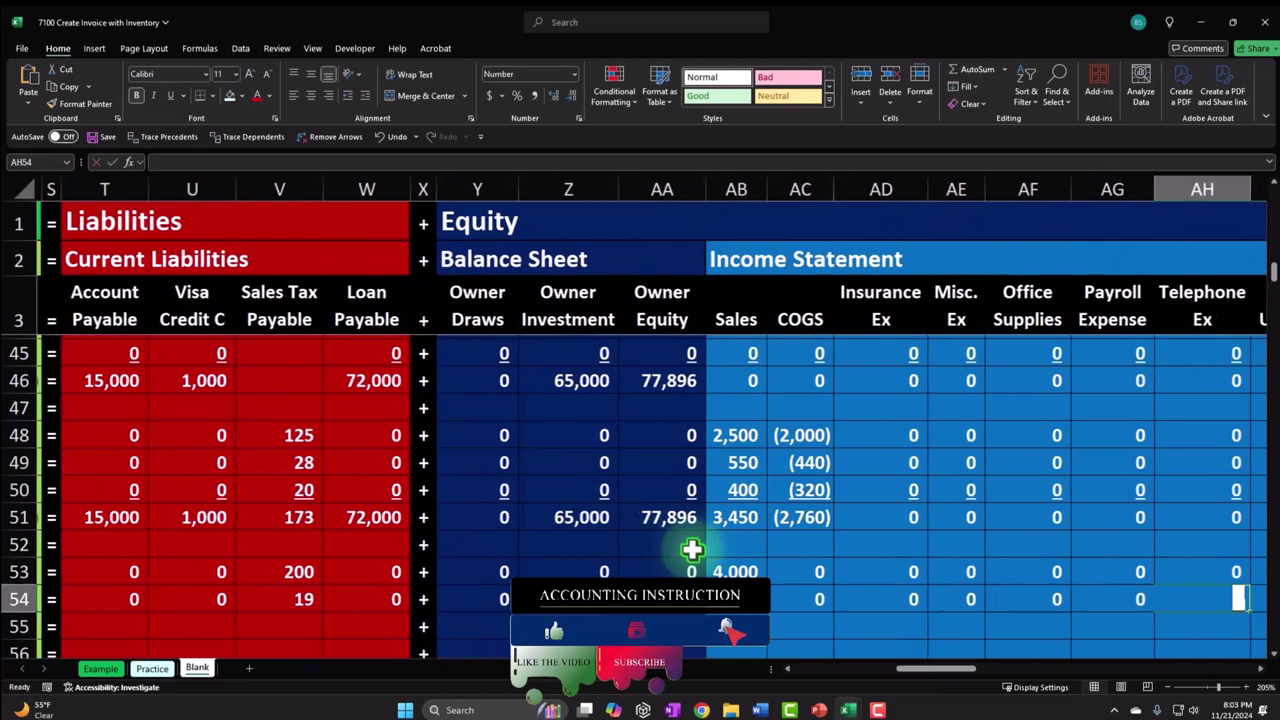
text(0)
key(Tab)
text(0)
key(Tab)
Link the Jones Guitars subsidiary ledger cell AL54 to the GIUSA line's Account Receivable amount in N54
key(Tab)
key(Tab)
key(Tab)
key(Tab)
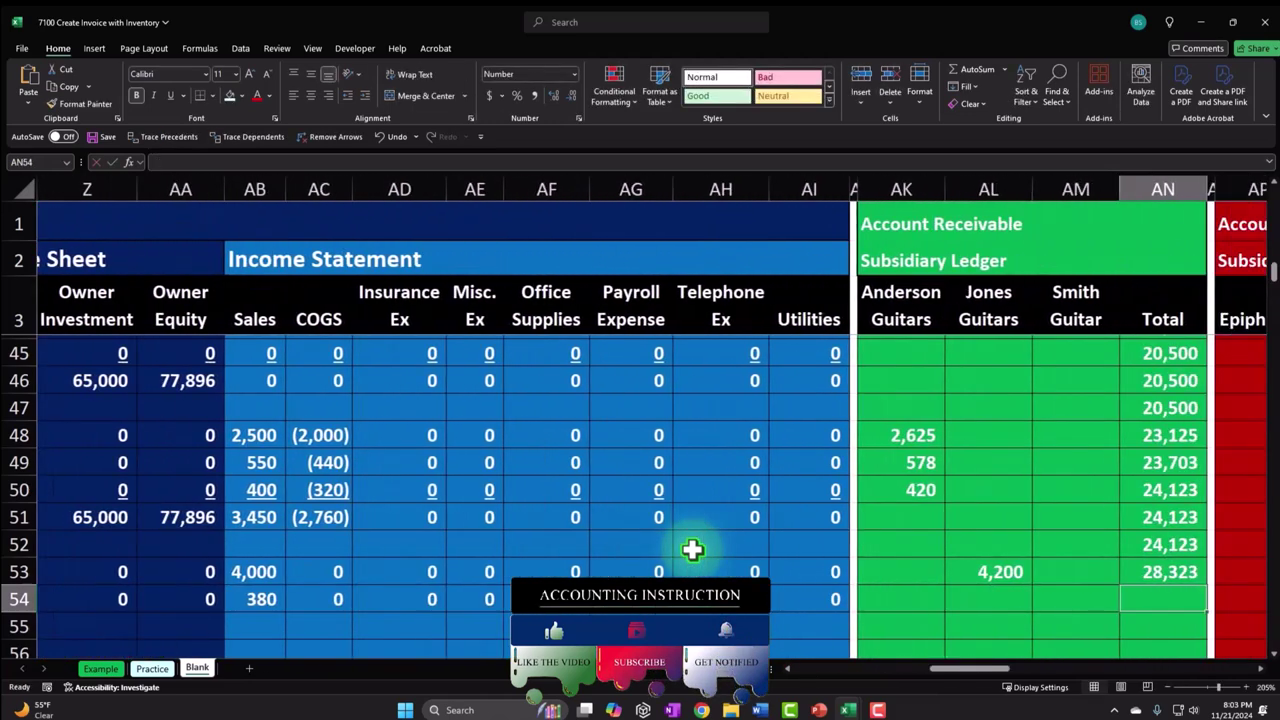
text(=)
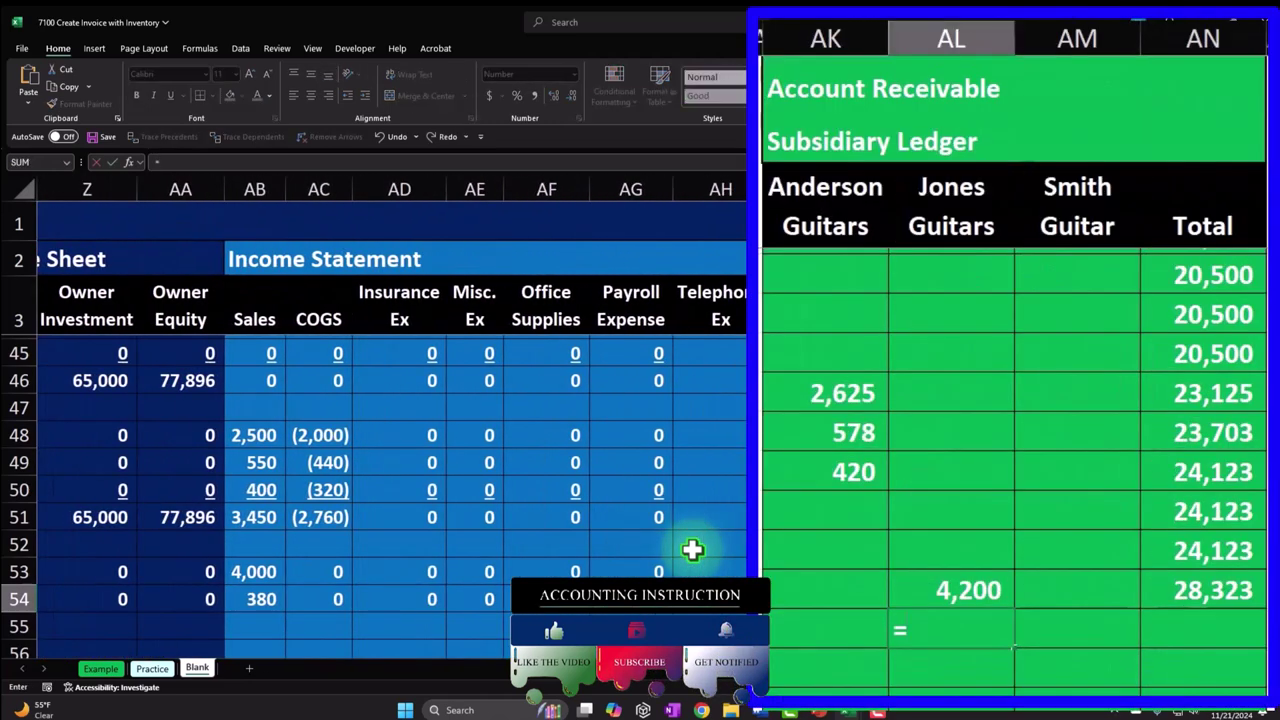
key(Left)
key(Left)
key(Left)
key(Left)
key(Left)
key(Left)
key(Left)
key(Left)
key(Left)
key(Left)
key(Left)
key(Left)
key(Left)
key(Left)
key(Left)
key(Left)
key(Left)
key(Left)
key(Left)
key(Left)
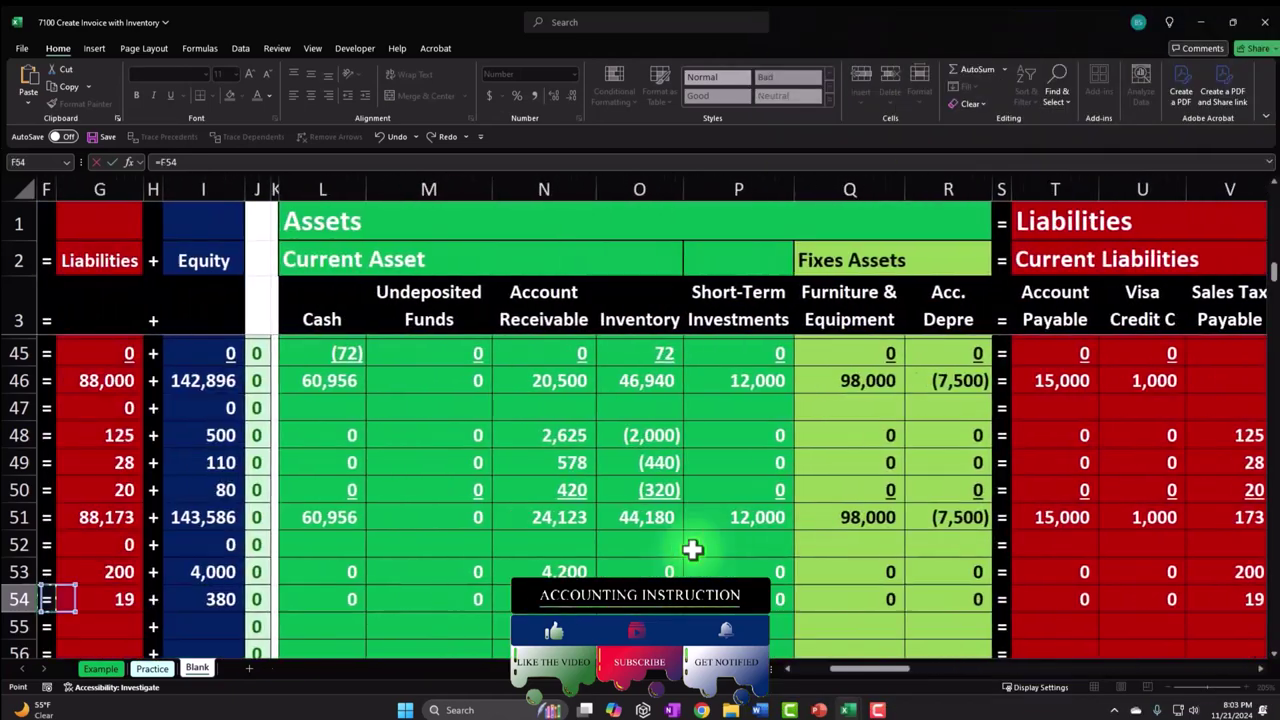
key(Right)
key(Right)
key(Right)
key(Right)
key(Right)
key(Right)
key(Right)
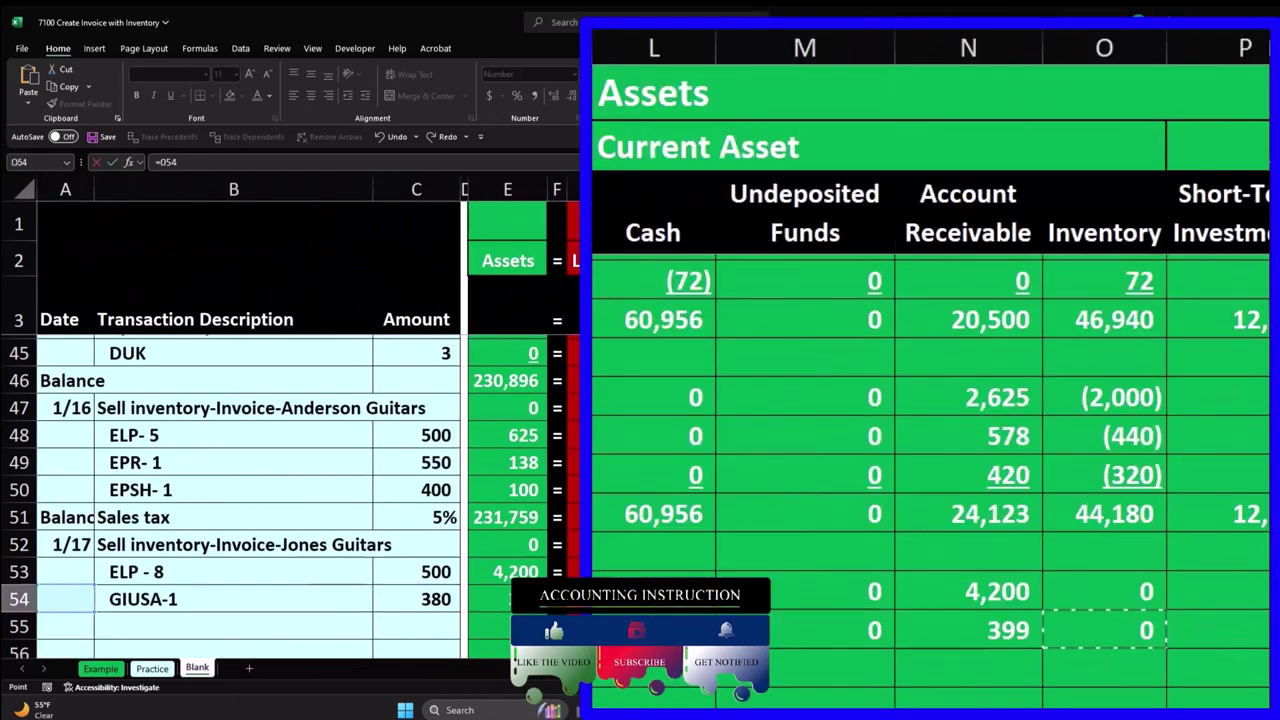
key(Return)
key(Right)
key(Right)
key(Right)
key(Right)
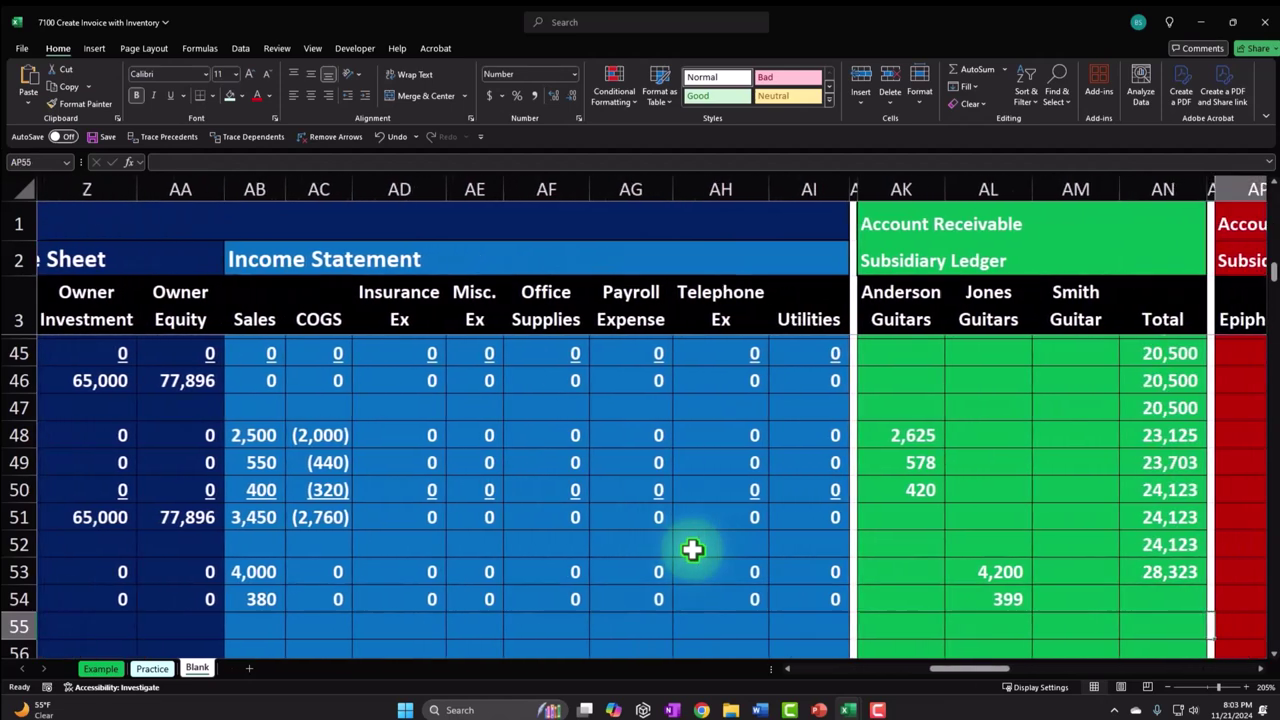
Copy the Account Receivable subsidiary ledger's running total formula from AN53 down to AN54
click(1060, 583)
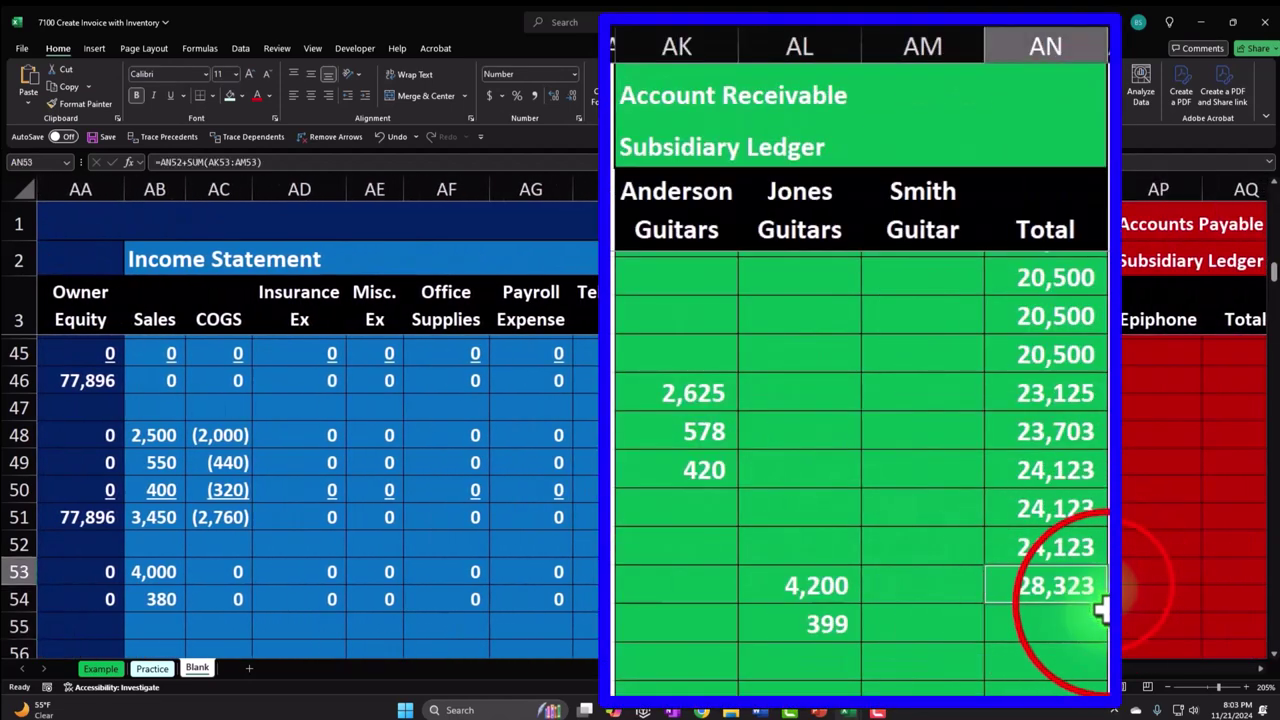
click(1098, 630)
key(ctrl+d)
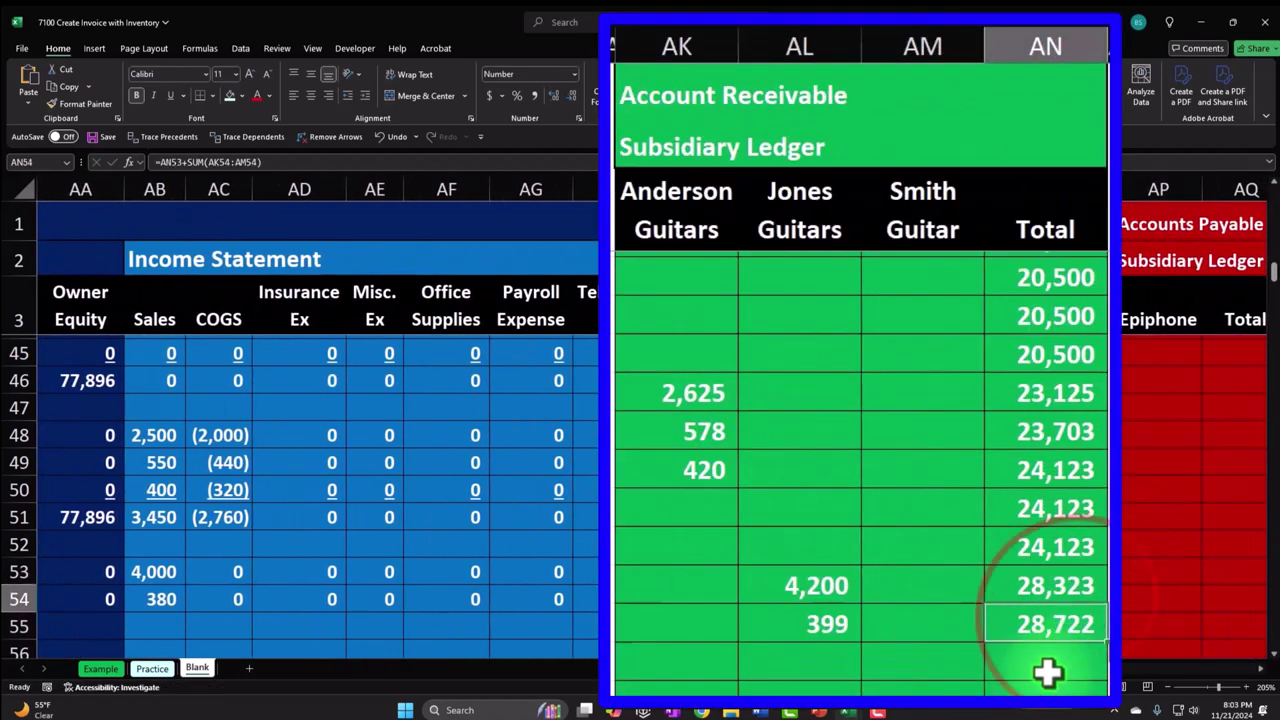
Select the Account Receivable amounts in N51:N54 to check their sum against the subsidiary ledger's running total
key(Left)
key(Left)
key(Left)
key(Left)
key(Left)
key(Left)
key(Left)
key(Left)
key(Left)
key(Left)
key(Left)
key(Left)
key(Left)
key(Left)
key(Left)
key(Left)
key(Left)
key(Left)
key(Left)
key(Left)
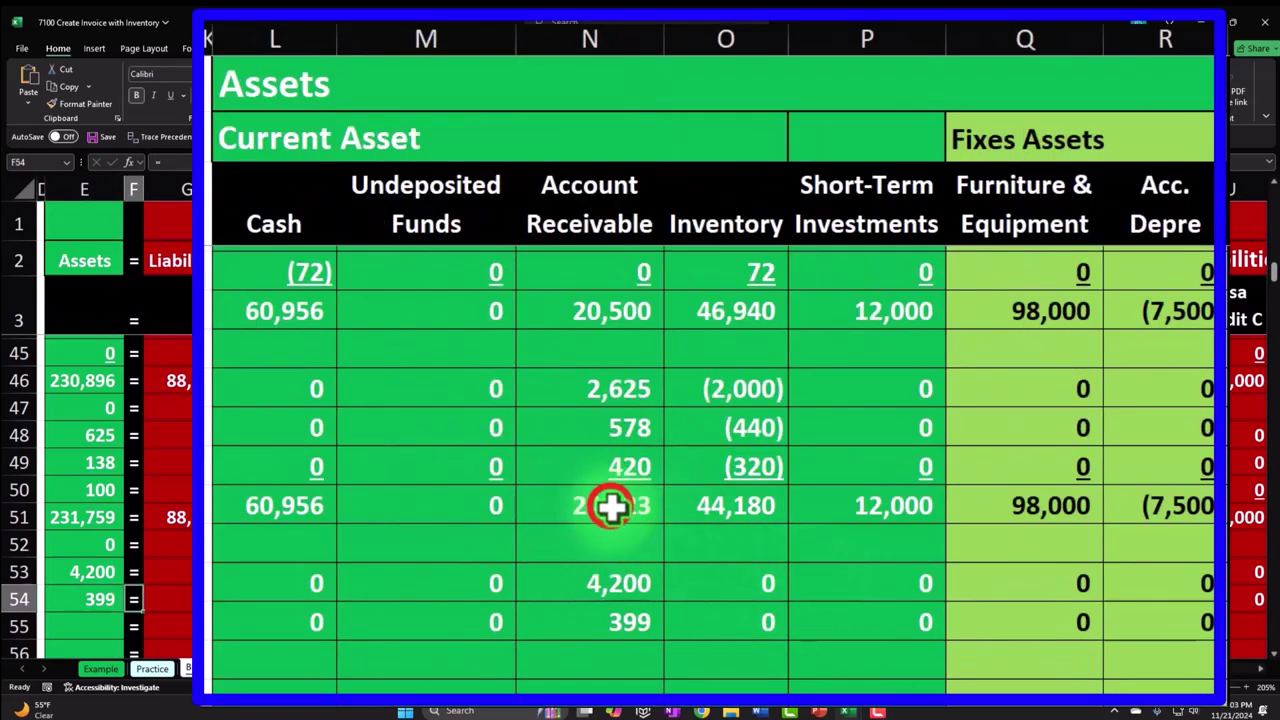
drag(631, 517, 606, 635)
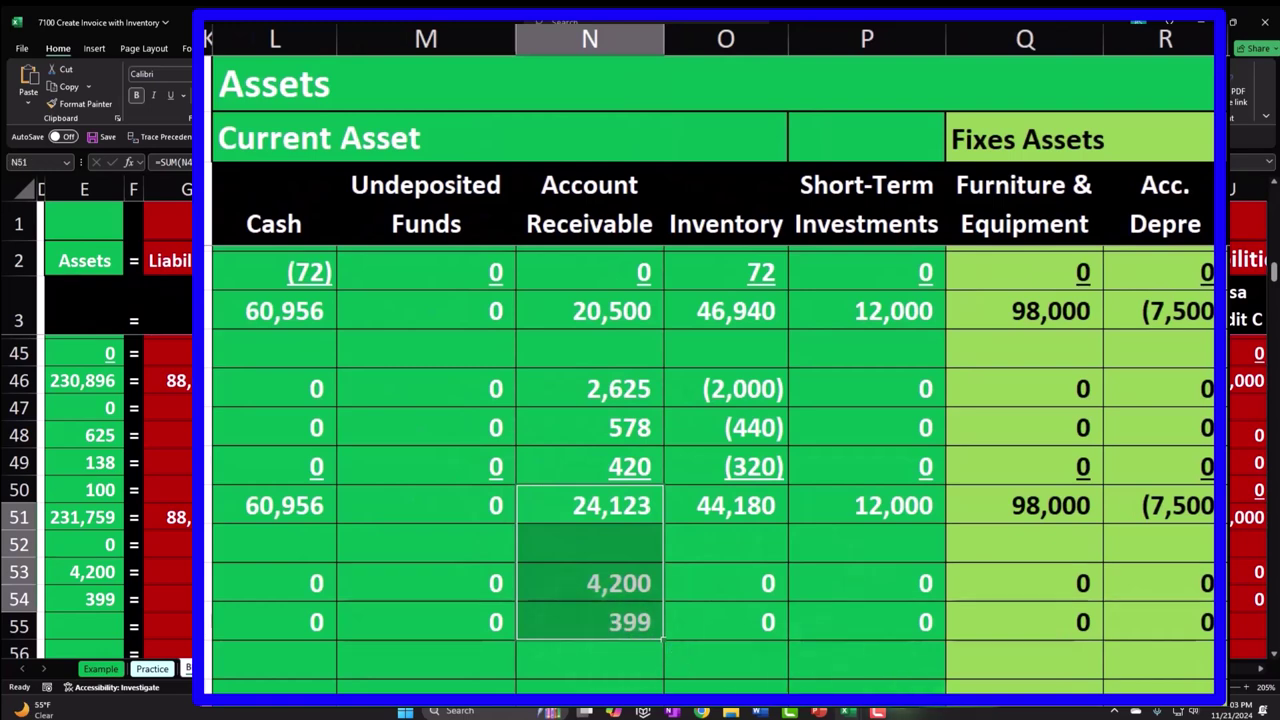
Underline the GIUSA-1 line's amounts in row 54 from Cash across to Utilities (L54:AI54)
click(678, 616)
drag(305, 615, 1168, 603)
click(170, 95)
click(170, 95)
Select cell D52 on the Jones Guitars invoice row and unfreeze the worksheet's panes
key(Left)
key(Left)
key(Left)
key(Left)
key(Left)
key(Left)
key(Left)
key(Left)
key(Left)
key(Left)
key(Left)
key(Left)
key(Left)
key(Left)
key(Left)
key(Left)
key(Left)
key(Left)
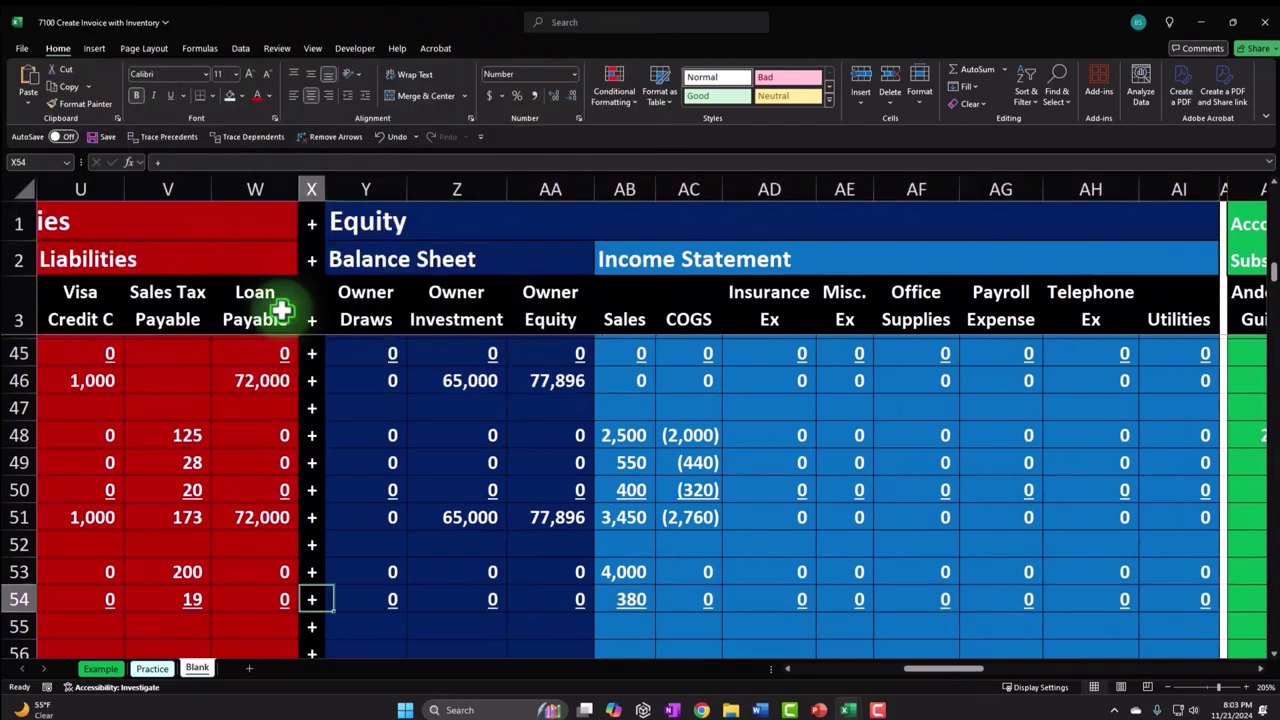
key(Left)
key(Left)
key(Left)
key(Left)
key(Left)
key(Left)
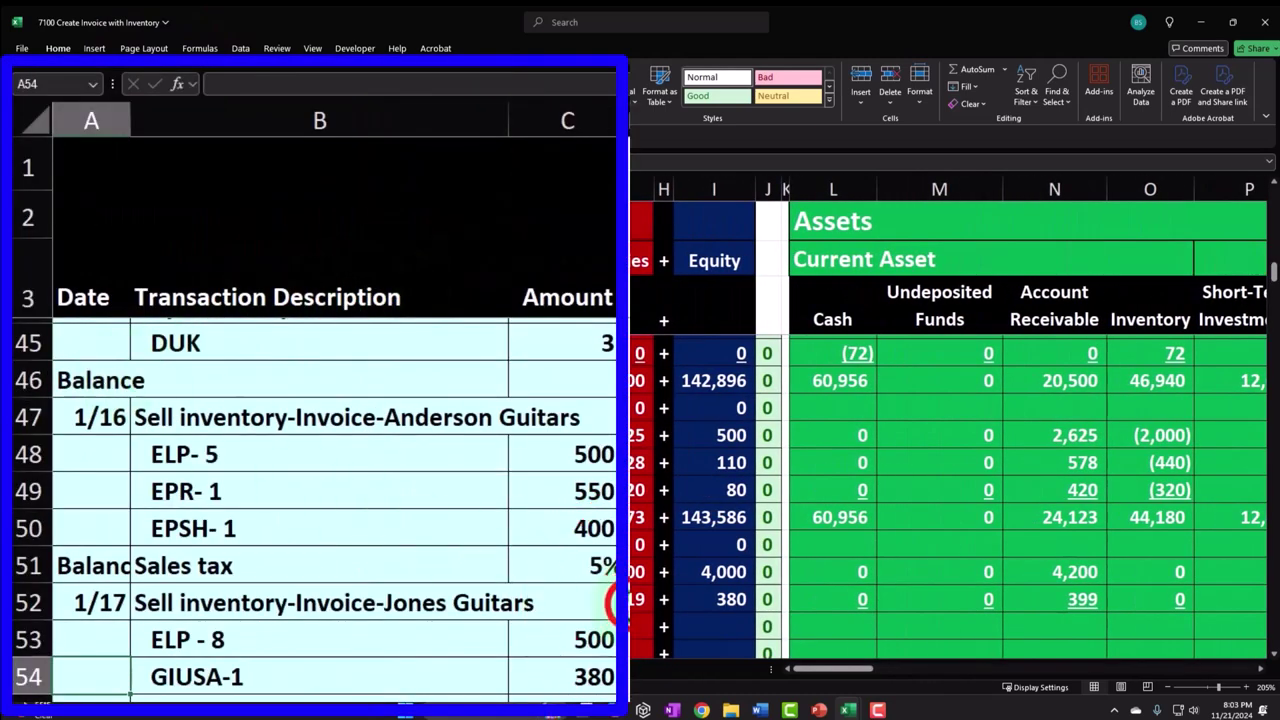
click(612, 600)
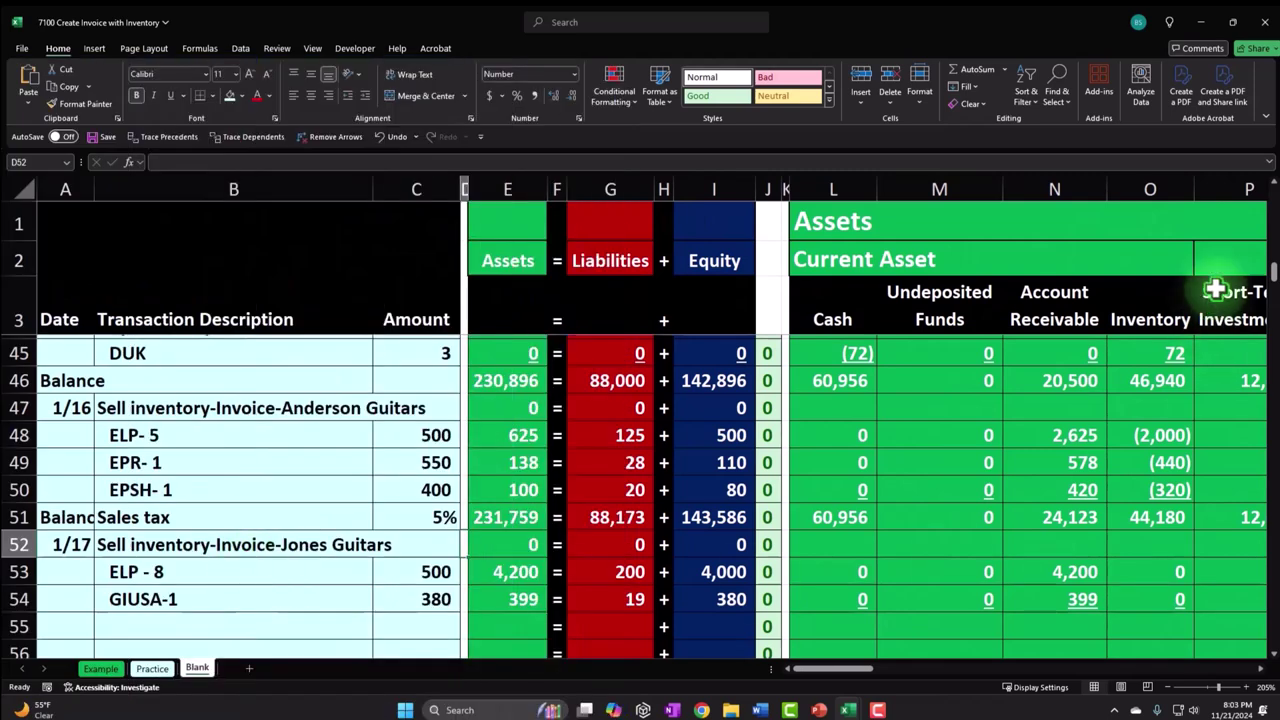
click(1275, 200)
click(1273, 185)
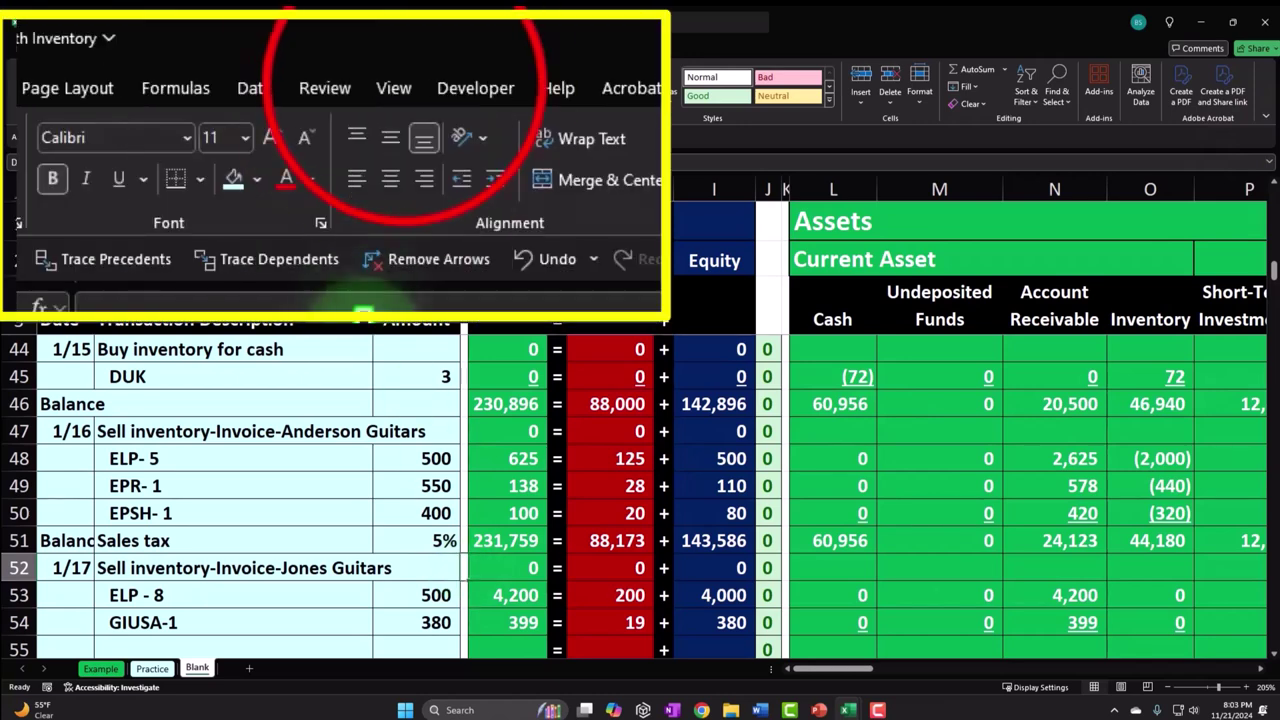
click(314, 48)
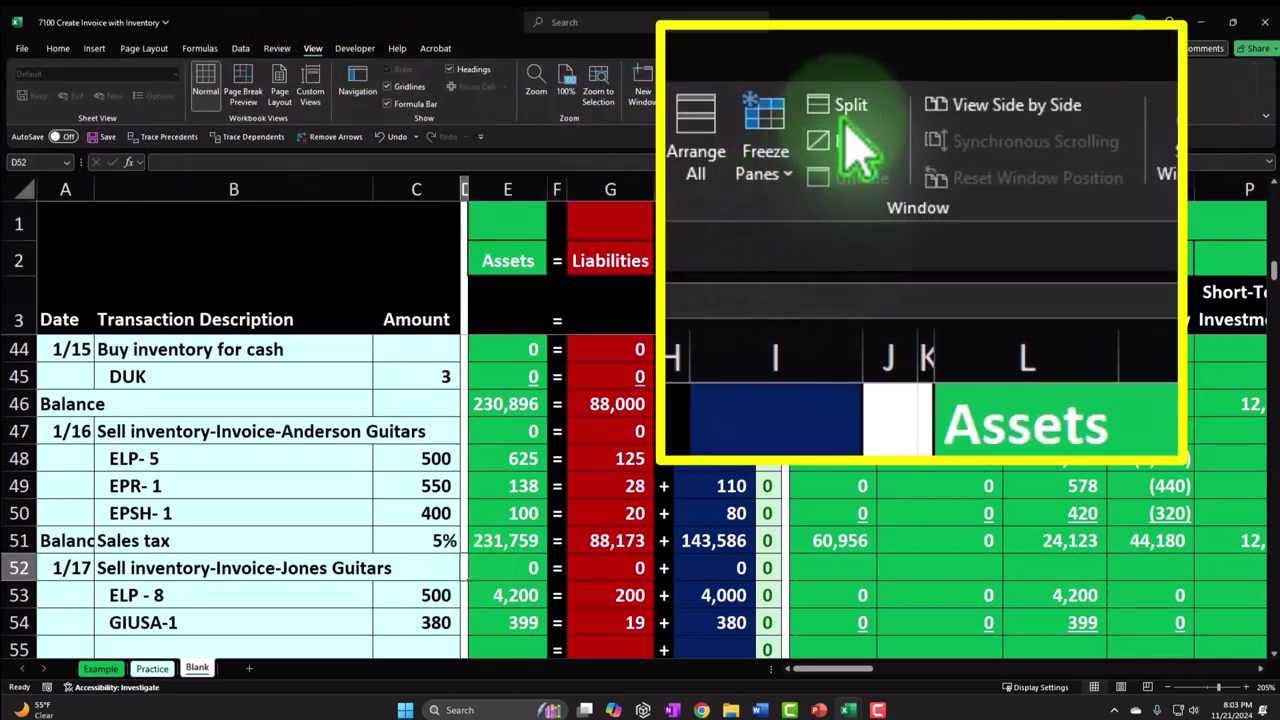
click(710, 95)
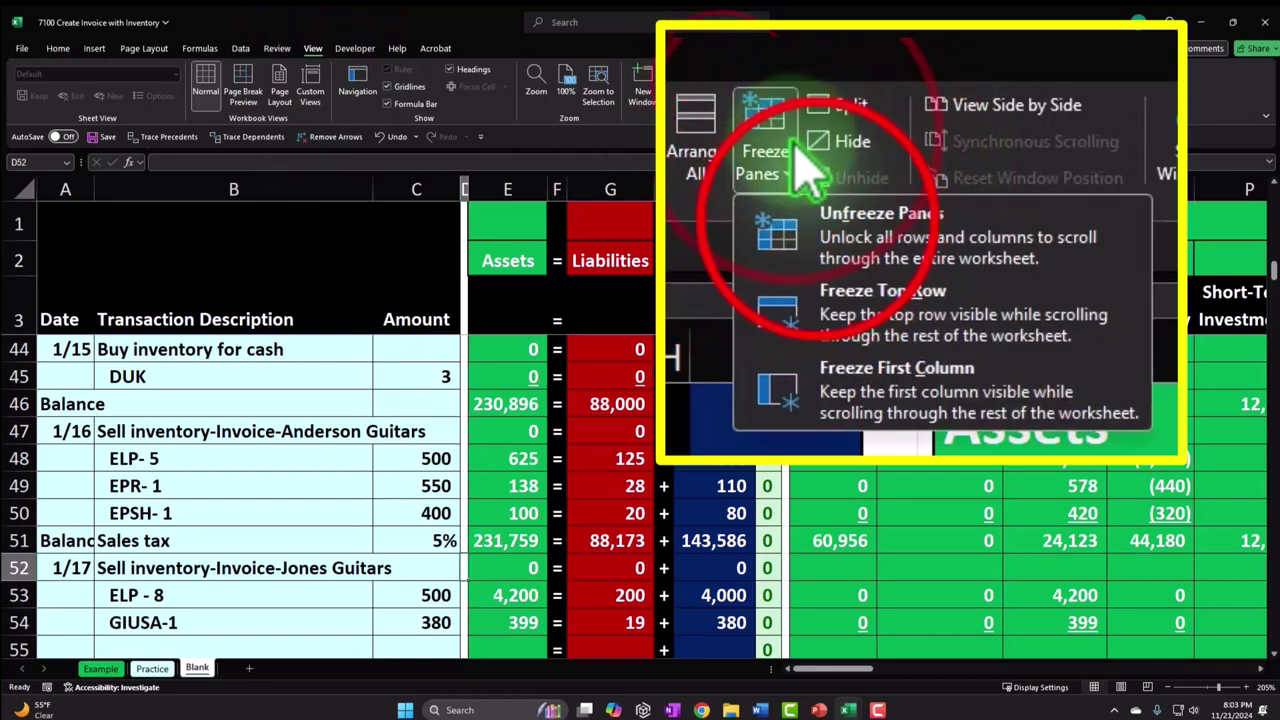
click(735, 126)
Split the worksheet window at D52 so the Jones Guitars invoice rows have their own lower pane
scroll(606, 424, down, 2)
scroll(606, 424, down, 12)
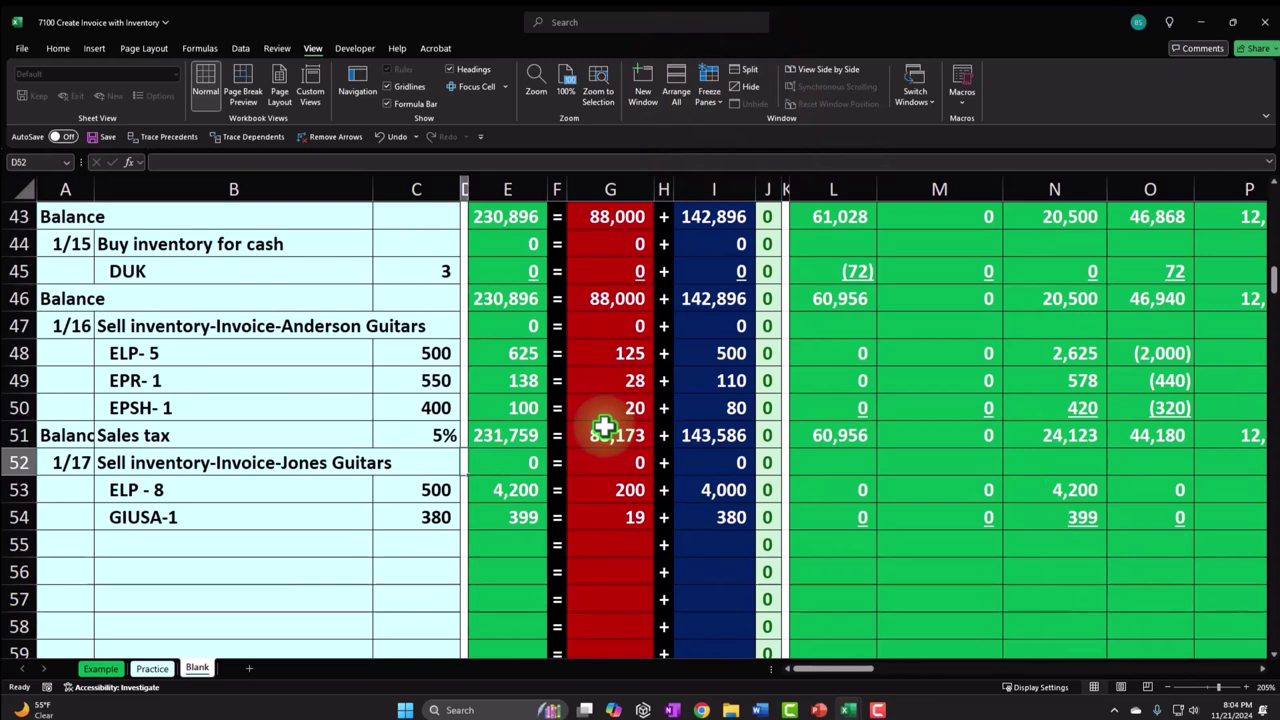
scroll(604, 427, up, 1)
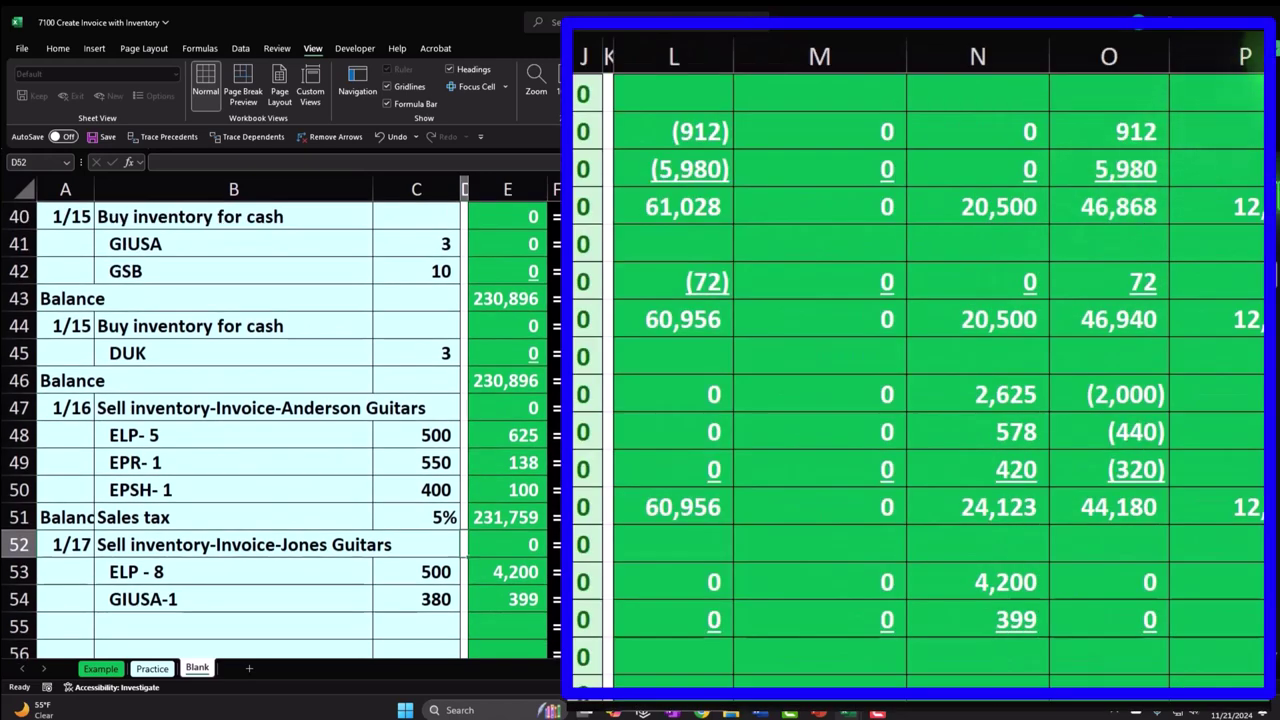
scroll(604, 427, up, 1)
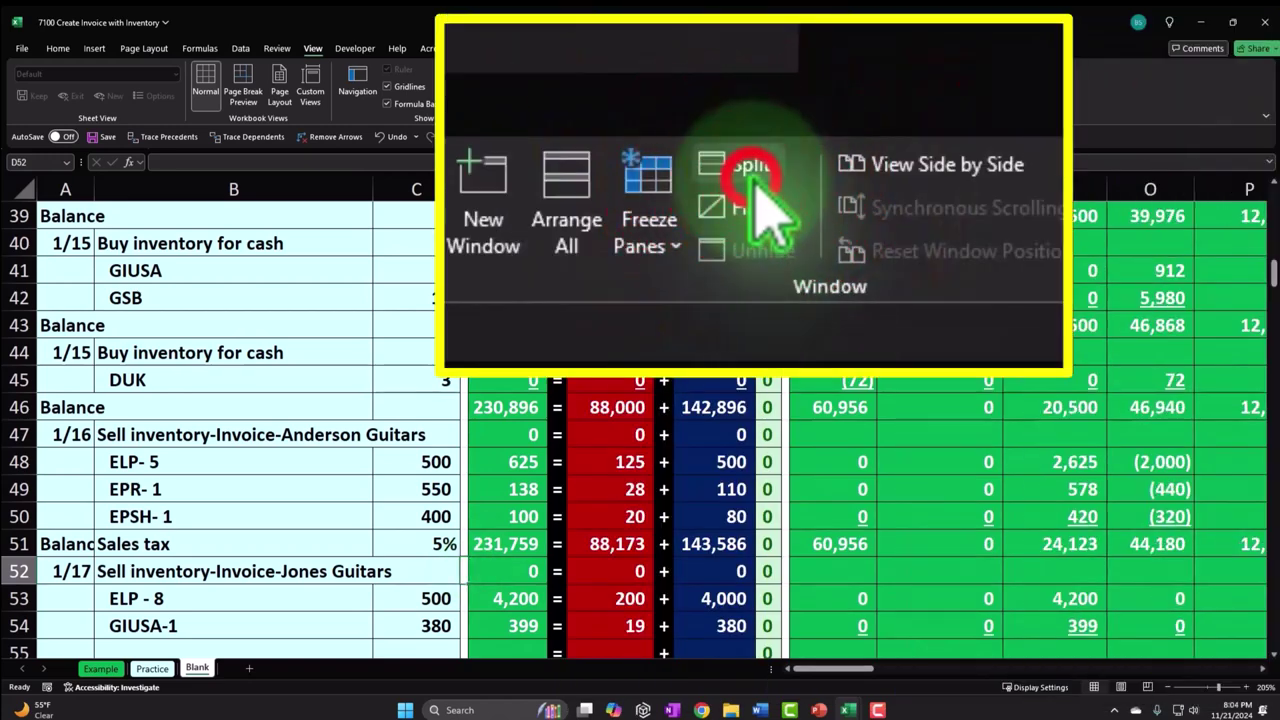
click(752, 69)
Examine the ELP and EPSP tables of the Inventory Subsidiary Ledger in the upper pane, alongside the Jones Guitars invoice lines
click(803, 291)
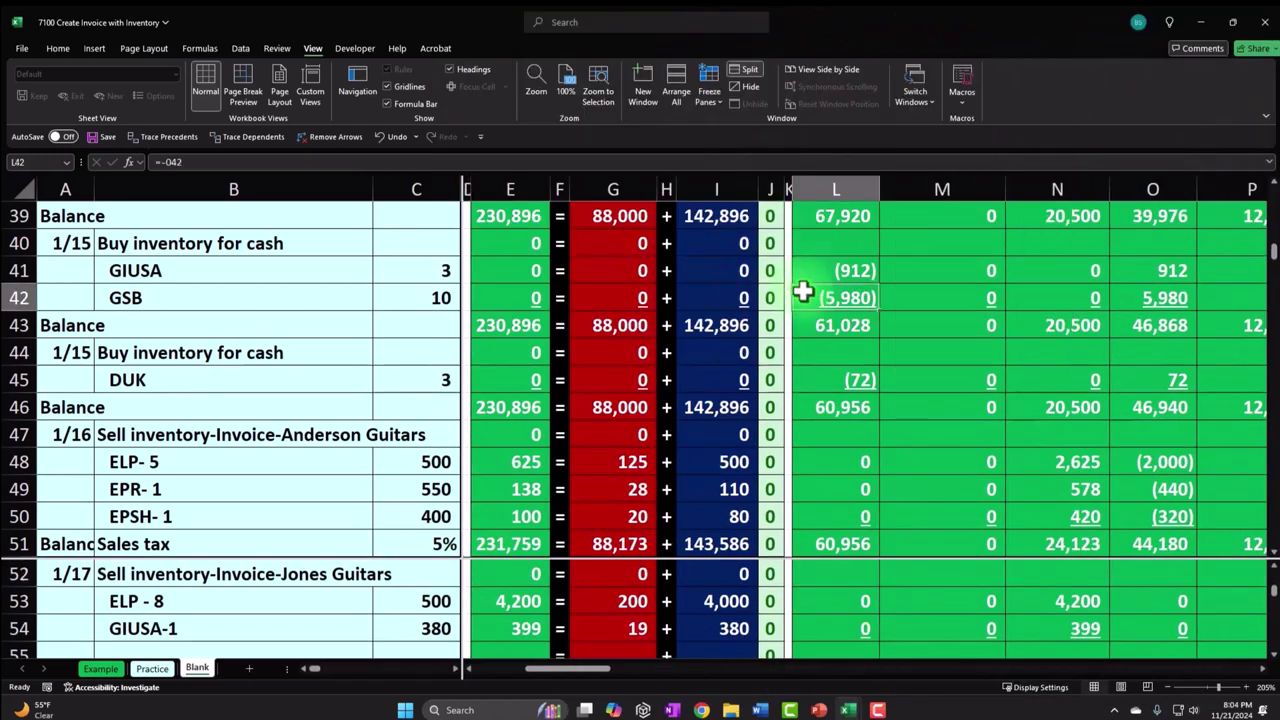
key(Up)
key(Up)
key(Up)
key(Up)
key(Up)
key(Up)
key(Up)
key(Up)
key(Up)
key(Up)
key(Right)
key(Up)
key(Up)
key(Up)
key(Up)
key(Up)
key(Up)
key(Up)
key(Up)
key(Up)
key(Up)
key(Up)
key(Up)
key(Up)
key(Up)
key(Up)
key(Up)
key(Up)
key(Up)
key(Up)
key(Up)
key(Up)
key(Up)
key(Up)
key(Up)
key(Up)
key(Up)
key(Up)
key(Up)
key(Up)
key(Up)
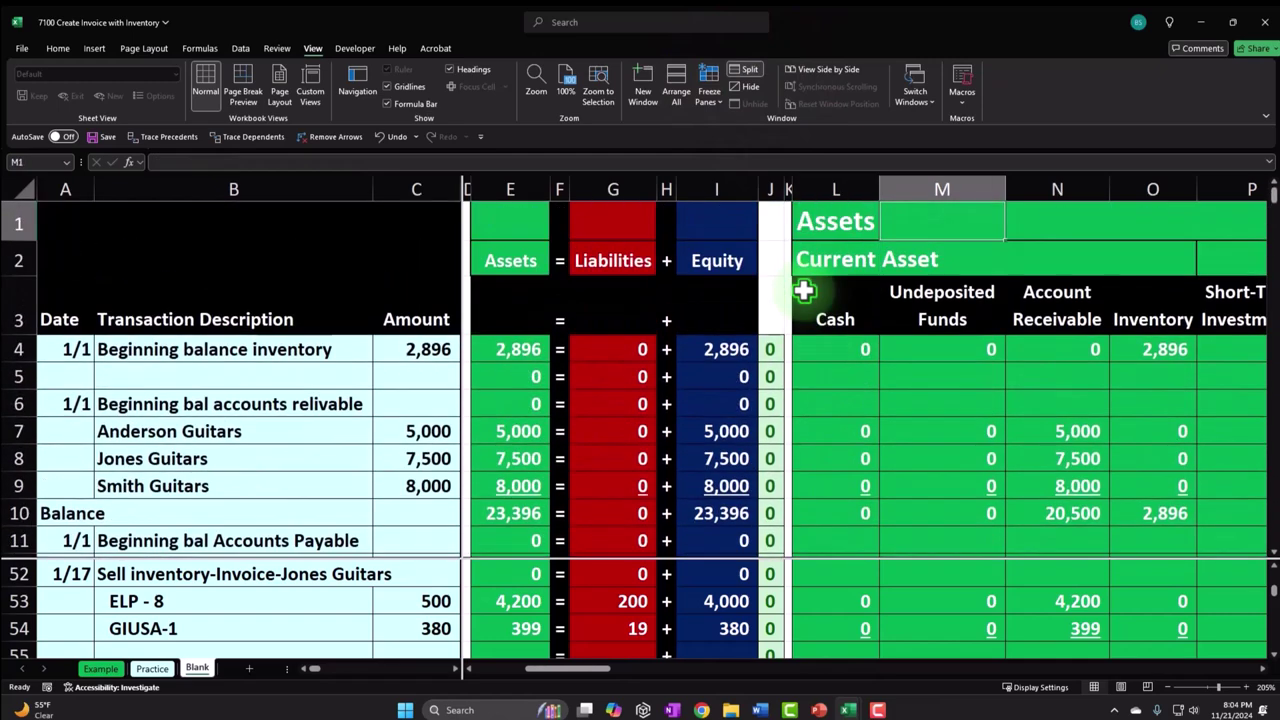
key(Right)
key(Right)
key(Right)
key(Right)
key(Right)
key(Right)
key(Right)
key(Right)
key(Right)
key(Right)
key(Right)
key(Right)
key(Right)
key(Right)
key(Right)
key(Right)
key(Right)
key(Right)
key(Right)
key(Right)
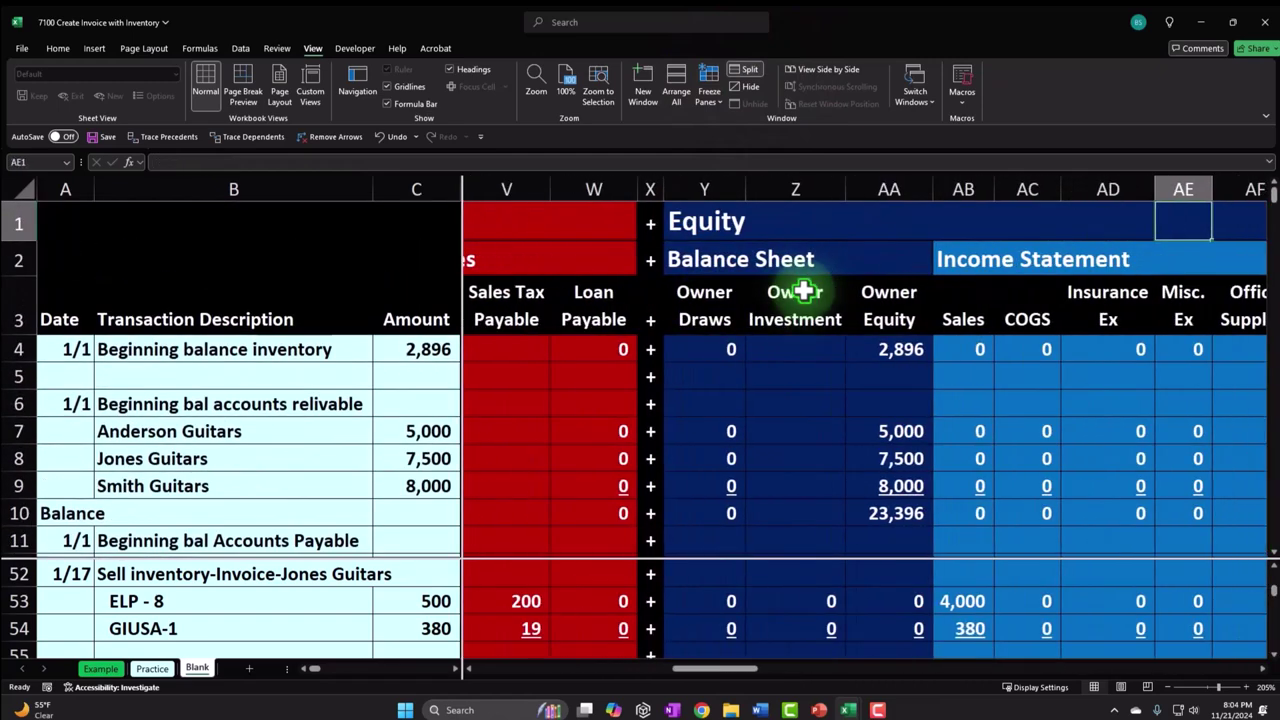
key(Right)
key(Right)
key(Right)
key(Right)
key(Right)
key(Right)
key(Right)
key(Right)
key(Right)
key(Right)
key(Right)
key(Right)
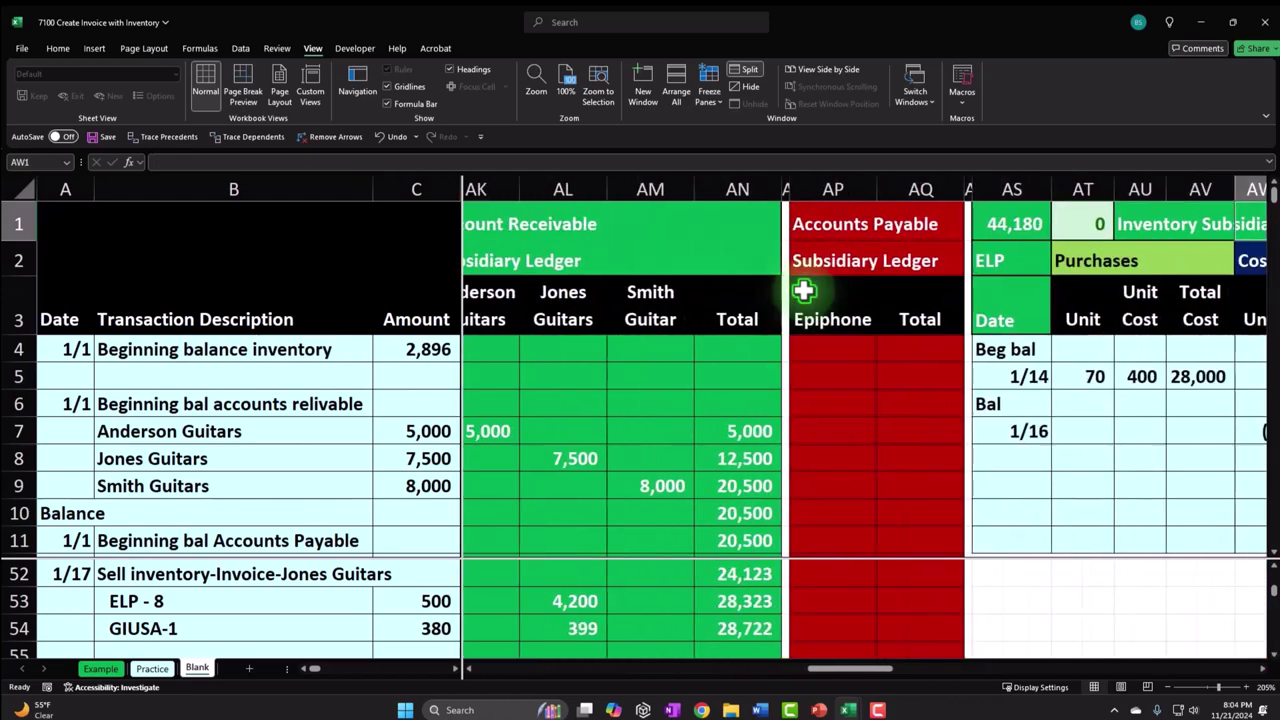
key(Right)
key(Right)
key(Right)
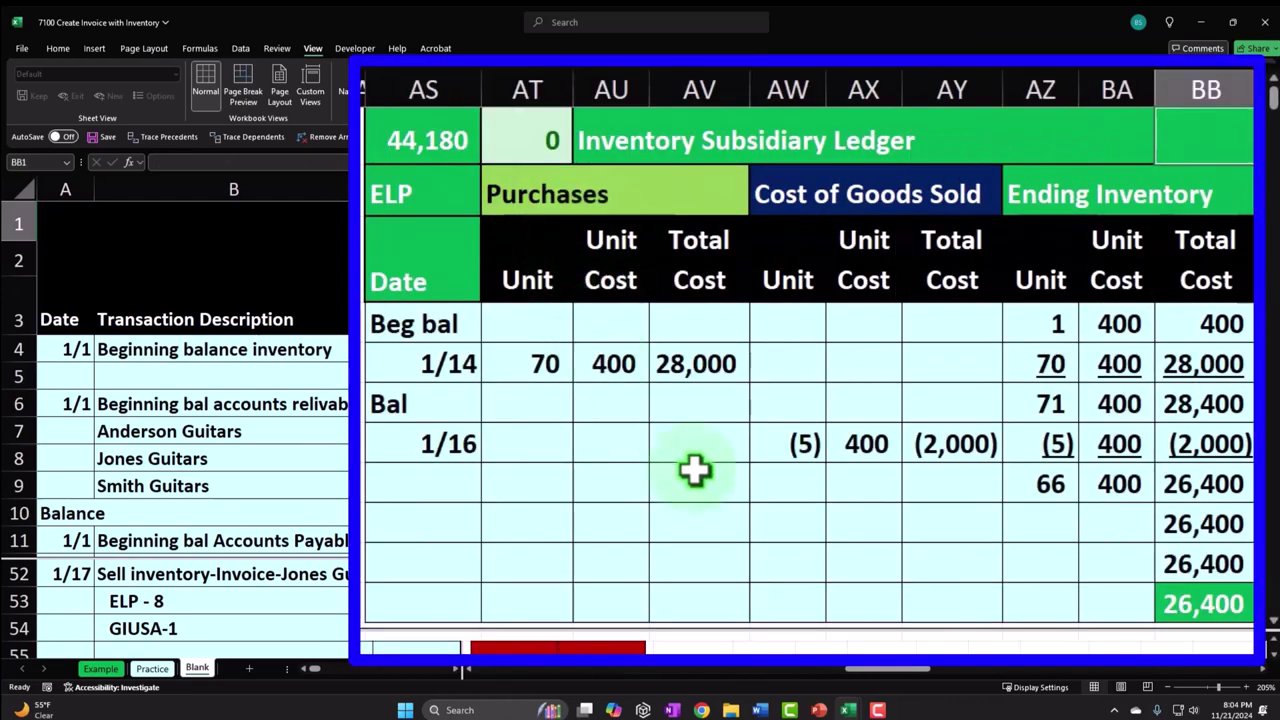
scroll(694, 471, down, 1)
scroll(698, 471, down, 2)
click(935, 670)
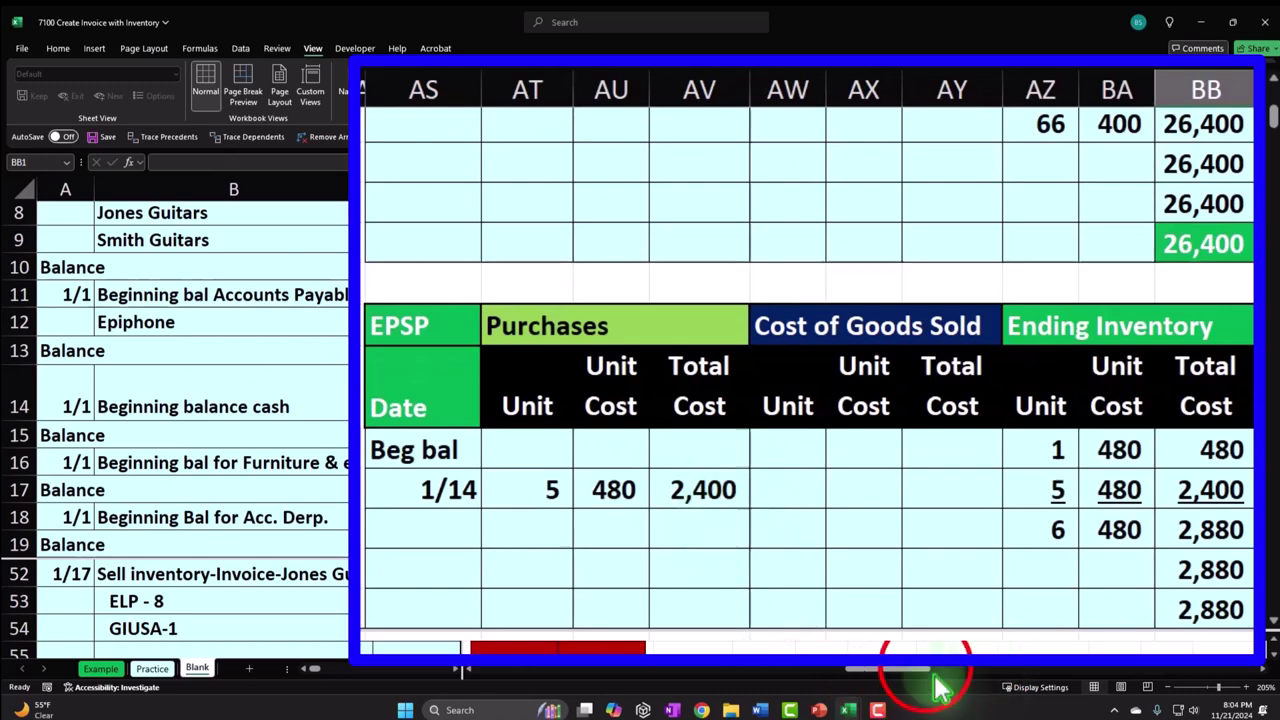
drag(938, 674, 952, 676)
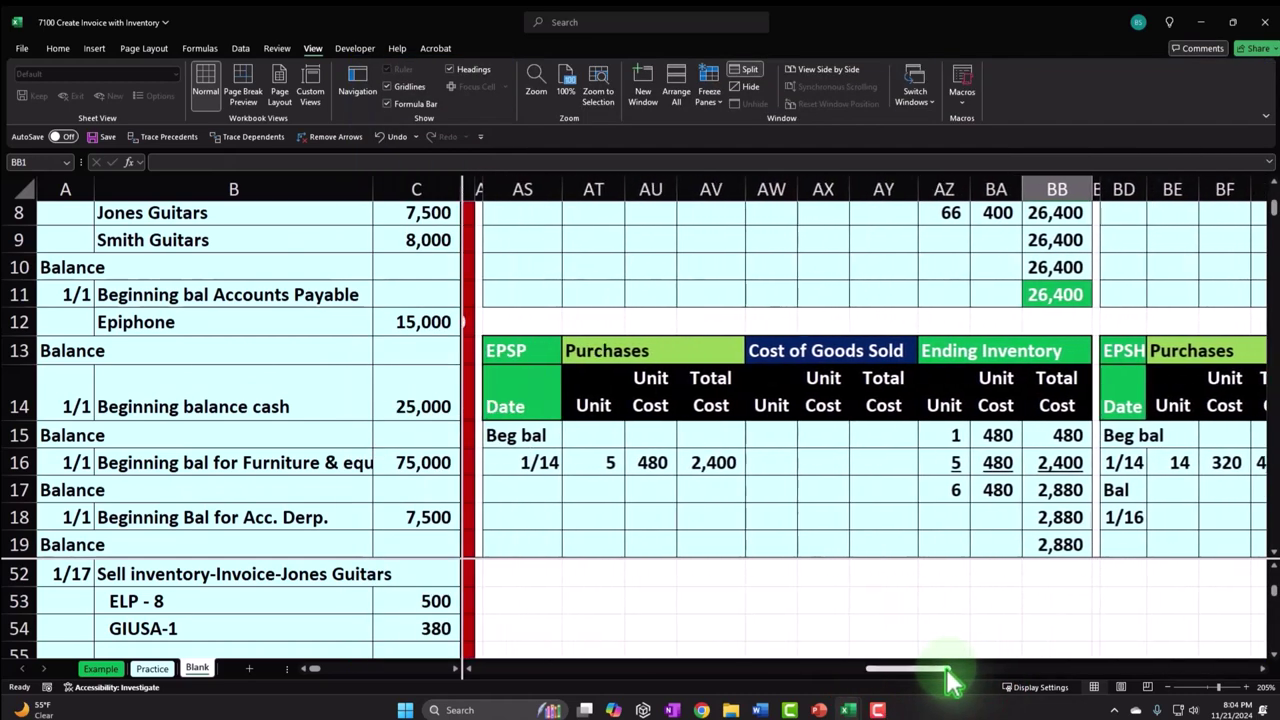
scroll(872, 428, up, 3)
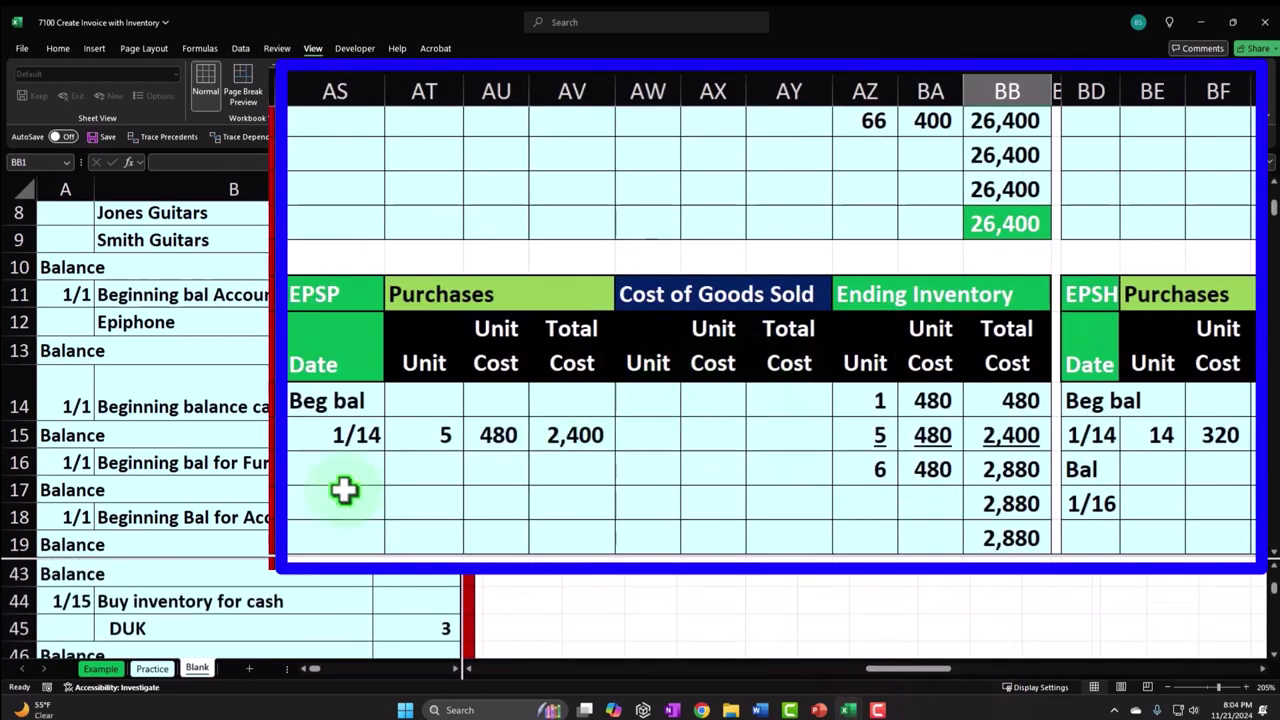
scroll(389, 597, down, 4)
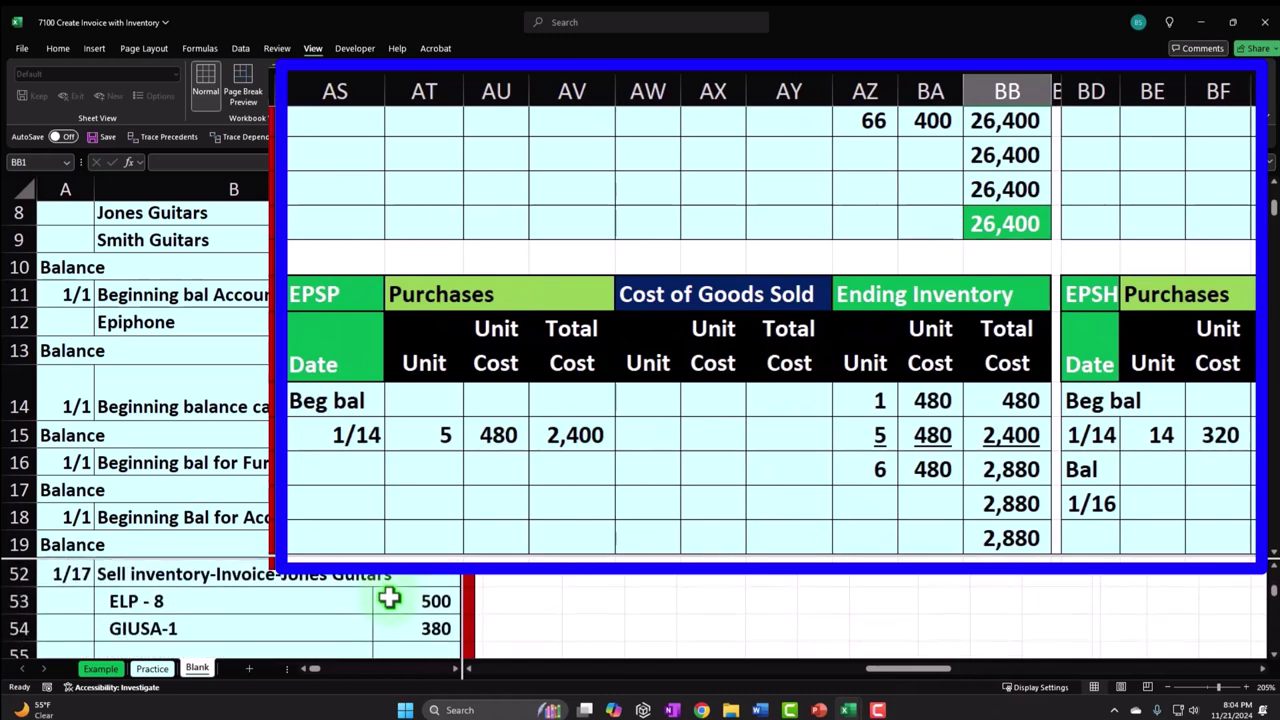
scroll(389, 597, up, 1)
Move the whole EPSP inventory table down so that its header row starts at AS24, leaving space below the ELP table
click(710, 343)
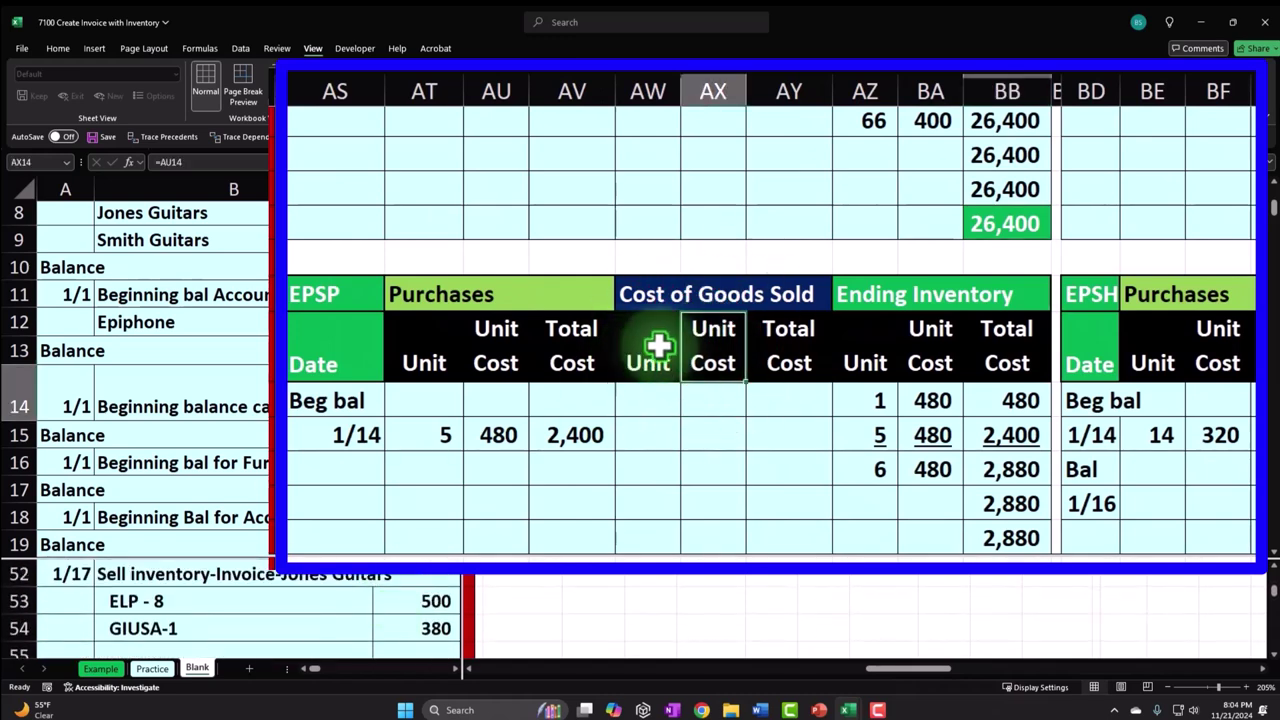
drag(323, 294, 983, 486)
scroll(700, 400, up, 2)
click(552, 318)
drag(552, 322, 560, 548)
click(651, 426)
scroll(651, 426, down, 2)
scroll(649, 425, down, 1)
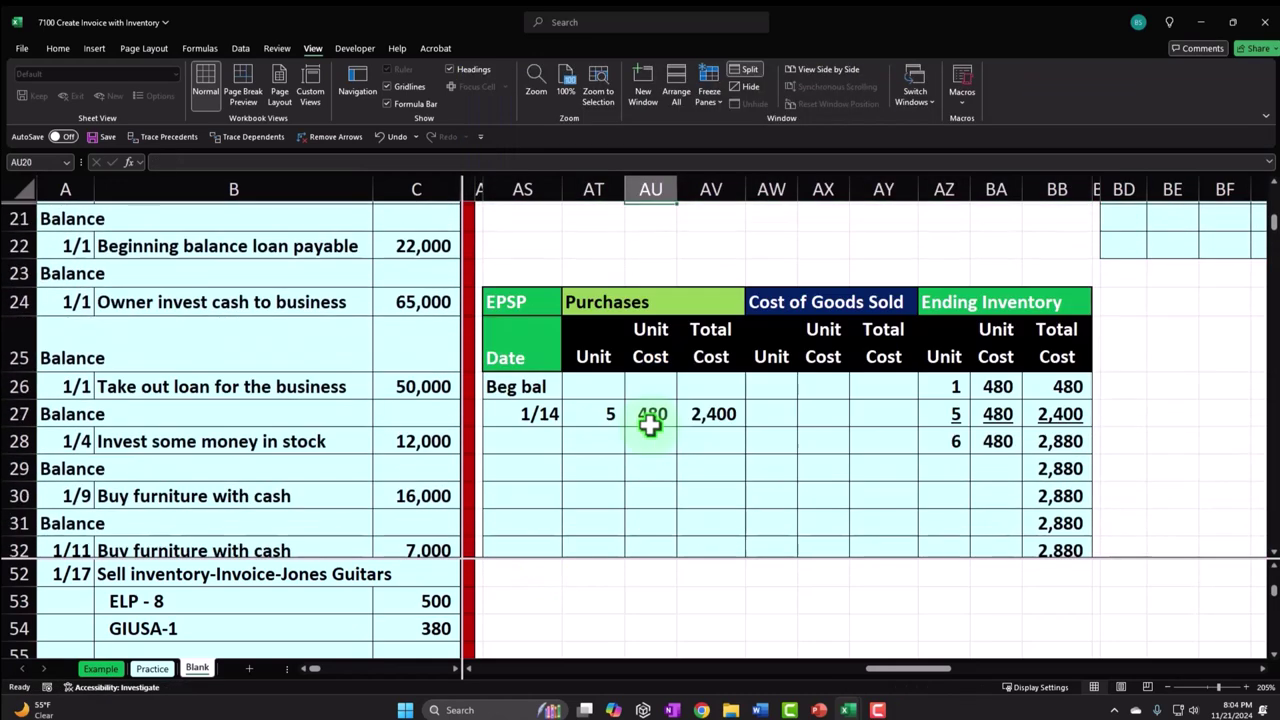
Move the ELP table's closing balance row from AS11:BB11 down to AS16:BB16 to make room for more entries
scroll(650, 423, up, 6)
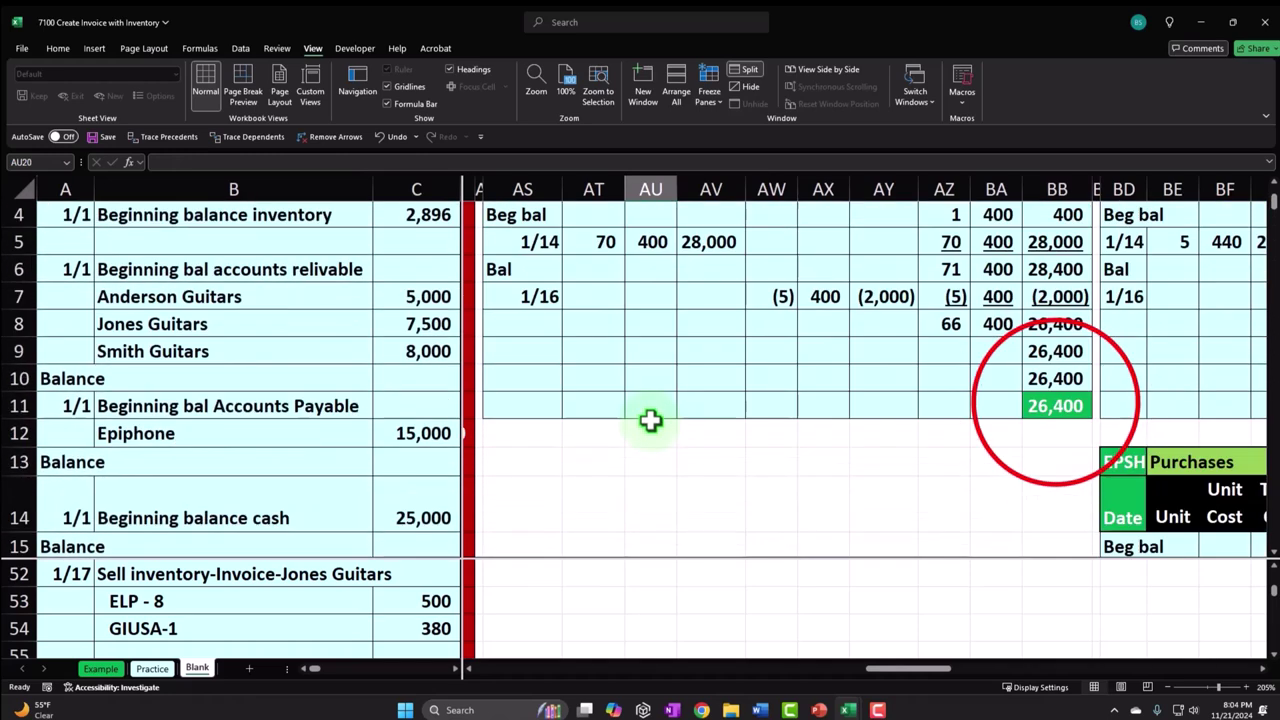
click(1052, 404)
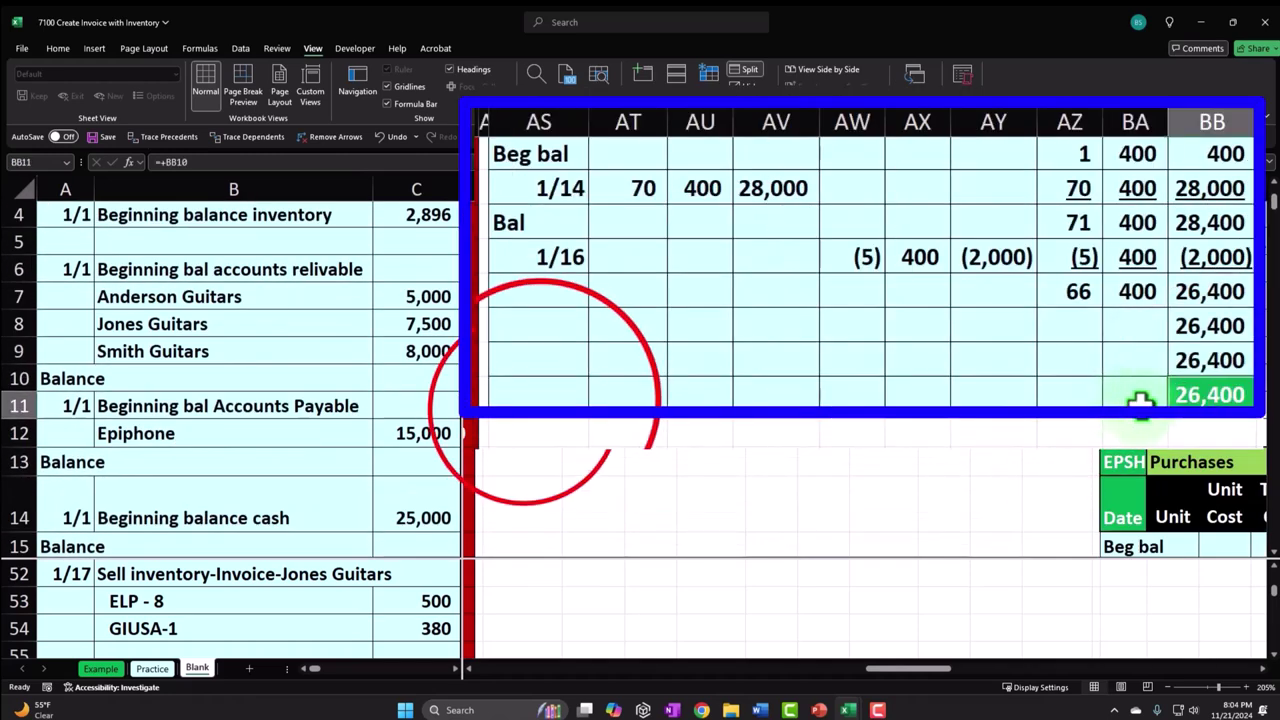
mouse_move(560, 394)
mouse_down()
mouse_move(546, 394)
mouse_move(1195, 393)
mouse_move(1055, 405)
mouse_up()
scroll(905, 415, down, 1)
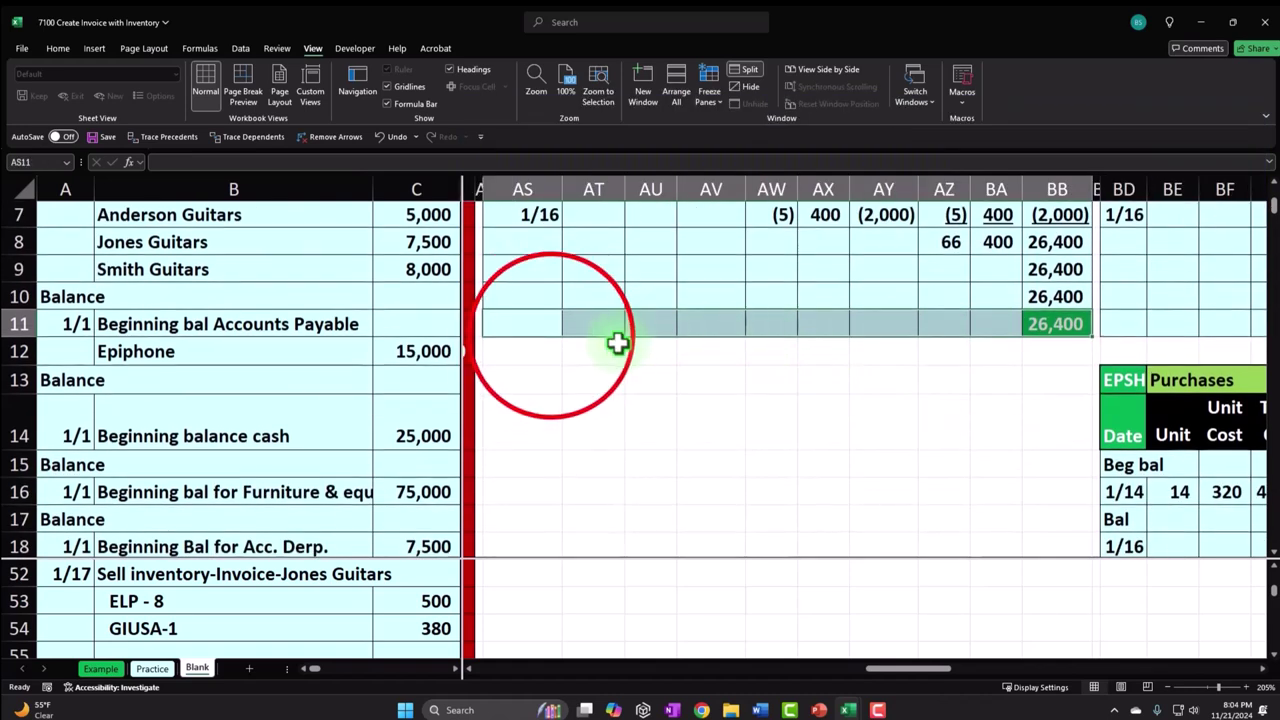
drag(551, 337, 553, 485)
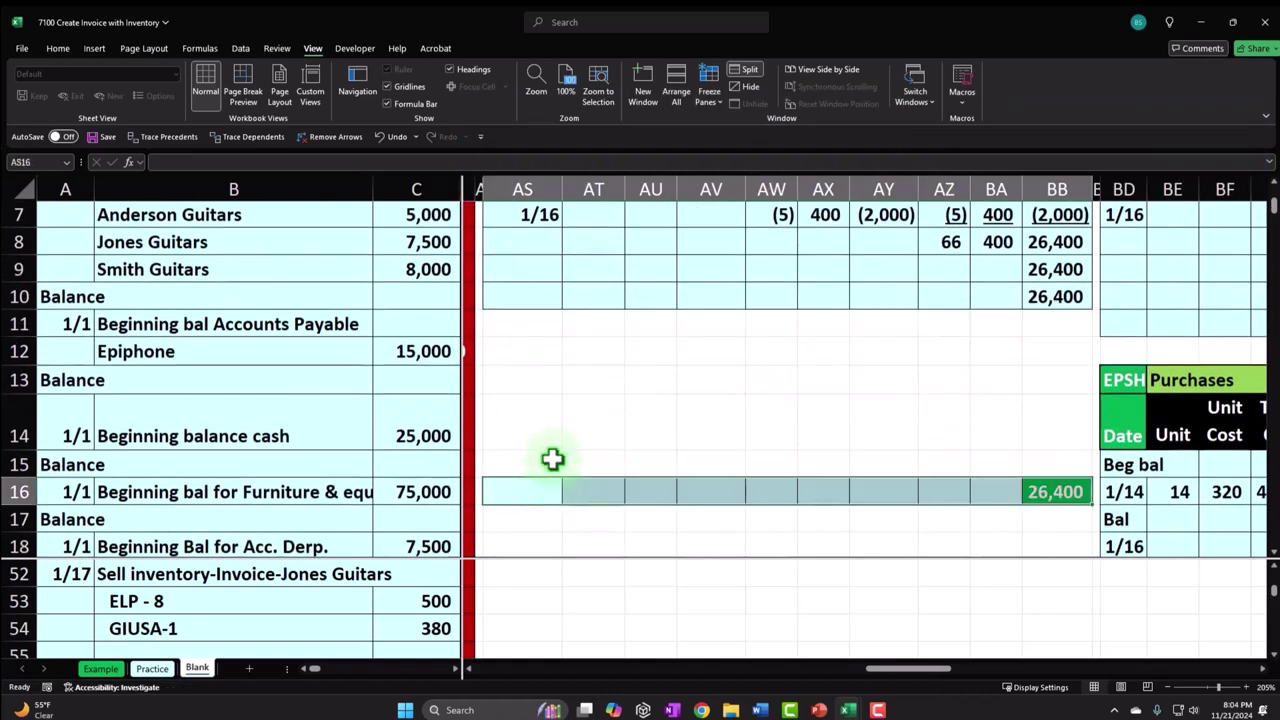
scroll(700, 370, up, 2)
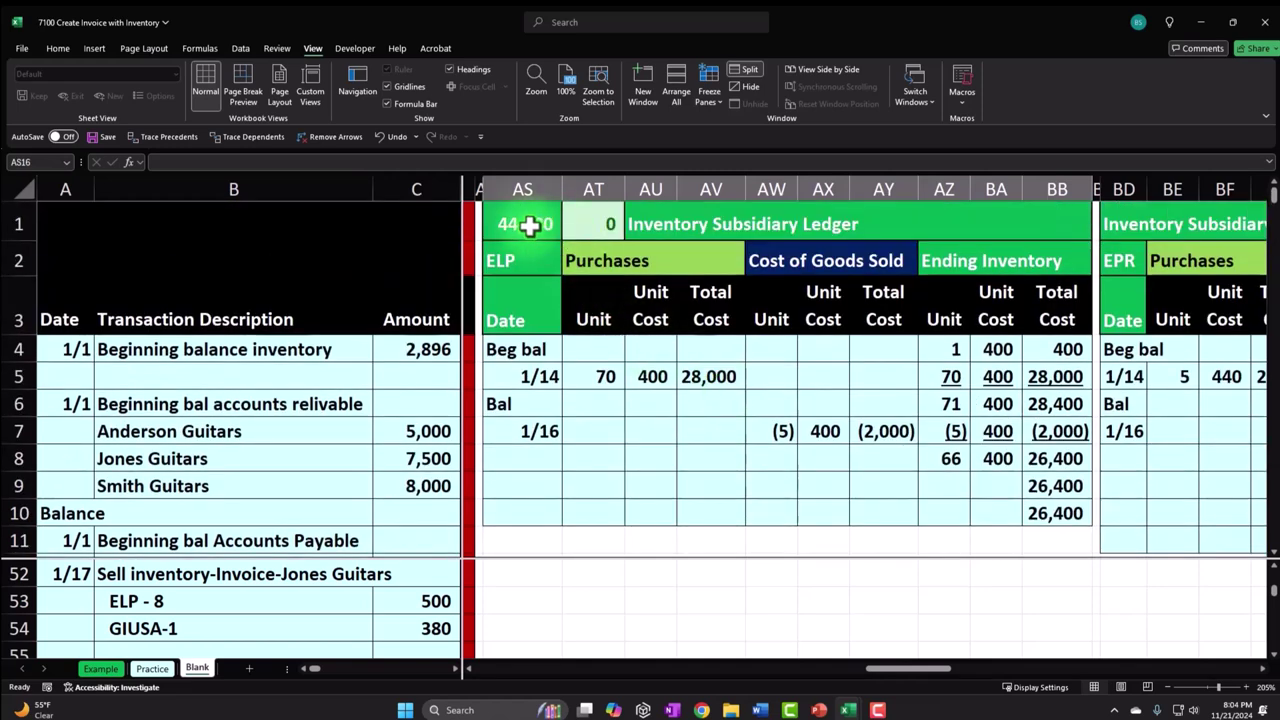
scroll(650, 320, down, 3)
scroll(822, 449, down, 2)
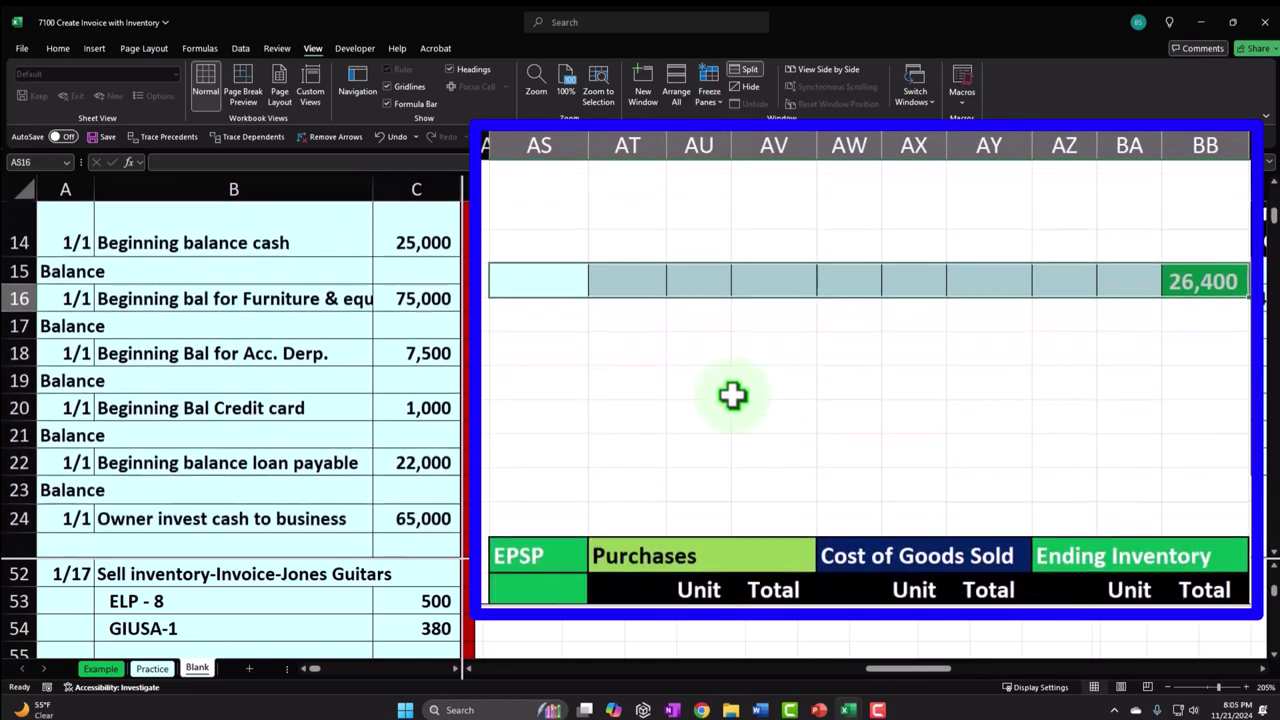
Move the ELP closing balance row down to AS22:BB22 and fill AS10:BB10 down through row 21
drag(568, 300, 569, 472)
scroll(666, 451, up, 4)
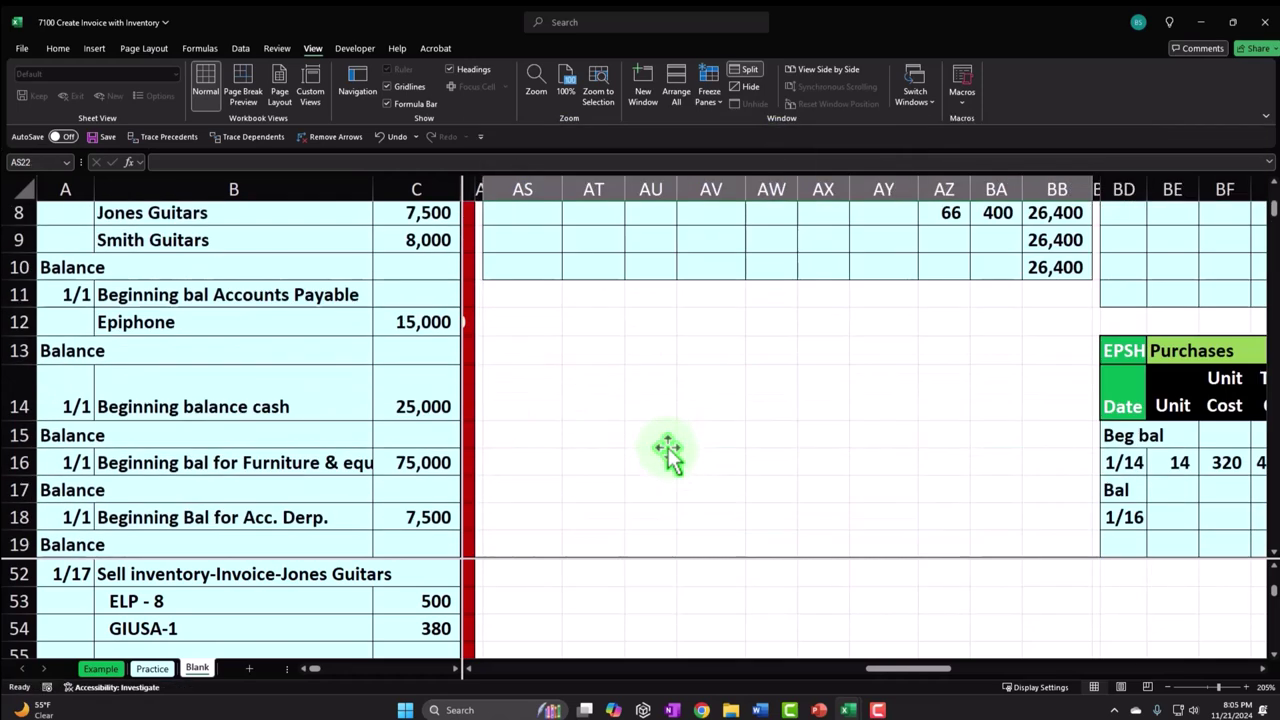
drag(540, 428, 1034, 428)
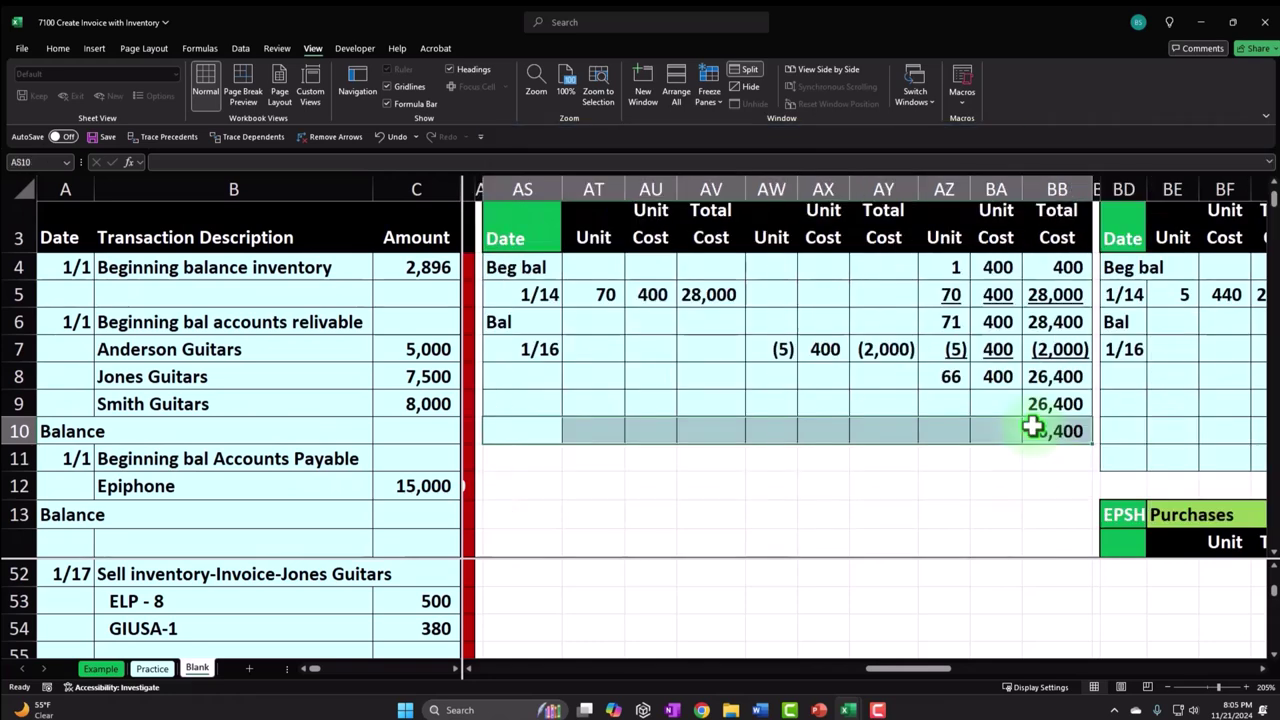
scroll(1034, 428, down, 2)
drag(1092, 282, 1084, 494)
Inspect the ELP closing balance formula in BB22 to check which cell it refers to
drag(1240, 527, 1234, 529)
click(1234, 531)
double_click(1204, 553)
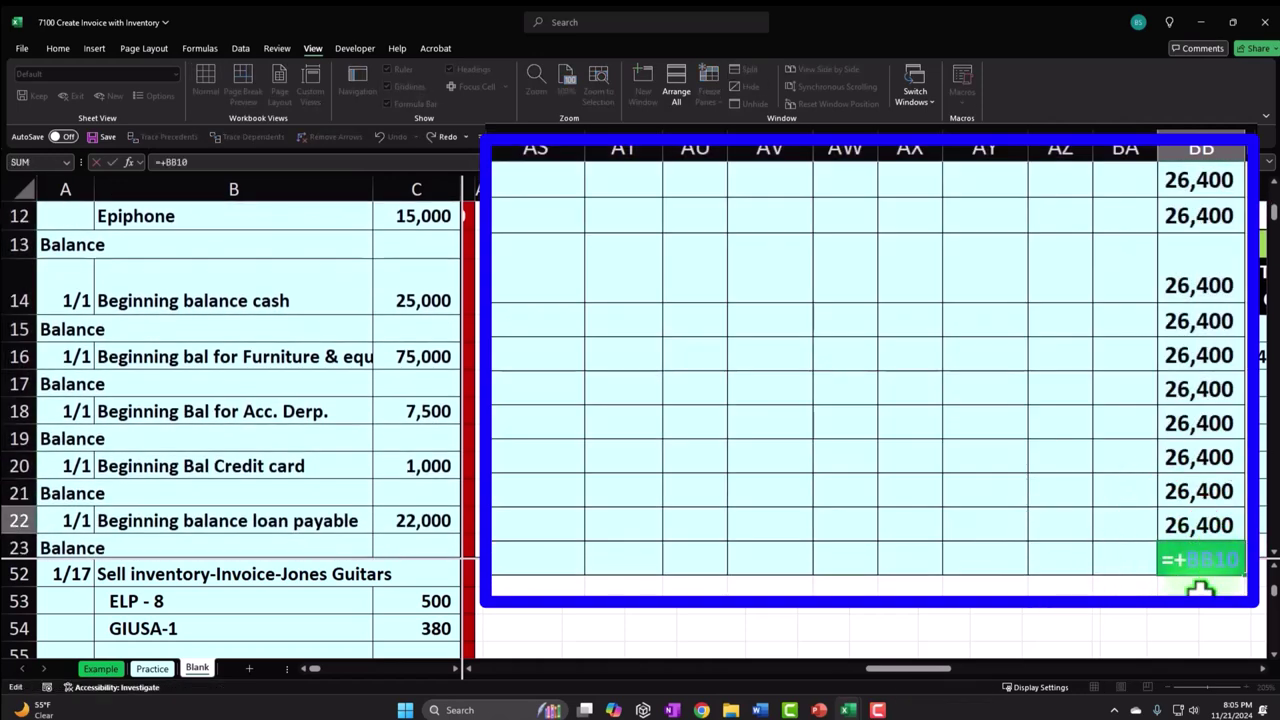
scroll(1134, 411, up, 3)
scroll(1213, 432, down, 1)
key(Escape)
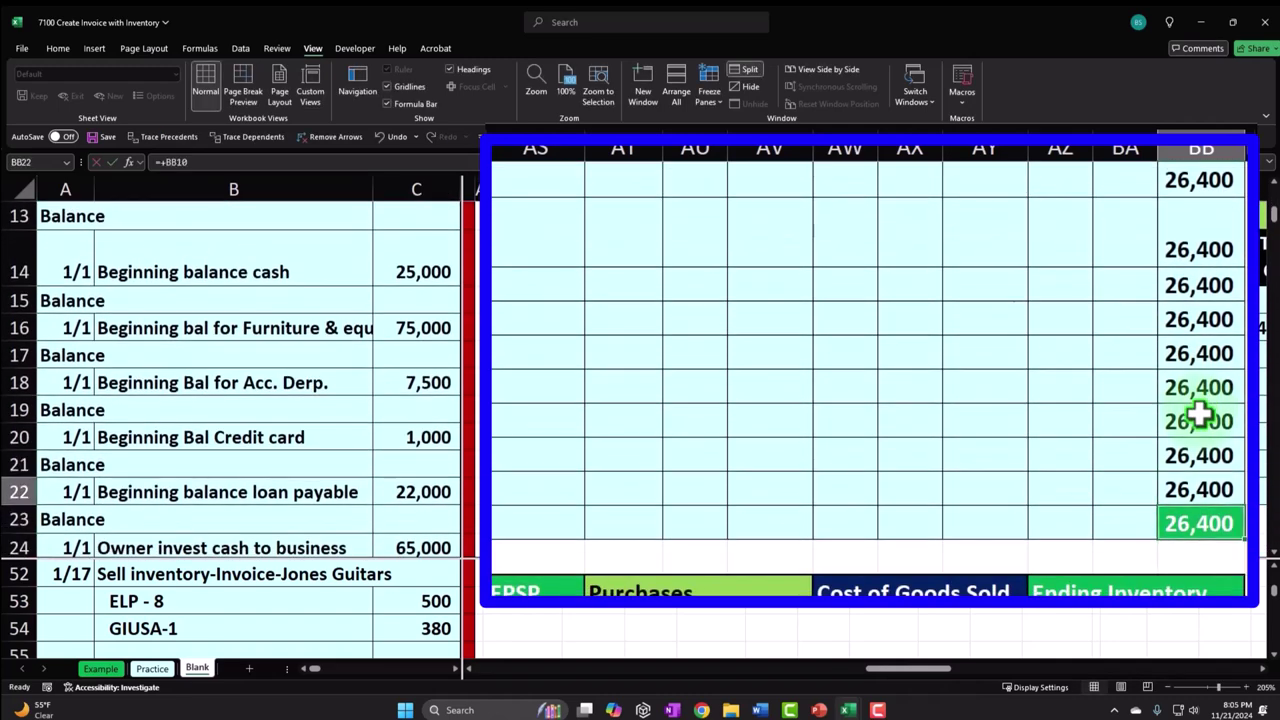
key(Return)
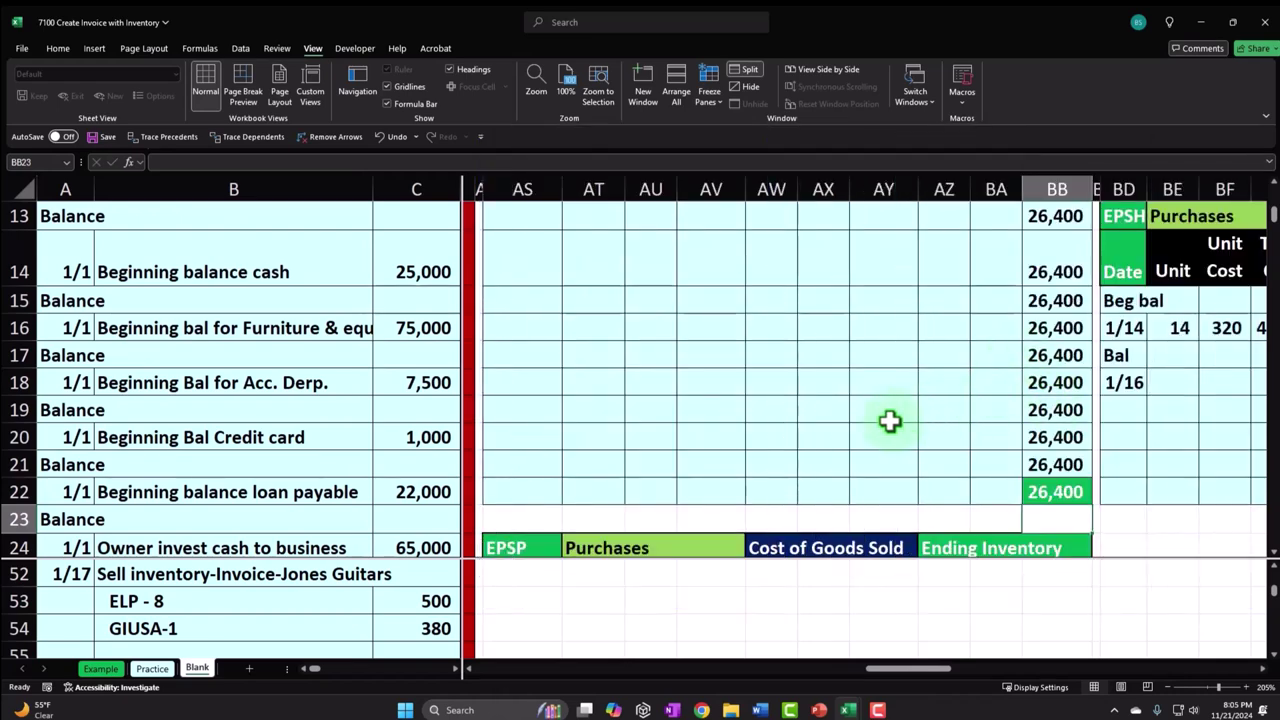
Copy the date cell formatting from AS7 onto the empty date cells below it using Format Painter
scroll(890, 437, up, 4)
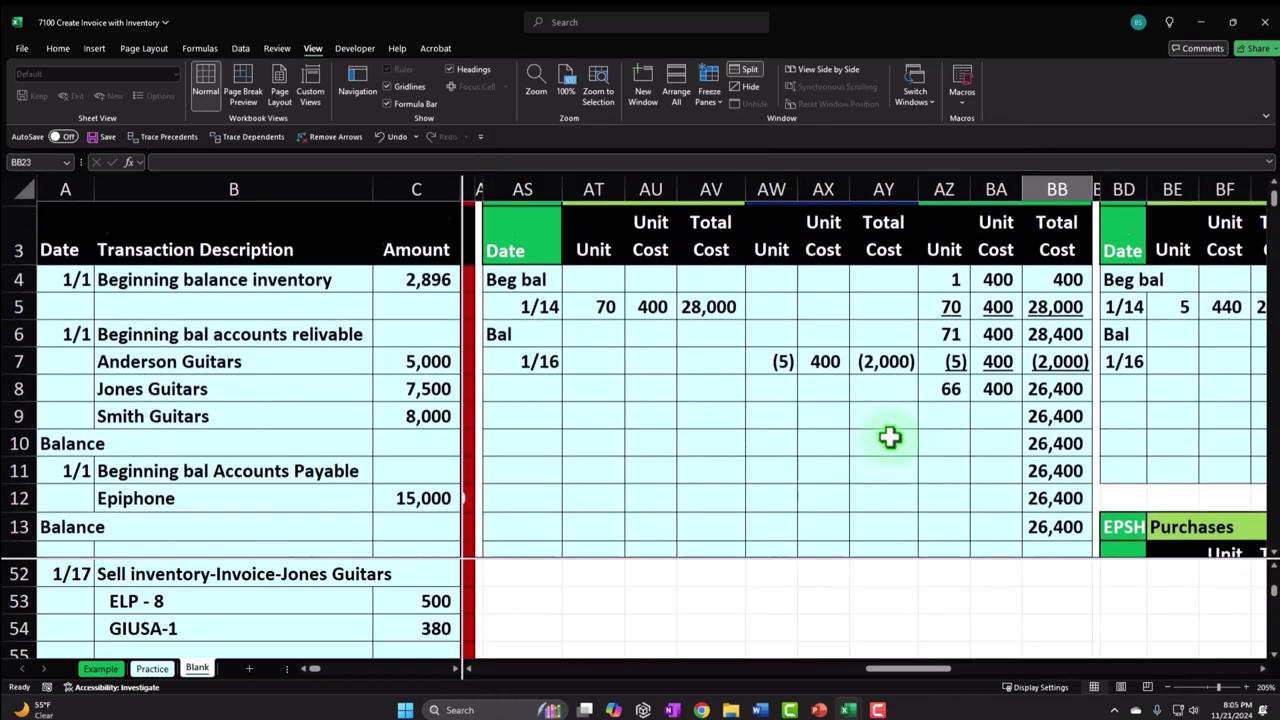
click(560, 400)
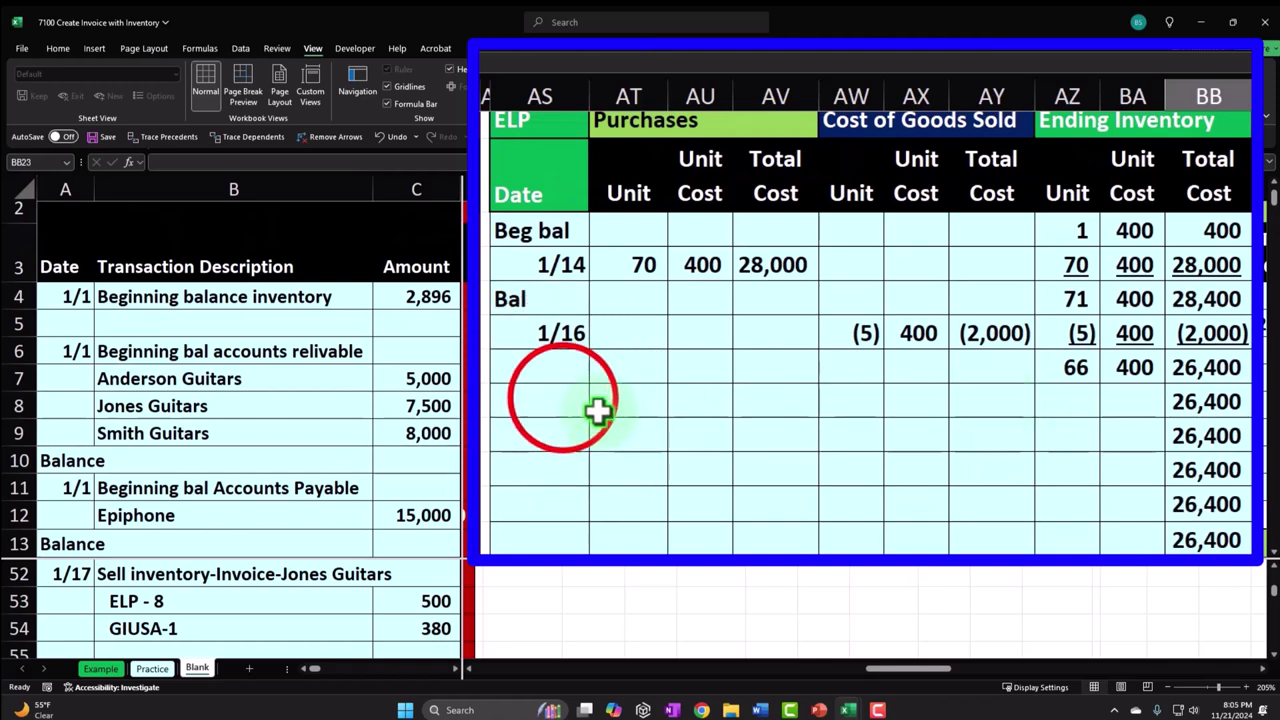
click(561, 333)
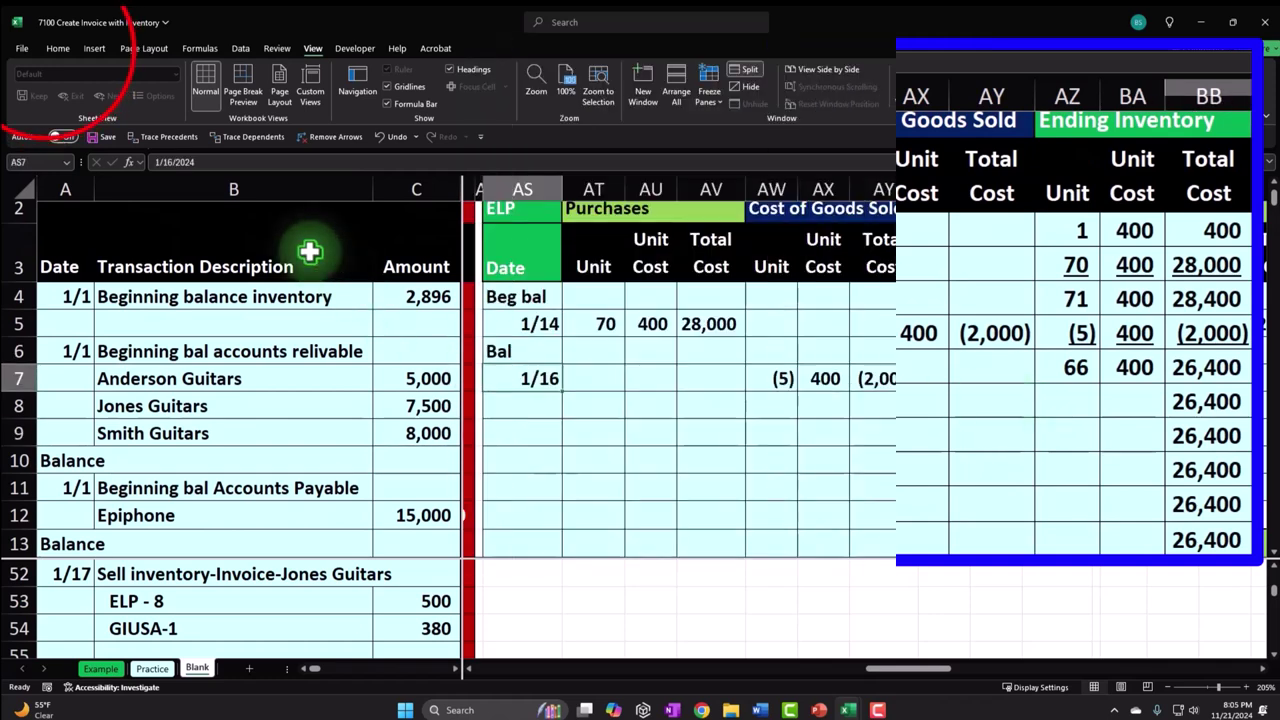
click(57, 49)
click(80, 103)
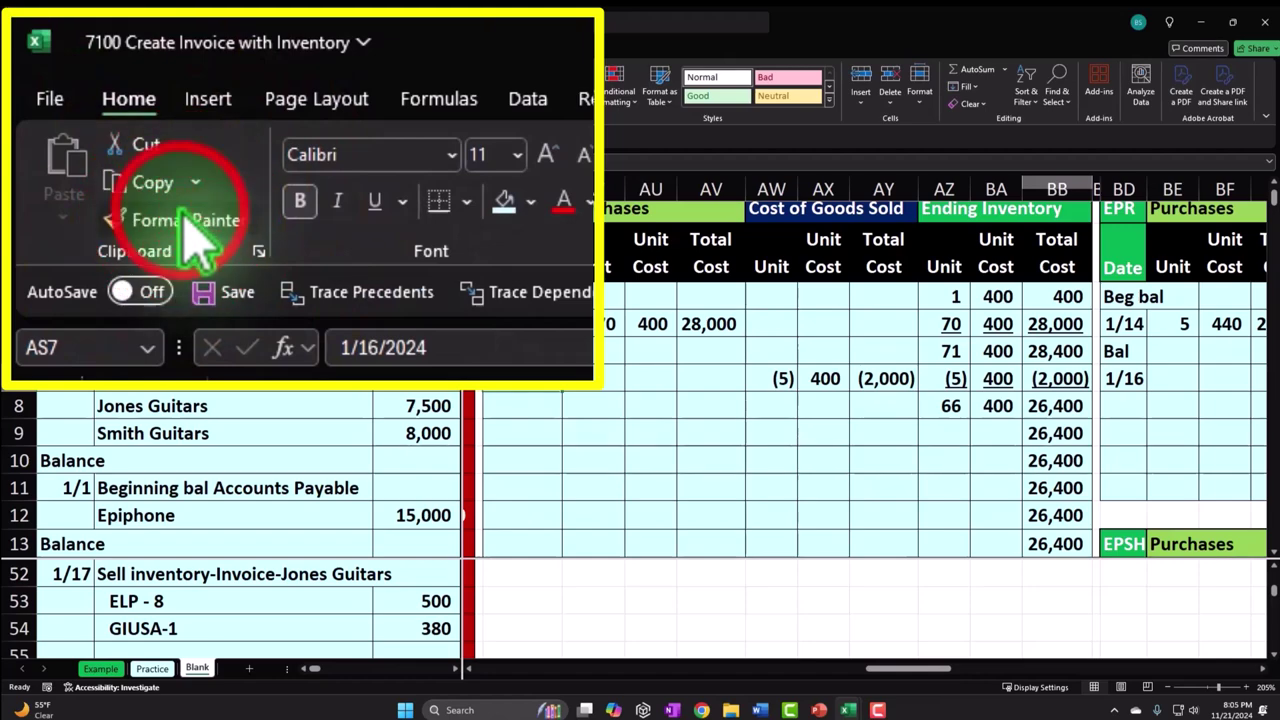
mouse_move(520, 403)
mouse_down()
mouse_move(523, 583)
mouse_move(550, 475)
mouse_up()
scroll(551, 474, up, 3)
Label AS8 in the ELP table as a balance row with =AS6 and enter the date 1/17 in AS9
click(563, 326)
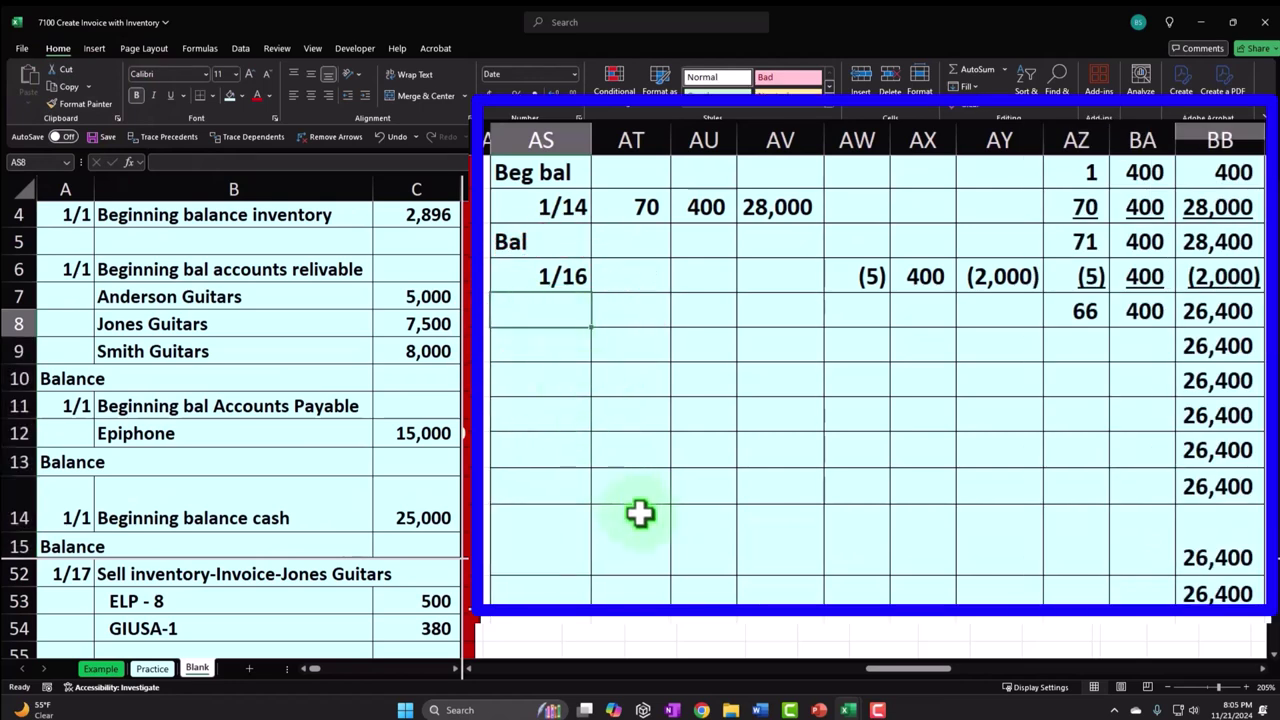
text(=)
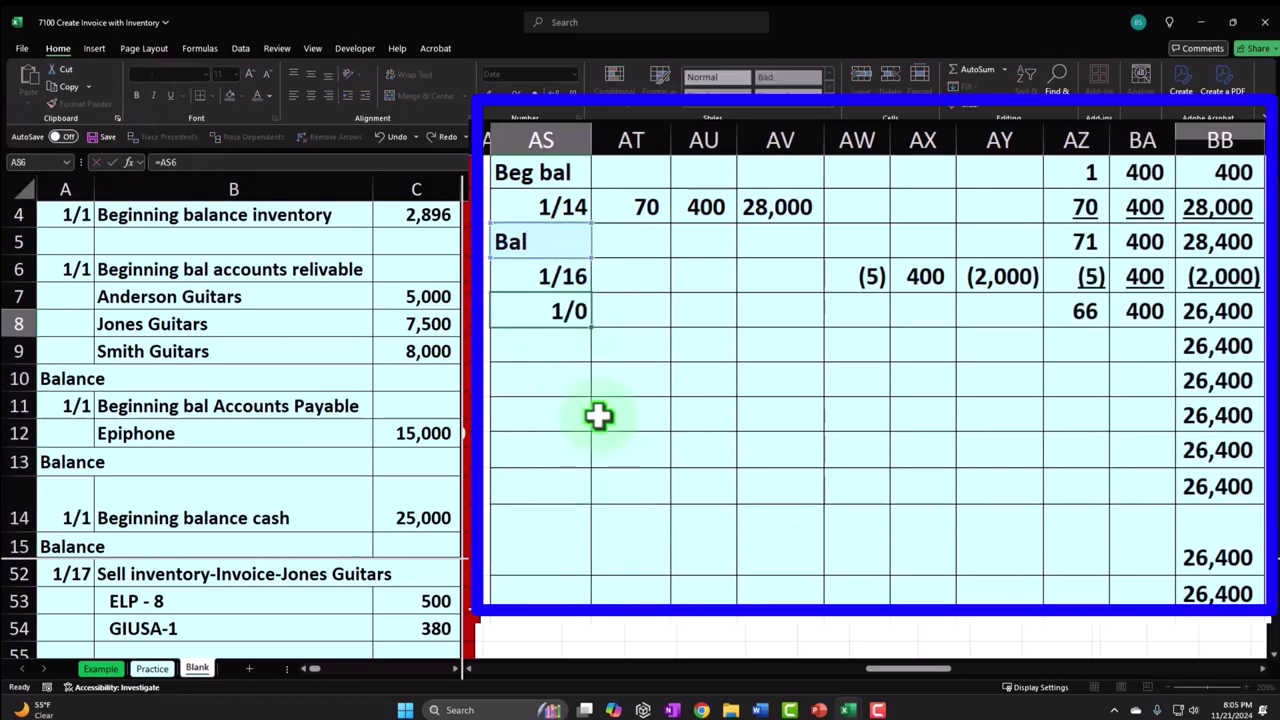
key(Return)
text(1/17)
key(Return)
Record the 1/17 ELP cost of goods sold in row 9: -8 units, a linked unit cost of 400, and total cost =AW9*AX9
key(Right)
key(Right)
key(Right)
key(Right)
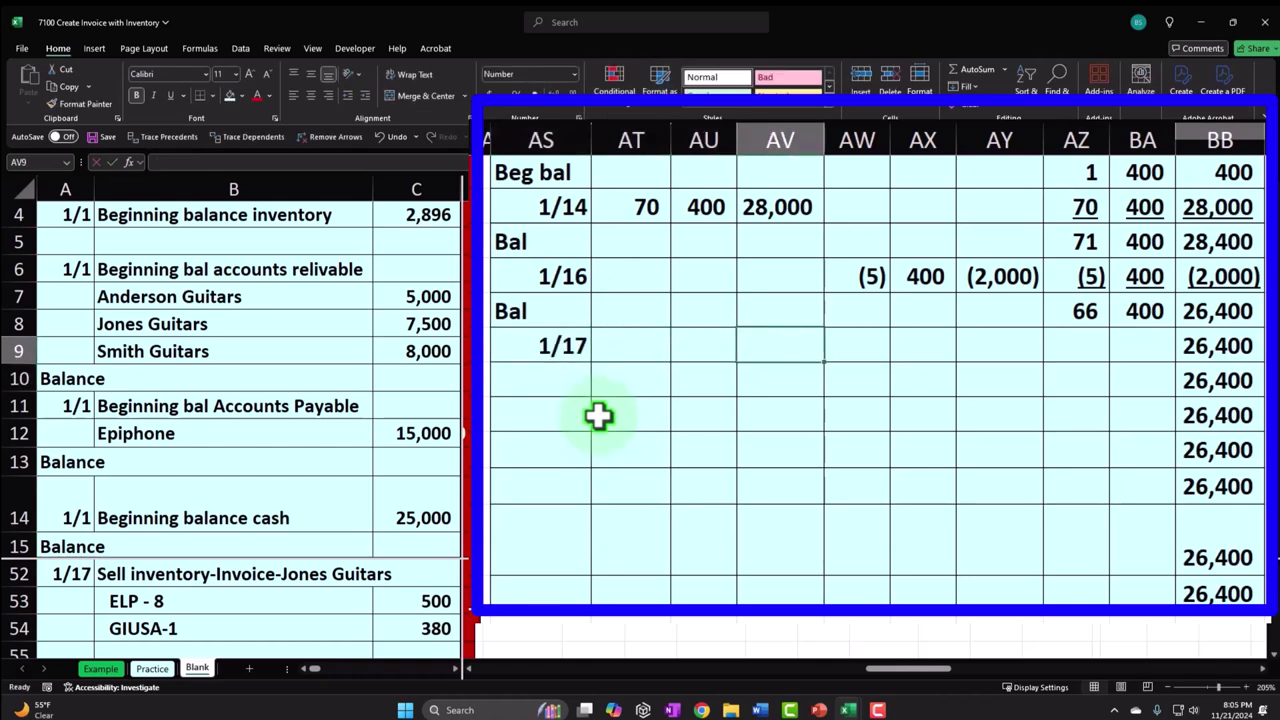
text(-8)
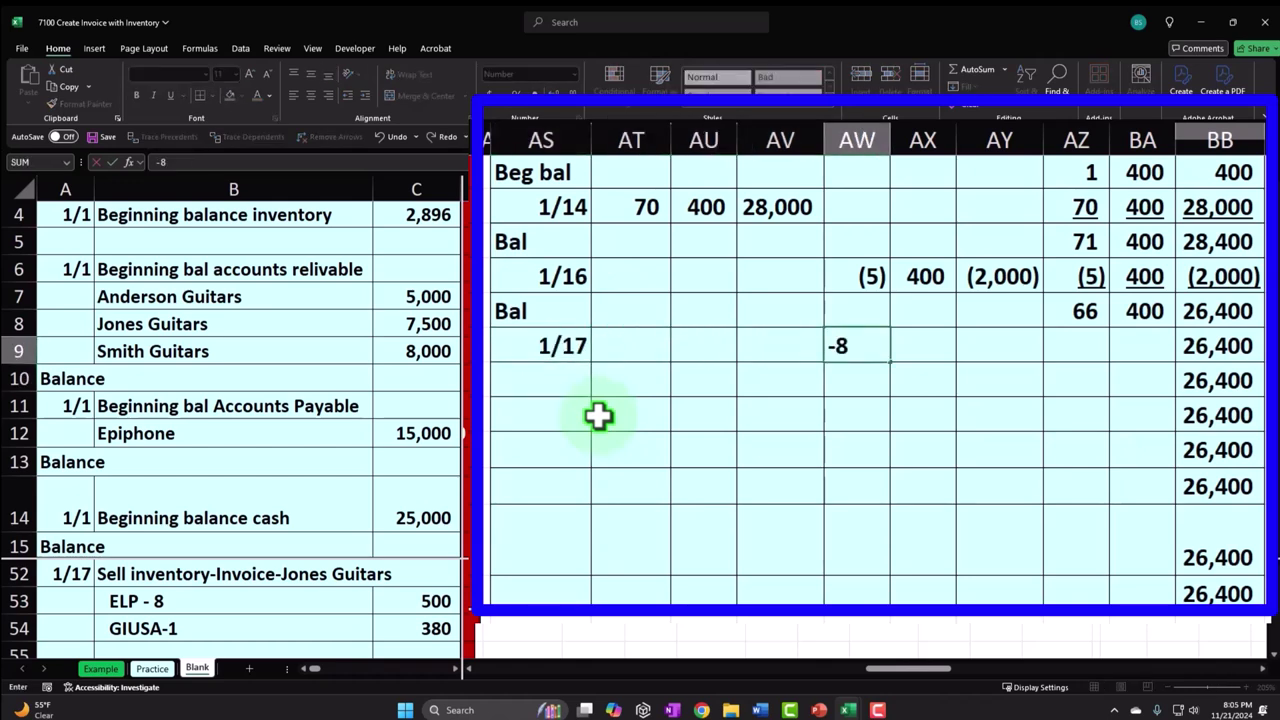
key(Right)
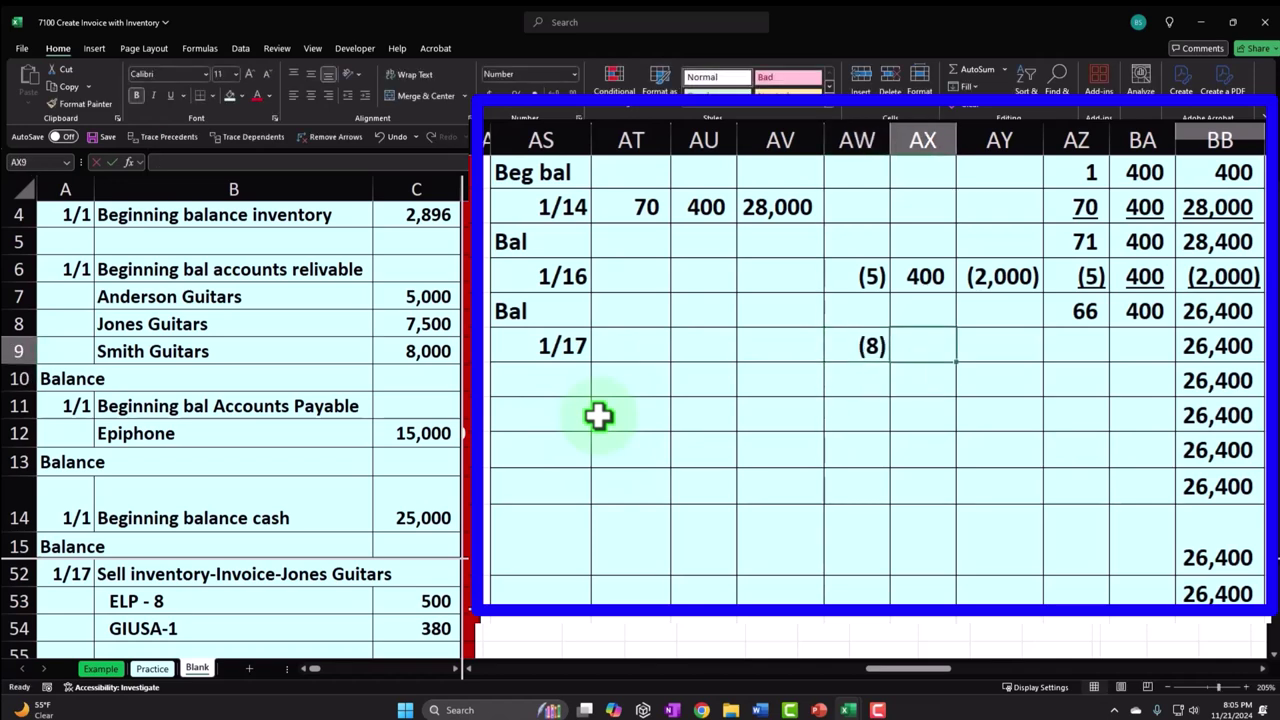
text(=)
key(Right)
key(Tab)
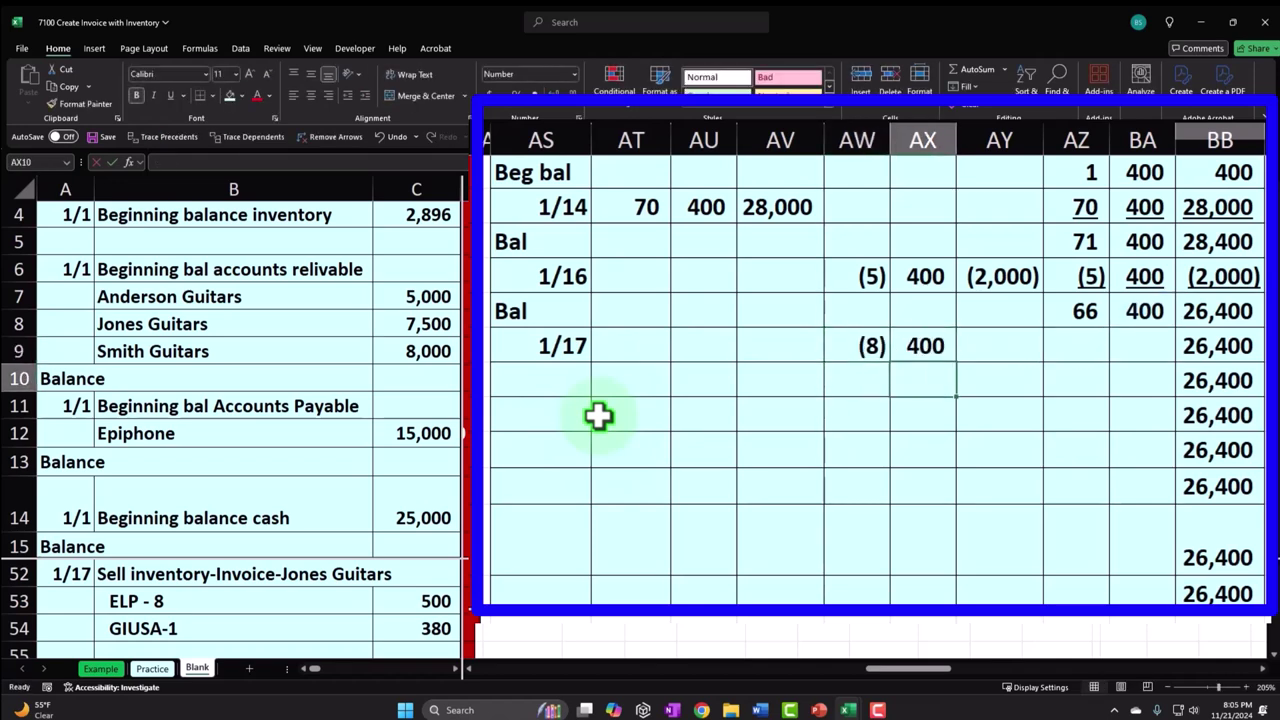
text(=)
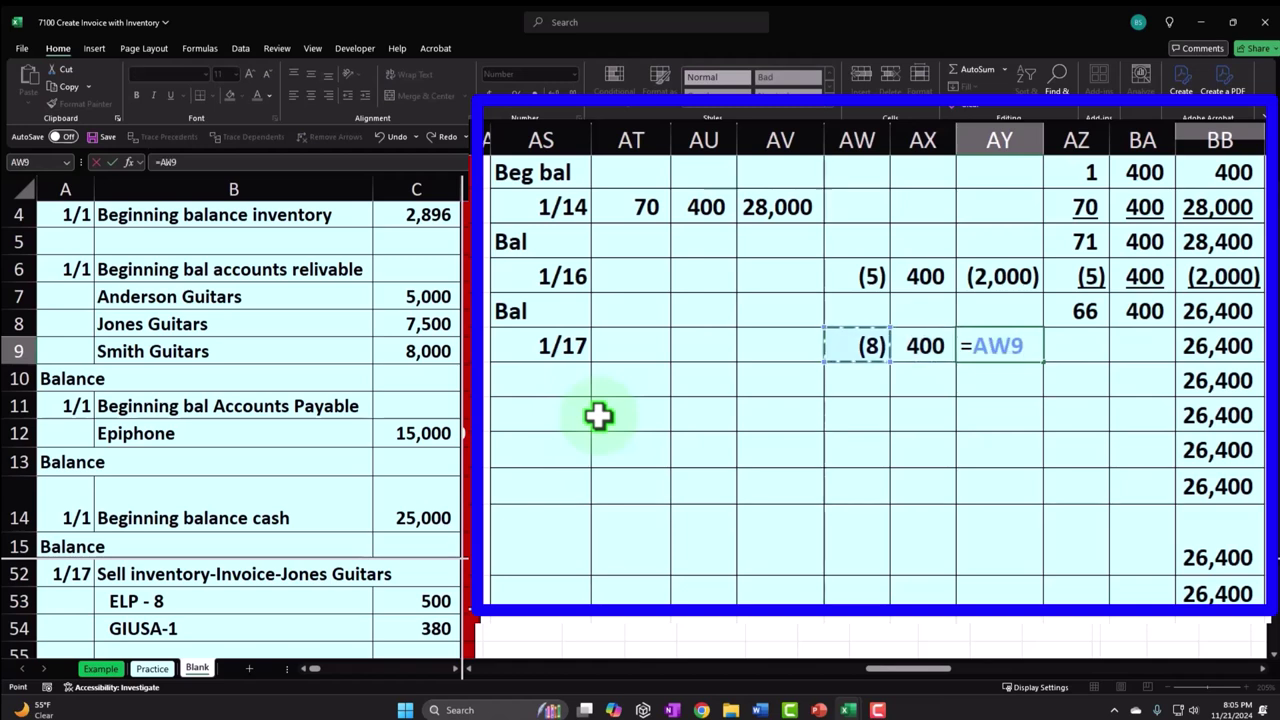
text(AW9*AX9)
key(Tab)
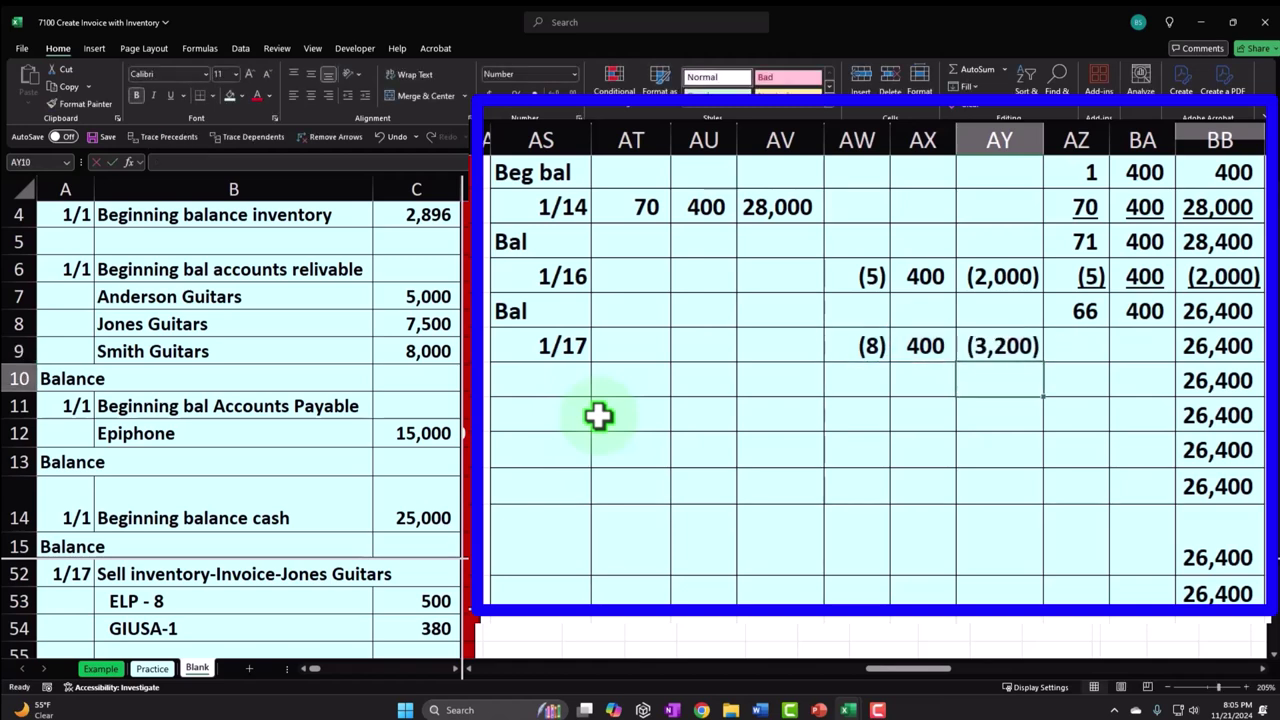
Fill the ELP ending inventory cells AZ9:BB9 with =AW9, =AX9 and =AZ9*BA9, and underline all three
text(=)
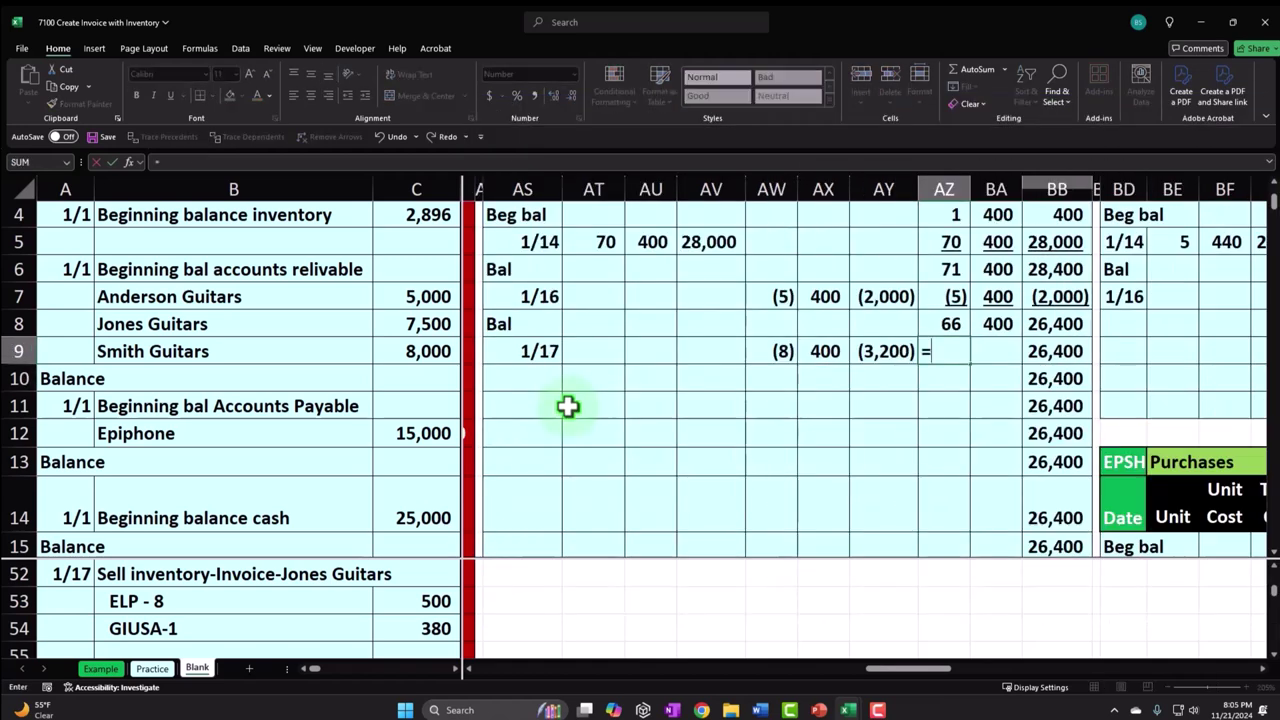
scroll(957, 357, up, 1)
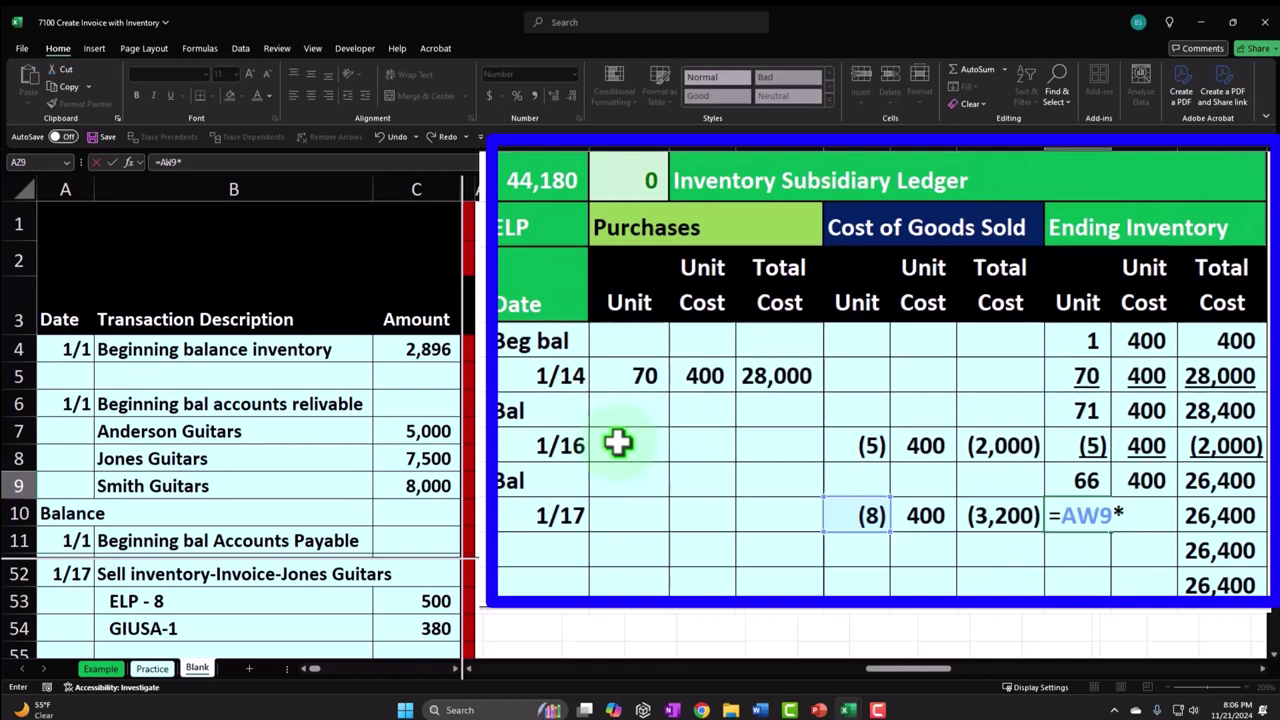
key(Return)
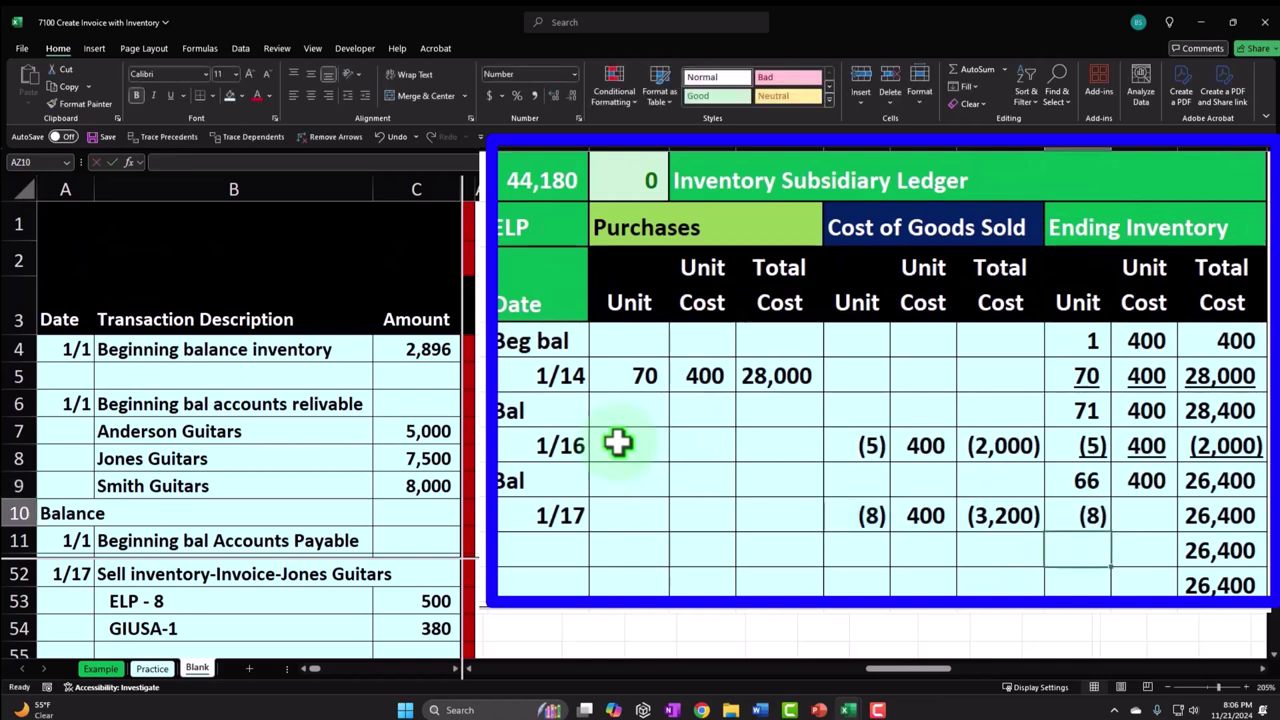
text(=)
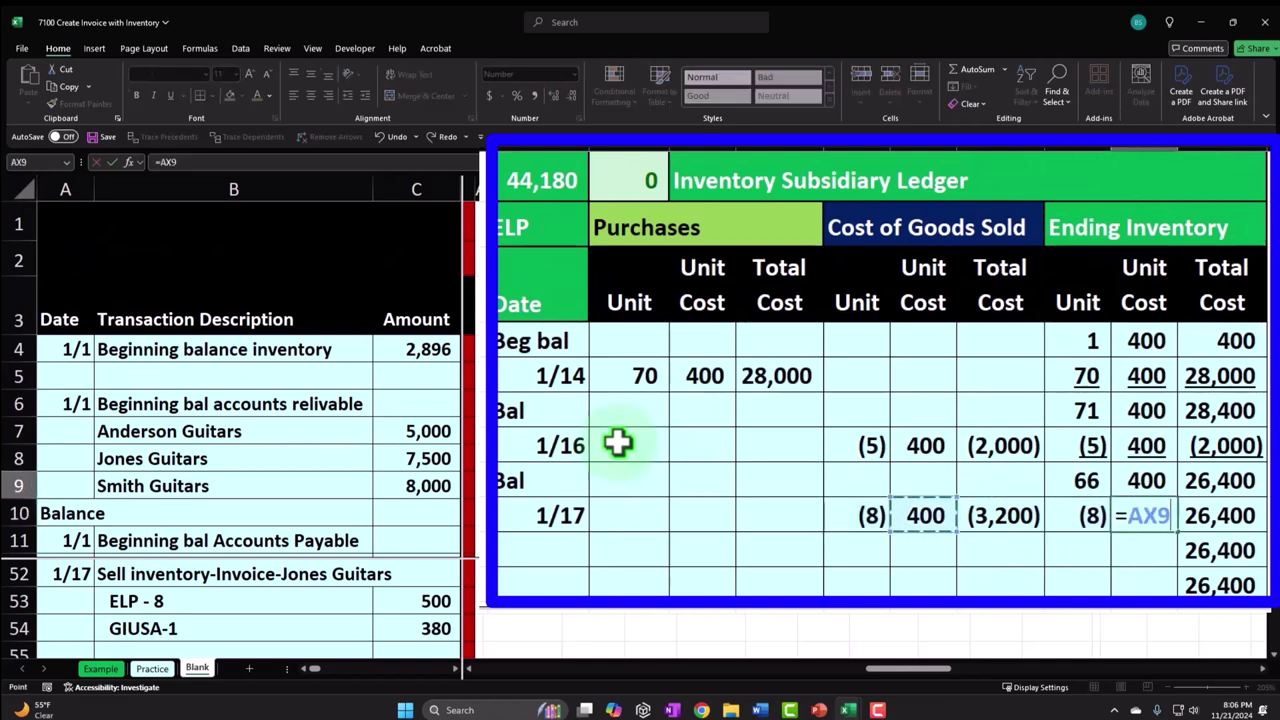
key(Tab)
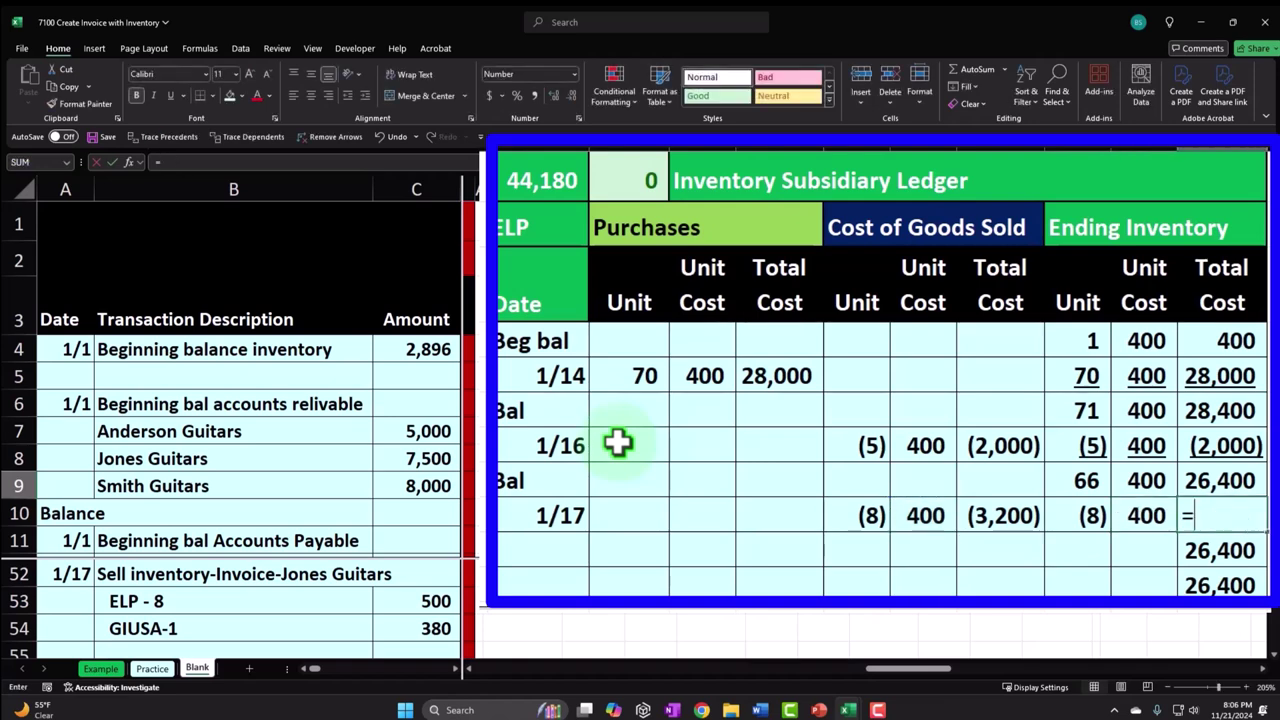
text(=)
key(Left)
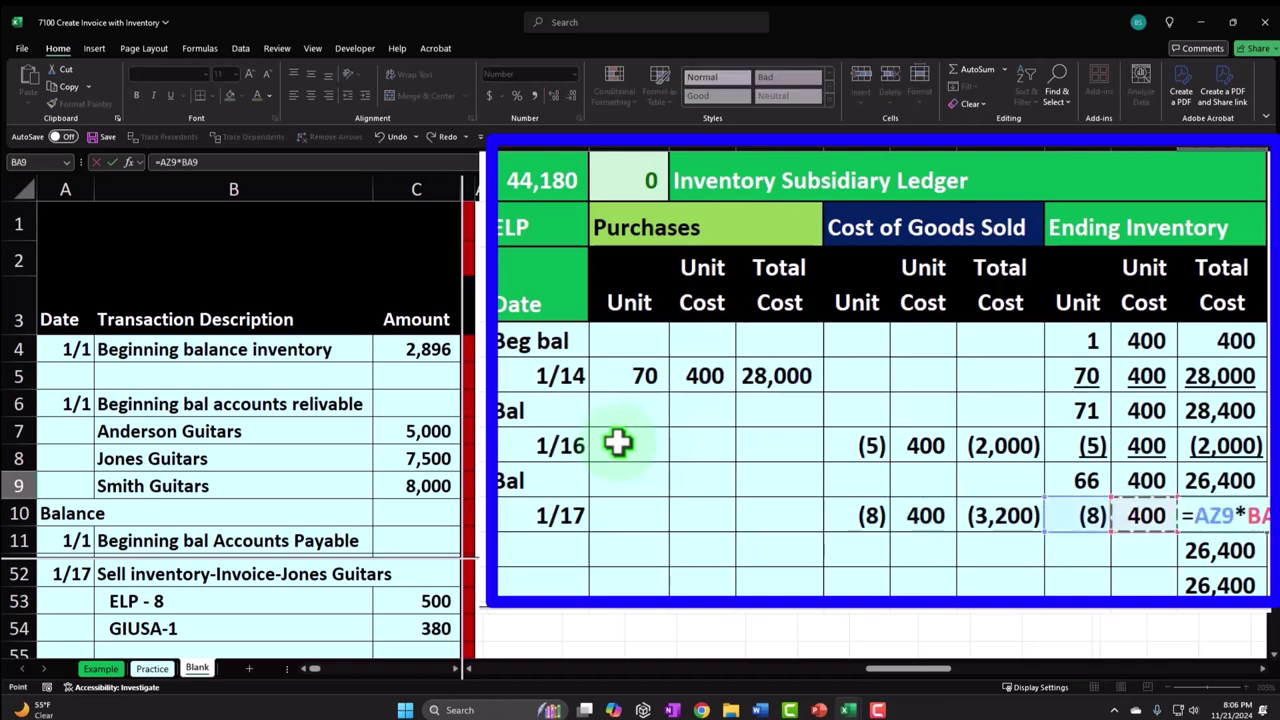
key(Return)
drag(1080, 514, 1190, 515)
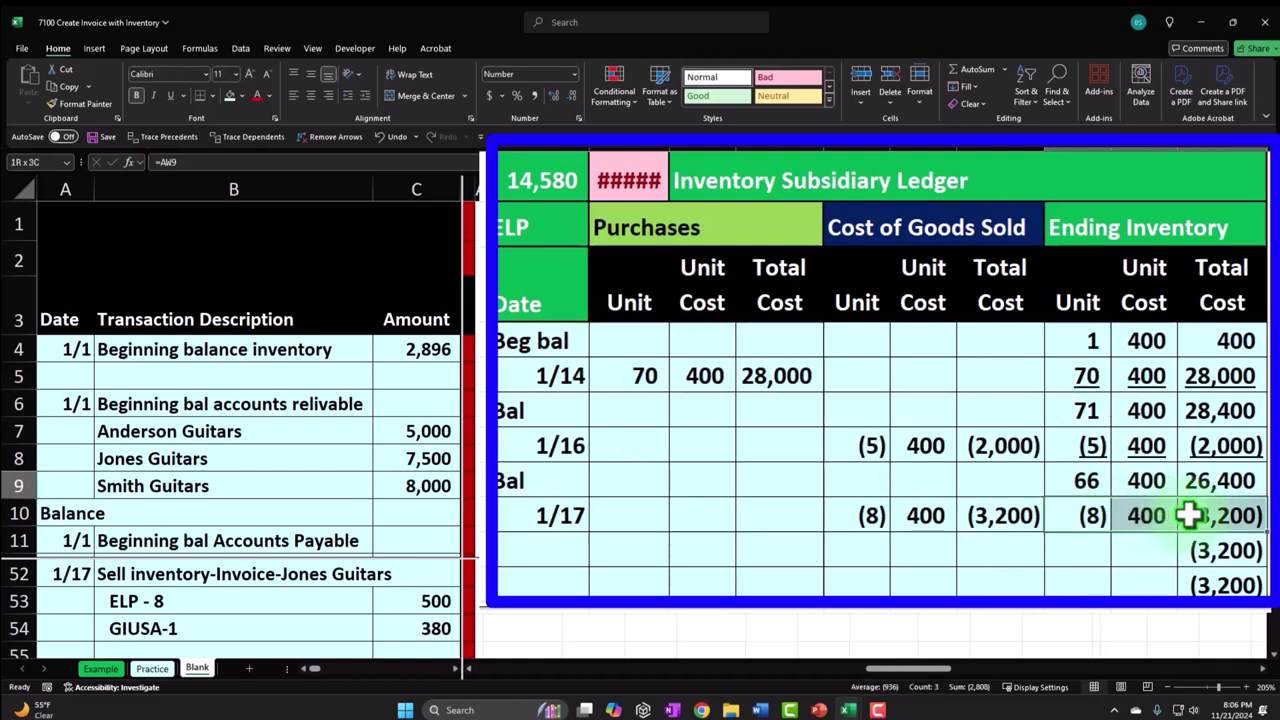
click(171, 96)
Calculate the new ELP balance in row 10: sum AZ8:AZ9 for units, link the unit cost, and multiply them for the total cost
key(Down)
key(Left)
key(Right)
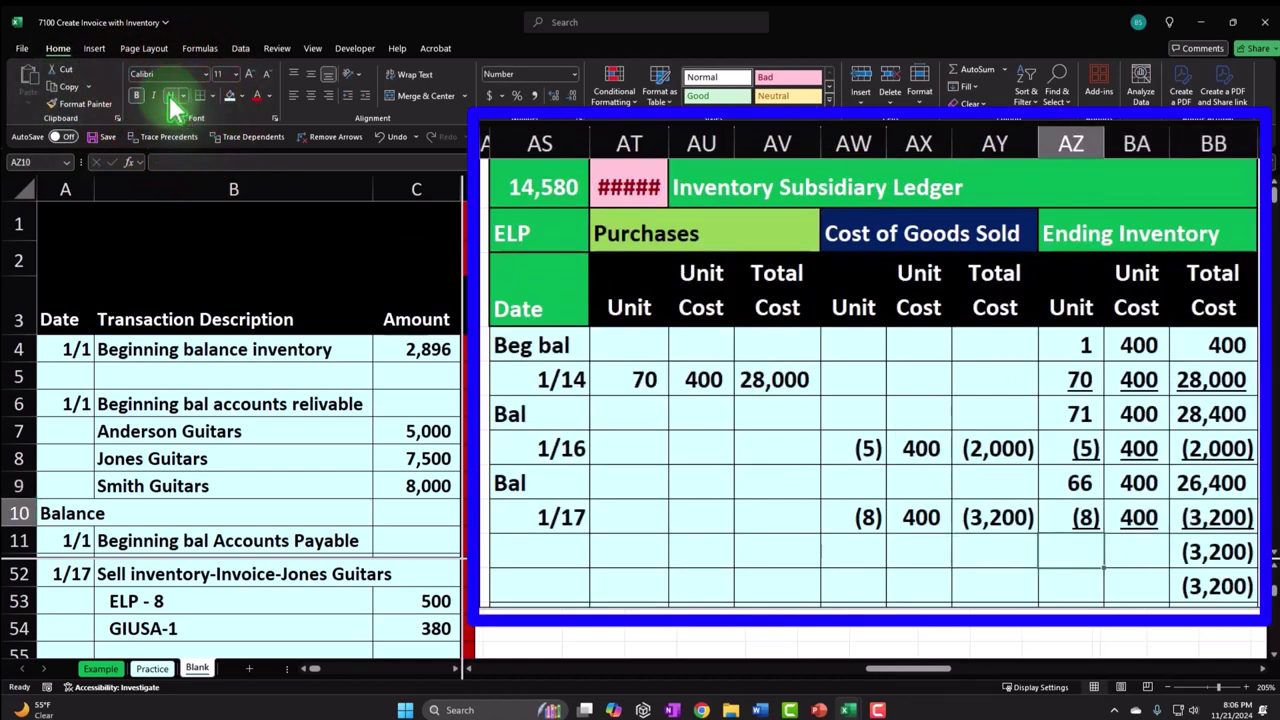
text(=sum)
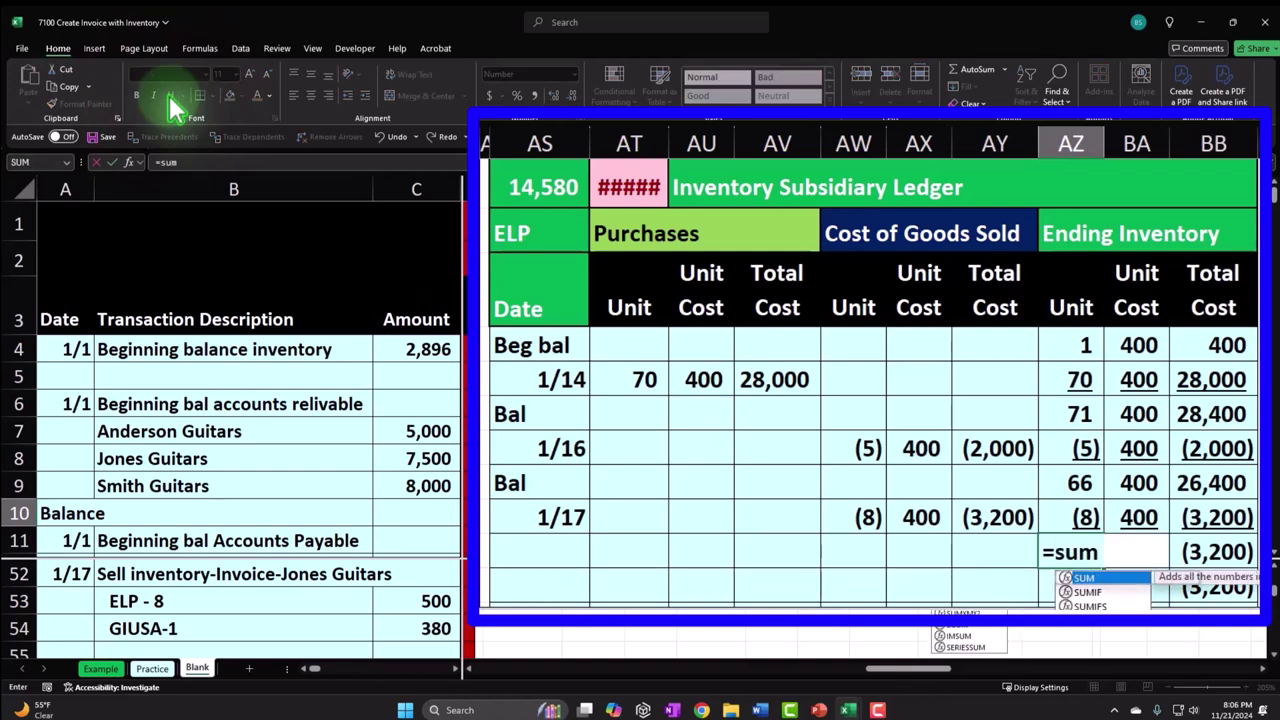
text(()
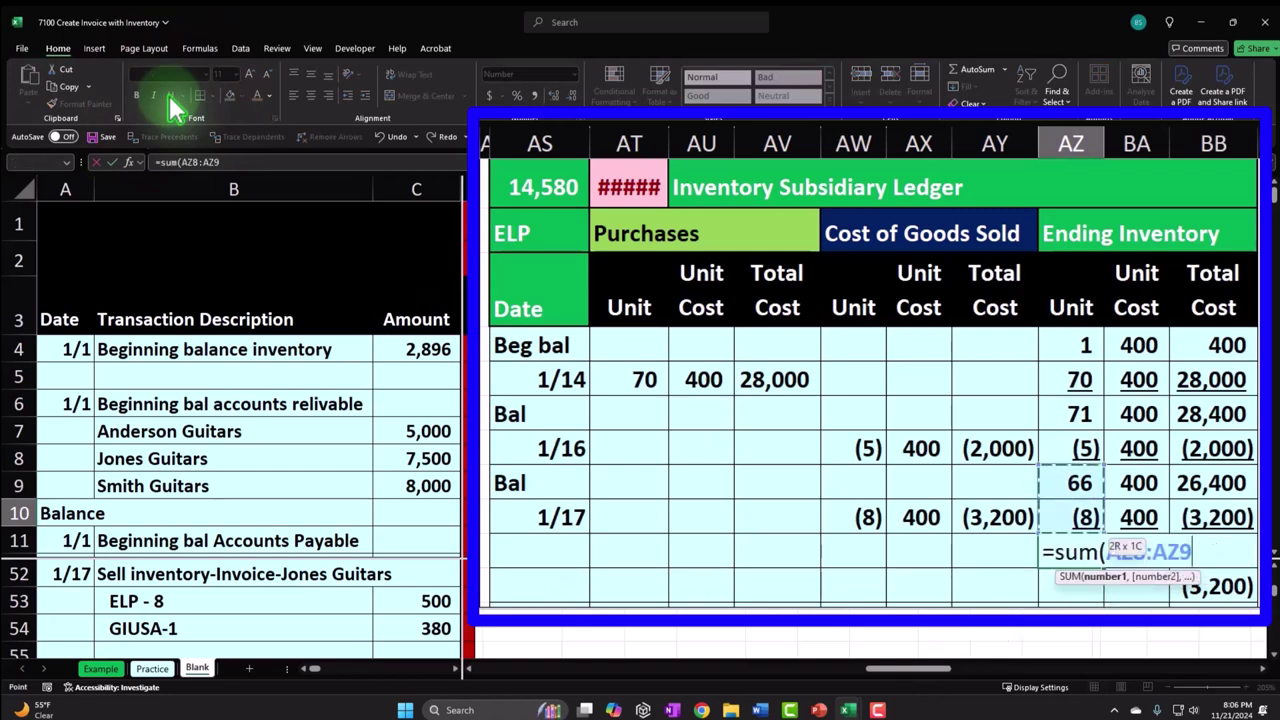
key(Return)
key(Up)
key(Right)
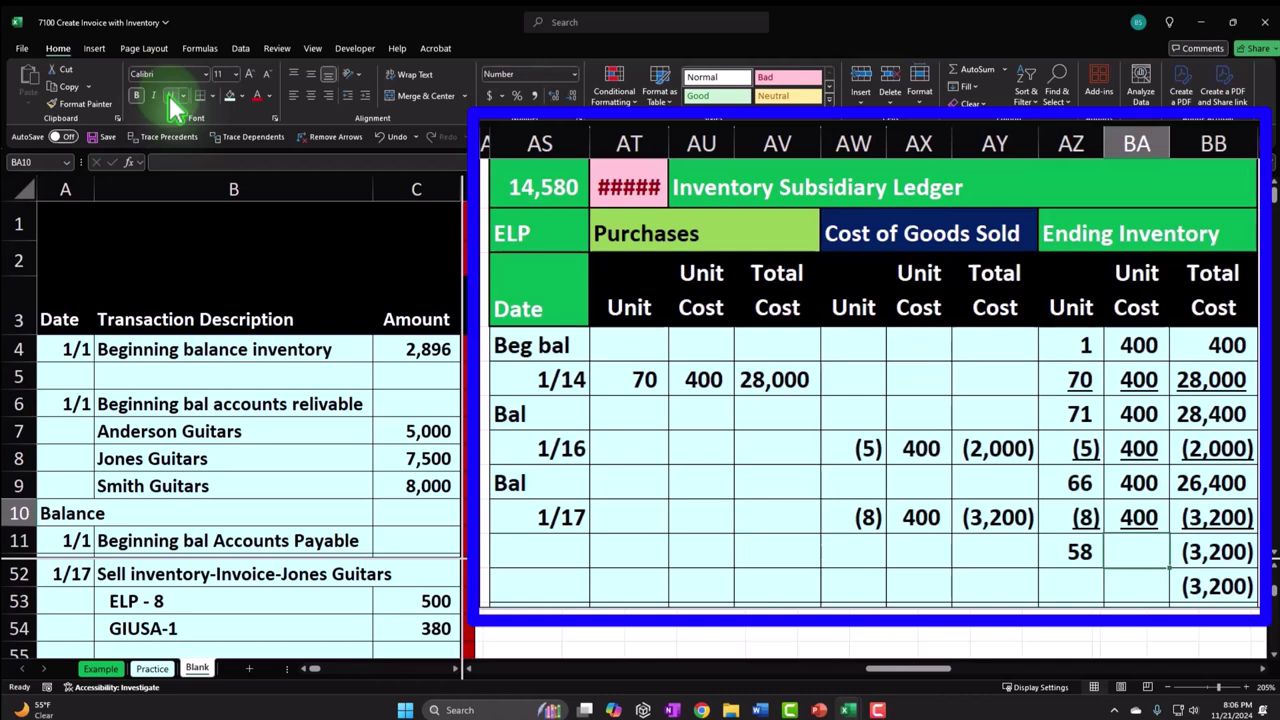
text(=)
key(Return)
key(Up)
key(Right)
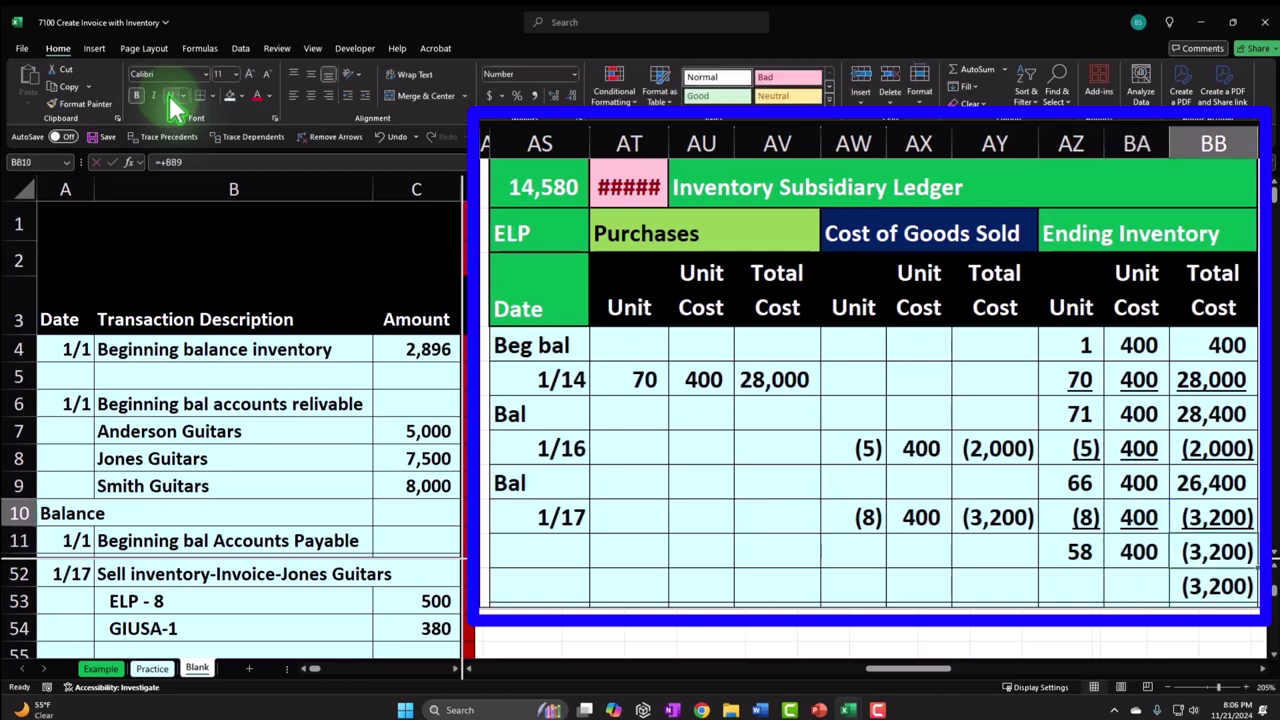
text(=)
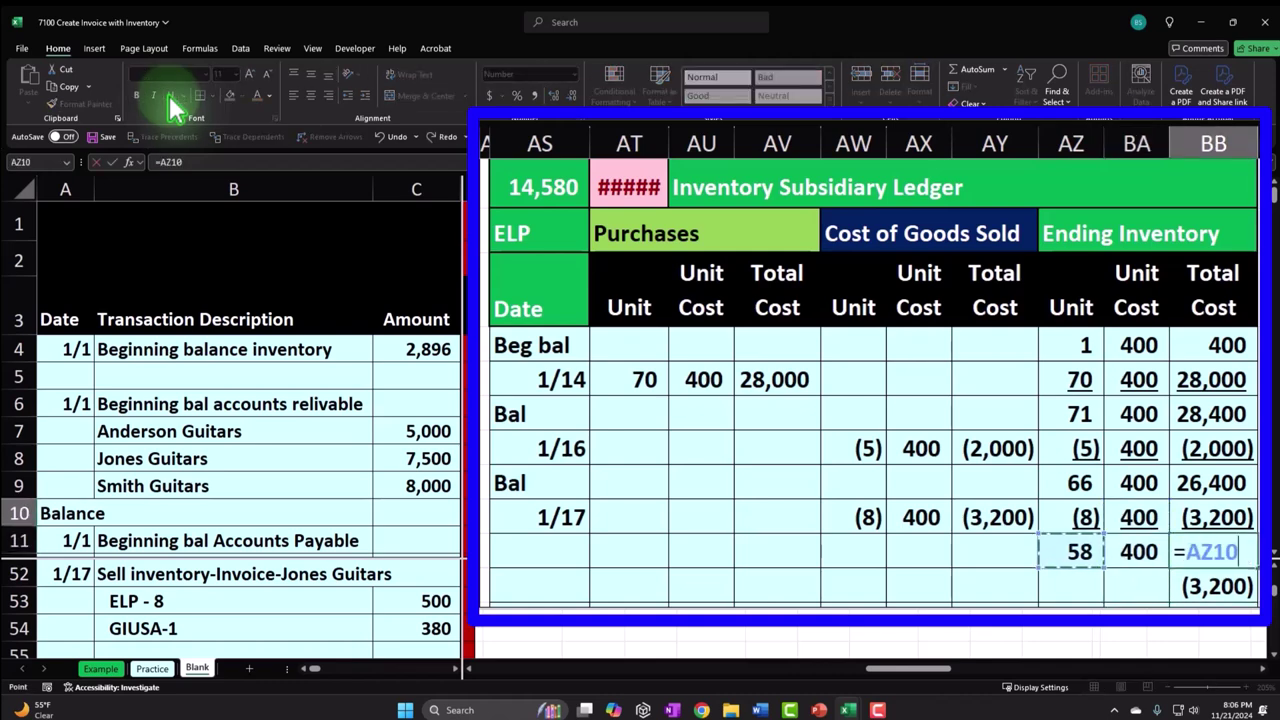
key(Return)
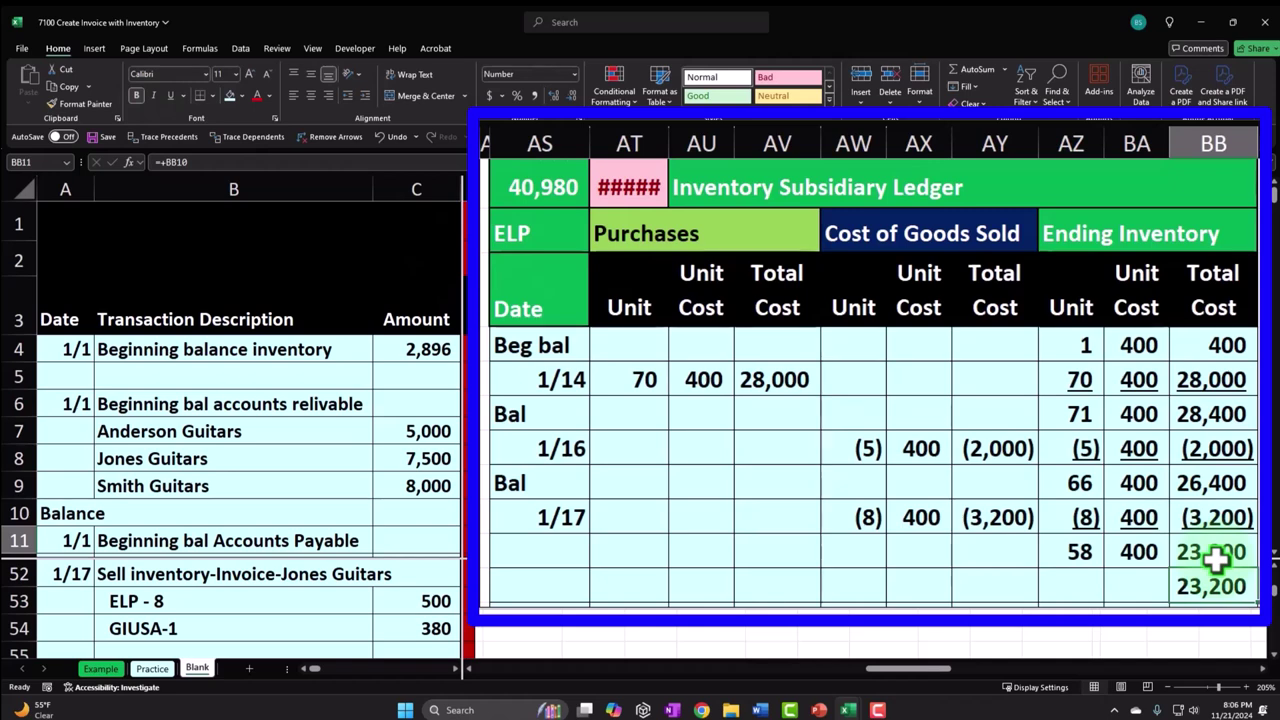
Go across the Inventory Subsidiary Ledger to the GIUSA table in columns BO to BX
click(1195, 452)
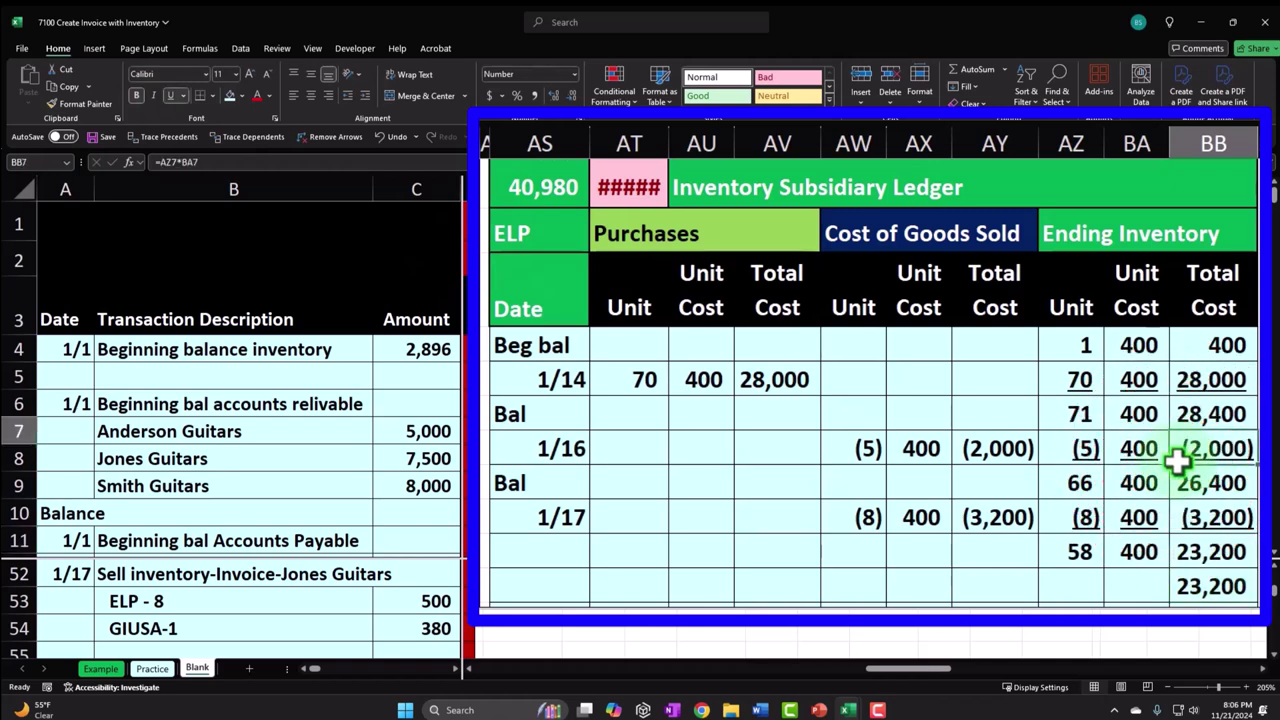
key(Right)
key(Right)
key(Right)
key(Right)
key(Right)
key(Right)
key(Right)
key(Right)
key(Right)
key(Right)
key(Right)
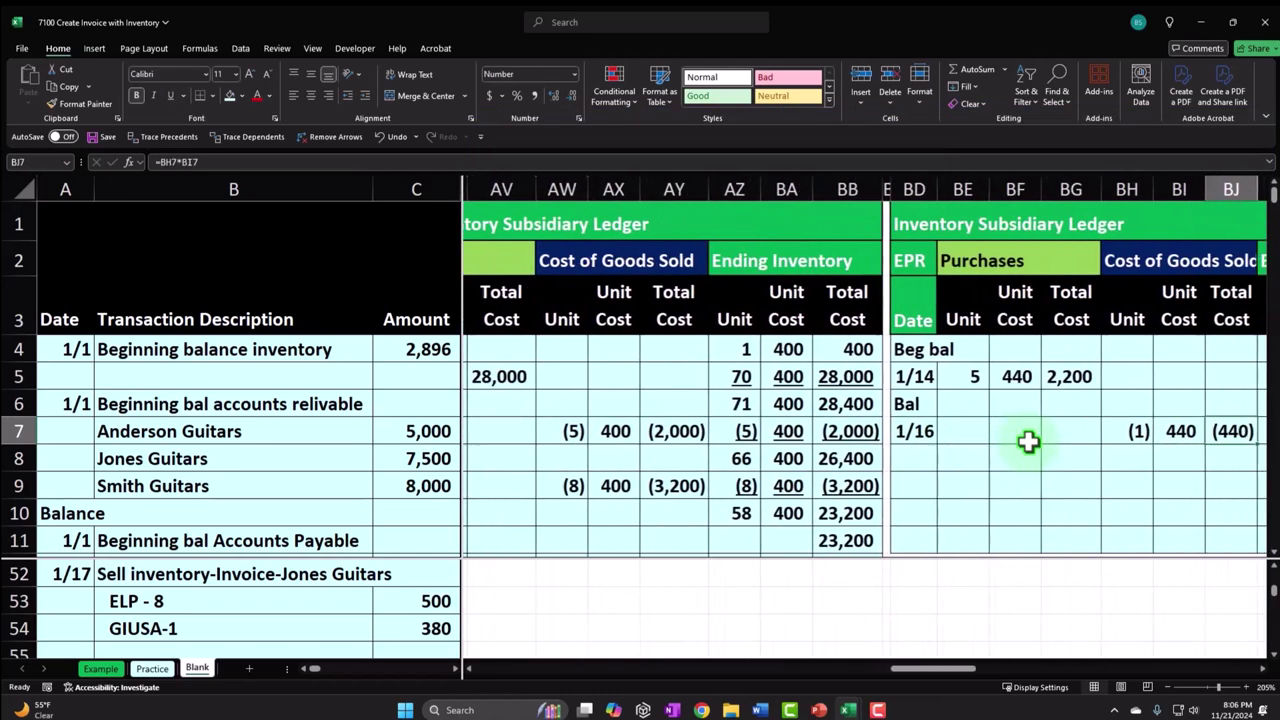
key(Right)
key(Right)
key(Right)
key(Right)
key(Right)
key(Right)
key(Right)
key(Right)
key(Right)
key(Right)
key(Right)
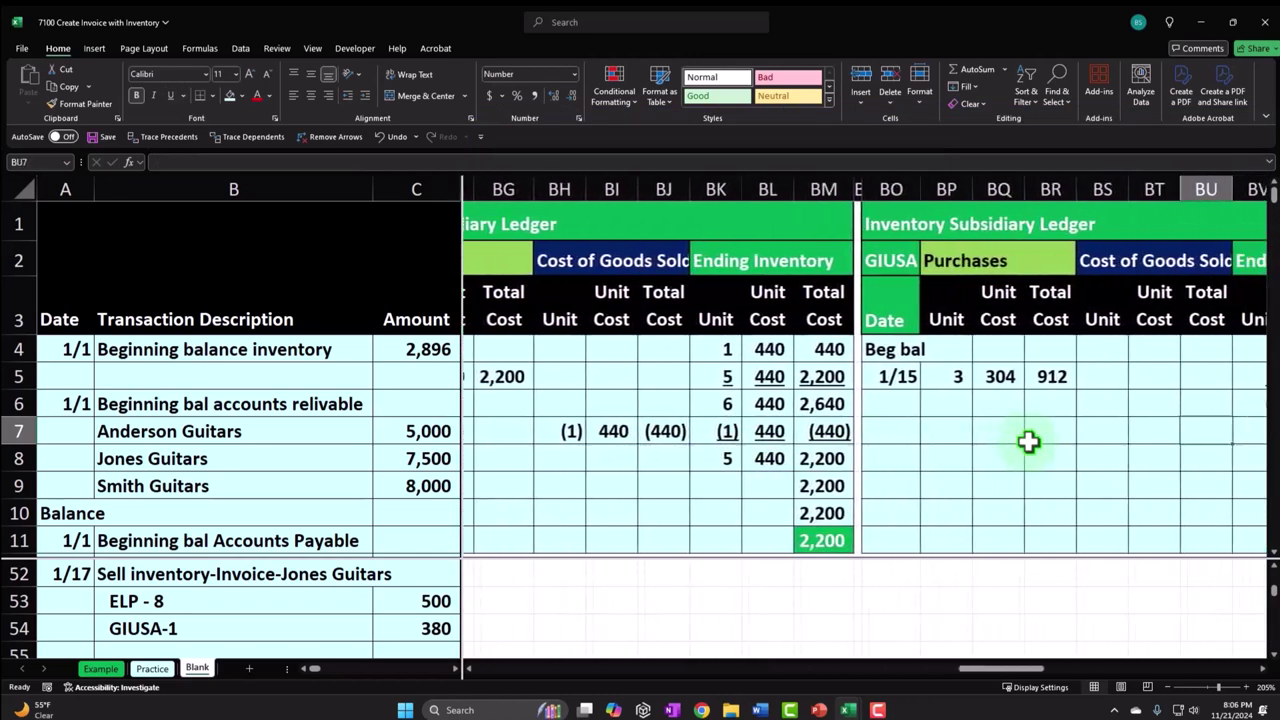
key(Right)
key(Left)
key(Left)
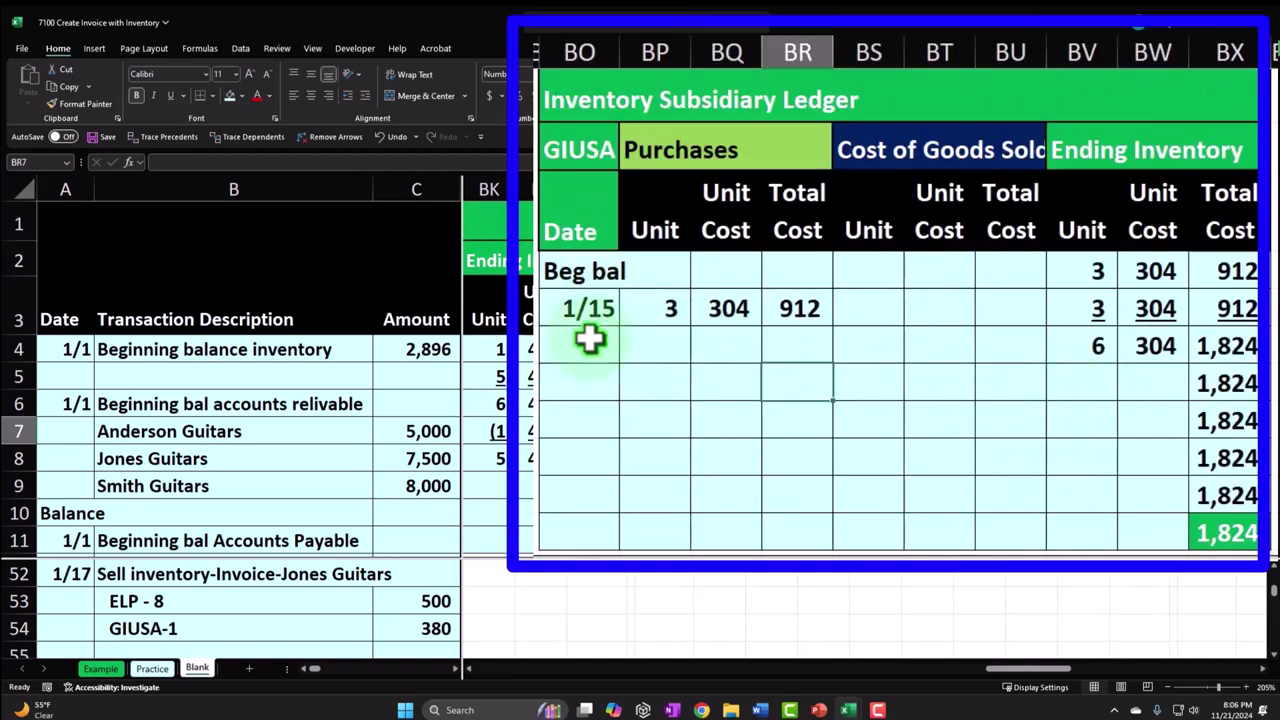
Highlight the 1/17 cost of goods sold cells AW9:AY9 in the ELP subsidiary ledger with a light green fill
key(Left)
key(Left)
key(Left)
key(Left)
key(Left)
key(Left)
key(Left)
key(Left)
key(Left)
key(Left)
key(Left)
key(Left)
key(Left)
key(Left)
key(Left)
key(Left)
key(Left)
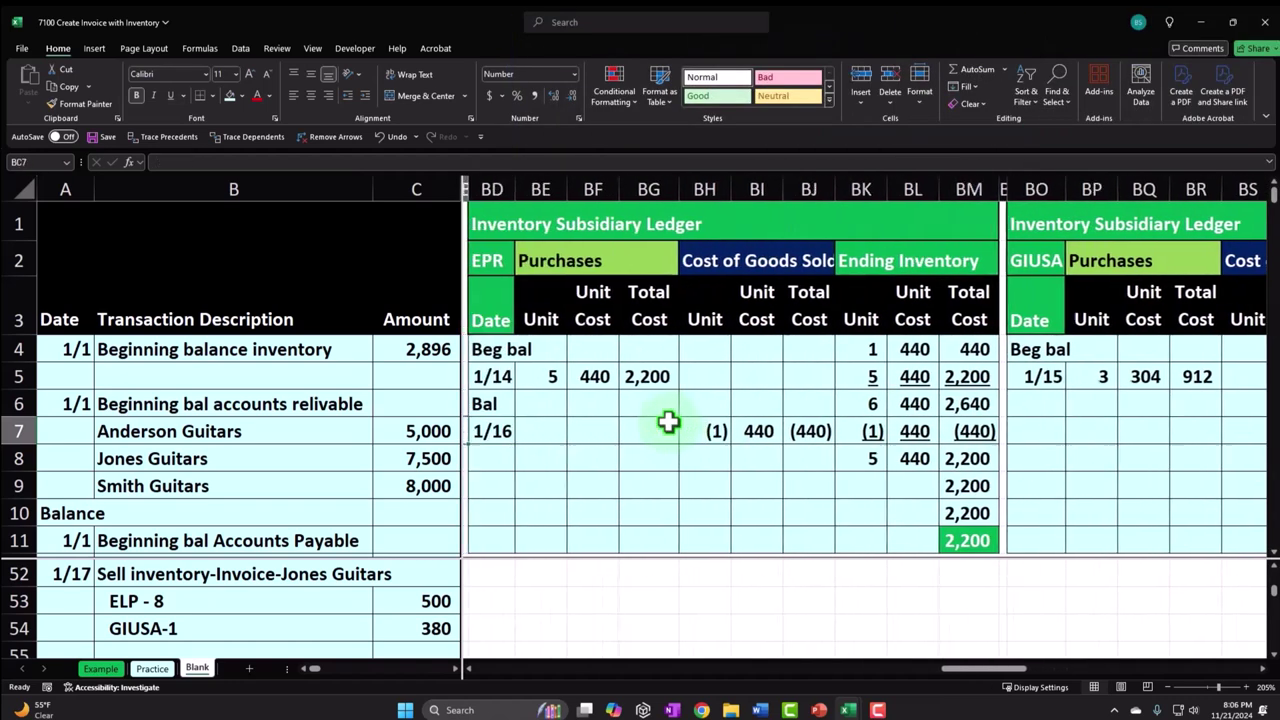
key(Left)
key(Left)
key(Left)
key(Left)
key(Left)
key(Left)
key(Left)
key(Left)
key(Left)
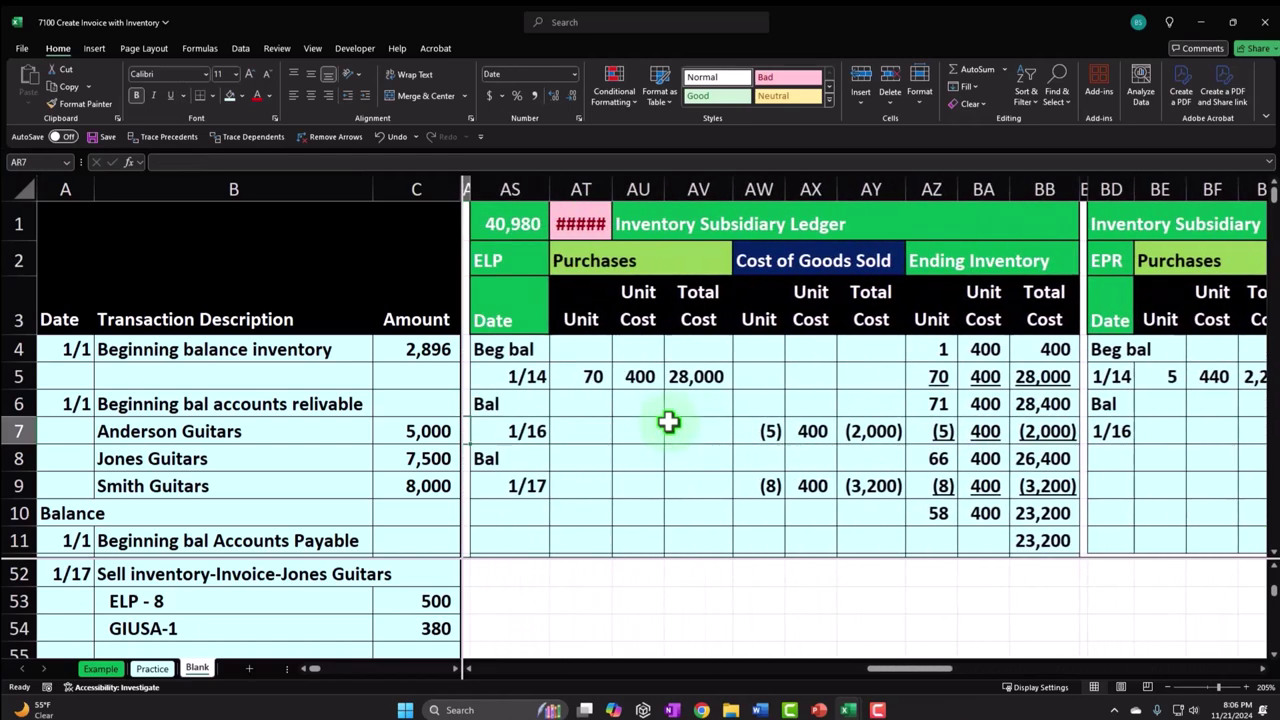
key(Left)
click(856, 485)
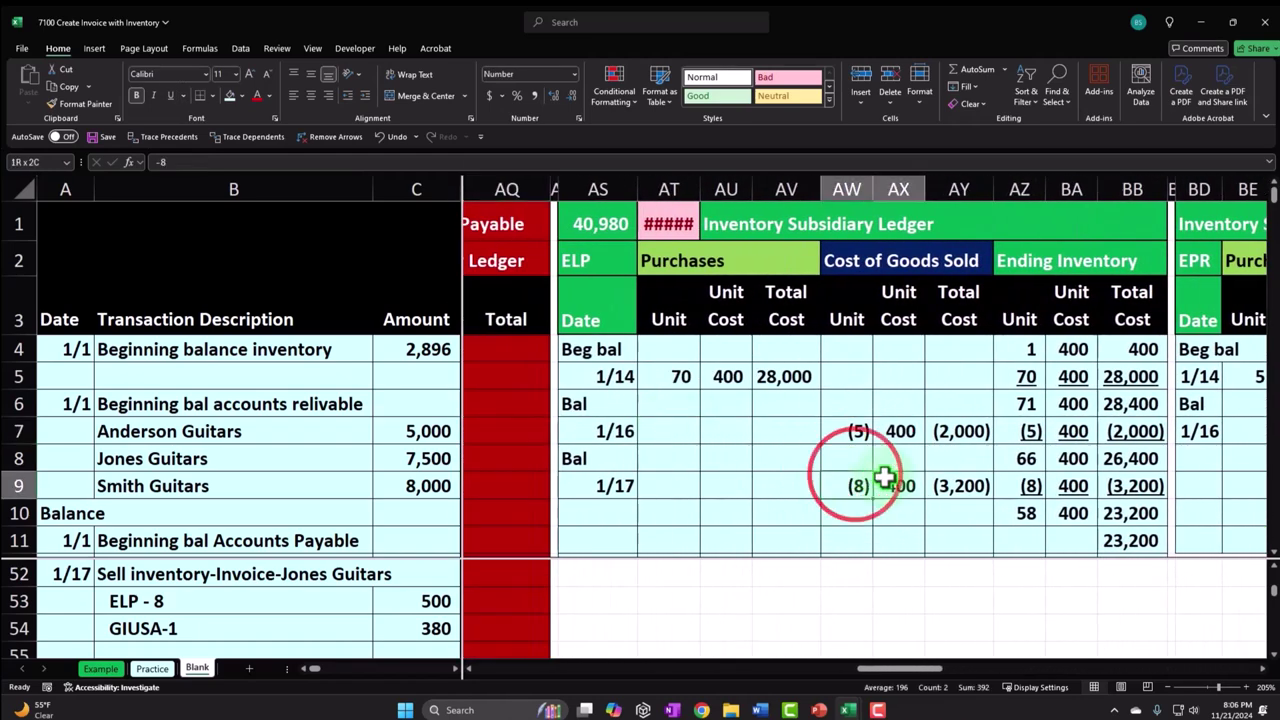
right_click(932, 481)
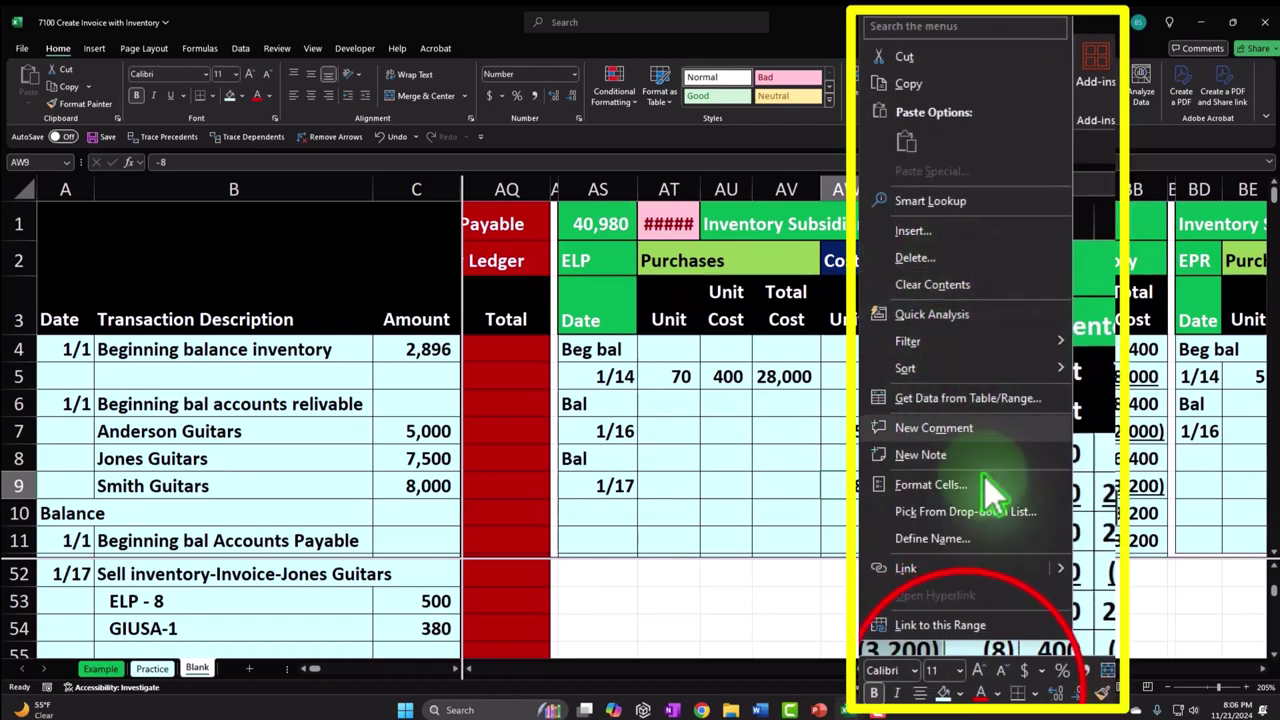
click(968, 697)
click(936, 440)
click(1020, 455)
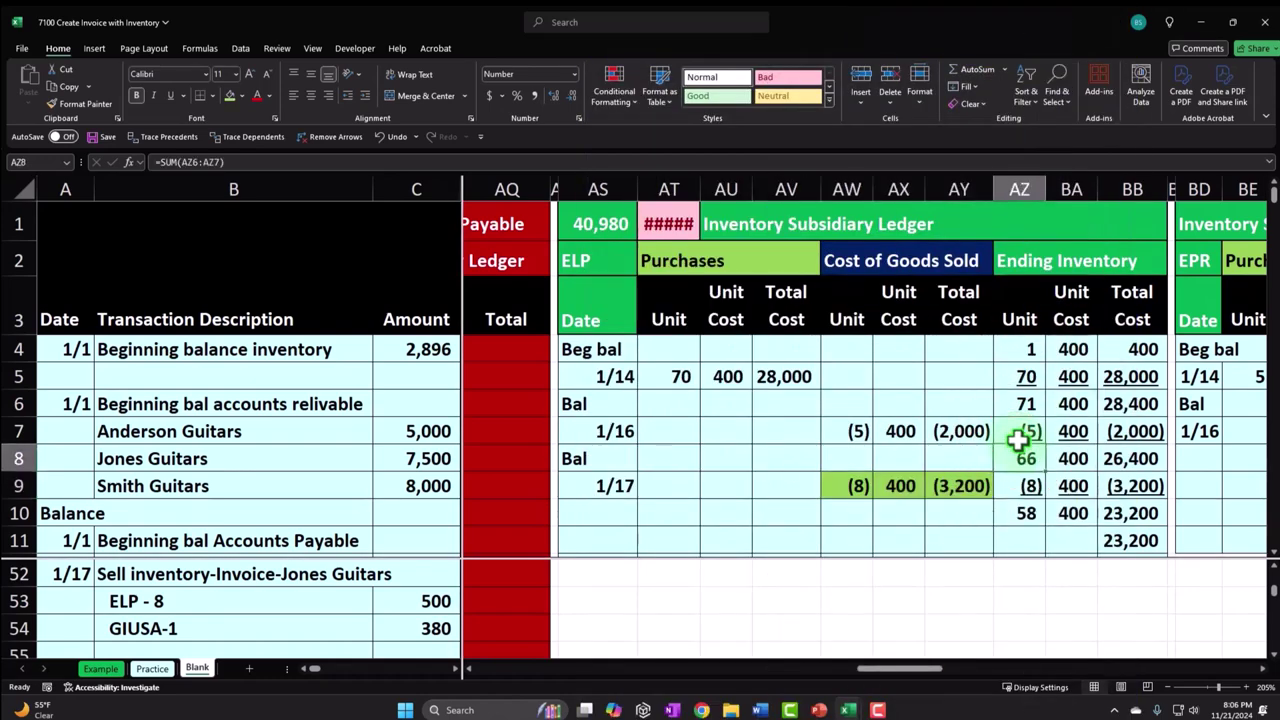
Copy the date formatting of BO5 in the GIUSA subsidiary ledger down to BO6:BO11 with Format Painter
key(Right)
key(Right)
key(Right)
key(Right)
key(Right)
key(Right)
key(Right)
key(Right)
key(Right)
key(Right)
key(Right)
key(Right)
key(Right)
key(Right)
key(Right)
key(Right)
key(Right)
key(Right)
key(Right)
key(Right)
key(Right)
key(Right)
key(Right)
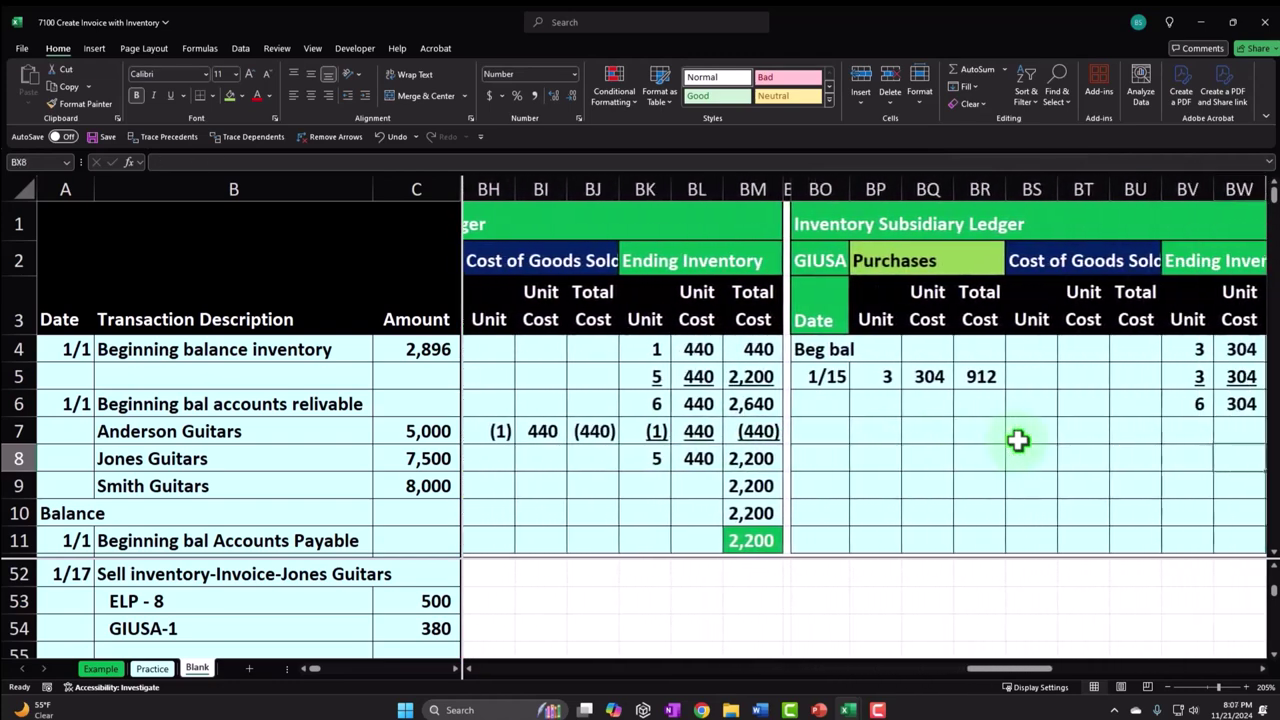
key(Right)
key(Right)
key(Right)
key(Right)
click(540, 381)
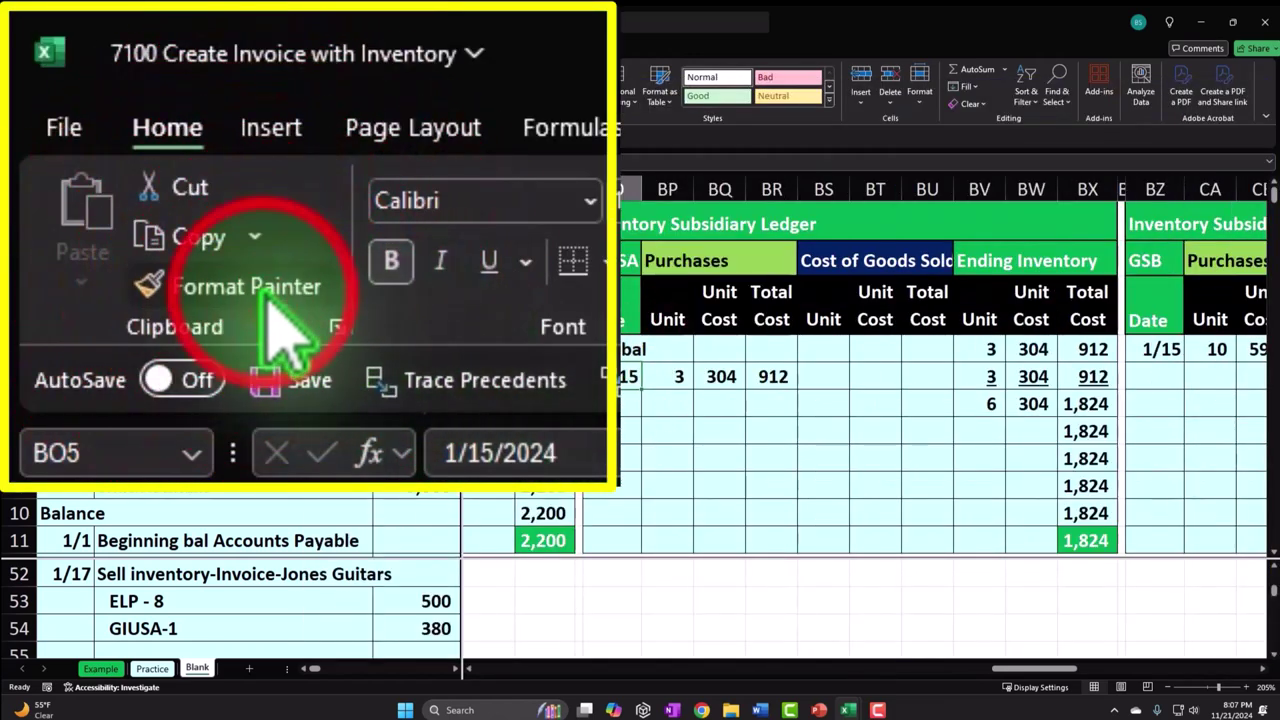
click(80, 103)
drag(605, 404, 605, 535)
Label BO6 in the GIUSA date column "Bal" and enter the date 1/17 in BO7
mouse_move(510, 600)
mouse_down()
mouse_move(571, 557)
mouse_move(538, 407)
mouse_up()
text(Bal)
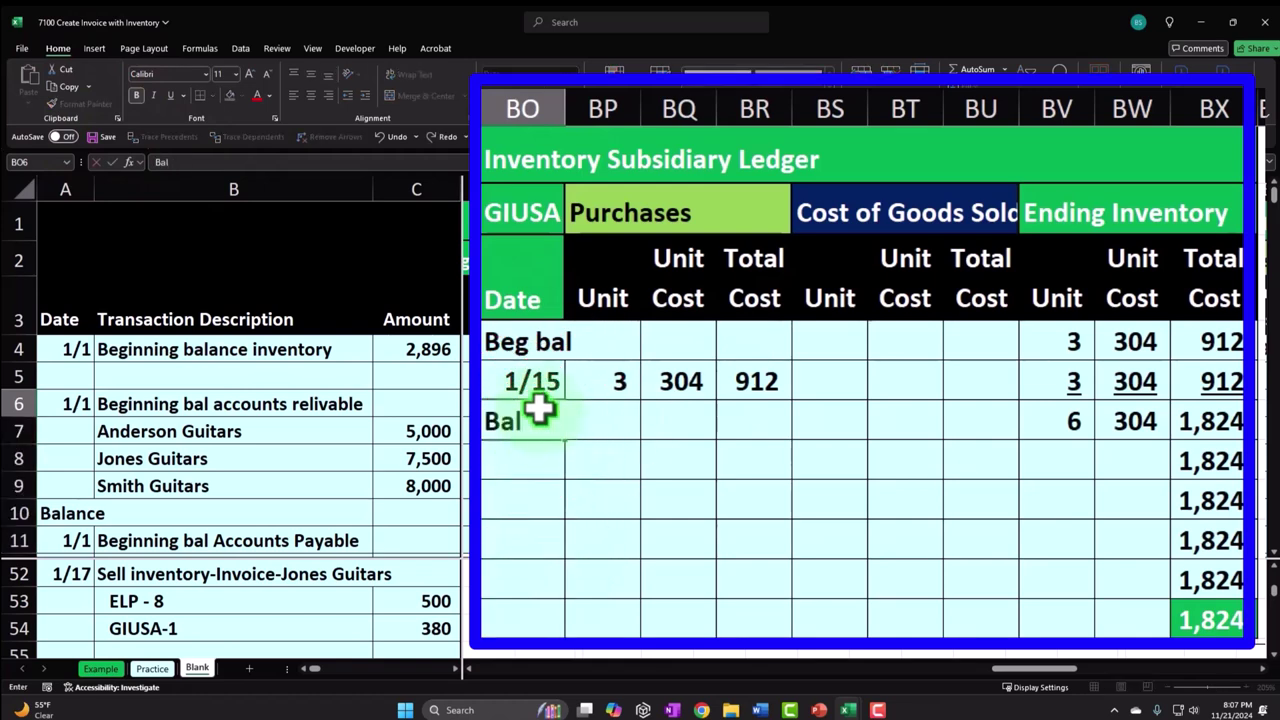
key(Return)
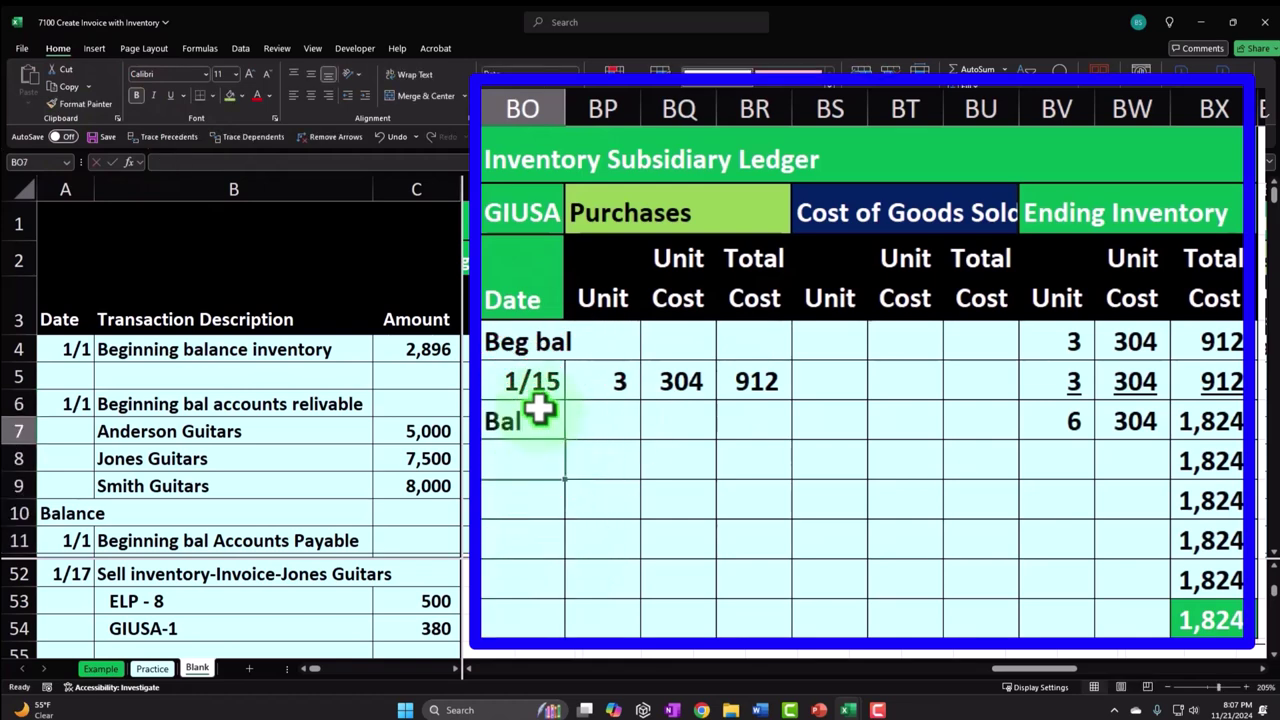
text(1/)
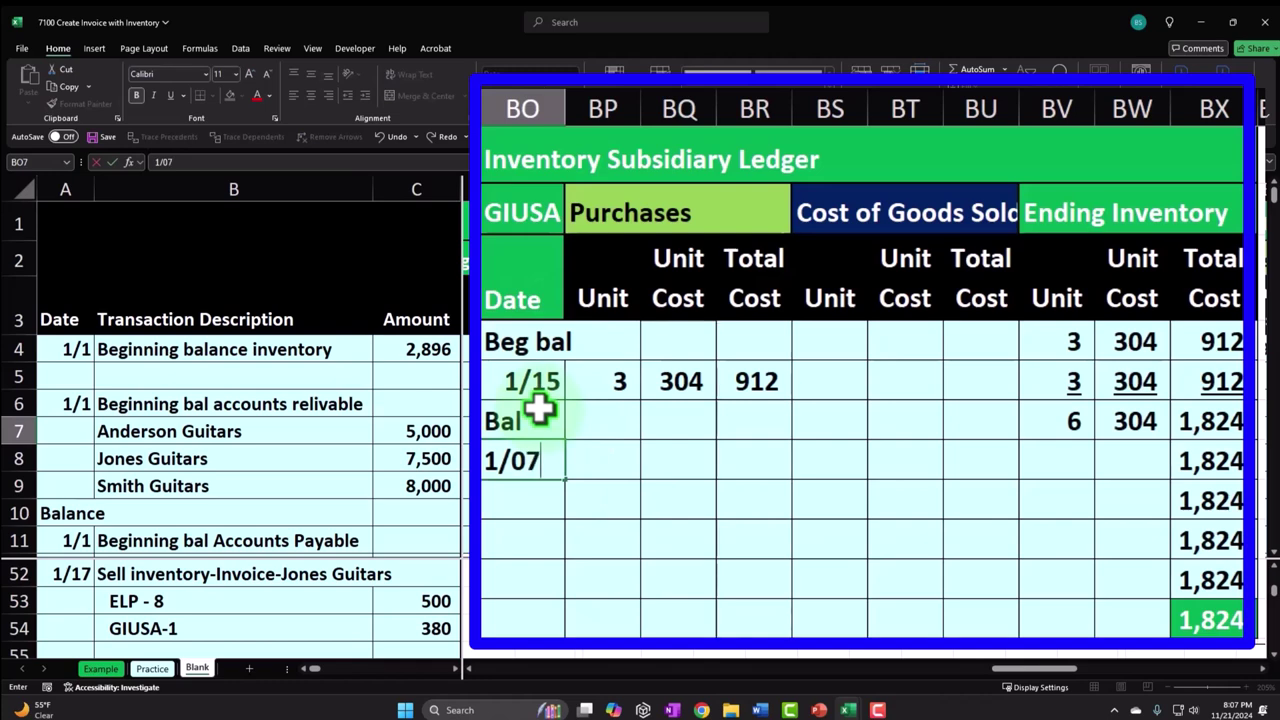
text(17)
key(Return)
Record the 1/17 GIUSA cost of goods sold in row 7: -1 unit, unit cost =BW6, and units times unit cost as total
key(Up)
key(Right)
key(Right)
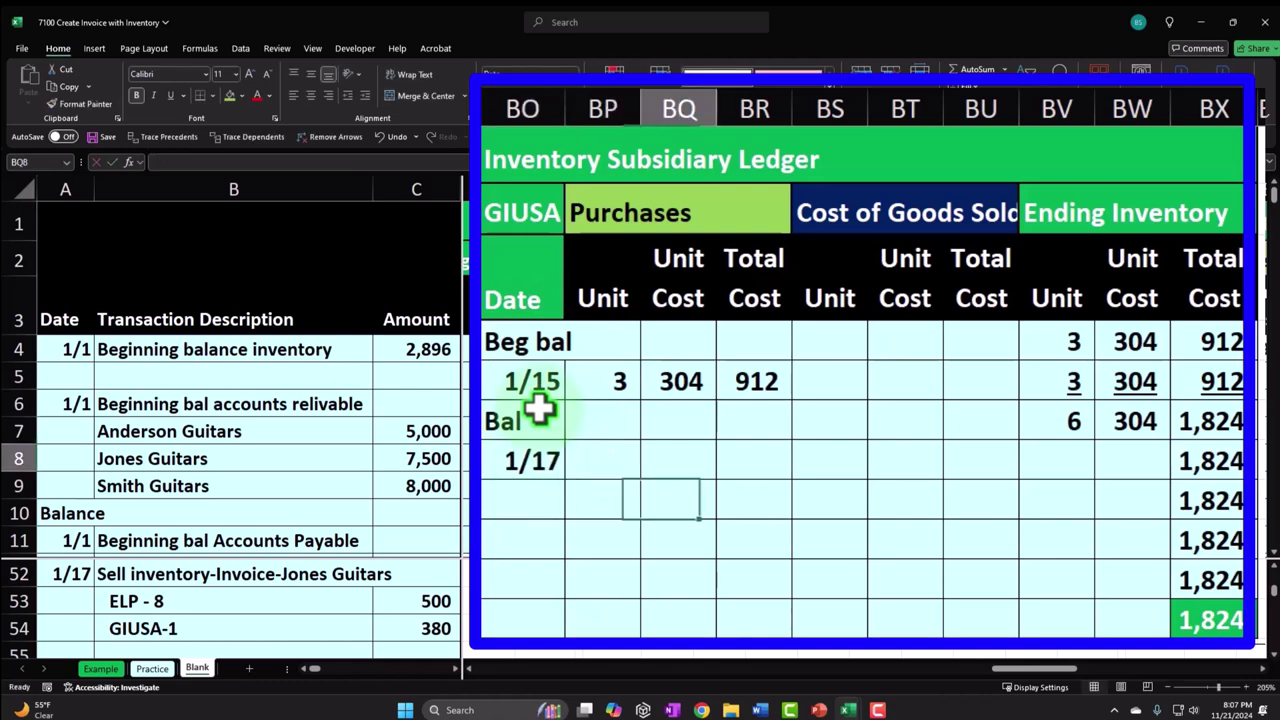
key(Right)
key(Right)
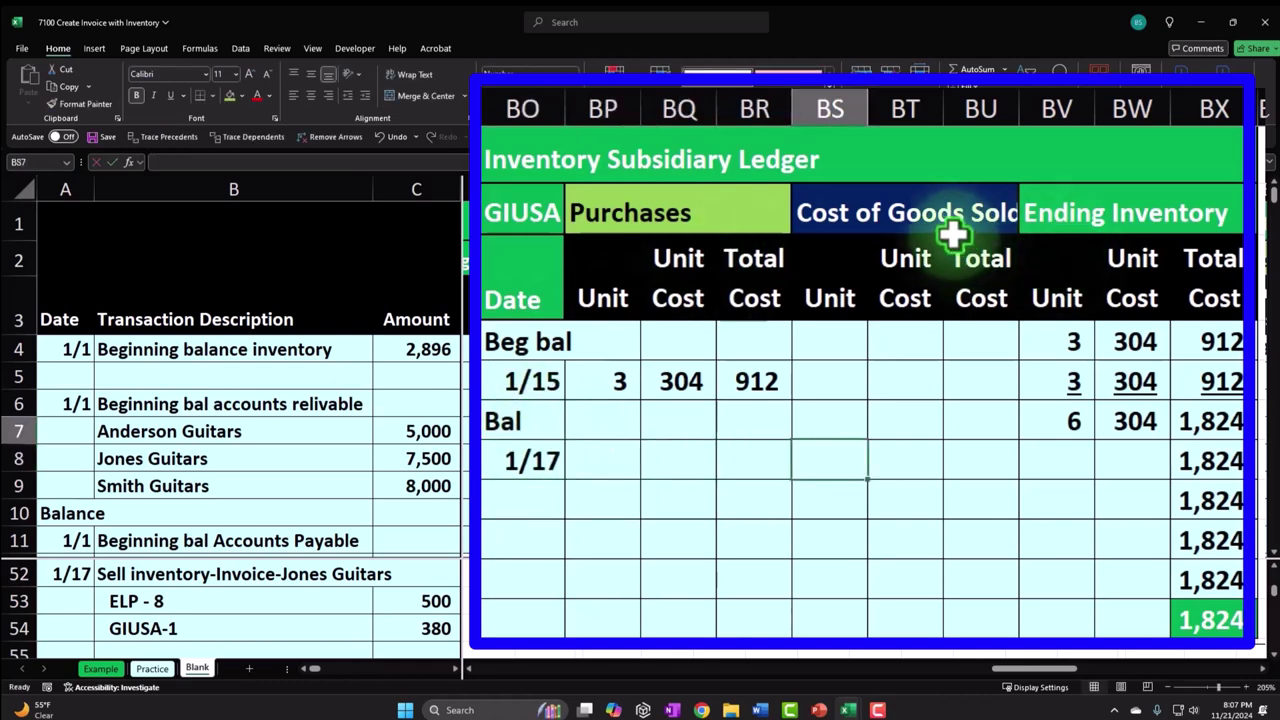
text(-)
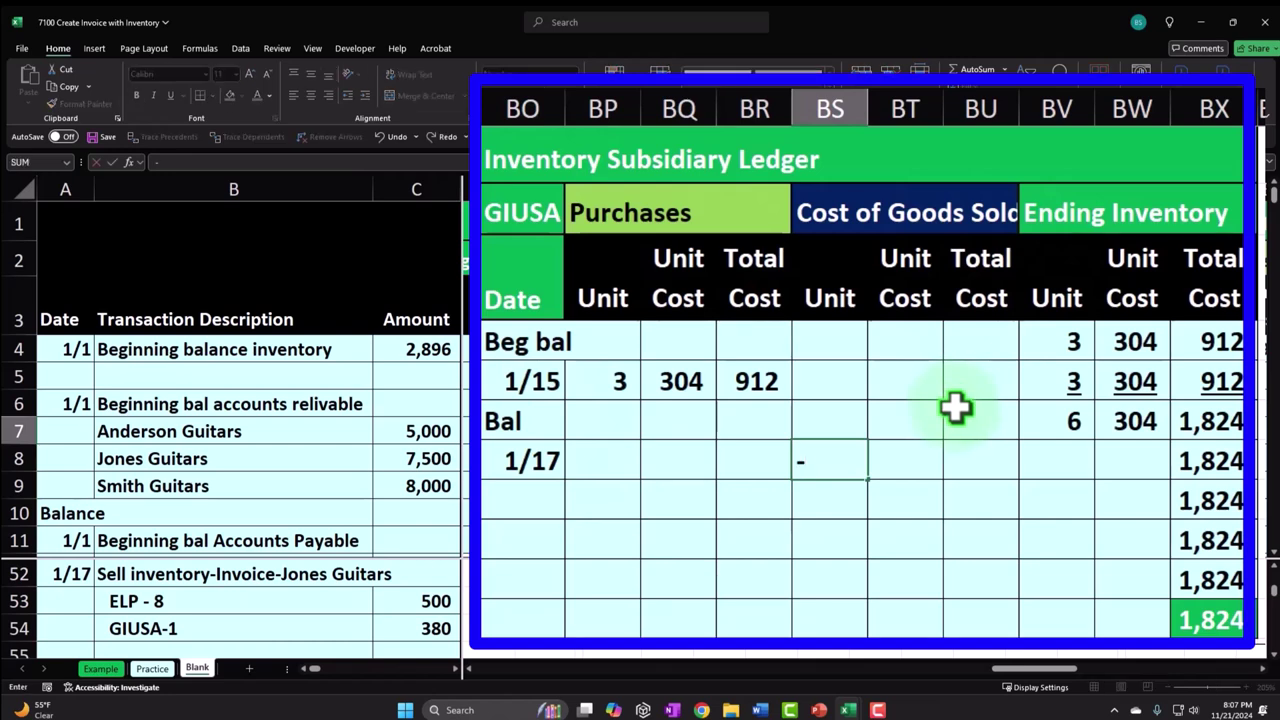
text(1)
key(Right)
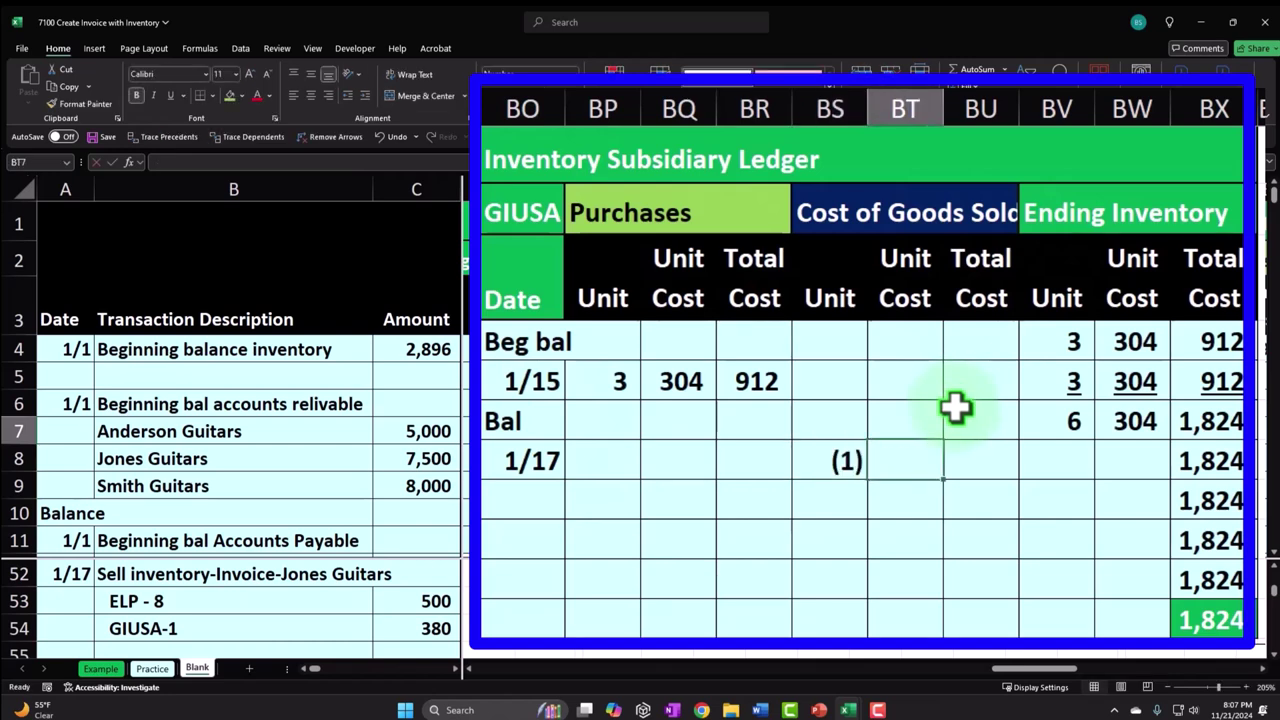
text(=)
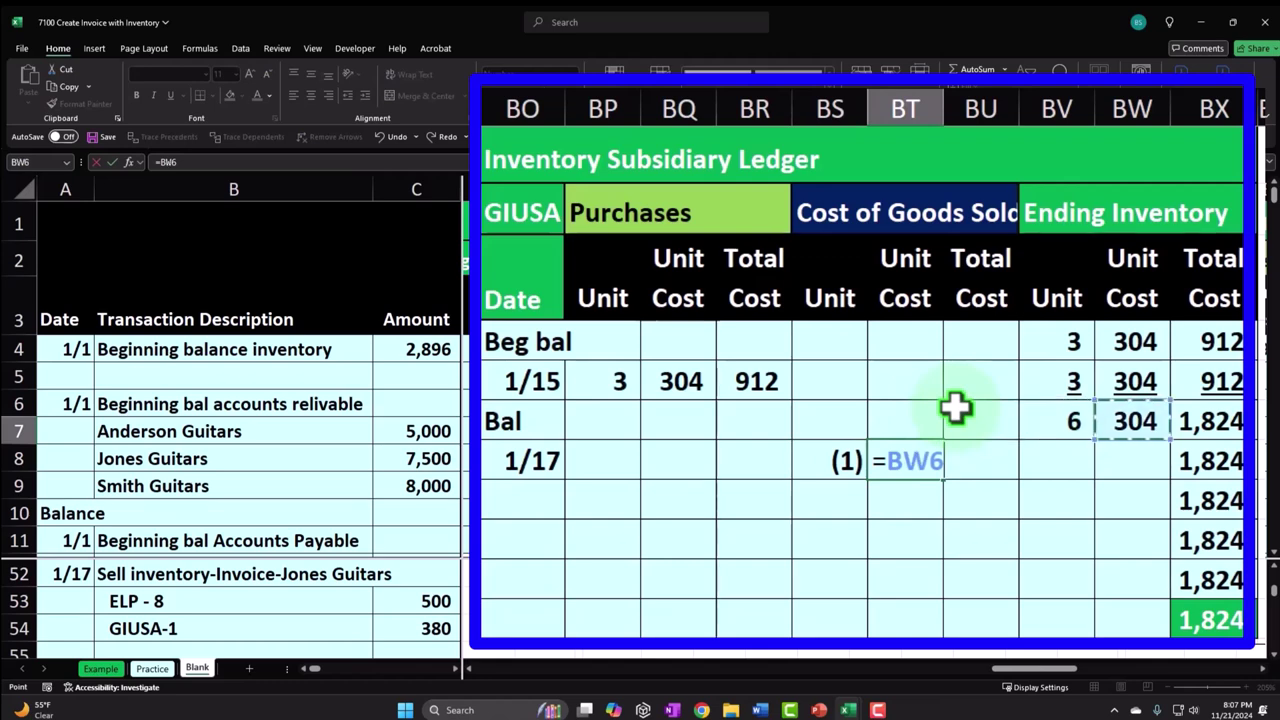
key(Return)
key(Right)
key(Right)
text(=)
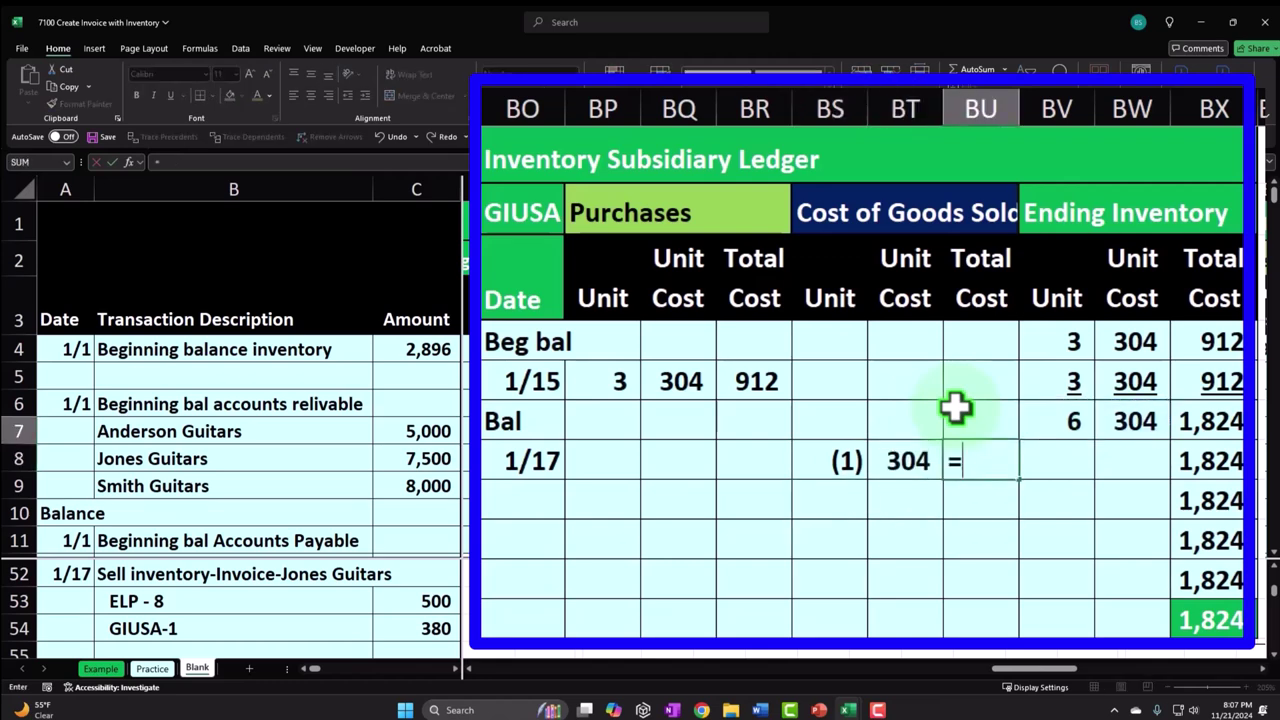
key(Return)
key(Right)
key(Right)
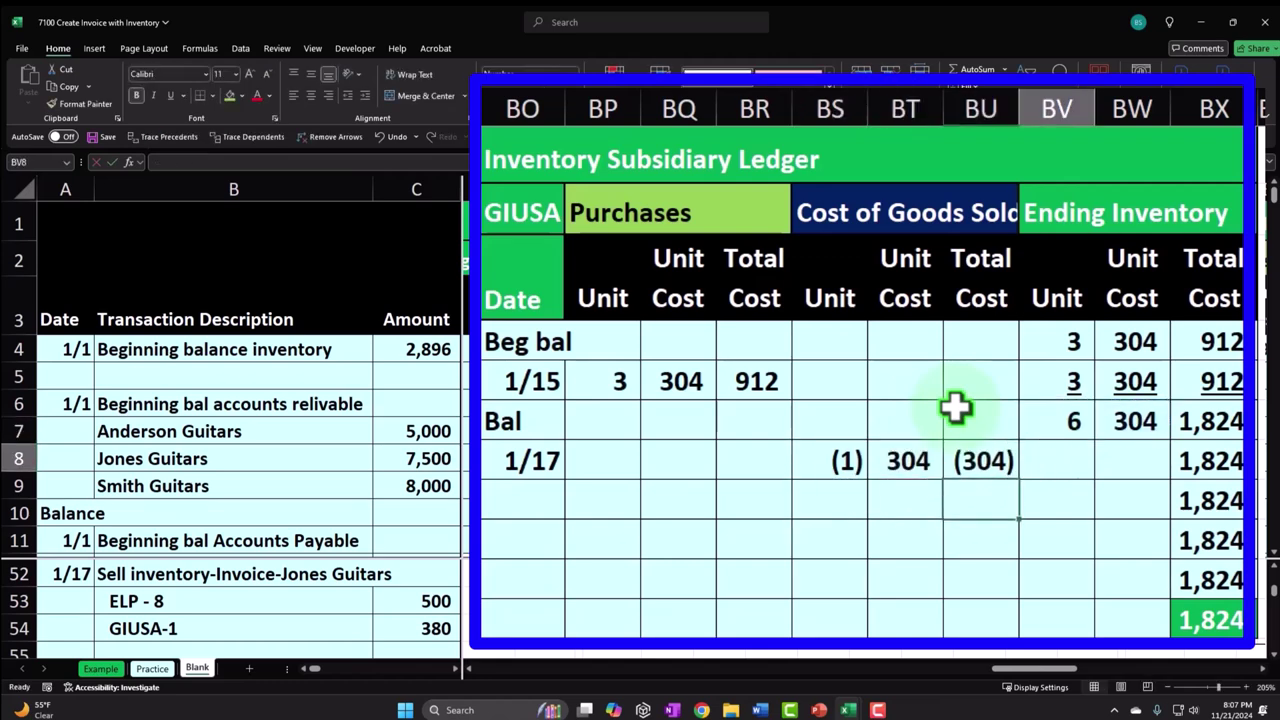
Fill the GIUSA ending inventory cells BV7:BX7 with the linked units, linked unit cost and =BV7*BW7, and underline all three
key(Up)
key(Left)
text(=)
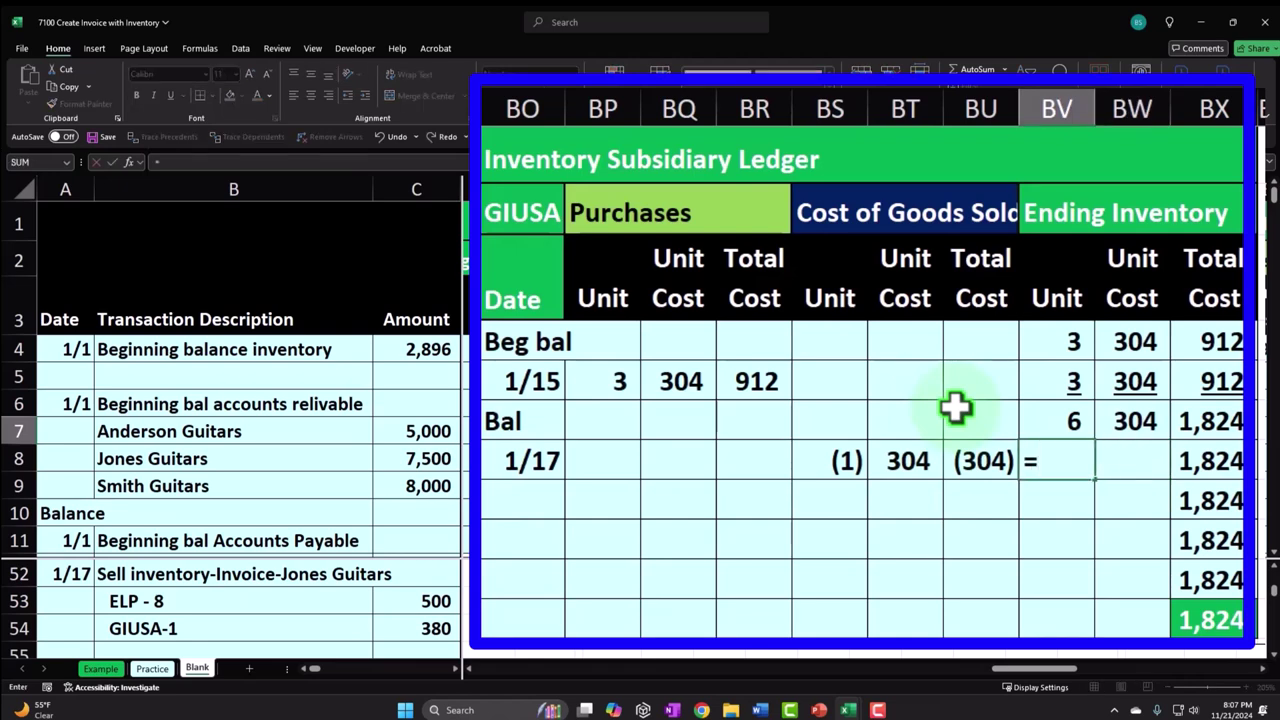
key(Tab)
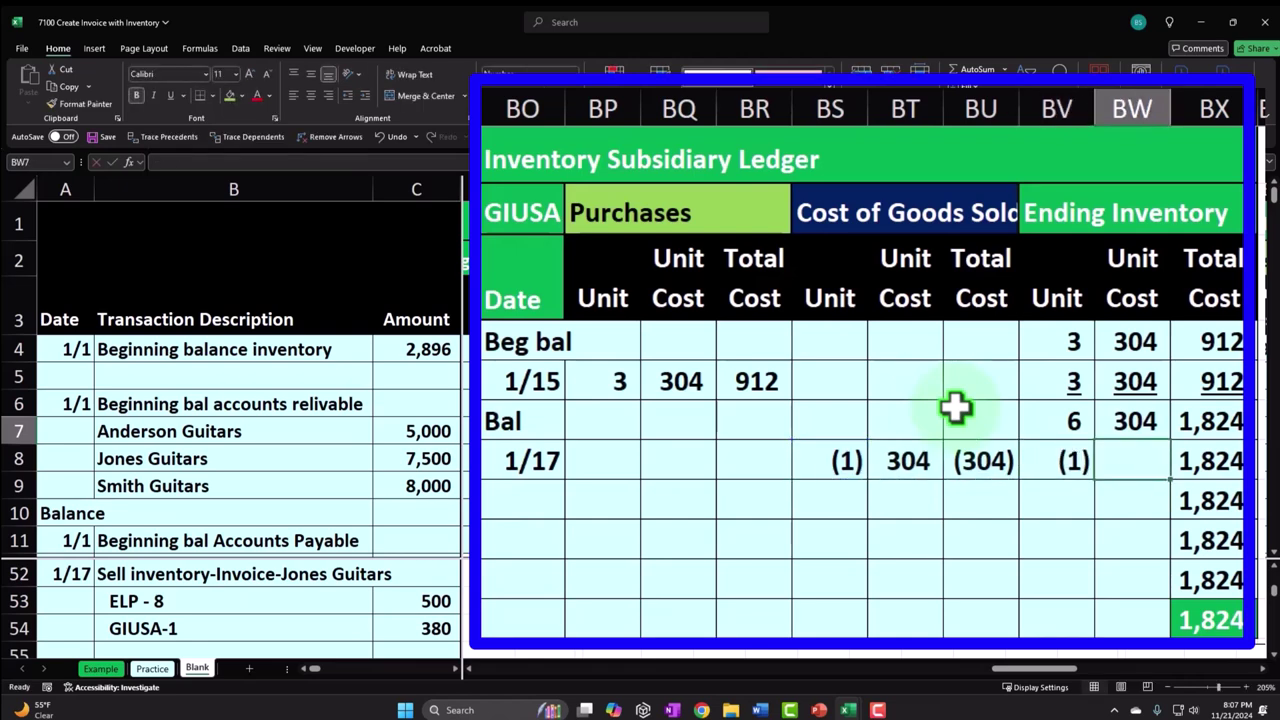
text(=)
key(Up)
key(Right)
key(Right)
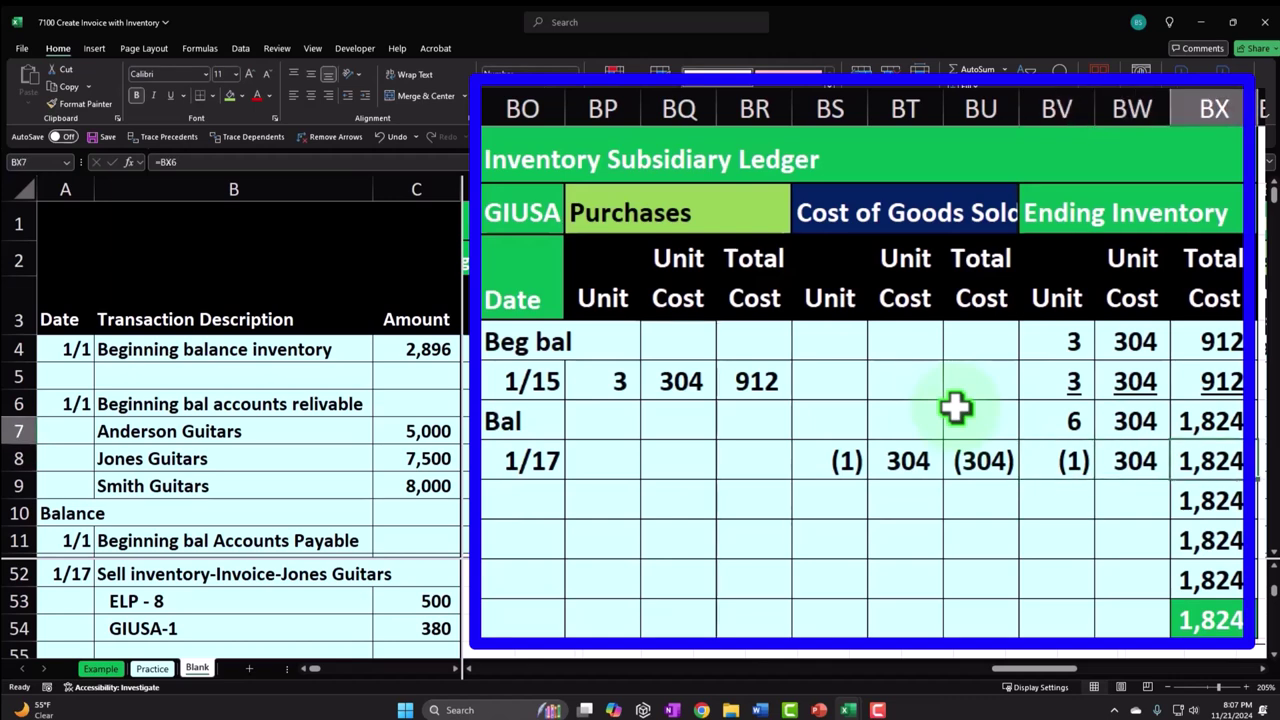
key(Down)
text(=)
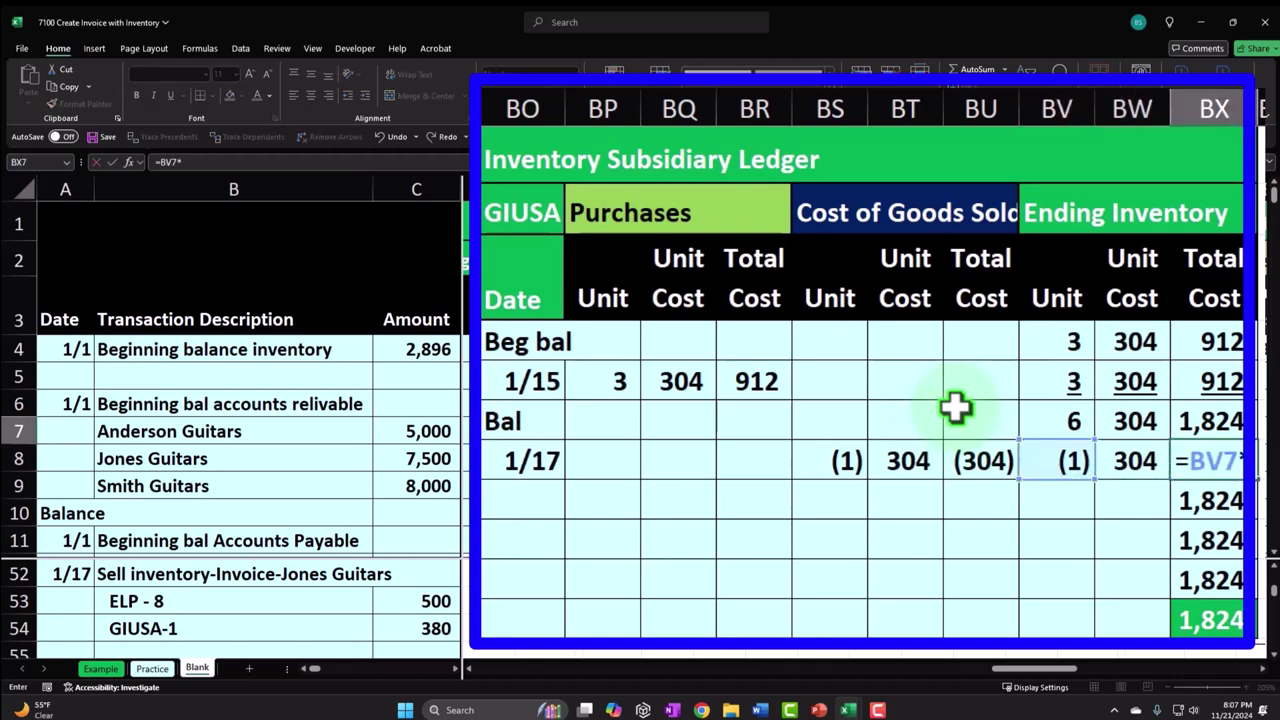
key(Return)
key(shift+Left)
key(shift+Left)
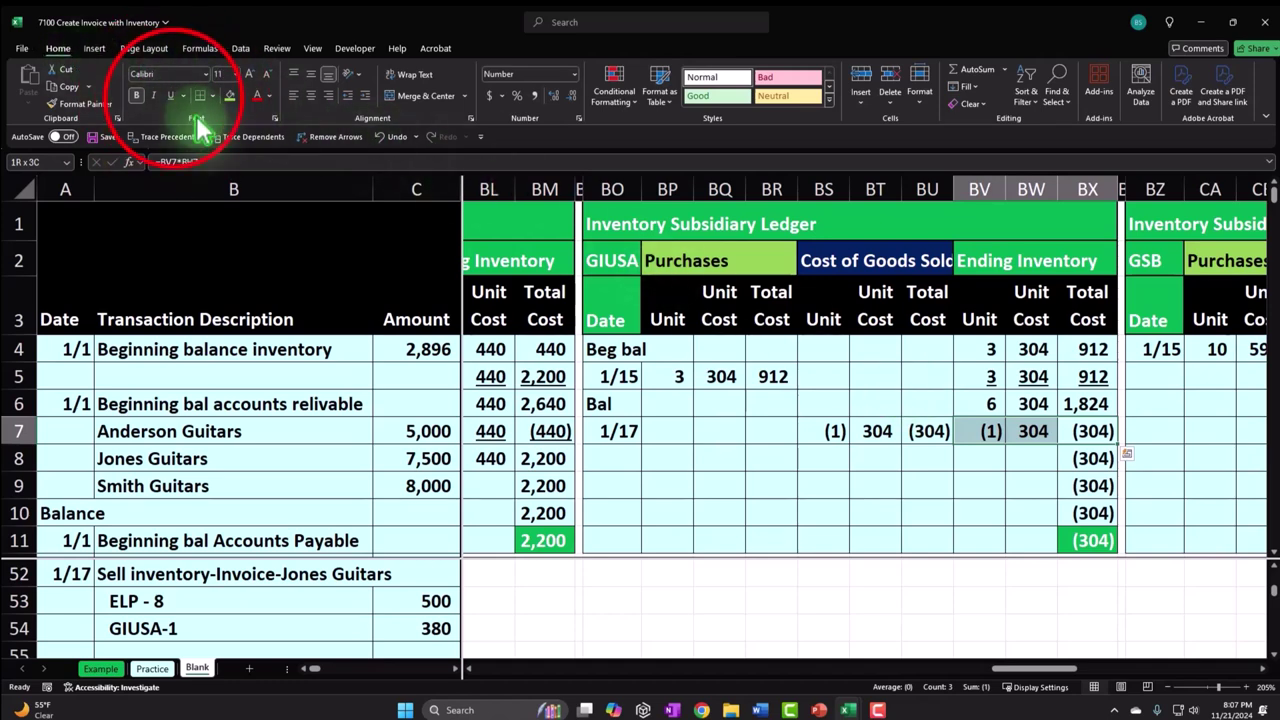
Calculate the new GIUSA balance in row 8: sum BV6:BV7 for units, link the unit cost, and multiply them for the total cost
key(Down)
key(Left)
key(Left)
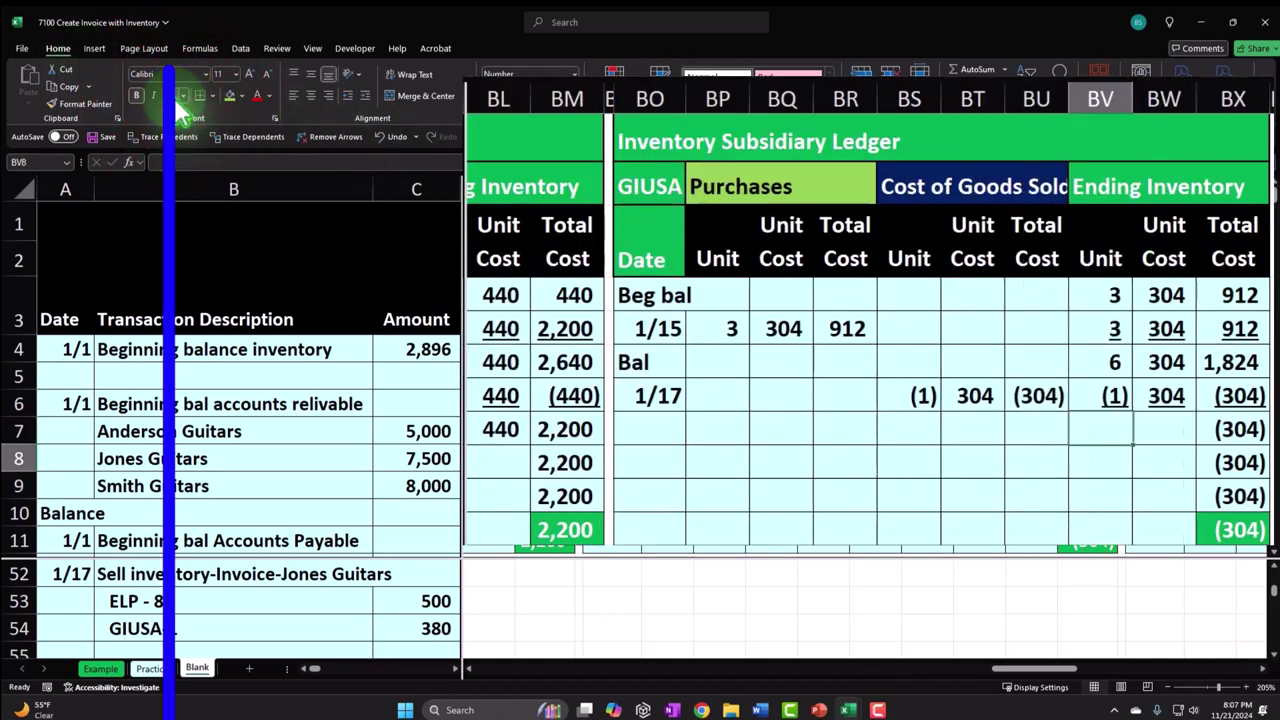
text(=sum()
key(Up)
key(Up)
key(shift+Down)
key(Tab)
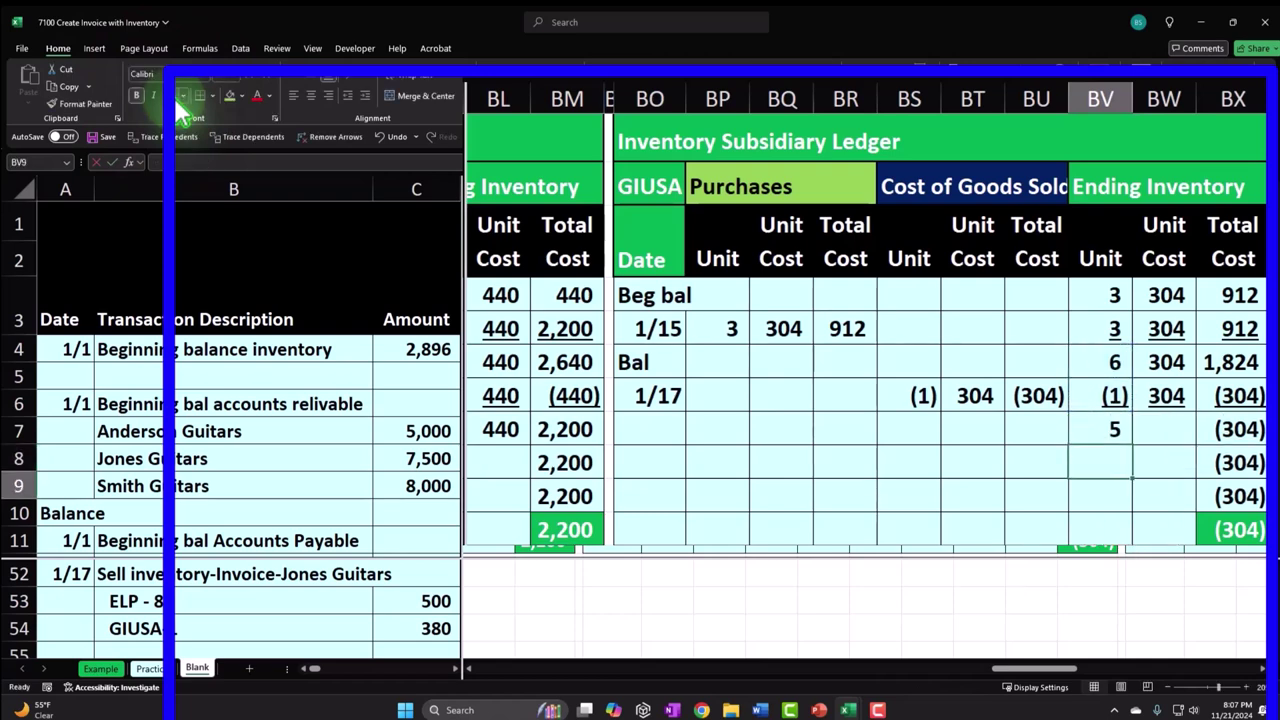
text(=)
key(Up)
key(Tab)
text(=)
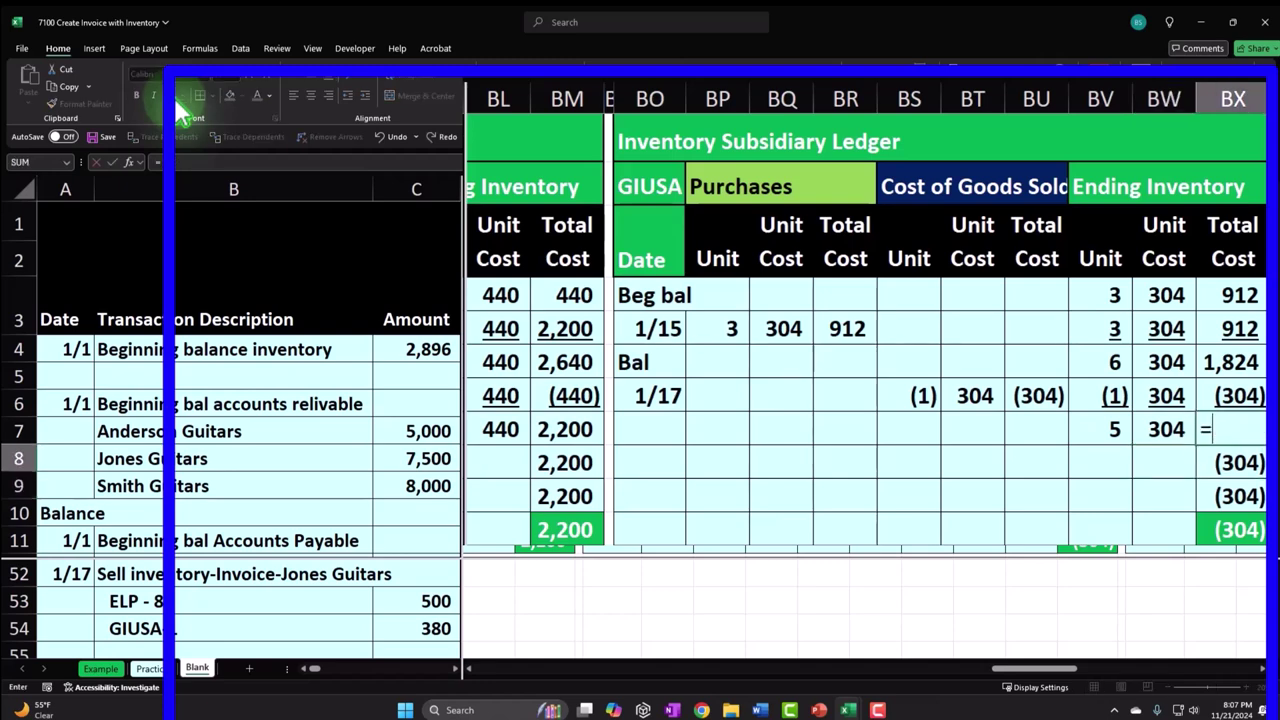
key(Left)
key(Left)
text(*)
key(Right)
key(Return)
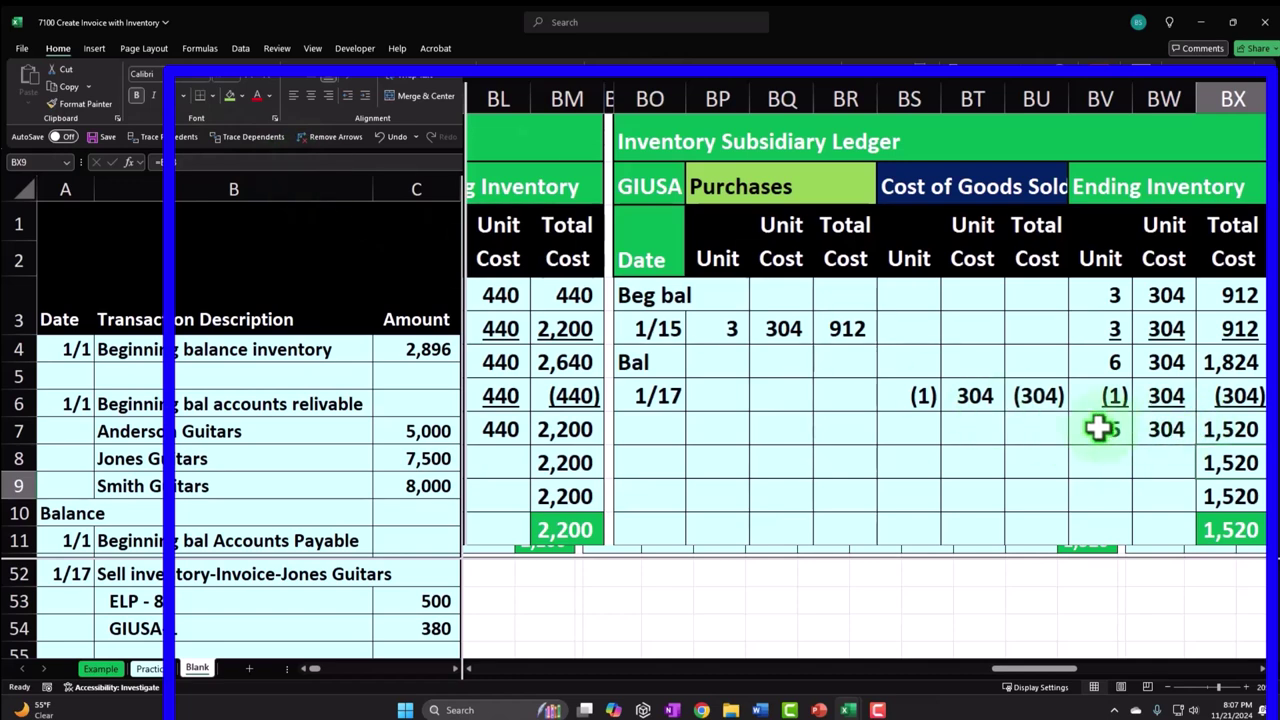
Highlight the GIUSA 1/17 cost of goods sold cells BS7:BU7 with a light green fill
drag(914, 393, 1003, 397)
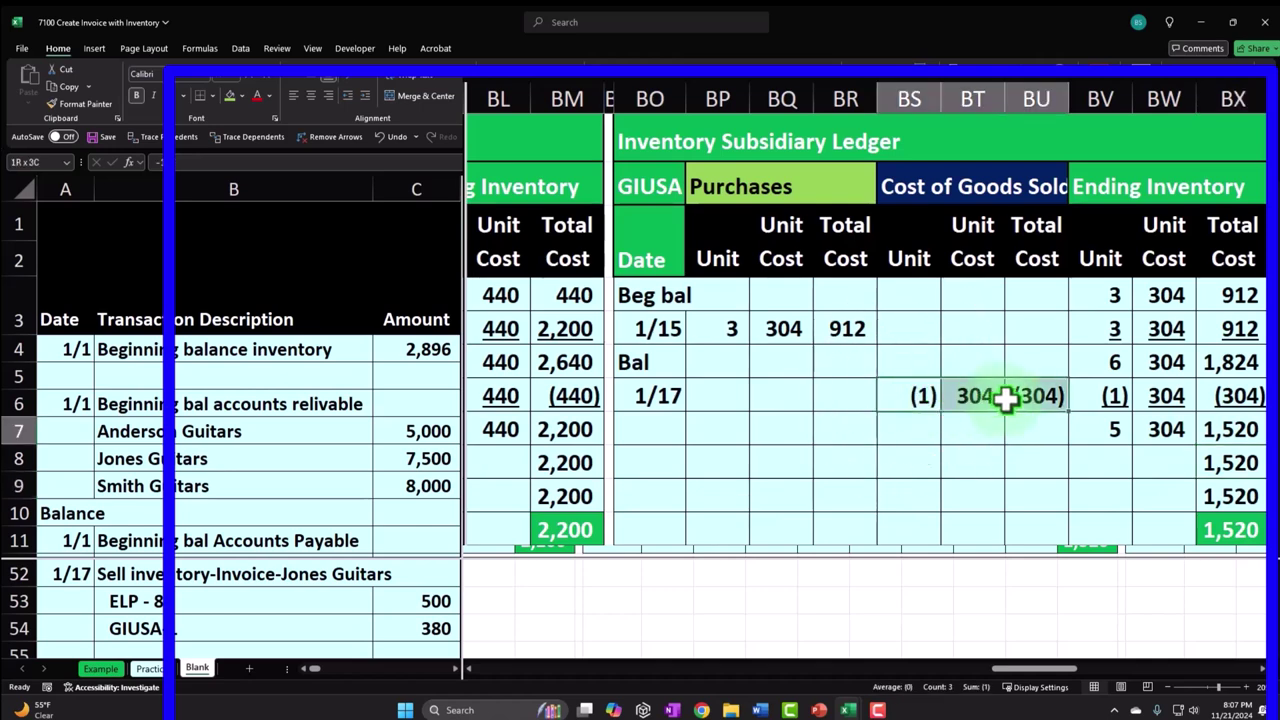
click(229, 95)
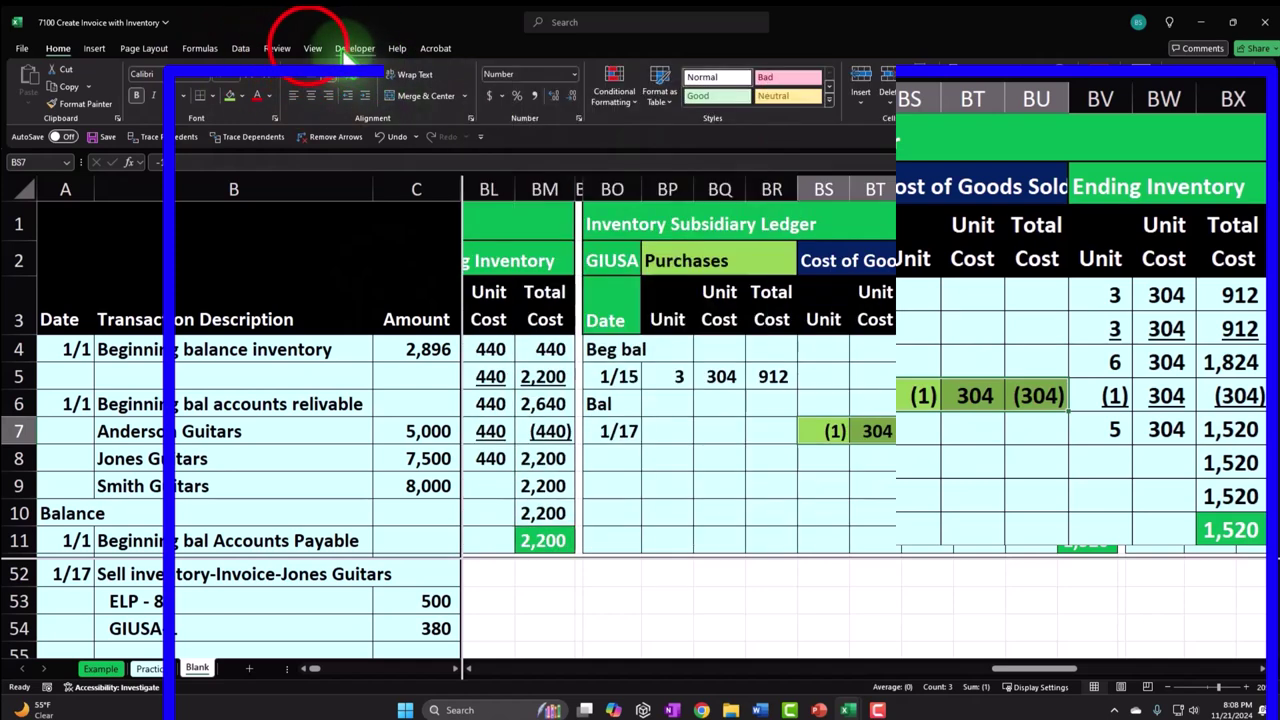
Remove the window split and freeze the header rows above A4
click(312, 48)
click(745, 70)
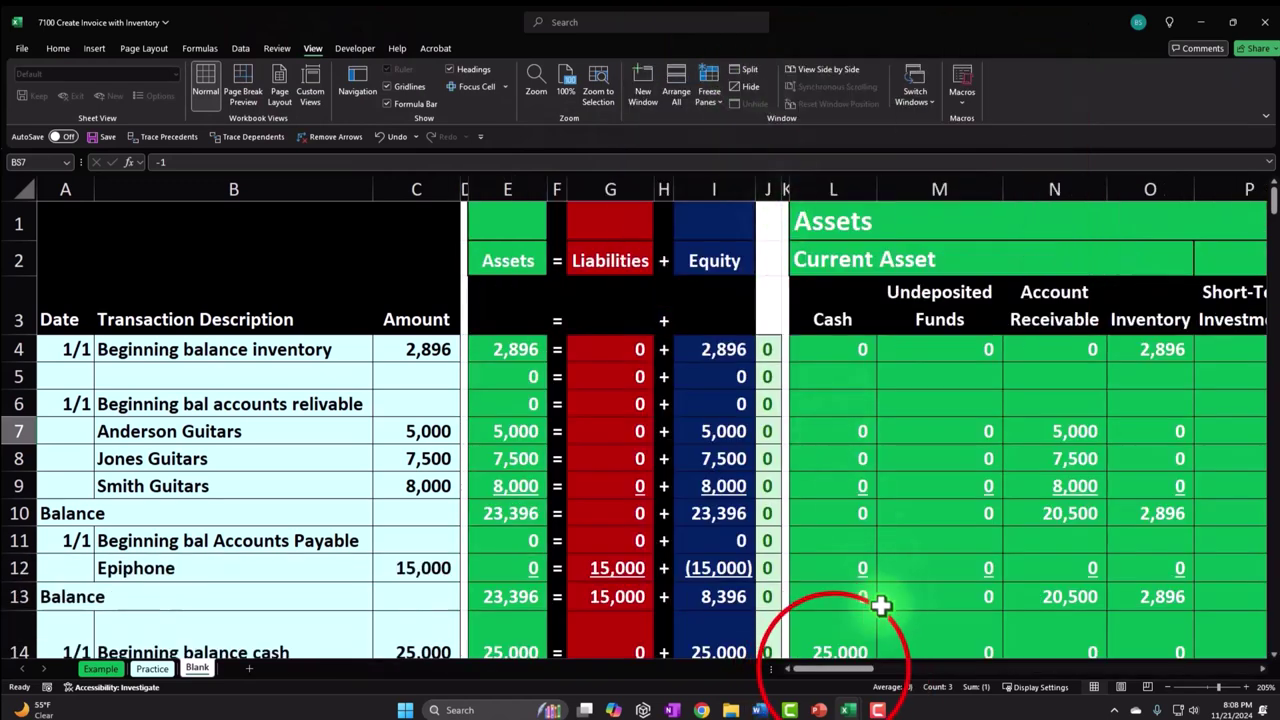
click(71, 349)
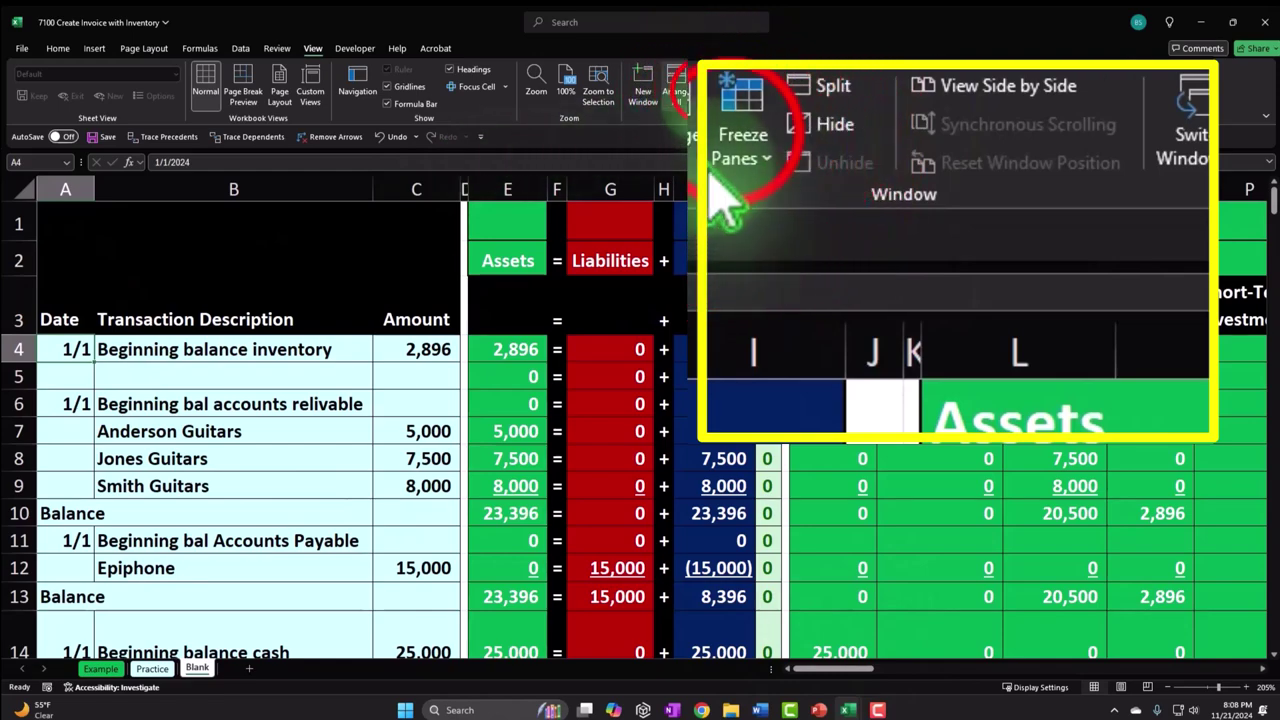
click(708, 91)
click(765, 116)
Enter the 1/17 ELP amount in Inventory cell O53 with the formula =8*AX9, using the unit cost from the ELP subsidiary ledger
click(316, 486)
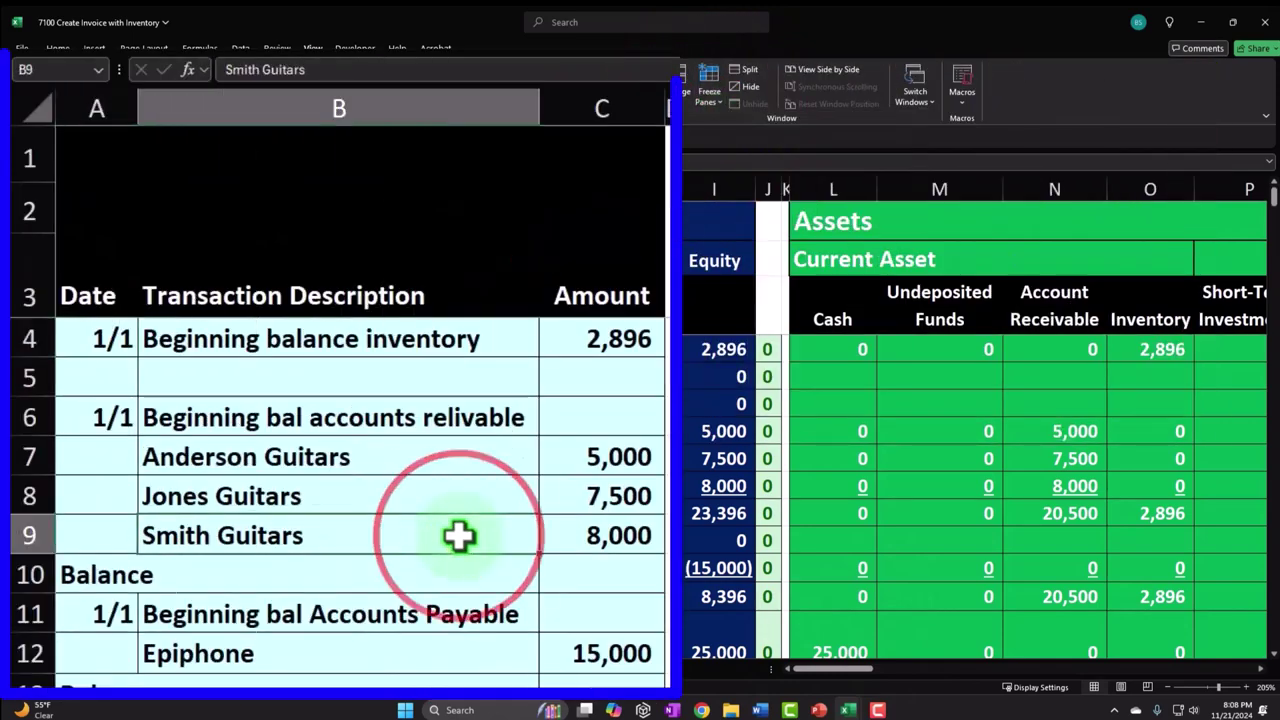
scroll(316, 486, down, 9)
scroll(459, 537, down, 7)
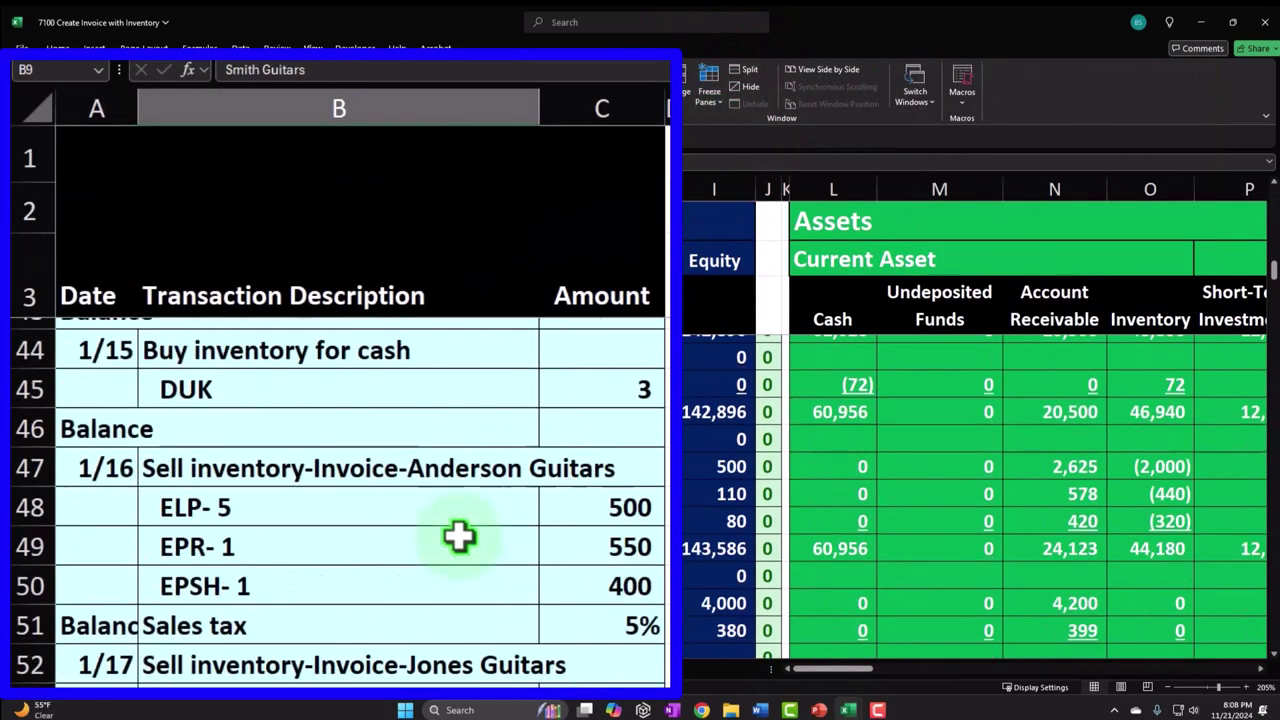
scroll(459, 537, up, 1)
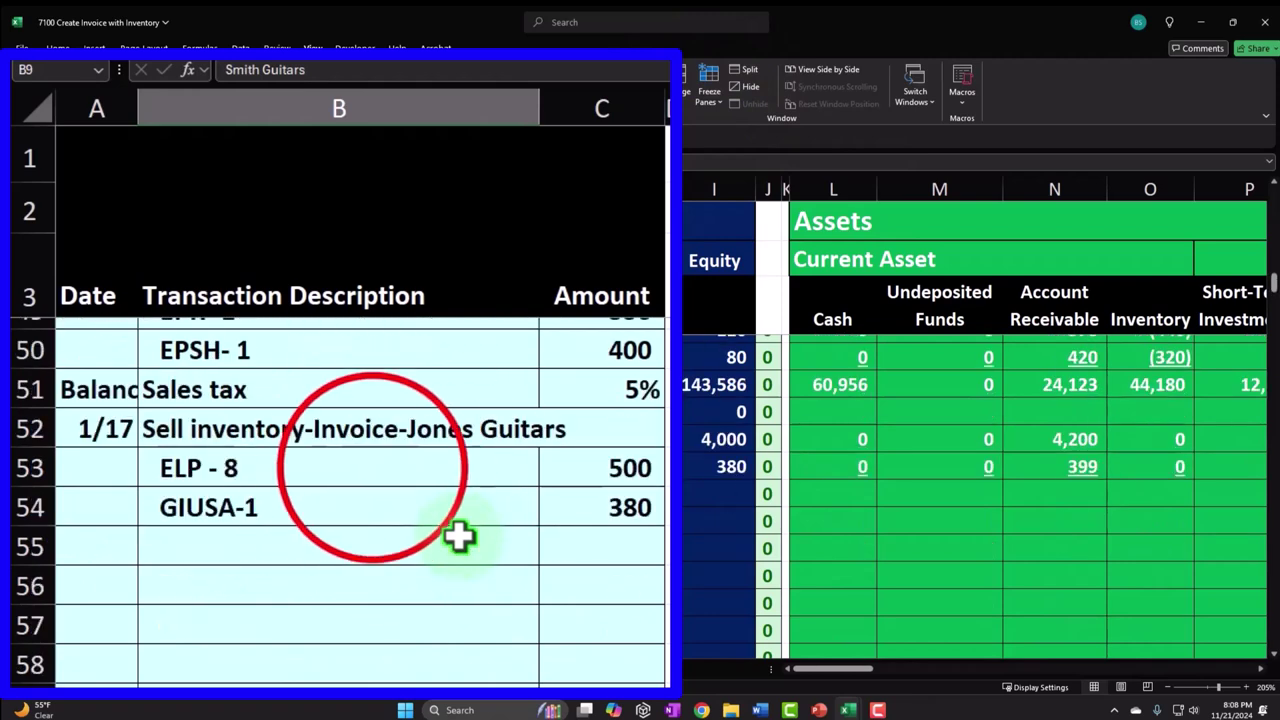
click(371, 467)
key(Right)
key(Right)
key(Right)
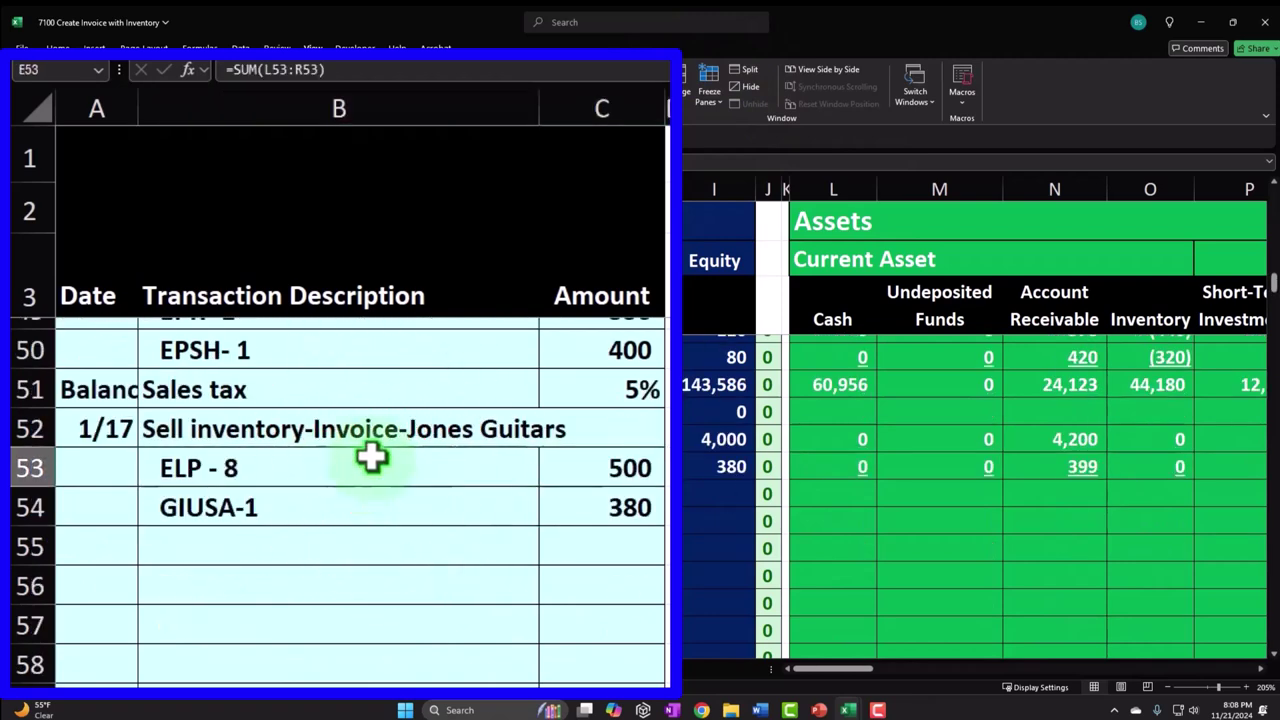
key(Right)
key(Right)
key(Right)
key(Right)
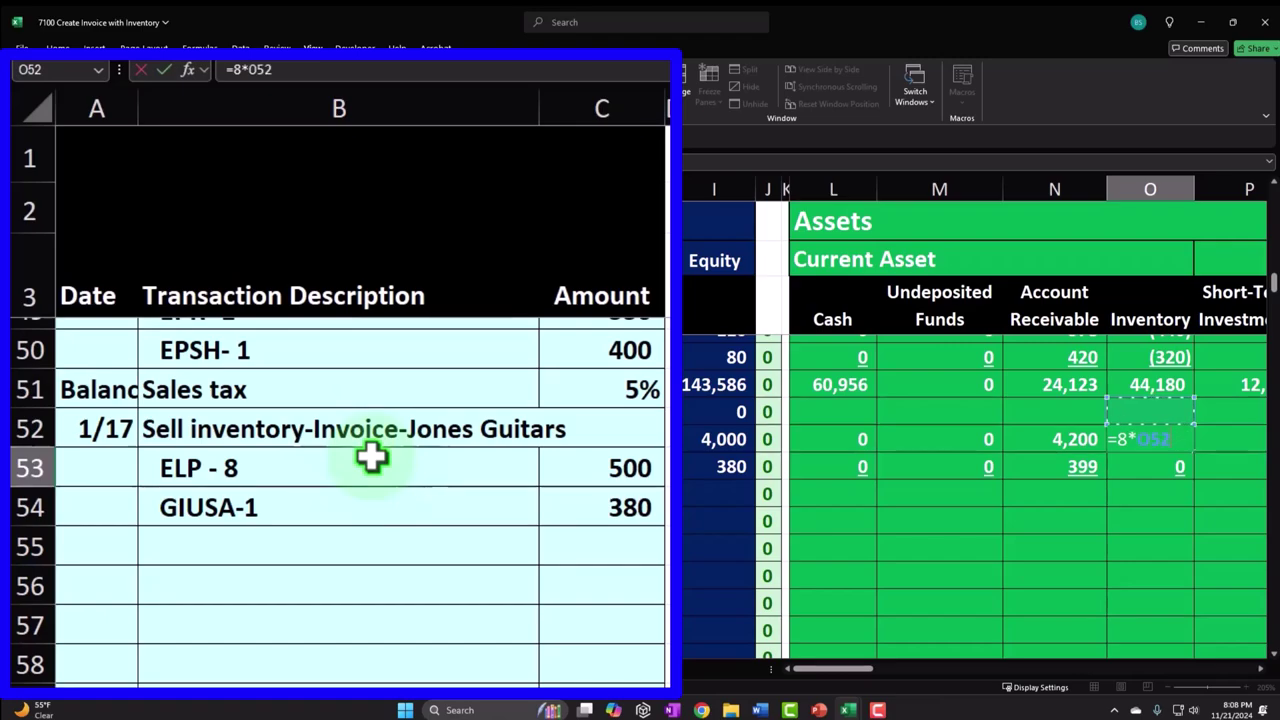
key(Up)
key(Up)
key(Up)
key(Up)
key(Up)
key(Up)
key(Up)
key(Up)
key(Up)
key(Up)
key(Up)
key(Up)
key(Up)
key(Up)
key(Up)
key(Up)
key(Up)
key(Up)
key(Up)
key(Up)
key(Right)
key(Right)
key(Right)
key(Right)
key(Right)
key(Right)
key(Right)
key(Right)
key(Right)
key(Right)
key(Right)
key(Right)
key(Right)
key(Right)
key(Right)
key(Right)
key(Right)
key(Right)
key(Right)
key(Right)
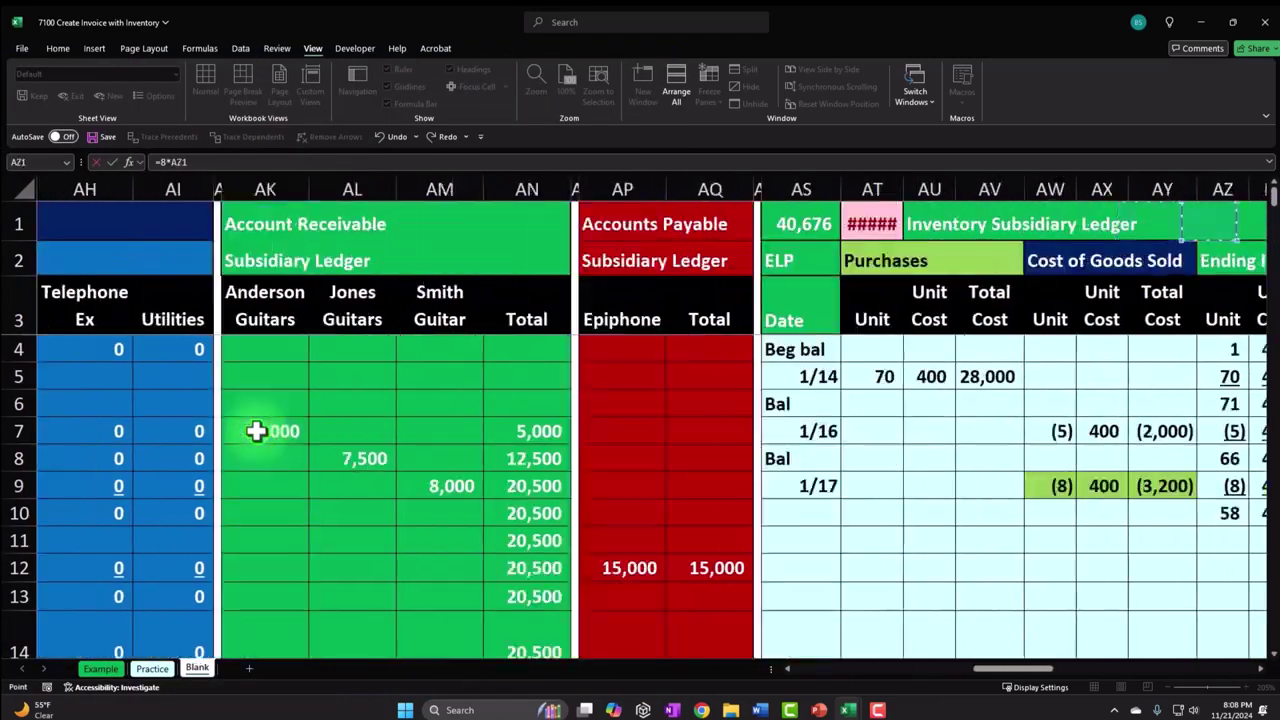
key(Right)
key(Right)
key(Right)
key(Right)
key(Down)
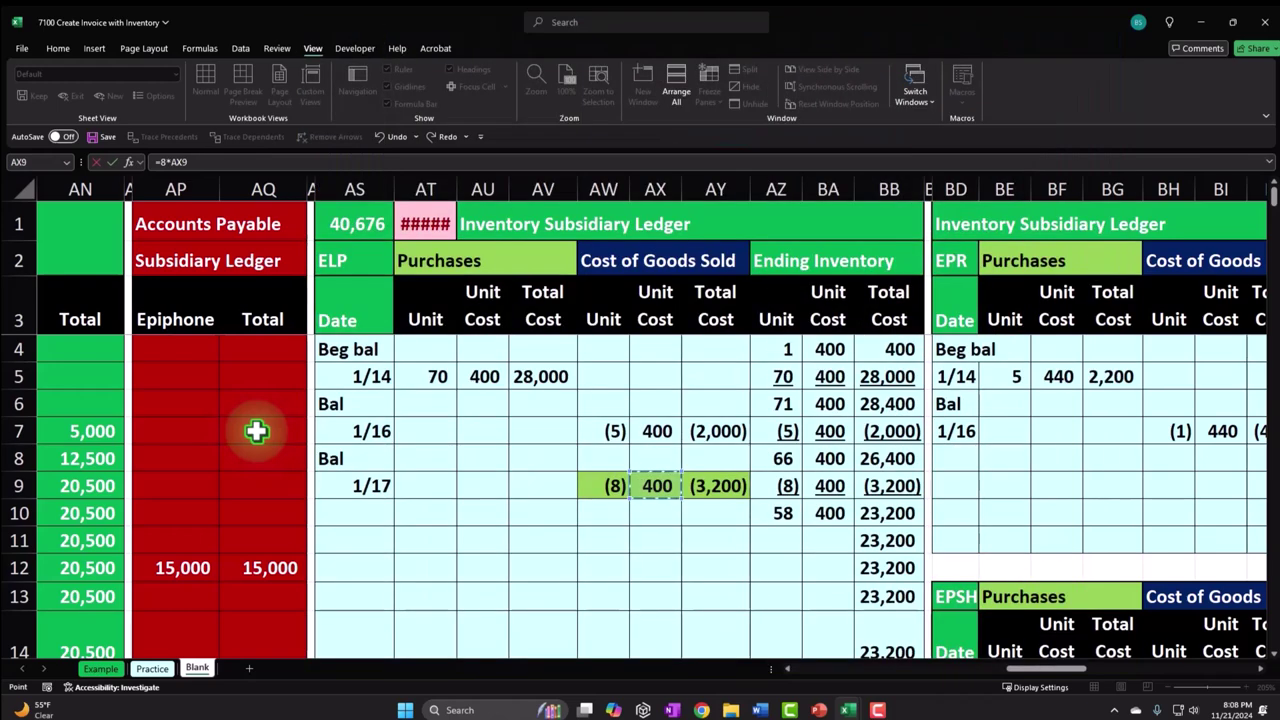
key(Escape)
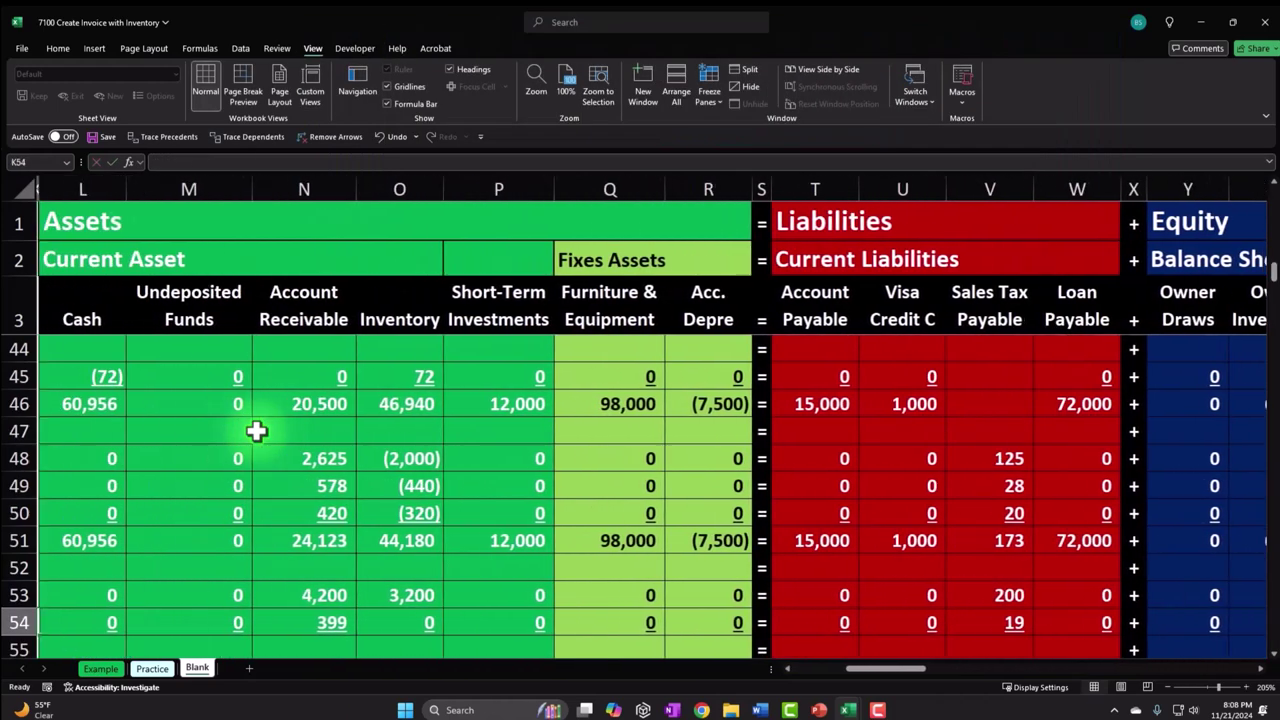
Edit the ELP inventory formula in O53 so the amount is negative
key(Down)
key(Down)
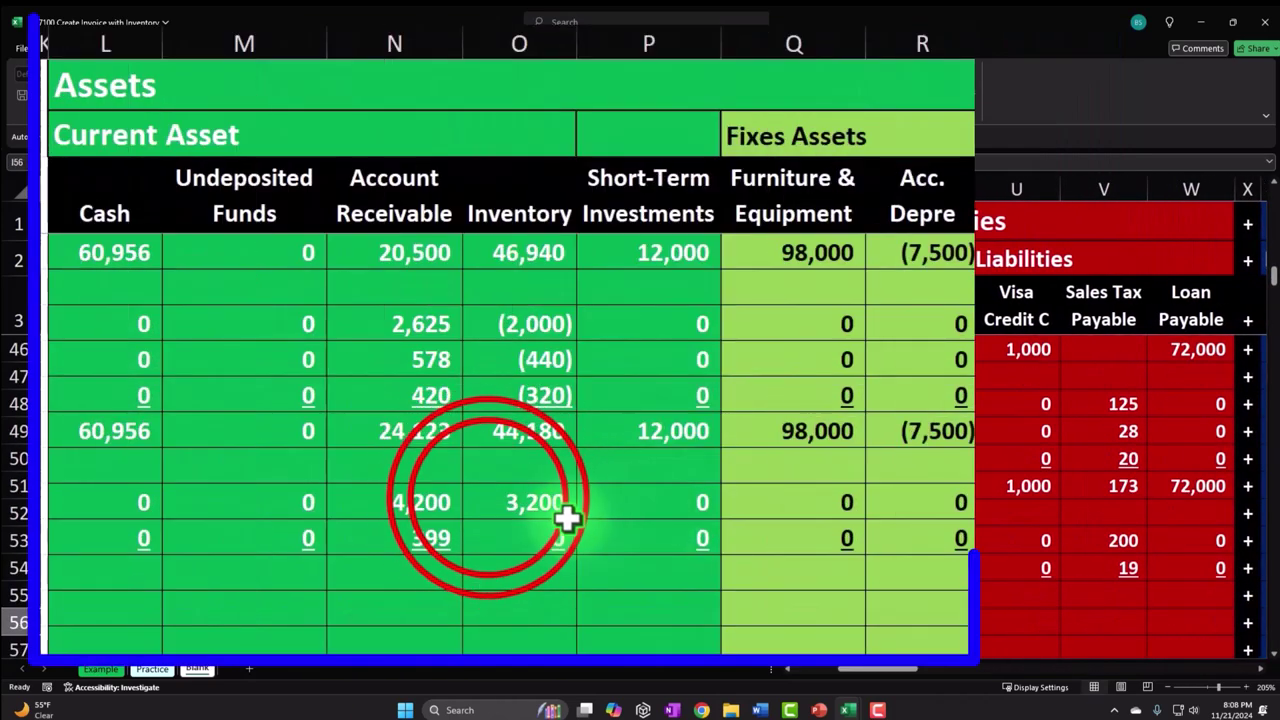
double_click(488, 538)
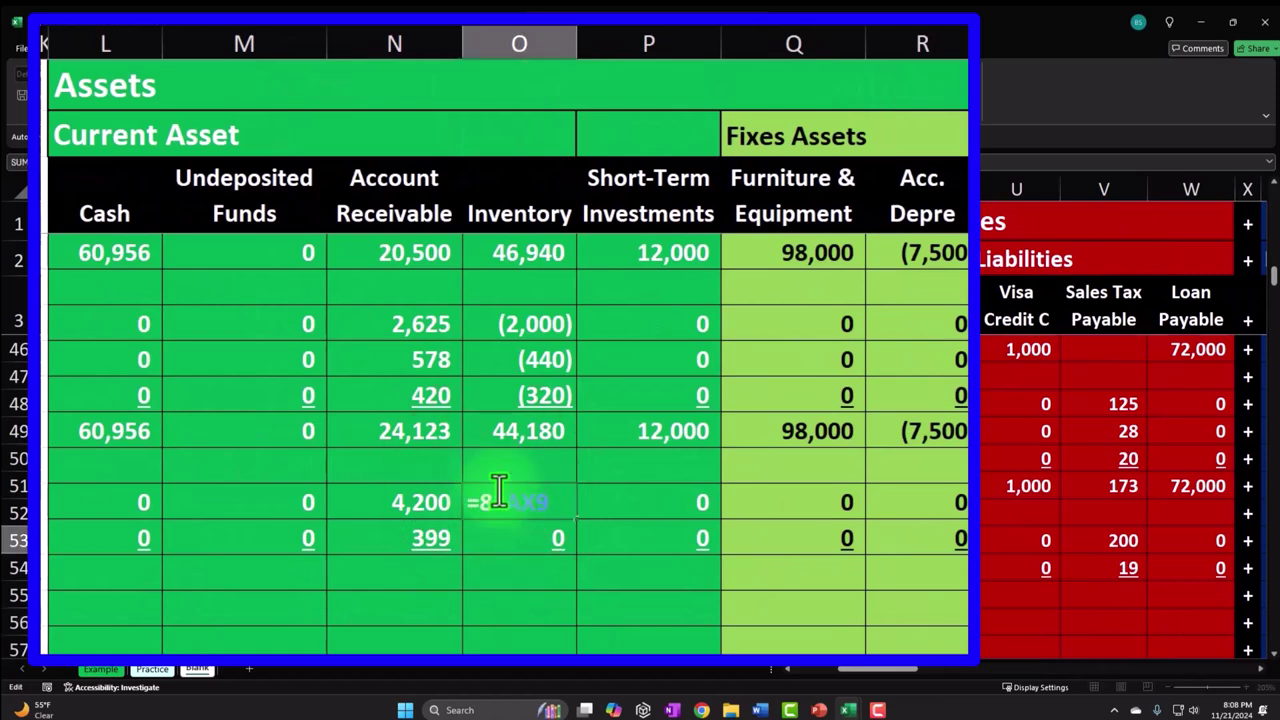
Link the ELP COGS cell AC53 to the Inventory amount in O53 and compare it with the sale in AB53
key(Right)
key(Right)
key(Right)
key(Right)
key(Right)
key(Right)
key(Right)
key(Right)
key(Right)
key(Right)
key(Right)
key(Right)
key(Right)
key(Right)
key(Right)
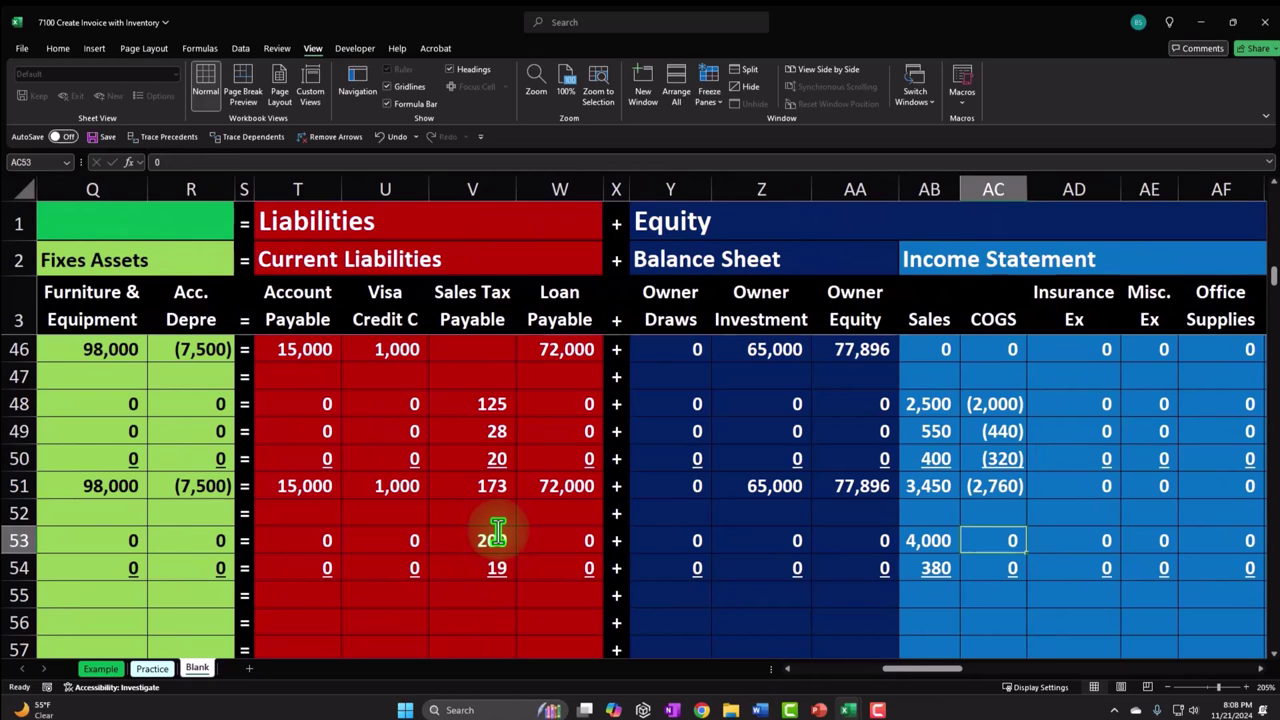
text(=)
key(Left)
key(Left)
key(Left)
key(Left)
key(Left)
key(Left)
key(Left)
key(Left)
key(Left)
key(Left)
key(Left)
key(Left)
key(Left)
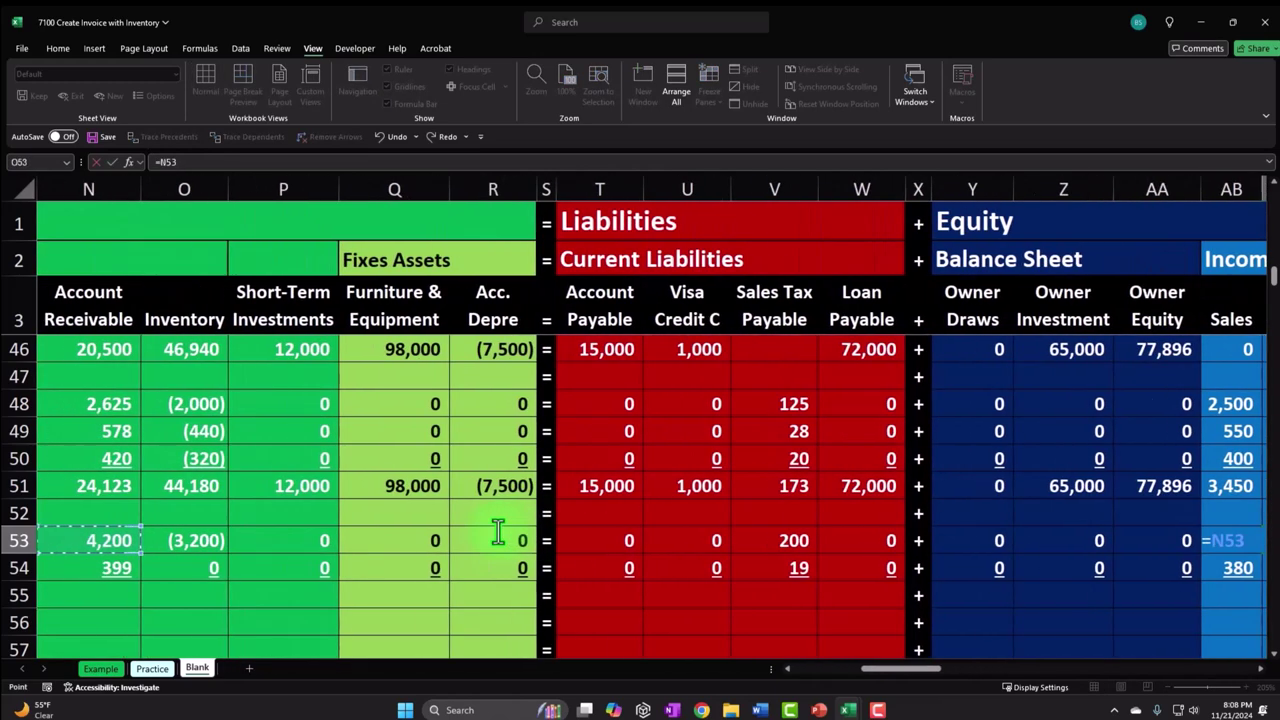
key(Return)
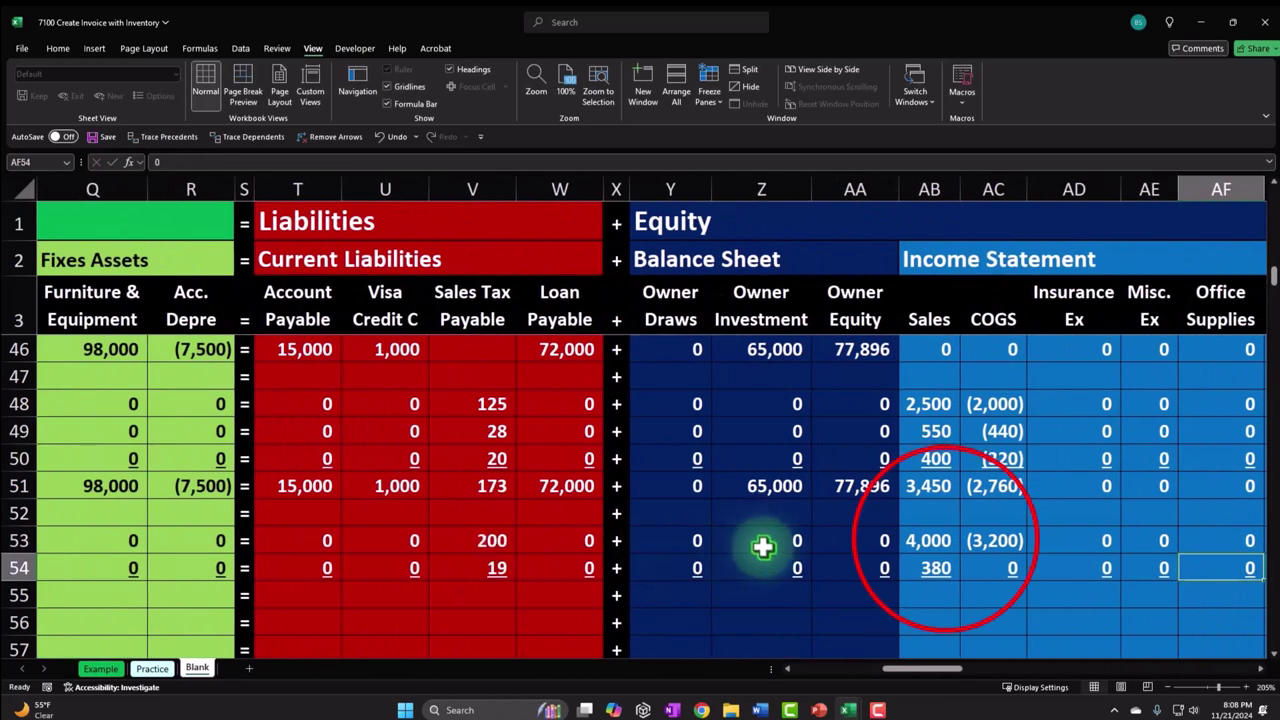
click(955, 540)
drag(835, 545, 875, 545)
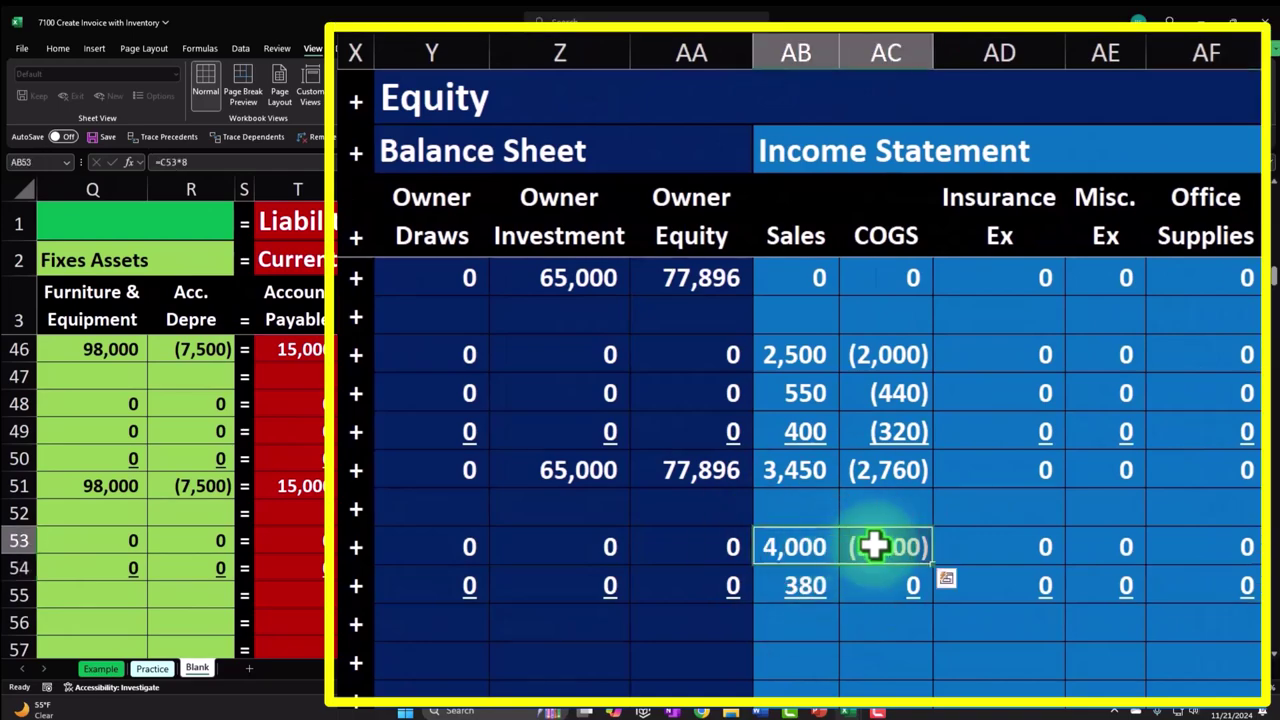
Enter the 1/17 GIUSA amount in Inventory cell O54 as a negative formula multiplying 1 by the 1/17 unit cost in the GIUSA subsidiary ledger
key(Left)
key(Left)
key(Left)
key(Left)
key(Left)
key(Left)
key(Left)
key(Left)
key(Left)
key(Left)
key(Left)
key(Left)
key(Left)
key(Left)
key(Left)
key(Left)
key(Left)
key(Left)
key(Left)
key(Left)
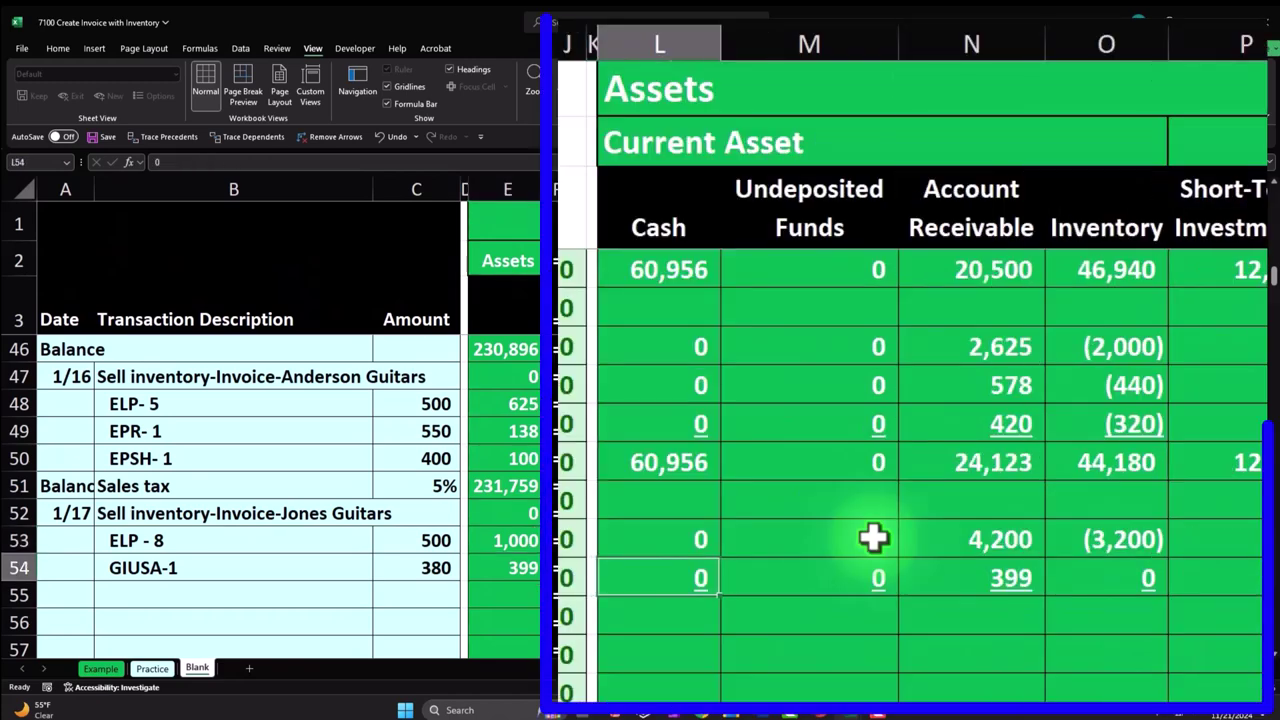
key(Right)
key(Right)
key(Right)
key(Right)
key(Right)
text(=)
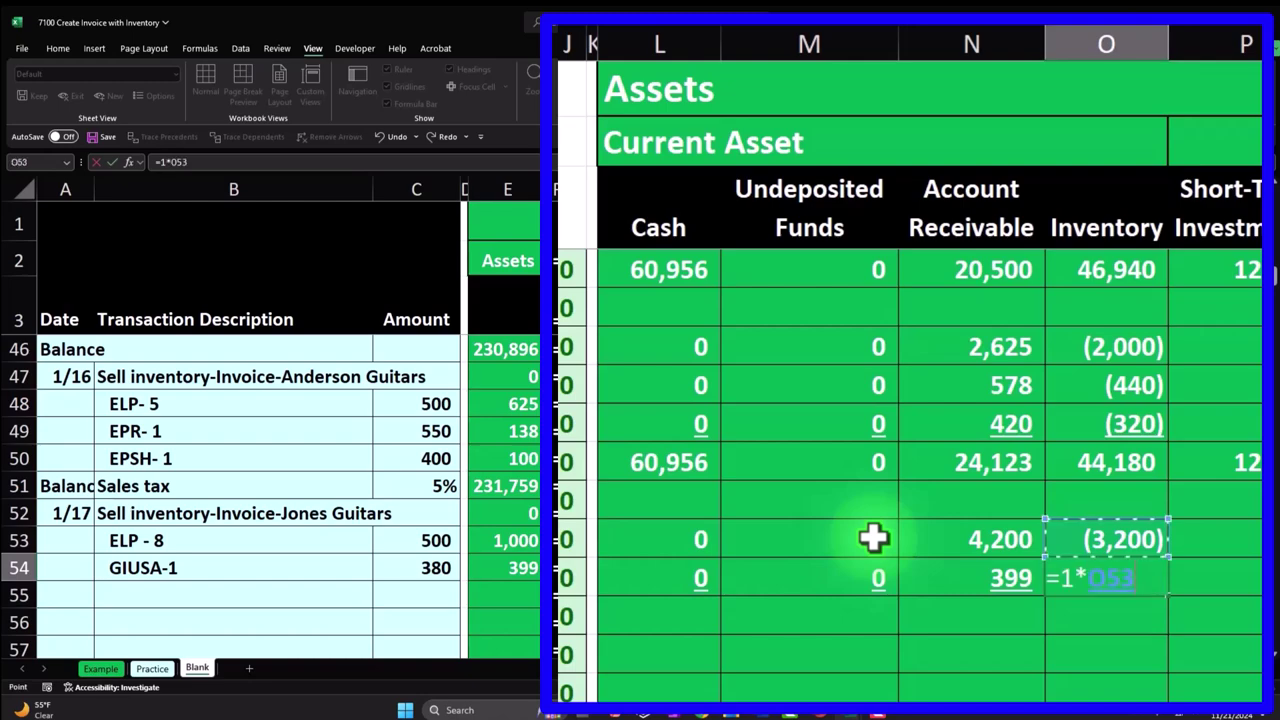
key(Up)
key(Up)
key(Up)
key(Up)
key(Up)
key(Up)
key(Up)
key(Up)
key(Up)
key(Up)
key(Up)
key(Up)
key(Up)
key(Up)
key(Up)
key(Up)
key(Up)
key(Up)
key(Up)
key(Up)
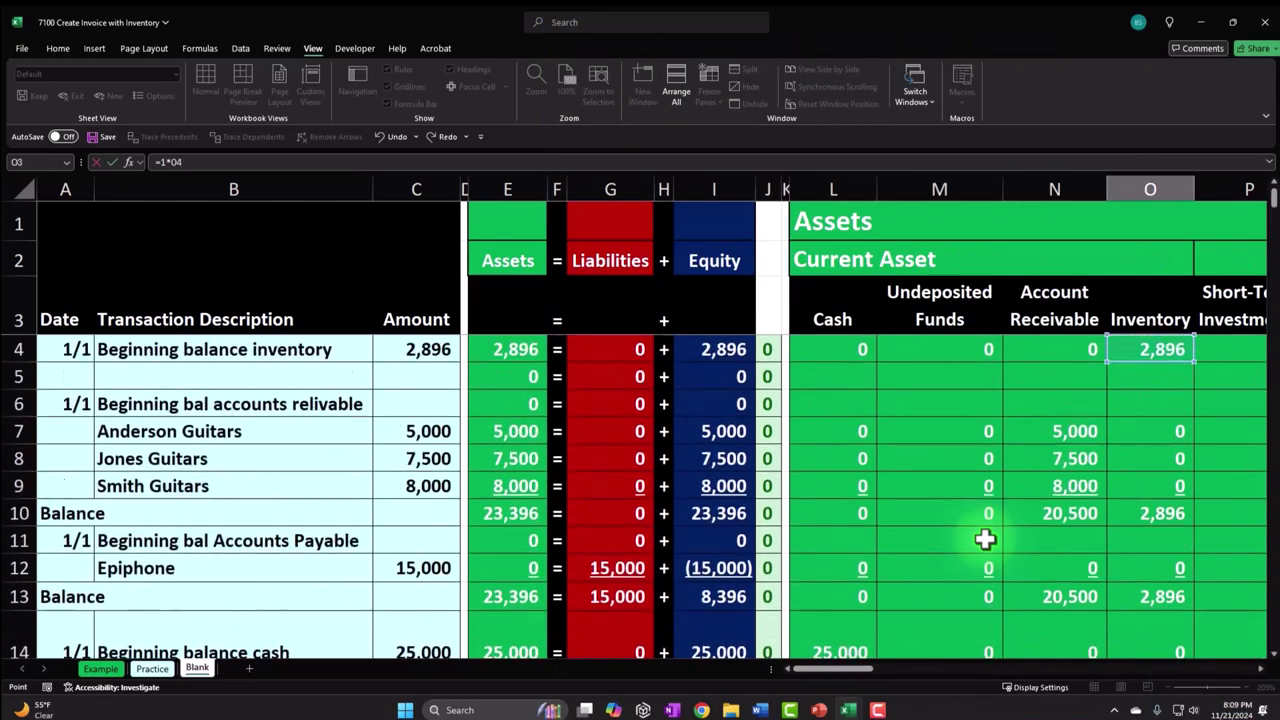
key(Right)
key(Right)
key(Right)
key(Right)
key(Right)
key(Right)
key(Right)
key(Right)
key(Right)
key(Right)
key(Right)
key(Right)
key(Right)
key(Right)
key(Right)
key(Right)
key(Right)
key(Right)
key(Right)
key(Right)
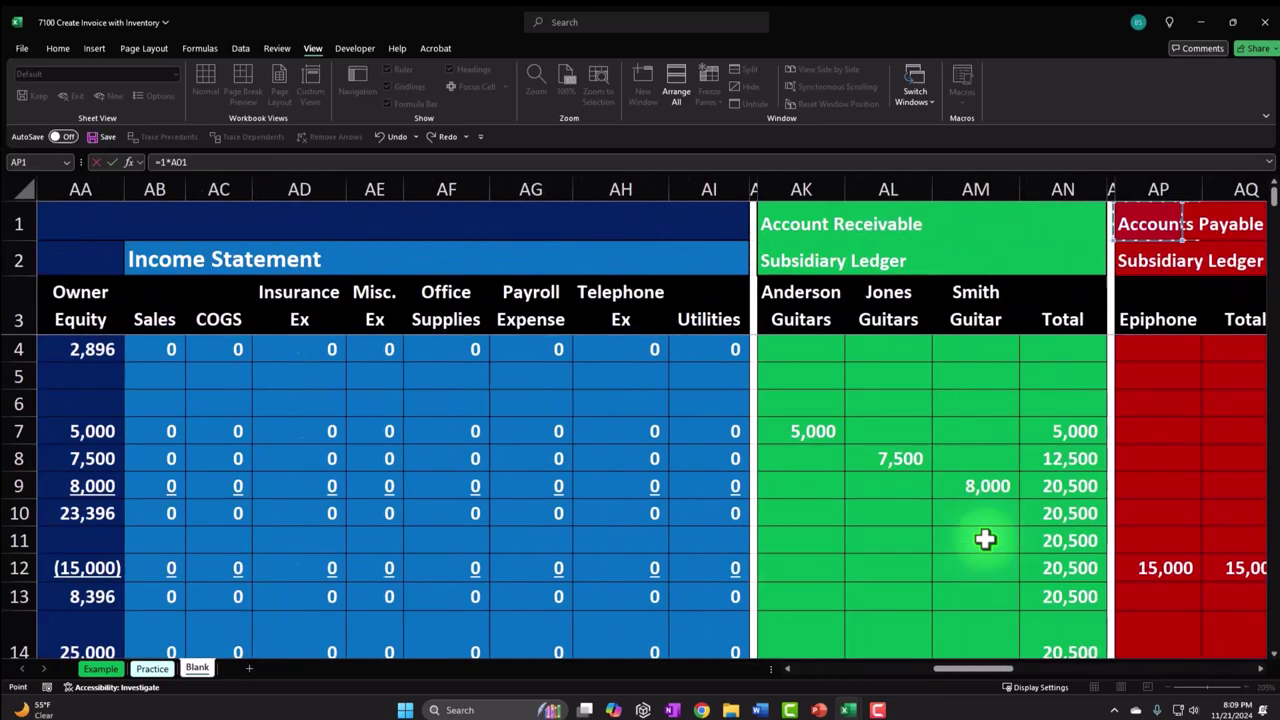
key(Right)
key(Right)
key(Right)
key(Right)
key(Right)
key(Right)
key(Right)
key(Right)
key(Right)
key(Right)
key(Right)
key(Right)
key(Right)
key(Right)
key(Right)
key(Right)
key(Right)
key(Right)
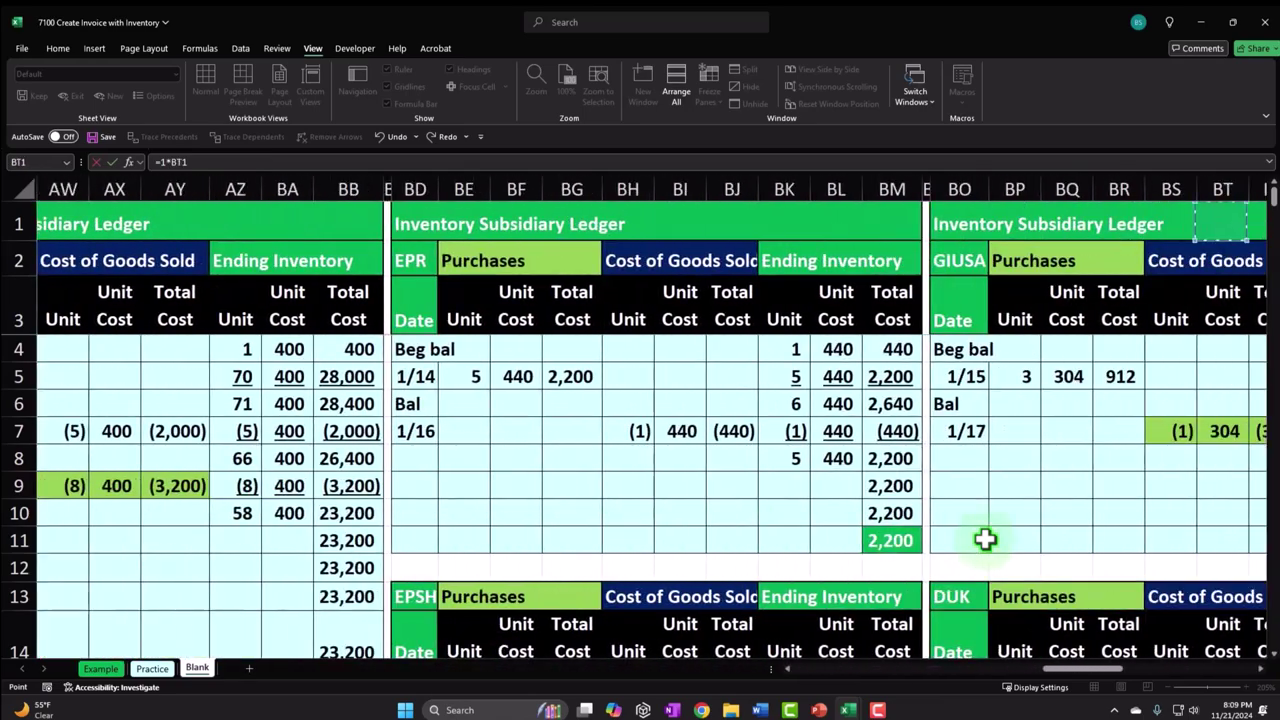
key(Right)
key(Right)
key(Right)
key(Down)
key(Down)
key(Down)
key(Down)
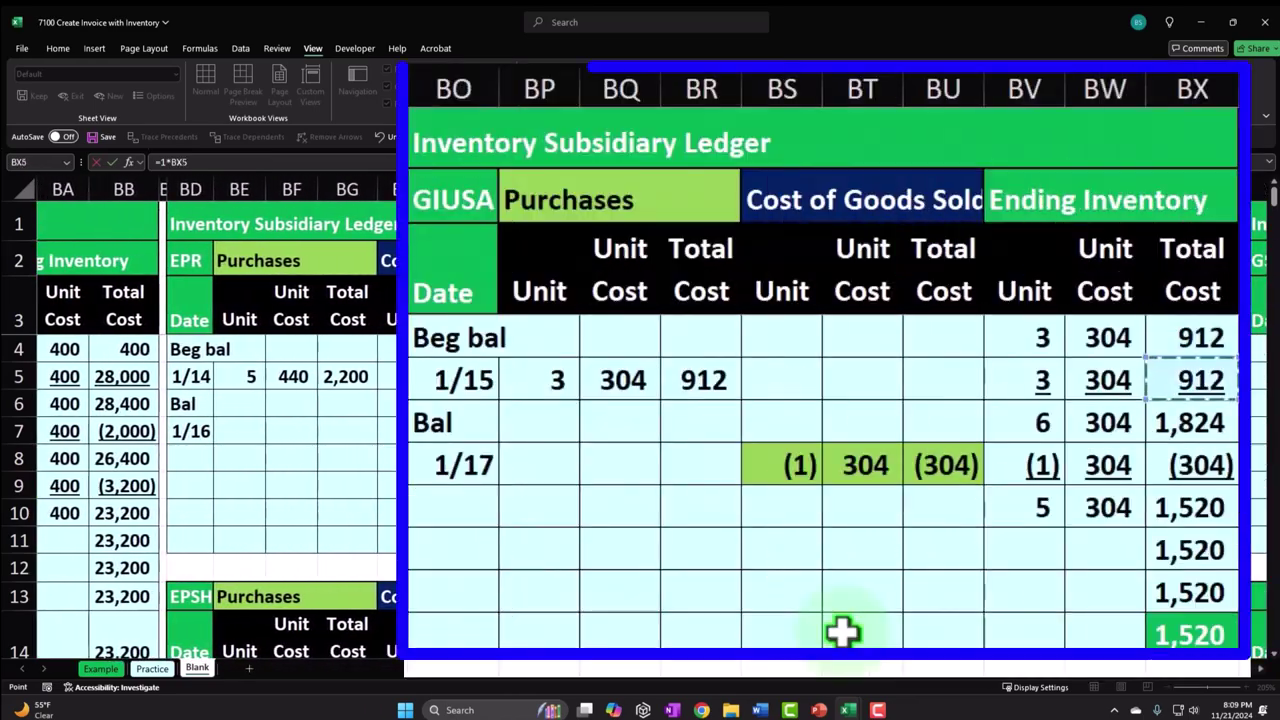
key(Return)
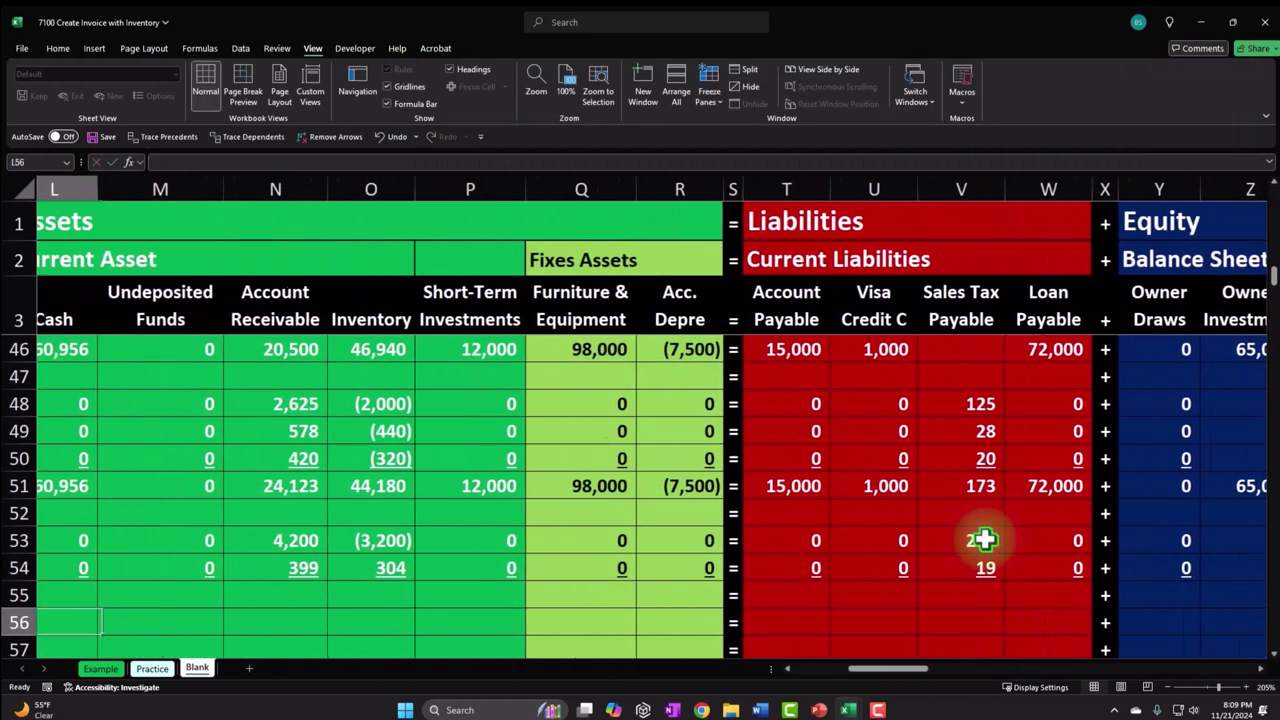
scroll(985, 540, left, 3)
double_click(505, 567)
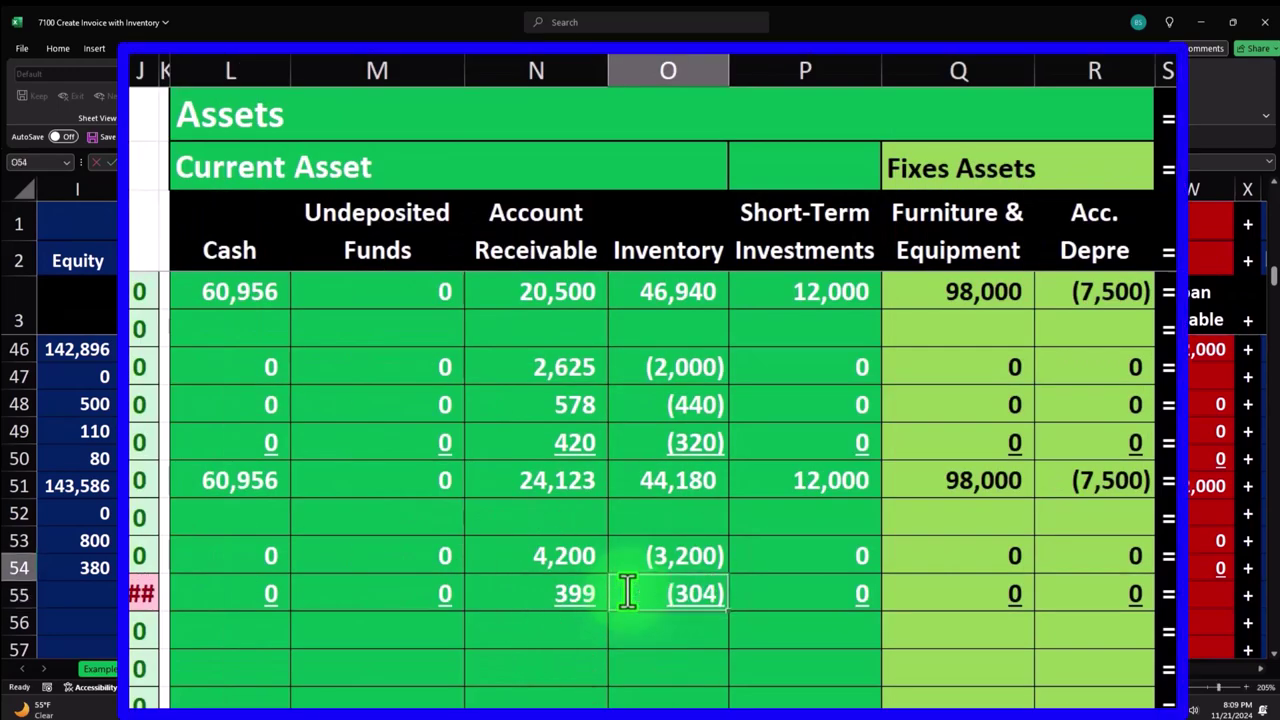
Link the GIUSA COGS cell AC54 to the Inventory amount in O54 and compare it with the sale in AB54
key(Right)
key(Right)
key(Right)
key(Right)
key(Right)
key(Right)
key(Right)
key(Right)
key(Right)
key(Right)
key(Right)
key(Right)
key(Right)
key(Right)
key(Right)
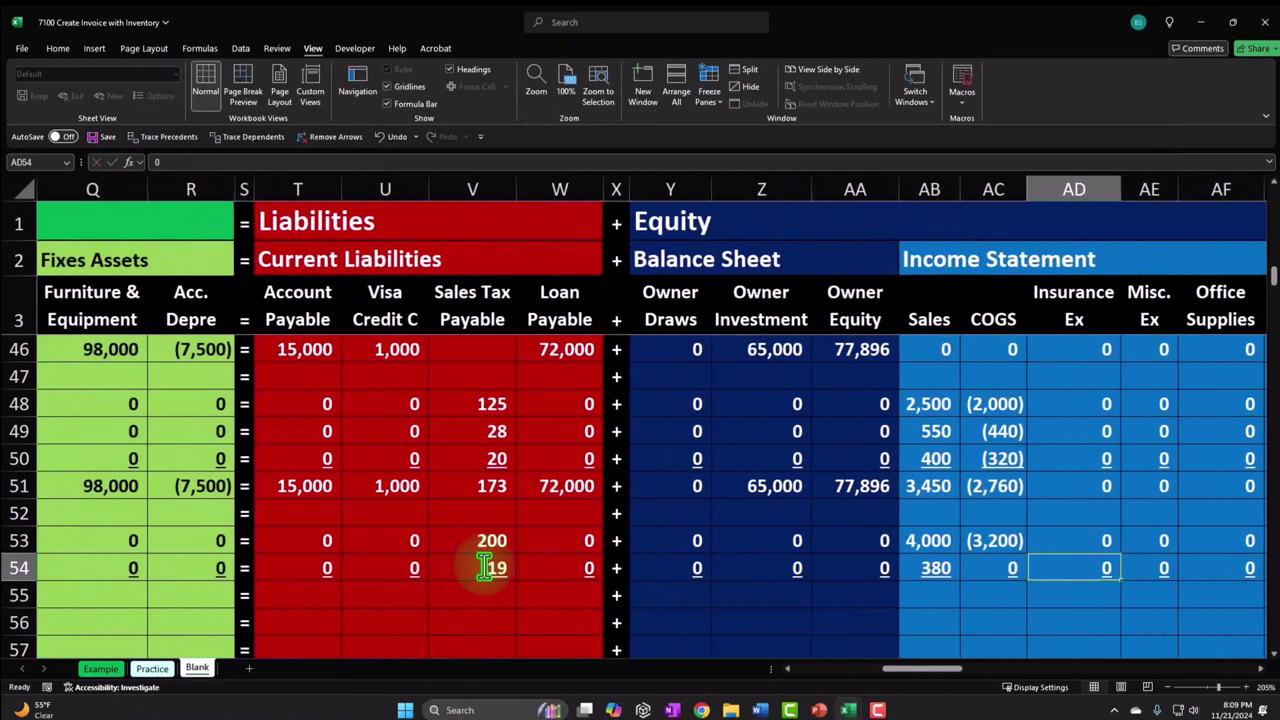
text(=)
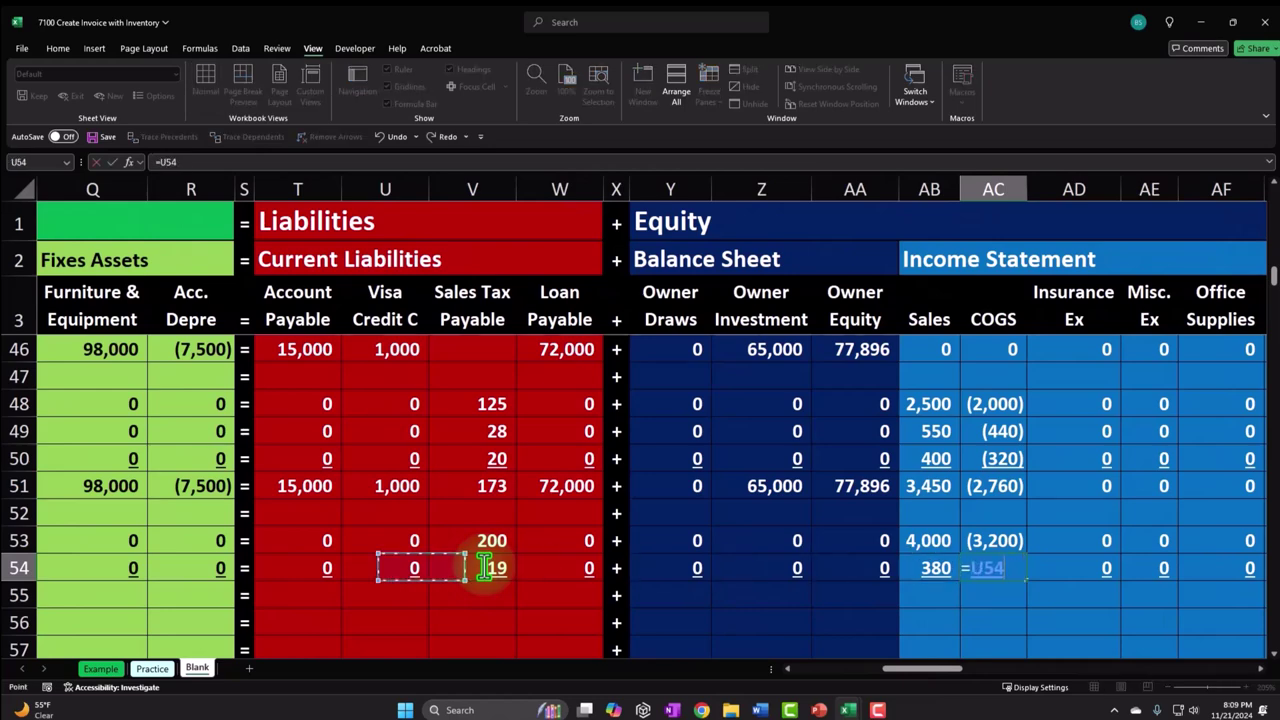
key(Left)
key(Left)
key(Left)
key(Left)
key(Left)
key(Left)
key(Left)
key(ctrl+Return)
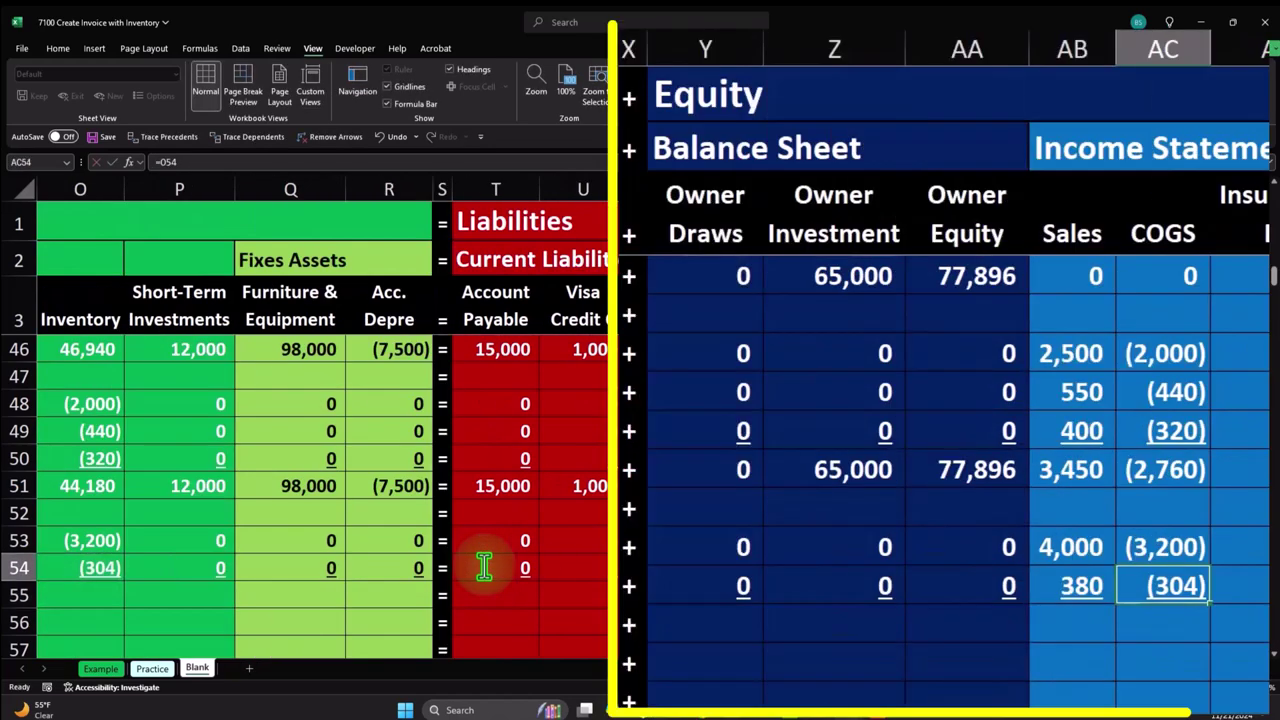
drag(1060, 586, 1135, 590)
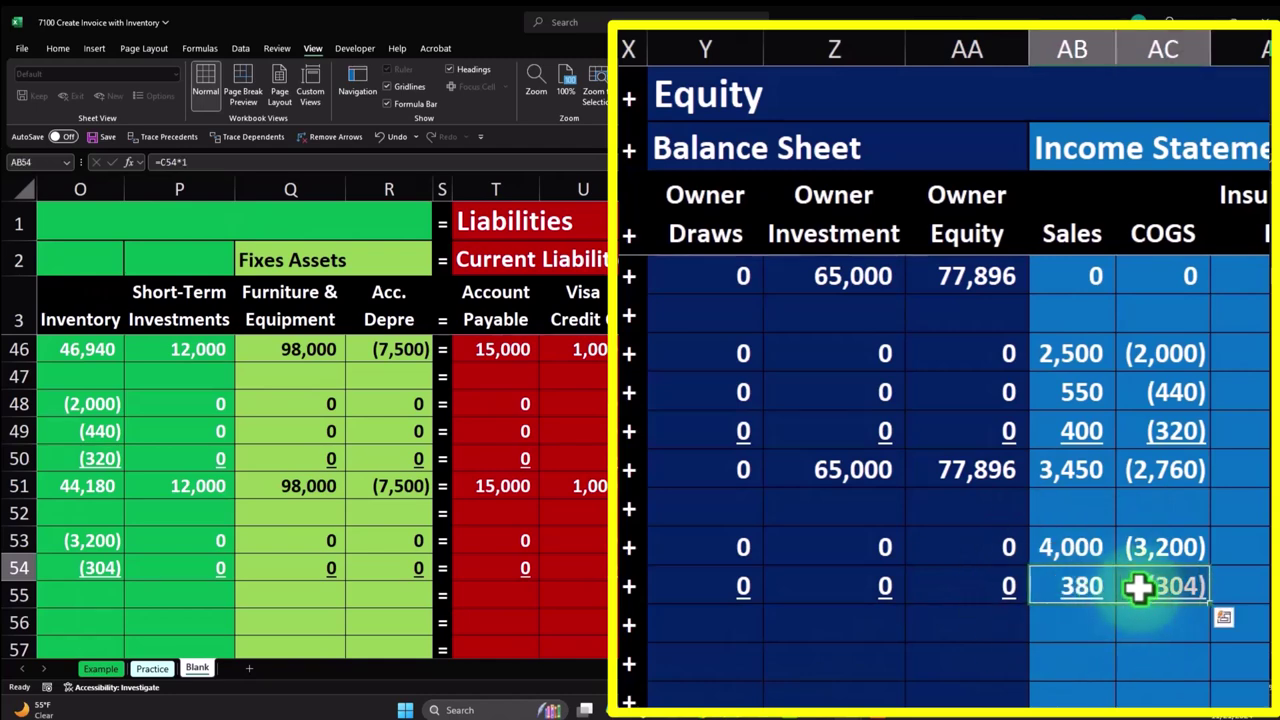
Label A55 as Balance and total the Cash column in L55 with =SUM(L51:L54)
key(ctrl+bracketleft)
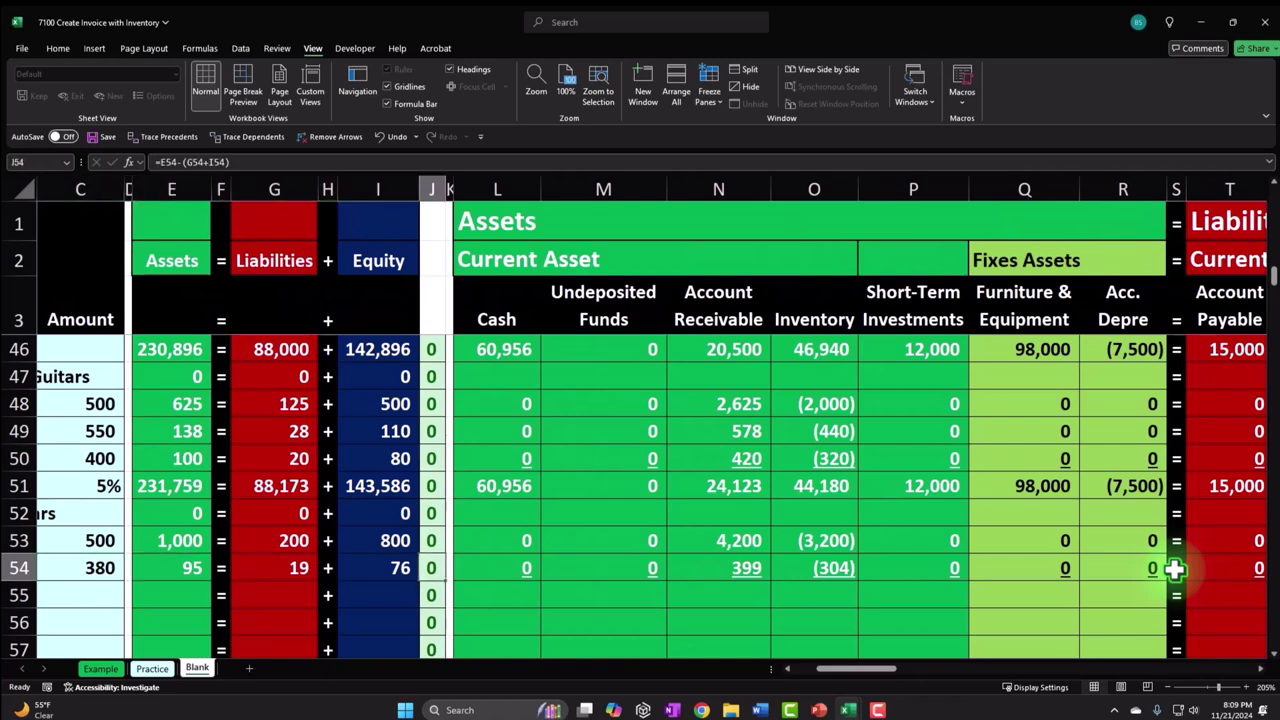
key(Home)
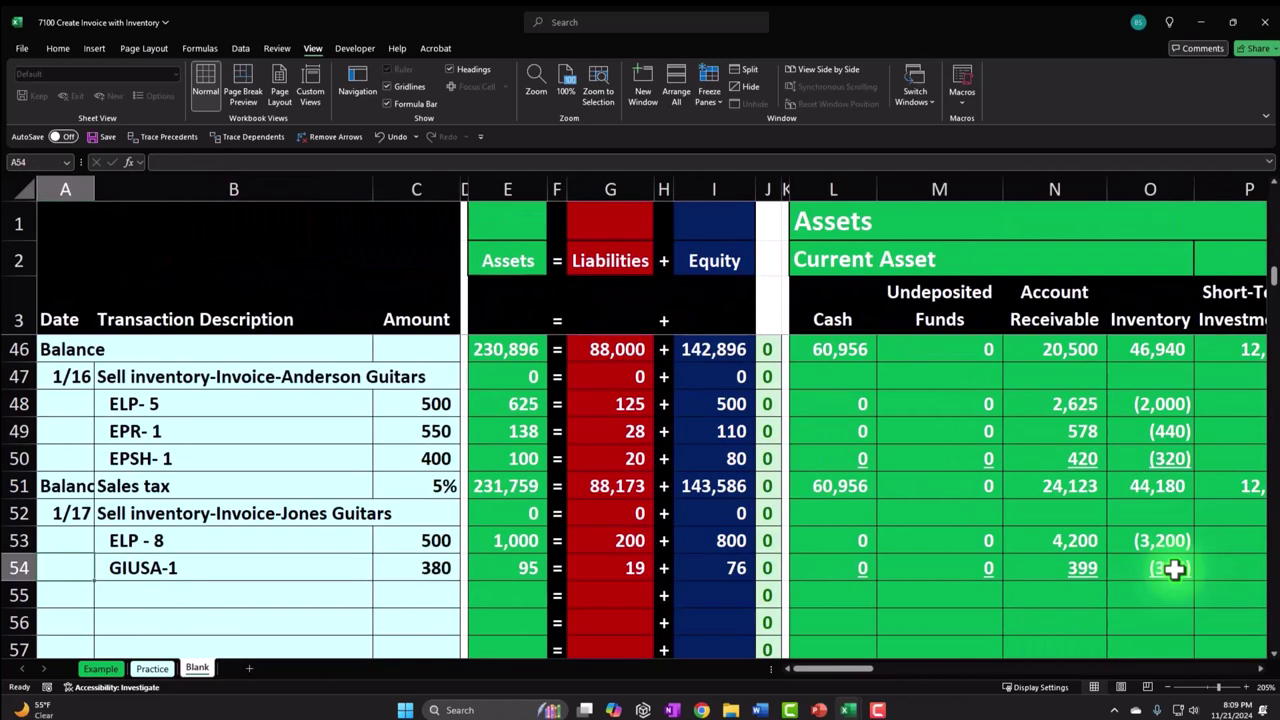
text(B)
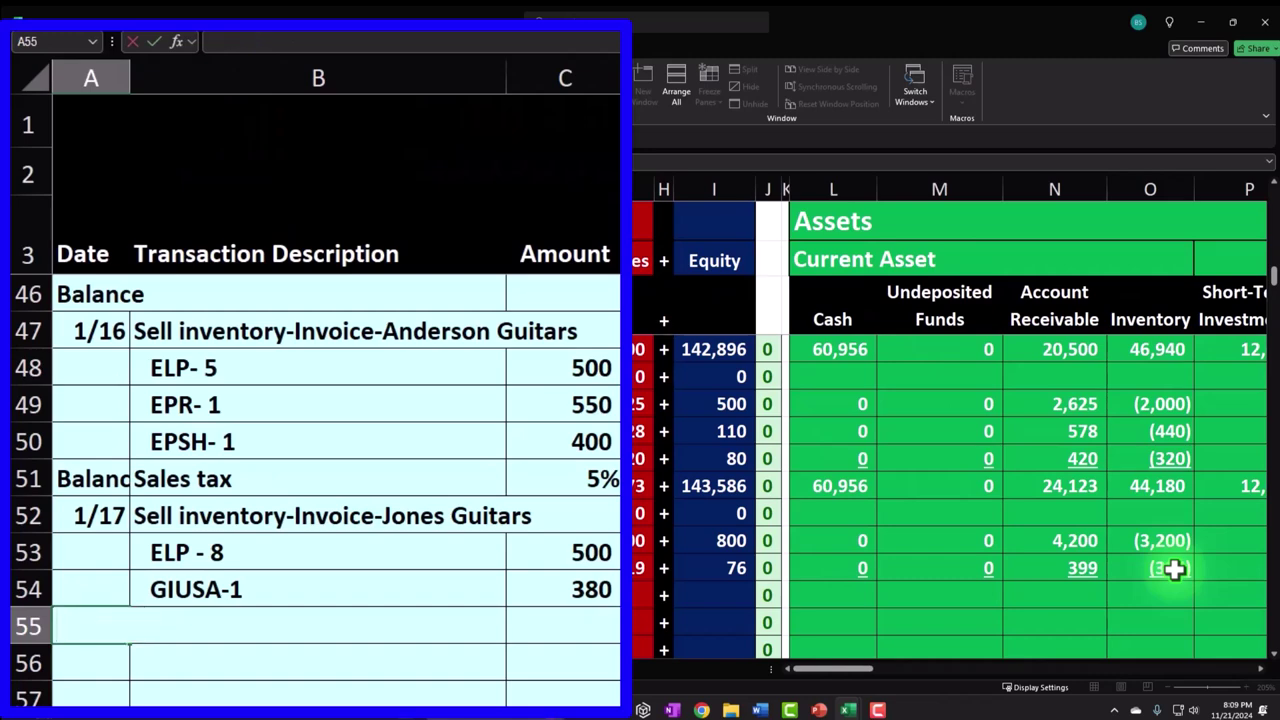
text(B)
key(Tab)
key(Tab)
key(Tab)
key(Tab)
text(=sum()
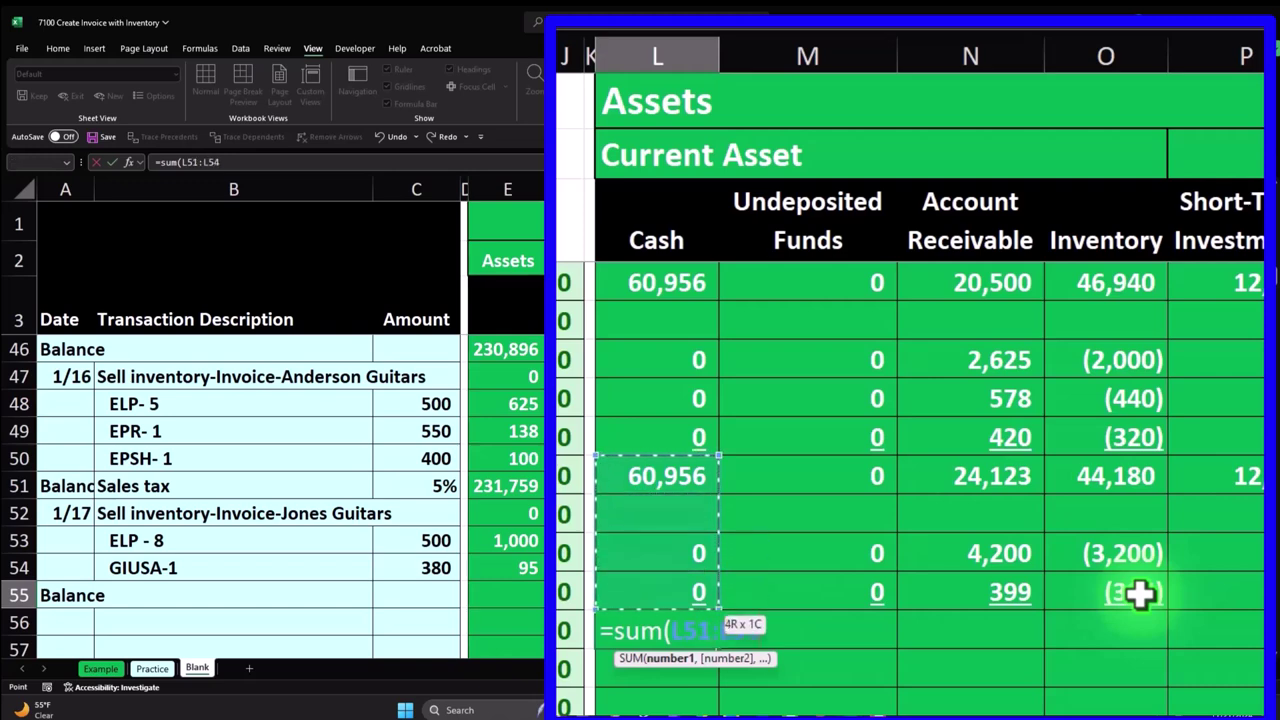
key(Return)
Copy the Cash total formula in L55 across the asset, liability and equity accounts in row 55, through Utilities in AI55, pasting formulas only
click(665, 625)
key(ctrl+c)
drag(797, 634, 794, 591)
right_click(757, 594)
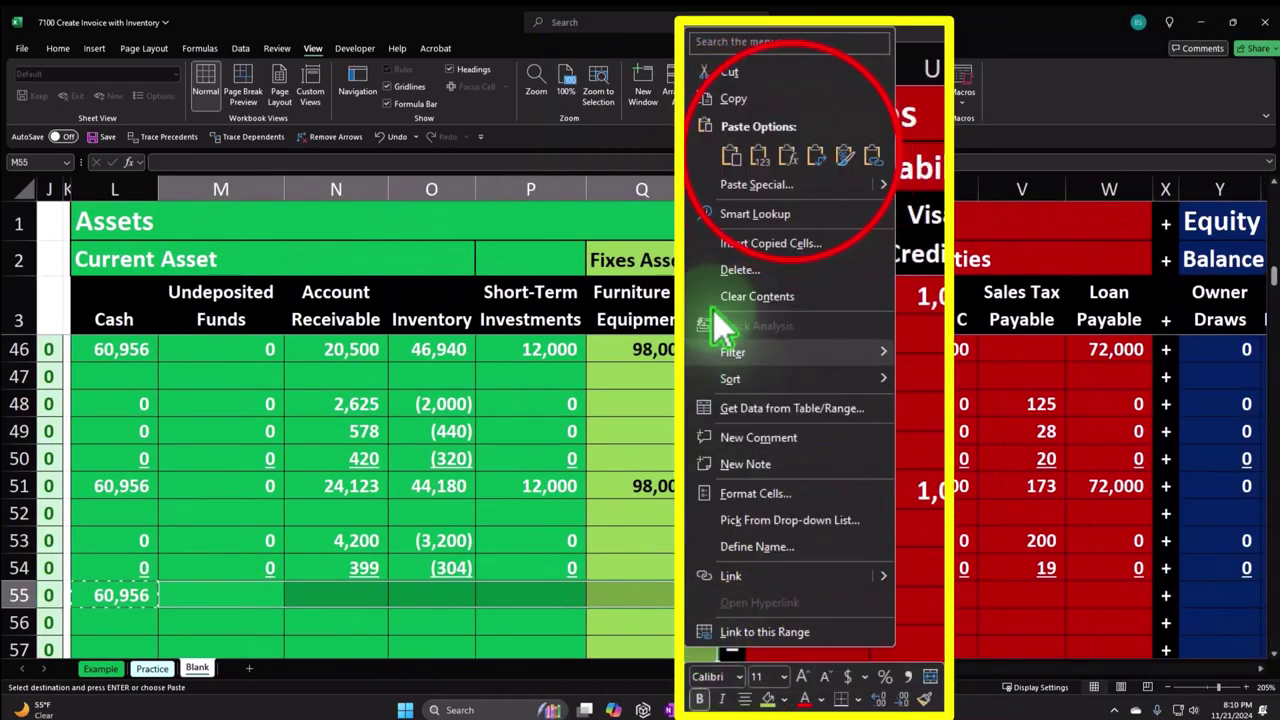
click(788, 157)
right_click(1104, 596)
click(1156, 256)
drag(1210, 595, 1020, 594)
right_click(1020, 594)
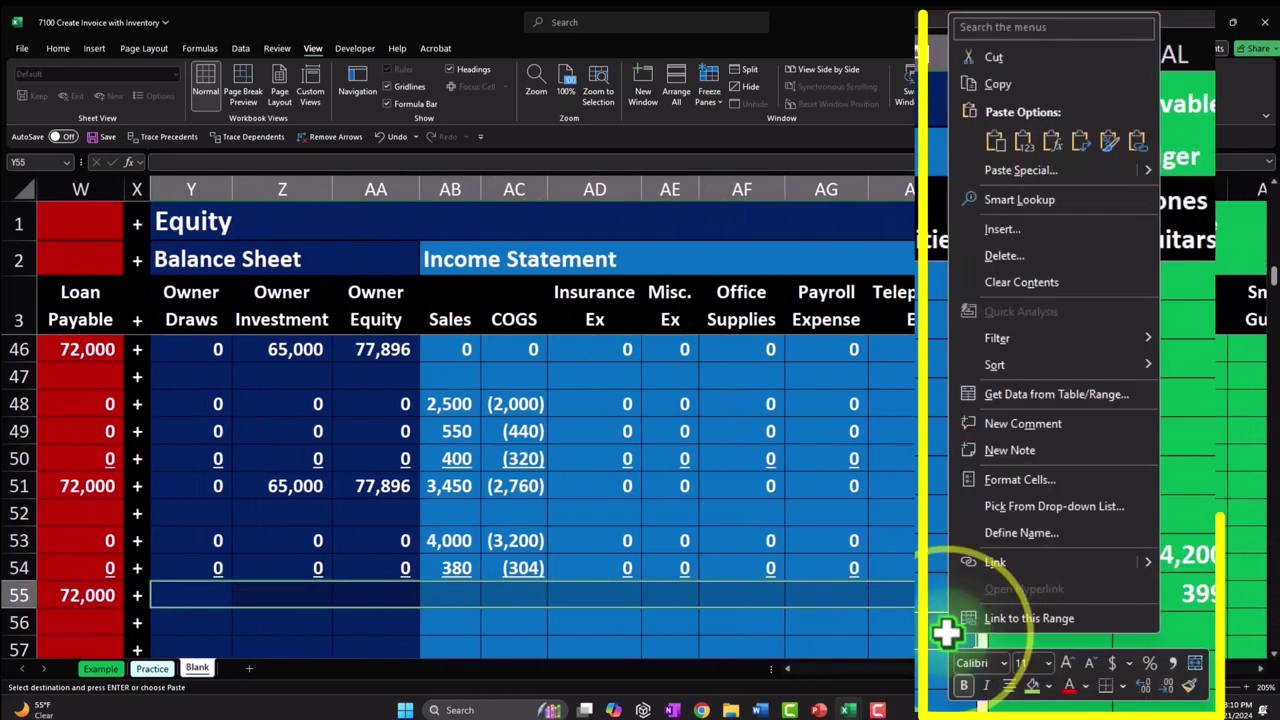
click(1052, 140)
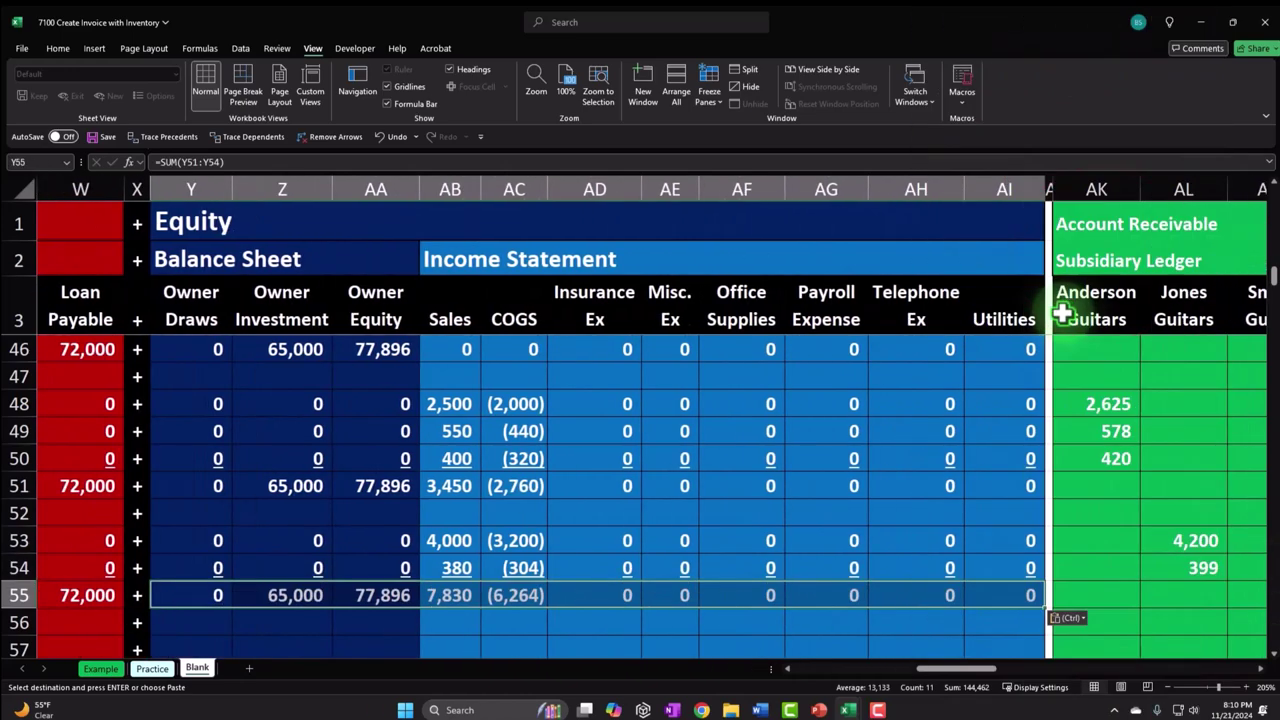
Extend the Assets, Liabilities and Equity total formulas from row 54 down into Balance row 55
key(Left)
key(Left)
key(Left)
key(Left)
key(Left)
key(Left)
key(Left)
key(Left)
key(Left)
key(Left)
key(Left)
key(Left)
key(Left)
key(Left)
key(Left)
key(Left)
key(Left)
key(Left)
key(Left)
key(Left)
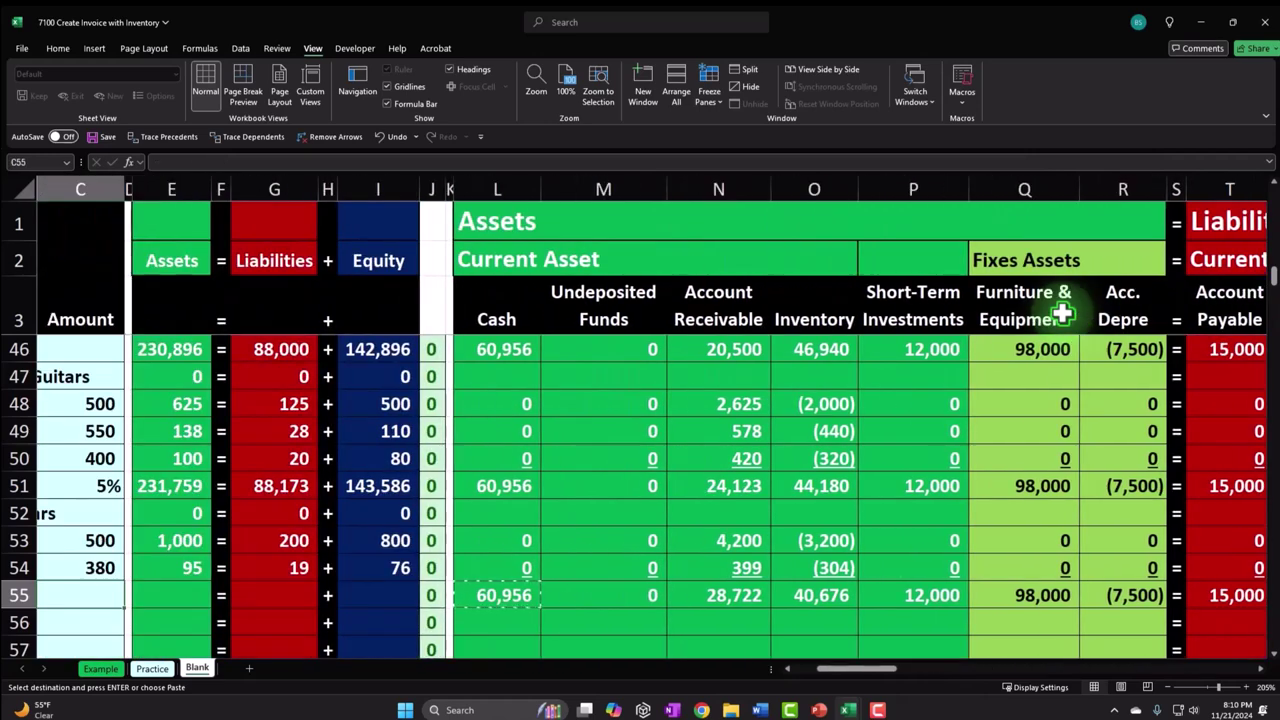
key(Left)
key(Right)
key(Right)
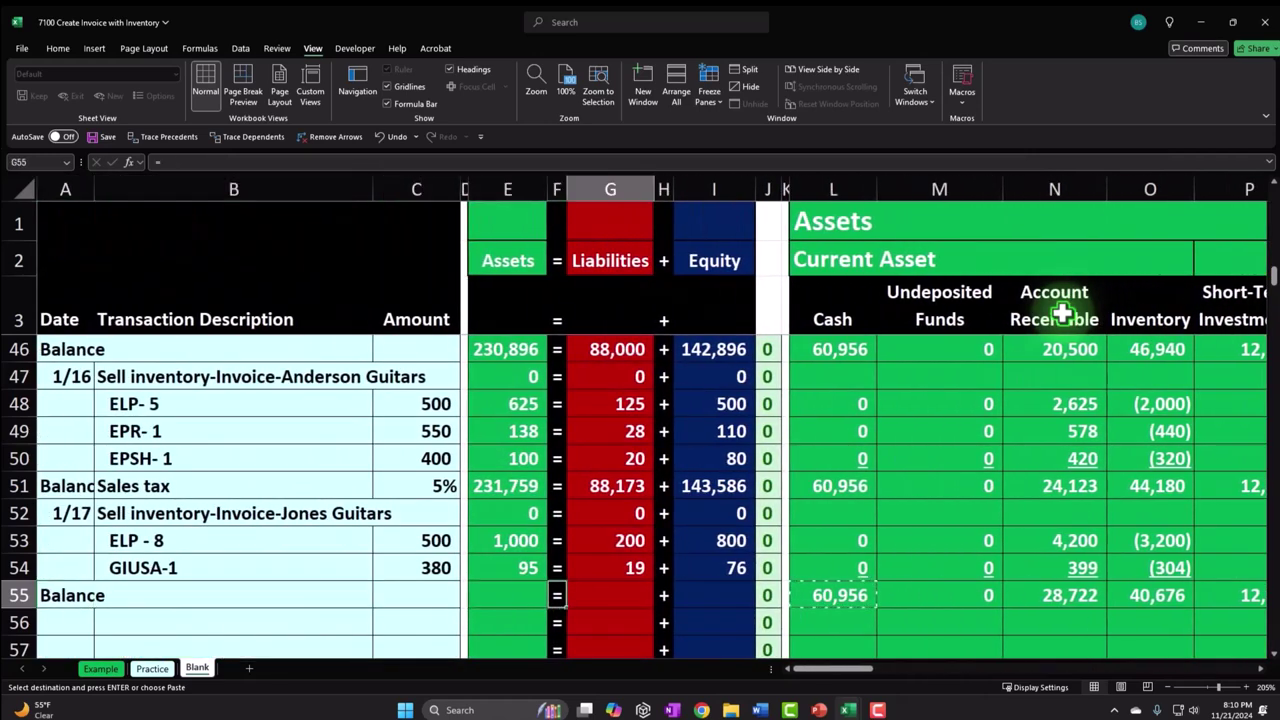
key(Right)
key(Right)
key(Right)
key(Right)
key(Right)
key(Right)
key(Right)
key(Right)
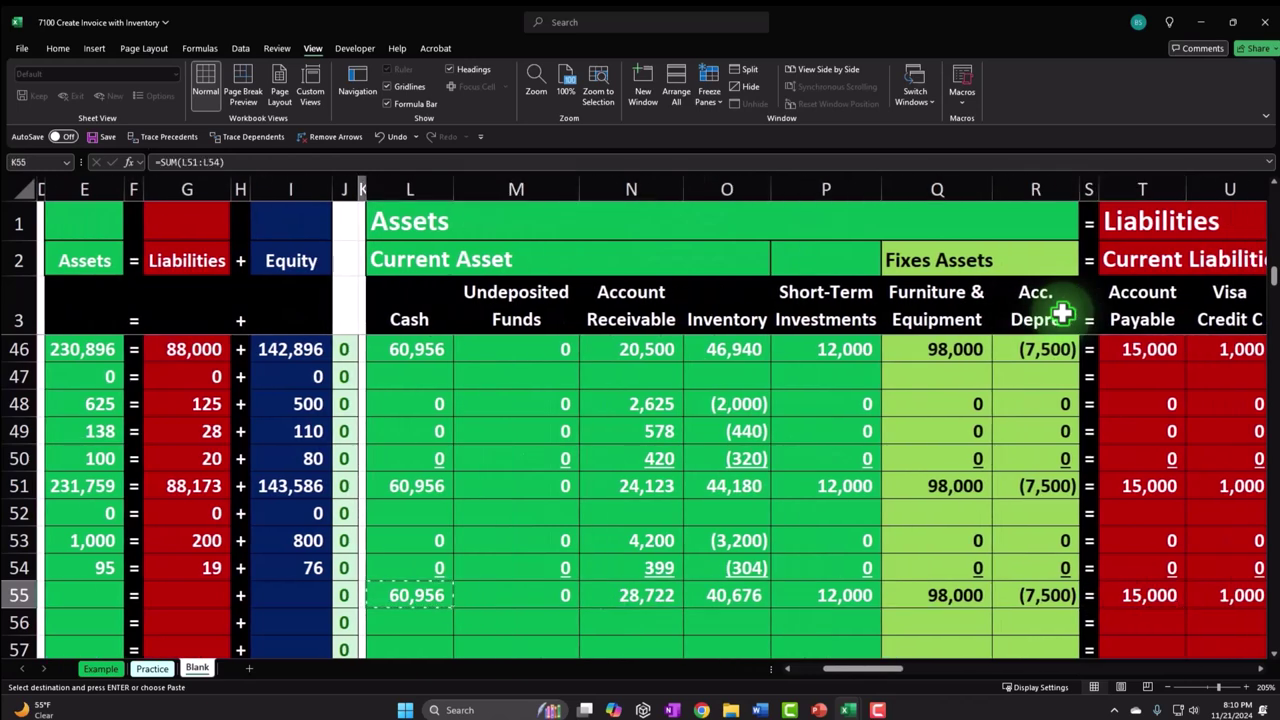
key(Home)
click(535, 570)
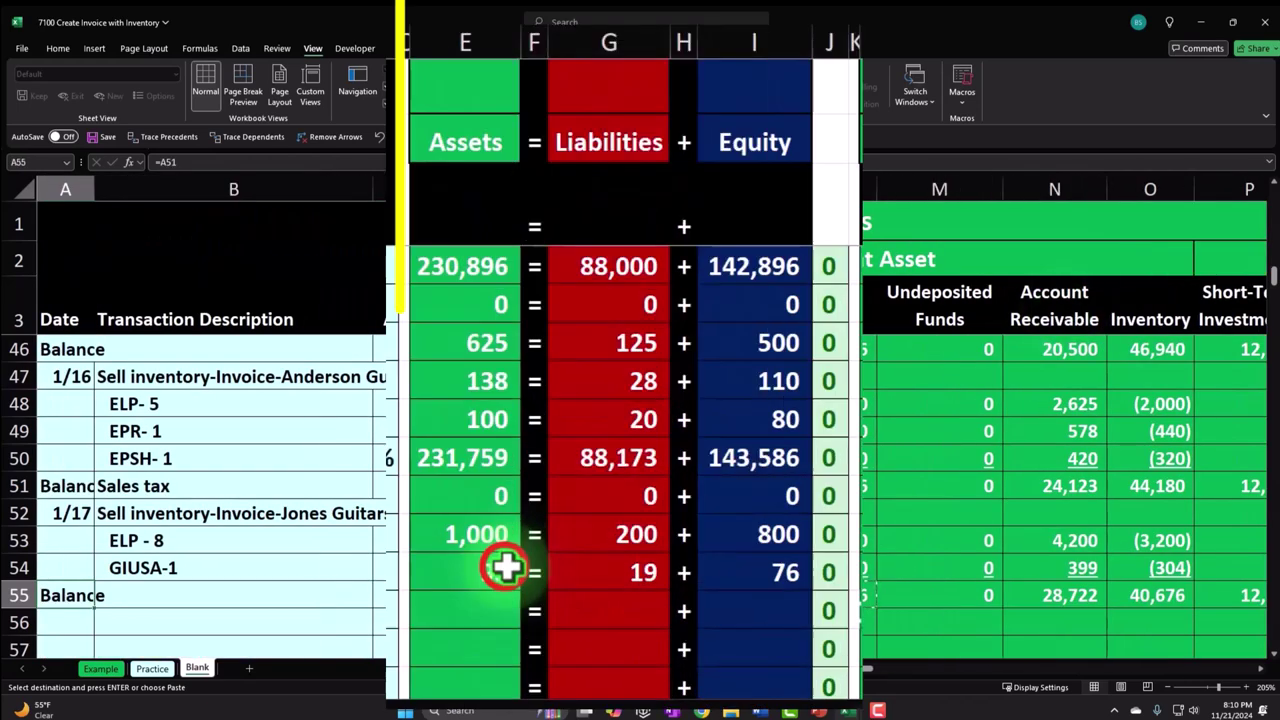
click(525, 597)
key(Return)
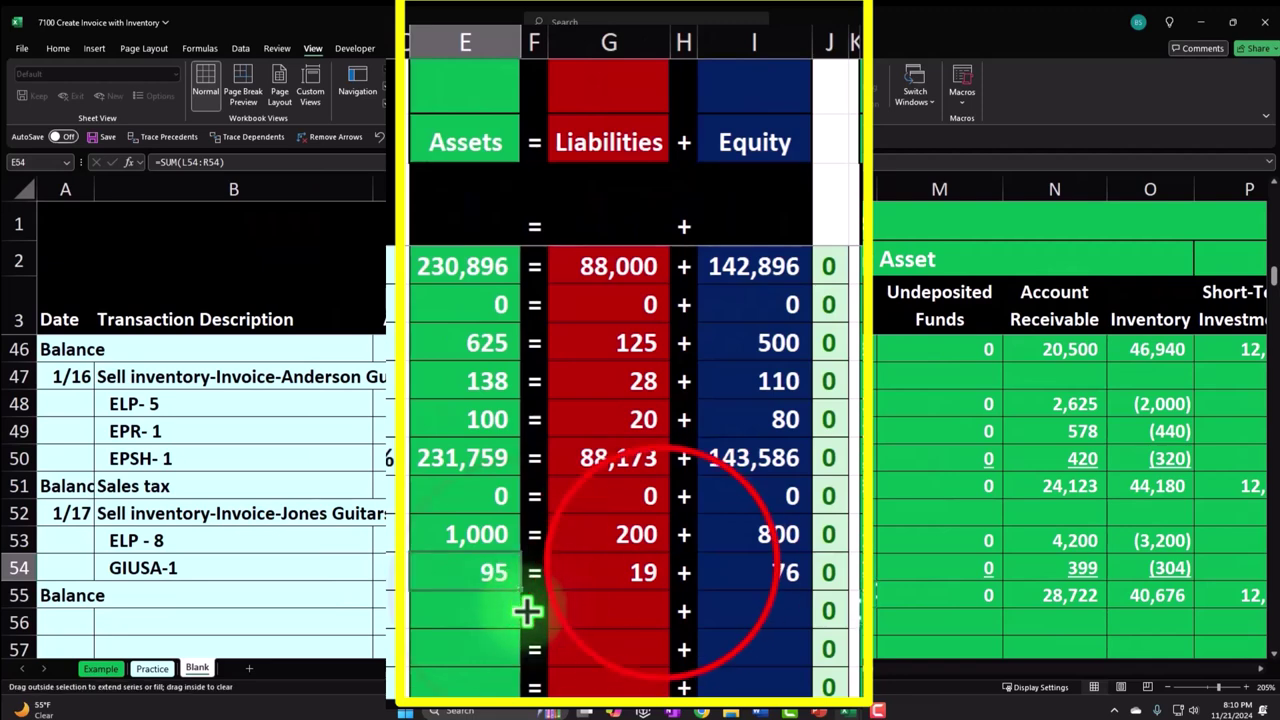
click(650, 570)
drag(665, 589, 666, 609)
click(758, 578)
drag(811, 591, 805, 620)
Underline the Assets, Liabilities and Equity totals above the balance rows, in cells E54, G54, I54 and E50, G50, I50
click(514, 571)
ctrl+click(620, 571)
ctrl+click(737, 571)
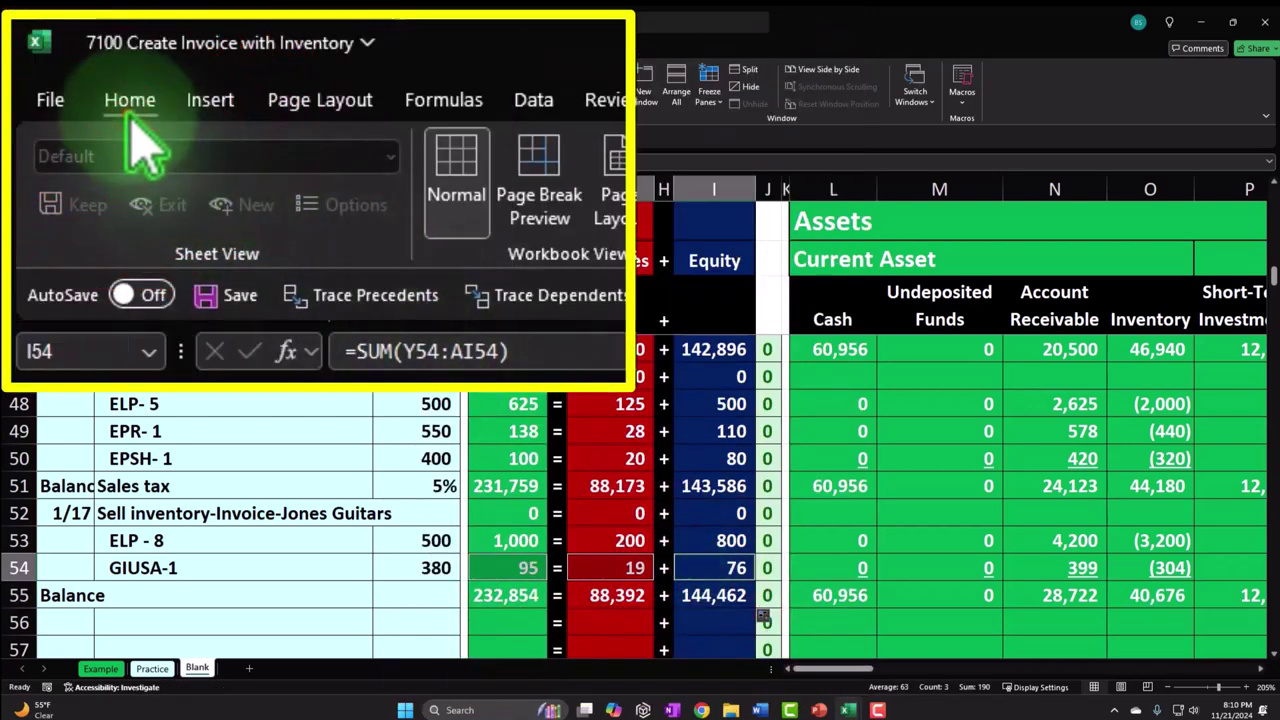
click(58, 48)
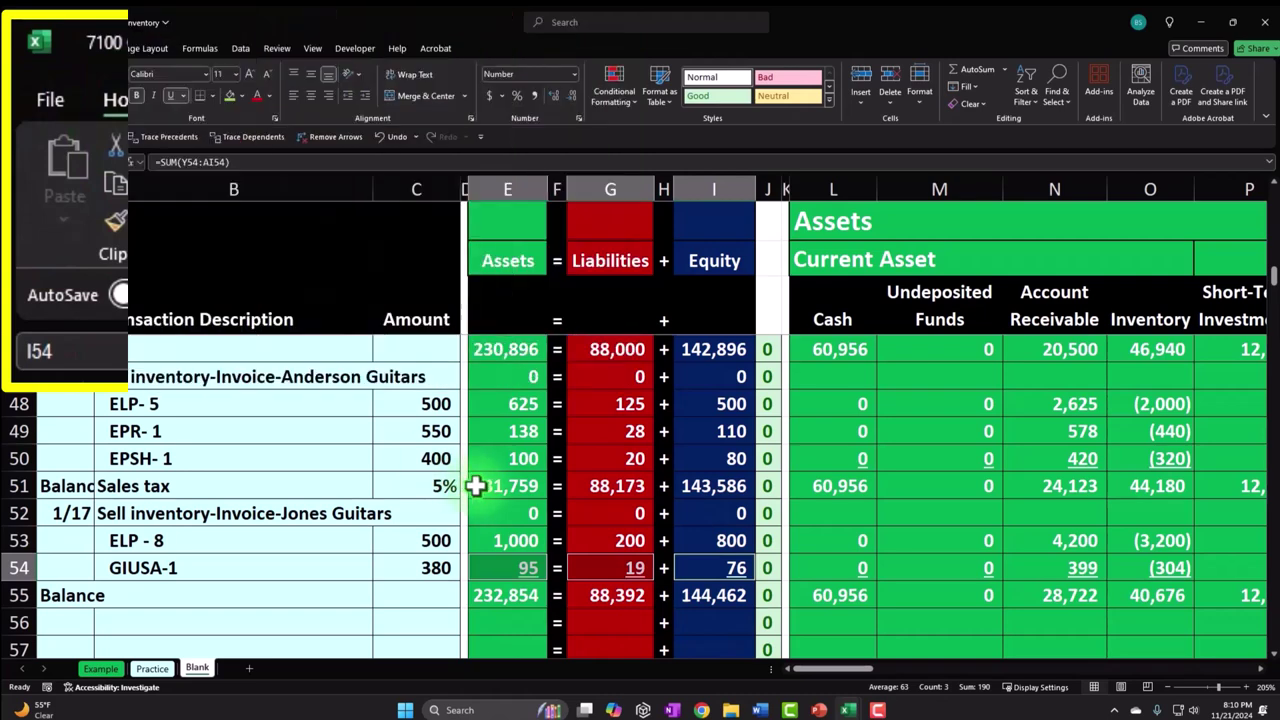
click(466, 430)
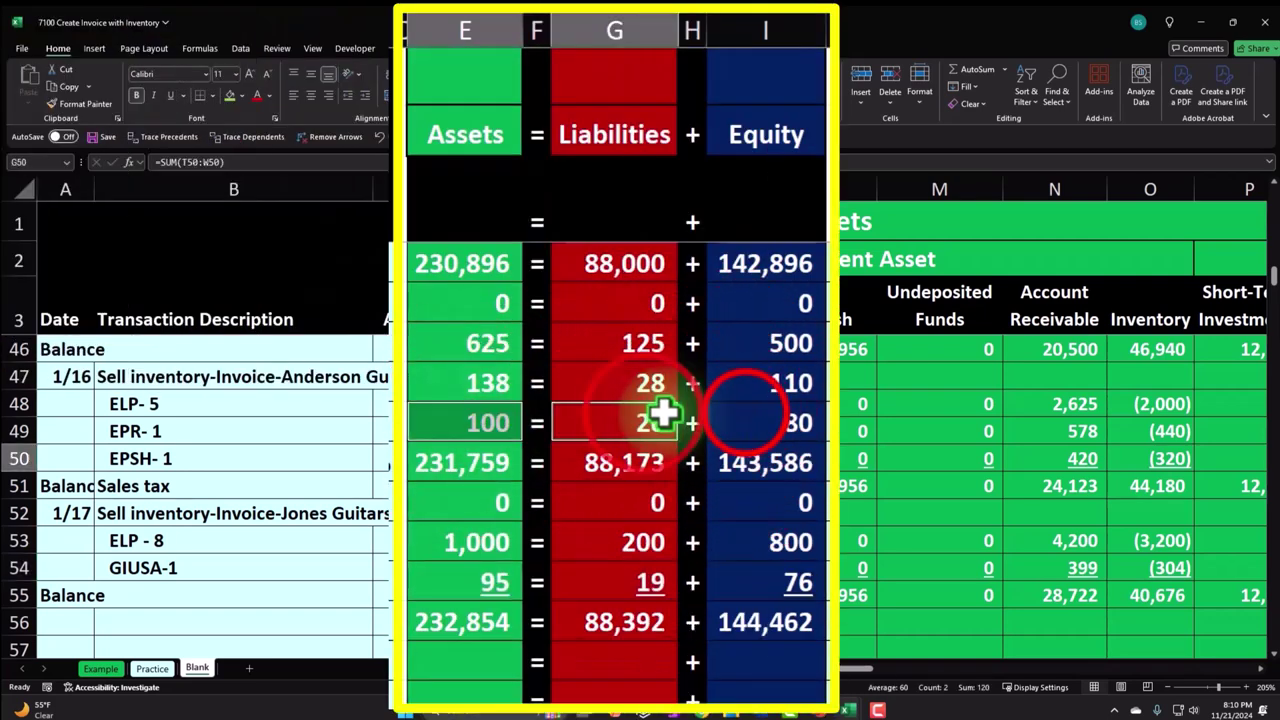
ctrl+click(612, 458)
ctrl+click(714, 458)
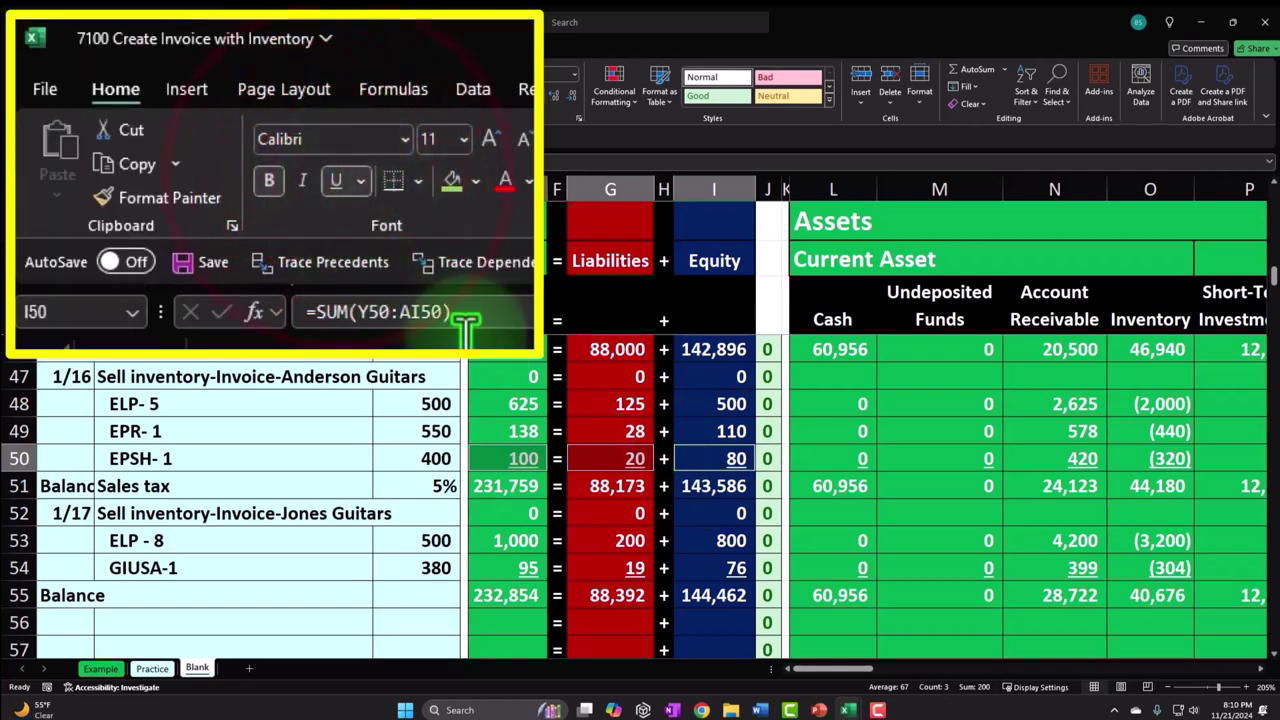
Unfreeze the worksheet's header panes
click(952, 590)
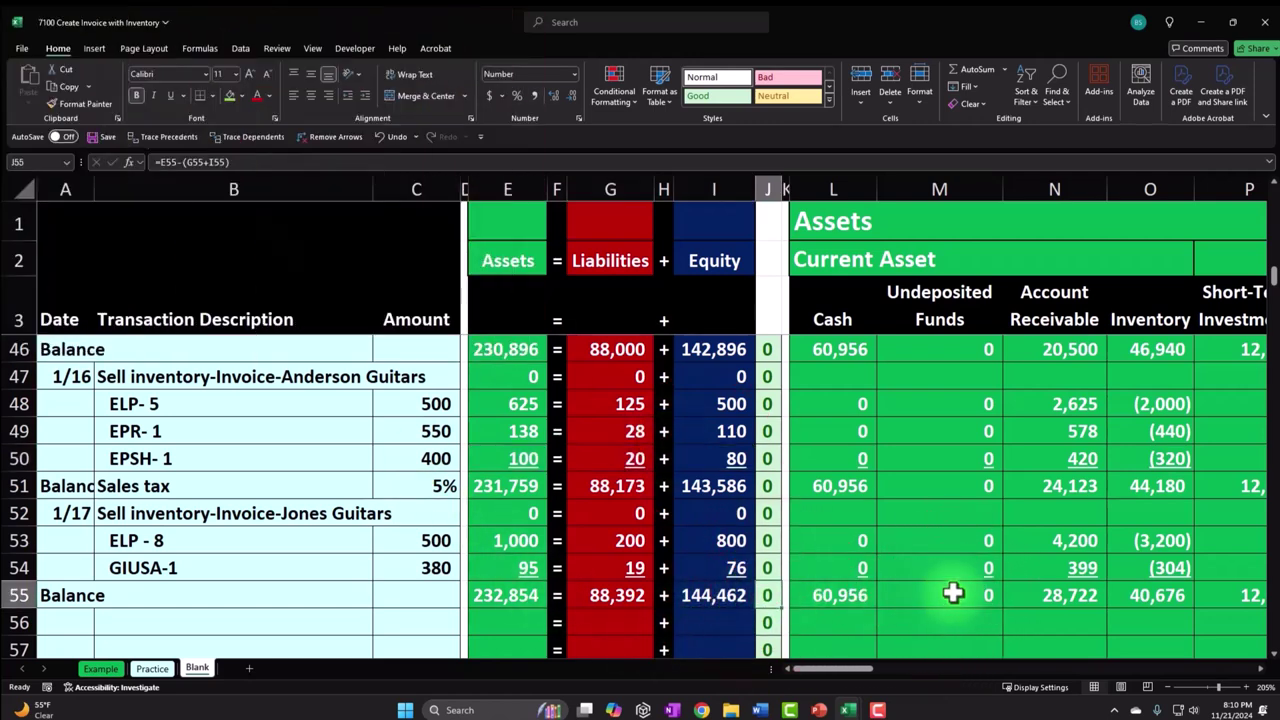
key(Right)
key(Right)
key(Right)
key(Right)
key(Right)
key(Right)
key(Right)
key(Right)
key(Right)
key(Right)
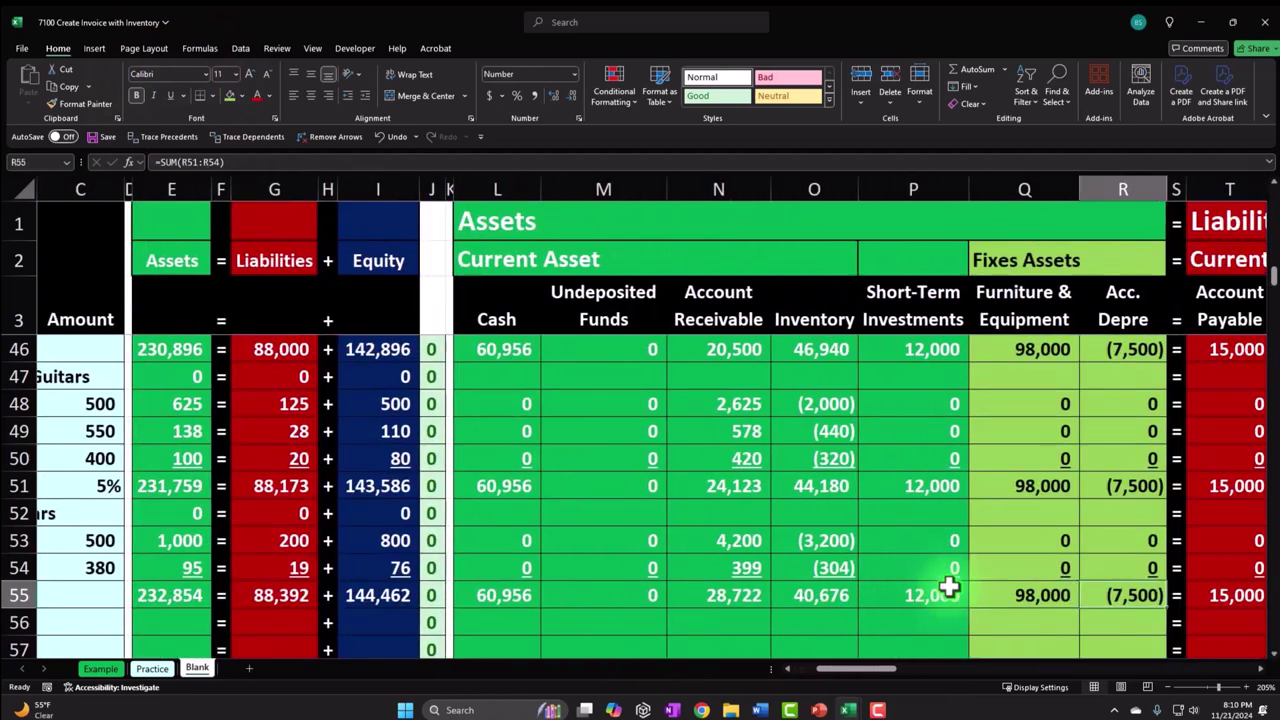
key(Right)
key(Right)
key(Right)
key(Right)
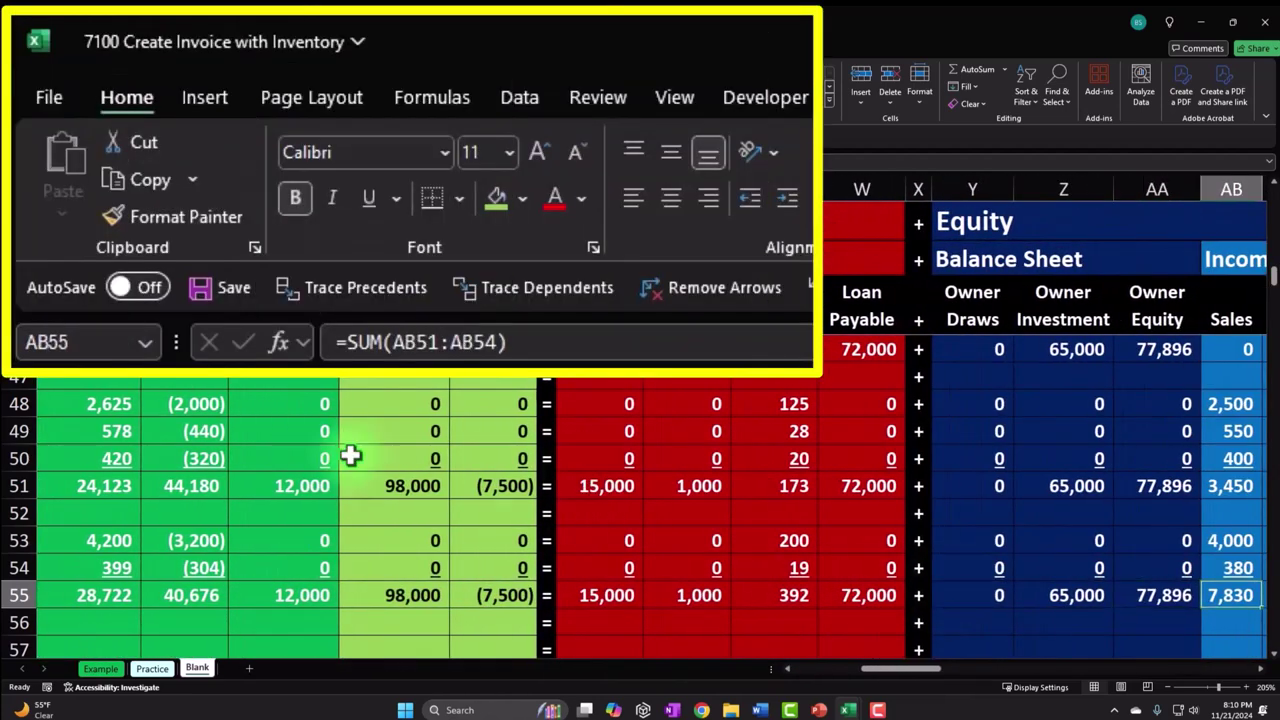
click(205, 97)
click(674, 97)
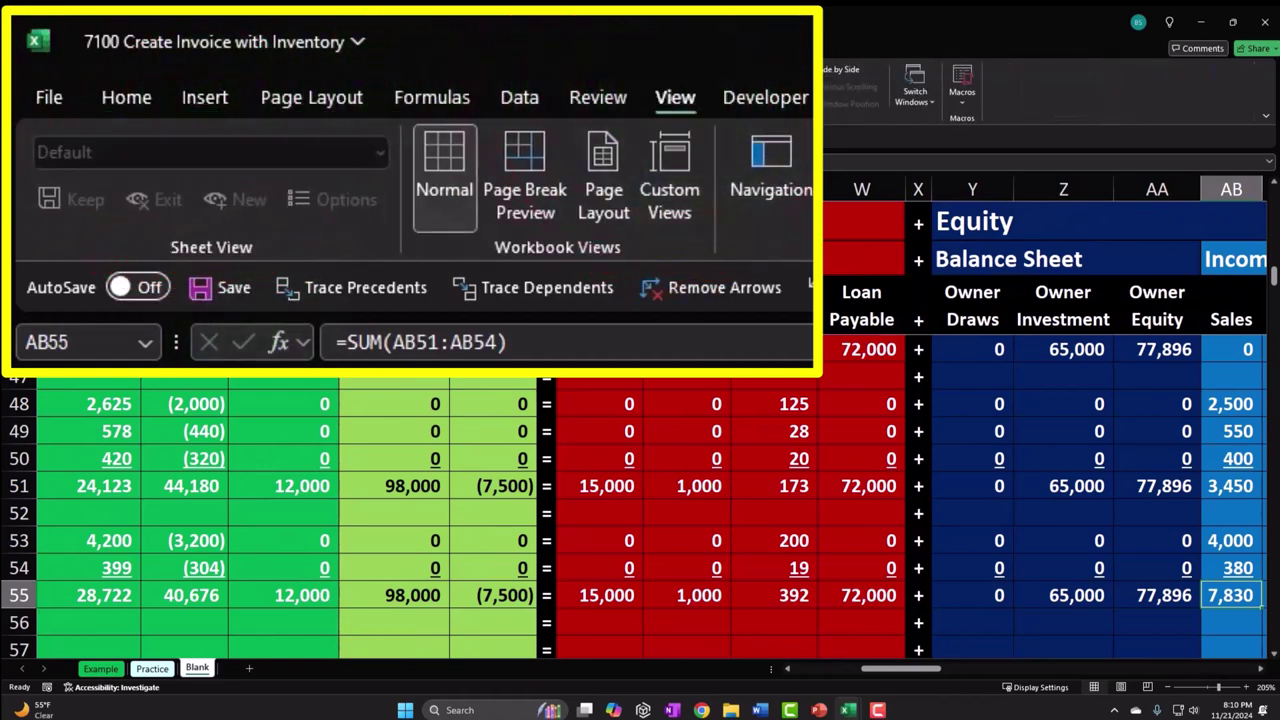
click(778, 218)
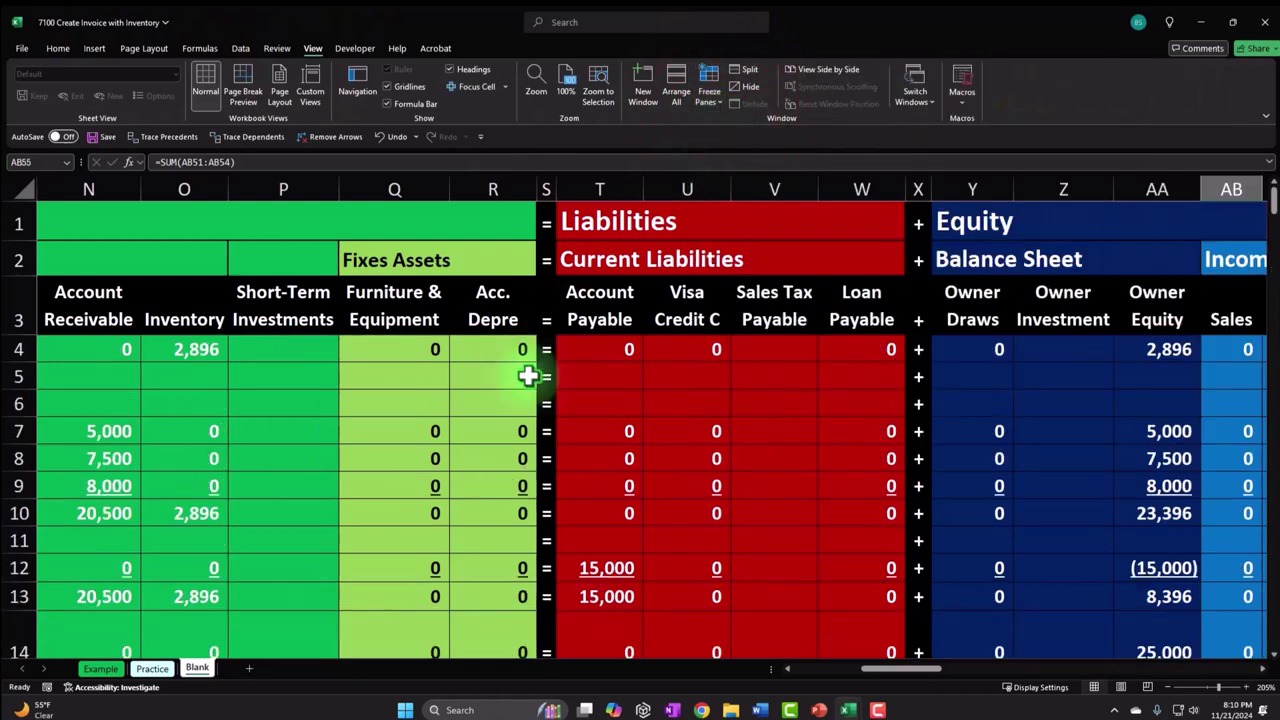
Split the window at cell P55, just beyond the Inventory balance in O55
scroll(410, 475, down, 9)
scroll(405, 480, down, 6)
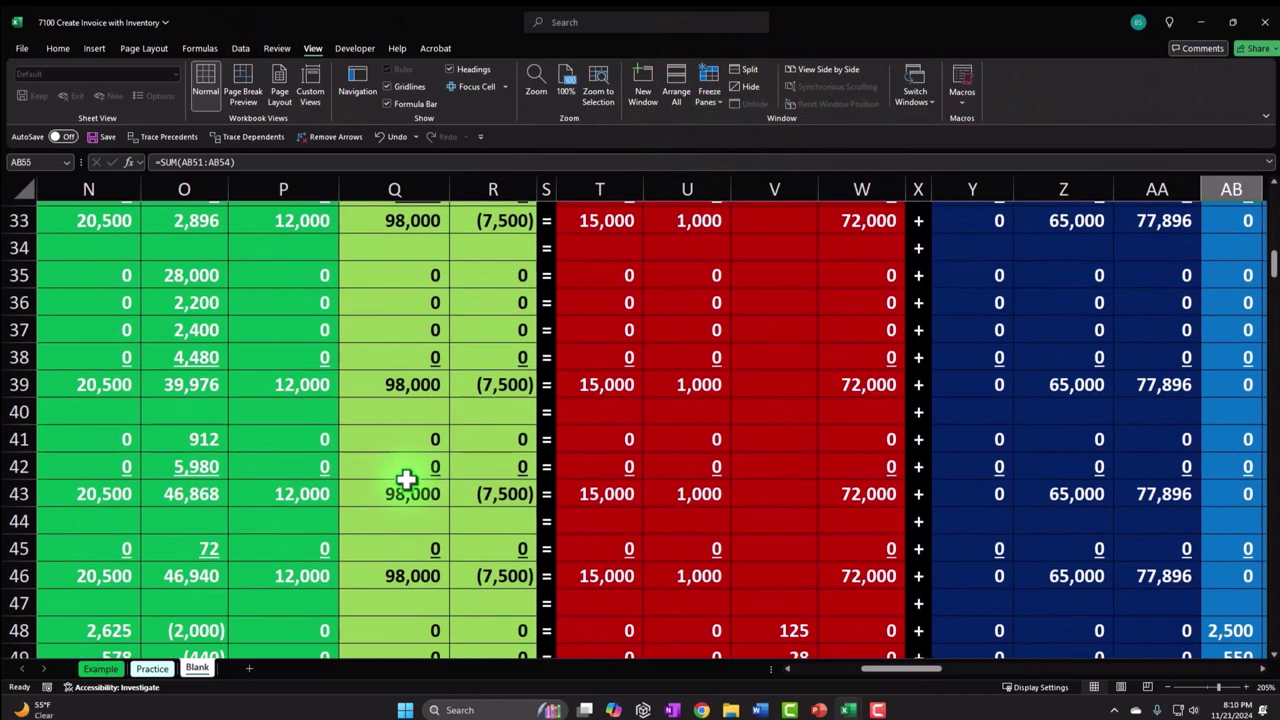
scroll(375, 500, up, 1)
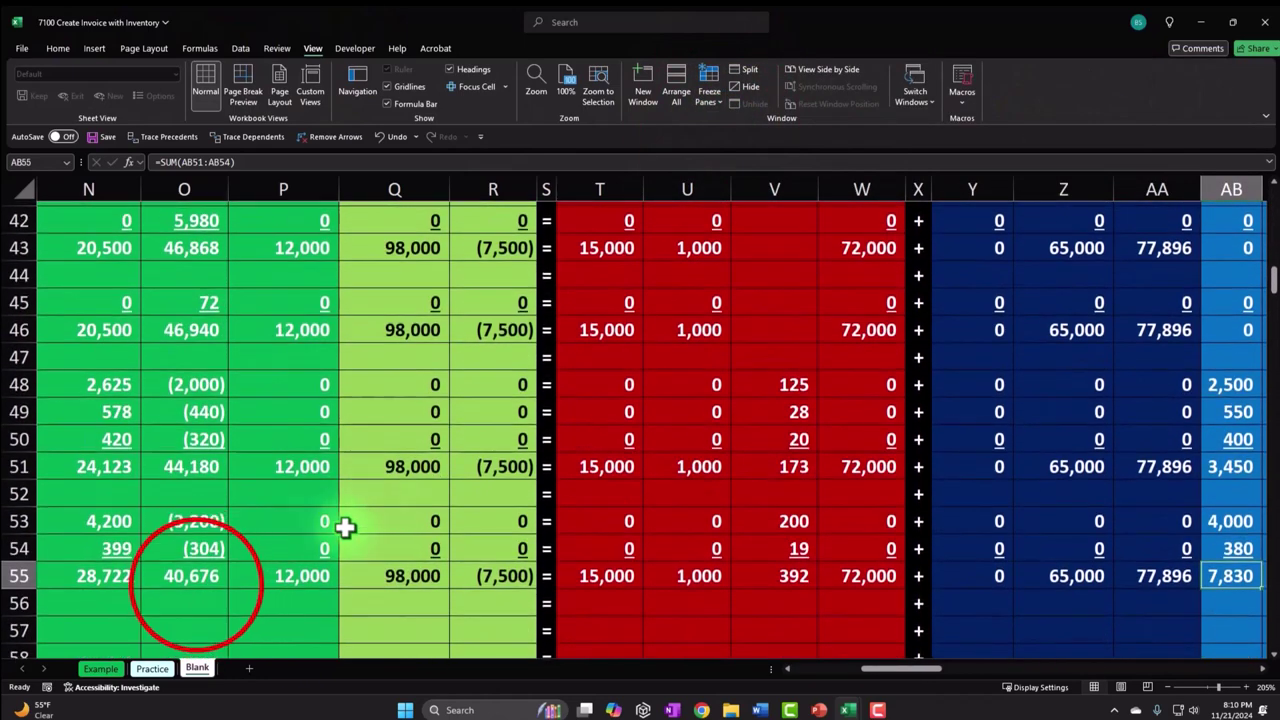
click(194, 580)
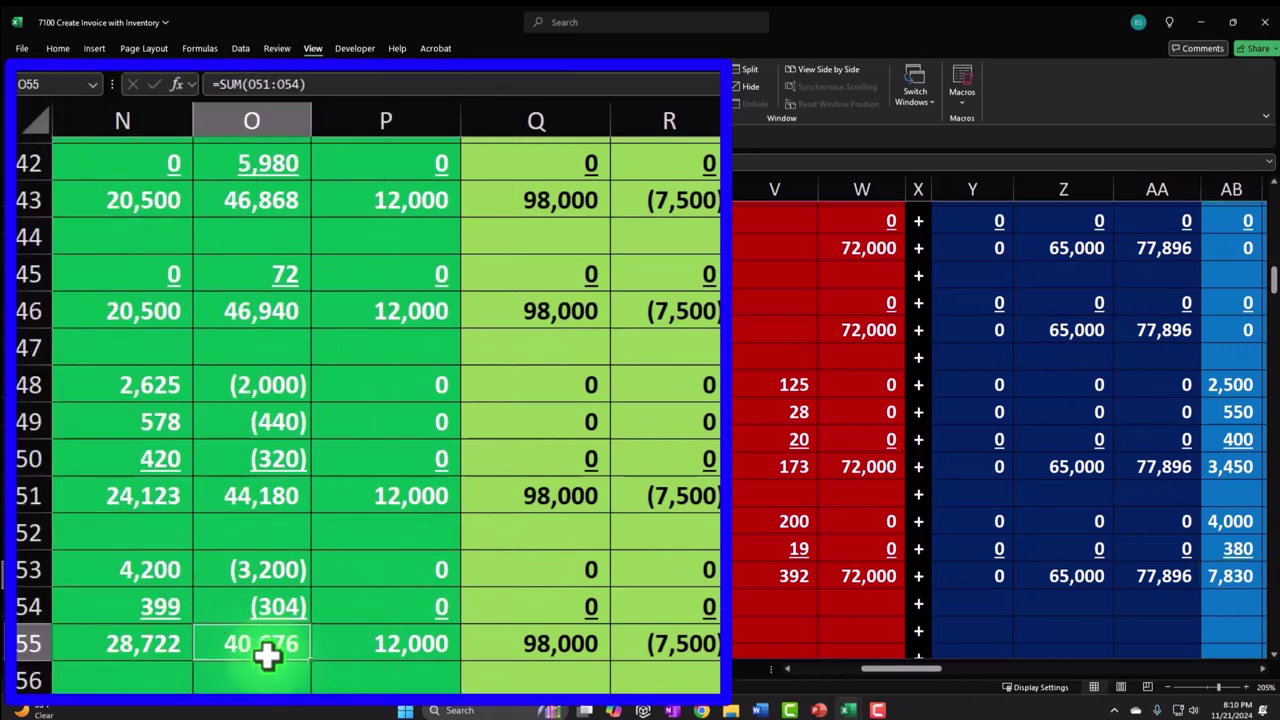
click(337, 638)
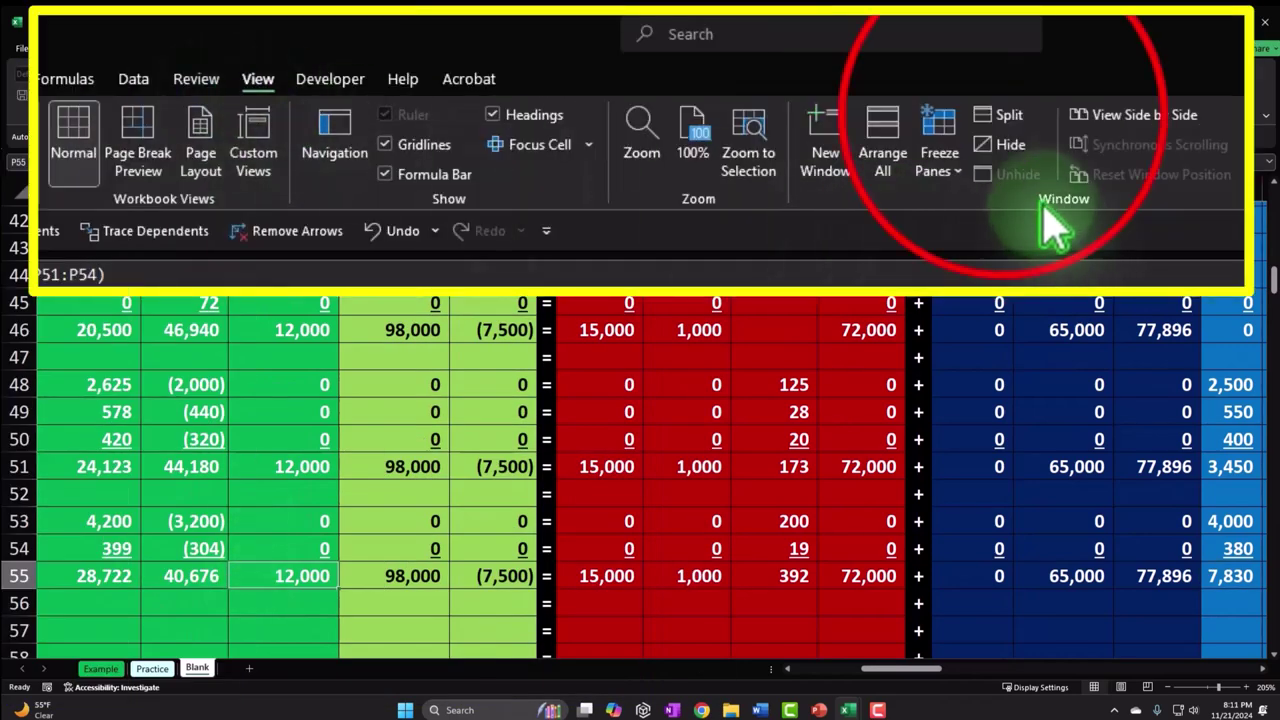
click(1005, 117)
Update the check formula in AT1 above the ELP subsidiary ledger to compare against the new Inventory balance, =AS1-O55
click(690, 370)
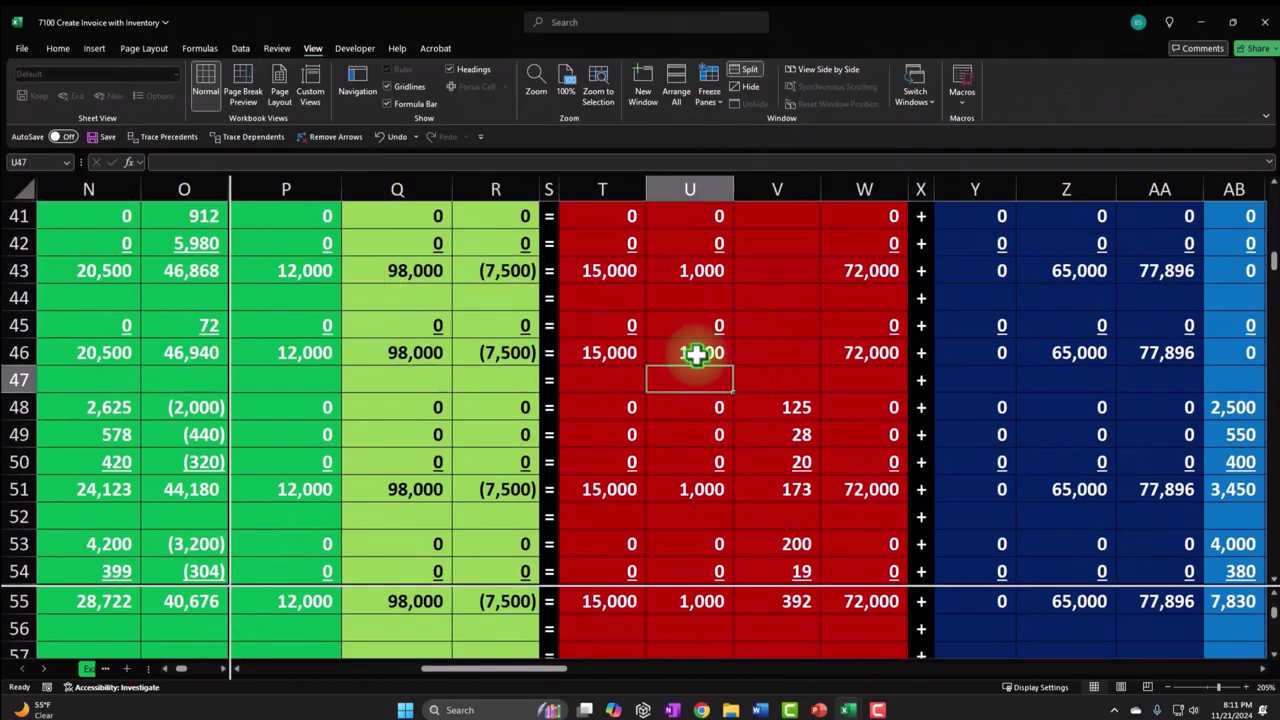
scroll(697, 355, up, 13)
click(742, 303)
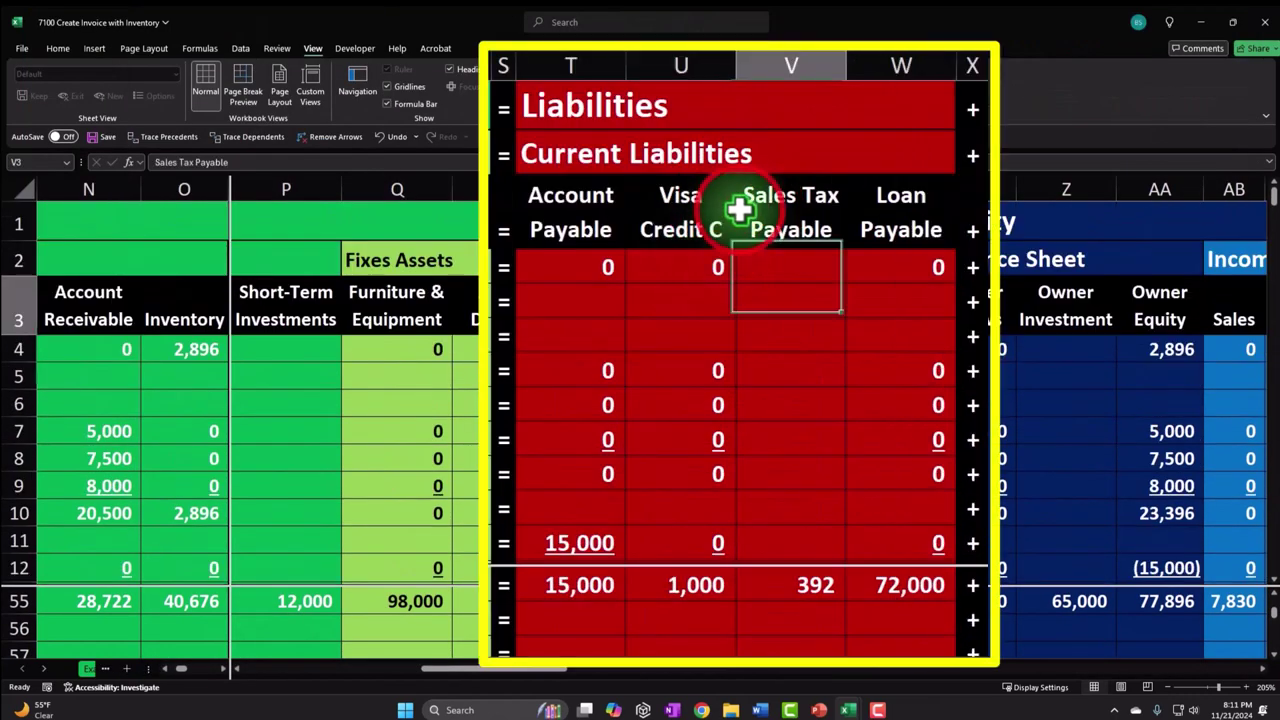
key(Right)
key(Right)
key(Right)
key(Right)
key(Right)
key(Right)
key(Right)
key(Right)
key(Right)
key(Right)
key(Right)
key(Right)
key(Right)
key(Right)
key(Right)
key(Right)
key(Right)
key(Right)
key(Right)
key(Right)
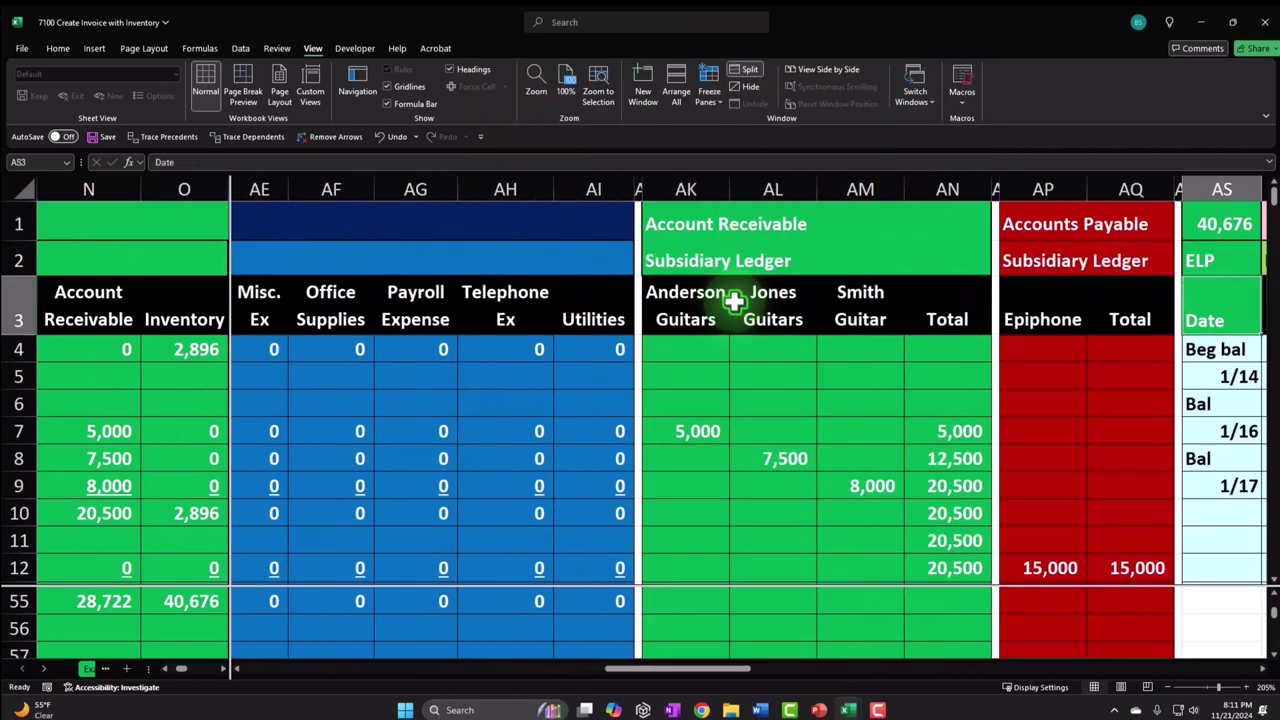
key(Right)
key(Right)
key(Right)
key(Right)
key(Right)
key(Right)
key(Right)
key(Right)
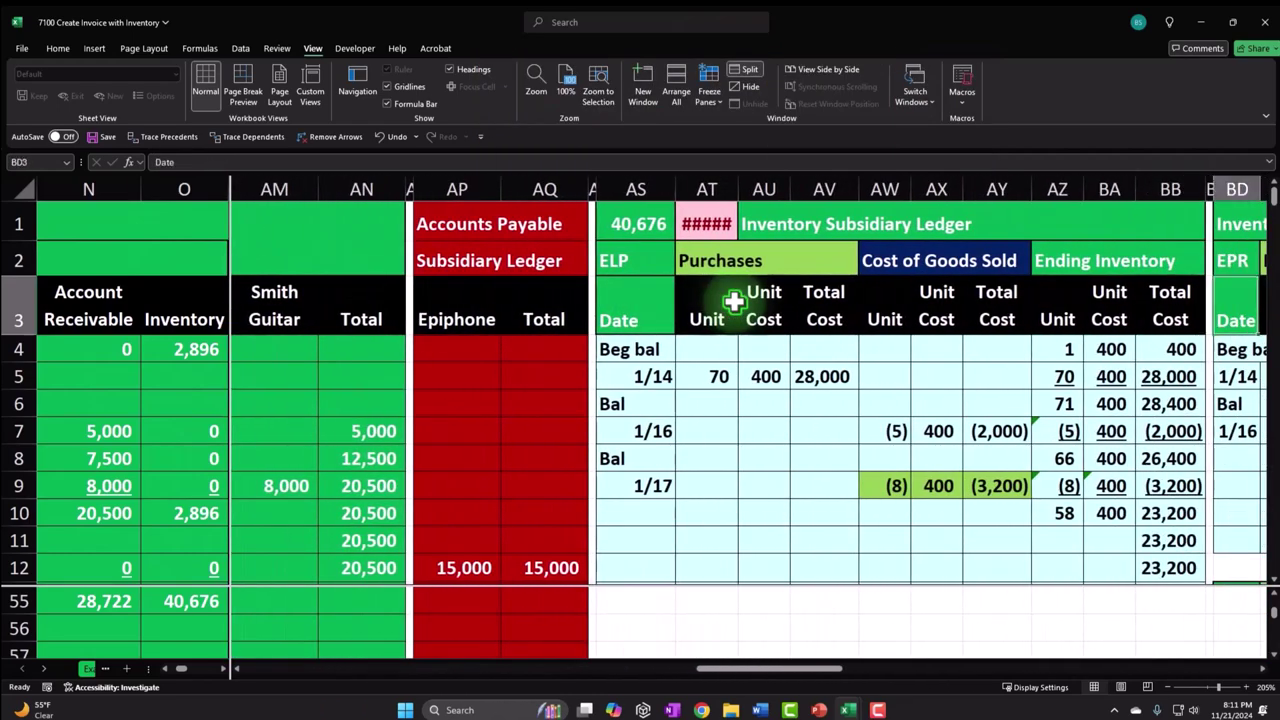
key(Right)
key(Left)
key(Left)
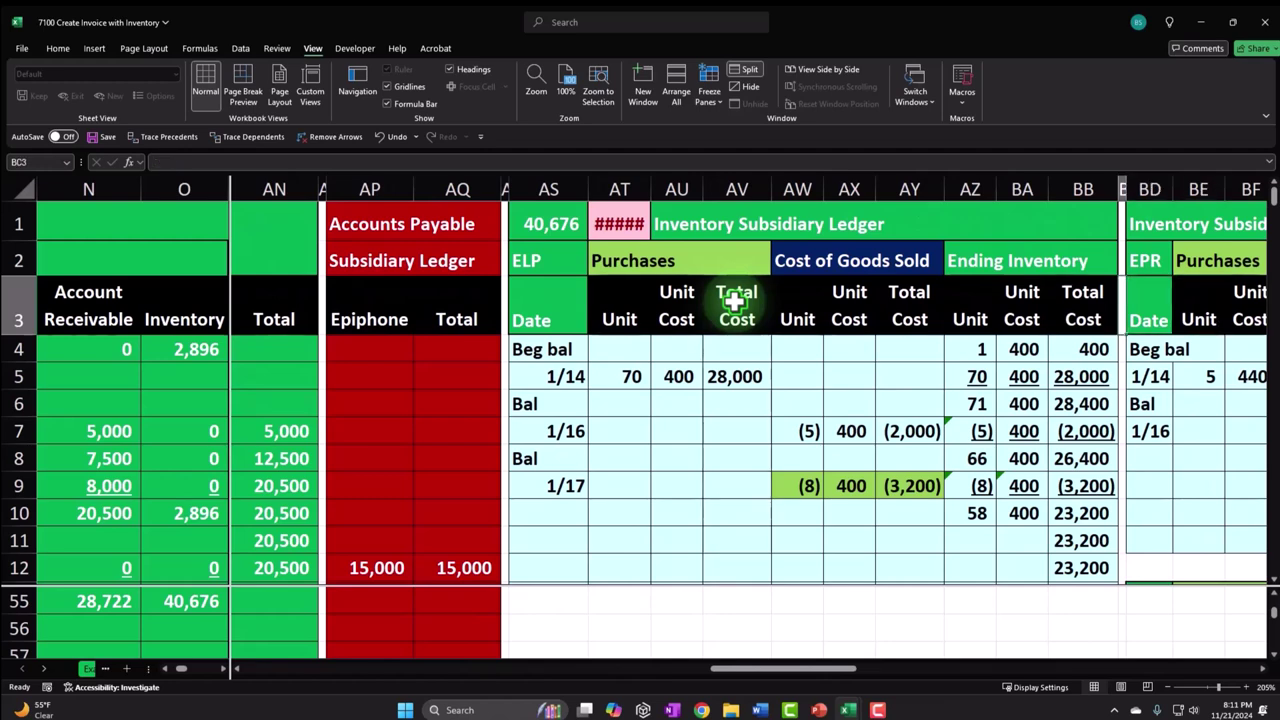
click(561, 220)
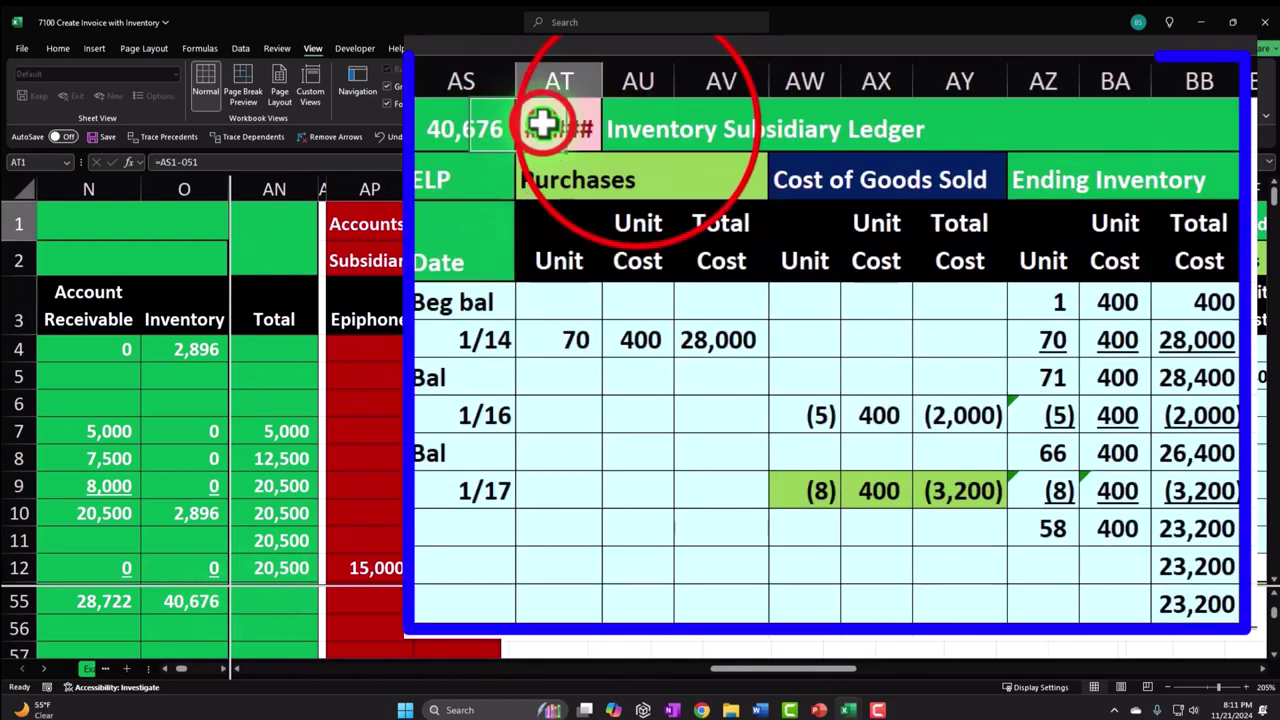
double_click(610, 224)
key(BackSpace)
key(BackSpace)
key(BackSpace)
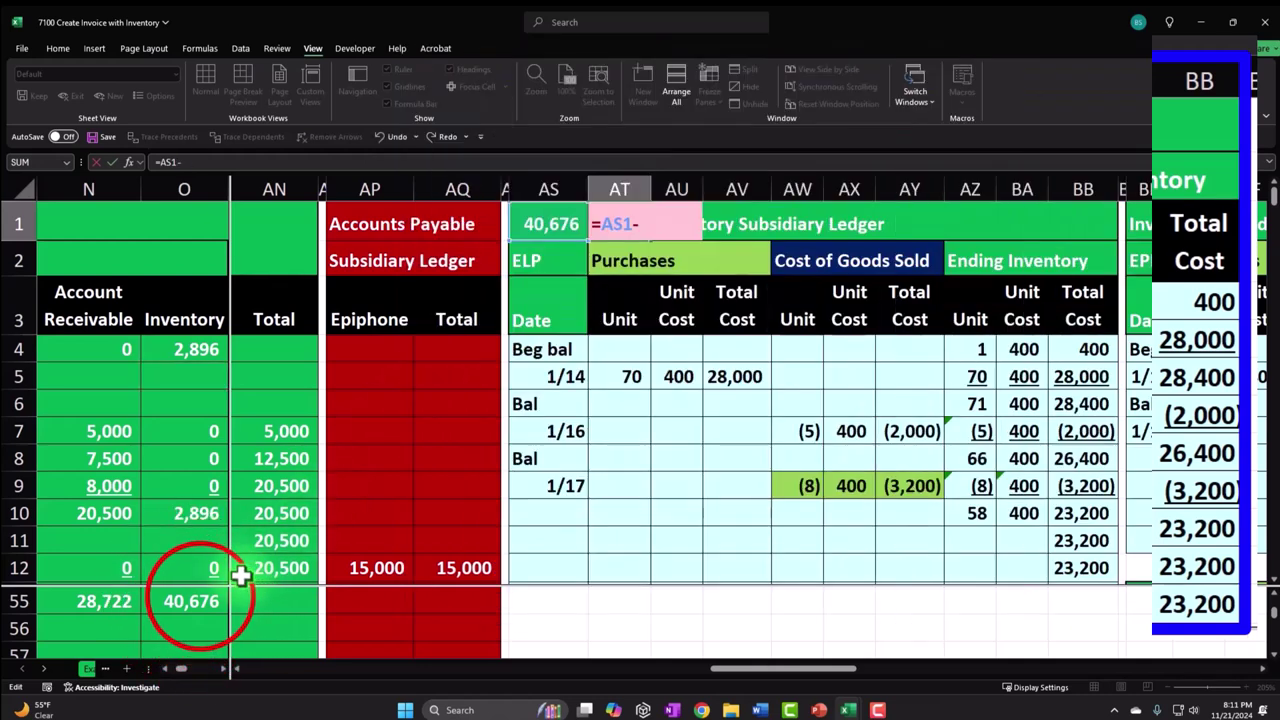
click(190, 601)
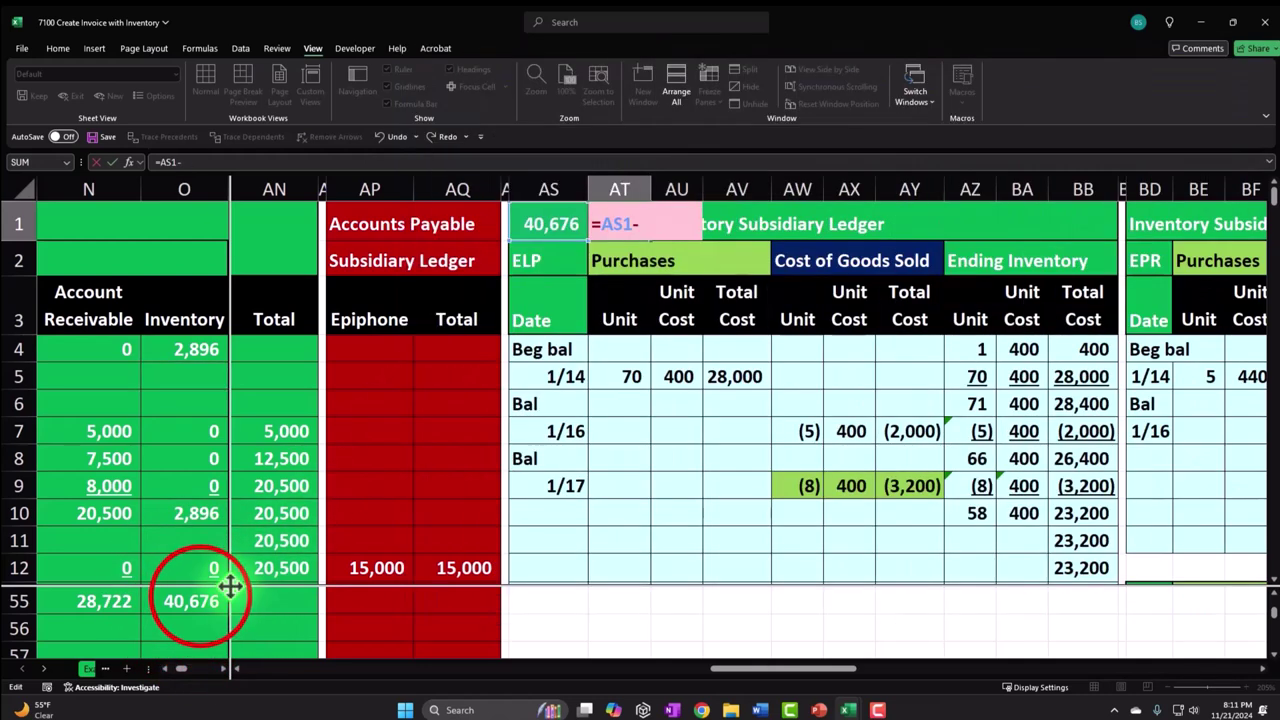
key(Return)
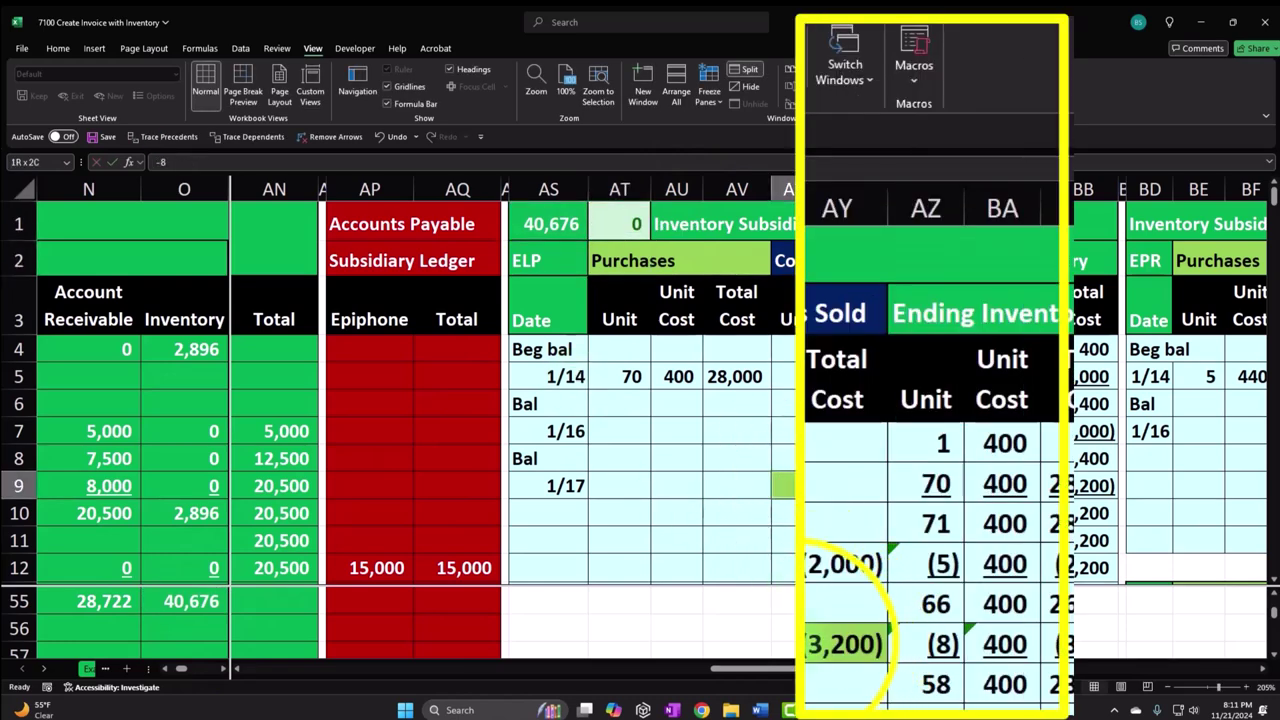
Fill the 1/17 cost of goods sold cells AW9:AY9 in the ELP ledger with the recently used light blue
right_click(805, 489)
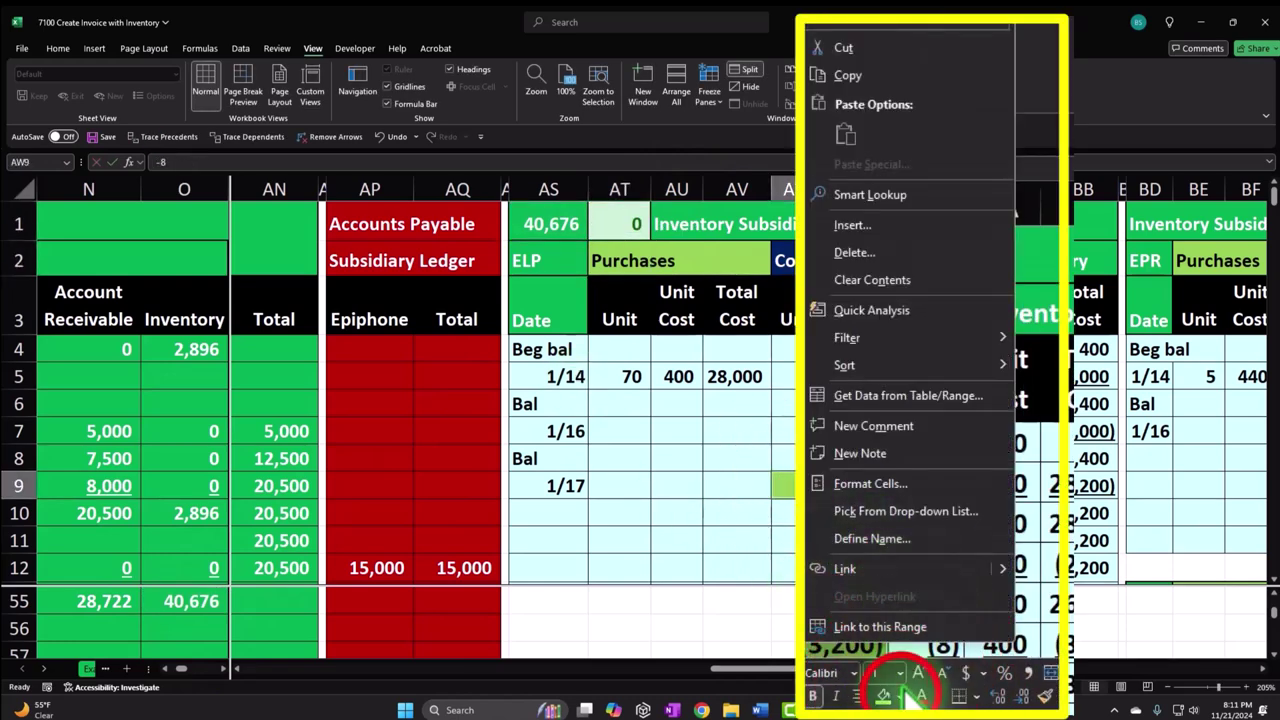
click(952, 522)
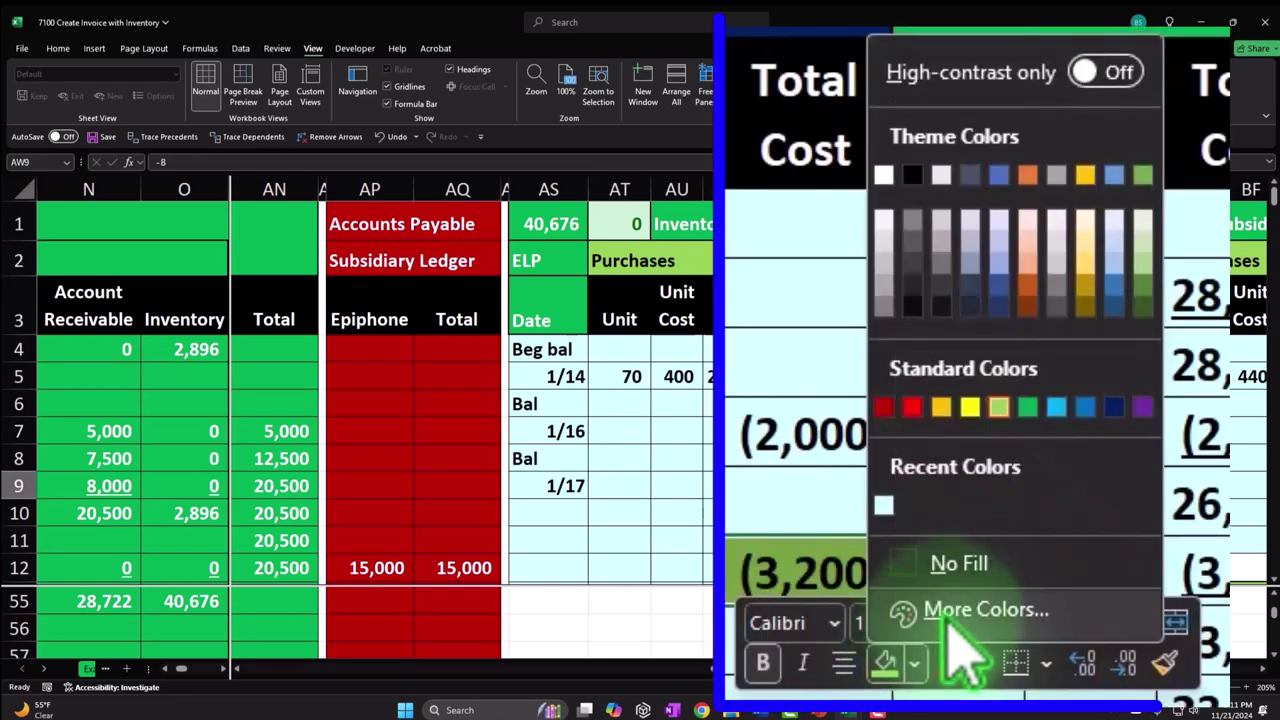
click(884, 506)
Replace the green highlight on the 1/17 cost of goods sold cells in row 7 of the GIUSA ledger with light blue
key(Right)
key(Right)
key(Right)
key(Right)
key(Right)
key(Right)
key(Right)
key(Right)
key(Right)
key(Right)
key(Right)
key(Right)
key(Right)
key(Right)
key(Right)
key(Right)
key(Right)
key(Right)
key(Right)
key(Right)
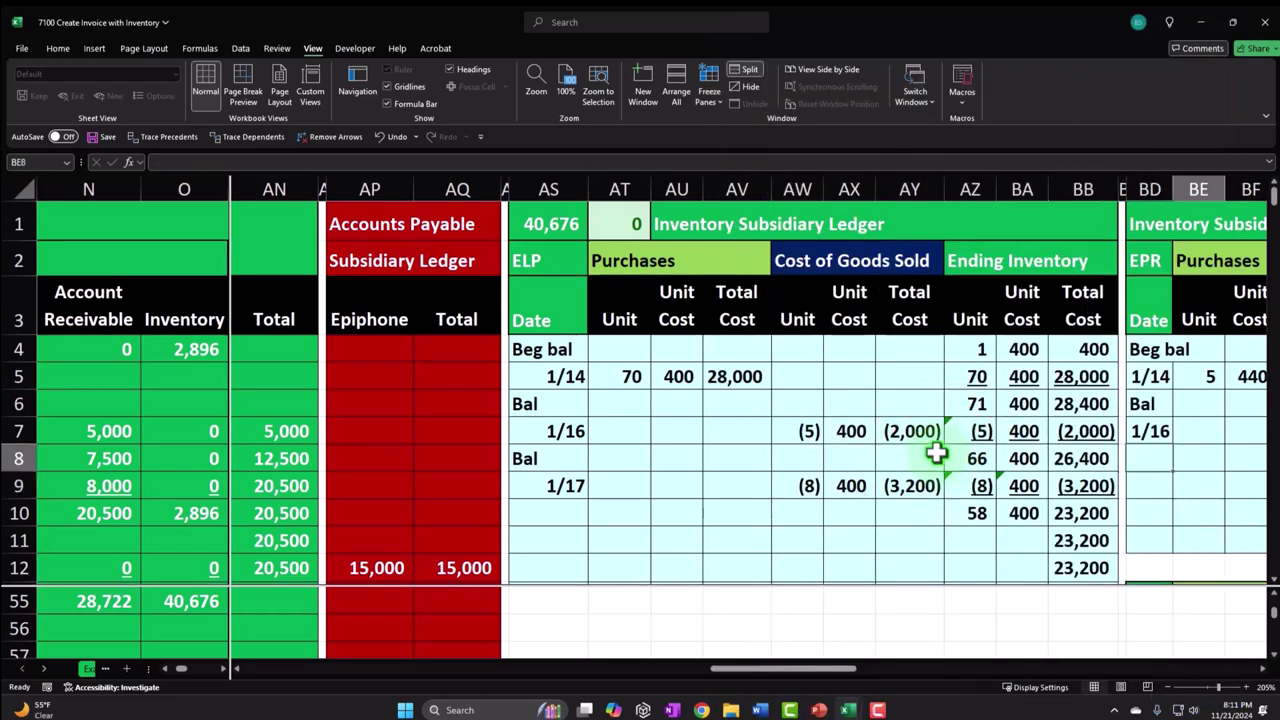
key(Right)
drag(940, 445, 1043, 431)
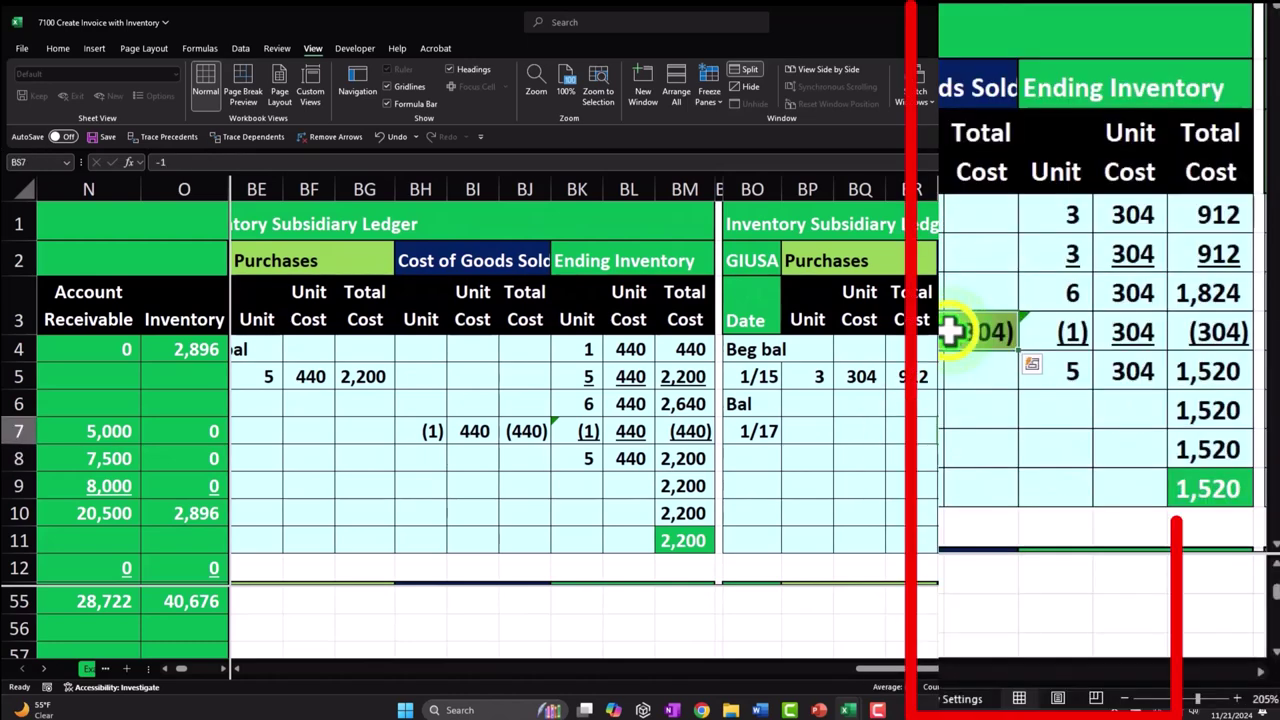
right_click(1041, 433)
click(821, 430)
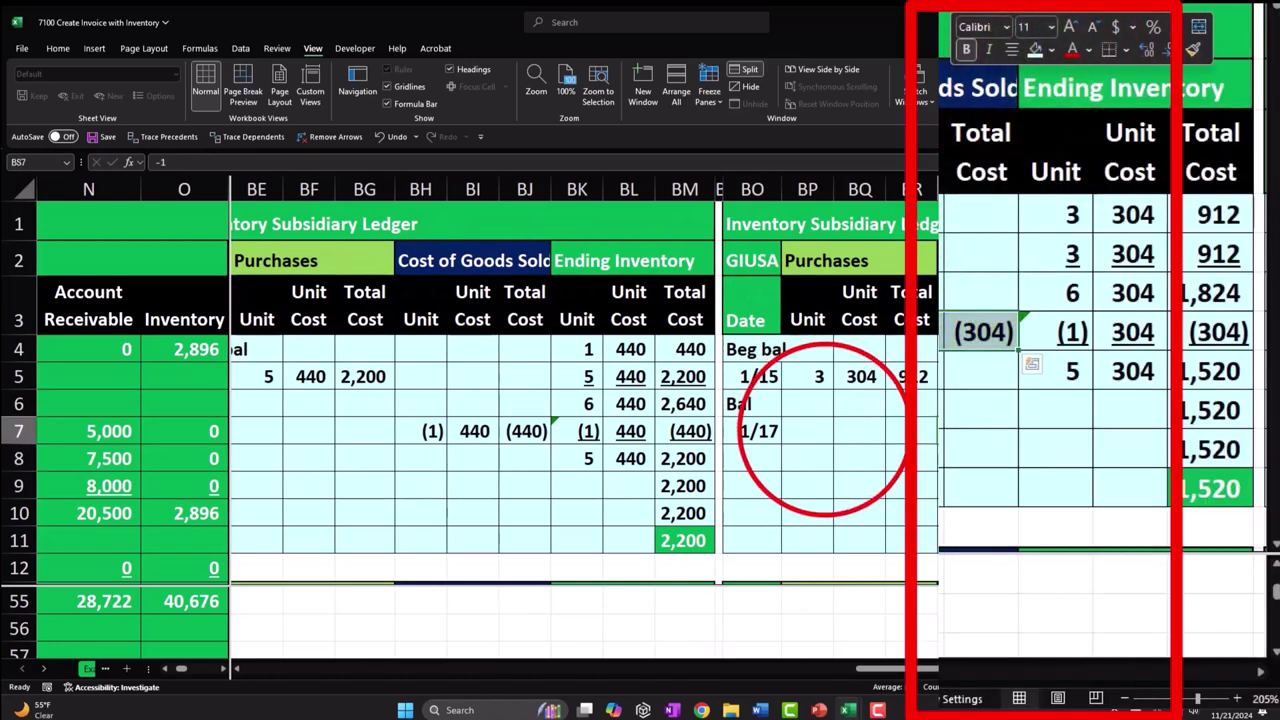
Remove the window split and freeze header rows 1 to 3 with the panes set at cell A4
click(708, 92)
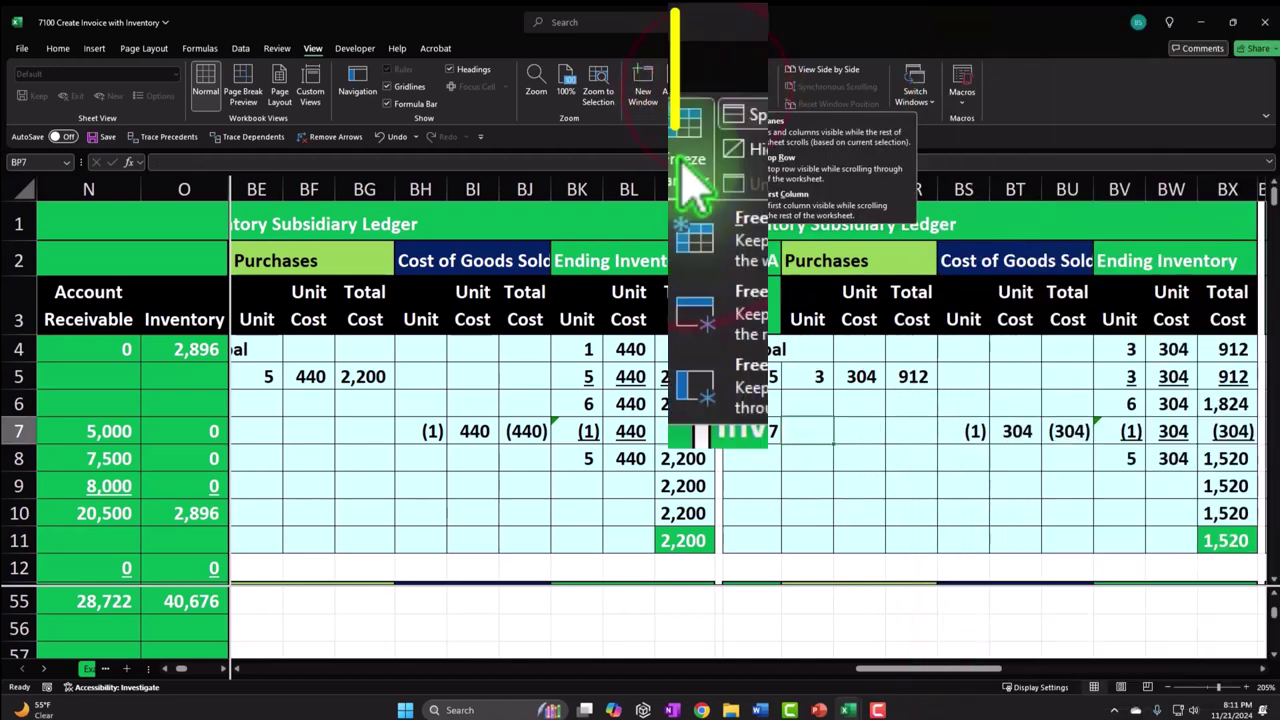
click(745, 70)
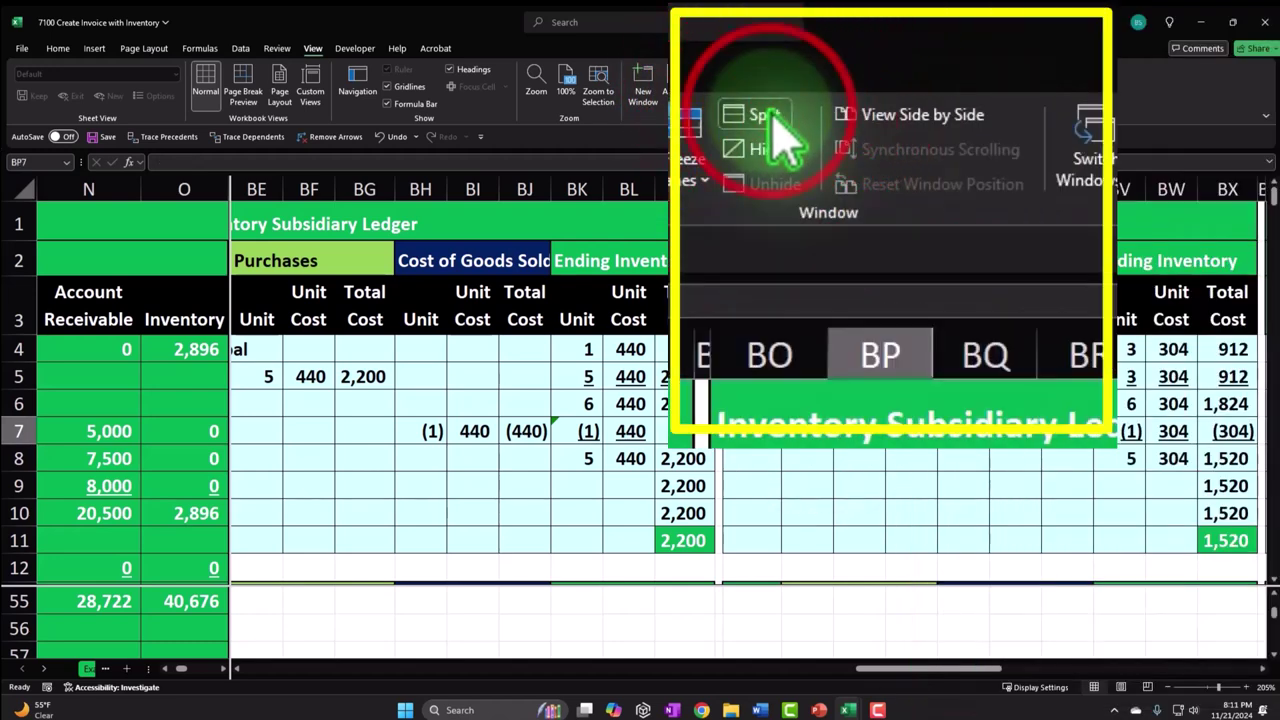
drag(920, 668, 835, 668)
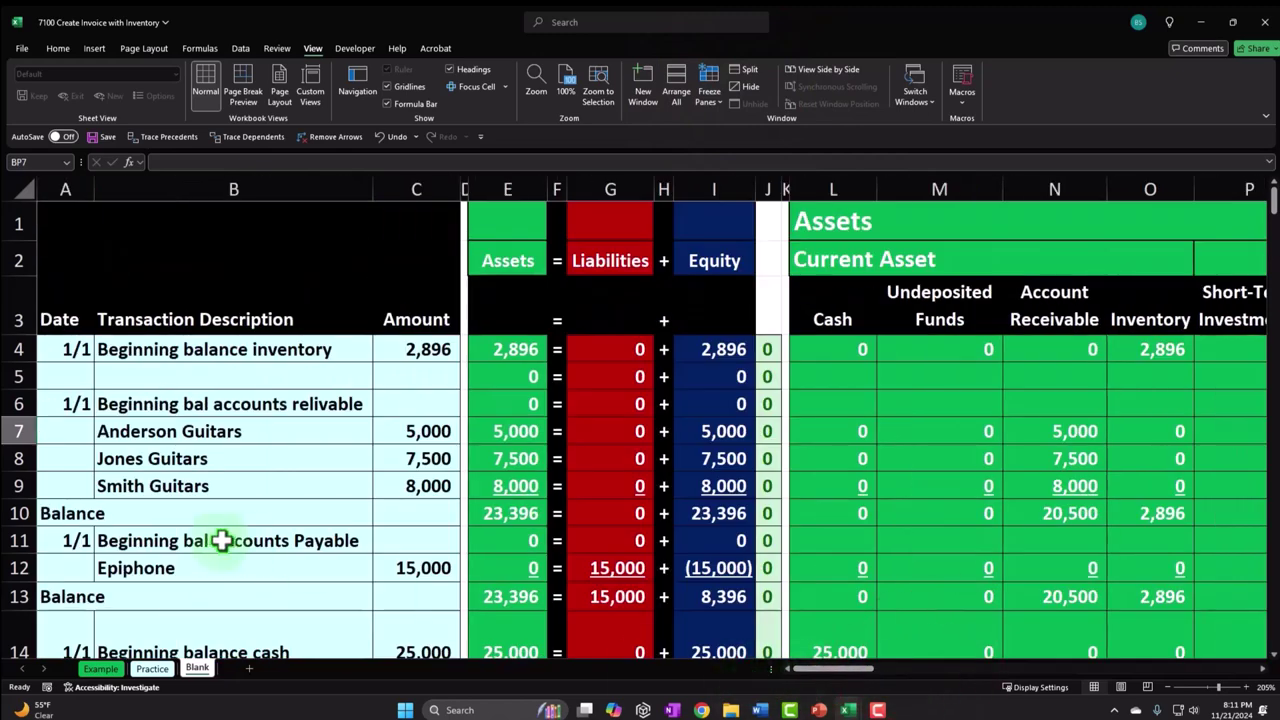
click(68, 348)
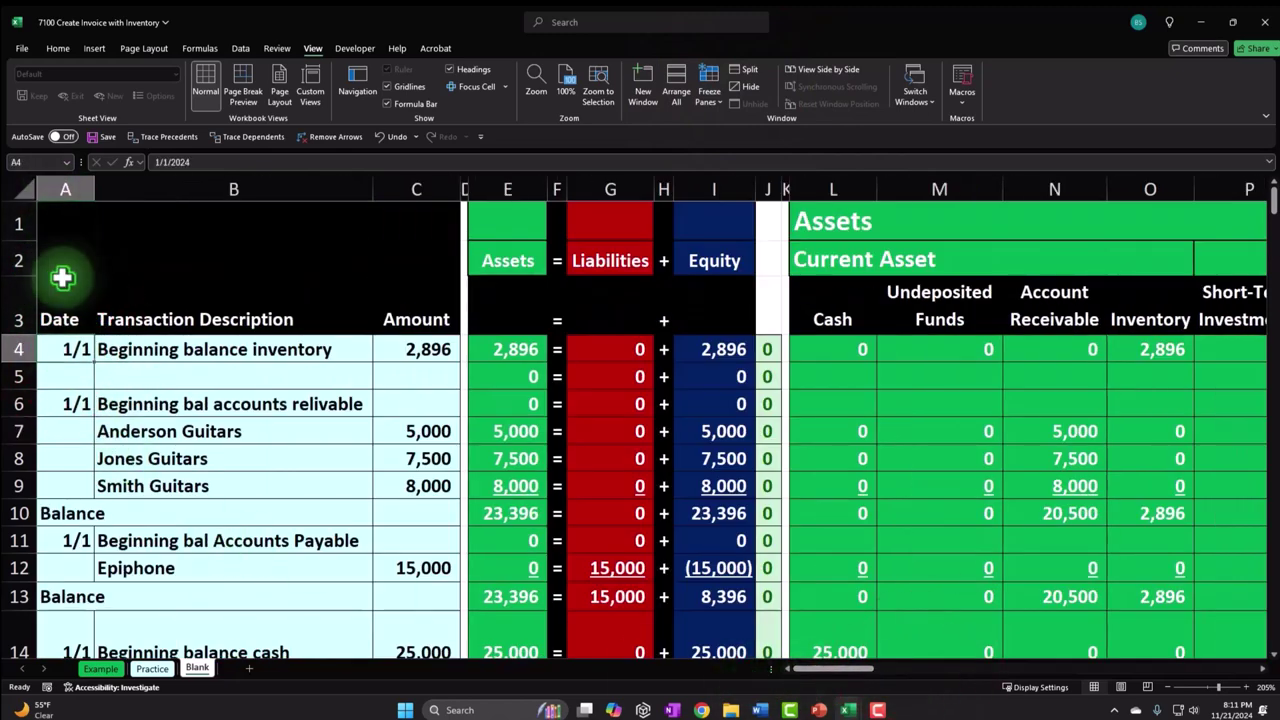
click(712, 95)
click(622, 404)
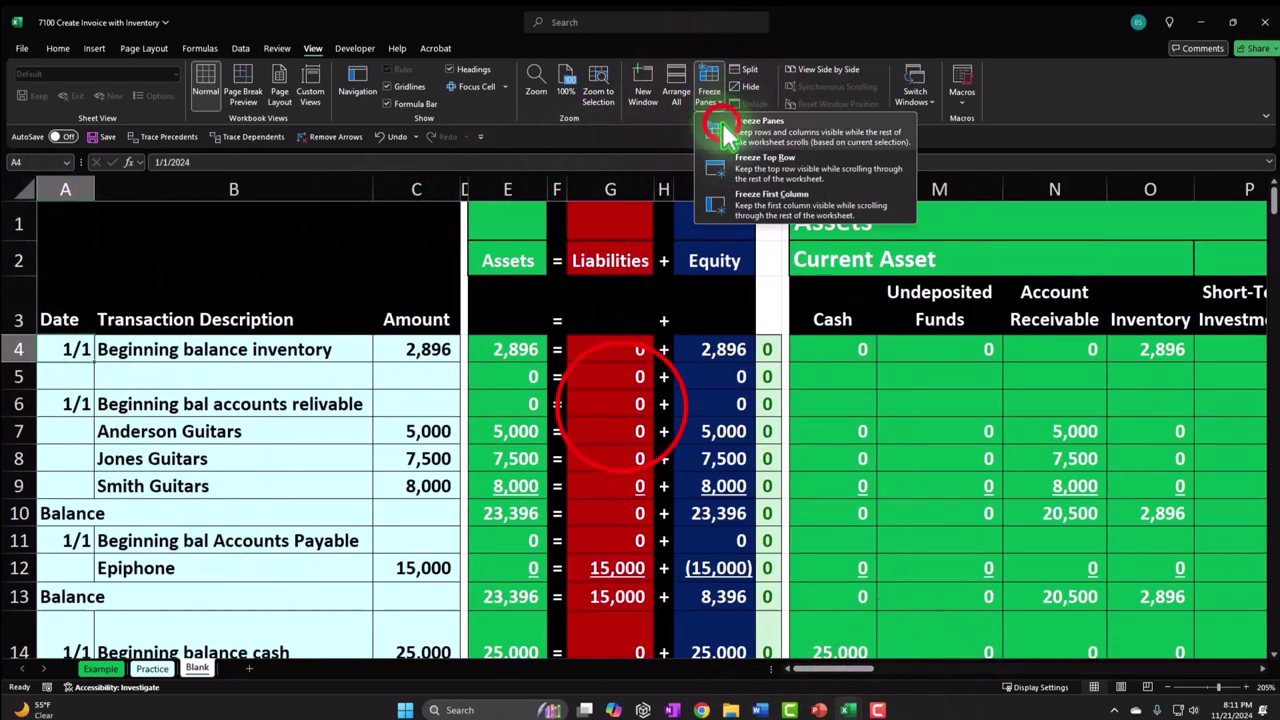
scroll(622, 404, down, 15)
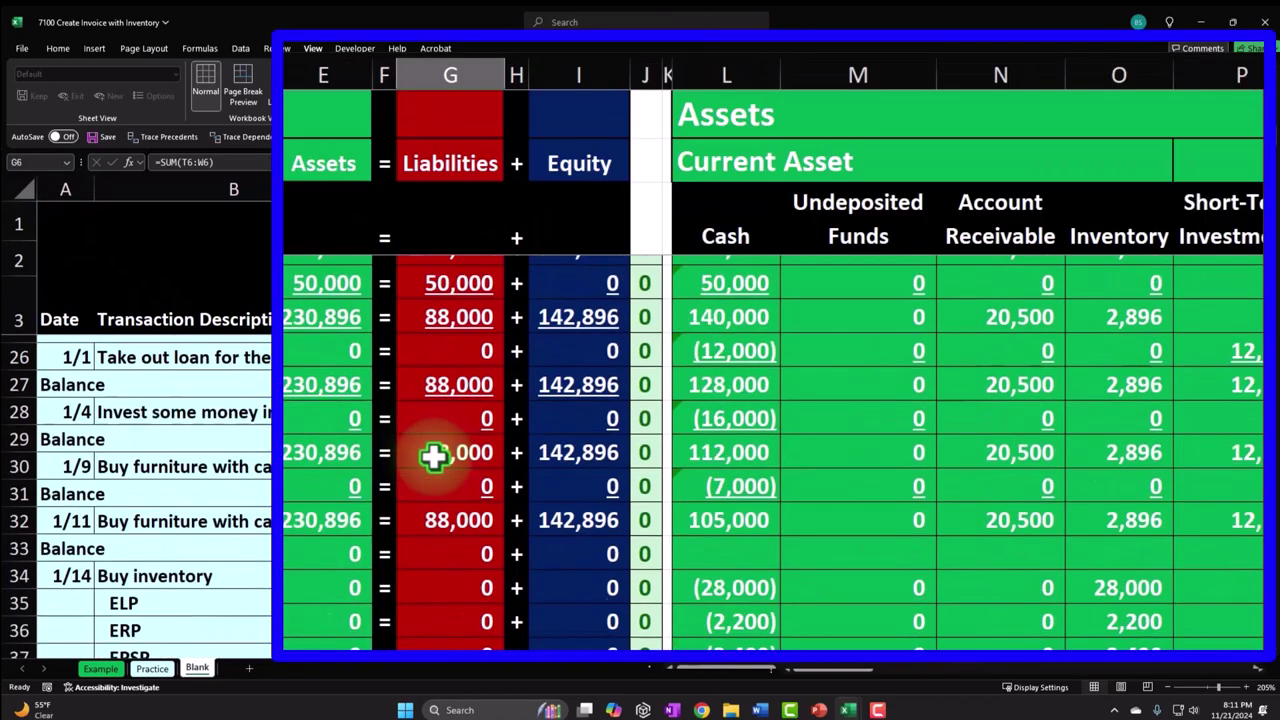